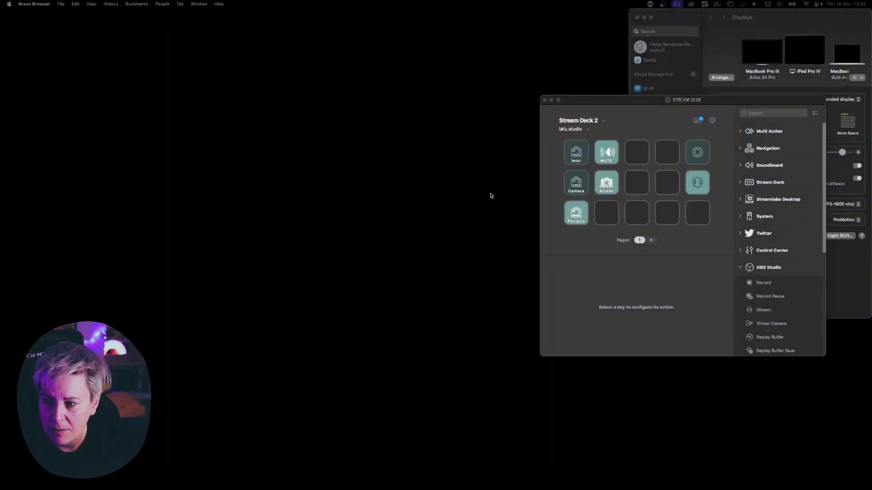
Close the Stream Deck and display settings windows and switch to the Illustrator banner document
{"action": "left_click", "coordinate": [545, 100]}
{"action": "left_click", "coordinate": [636, 17]}
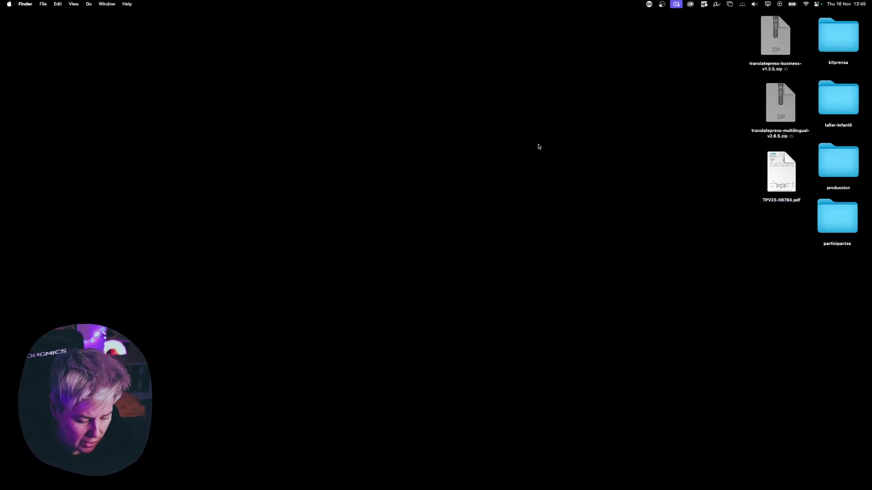
{"action": "key", "text": "super+space"}
{"action": "key", "text": "Return"}
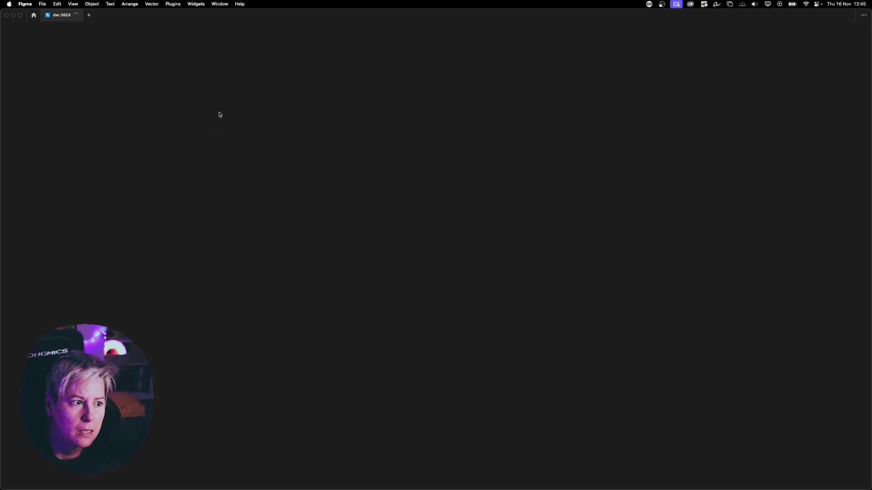
{"action": "key", "text": "super+Tab"}
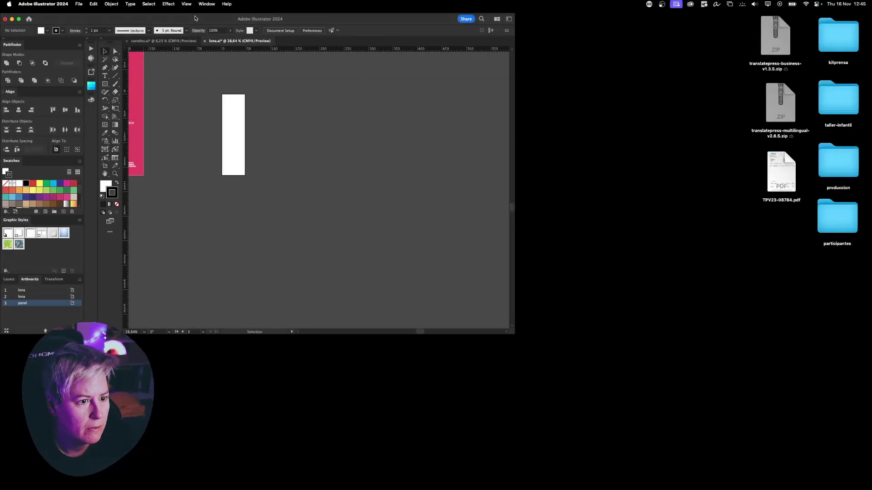
Draw a rectangle over the blank third artboard and fill it with the poster's pink
{"action": "double_click", "coordinate": [195, 18]}
{"action": "scroll", "coordinate": [375, 171], "scroll_direction": "left", "scroll_amount": 5}
{"action": "scroll", "coordinate": [454, 318], "scroll_direction": "up", "scroll_amount": 5}
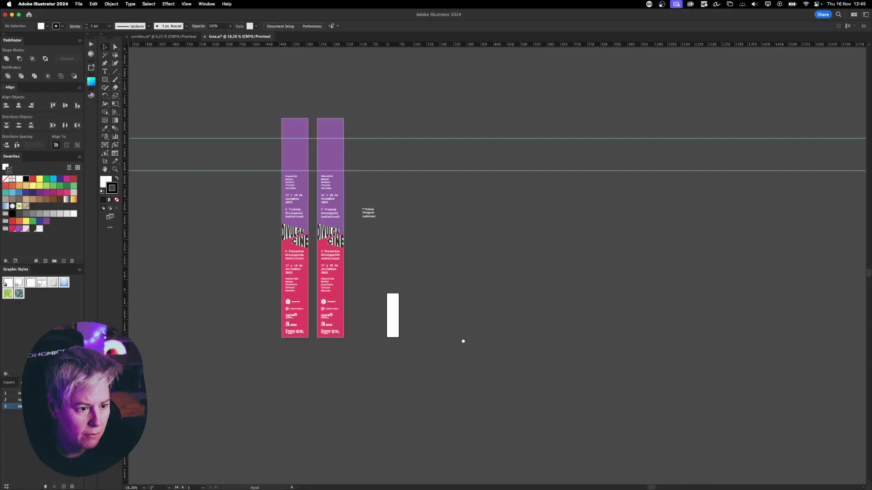
{"action": "scroll", "coordinate": [405, 363], "scroll_direction": "up", "scroll_amount": 3}
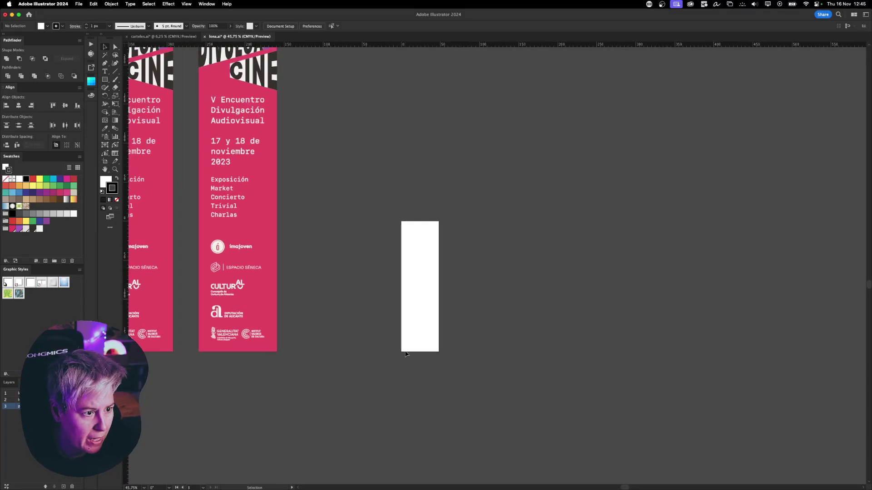
{"action": "scroll", "coordinate": [409, 318], "scroll_direction": "up", "scroll_amount": 3}
{"action": "scroll", "coordinate": [397, 314], "scroll_direction": "up", "scroll_amount": 2}
{"action": "left_click_drag", "start_coordinate": [396, 313], "coordinate": [381, 278]}
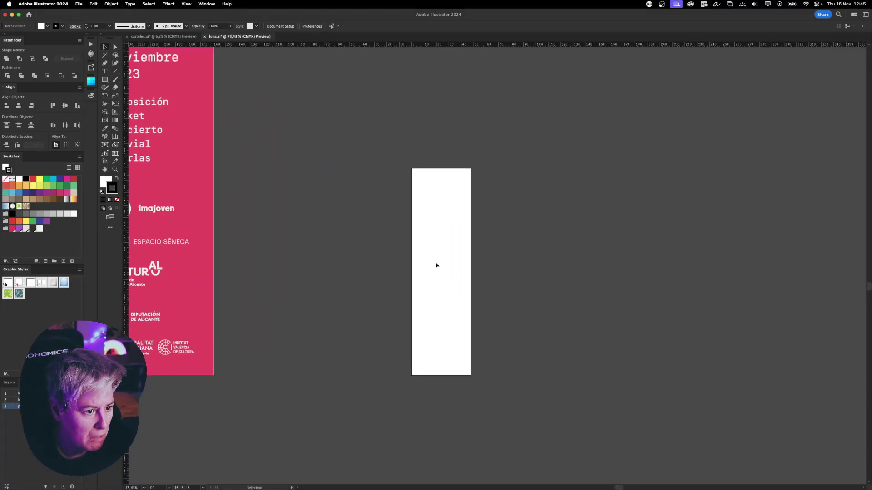
{"action": "left_click", "coordinate": [105, 80]}
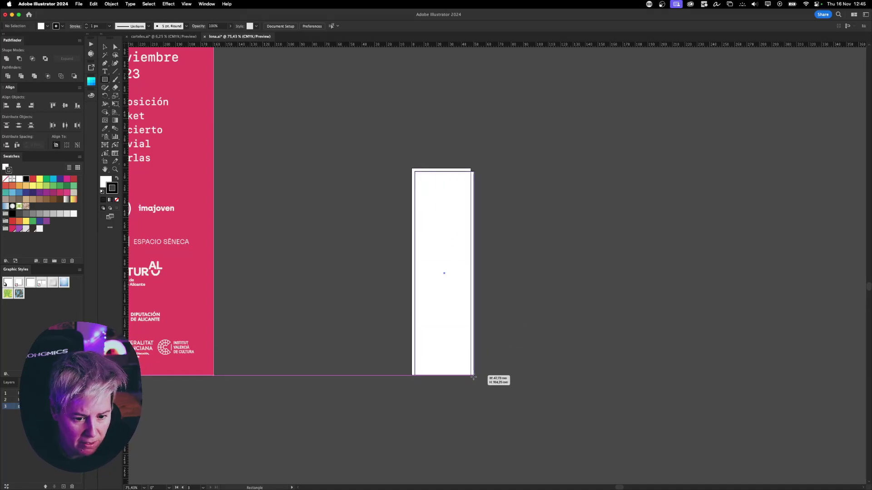
{"action": "mouse_move", "coordinate": [472, 274]}
{"action": "left_mouse_down"}
{"action": "mouse_move", "coordinate": [471, 375]}
{"action": "mouse_move", "coordinate": [413, 169]}
{"action": "left_mouse_up"}
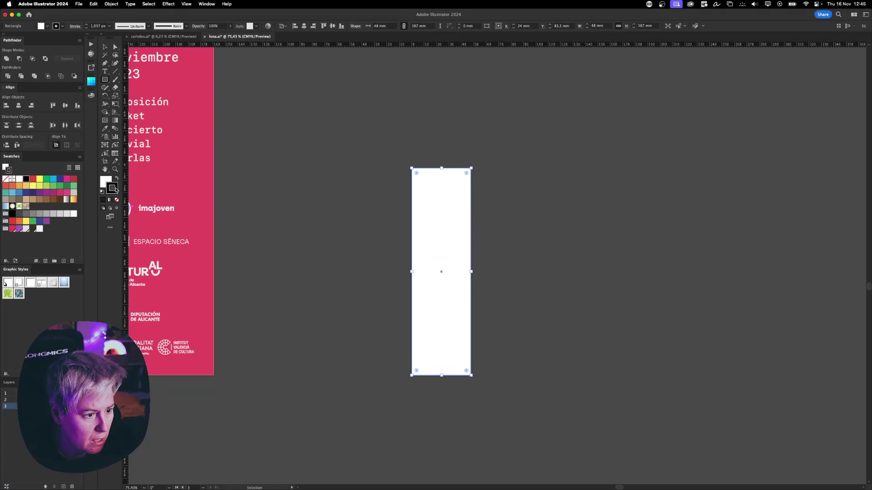
{"action": "left_click", "coordinate": [105, 128]}
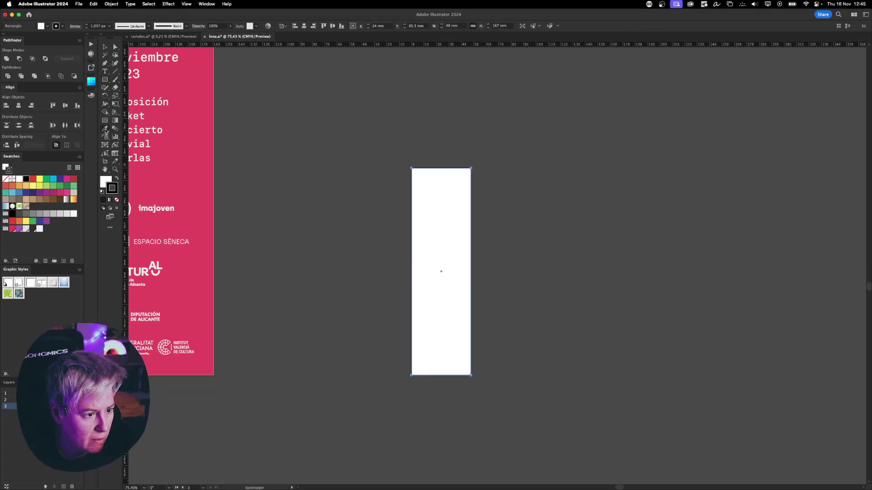
{"action": "left_click", "coordinate": [175, 171]}
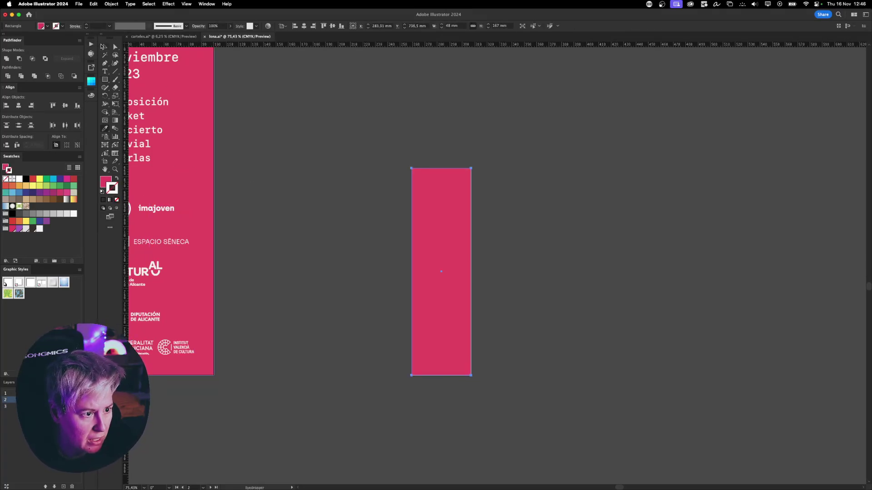
Delete and restore the pink rectangle, then widen it slightly
{"action": "key", "text": "v"}
{"action": "left_click", "coordinate": [433, 201]}
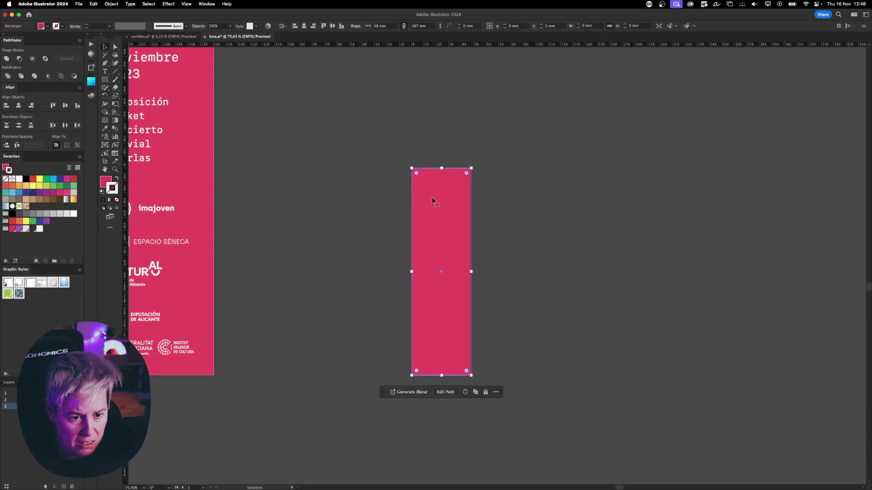
{"action": "key", "text": "Delete"}
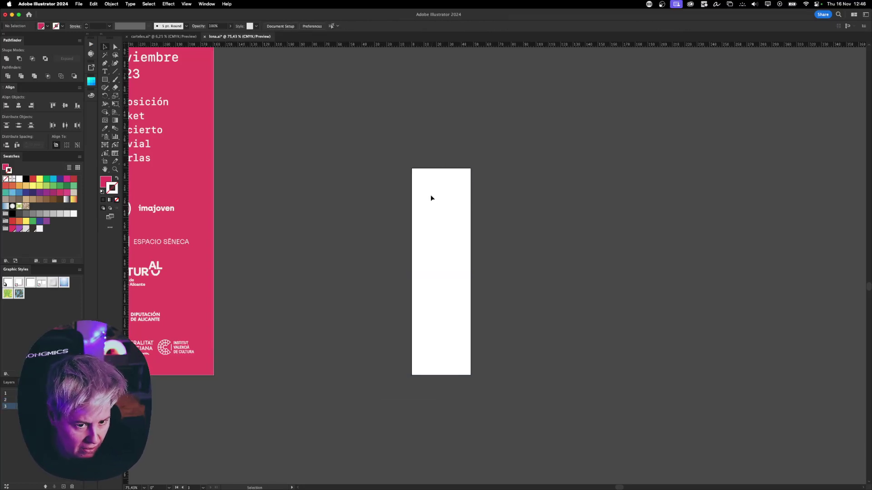
{"action": "key", "text": "ctrl+z"}
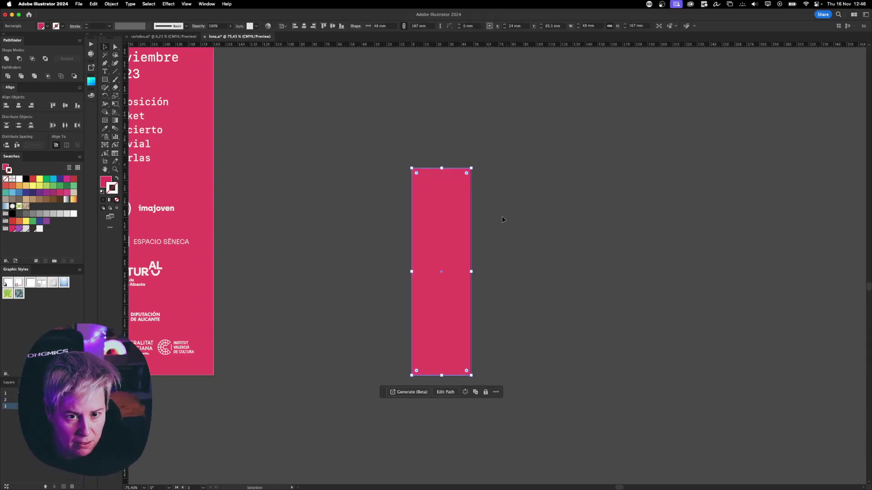
{"action": "scroll", "coordinate": [477, 291], "scroll_direction": "up", "scroll_amount": 5}
{"action": "mouse_move", "coordinate": [463, 245]}
{"action": "left_mouse_down"}
{"action": "mouse_move", "coordinate": [471, 245]}
{"action": "mouse_move", "coordinate": [462, 245]}
{"action": "left_mouse_up"}
{"action": "left_click", "coordinate": [497, 260]}
{"action": "scroll", "coordinate": [497, 261], "scroll_direction": "down", "scroll_amount": 5}
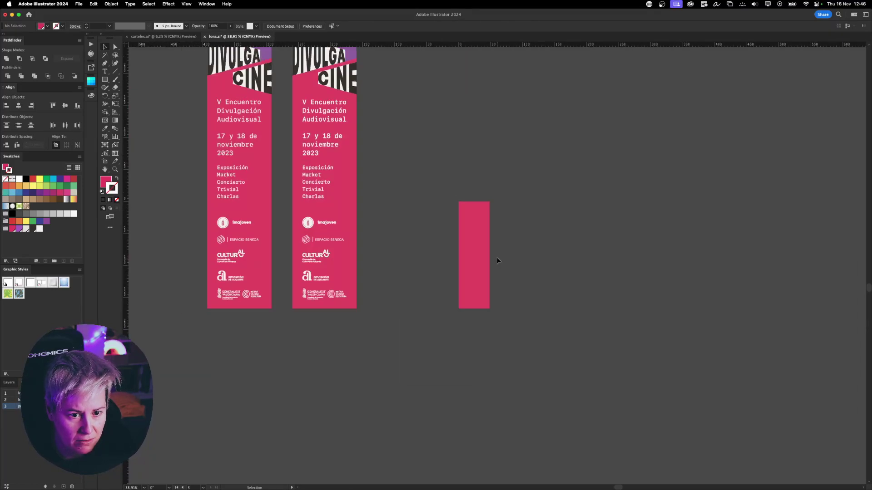
{"action": "scroll", "coordinate": [470, 259], "scroll_direction": "up", "scroll_amount": 1}
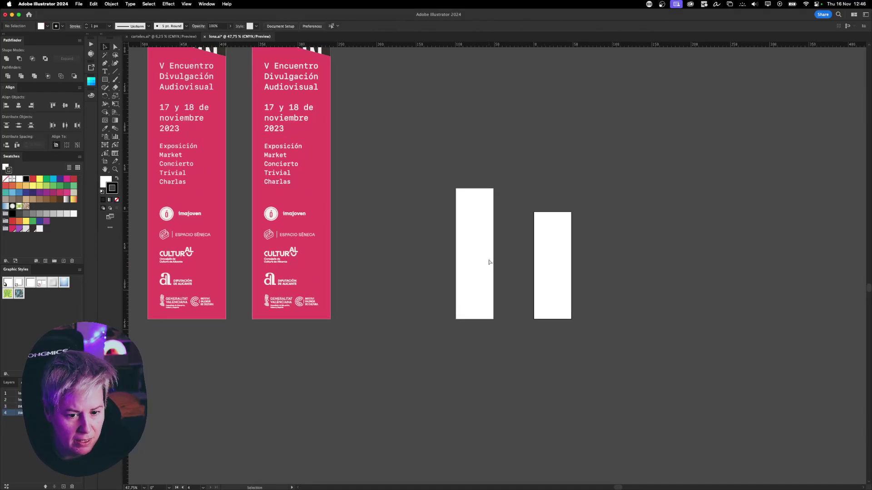
Undo the extra white artboard, zoom to fit, and select the pink rectangle
{"action": "key", "text": "super+z"}
{"action": "key", "text": "super+z"}
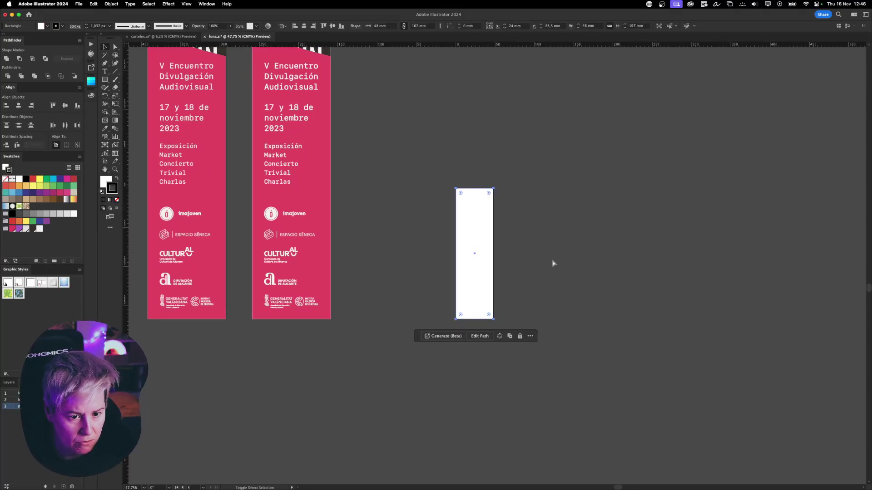
{"action": "key", "text": "super+z"}
{"action": "left_click", "coordinate": [540, 266]}
{"action": "key", "text": "super+0"}
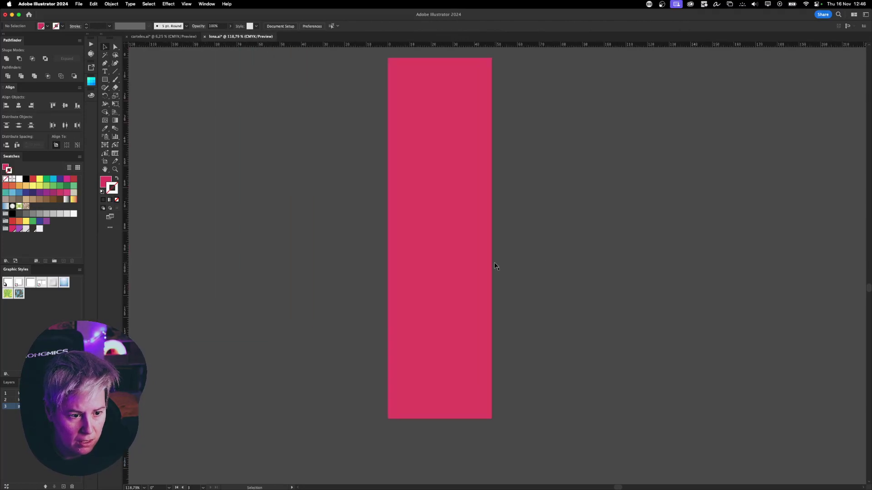
{"action": "left_click", "coordinate": [491, 266]}
{"action": "left_click", "coordinate": [540, 255]}
{"action": "scroll", "coordinate": [522, 345], "scroll_direction": "down", "scroll_amount": 3}
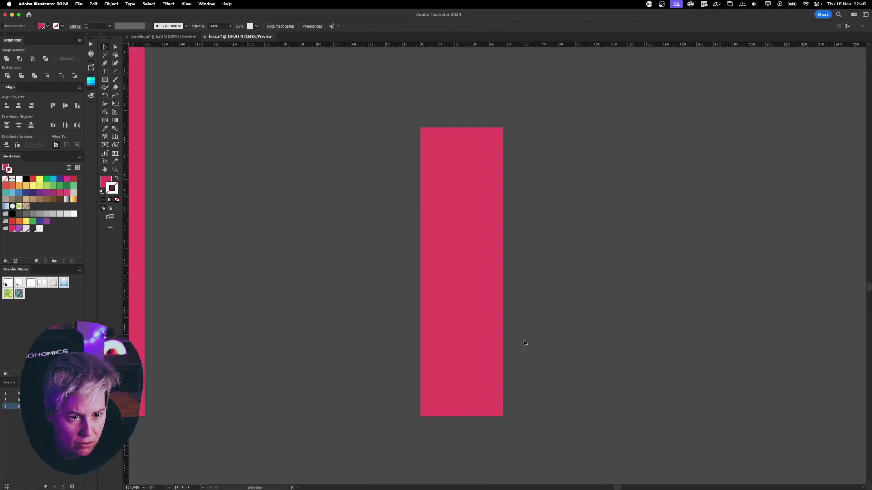
{"action": "scroll", "coordinate": [484, 283], "scroll_direction": "down", "scroll_amount": 1}
{"action": "left_click", "coordinate": [485, 284]}
Paste the pink banner shape into Figma and scale it proportionally to 957 × 3329.67
{"action": "key", "text": "super+Tab"}
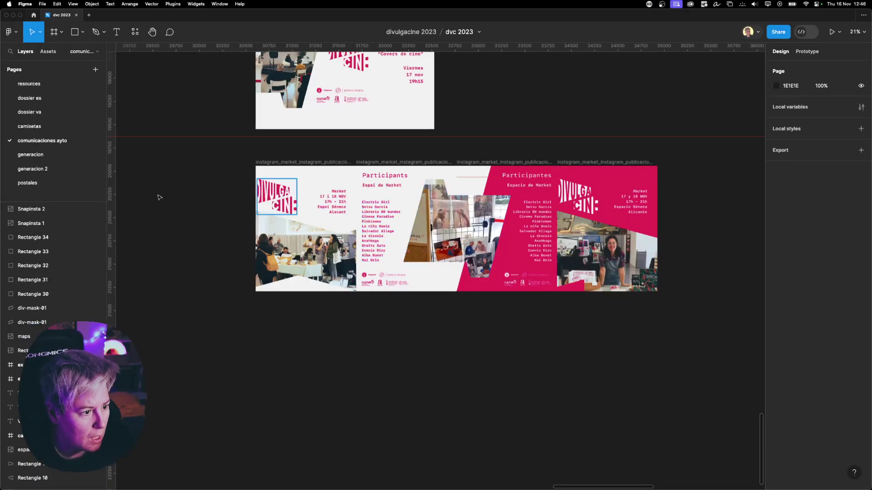
{"action": "scroll", "coordinate": [495, 232], "scroll_direction": "down", "scroll_amount": 3}
{"action": "scroll", "coordinate": [485, 231], "scroll_direction": "right", "scroll_amount": 5}
{"action": "scroll", "coordinate": [463, 233], "scroll_direction": "right", "scroll_amount": 1}
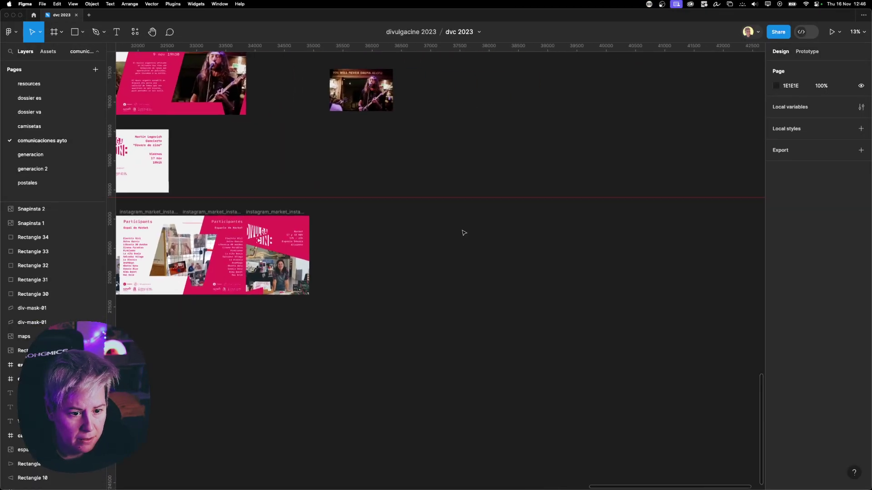
{"action": "key", "text": "super+v"}
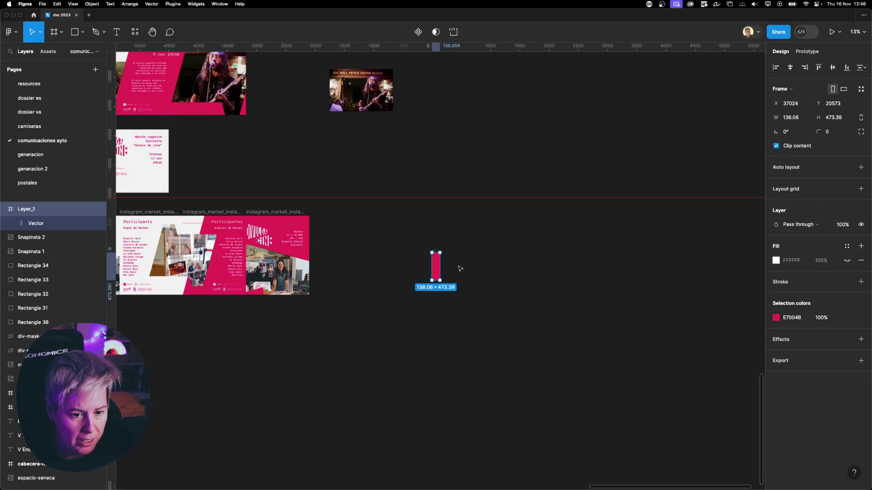
{"action": "key", "text": "k"}
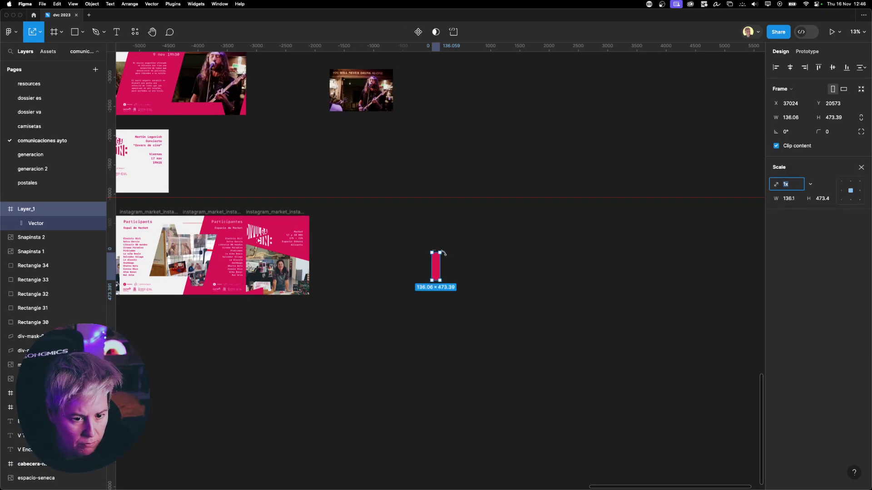
{"action": "mouse_move", "coordinate": [440, 251]}
{"action": "left_mouse_down"}
{"action": "mouse_move", "coordinate": [472, 158]}
{"action": "mouse_move", "coordinate": [432, 273]}
{"action": "left_mouse_up"}
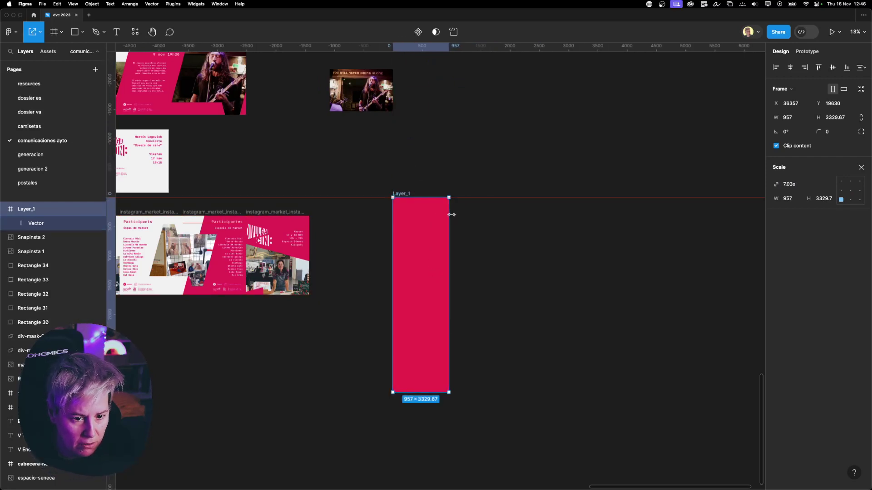
{"action": "left_click", "coordinate": [358, 266]}
Delete the Vector inside Layer_1 and rename the frame 'delante'
{"action": "scroll", "coordinate": [390, 263], "scroll_direction": "up", "scroll_amount": 2}
{"action": "left_click", "coordinate": [68, 209]}
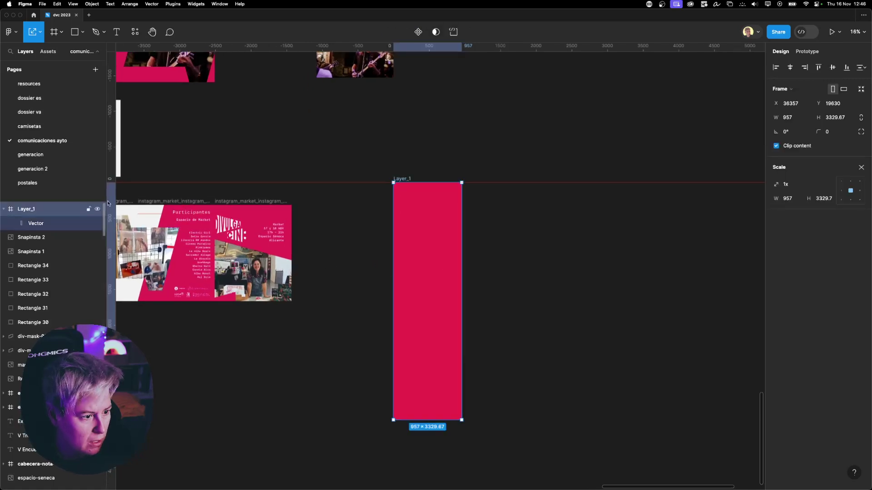
{"action": "left_click", "coordinate": [54, 222]}
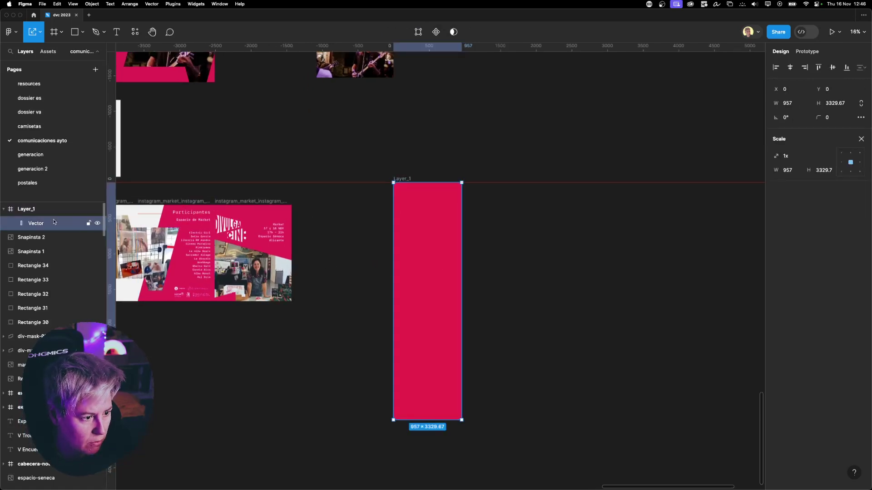
{"action": "key", "text": "Delete"}
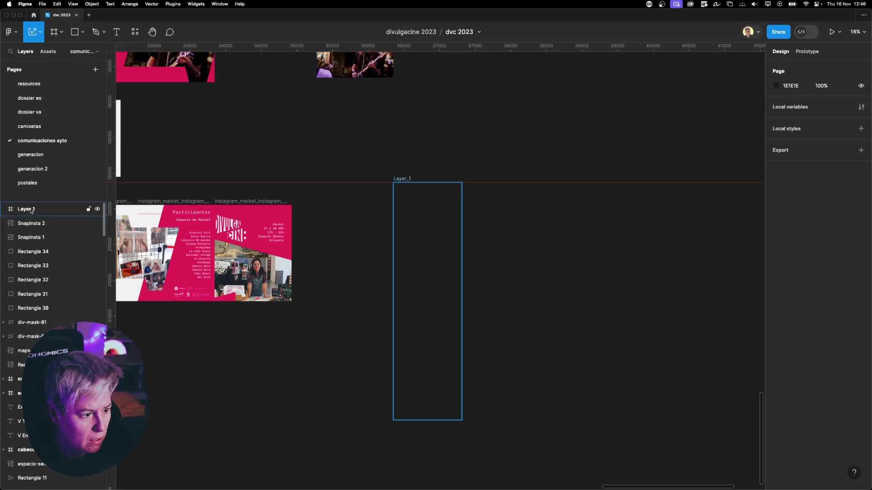
{"action": "double_click", "coordinate": [59, 209]}
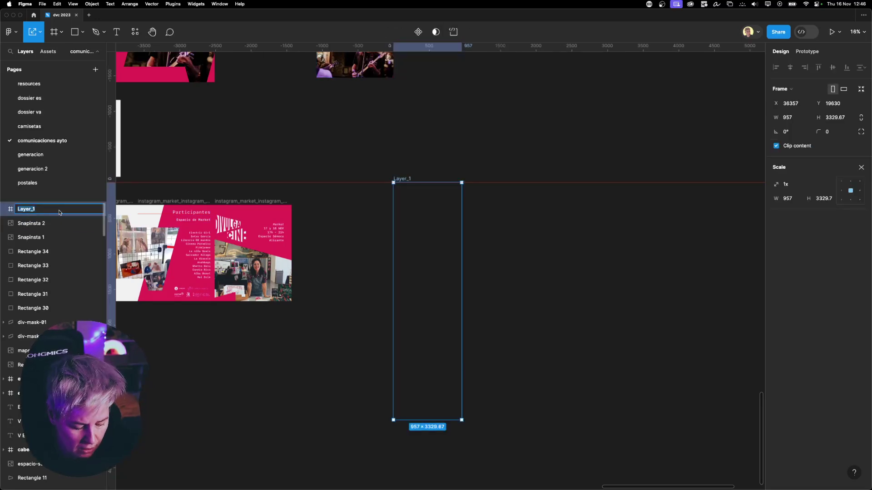
{"action": "type", "text": "delante"}
{"action": "key", "text": "Return"}
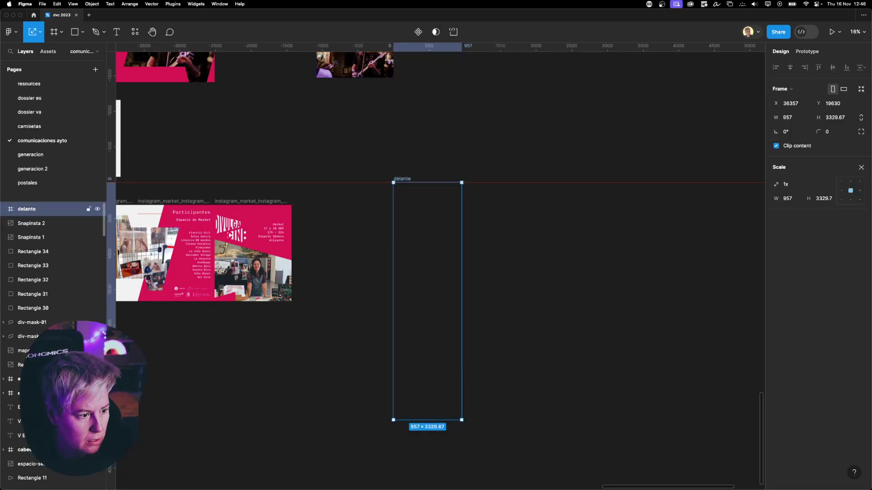
Fill the delante frame with the Document color pink E10054
{"action": "key", "text": "v"}
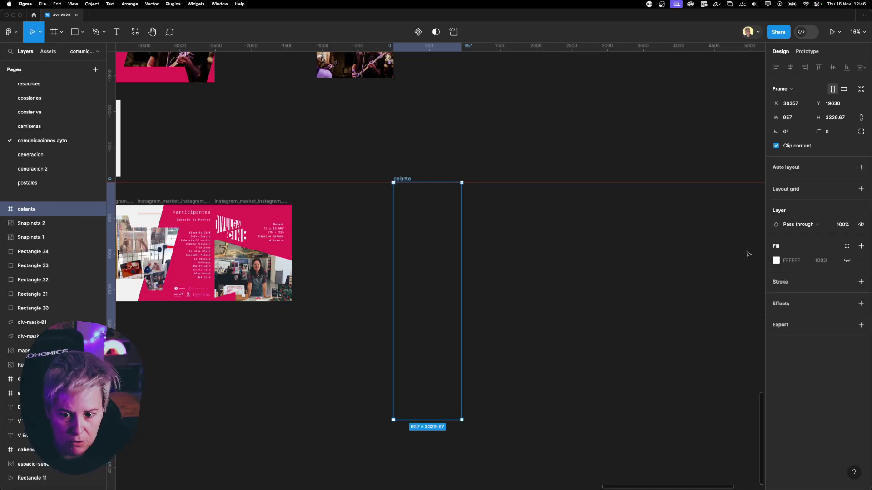
{"action": "left_click", "coordinate": [776, 261]}
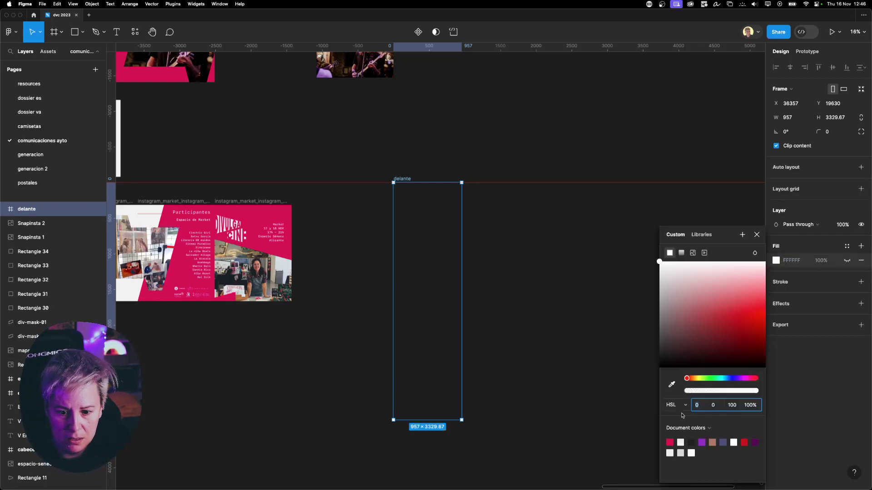
{"action": "left_click", "coordinate": [670, 443]}
{"action": "left_click", "coordinate": [495, 259]}
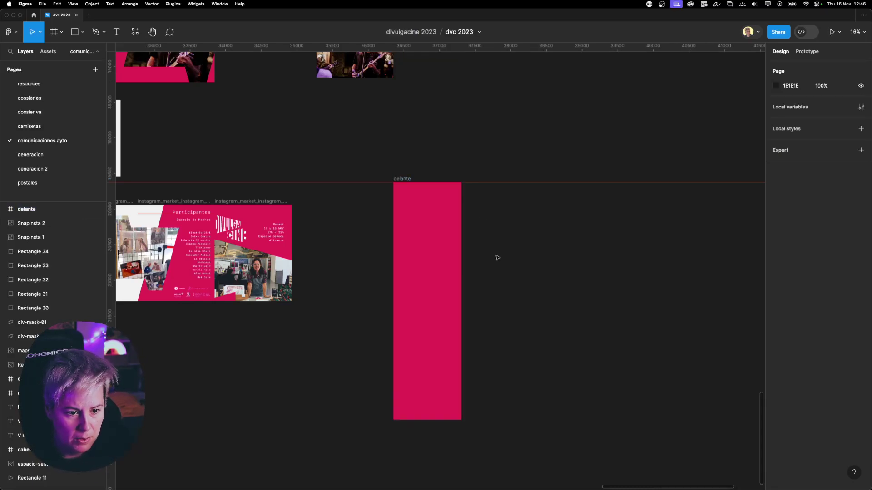
{"action": "left_click", "coordinate": [407, 180]}
Move the DIVULGA CINE logo to the top of delante, scaled to about 880 × 794.5
{"action": "left_click", "coordinate": [225, 234]}
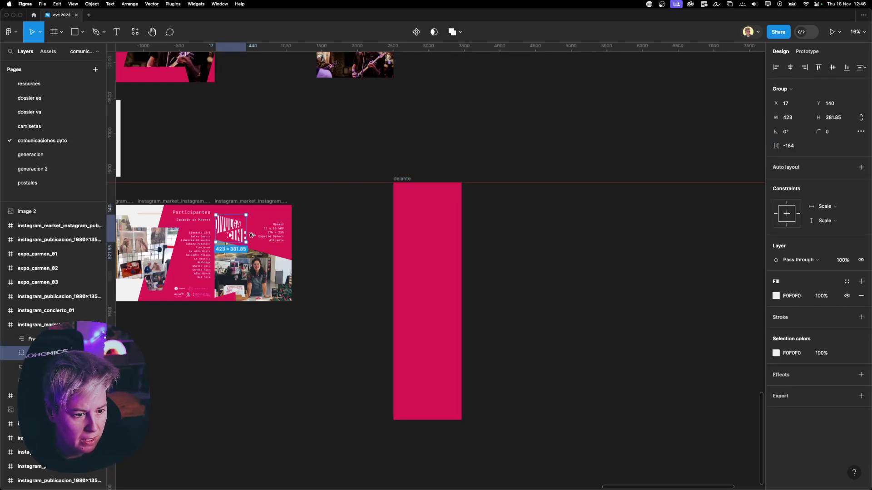
{"action": "left_click_drag", "start_coordinate": [251, 234], "coordinate": [426, 214]}
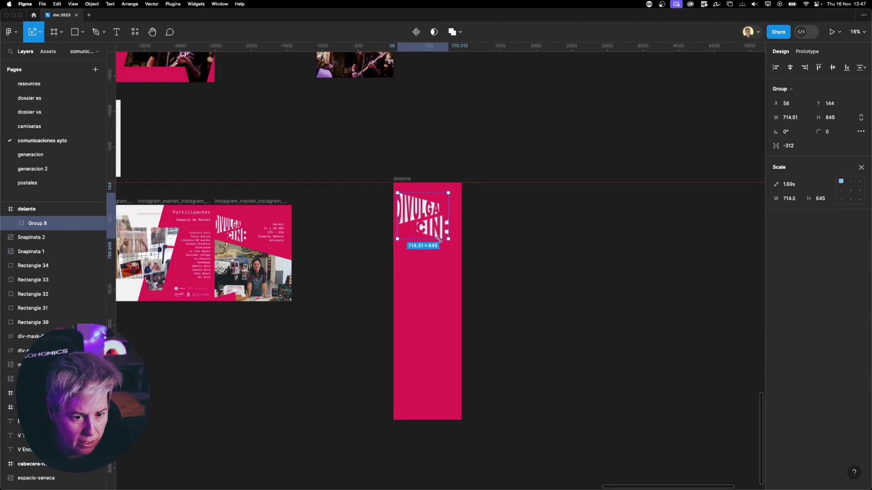
{"action": "left_click_drag", "start_coordinate": [427, 221], "coordinate": [461, 249]}
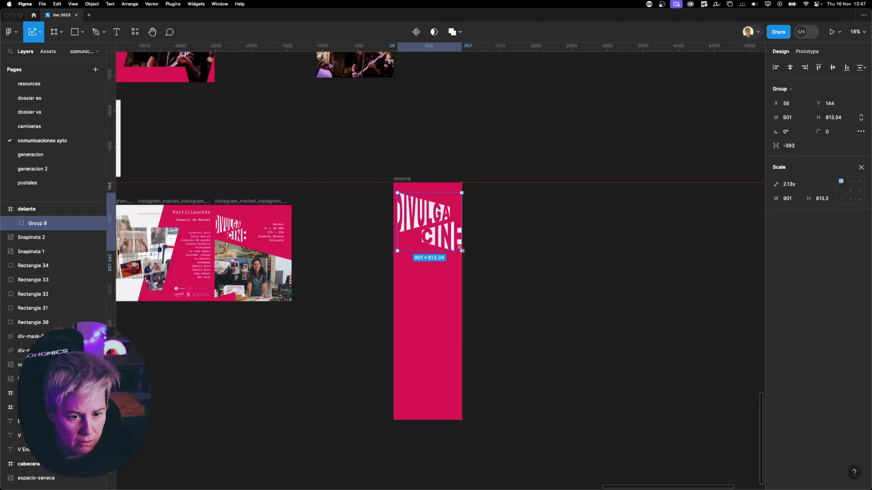
{"action": "left_click_drag", "start_coordinate": [397, 192], "coordinate": [395, 191]}
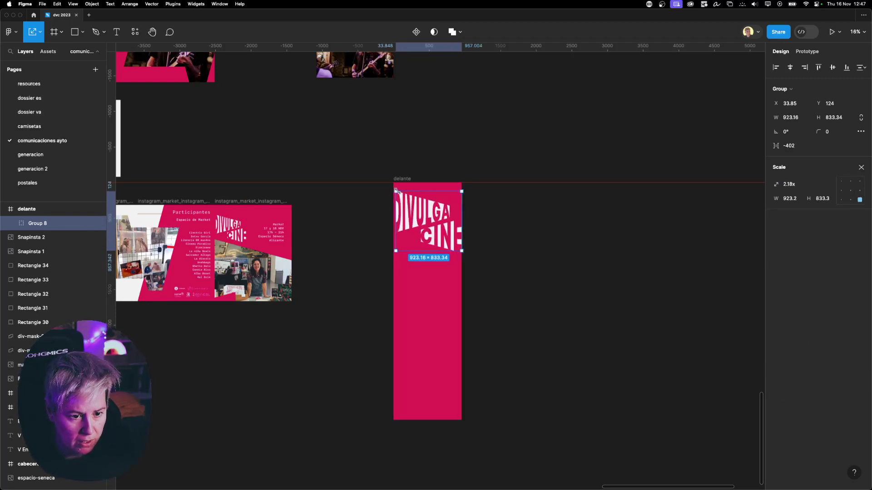
{"action": "left_click_drag", "start_coordinate": [462, 252], "coordinate": [435, 224]}
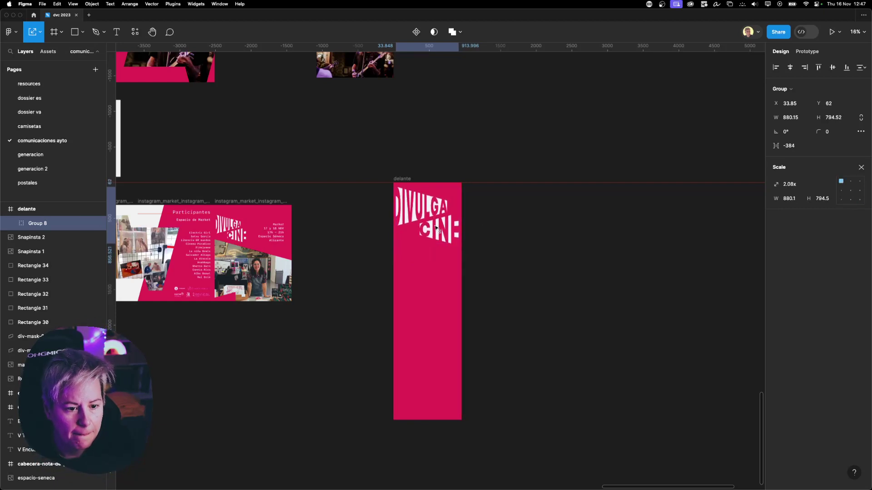
{"action": "left_click", "coordinate": [482, 233]}
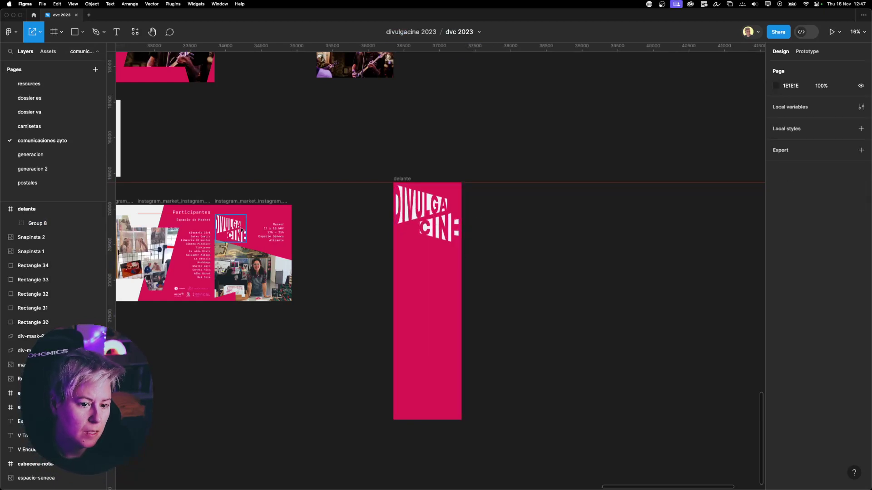
Pan to the paredes frames and select the first frame's date and top-right event text
{"action": "scroll", "coordinate": [362, 284], "scroll_direction": "left", "scroll_amount": 5}
{"action": "scroll", "coordinate": [363, 284], "scroll_direction": "up", "scroll_amount": 1}
{"action": "scroll", "coordinate": [363, 284], "scroll_direction": "down", "scroll_amount": 5}
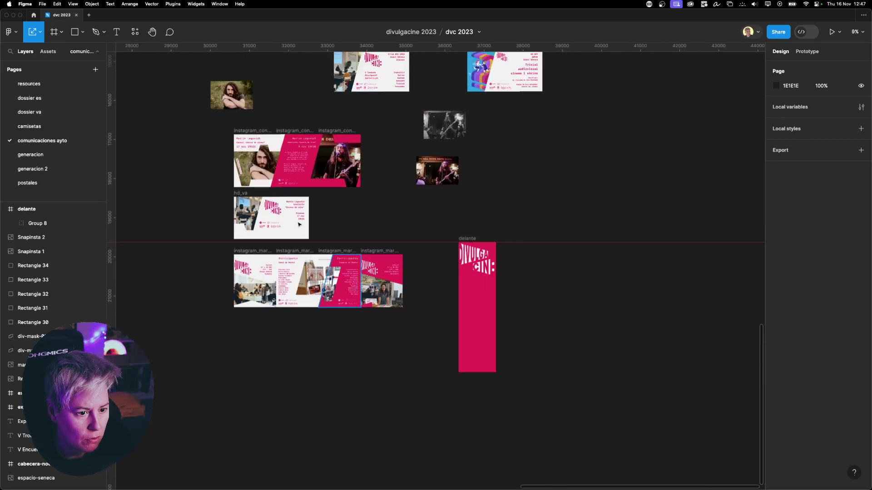
{"action": "scroll", "coordinate": [363, 284], "scroll_direction": "down", "scroll_amount": 3}
{"action": "scroll", "coordinate": [363, 284], "scroll_direction": "down", "scroll_amount": 2}
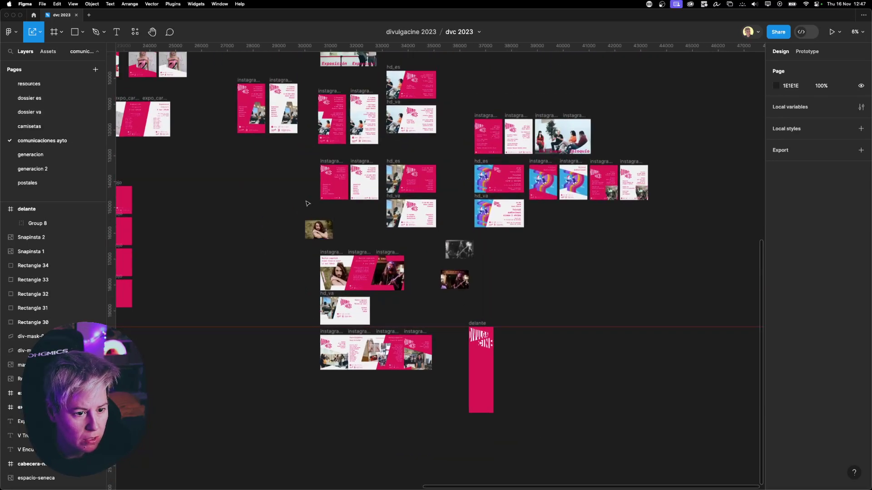
{"action": "scroll", "coordinate": [307, 204], "scroll_direction": "left", "scroll_amount": 5}
{"action": "scroll", "coordinate": [310, 249], "scroll_direction": "left", "scroll_amount": 2}
{"action": "scroll", "coordinate": [309, 249], "scroll_direction": "up", "scroll_amount": 1}
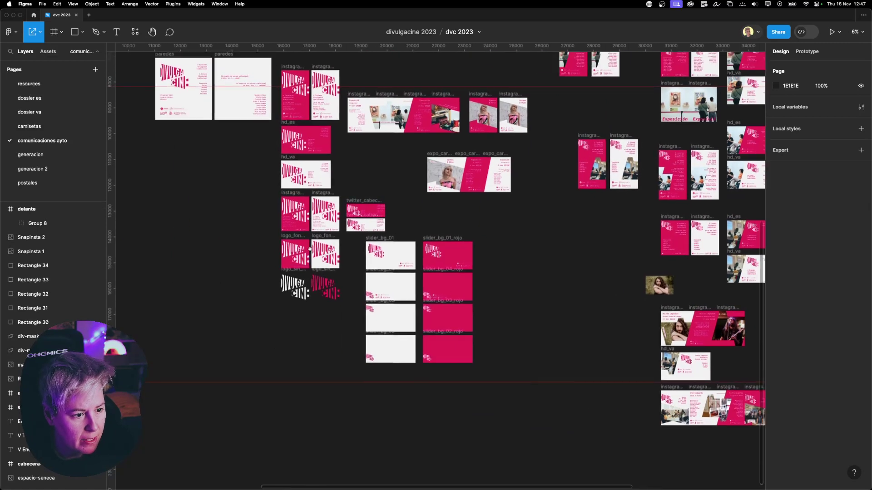
{"action": "scroll", "coordinate": [310, 249], "scroll_direction": "left", "scroll_amount": 1}
{"action": "scroll", "coordinate": [350, 248], "scroll_direction": "left", "scroll_amount": 5}
{"action": "scroll", "coordinate": [350, 249], "scroll_direction": "up", "scroll_amount": 1}
{"action": "scroll", "coordinate": [336, 133], "scroll_direction": "up", "scroll_amount": 3}
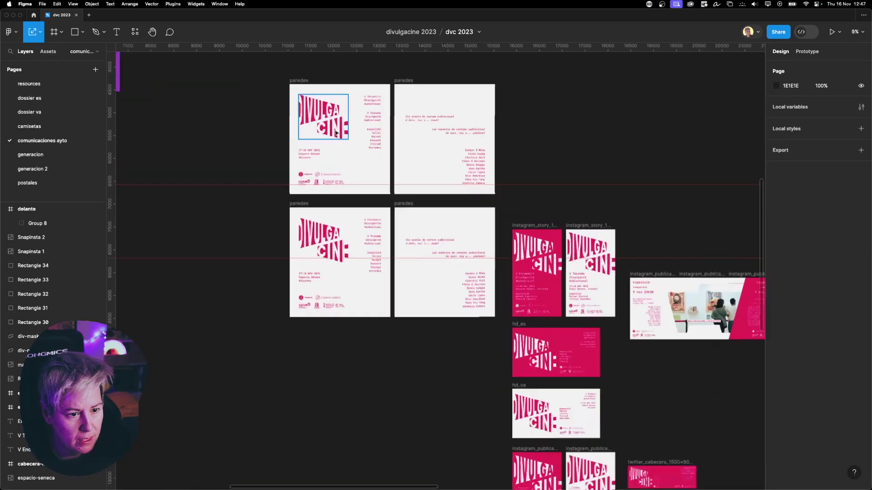
{"action": "scroll", "coordinate": [336, 133], "scroll_direction": "up", "scroll_amount": 2}
{"action": "left_click", "coordinate": [310, 159]}
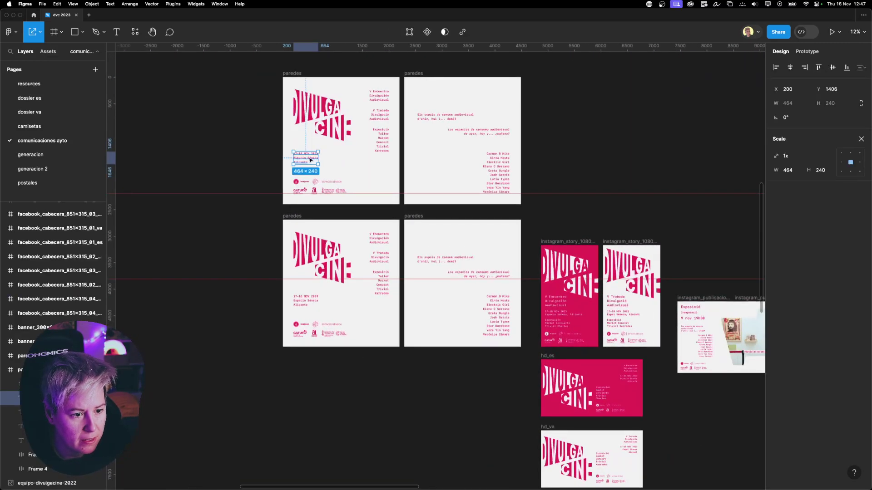
{"action": "left_click", "coordinate": [369, 97], "text": "shift"}
{"action": "left_click", "coordinate": [383, 116], "text": "shift"}
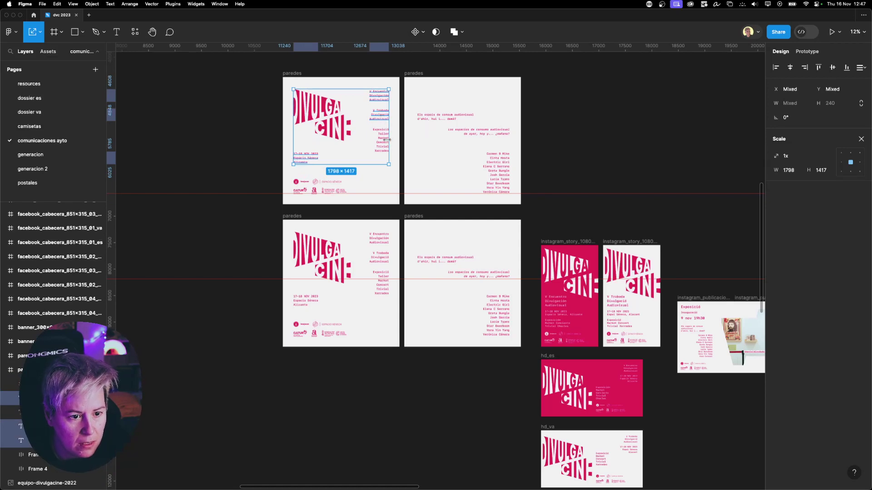
Add the Exposició text and both logo rows to the selection and move them beside delante
{"action": "left_click", "coordinate": [386, 142], "text": "shift"}
{"action": "left_click", "coordinate": [330, 182], "text": "shift"}
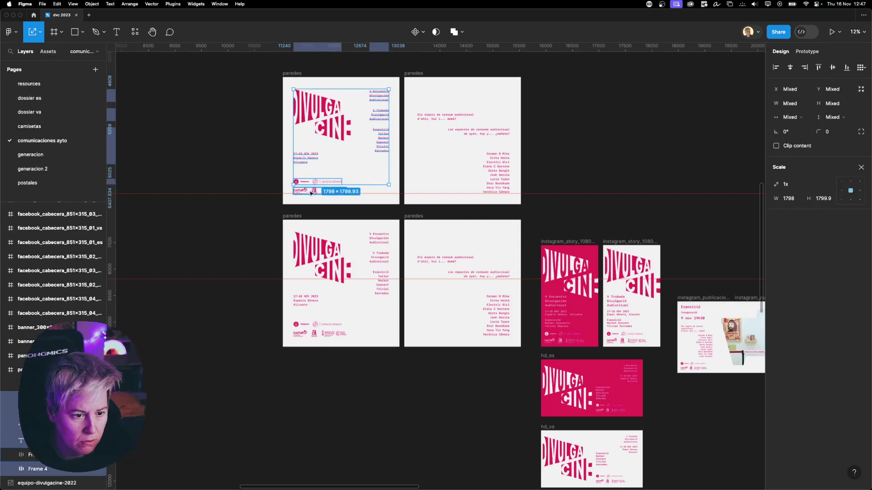
{"action": "left_click", "coordinate": [318, 190], "text": "shift"}
{"action": "scroll", "coordinate": [307, 172], "scroll_direction": "down", "scroll_amount": 2}
{"action": "scroll", "coordinate": [307, 171], "scroll_direction": "down", "scroll_amount": 3}
{"action": "scroll", "coordinate": [363, 218], "scroll_direction": "up", "scroll_amount": 5}
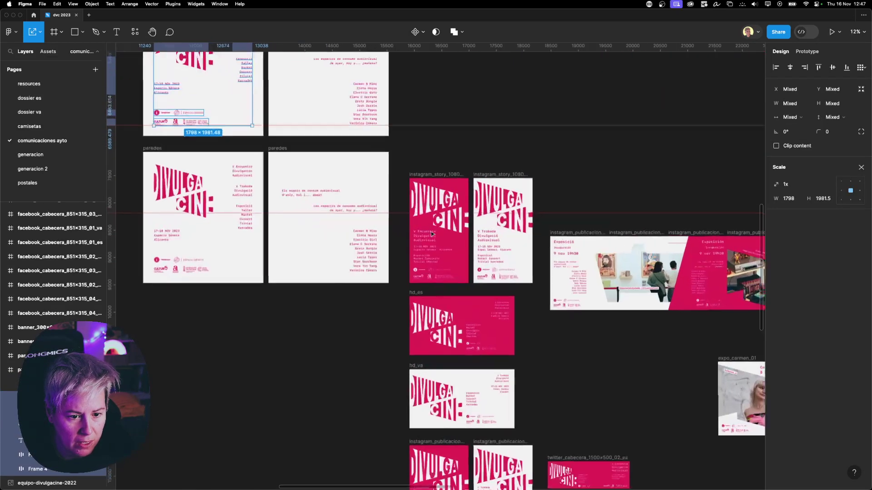
{"action": "scroll", "coordinate": [421, 272], "scroll_direction": "up", "scroll_amount": 3}
{"action": "scroll", "coordinate": [420, 271], "scroll_direction": "up", "scroll_amount": 3}
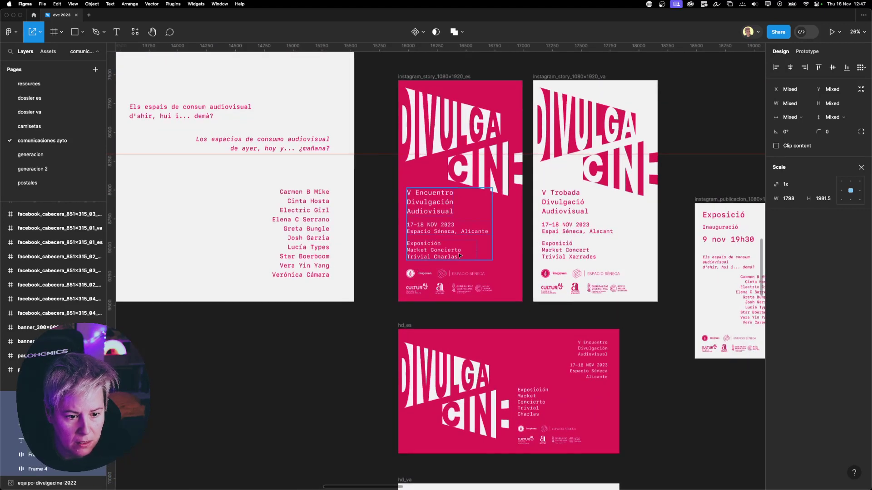
{"action": "scroll", "coordinate": [312, 195], "scroll_direction": "down", "scroll_amount": 5}
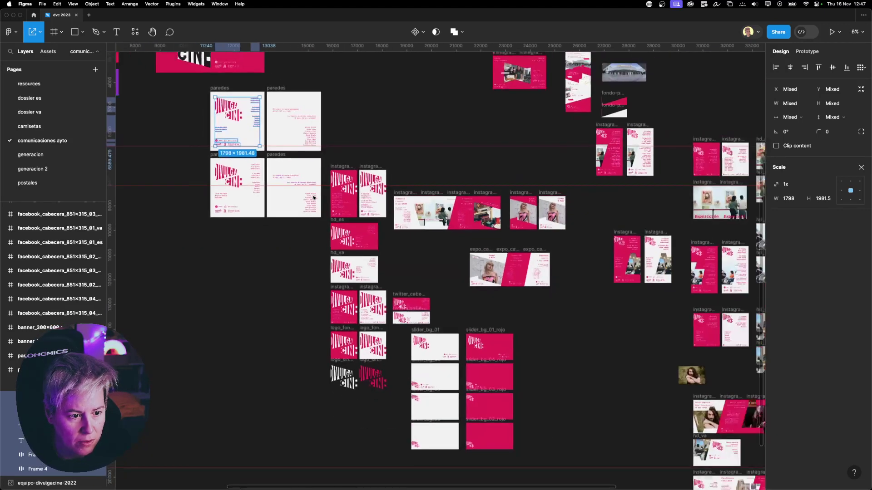
{"action": "mouse_move", "coordinate": [256, 123]}
{"action": "left_mouse_down"}
{"action": "mouse_move", "coordinate": [750, 357]}
{"action": "mouse_move", "coordinate": [376, 371]}
{"action": "mouse_move", "coordinate": [556, 321]}
{"action": "left_mouse_up"}
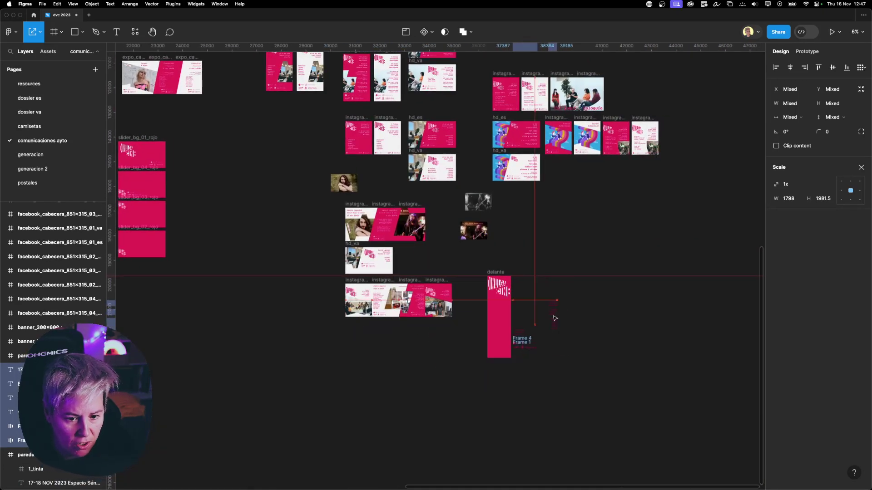
Centre the DIVULGA CINE logo horizontally in delante, then select the text and logos beside it
{"action": "scroll", "coordinate": [552, 324], "scroll_direction": "up", "scroll_amount": 3}
{"action": "scroll", "coordinate": [523, 313], "scroll_direction": "up", "scroll_amount": 4}
{"action": "scroll", "coordinate": [465, 295], "scroll_direction": "up", "scroll_amount": 1}
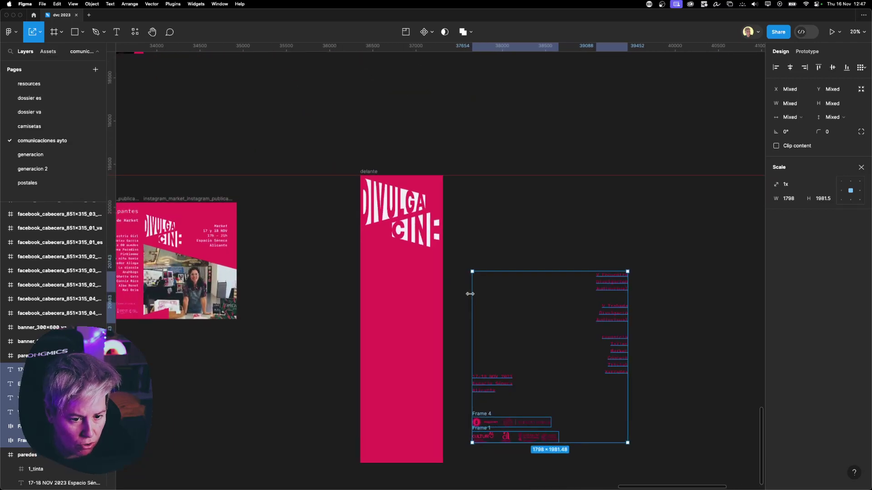
{"action": "key", "text": "Escape"}
{"action": "left_click", "coordinate": [428, 247]}
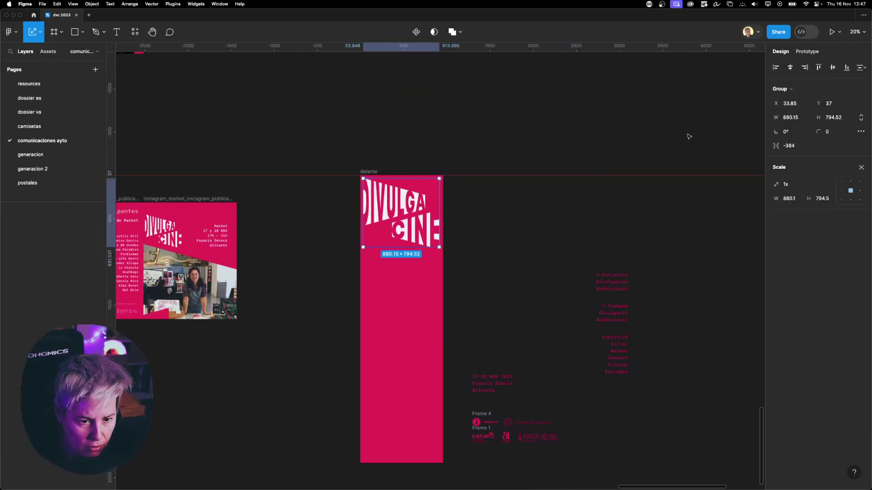
{"action": "left_click", "coordinate": [789, 70]}
{"action": "left_click", "coordinate": [558, 245]}
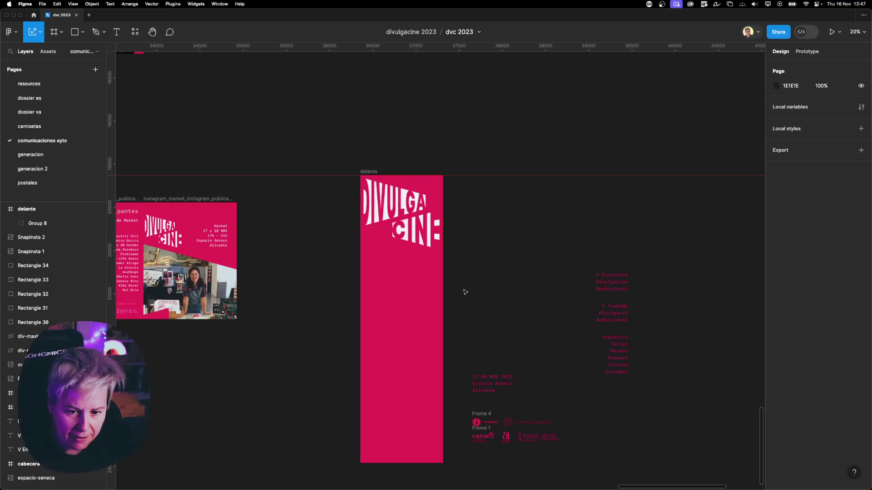
{"action": "left_click_drag", "start_coordinate": [467, 243], "coordinate": [667, 456]}
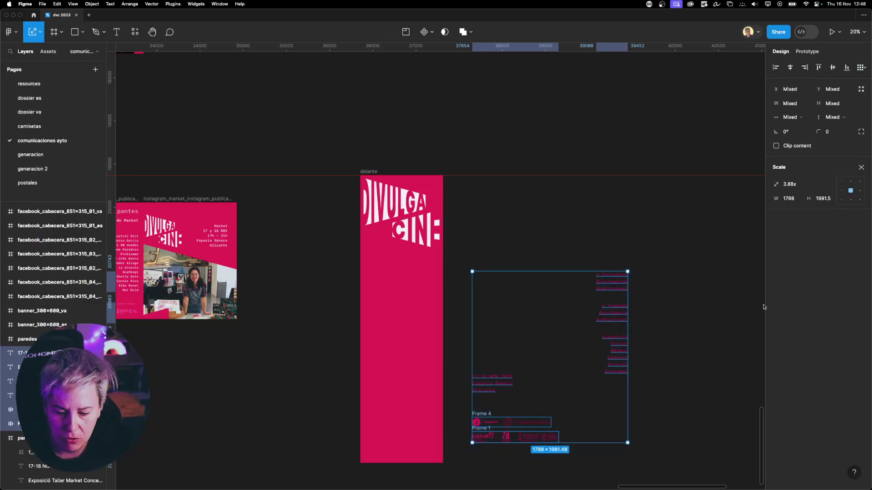
Change the selected text and logos' fill from E10054 to light grey F0F0F0
{"action": "key", "text": "v"}
{"action": "left_click", "coordinate": [776, 331]}
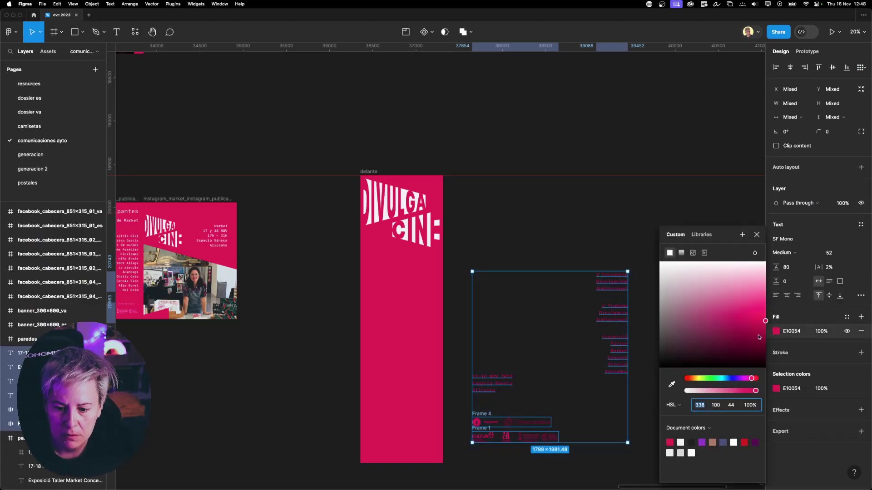
{"action": "left_click", "coordinate": [680, 443]}
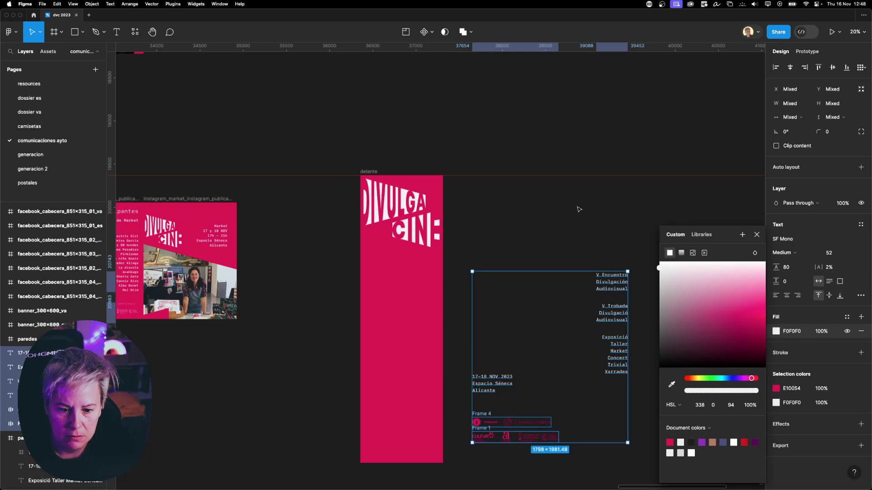
{"action": "left_click", "coordinate": [777, 389]}
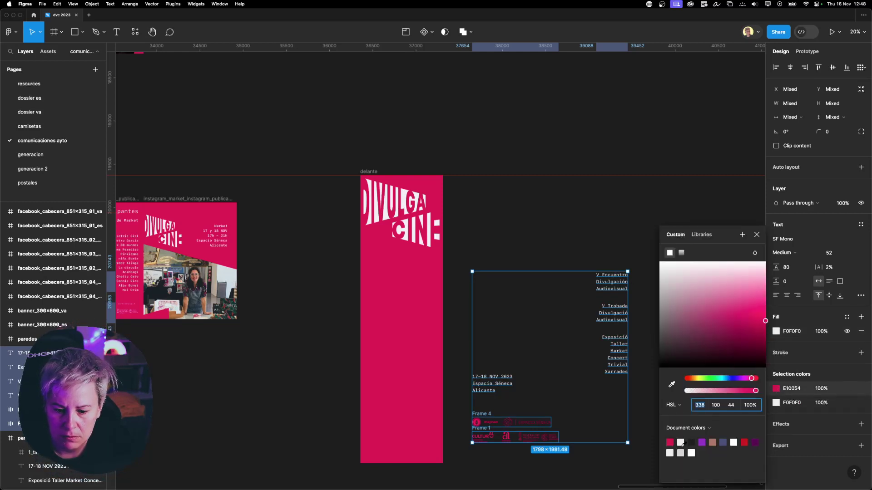
{"action": "left_click", "coordinate": [502, 242]}
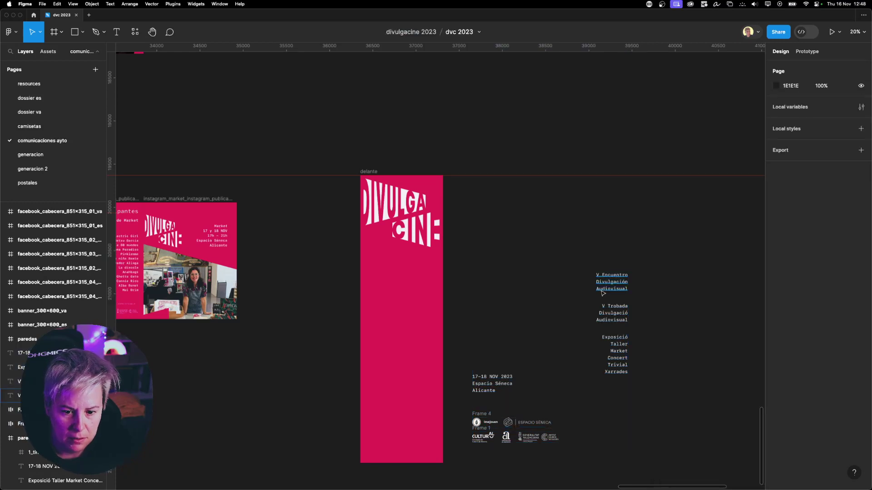
Copy the programme text into delante with a new font weight and delete the original
{"action": "left_click_drag", "start_coordinate": [572, 241], "coordinate": [662, 403]}
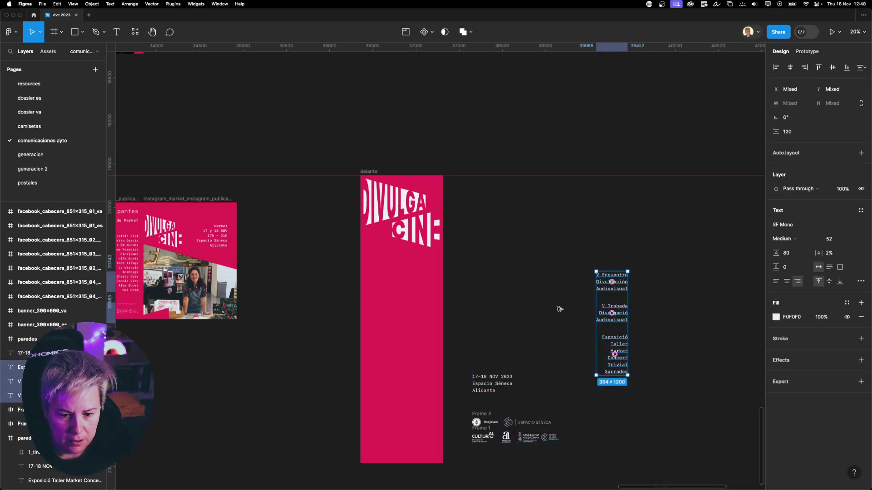
{"action": "left_click_drag", "start_coordinate": [624, 315], "coordinate": [429, 309]}
{"action": "left_click", "coordinate": [781, 296]}
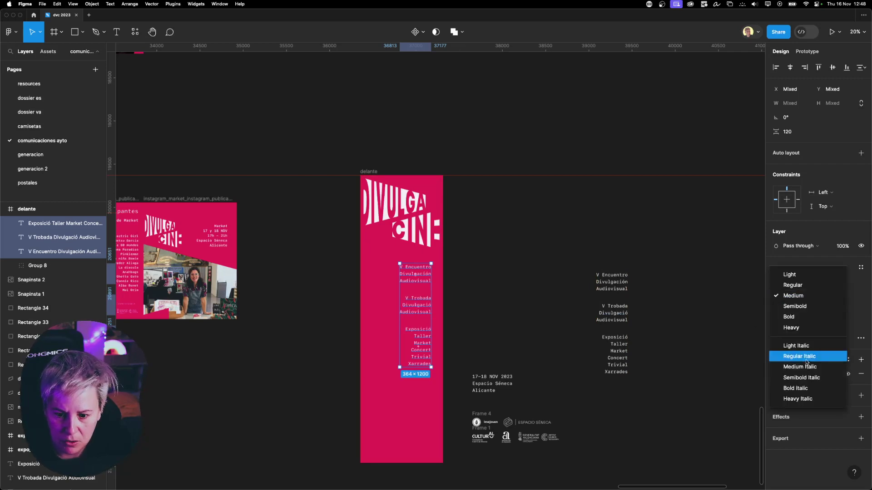
{"action": "left_click", "coordinate": [799, 318]}
{"action": "left_click", "coordinate": [567, 295]}
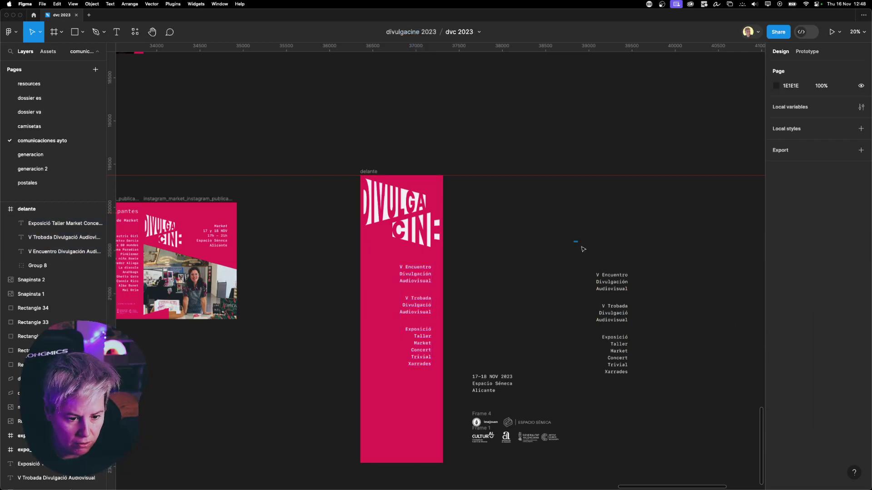
{"action": "left_click_drag", "start_coordinate": [575, 241], "coordinate": [655, 385]}
{"action": "key", "text": "Delete"}
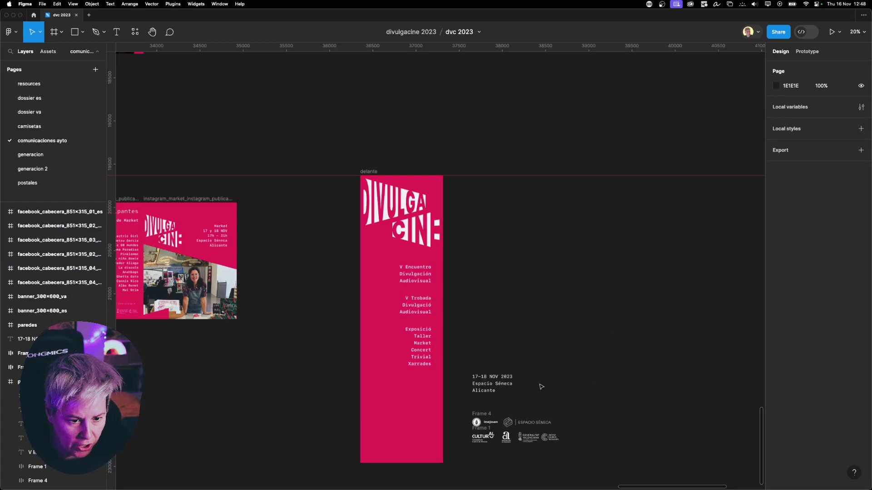
Move the 17-18 NOV 2023 date into the pink panel and roughly place the other blocks
{"action": "left_click", "coordinate": [497, 388]}
{"action": "left_click", "coordinate": [783, 203]}
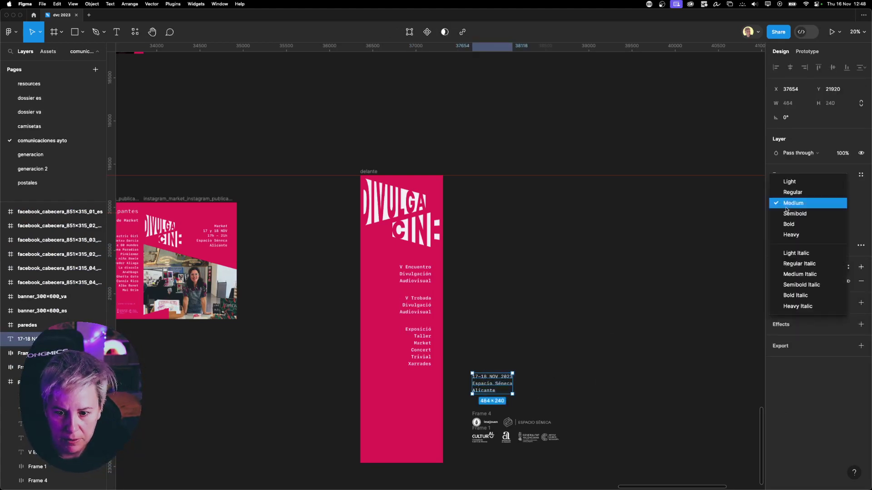
{"action": "left_click", "coordinate": [521, 350]}
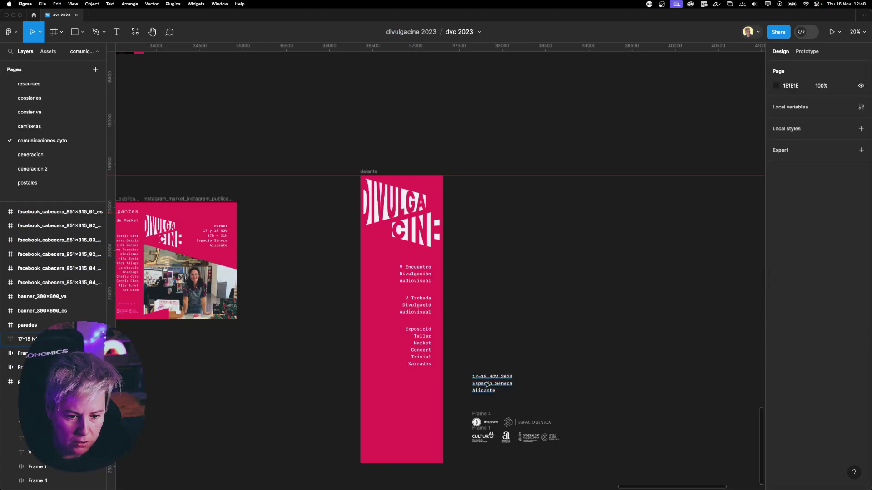
{"action": "mouse_move", "coordinate": [487, 385]}
{"action": "left_mouse_down"}
{"action": "mouse_move", "coordinate": [384, 259]}
{"action": "mouse_move", "coordinate": [378, 332]}
{"action": "left_mouse_up"}
{"action": "left_click_drag", "start_coordinate": [419, 356], "coordinate": [418, 431]}
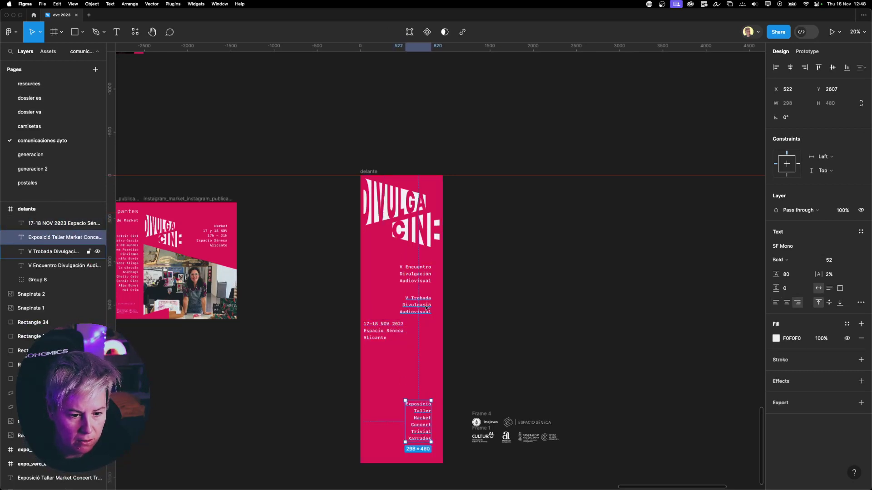
{"action": "left_click", "coordinate": [415, 274]}
{"action": "left_click", "coordinate": [421, 311], "text": "shift"}
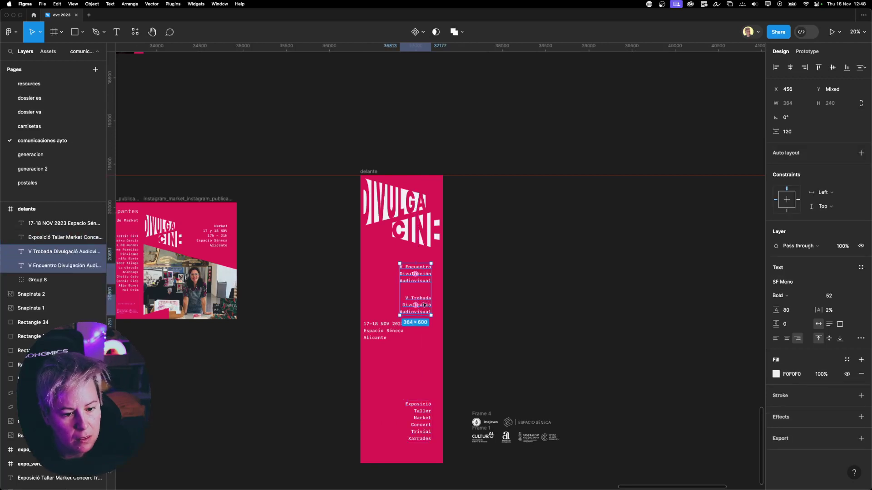
{"action": "left_click_drag", "start_coordinate": [424, 301], "coordinate": [425, 290]}
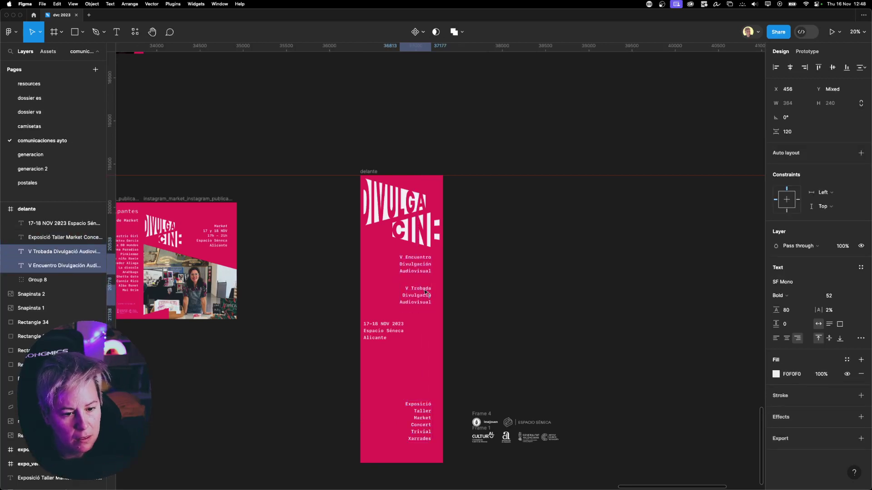
{"action": "left_click", "coordinate": [485, 297]}
Respace the blocks: date under the title, then V Encuentro, V Trobada and the Exposició list
{"action": "left_click_drag", "start_coordinate": [393, 329], "coordinate": [399, 259]}
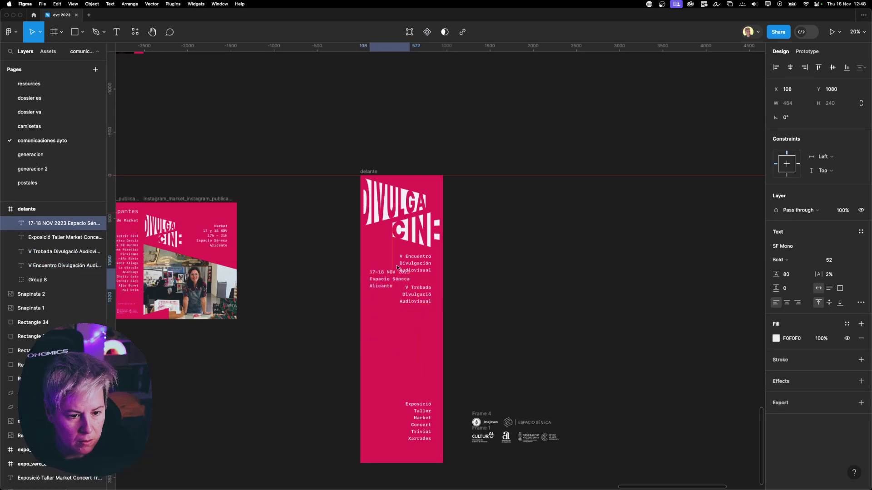
{"action": "left_click_drag", "start_coordinate": [399, 259], "coordinate": [401, 262]}
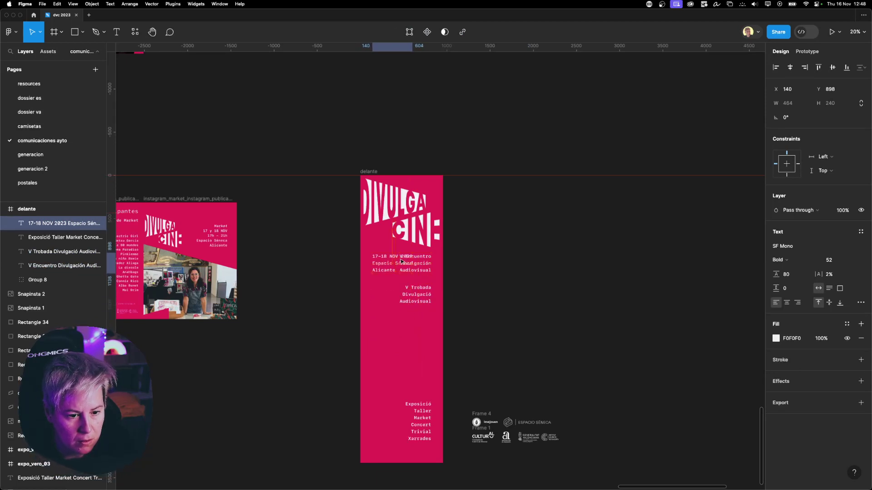
{"action": "left_click", "coordinate": [422, 264]}
{"action": "left_click", "coordinate": [425, 295], "text": "shift"}
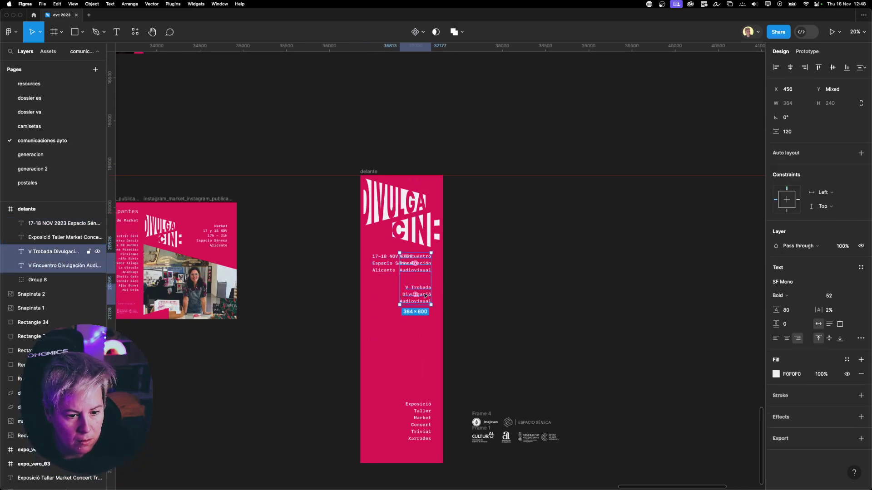
{"action": "left_click_drag", "start_coordinate": [423, 295], "coordinate": [423, 325]}
{"action": "left_click", "coordinate": [507, 328]}
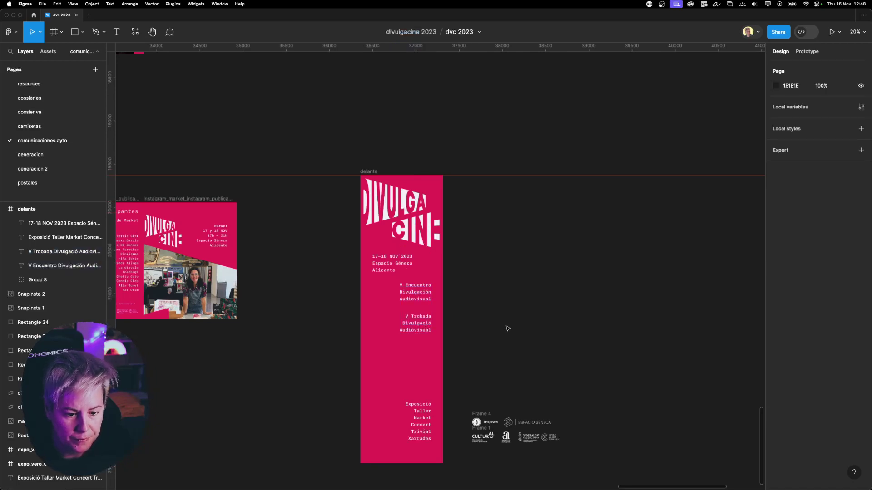
{"action": "left_click_drag", "start_coordinate": [429, 413], "coordinate": [429, 357]}
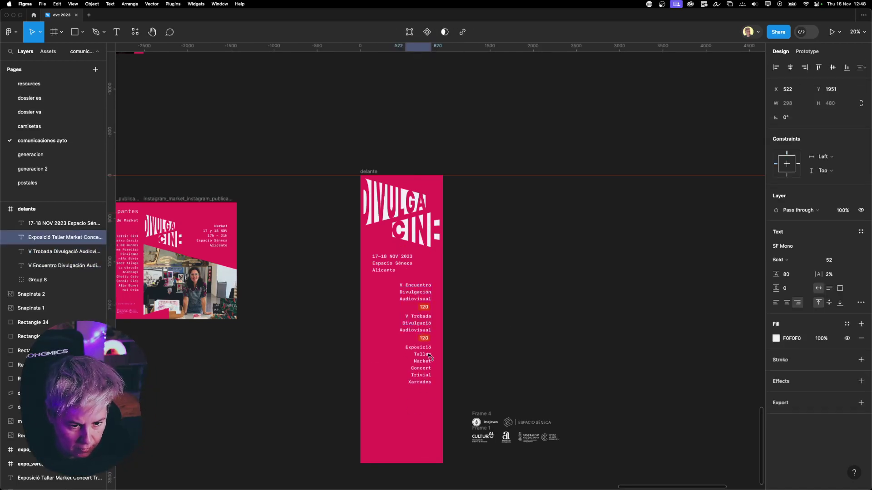
{"action": "left_click", "coordinate": [509, 363]}
{"action": "scroll", "coordinate": [488, 368], "scroll_direction": "down", "scroll_amount": 1}
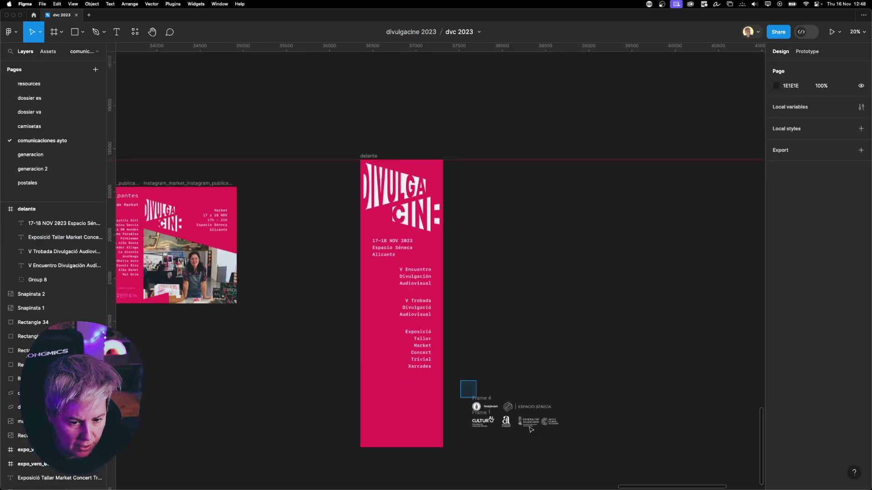
Duplicate the bottom logo row and strip the copy down to just the CULTURAL logo
{"action": "mouse_move", "coordinate": [460, 381]}
{"action": "left_mouse_down"}
{"action": "mouse_move", "coordinate": [561, 431]}
{"action": "mouse_move", "coordinate": [426, 436]}
{"action": "mouse_move", "coordinate": [426, 400]}
{"action": "mouse_move", "coordinate": [566, 376]}
{"action": "left_mouse_up"}
{"action": "key", "text": "Escape"}
{"action": "left_click", "coordinate": [585, 362]}
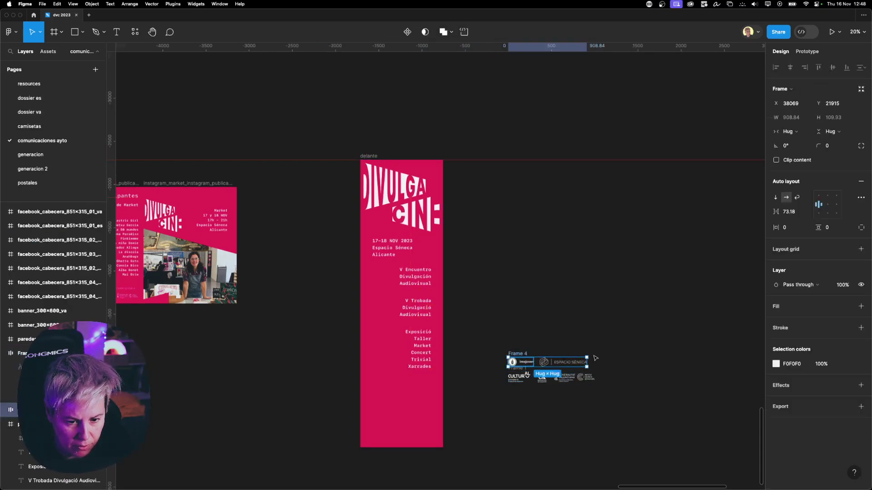
{"action": "left_click", "coordinate": [565, 381]}
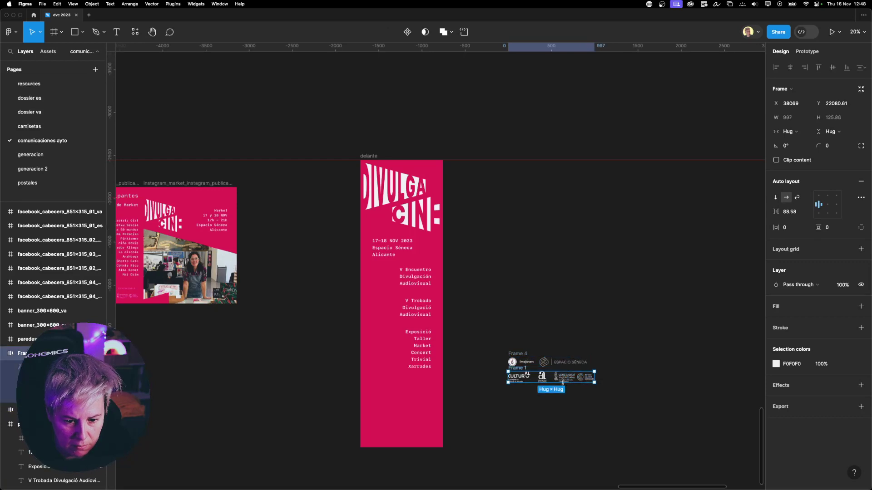
{"action": "mouse_move", "coordinate": [542, 381]}
{"action": "left_mouse_down"}
{"action": "mouse_move", "coordinate": [396, 440]}
{"action": "mouse_move", "coordinate": [541, 416]}
{"action": "left_mouse_up"}
{"action": "key", "text": "Escape"}
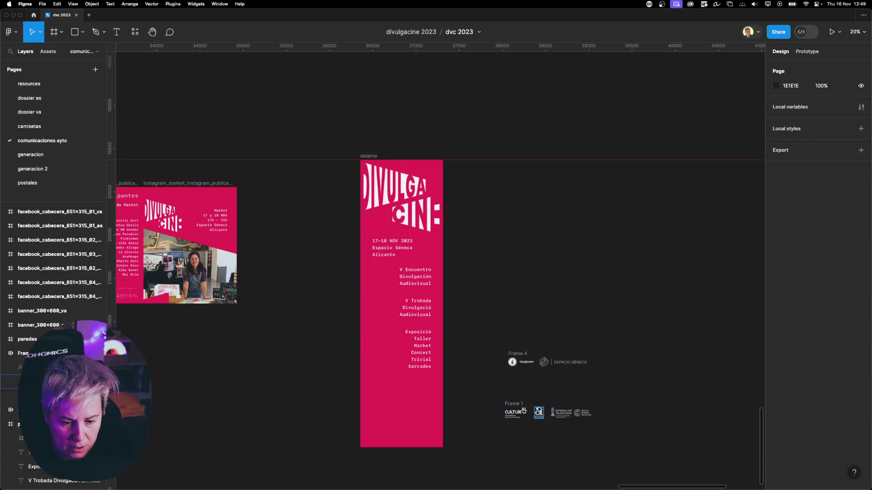
{"action": "left_click_drag", "start_coordinate": [516, 413], "coordinate": [535, 394]}
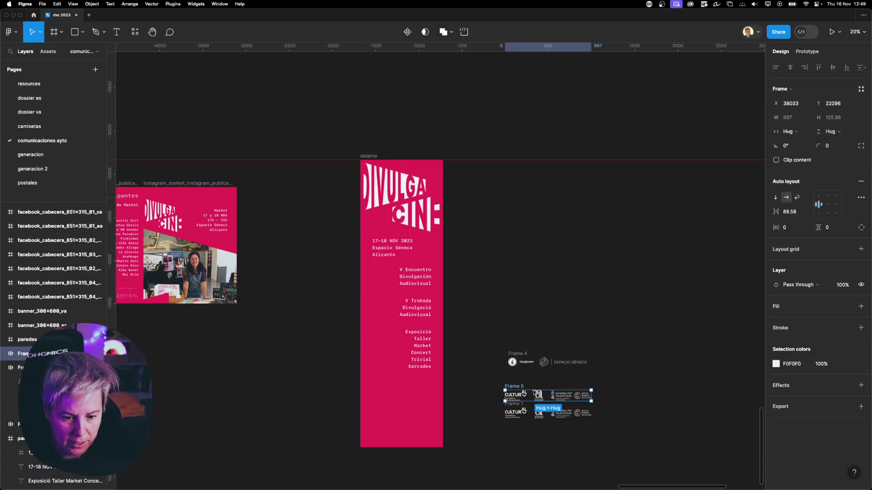
{"action": "double_click", "coordinate": [539, 396]}
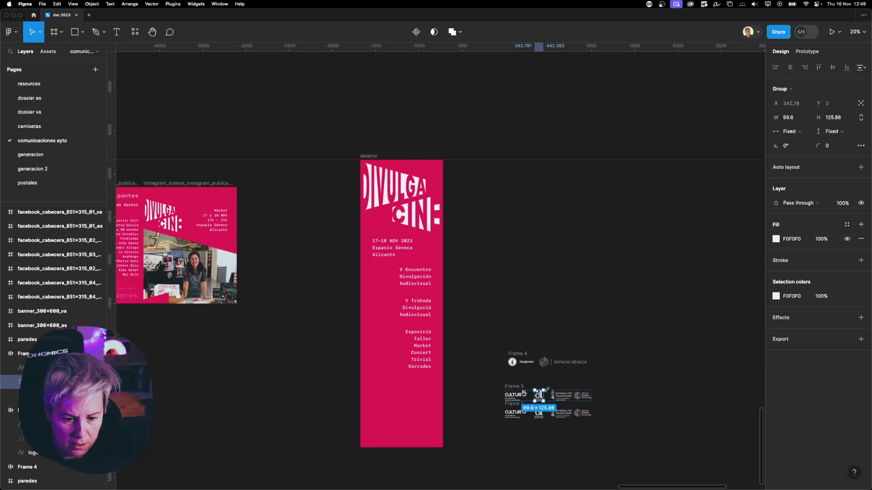
{"action": "left_click", "coordinate": [576, 398], "text": "shift"}
{"action": "key", "text": "Delete"}
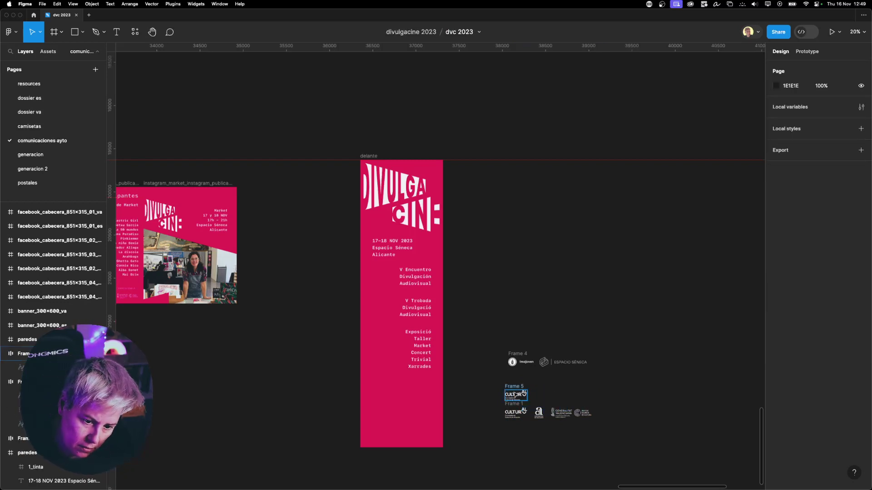
Stack the imajoven and Espacio Séneca logos vertically and add the CULTURAL logo to that column
{"action": "left_click", "coordinate": [515, 389]}
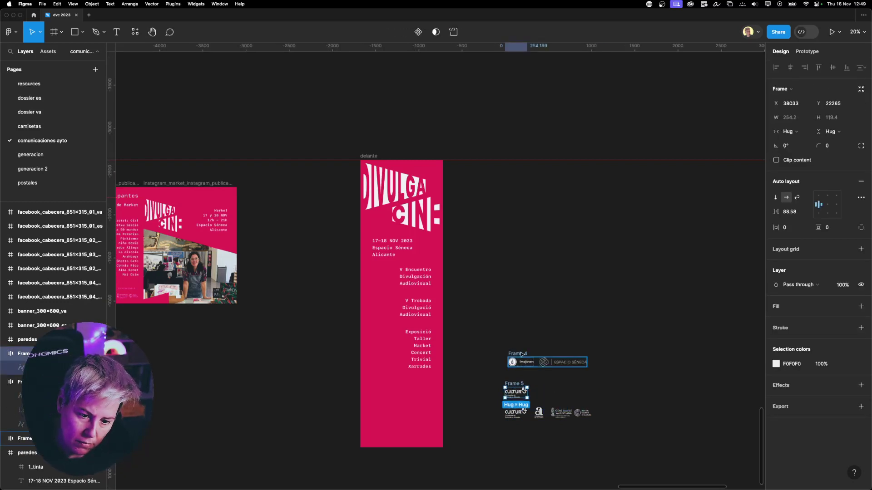
{"action": "left_click_drag", "start_coordinate": [523, 354], "coordinate": [517, 313]}
{"action": "key", "text": "shift+v"}
{"action": "key", "text": "Escape"}
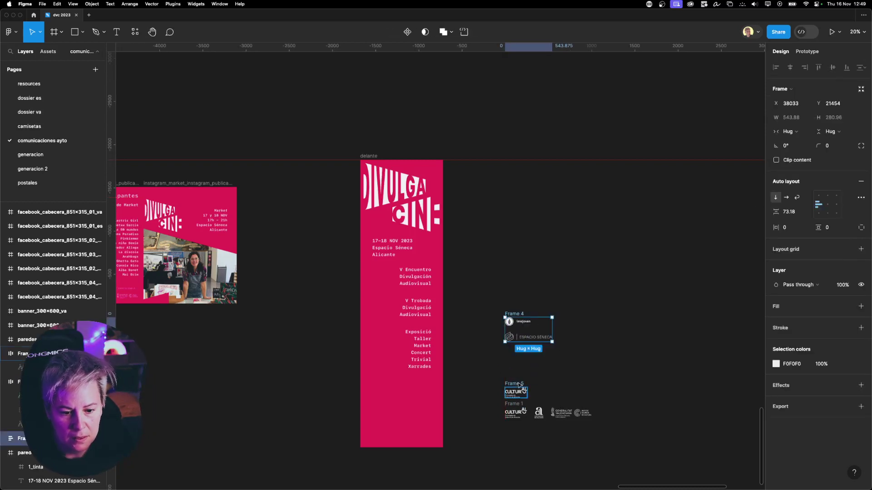
{"action": "left_click_drag", "start_coordinate": [528, 382], "coordinate": [541, 367]}
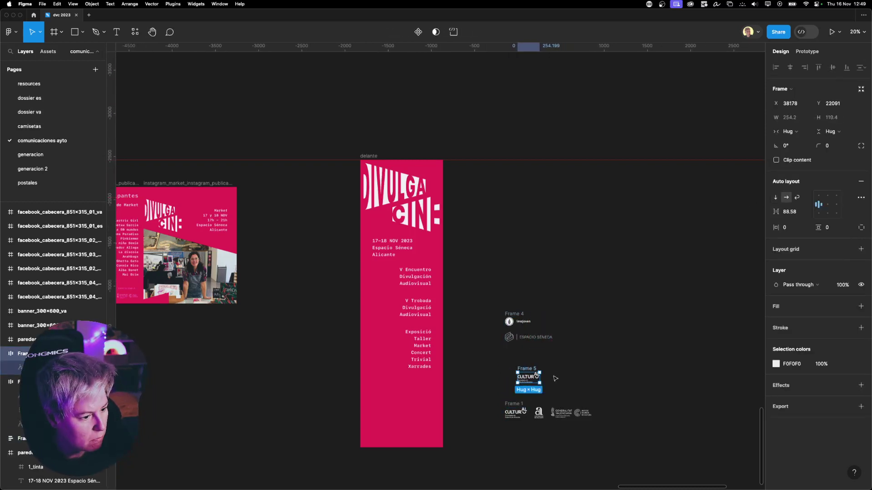
{"action": "left_click", "coordinate": [603, 375]}
{"action": "left_click", "coordinate": [527, 377]}
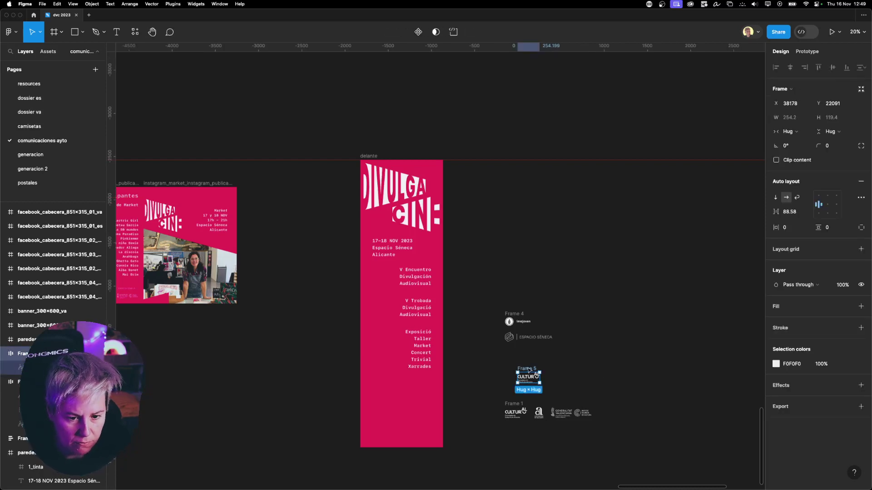
{"action": "left_click", "coordinate": [583, 367]}
{"action": "mouse_move", "coordinate": [531, 371]}
{"action": "left_mouse_down"}
{"action": "mouse_move", "coordinate": [527, 334]}
{"action": "mouse_move", "coordinate": [529, 340]}
{"action": "left_mouse_up"}
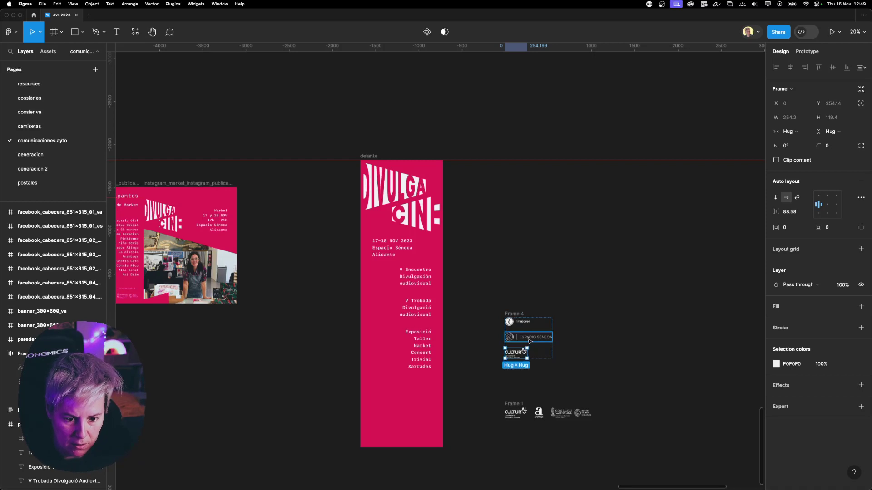
{"action": "left_click", "coordinate": [599, 350]}
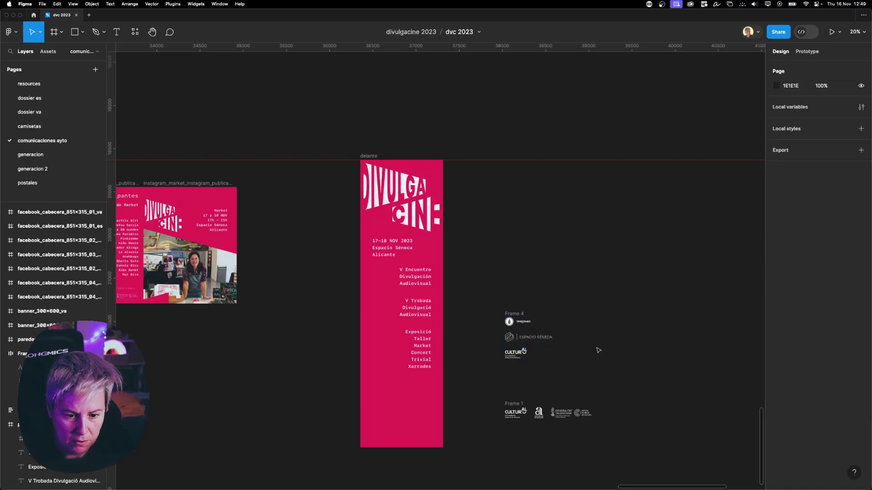
Move the a and Generalitat logos into the column and place it at the pink panel's bottom
{"action": "left_click", "coordinate": [525, 408]}
{"action": "double_click", "coordinate": [526, 408]}
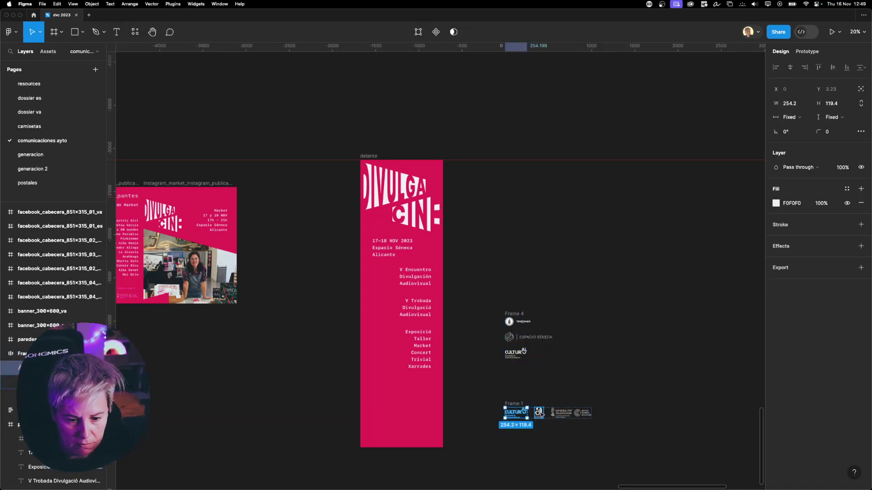
{"action": "key", "text": "Escape"}
{"action": "left_click_drag", "start_coordinate": [539, 412], "coordinate": [536, 354]}
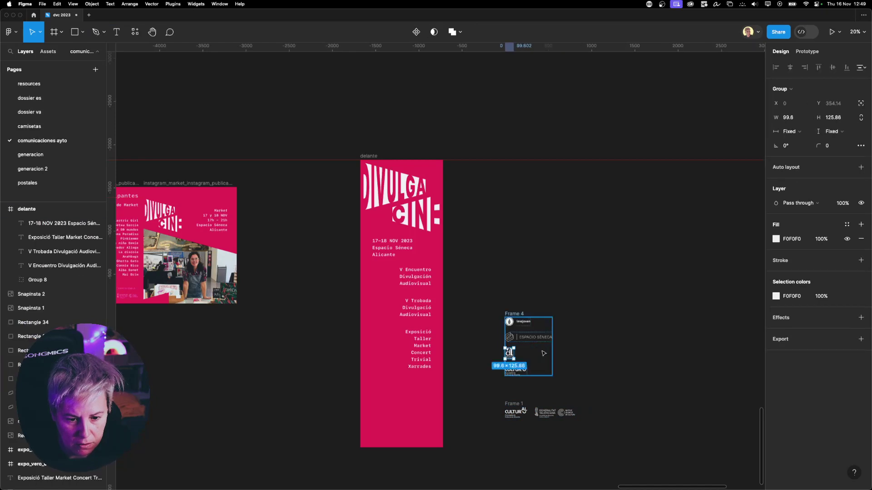
{"action": "mouse_move", "coordinate": [555, 412]}
{"action": "left_mouse_down"}
{"action": "mouse_move", "coordinate": [531, 370]}
{"action": "mouse_move", "coordinate": [545, 386]}
{"action": "left_mouse_up"}
{"action": "left_click", "coordinate": [610, 368]}
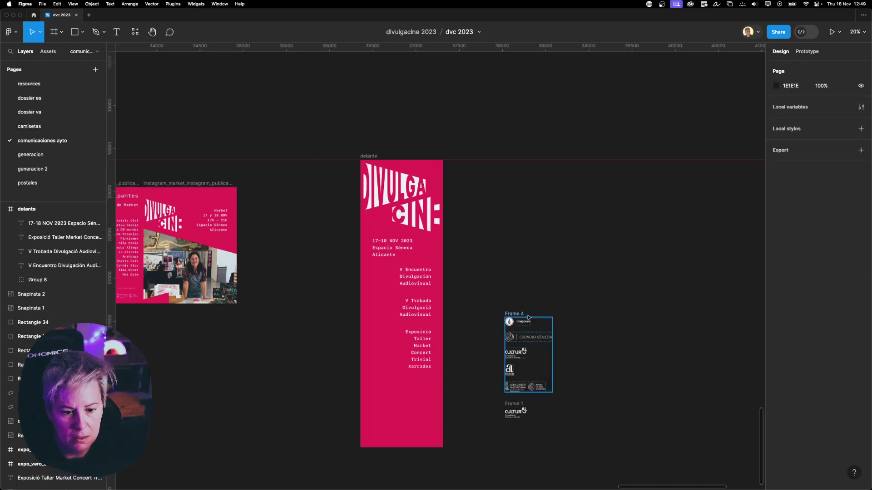
{"action": "left_click_drag", "start_coordinate": [523, 322], "coordinate": [380, 361]}
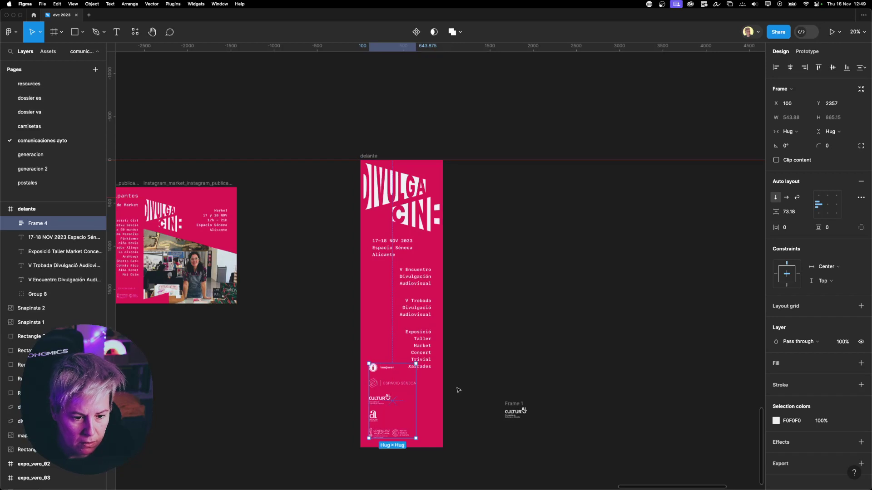
{"action": "left_click", "coordinate": [483, 386]}
{"action": "scroll", "coordinate": [406, 432], "scroll_direction": "up", "scroll_amount": 3}
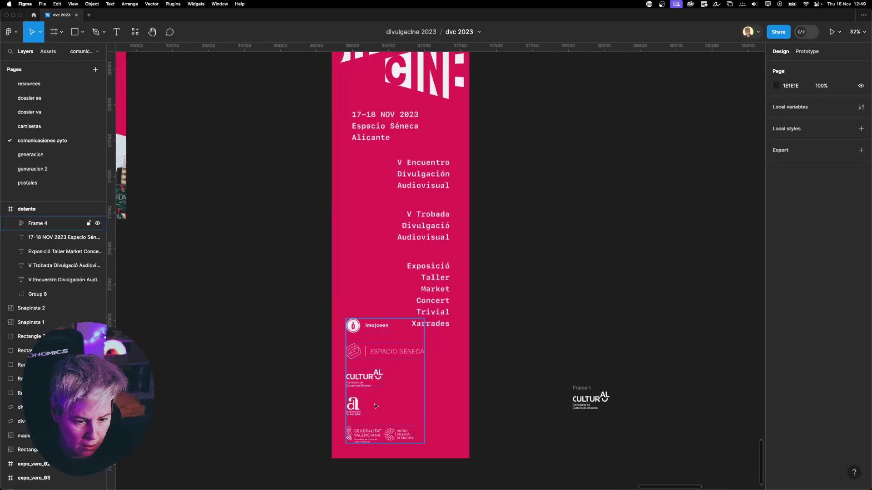
Wrap the CULTURAL and Diputación logos in a horizontal auto-layout row and tighten the stack spacing
{"action": "left_click", "coordinate": [360, 408]}
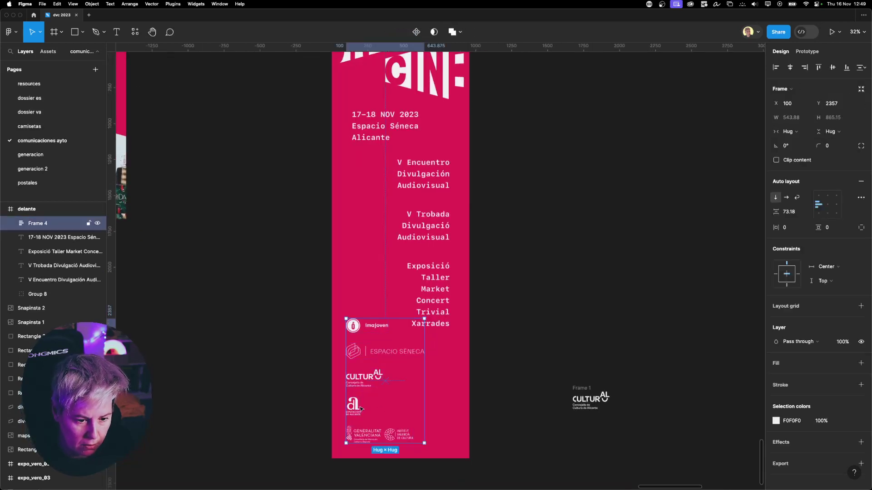
{"action": "left_click", "coordinate": [370, 378], "text": "shift"}
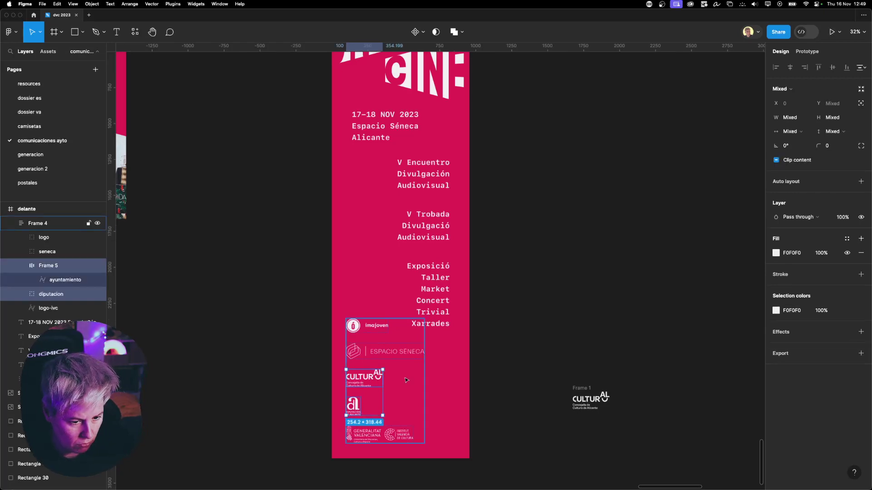
{"action": "key", "text": "shift+a"}
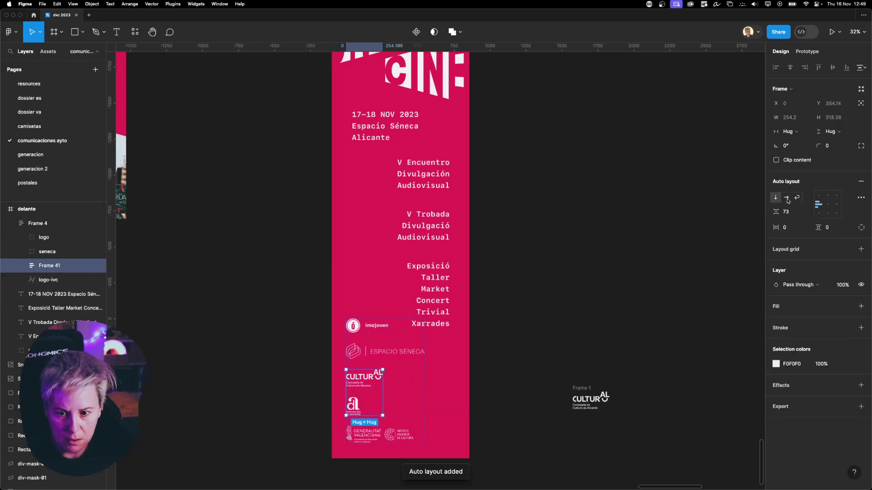
{"action": "left_click", "coordinate": [786, 197]}
{"action": "left_click", "coordinate": [523, 387]}
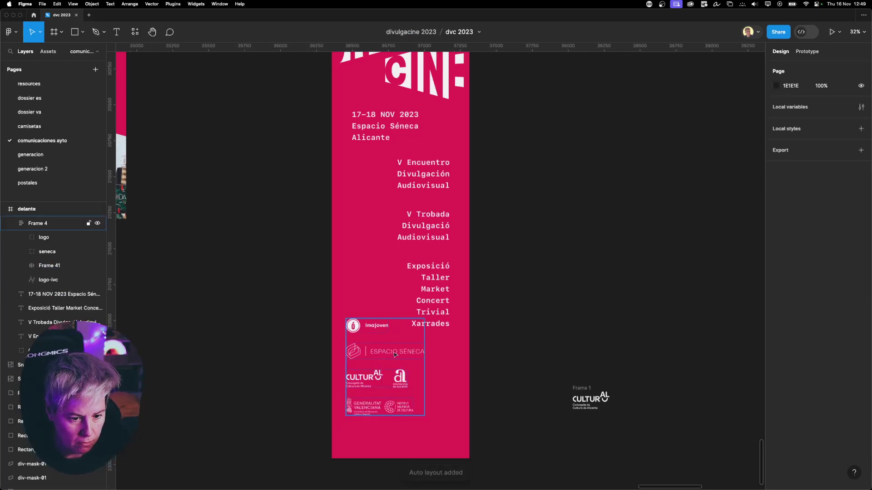
{"action": "left_click", "coordinate": [392, 376]}
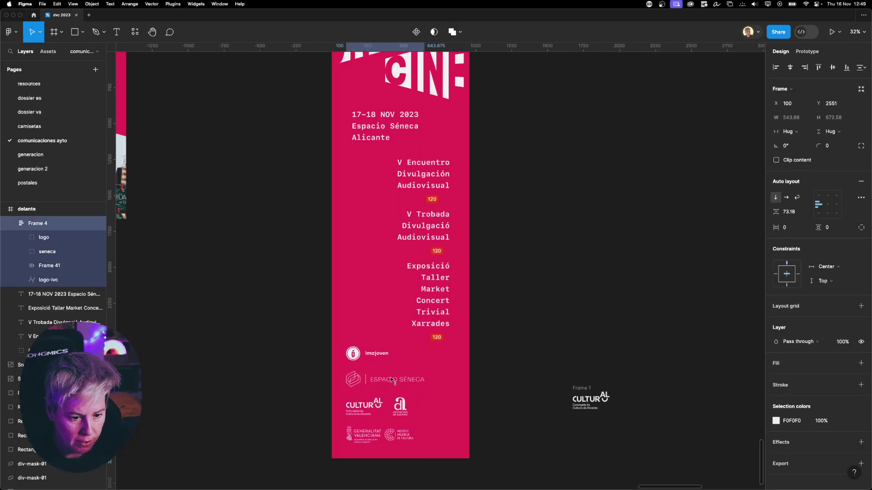
{"action": "key", "text": "super+z"}
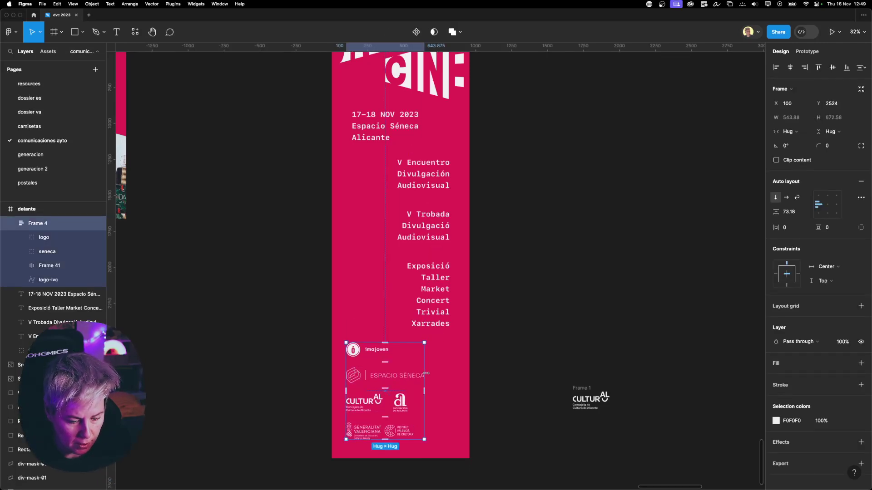
Give the Espacio Séneca logo's vectors a light F0F0F0 outside stroke of weight 0.5
{"action": "left_click", "coordinate": [406, 380]}
{"action": "scroll", "coordinate": [407, 379], "scroll_direction": "up", "scroll_amount": 2}
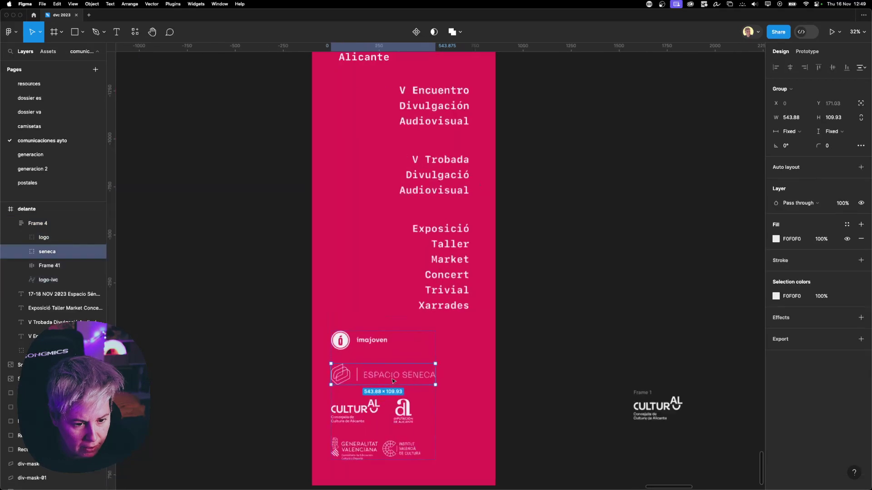
{"action": "scroll", "coordinate": [396, 378], "scroll_direction": "up", "scroll_amount": 5}
{"action": "double_click", "coordinate": [396, 379]}
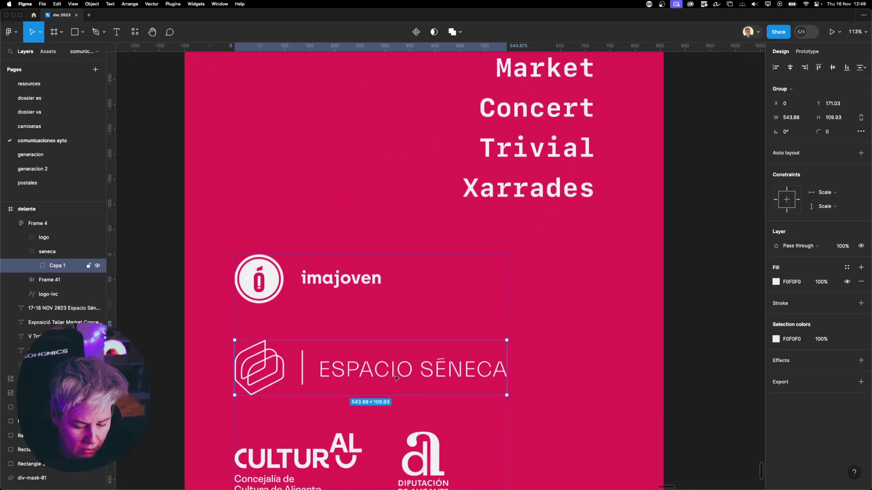
{"action": "key", "text": "Return"}
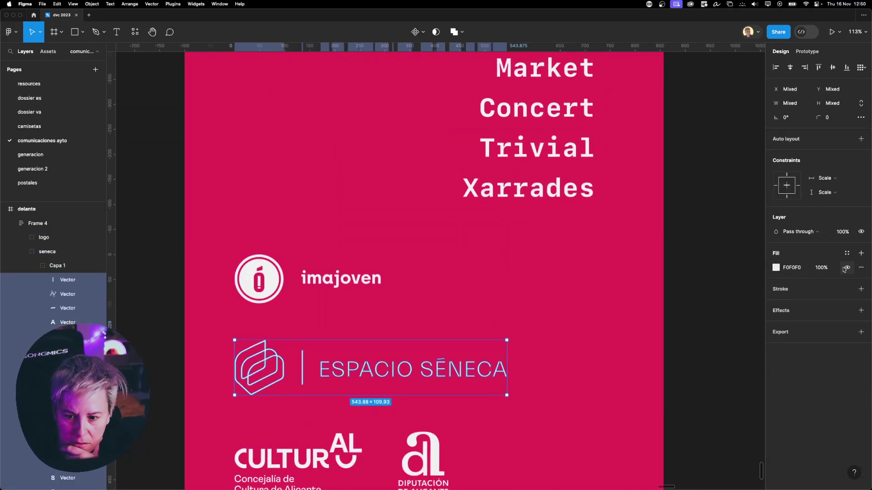
{"action": "left_click", "coordinate": [861, 288]}
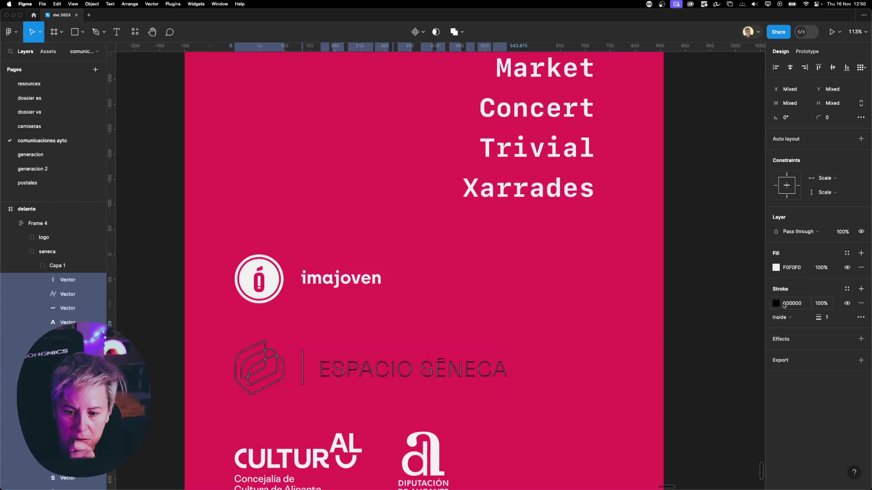
{"action": "left_click", "coordinate": [776, 303]}
{"action": "left_click", "coordinate": [680, 442]}
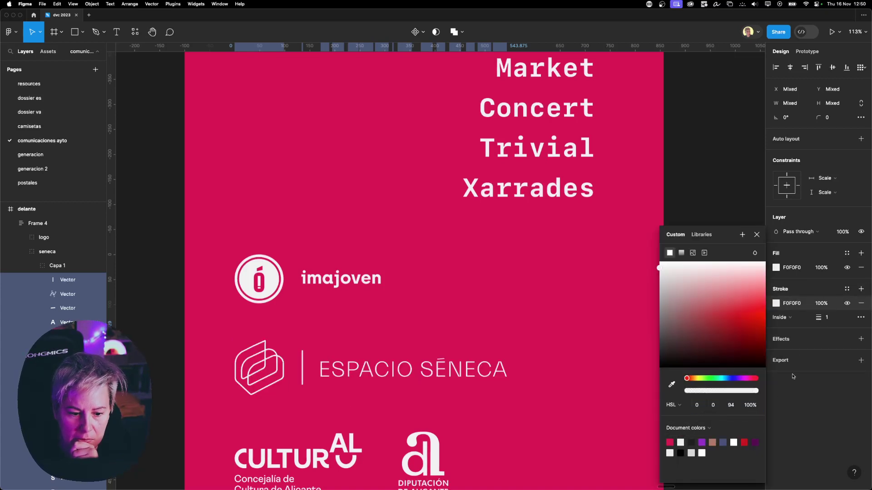
{"action": "left_click", "coordinate": [782, 318]}
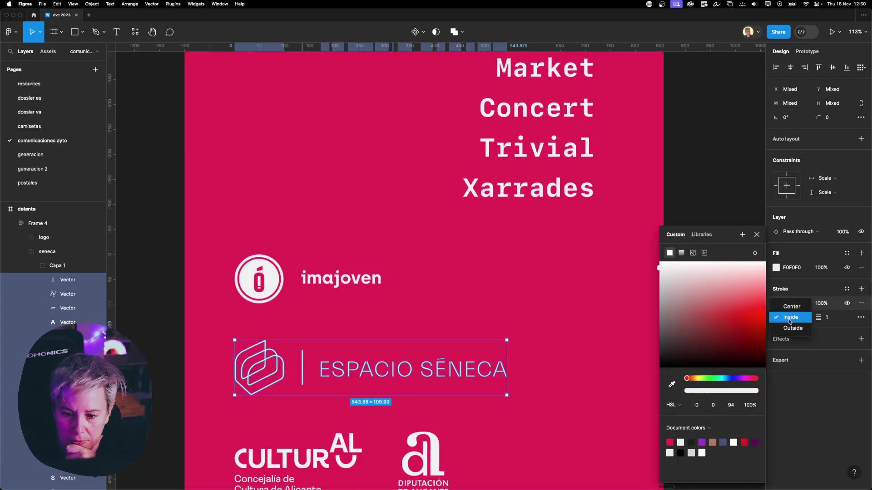
{"action": "left_click", "coordinate": [790, 328]}
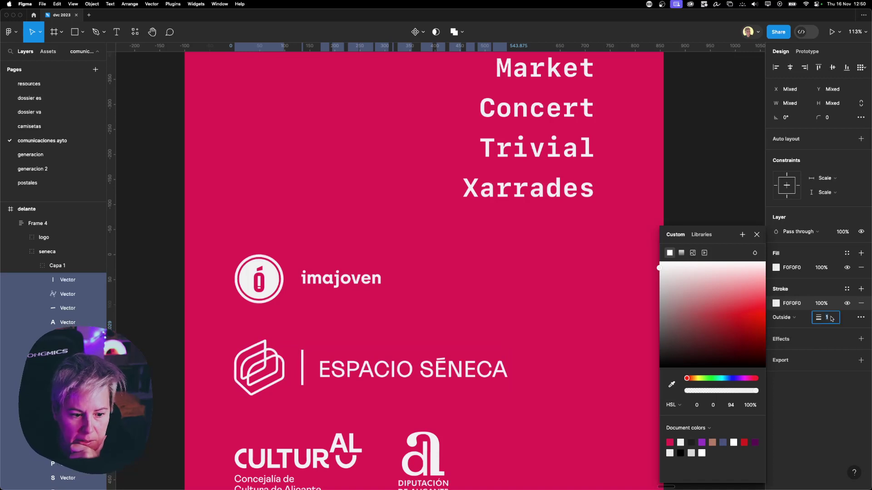
{"action": "key", "text": "Return"}
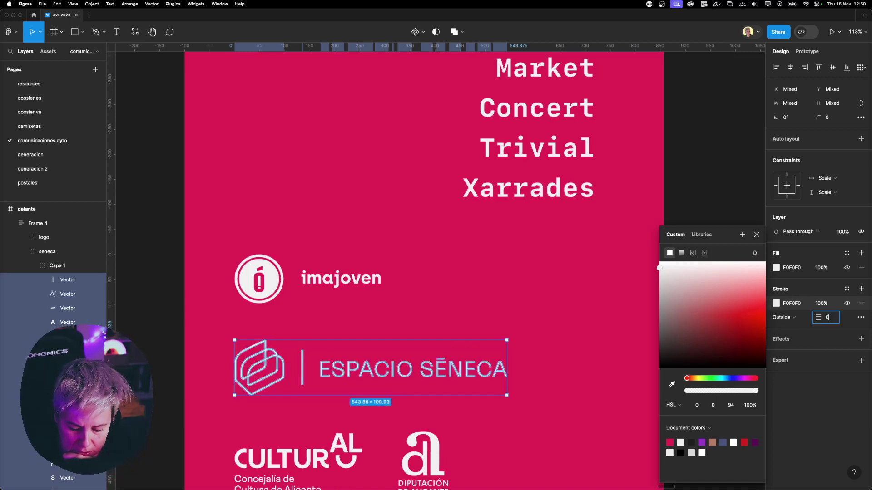
{"action": "type", "text": "0.5"}
{"action": "key", "text": "Return"}
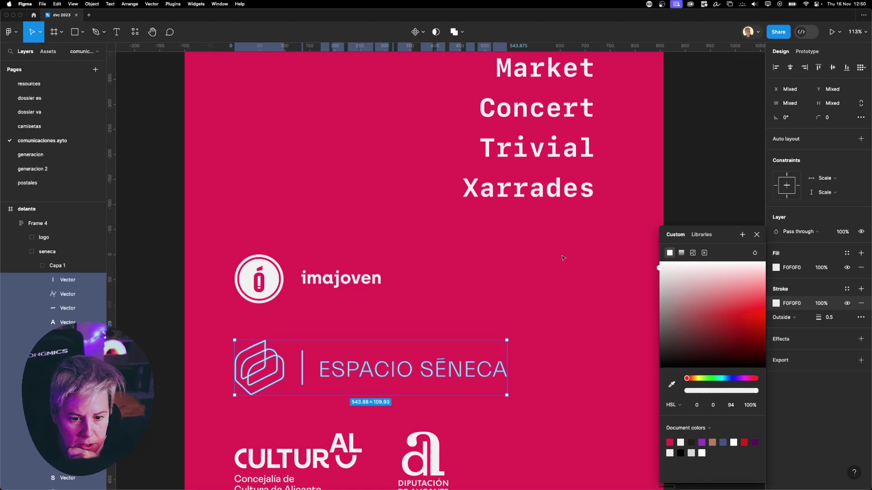
{"action": "left_click", "coordinate": [563, 258]}
Reselect the Espacio Séneca vectors and raise the stroke weight to 1
{"action": "scroll", "coordinate": [642, 292], "scroll_direction": "down", "scroll_amount": 5}
{"action": "scroll", "coordinate": [592, 306], "scroll_direction": "up", "scroll_amount": 1}
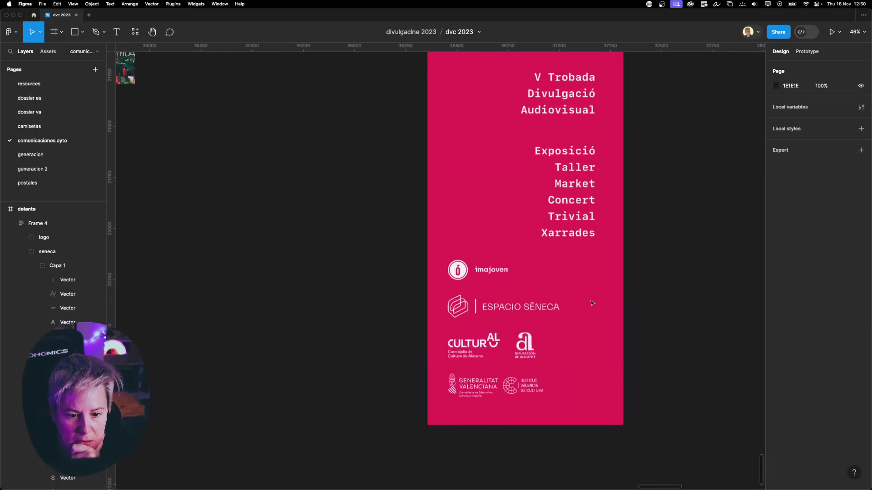
{"action": "double_click", "coordinate": [549, 310]}
{"action": "key", "text": "Return"}
{"action": "key", "text": "Return"}
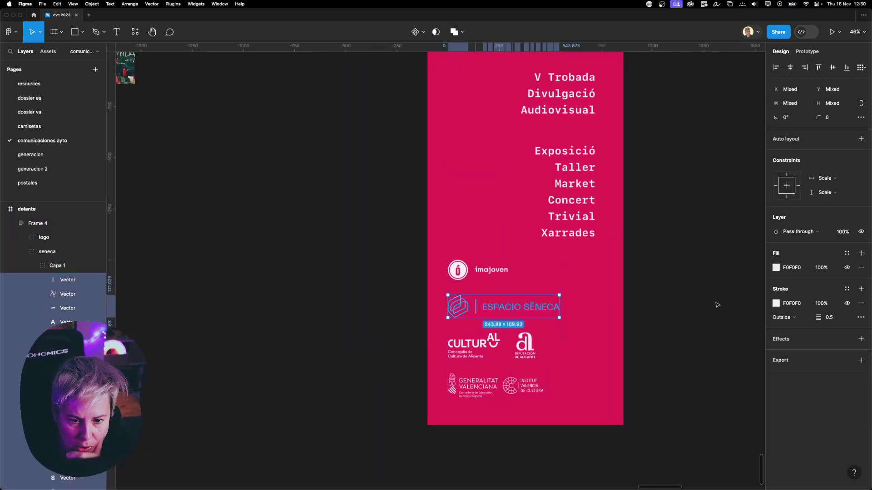
{"action": "left_click", "coordinate": [837, 319]}
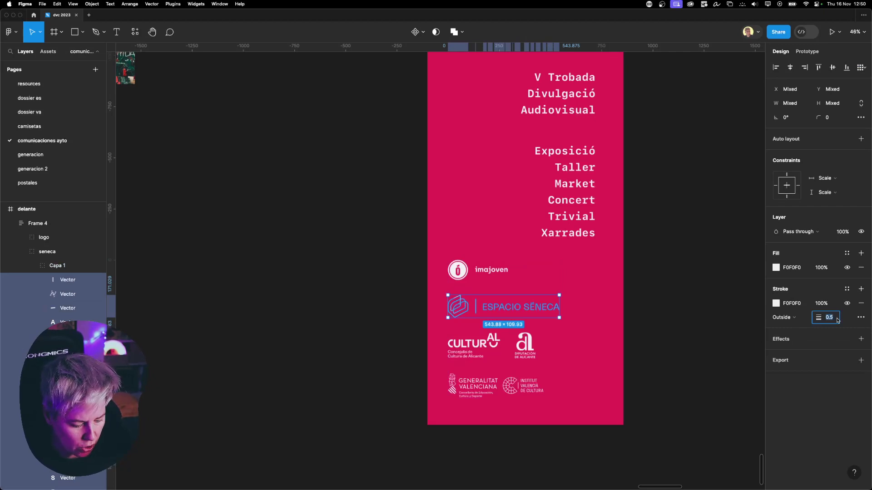
{"action": "type", "text": "1"}
{"action": "key", "text": "Return"}
Delete the loose CULTURAL logo sitting beside the banner
{"action": "scroll", "coordinate": [667, 323], "scroll_direction": "up", "scroll_amount": 5}
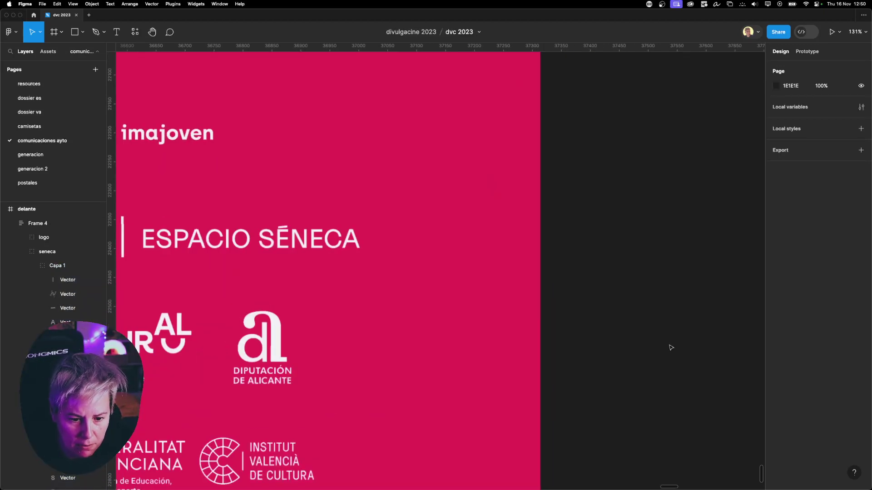
{"action": "scroll", "coordinate": [669, 347], "scroll_direction": "down", "scroll_amount": 3}
{"action": "scroll", "coordinate": [611, 367], "scroll_direction": "down", "scroll_amount": 2}
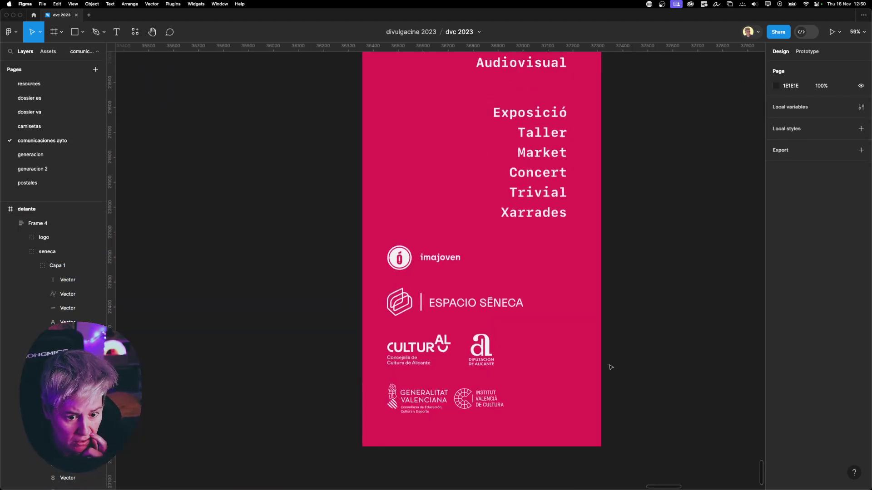
{"action": "scroll", "coordinate": [609, 364], "scroll_direction": "down", "scroll_amount": 1}
{"action": "scroll", "coordinate": [623, 360], "scroll_direction": "down", "scroll_amount": 3}
{"action": "scroll", "coordinate": [648, 354], "scroll_direction": "right", "scroll_amount": 3}
{"action": "left_click_drag", "start_coordinate": [569, 316], "coordinate": [699, 425]}
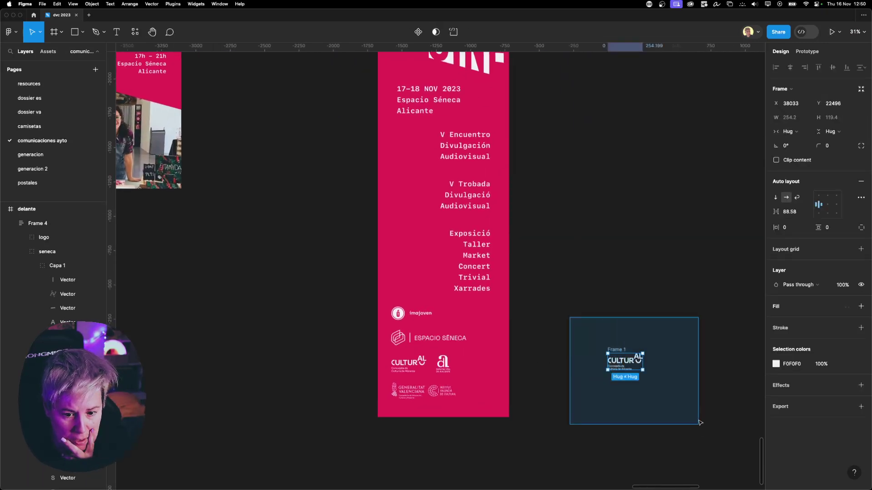
{"action": "key", "text": "Delete"}
{"action": "scroll", "coordinate": [410, 370], "scroll_direction": "up", "scroll_amount": 3}
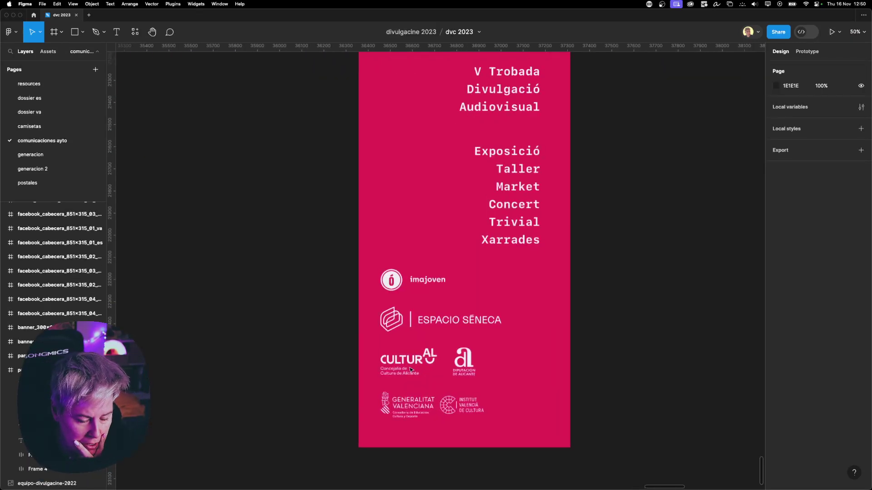
Scale the CULTURAL logo in the banner's logo row up to about 276 × 129.6
{"action": "left_click", "coordinate": [411, 370]}
{"action": "double_click", "coordinate": [435, 366]}
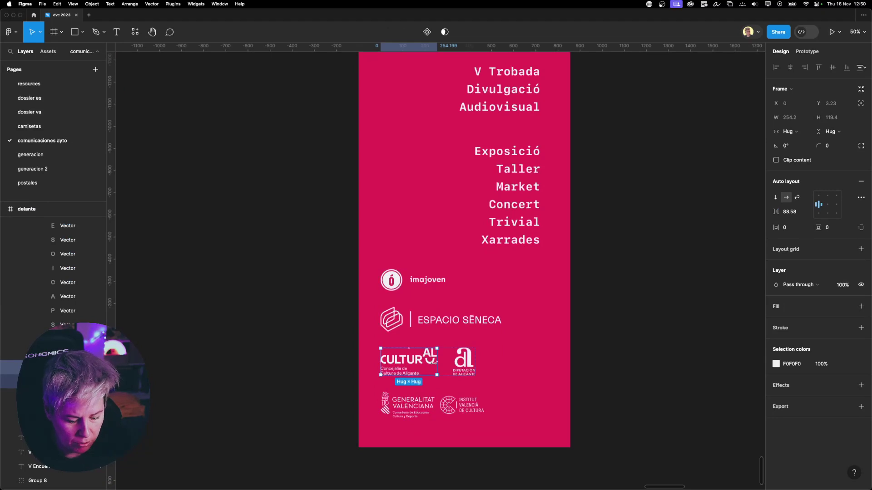
{"action": "key", "text": "k"}
{"action": "left_click_drag", "start_coordinate": [436, 362], "coordinate": [442, 364]}
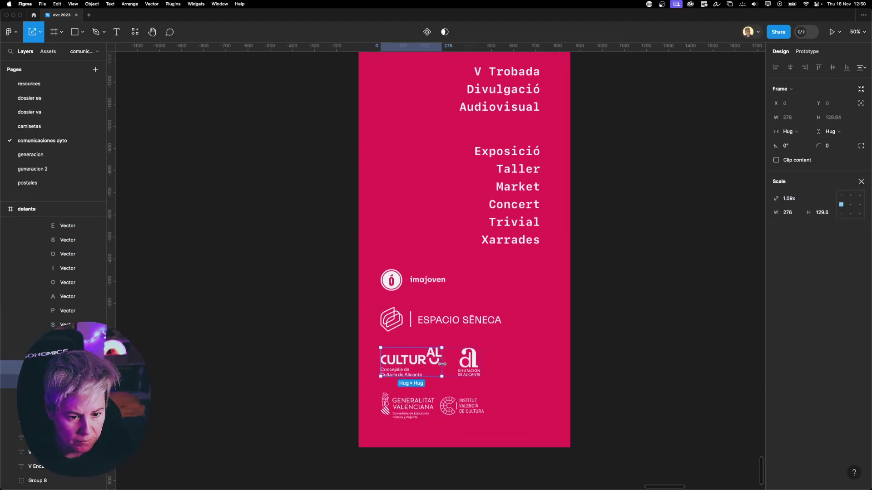
{"action": "left_click", "coordinate": [612, 359]}
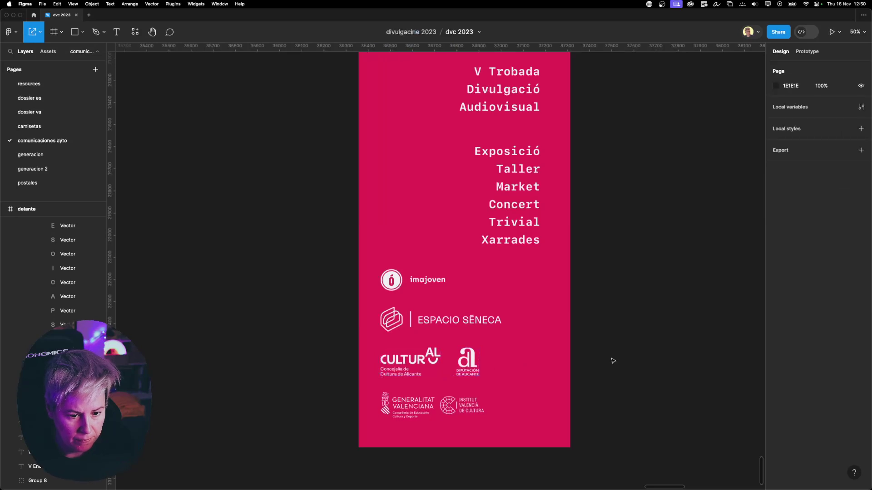
{"action": "scroll", "coordinate": [561, 337], "scroll_direction": "down", "scroll_amount": 5}
{"action": "left_click", "coordinate": [563, 336]}
{"action": "left_click", "coordinate": [628, 308]}
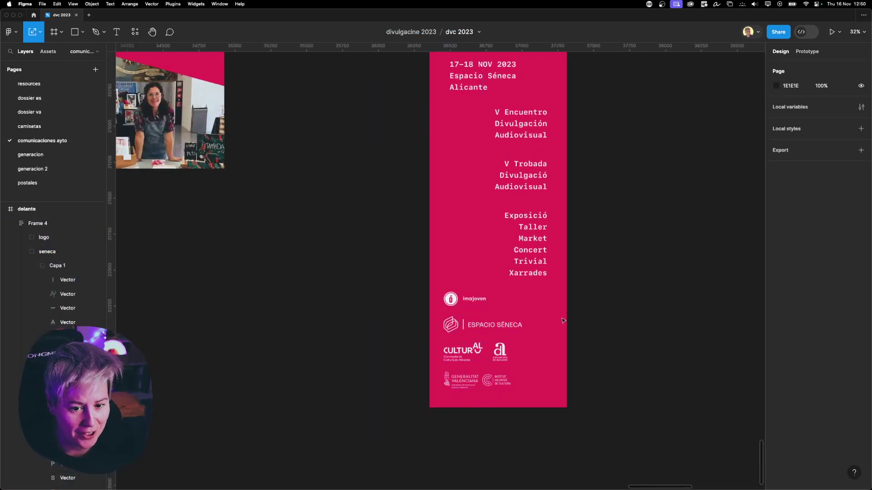
{"action": "scroll", "coordinate": [579, 337], "scroll_direction": "up", "scroll_amount": 3}
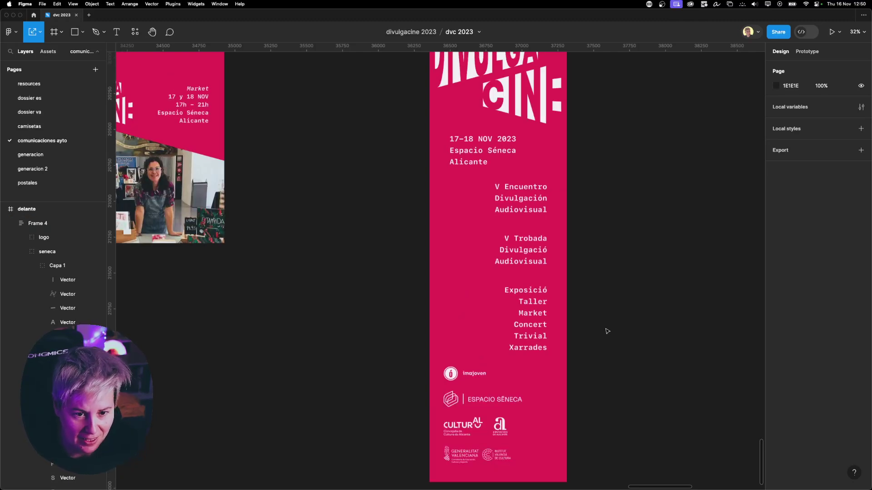
{"action": "scroll", "coordinate": [607, 331], "scroll_direction": "down", "scroll_amount": 3}
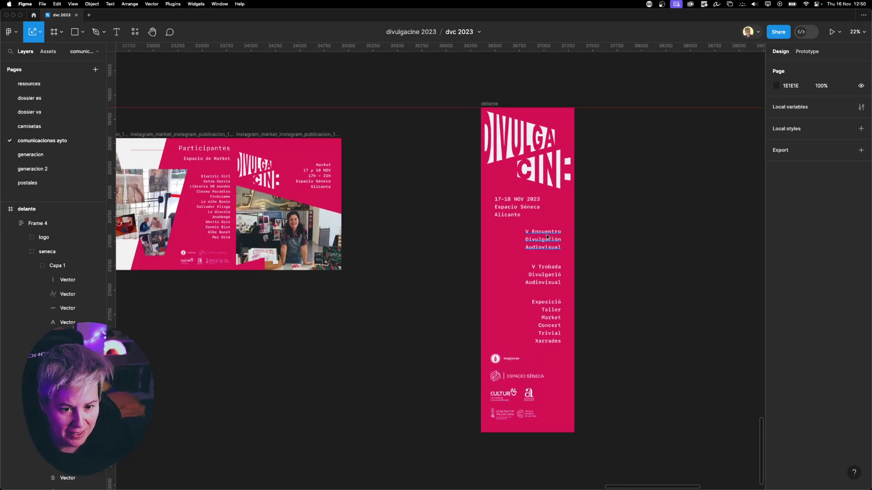
Left-align the text block with the logo stack at the banner's bottom
{"action": "left_click", "coordinate": [509, 361]}
{"action": "left_click", "coordinate": [512, 210], "text": "shift"}
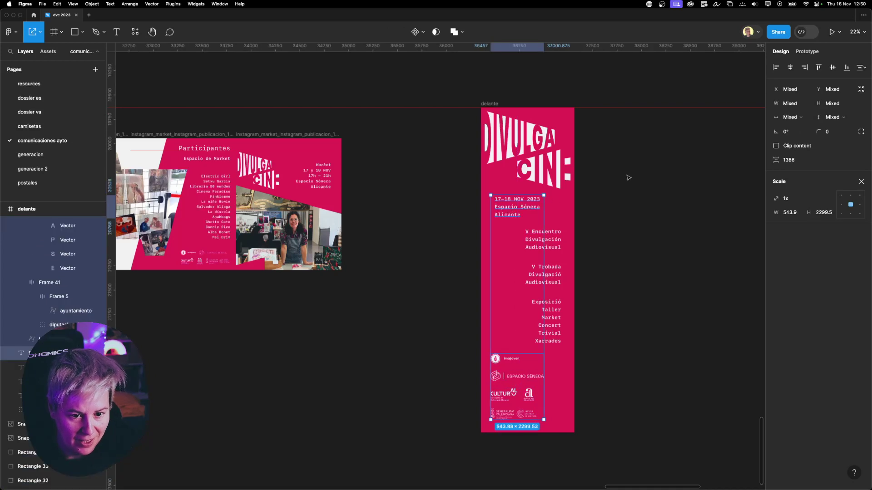
{"action": "left_click", "coordinate": [776, 67]}
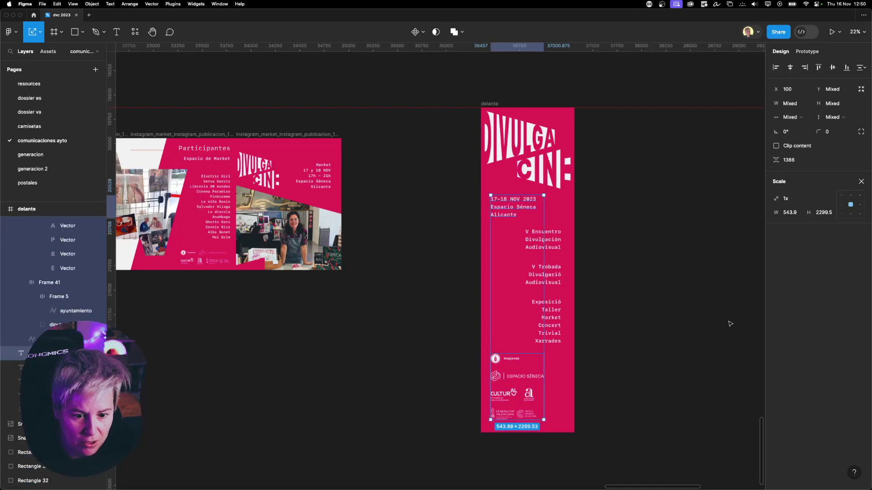
{"action": "left_click", "coordinate": [696, 367]}
{"action": "scroll", "coordinate": [588, 432], "scroll_direction": "up", "scroll_amount": 5}
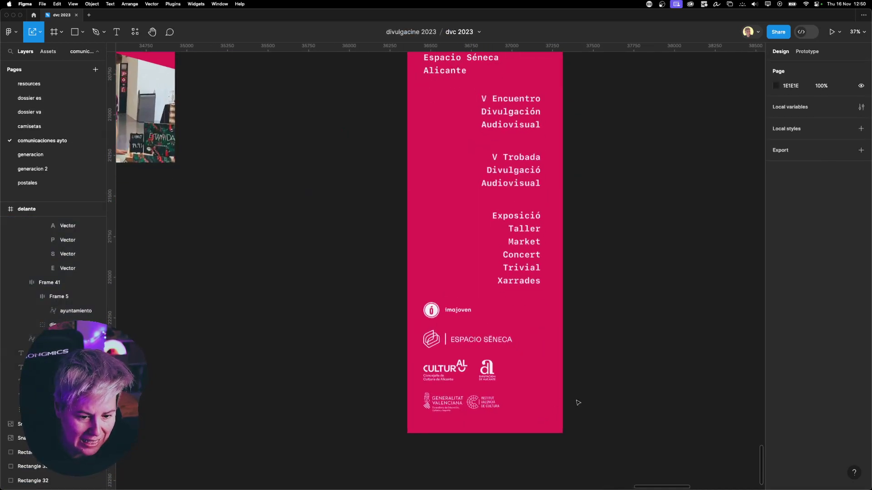
{"action": "scroll", "coordinate": [591, 327], "scroll_direction": "down", "scroll_amount": 3}
{"action": "scroll", "coordinate": [468, 348], "scroll_direction": "up", "scroll_amount": 2}
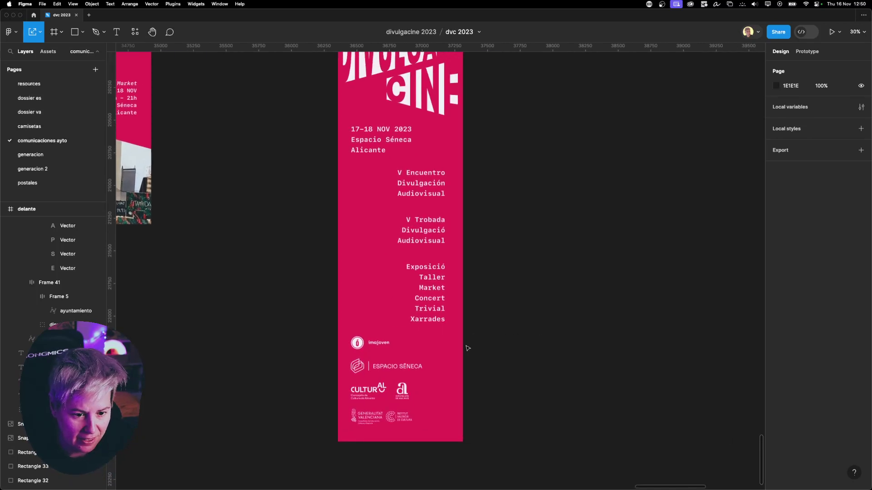
Wrap the date and venue, V Encuentro, V Trobada and Exposició texts in one auto-layout column
{"action": "left_click", "coordinate": [428, 313]}
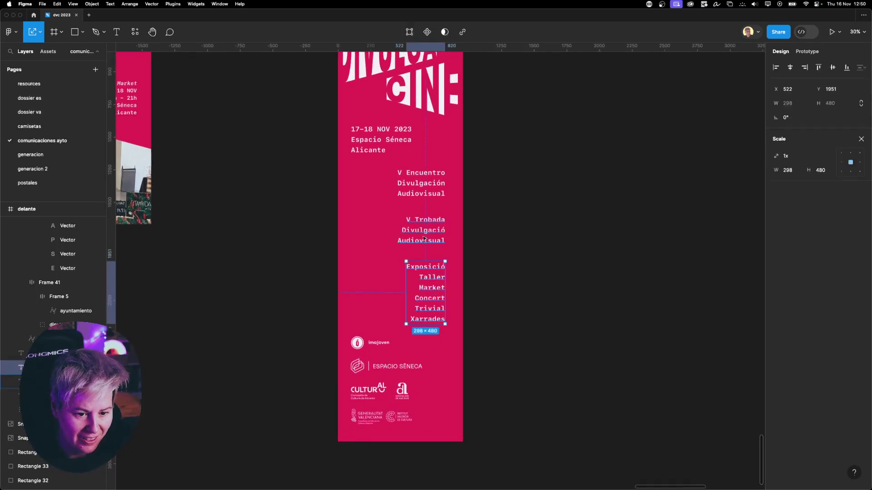
{"action": "left_click", "coordinate": [424, 238], "text": "shift"}
{"action": "left_click", "coordinate": [427, 194], "text": "shift"}
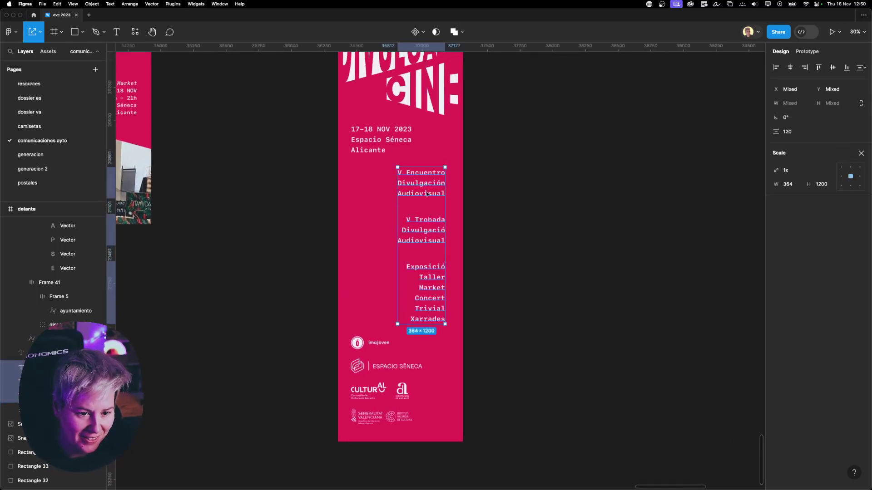
{"action": "left_click", "coordinate": [390, 146], "text": "shift"}
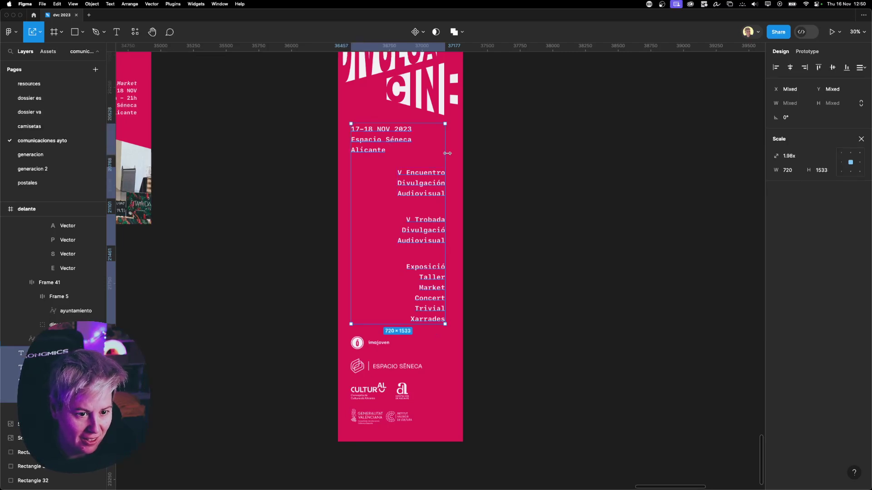
{"action": "key", "text": "shift+a"}
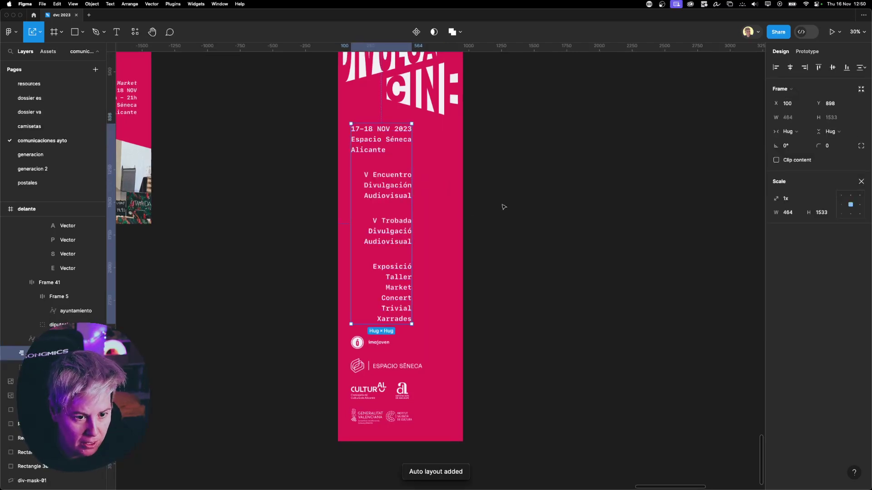
{"action": "left_click_drag", "start_coordinate": [412, 169], "coordinate": [444, 167]}
{"action": "key", "text": "ctrl+z"}
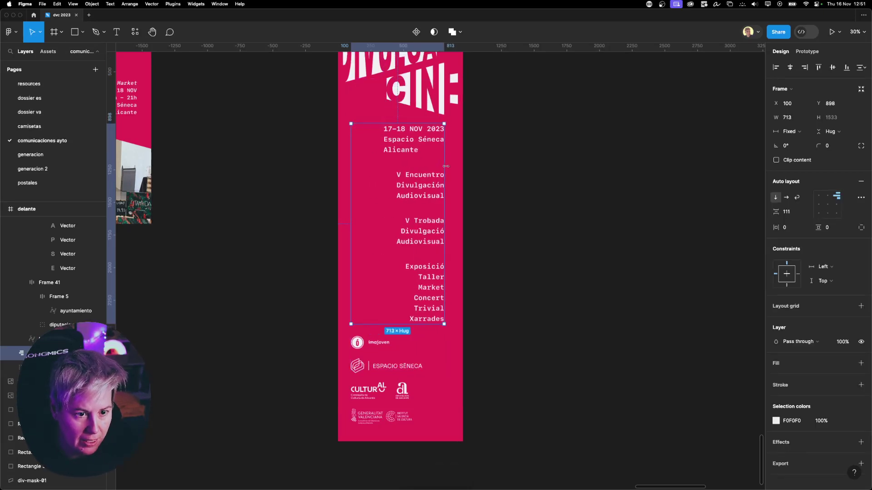
{"action": "left_click", "coordinate": [544, 172]}
Set the stacked texts to Fill container width and nudge the stack with the DIVULGA CINE title
{"action": "left_click", "coordinate": [404, 144]}
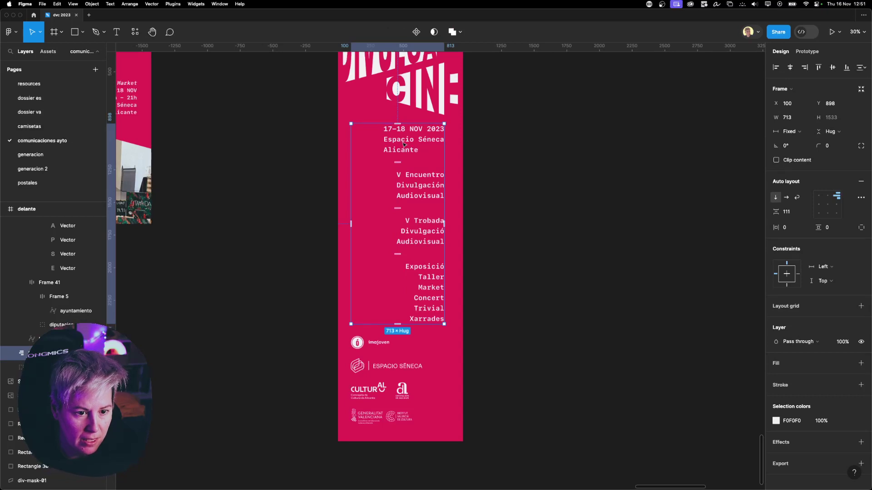
{"action": "key", "text": "Return"}
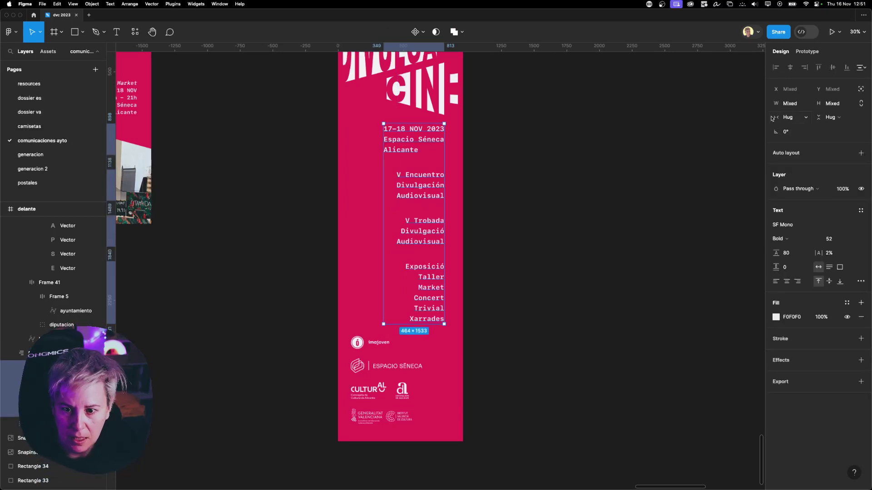
{"action": "left_click", "coordinate": [772, 119]}
{"action": "left_click", "coordinate": [592, 175]}
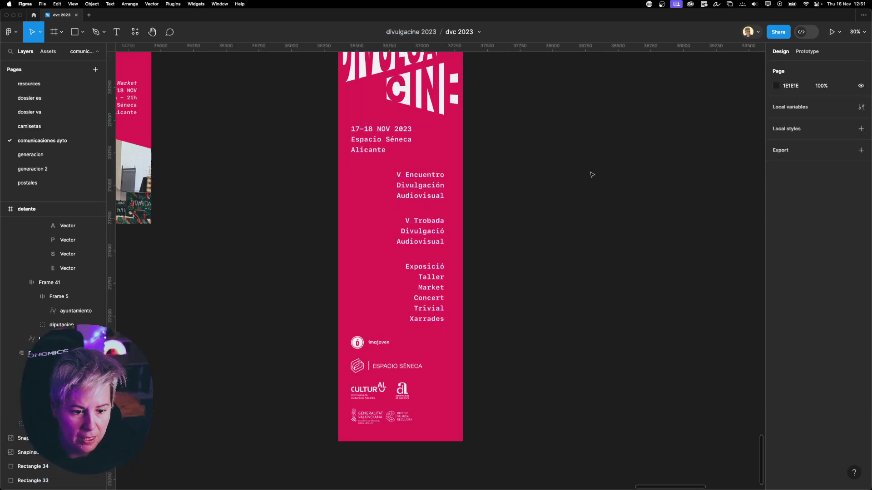
{"action": "left_click", "coordinate": [436, 161]}
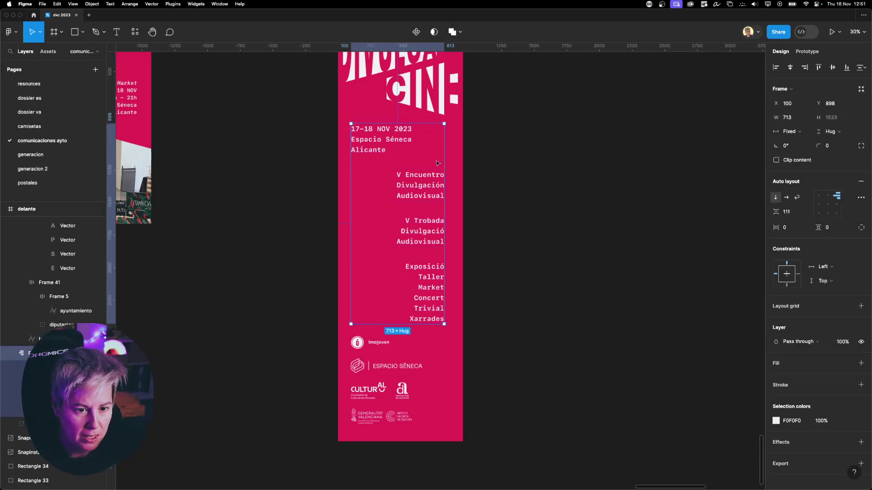
{"action": "left_click", "coordinate": [416, 104], "text": "shift"}
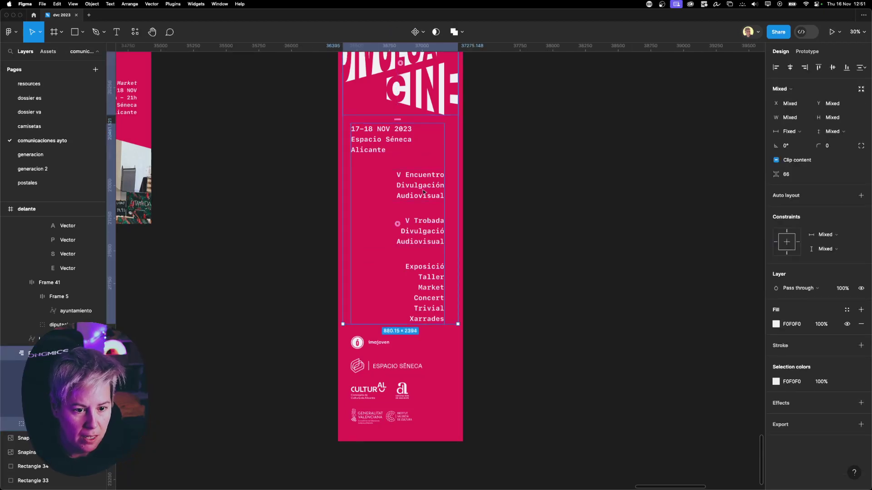
{"action": "left_click_drag", "start_coordinate": [425, 192], "coordinate": [426, 192]}
{"action": "left_click", "coordinate": [496, 180]}
Pull the text stack's left edge inward, narrowing the column to 695 wide at x 131
{"action": "left_click", "coordinate": [409, 159]}
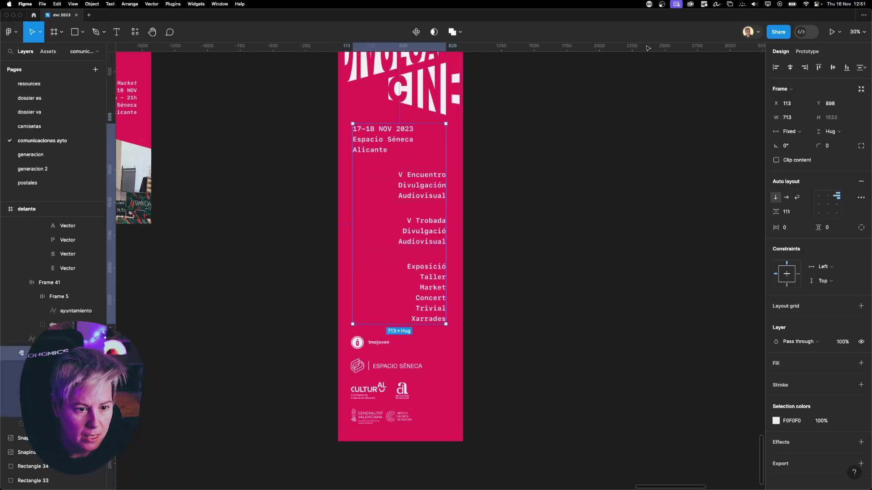
{"action": "left_click", "coordinate": [790, 67]}
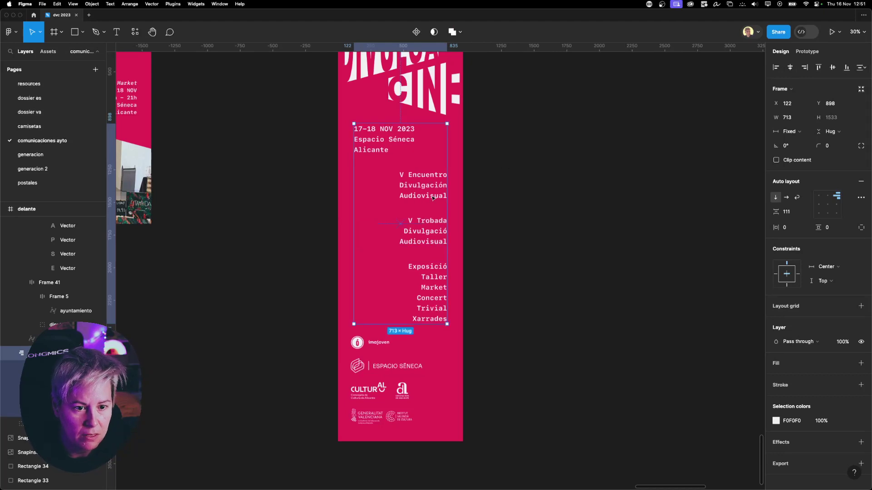
{"action": "key", "text": "super+z"}
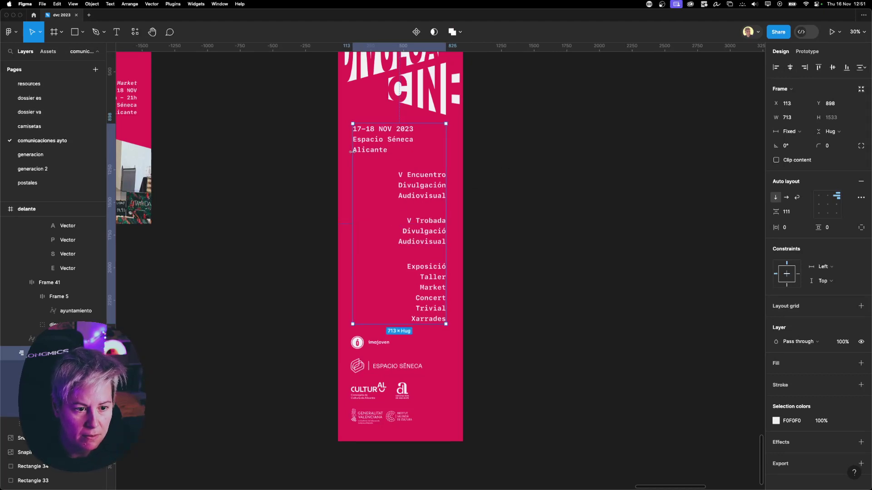
{"action": "left_click_drag", "start_coordinate": [353, 152], "coordinate": [355, 151]}
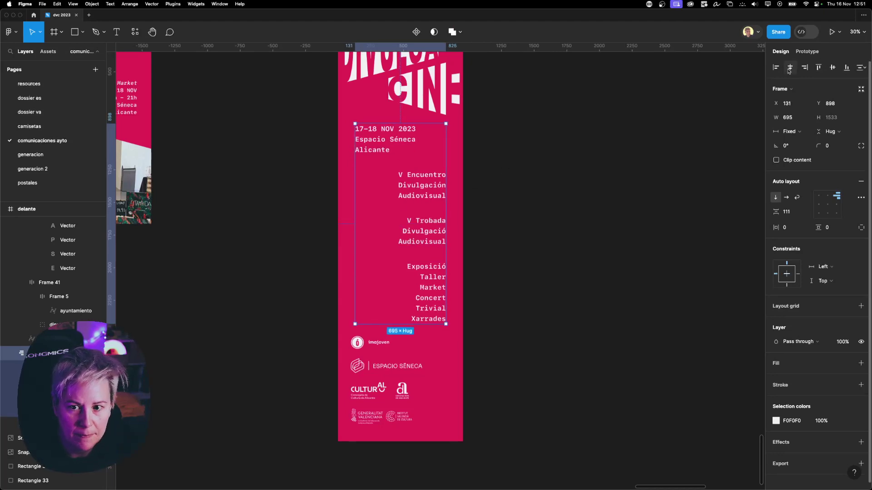
{"action": "left_click", "coordinate": [522, 271]}
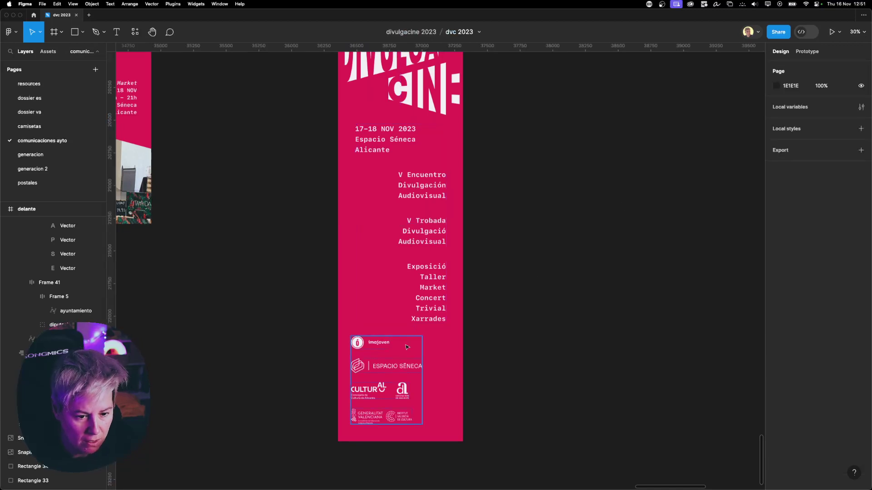
Left-align the sponsor logos frame with the text column
{"action": "left_click", "coordinate": [370, 347]}
{"action": "left_click_drag", "start_coordinate": [379, 371], "coordinate": [382, 372]}
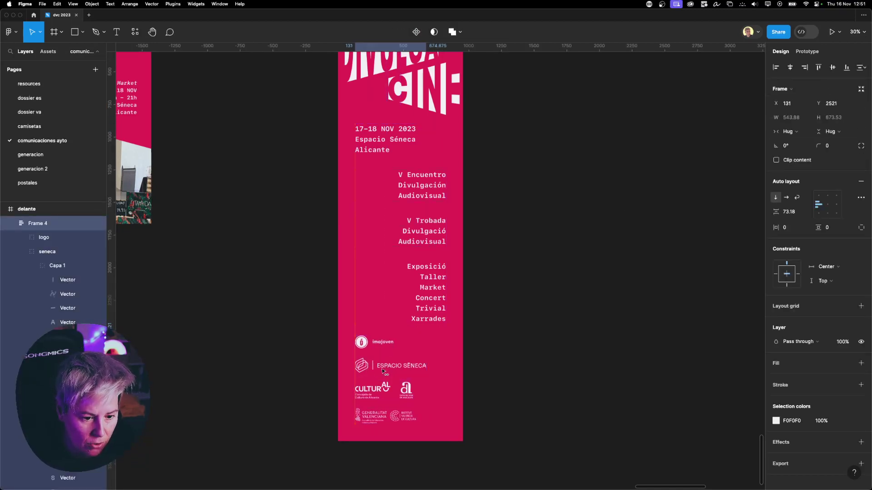
{"action": "left_click", "coordinate": [408, 314], "text": "shift"}
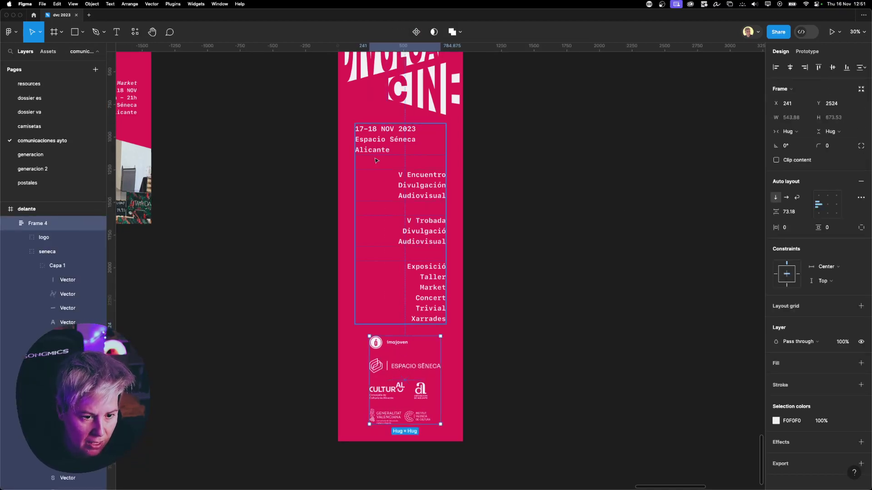
{"action": "left_click", "coordinate": [775, 68]}
{"action": "left_click", "coordinate": [529, 355]}
{"action": "scroll", "coordinate": [546, 329], "scroll_direction": "down", "scroll_amount": 5}
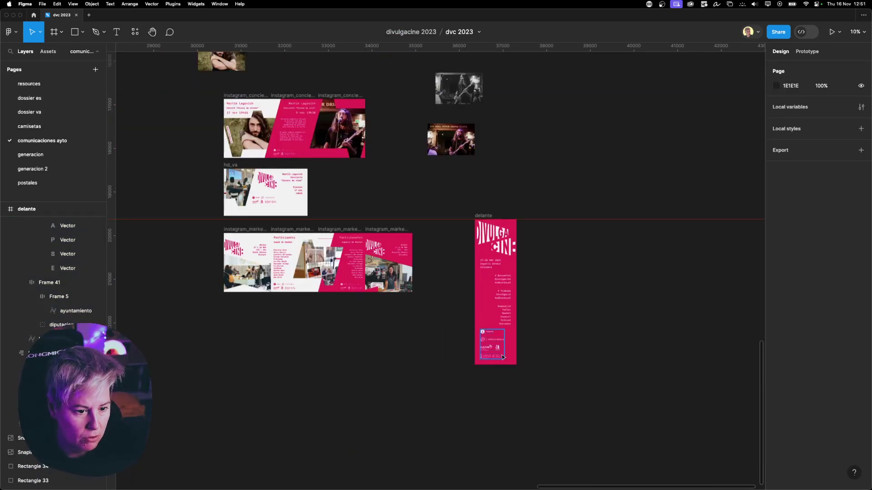
Duplicate the delante banner frame with Cmd+D to form the detras back panel
{"action": "left_click_drag", "start_coordinate": [564, 293], "coordinate": [434, 277]}
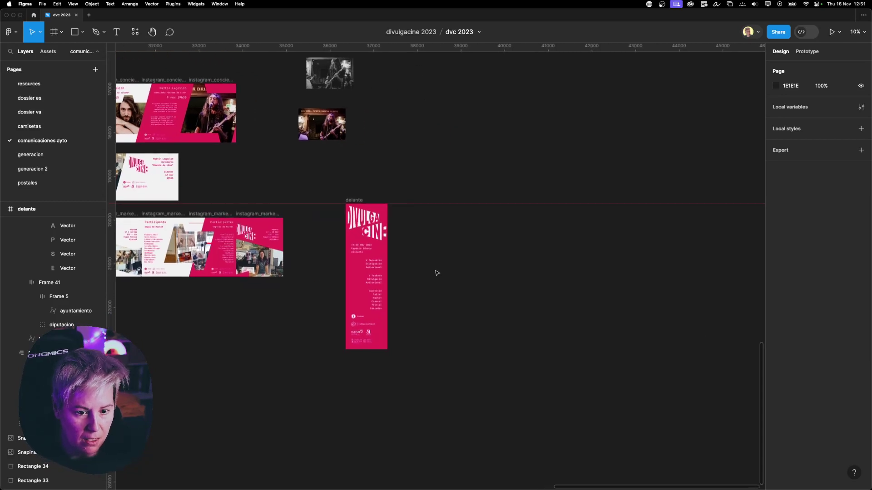
{"action": "left_click", "coordinate": [358, 202]}
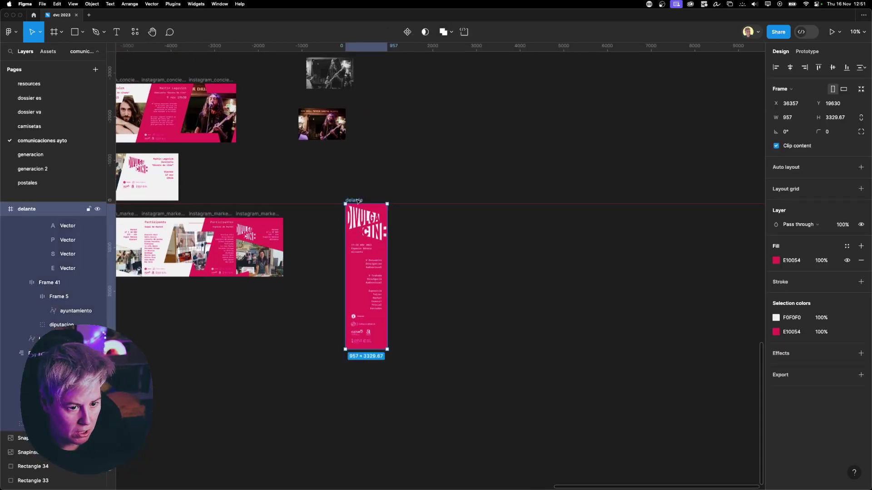
{"action": "key", "text": "super+d"}
{"action": "type", "text": "detras"}
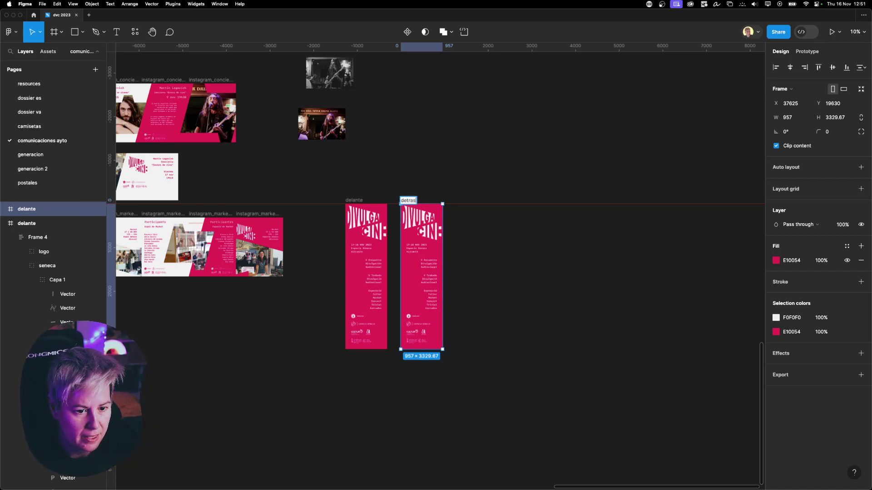
{"action": "left_click", "coordinate": [438, 164]}
{"action": "scroll", "coordinate": [440, 205], "scroll_direction": "up", "scroll_amount": 3}
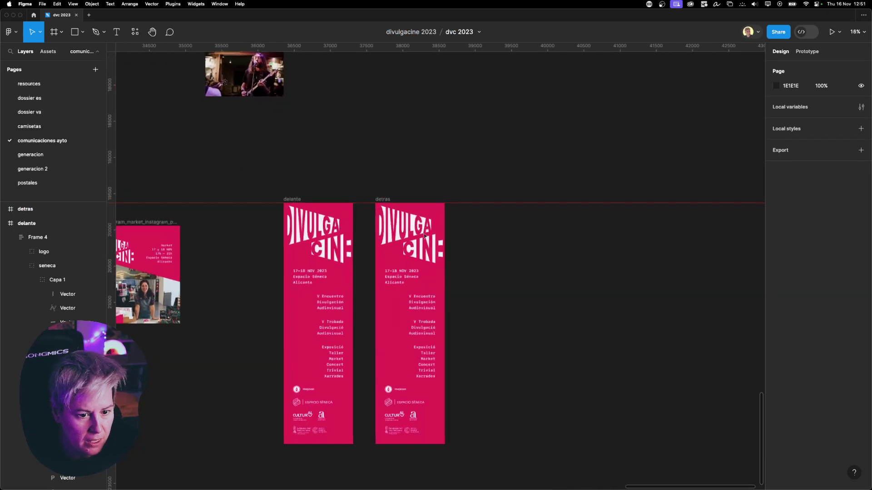
{"action": "left_click", "coordinate": [420, 254]}
Scale the detras DIVULGA CINE title down to 0.54x, about 477 × 430.6
{"action": "key", "text": "k"}
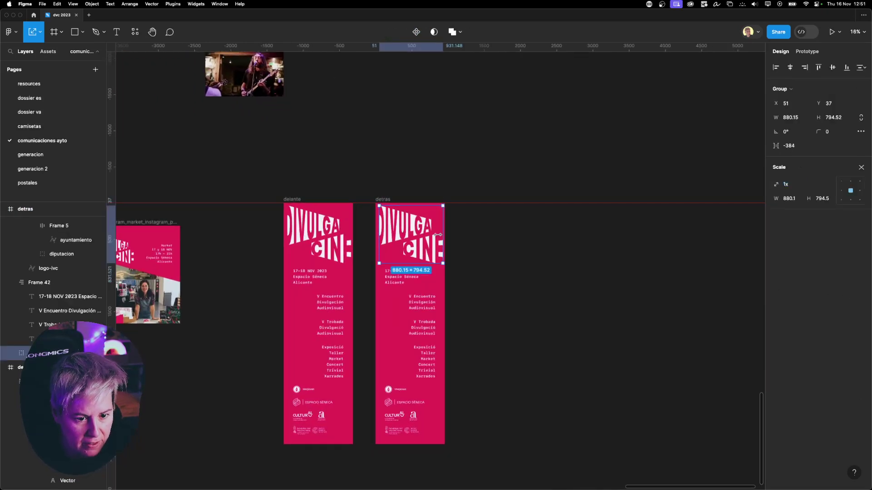
{"action": "left_click_drag", "start_coordinate": [438, 235], "coordinate": [409, 229]}
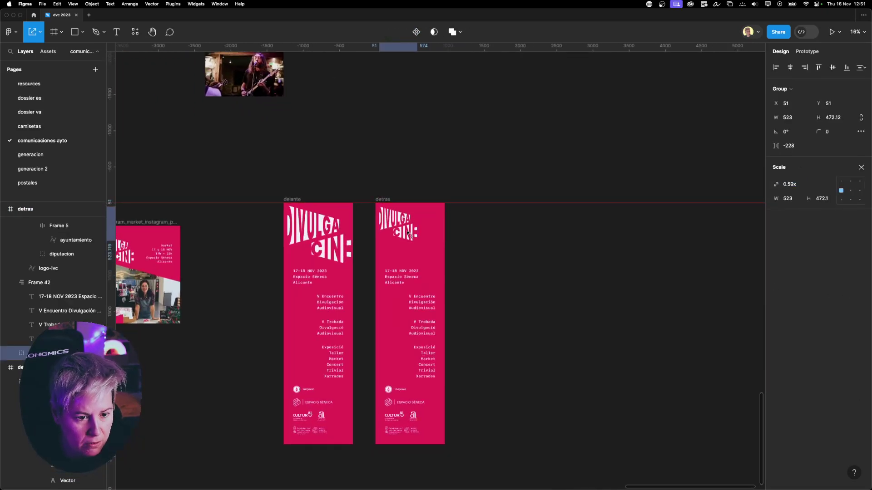
{"action": "scroll", "coordinate": [409, 228], "scroll_direction": "up", "scroll_amount": 3}
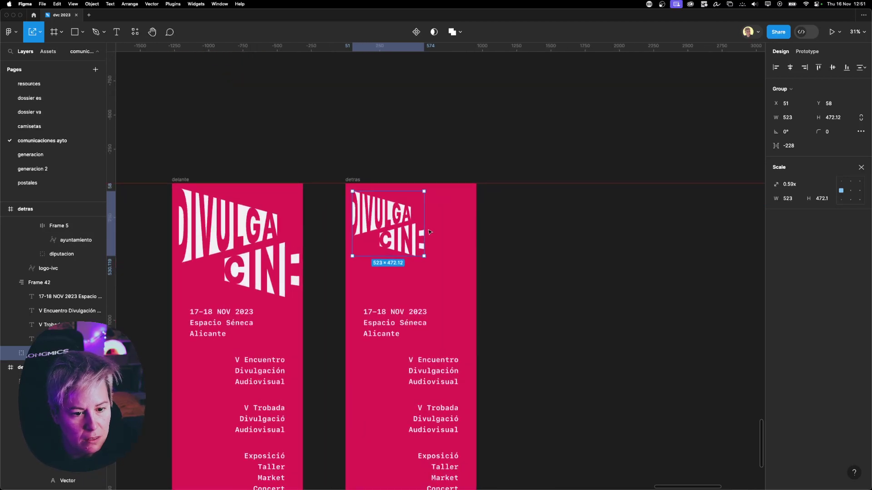
{"action": "left_click_drag", "start_coordinate": [423, 230], "coordinate": [417, 229]}
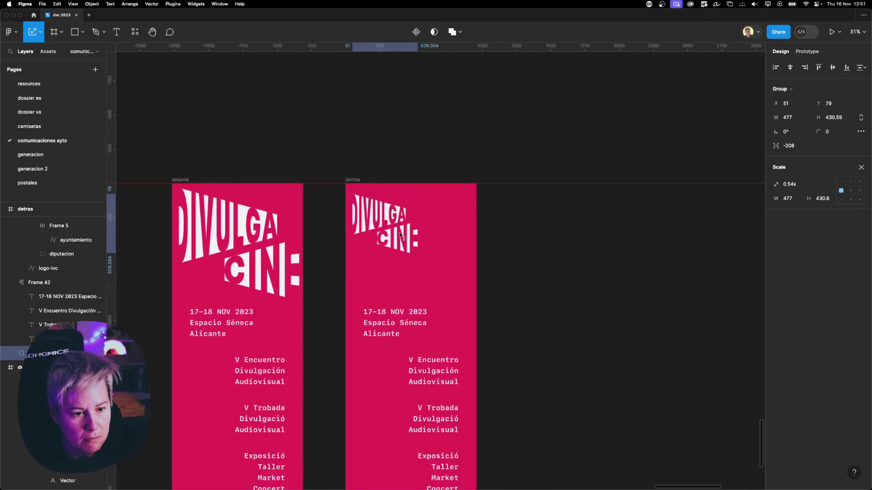
{"action": "left_click", "coordinate": [450, 261]}
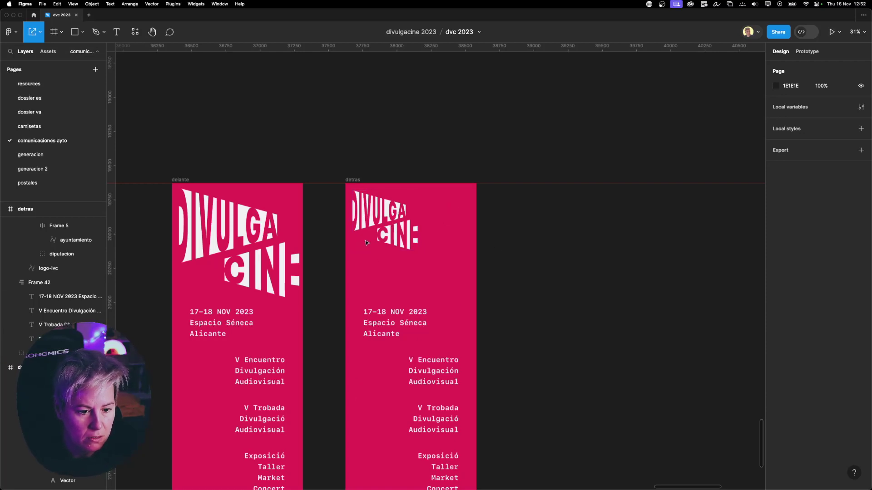
Delete detras's copied text stack and draw a 722 × 2996 rectangle filled with off-white F0F0F0
{"action": "left_click", "coordinate": [381, 312]}
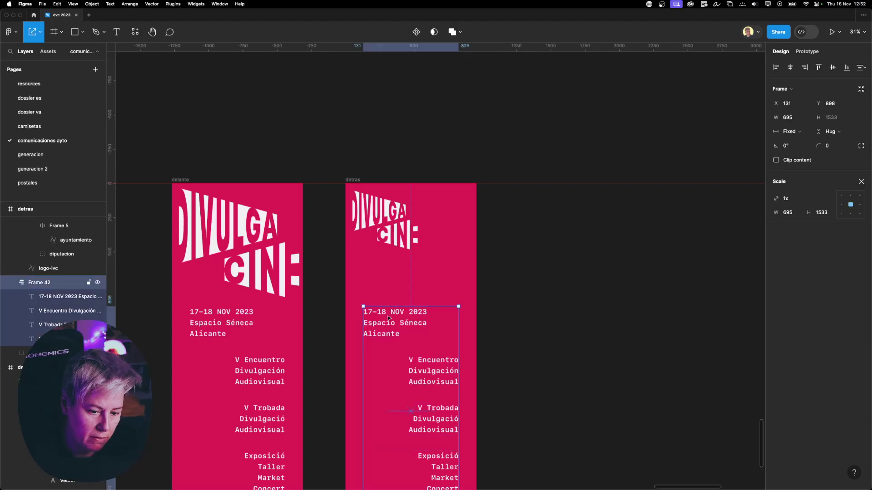
{"action": "key", "text": "Delete"}
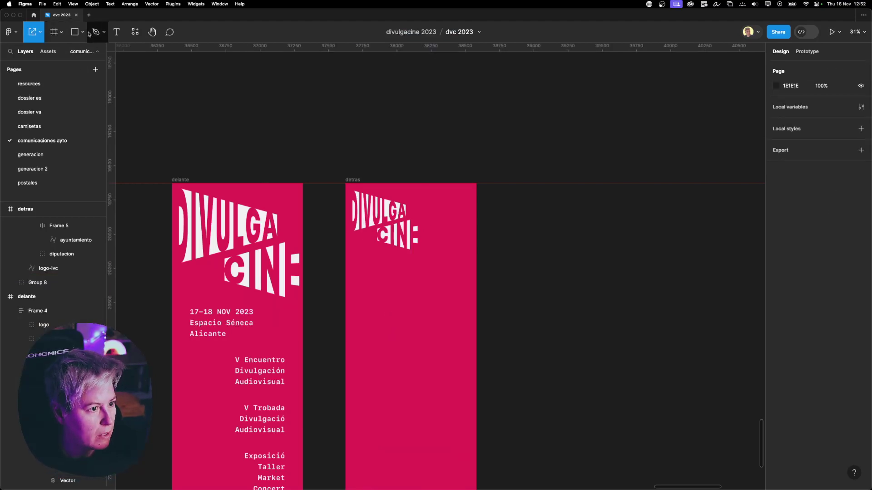
{"action": "left_click", "coordinate": [97, 32]}
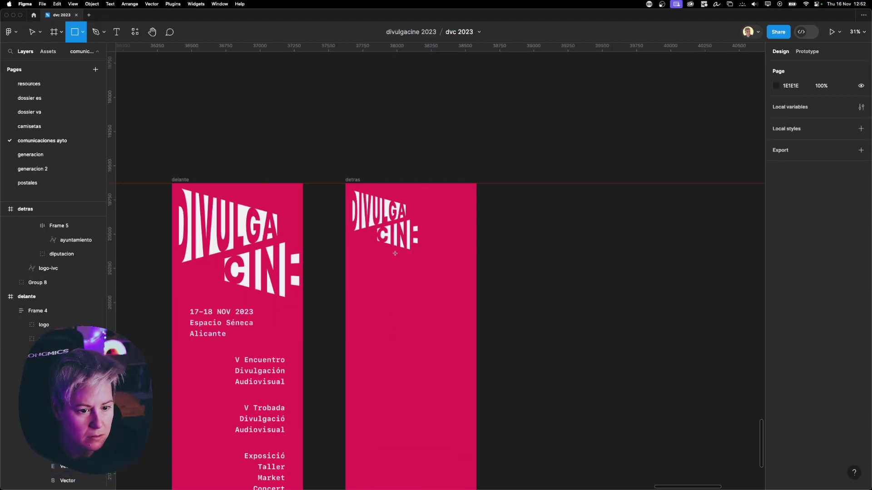
{"action": "left_click_drag", "start_coordinate": [377, 229], "coordinate": [477, 395]}
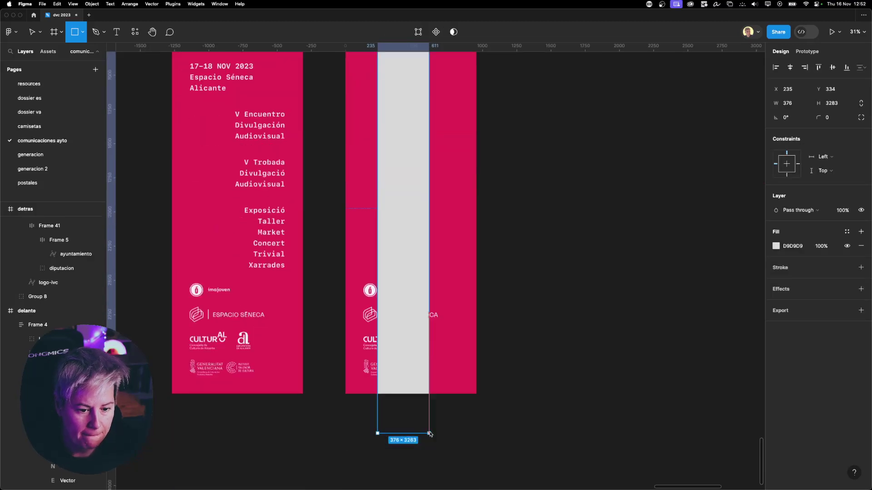
{"action": "left_click", "coordinate": [371, 307]}
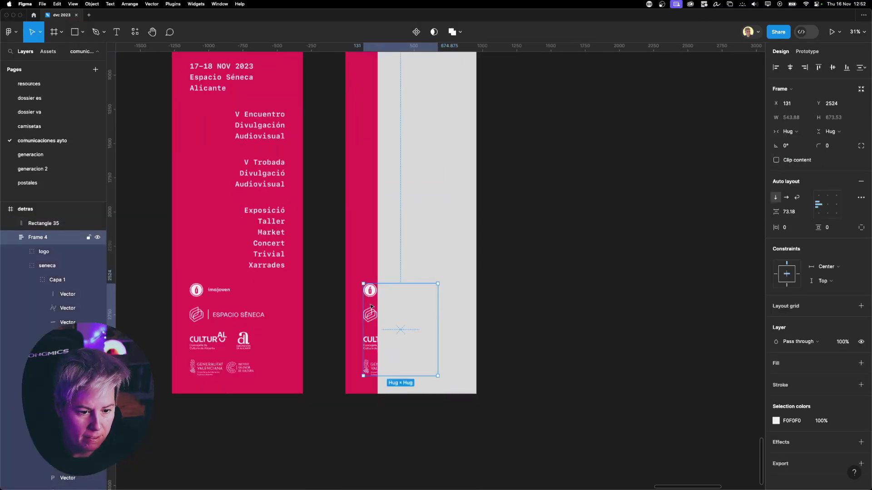
{"action": "key", "text": "Escape"}
{"action": "left_click", "coordinate": [420, 294]}
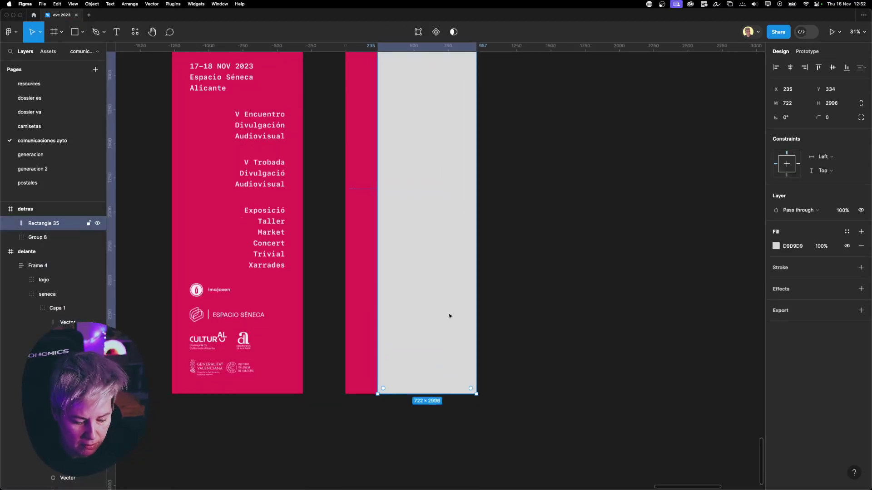
{"action": "key", "text": "i"}
{"action": "left_click", "coordinate": [722, 85]}
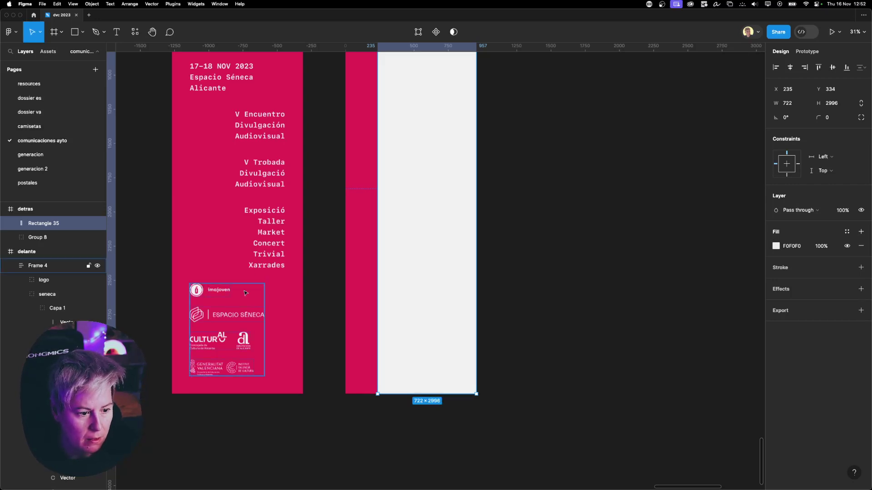
{"action": "left_click", "coordinate": [523, 277]}
{"action": "scroll", "coordinate": [523, 276], "scroll_direction": "up", "scroll_amount": 5}
Readjust the off-white rectangle's left edge back to X 232
{"action": "left_click", "coordinate": [426, 189]}
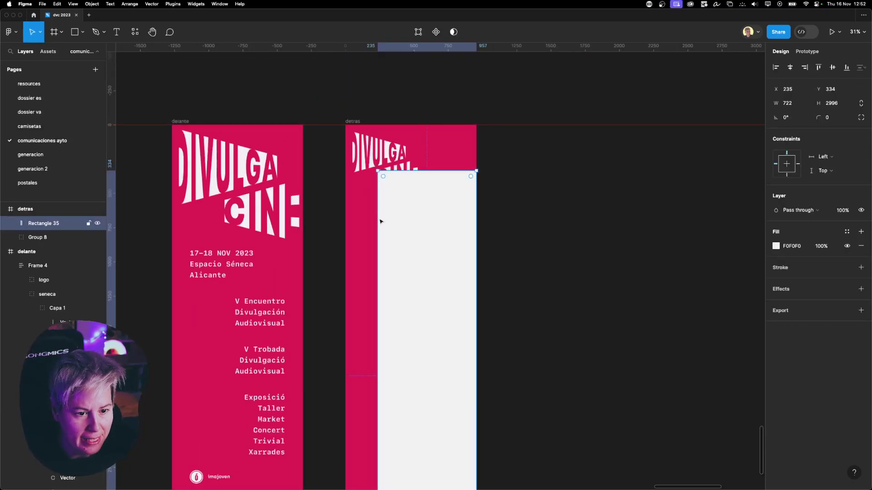
{"action": "scroll", "coordinate": [380, 227], "scroll_direction": "up", "scroll_amount": 2}
{"action": "left_click_drag", "start_coordinate": [379, 245], "coordinate": [384, 245]}
{"action": "scroll", "coordinate": [383, 245], "scroll_direction": "up", "scroll_amount": 5}
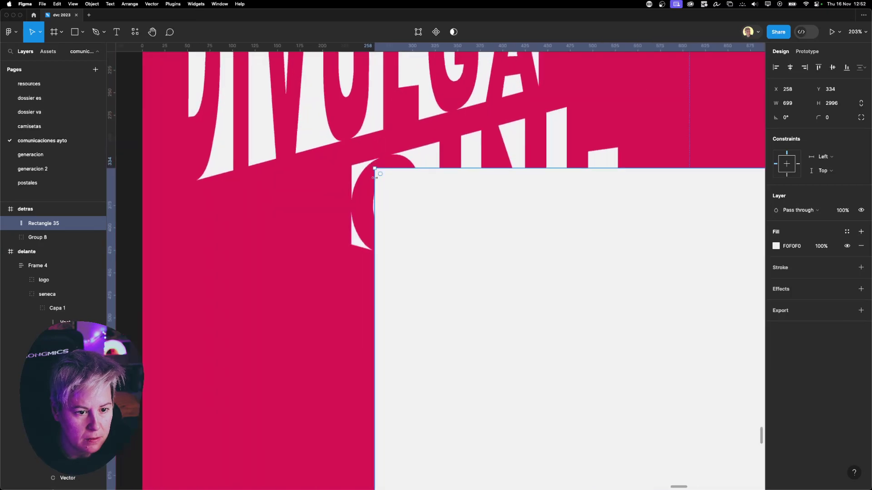
{"action": "left_click_drag", "start_coordinate": [374, 193], "coordinate": [351, 194]}
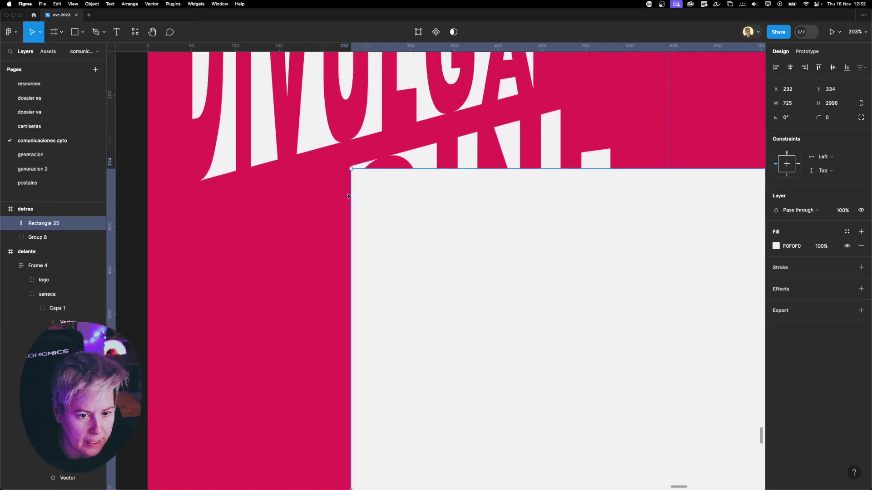
{"action": "scroll", "coordinate": [350, 194], "scroll_direction": "down", "scroll_amount": 5}
Raise the rectangle's top-right vertex to Y 144 so its top edge slants under the logo
{"action": "double_click", "coordinate": [492, 232]}
{"action": "scroll", "coordinate": [320, 201], "scroll_direction": "up", "scroll_amount": 10}
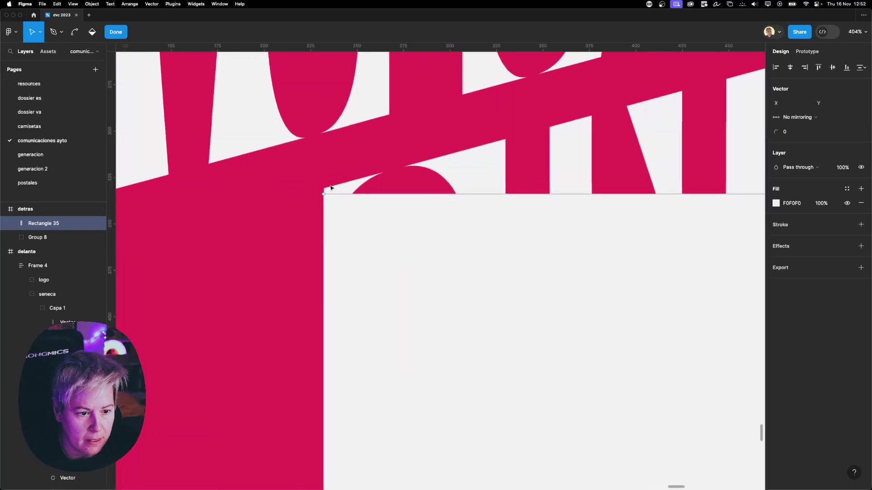
{"action": "left_click_drag", "start_coordinate": [321, 201], "coordinate": [320, 192]}
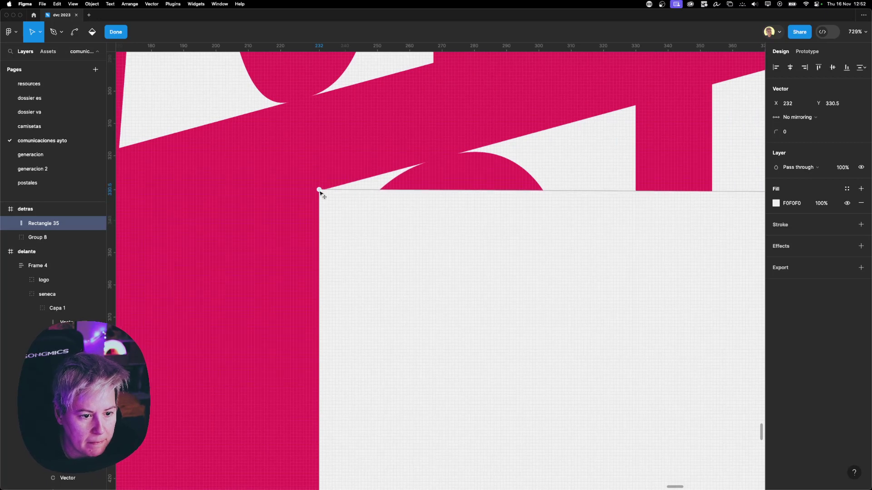
{"action": "scroll", "coordinate": [319, 192], "scroll_direction": "down", "scroll_amount": 5}
{"action": "scroll", "coordinate": [319, 193], "scroll_direction": "down", "scroll_amount": 5}
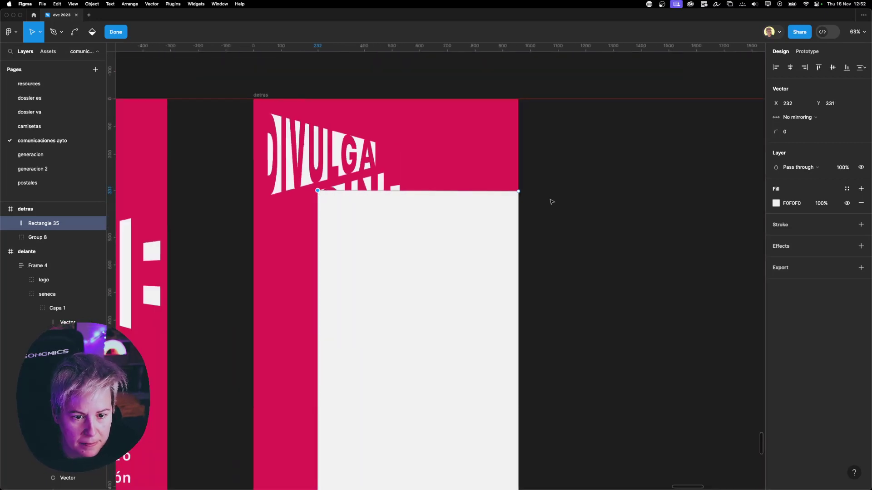
{"action": "left_click", "coordinate": [519, 191]}
{"action": "key", "text": "Escape"}
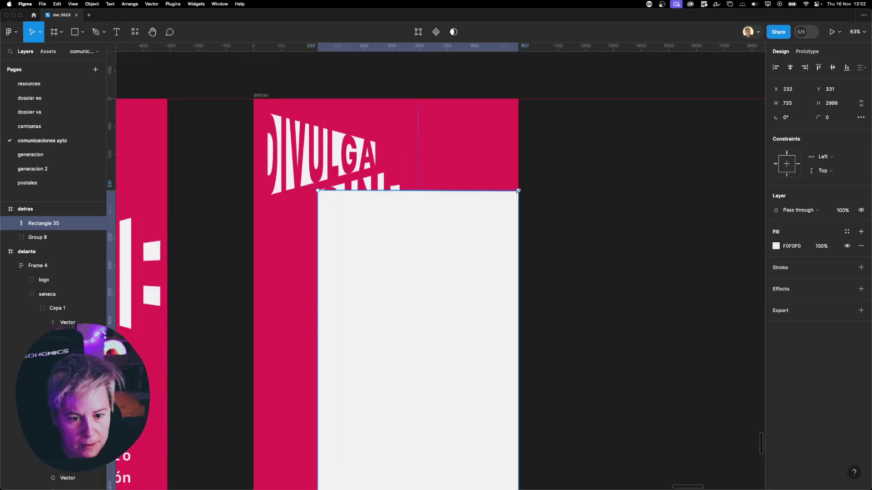
{"action": "double_click", "coordinate": [505, 208]}
{"action": "left_click_drag", "start_coordinate": [519, 191], "coordinate": [521, 136]}
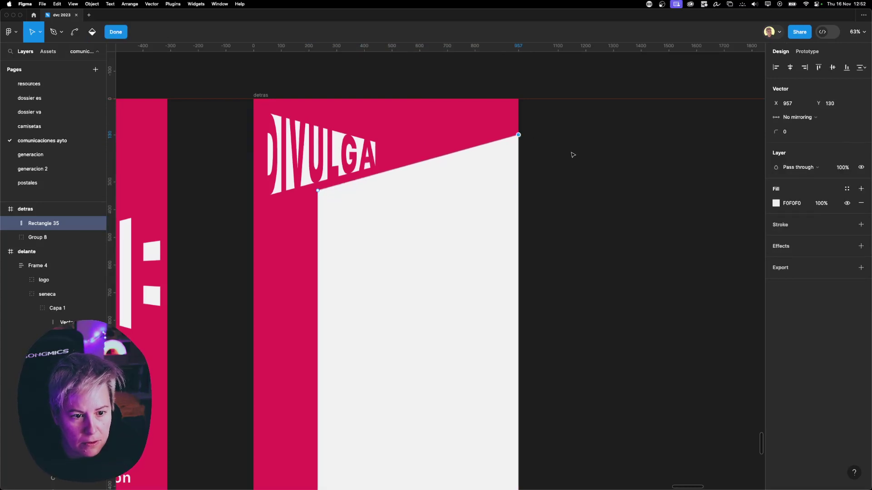
{"action": "left_click", "coordinate": [590, 159]}
{"action": "left_click", "coordinate": [354, 162]}
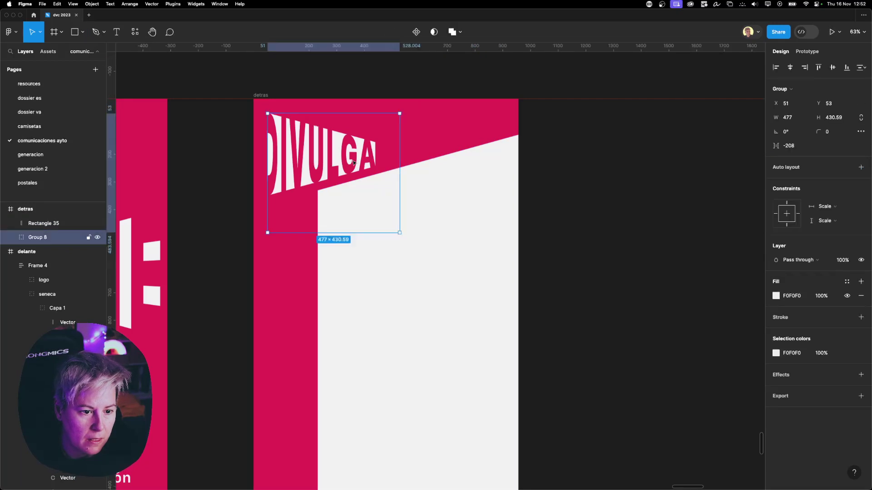
Fill the CINE part of the DIVULGA CINE logo with pink E10054
{"action": "left_click", "coordinate": [353, 162]}
{"action": "left_click", "coordinate": [354, 209]}
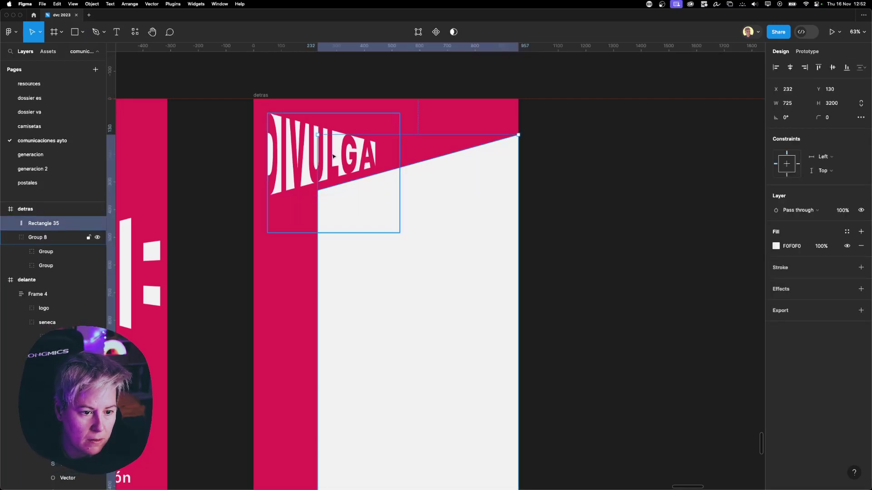
{"action": "left_click", "coordinate": [38, 237]}
{"action": "left_click", "coordinate": [46, 266]}
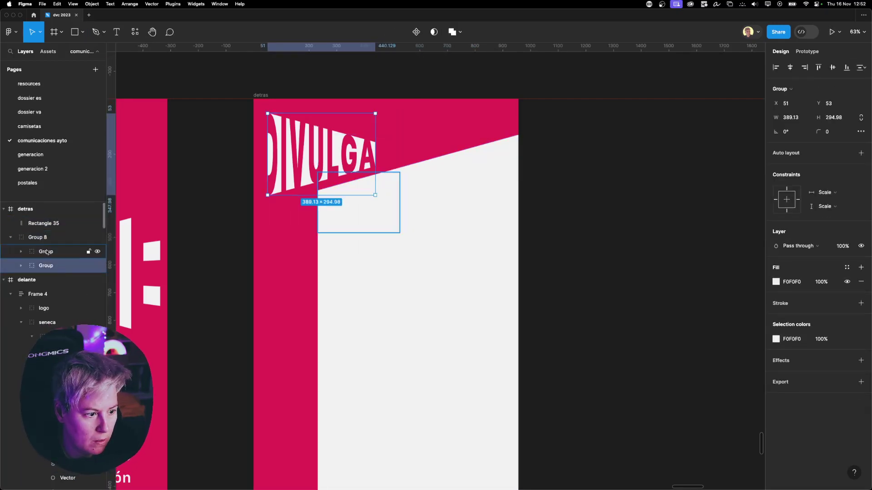
{"action": "left_click", "coordinate": [47, 252]}
{"action": "left_click", "coordinate": [776, 282]}
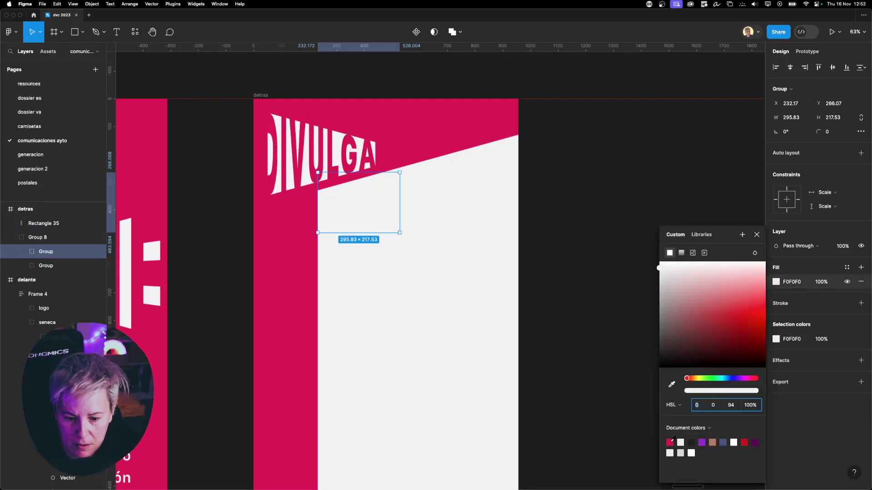
{"action": "left_click", "coordinate": [671, 442]}
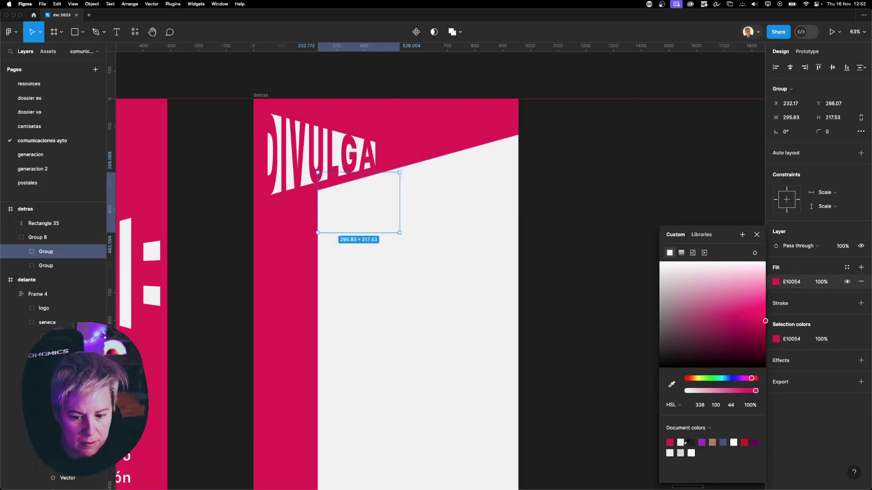
{"action": "left_click", "coordinate": [776, 340]}
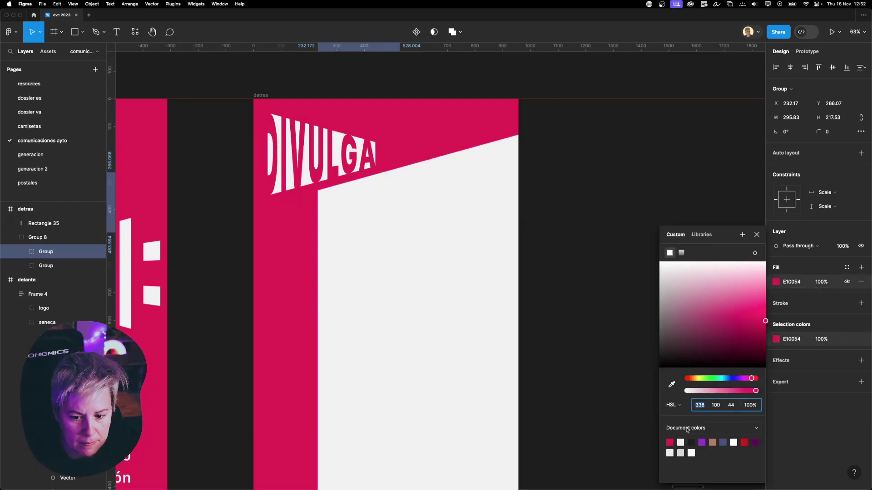
{"action": "left_click", "coordinate": [681, 442]}
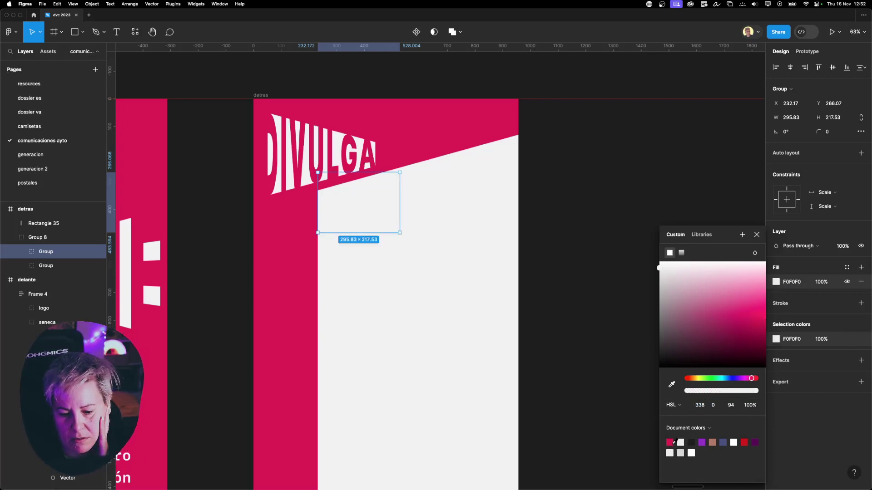
{"action": "left_click", "coordinate": [671, 442]}
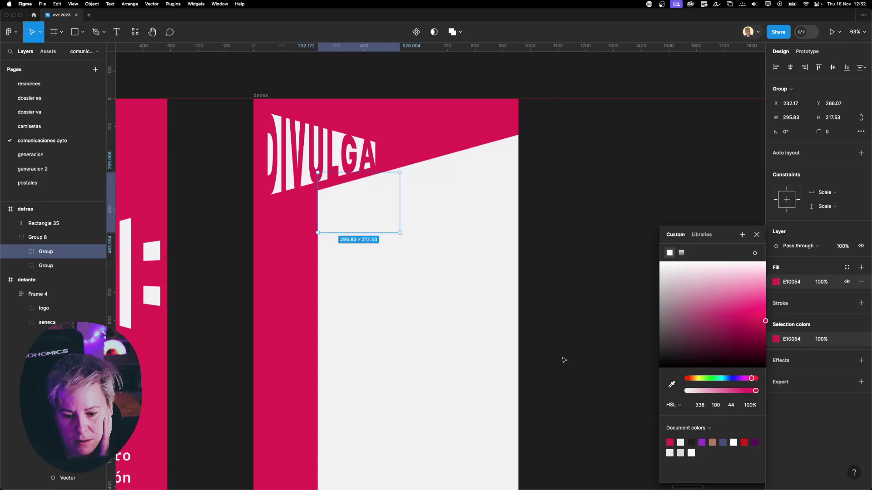
Send the off-white Rectangle 35 to the back, behind the logo
{"action": "left_click", "coordinate": [467, 294]}
{"action": "right_click", "coordinate": [471, 277]}
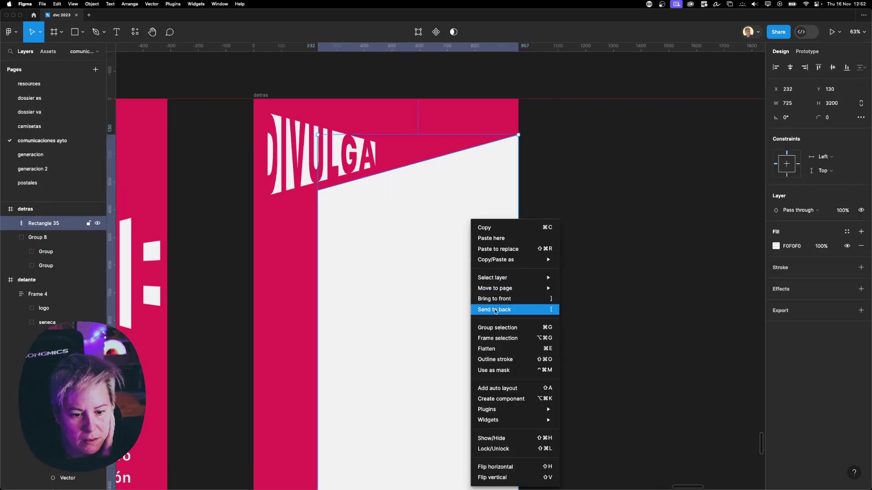
{"action": "left_click", "coordinate": [489, 310]}
{"action": "left_click", "coordinate": [595, 305]}
{"action": "scroll", "coordinate": [578, 287], "scroll_direction": "down", "scroll_amount": 5}
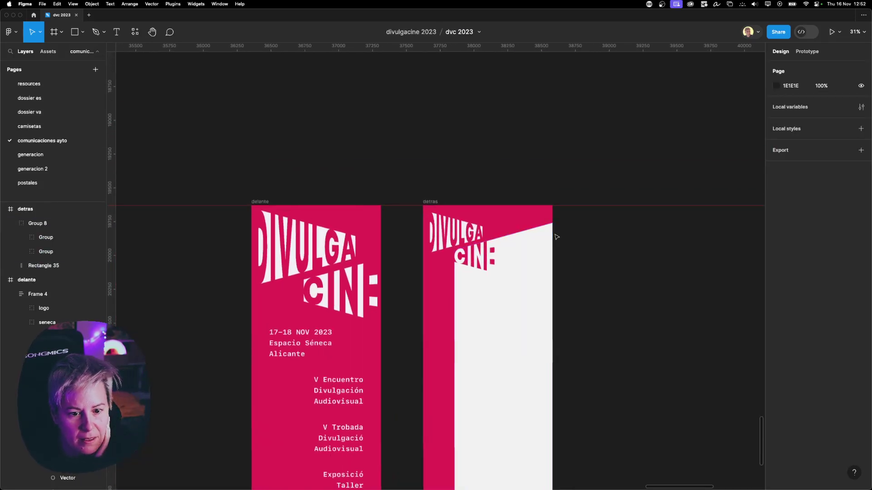
Nudge the CINE lettering slightly up against the panel's slanted top corner
{"action": "scroll", "coordinate": [578, 287], "scroll_direction": "down", "scroll_amount": 5}
{"action": "scroll", "coordinate": [574, 257], "scroll_direction": "up", "scroll_amount": 5}
{"action": "scroll", "coordinate": [494, 223], "scroll_direction": "up", "scroll_amount": 5}
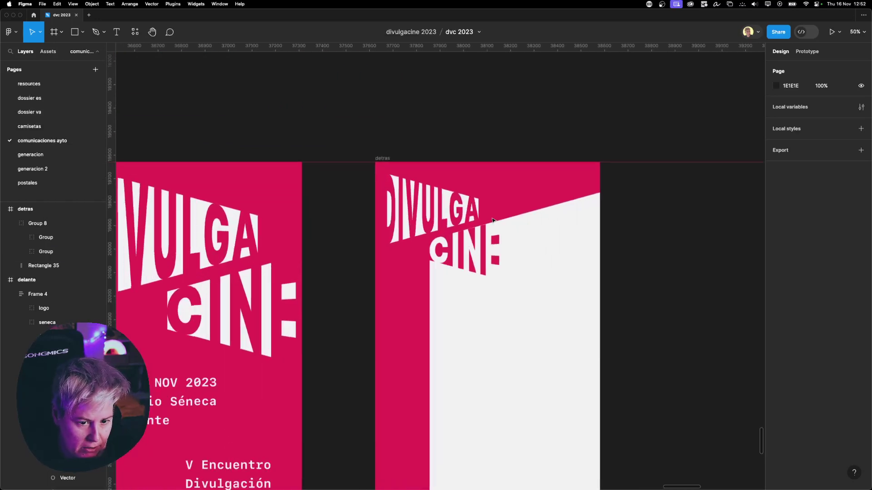
{"action": "scroll", "coordinate": [494, 223], "scroll_direction": "up", "scroll_amount": 5}
{"action": "left_click", "coordinate": [473, 268]}
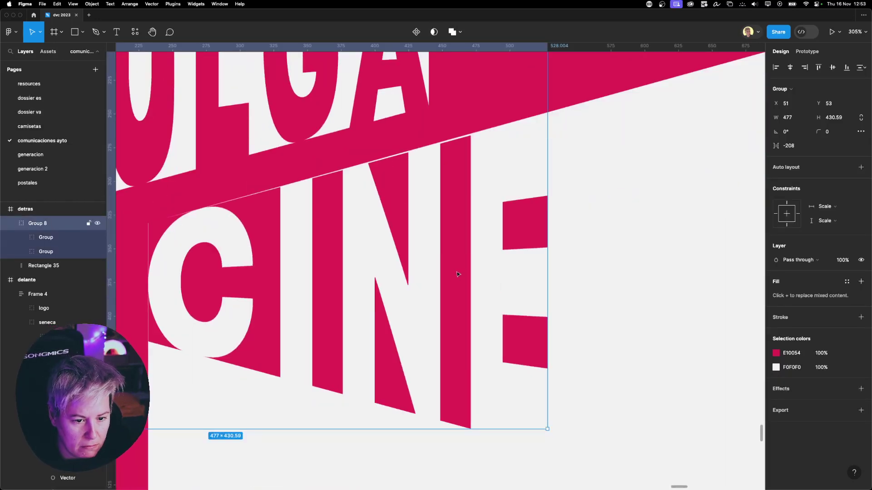
{"action": "double_click", "coordinate": [459, 273]}
{"action": "left_click_drag", "start_coordinate": [441, 296], "coordinate": [446, 295]}
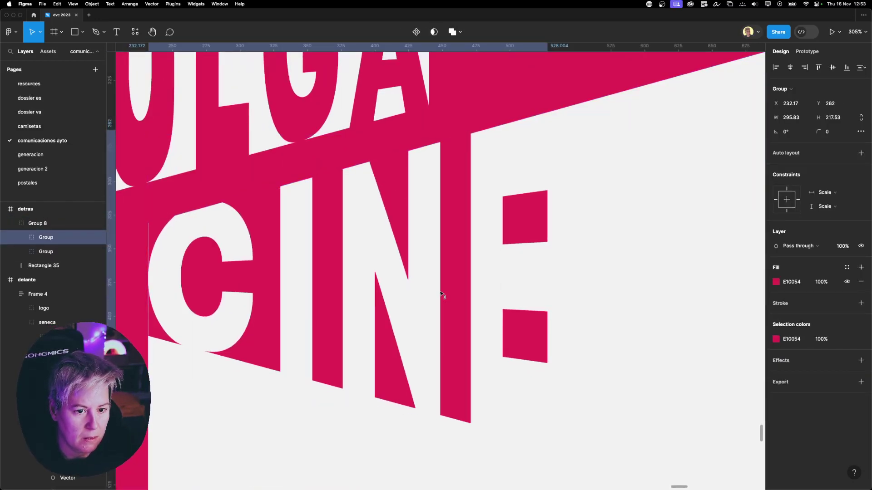
{"action": "double_click", "coordinate": [599, 256]}
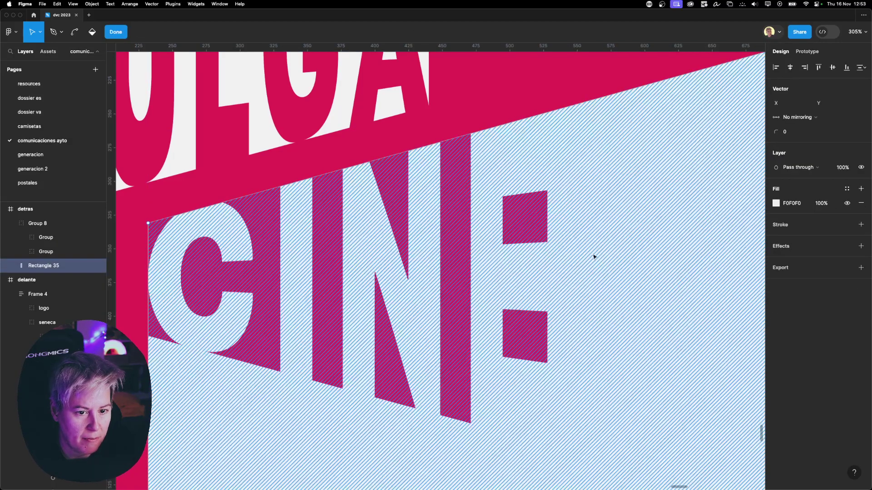
{"action": "scroll", "coordinate": [267, 276], "scroll_direction": "down", "scroll_amount": 5}
{"action": "key", "text": "Escape"}
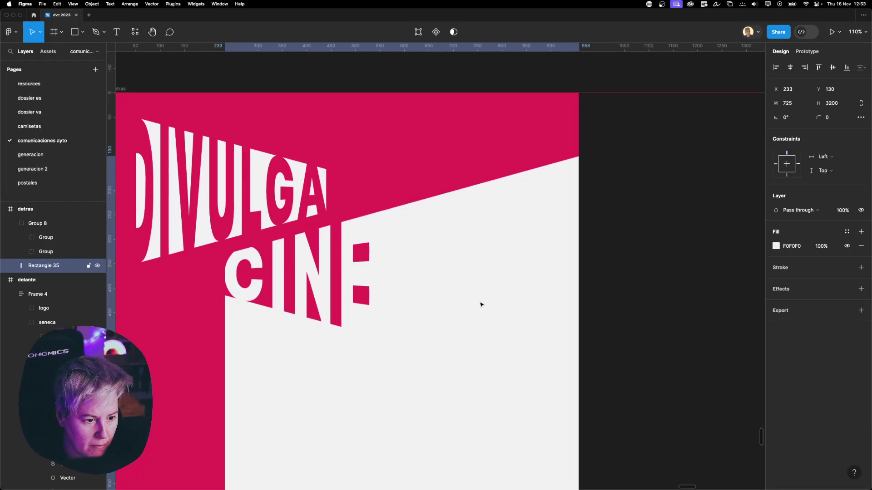
{"action": "left_click", "coordinate": [597, 224]}
Zoom out until the delante and detras frames are visible side by side
{"action": "scroll", "coordinate": [597, 227], "scroll_direction": "down", "scroll_amount": 1}
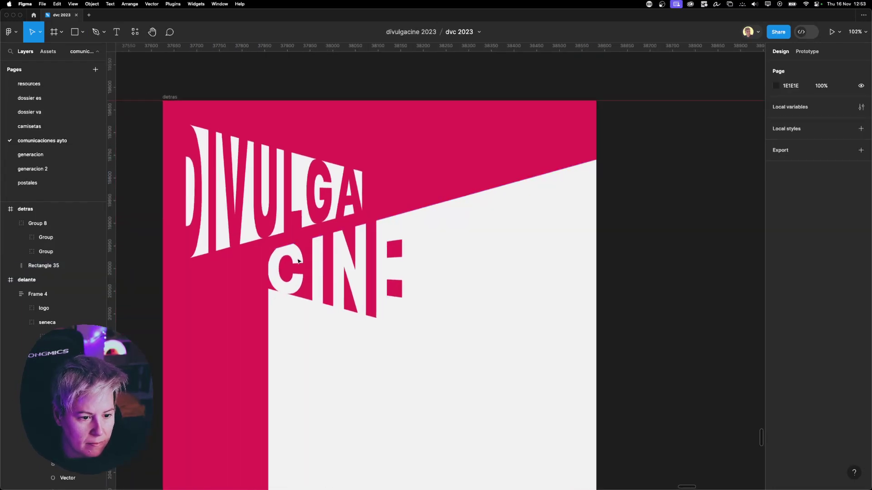
{"action": "scroll", "coordinate": [296, 261], "scroll_direction": "up", "scroll_amount": 5}
{"action": "scroll", "coordinate": [474, 166], "scroll_direction": "down", "scroll_amount": 2}
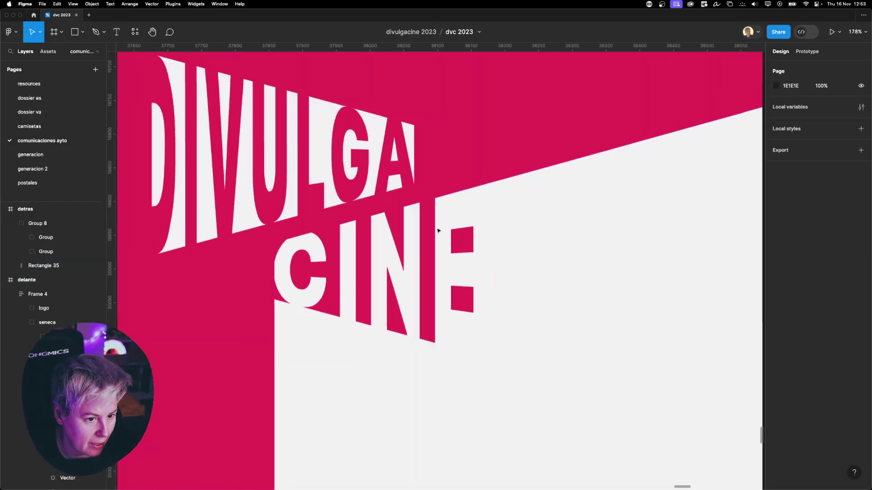
{"action": "scroll", "coordinate": [438, 234], "scroll_direction": "down", "scroll_amount": 2}
{"action": "scroll", "coordinate": [506, 282], "scroll_direction": "down", "scroll_amount": 2}
{"action": "scroll", "coordinate": [620, 264], "scroll_direction": "down", "scroll_amount": 5}
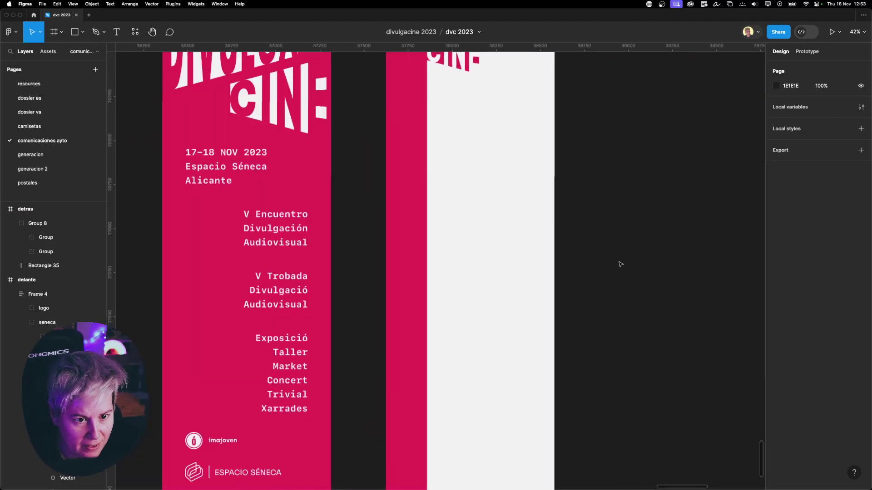
{"action": "scroll", "coordinate": [625, 261], "scroll_direction": "down", "scroll_amount": 3}
{"action": "scroll", "coordinate": [636, 259], "scroll_direction": "down", "scroll_amount": 2}
{"action": "scroll", "coordinate": [618, 265], "scroll_direction": "up", "scroll_amount": 3}
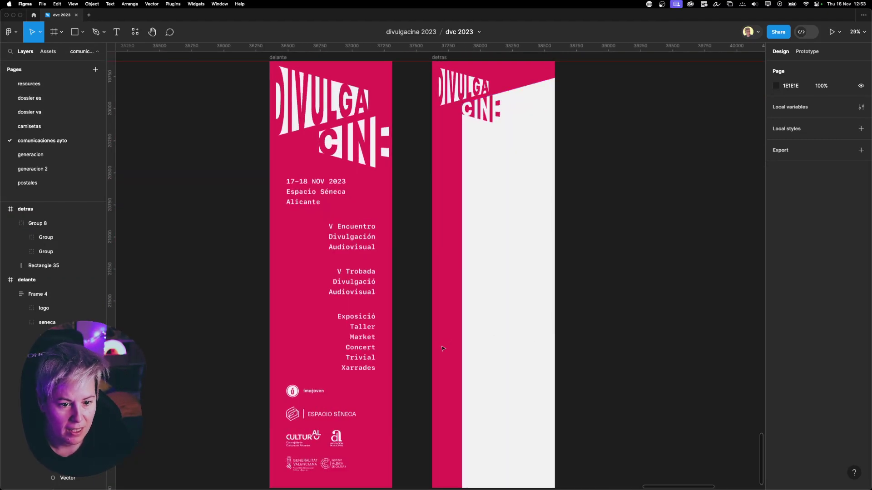
{"action": "scroll", "coordinate": [447, 336], "scroll_direction": "down", "scroll_amount": 3}
Raise Rectangle 35's bottom-left vertex steeply and bottom-right slightly, leaving a pink wedge below
{"action": "left_click", "coordinate": [484, 338]}
{"action": "double_click", "coordinate": [494, 382]}
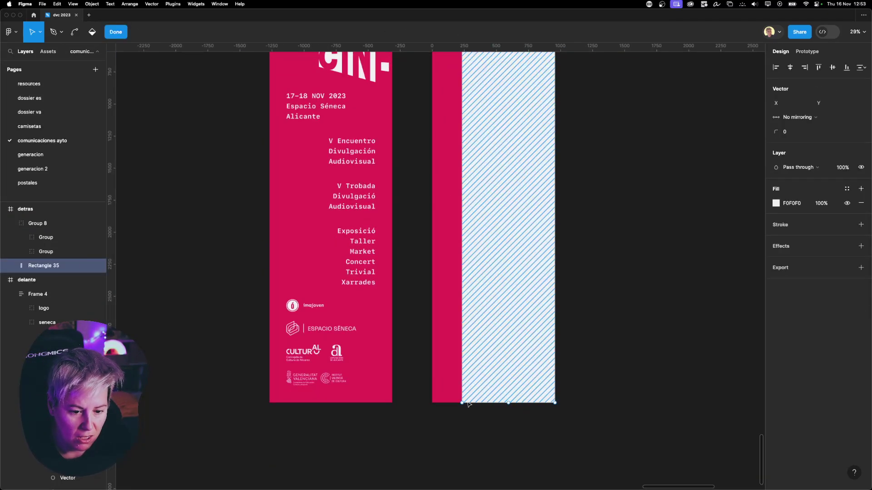
{"action": "left_click", "coordinate": [461, 403]}
{"action": "left_click_drag", "start_coordinate": [463, 404], "coordinate": [468, 333]}
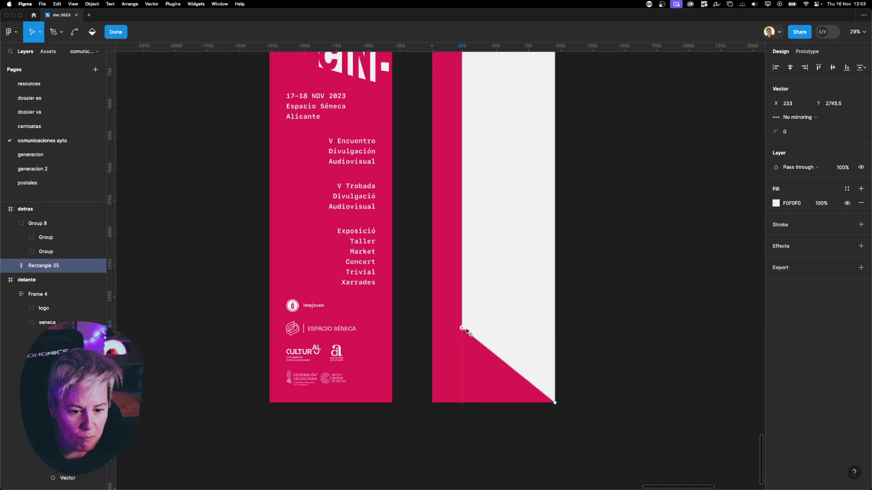
{"action": "left_click_drag", "start_coordinate": [555, 403], "coordinate": [556, 362]}
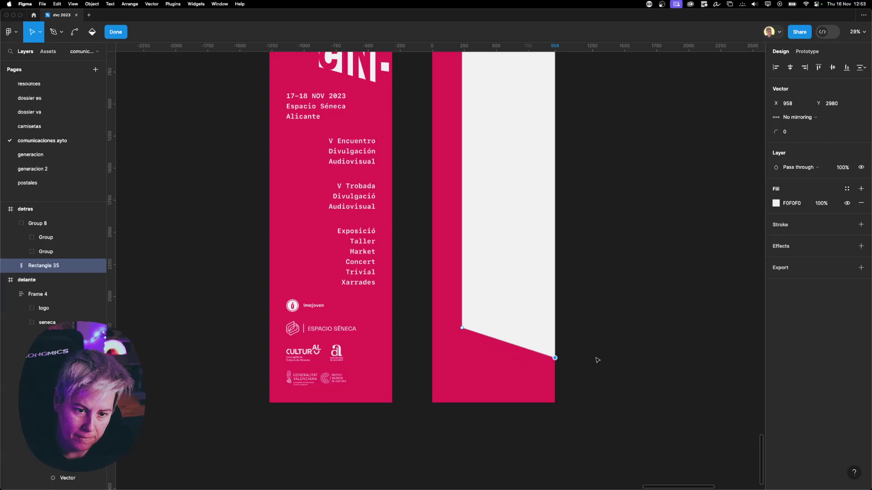
{"action": "key", "text": "Escape"}
{"action": "scroll", "coordinate": [584, 358], "scroll_direction": "down", "scroll_amount": 1}
{"action": "scroll", "coordinate": [581, 358], "scroll_direction": "down", "scroll_amount": 5}
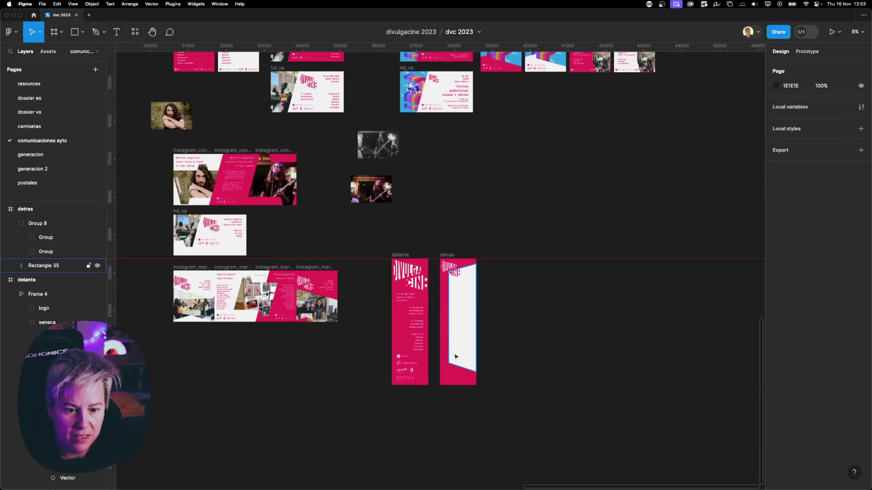
{"action": "scroll", "coordinate": [544, 345], "scroll_direction": "up", "scroll_amount": 5}
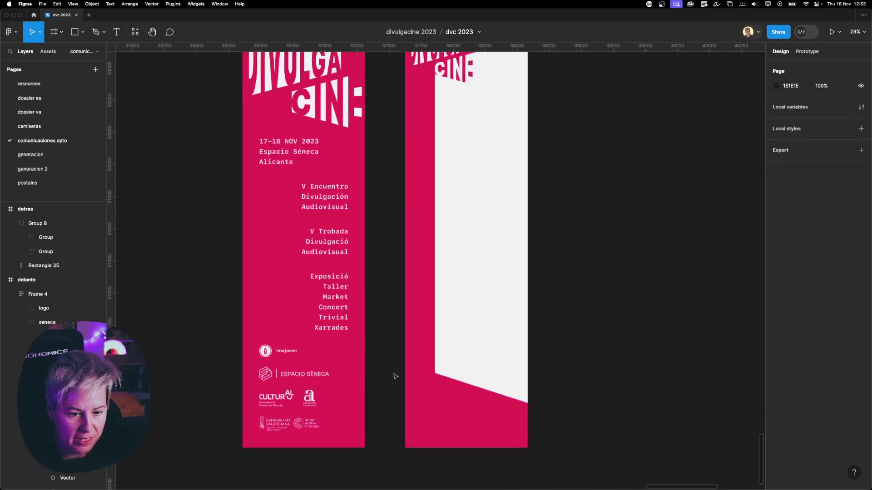
{"action": "left_click", "coordinate": [284, 353]}
Duplicate the imajoven logo from the front panel onto the back panel's pink base
{"action": "left_click", "coordinate": [540, 374]}
{"action": "scroll", "coordinate": [534, 370], "scroll_direction": "down", "scroll_amount": 4}
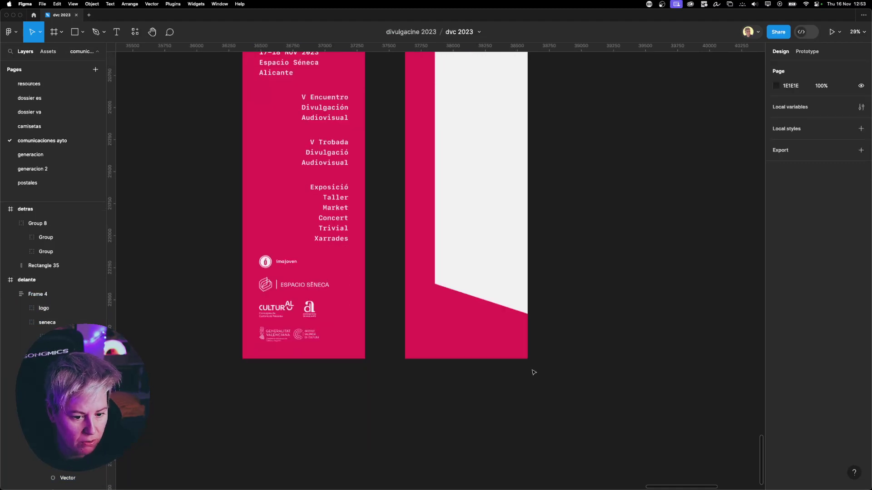
{"action": "scroll", "coordinate": [463, 344], "scroll_direction": "down", "scroll_amount": 1}
{"action": "left_click", "coordinate": [281, 267]}
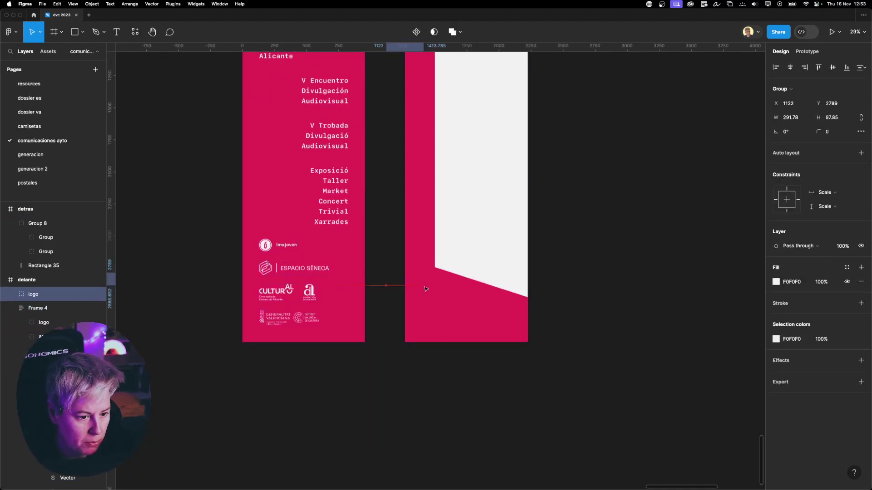
{"action": "left_click_drag", "start_coordinate": [284, 272], "coordinate": [441, 313]}
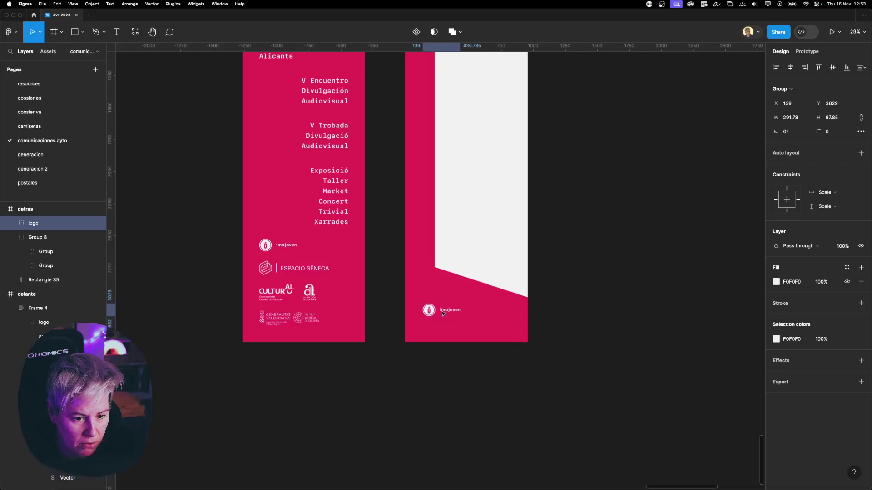
Copy the Exposició text under the back logo, left-align it and retype it as divulgacine.com
{"action": "left_click", "coordinate": [574, 298]}
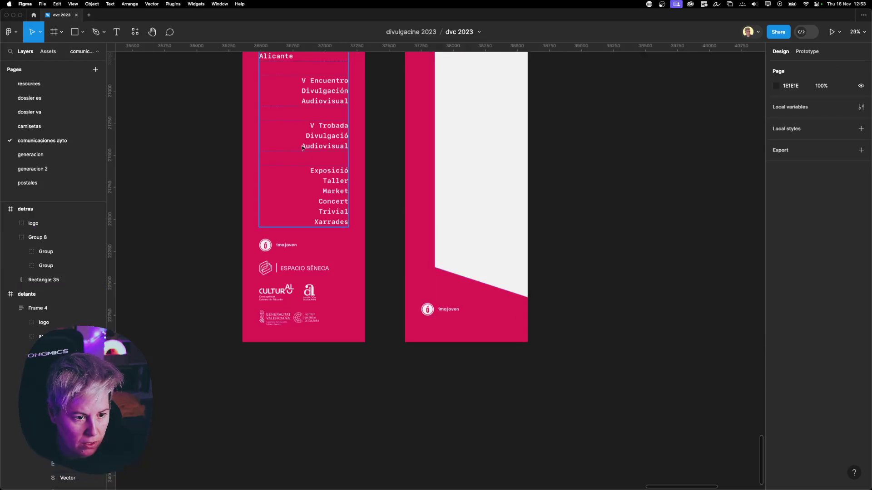
{"action": "double_click", "coordinate": [331, 173]}
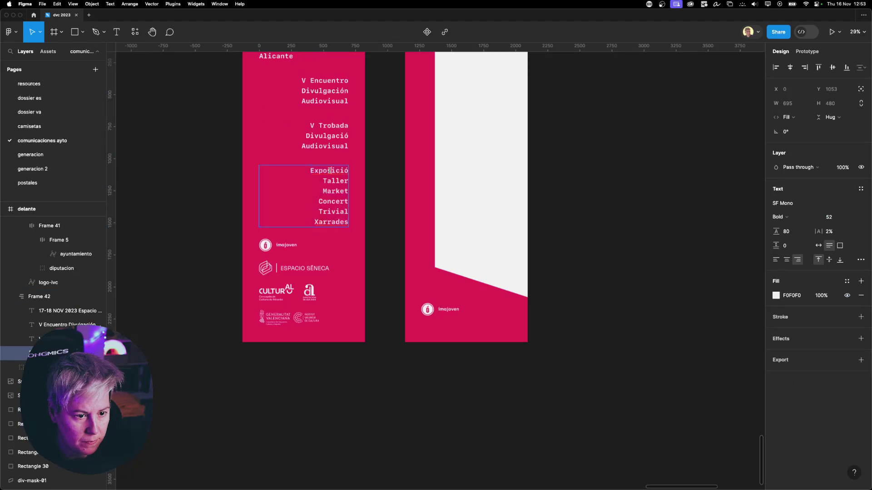
{"action": "key", "text": "Escape"}
{"action": "mouse_move", "coordinate": [329, 171]}
{"action": "left_mouse_down"}
{"action": "mouse_move", "coordinate": [331, 244]}
{"action": "mouse_move", "coordinate": [437, 330]}
{"action": "left_mouse_up"}
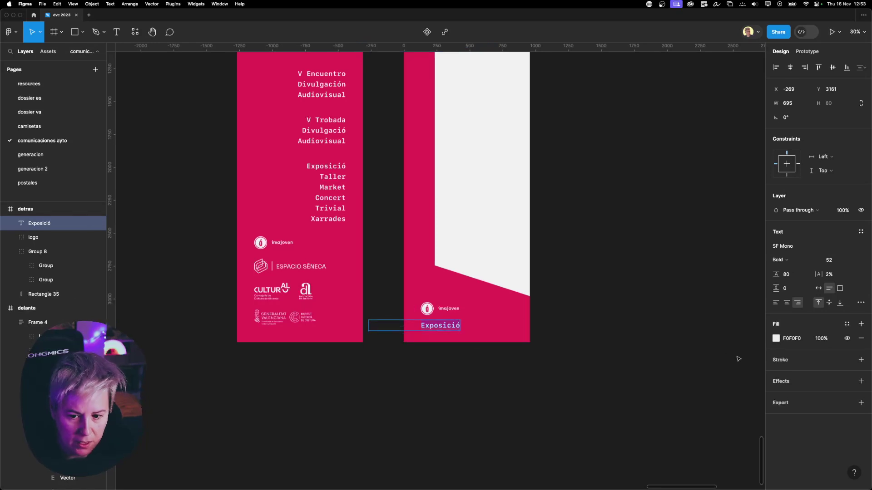
{"action": "key", "text": "alt+super+l"}
{"action": "left_click_drag", "start_coordinate": [393, 327], "coordinate": [446, 326]}
{"action": "type", "text": "d"}
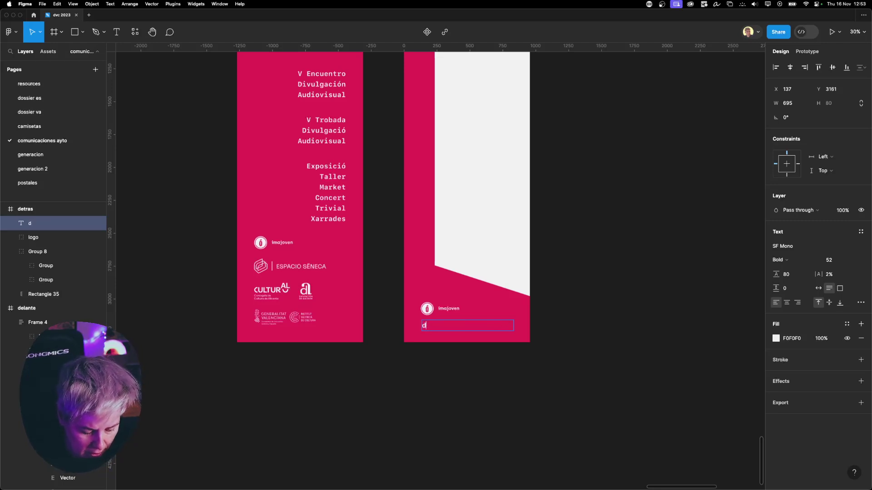
{"action": "type", "text": "ivulgacine.com"}
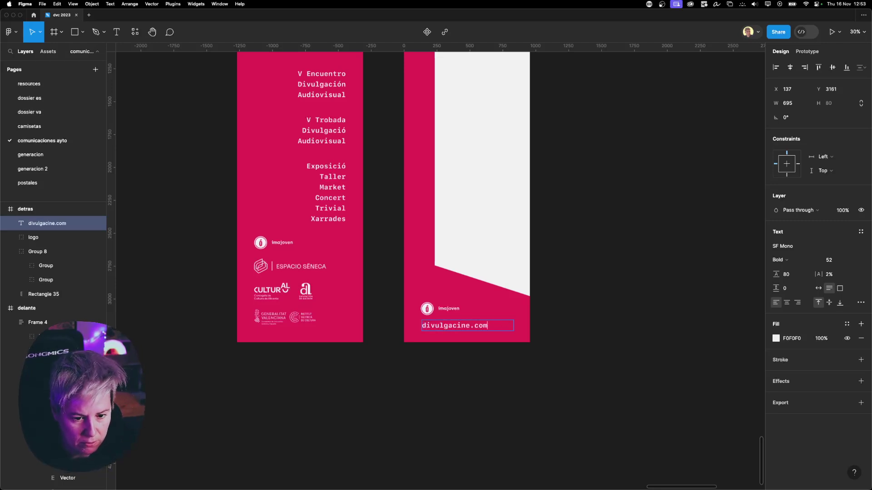
Add '+info' and 'imajoven.com' lines to the divulgacine.com text block
{"action": "scroll", "coordinate": [489, 332], "scroll_direction": "up", "scroll_amount": 3}
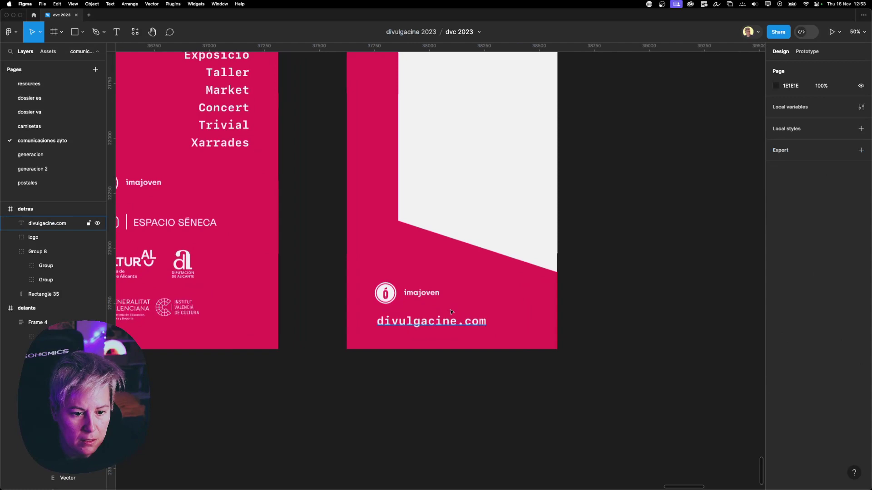
{"action": "double_click", "coordinate": [401, 320]}
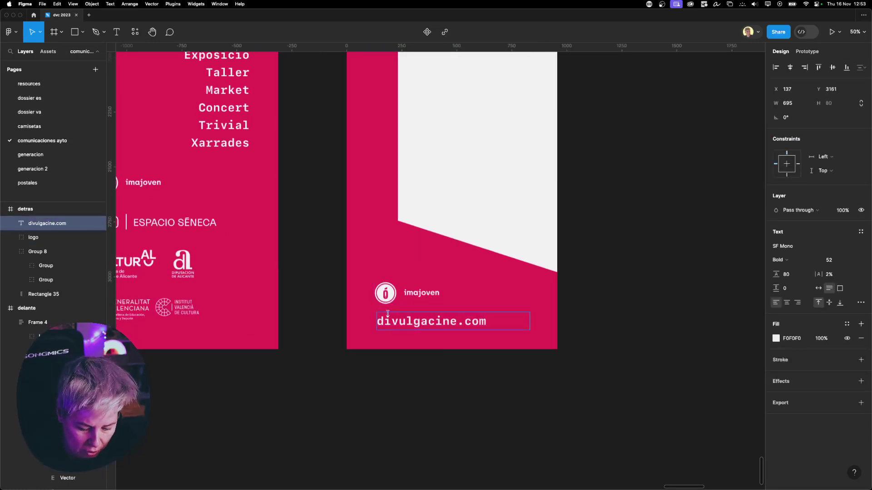
{"action": "type", "text": "+info"}
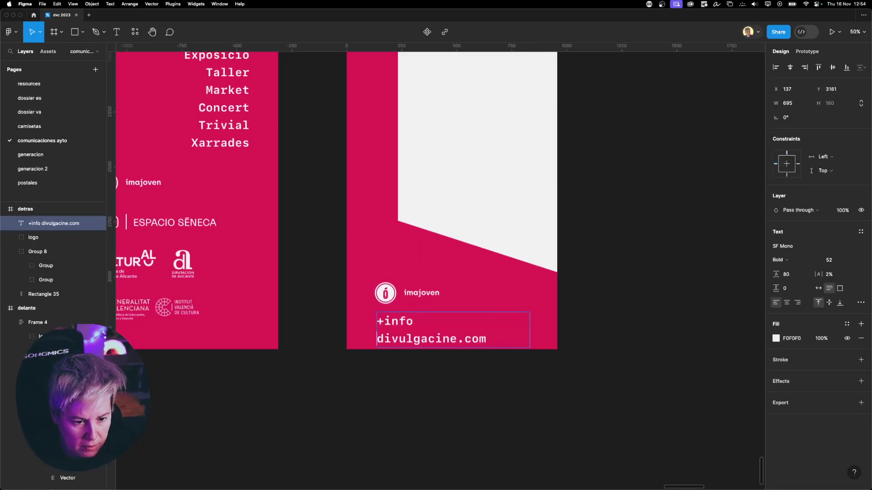
{"action": "key", "text": "Return"}
{"action": "type", "text": "i"}
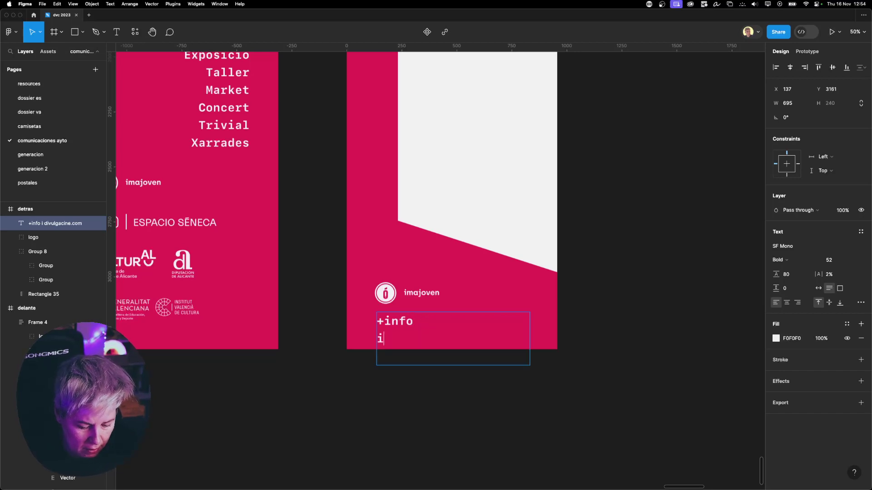
{"action": "type", "text": "majoven.com"}
{"action": "key", "text": "Escape"}
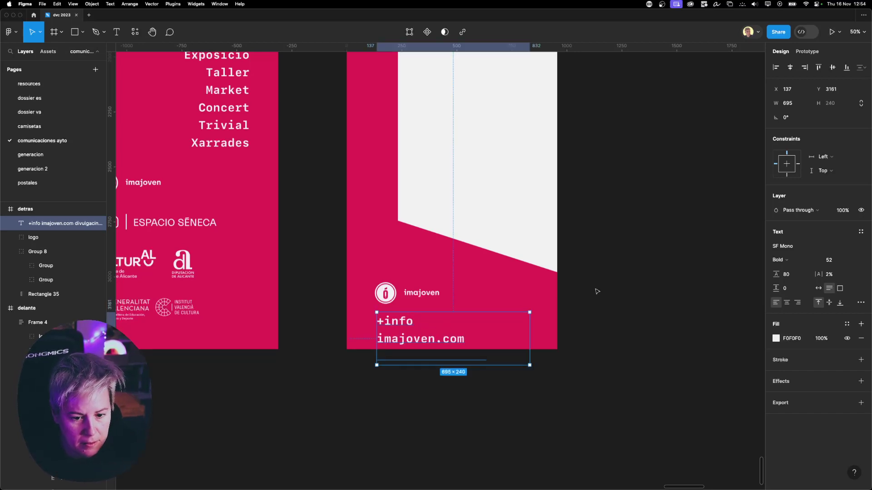
Move the back panel's imajoven logo and the +info text block higher
{"action": "left_click", "coordinate": [414, 294]}
{"action": "left_click_drag", "start_coordinate": [395, 290], "coordinate": [394, 267]}
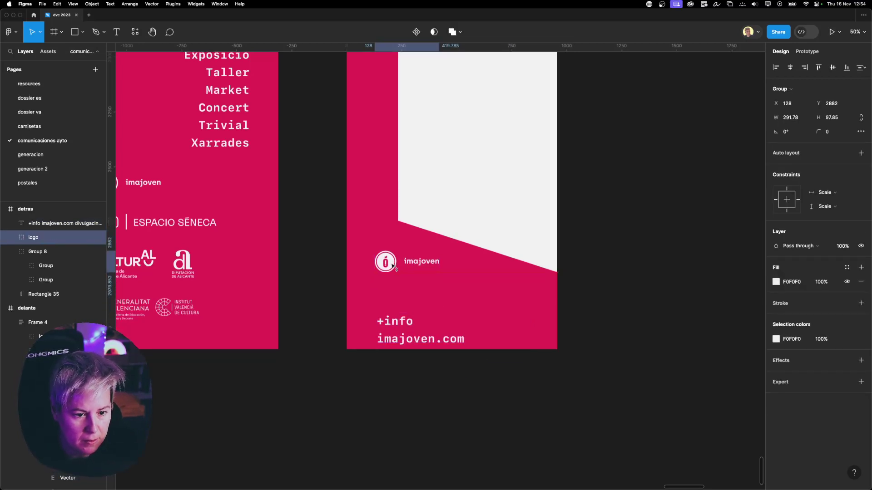
{"action": "left_click", "coordinate": [412, 331]}
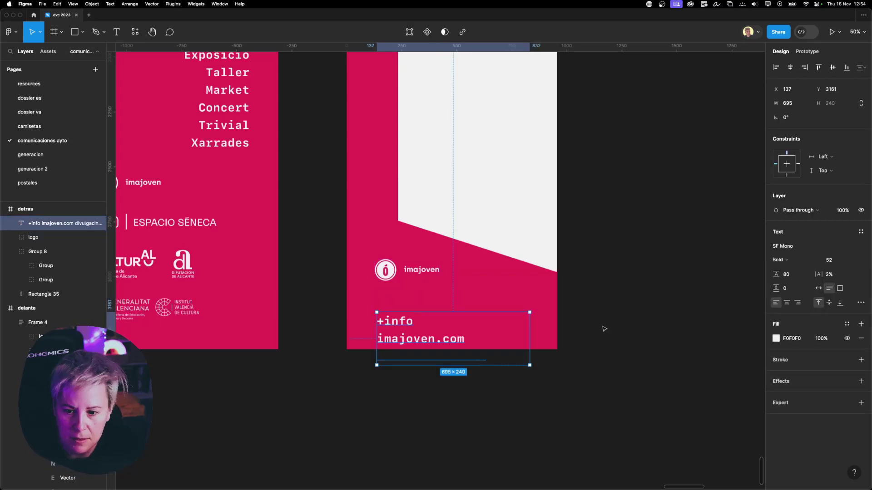
{"action": "left_click_drag", "start_coordinate": [403, 324], "coordinate": [398, 287]}
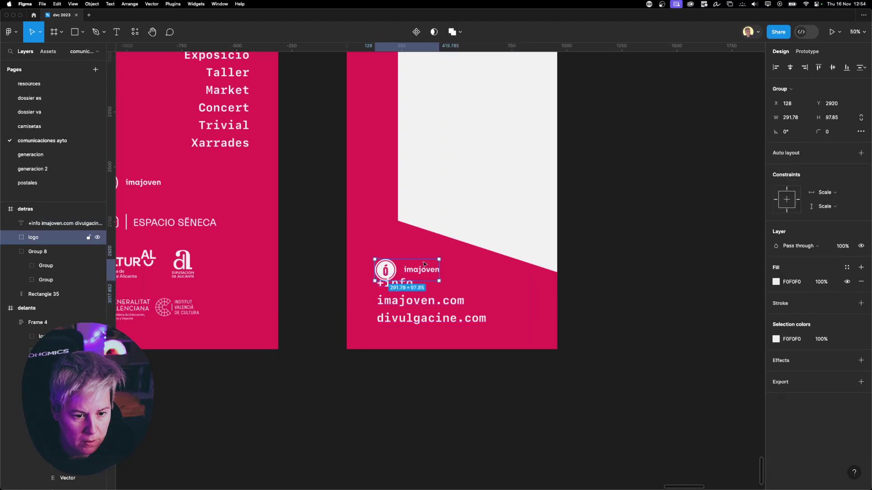
{"action": "left_click_drag", "start_coordinate": [399, 276], "coordinate": [399, 264]}
Right-align the +info text block and lower it slightly beneath the logo
{"action": "left_click", "coordinate": [454, 295]}
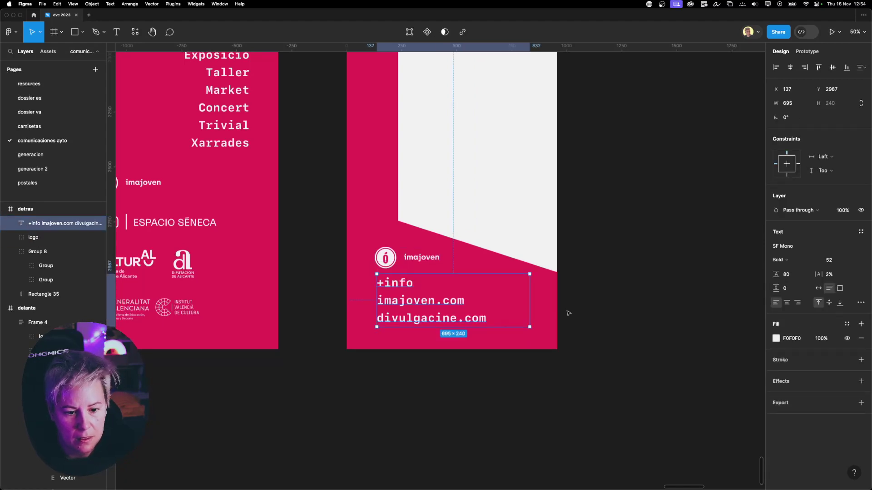
{"action": "left_click", "coordinate": [797, 303]}
{"action": "left_click", "coordinate": [600, 346]}
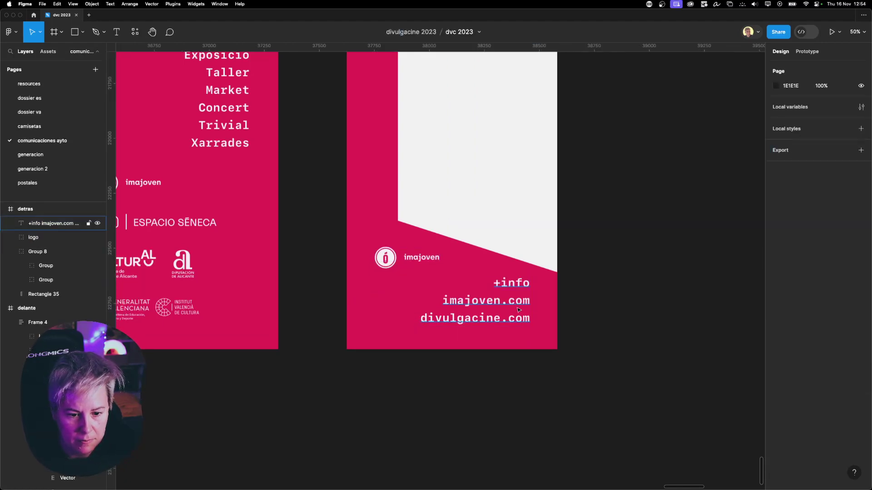
{"action": "left_click_drag", "start_coordinate": [454, 308], "coordinate": [454, 316]}
{"action": "left_click", "coordinate": [682, 314]}
{"action": "scroll", "coordinate": [521, 298], "scroll_direction": "down", "scroll_amount": 5}
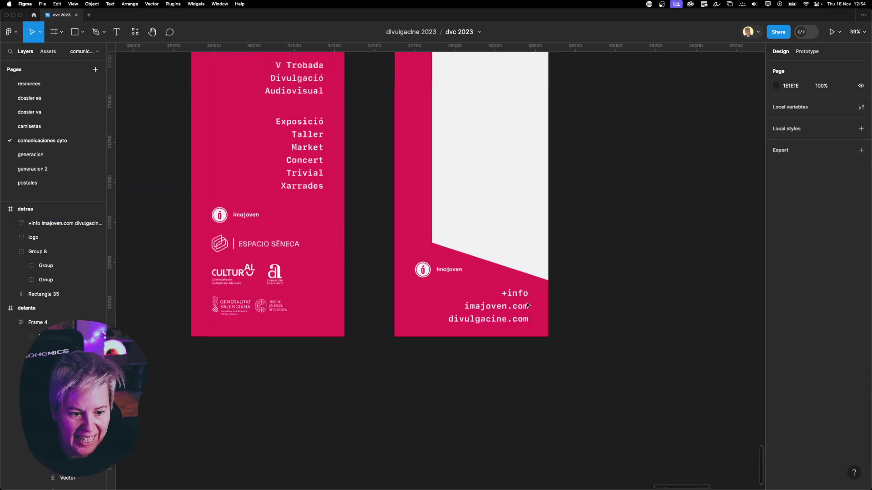
{"action": "scroll", "coordinate": [521, 298], "scroll_direction": "up", "scroll_amount": 5}
{"action": "scroll", "coordinate": [521, 298], "scroll_direction": "up", "scroll_amount": 1}
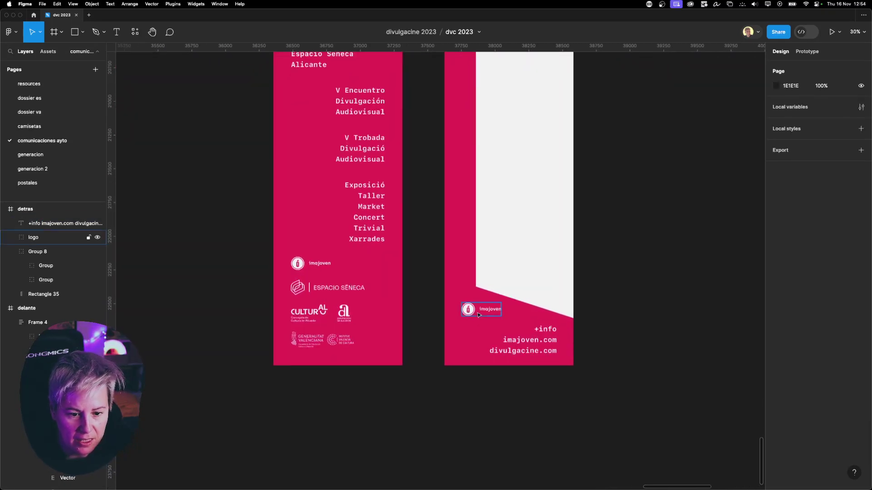
{"action": "left_click", "coordinate": [482, 317]}
Split the +info line into its own left-aligned text layer above the logo
{"action": "left_click", "coordinate": [545, 331]}
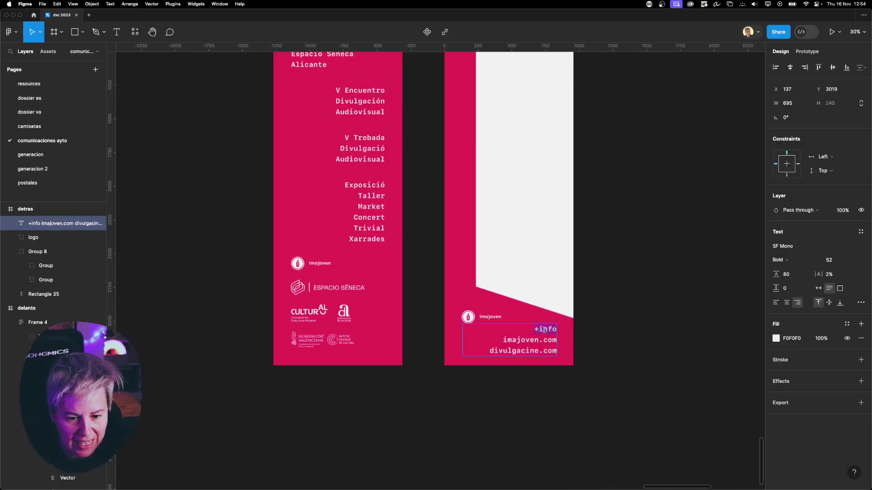
{"action": "left_click", "coordinate": [650, 326]}
{"action": "key", "text": "super+v"}
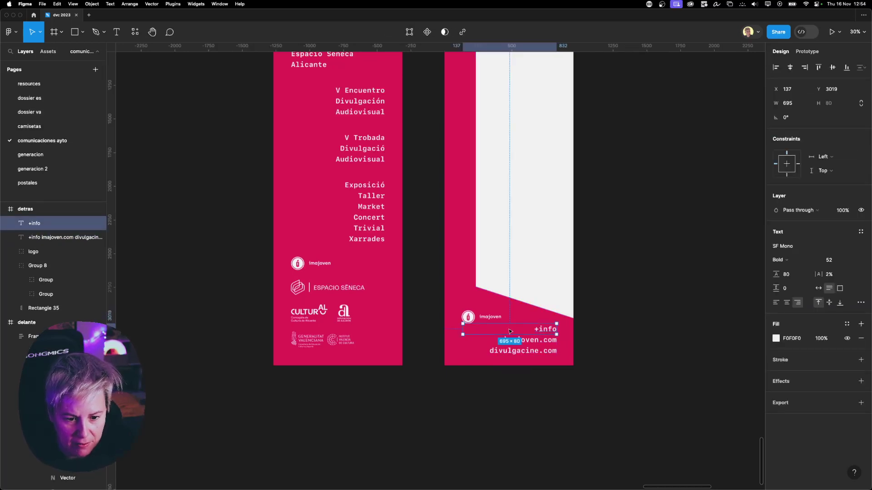
{"action": "left_click_drag", "start_coordinate": [547, 333], "coordinate": [499, 309]}
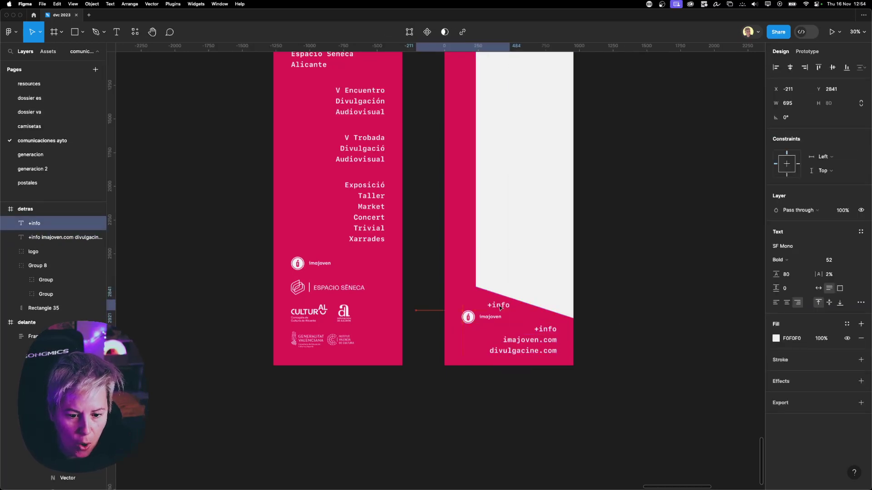
{"action": "left_click", "coordinate": [777, 302]}
{"action": "left_click_drag", "start_coordinate": [439, 309], "coordinate": [473, 304]}
{"action": "type", "text": "Organiza"}
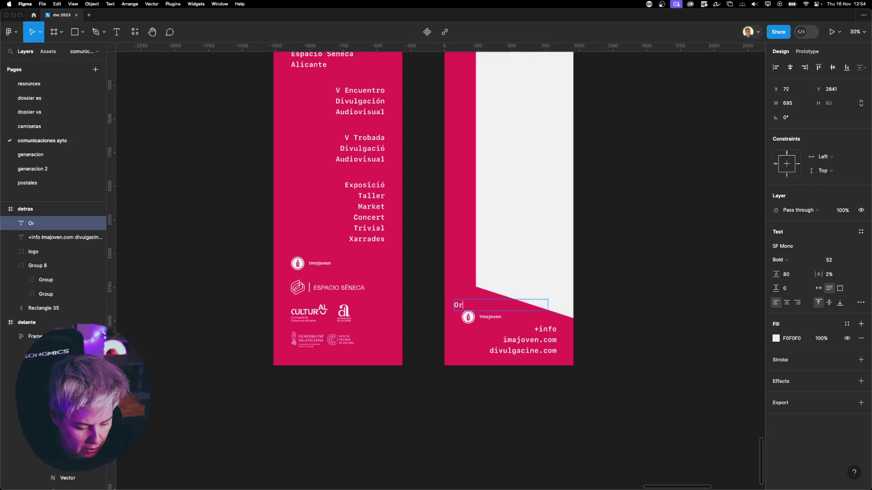
Shift the imajoven logo slightly left and select it together with the Organiza label
{"action": "left_click", "coordinate": [611, 284]}
{"action": "mouse_move", "coordinate": [476, 323]}
{"action": "left_mouse_down"}
{"action": "mouse_move", "coordinate": [469, 326]}
{"action": "mouse_move", "coordinate": [478, 321]}
{"action": "left_mouse_up"}
{"action": "left_click", "coordinate": [476, 308], "text": "shift"}
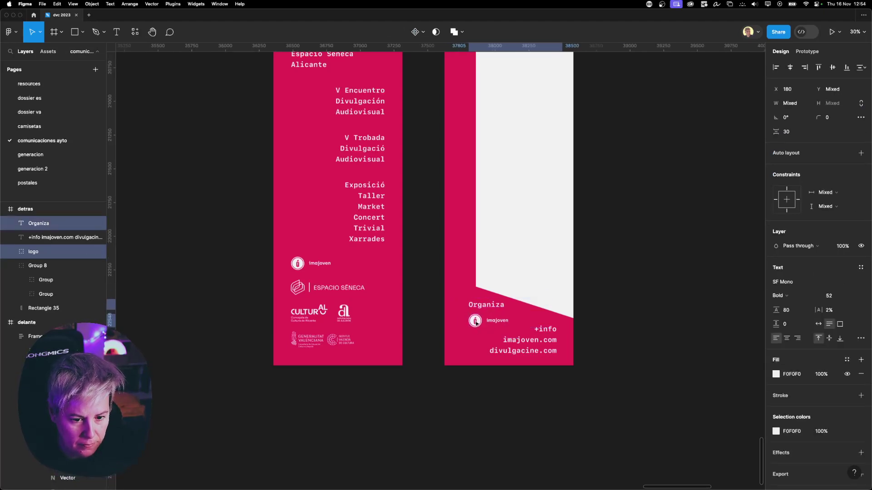
Paste the front panel's sponsor logos into the back panel, then remove them again
{"action": "left_click", "coordinate": [328, 270]}
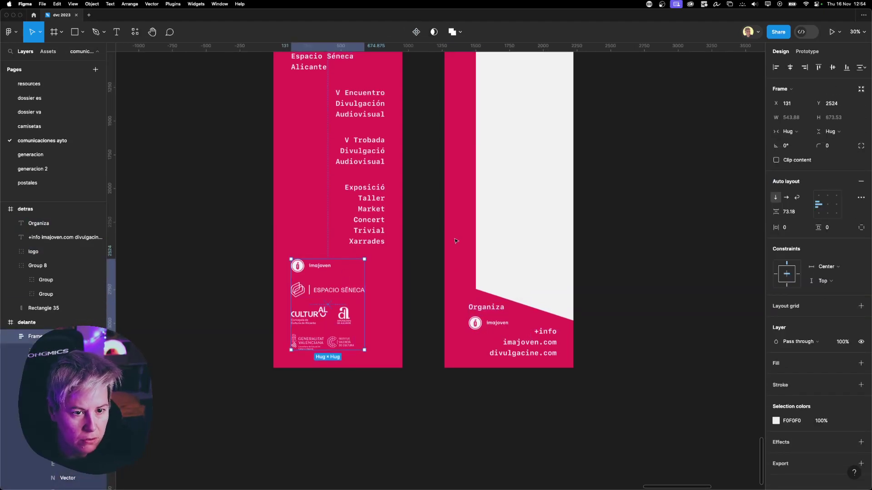
{"action": "scroll", "coordinate": [453, 417], "scroll_direction": "down", "scroll_amount": 5}
{"action": "left_click", "coordinate": [517, 223]}
{"action": "key", "text": "super+v"}
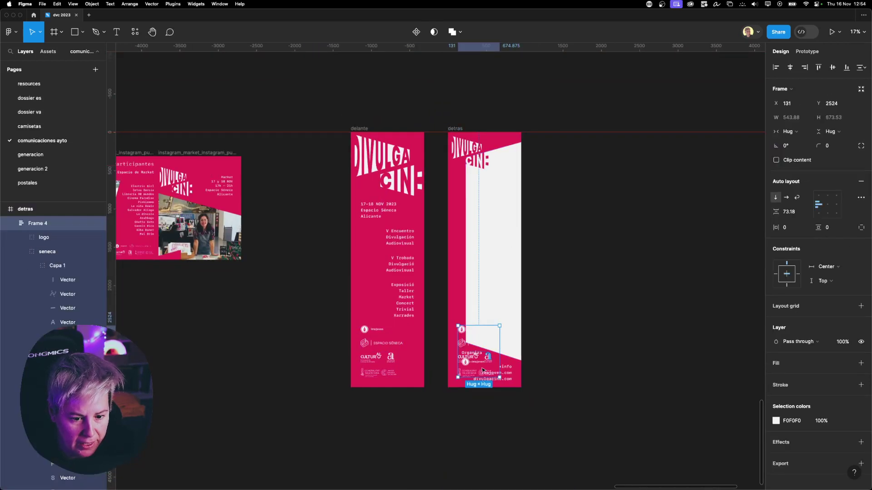
{"action": "scroll", "coordinate": [465, 354], "scroll_direction": "up", "scroll_amount": 5}
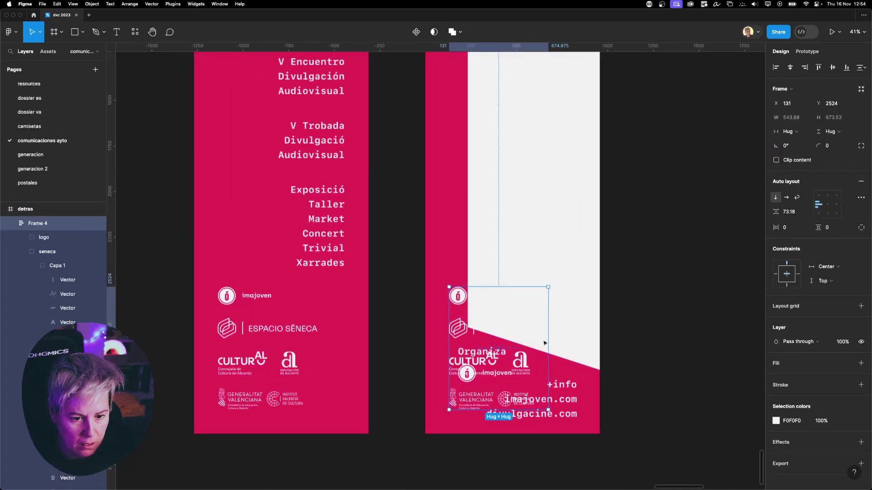
{"action": "key", "text": "Delete"}
{"action": "left_click", "coordinate": [484, 355]}
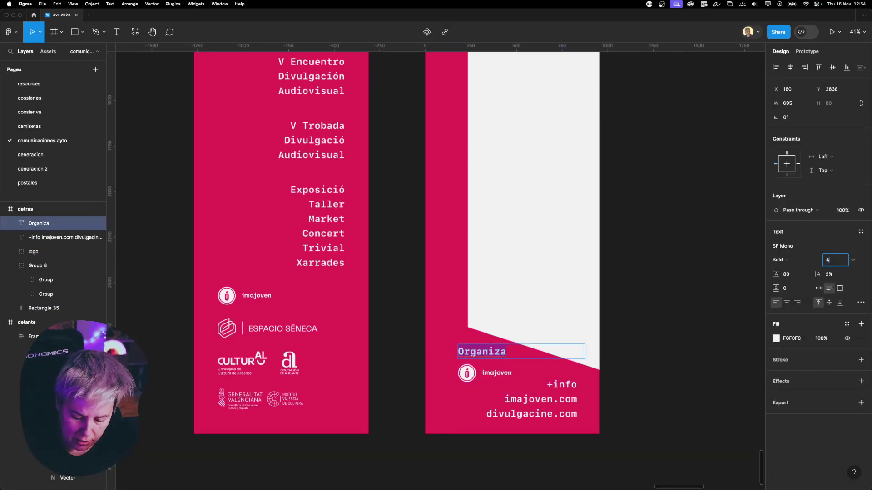
Reduce the Organiza label's font size to 40 via 48 and 44
{"action": "type", "text": "48"}
{"action": "key", "text": "Return"}
{"action": "left_click", "coordinate": [833, 260]}
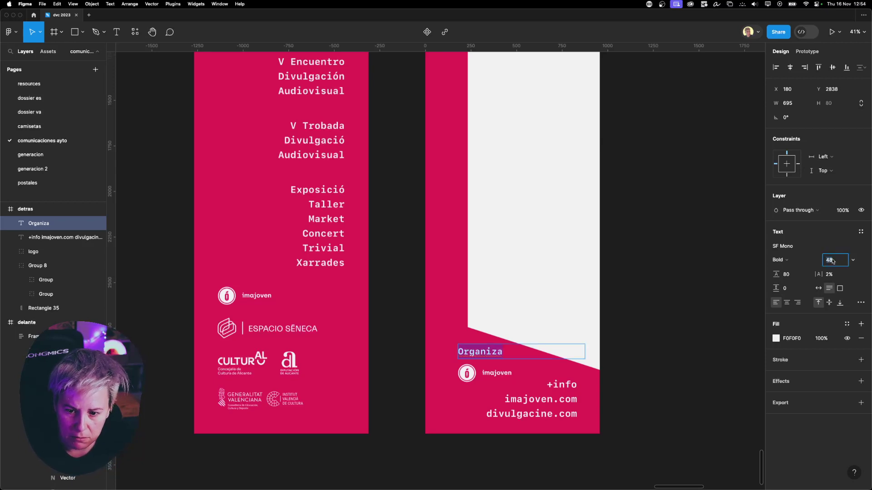
{"action": "type", "text": "44"}
{"action": "key", "text": "Return"}
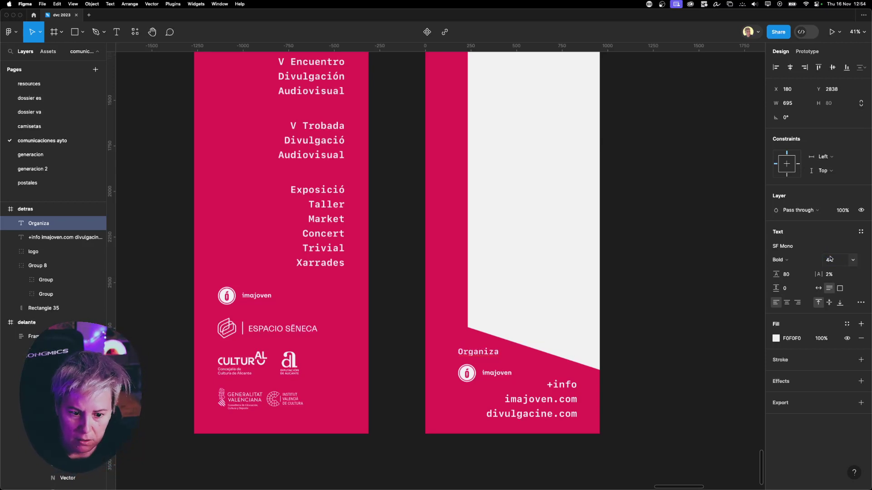
{"action": "left_click", "coordinate": [837, 261]}
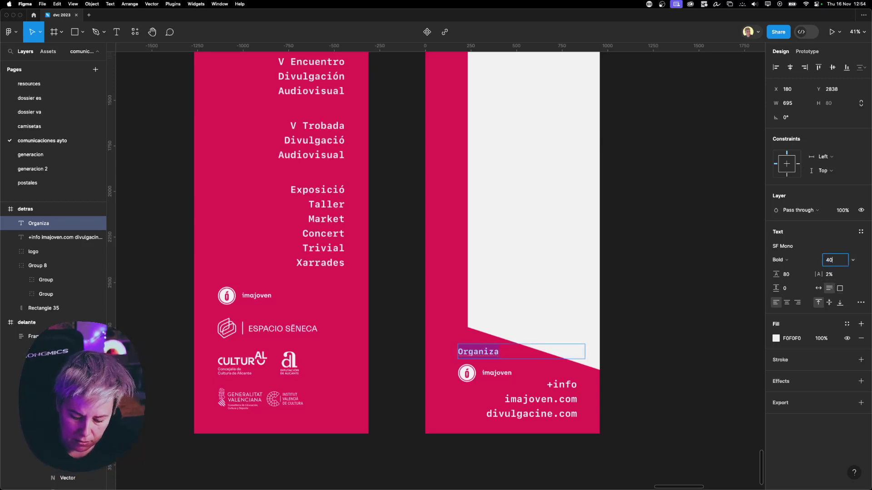
{"action": "key", "text": "Return"}
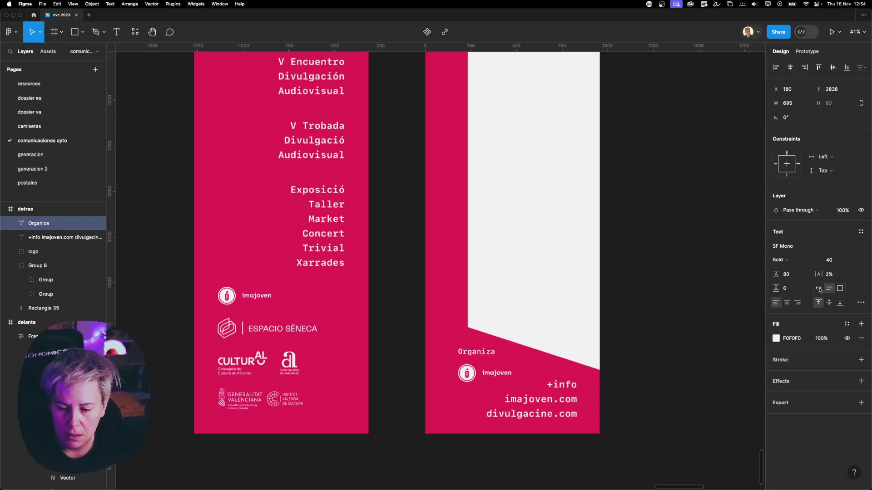
{"action": "left_click", "coordinate": [492, 361]}
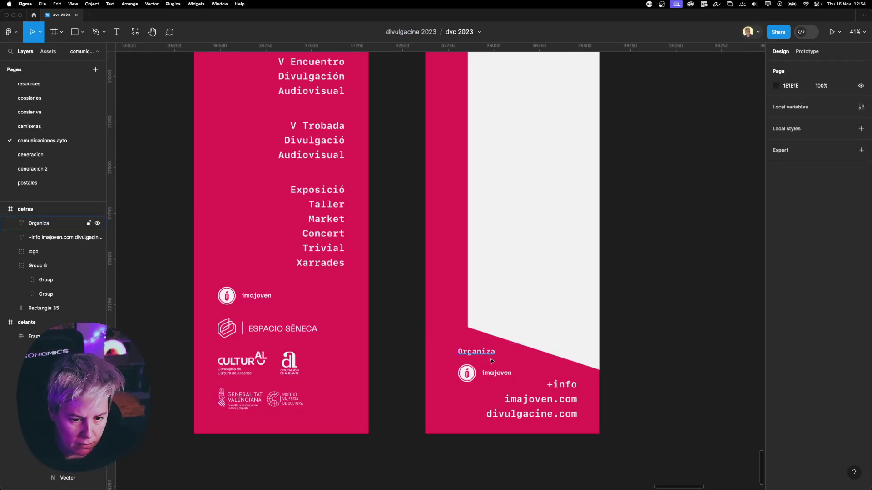
Move the Organiza label and imajoven logo left toward the panel's margin
{"action": "left_click_drag", "start_coordinate": [469, 356], "coordinate": [452, 356]}
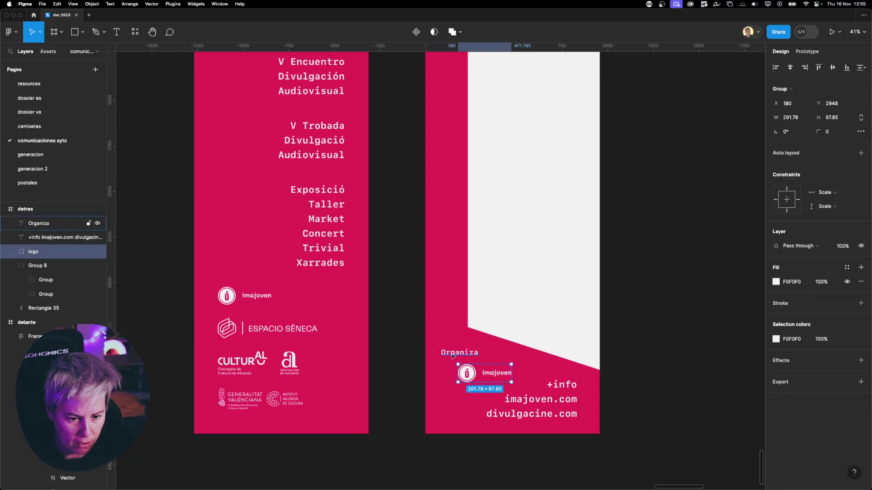
{"action": "left_click_drag", "start_coordinate": [474, 373], "coordinate": [458, 373]}
{"action": "left_click", "coordinate": [685, 308]}
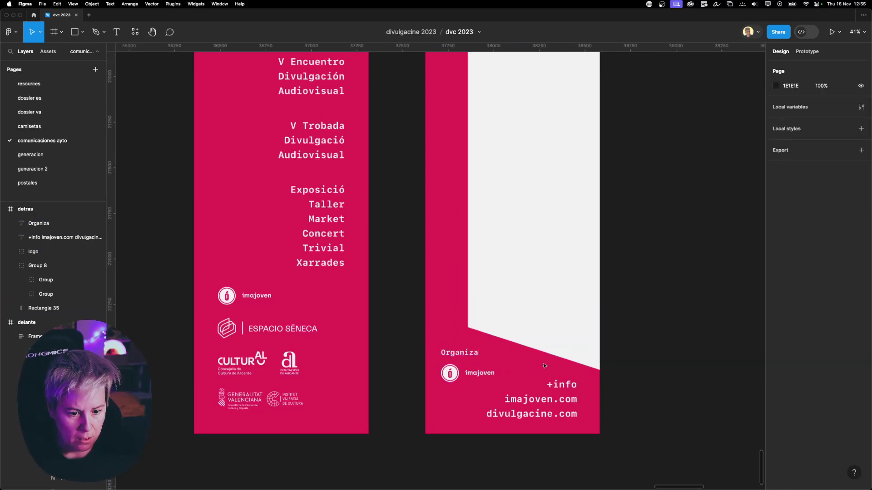
{"action": "left_click", "coordinate": [472, 355]}
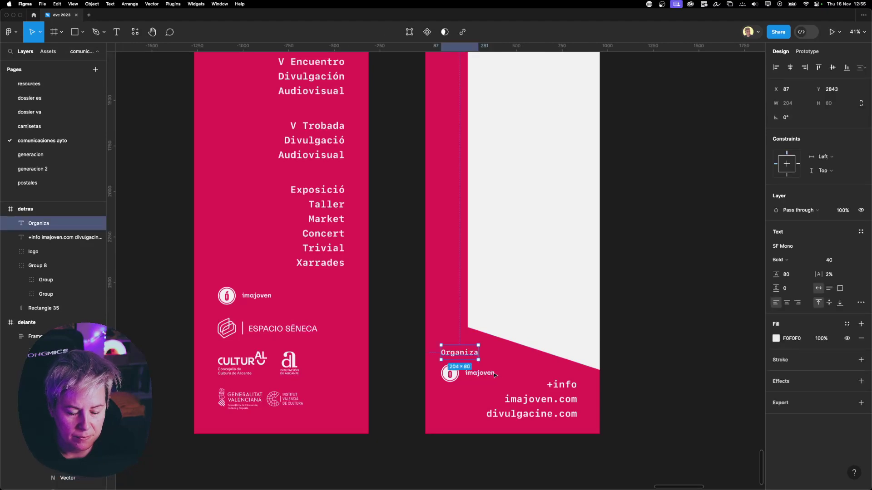
{"action": "scroll", "coordinate": [494, 376], "scroll_direction": "down", "scroll_amount": 2}
{"action": "scroll", "coordinate": [491, 375], "scroll_direction": "down", "scroll_amount": 5}
{"action": "left_click", "coordinate": [555, 397]}
{"action": "scroll", "coordinate": [479, 416], "scroll_direction": "up", "scroll_amount": 5}
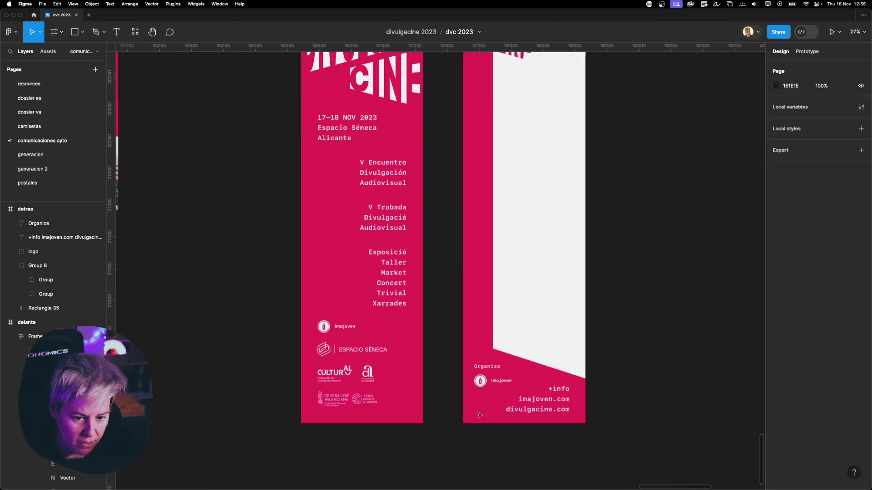
{"action": "scroll", "coordinate": [491, 384], "scroll_direction": "up", "scroll_amount": 4}
Lower the imajoven logo and Organiza label so the label sits just above the logo
{"action": "left_click", "coordinate": [513, 380]}
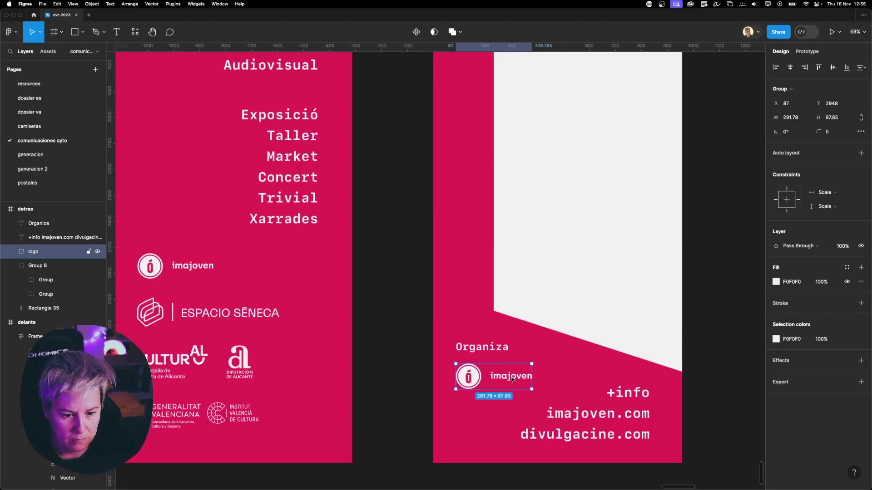
{"action": "left_click_drag", "start_coordinate": [512, 379], "coordinate": [512, 394]}
{"action": "left_click", "coordinate": [489, 348]}
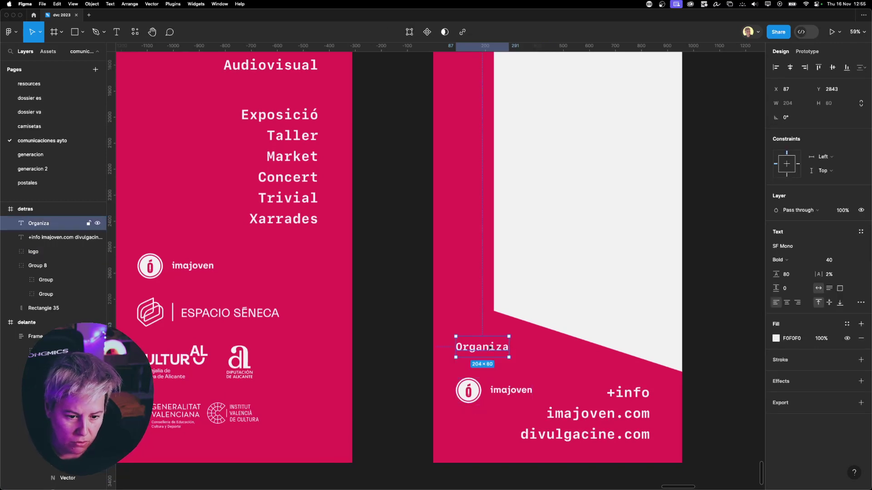
{"action": "left_click_drag", "start_coordinate": [496, 349], "coordinate": [497, 364]}
{"action": "left_click", "coordinate": [526, 349]}
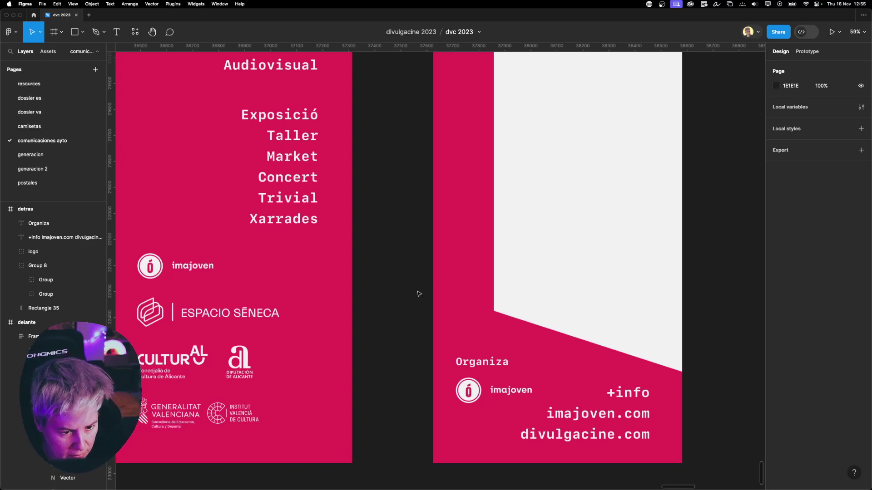
{"action": "scroll", "coordinate": [454, 298], "scroll_direction": "down", "scroll_amount": 5, "text": "ctrl"}
{"action": "scroll", "coordinate": [522, 292], "scroll_direction": "up", "scroll_amount": 3, "text": "ctrl"}
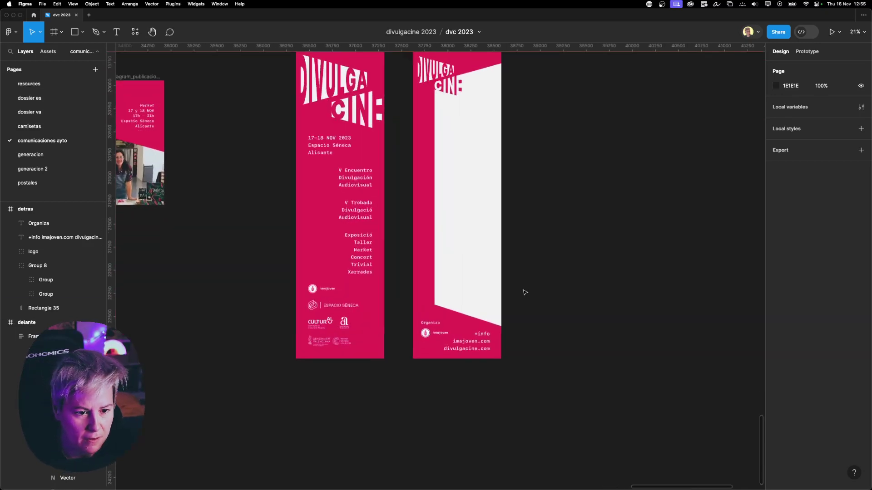
{"action": "scroll", "coordinate": [432, 328], "scroll_direction": "up", "scroll_amount": 3, "text": "ctrl"}
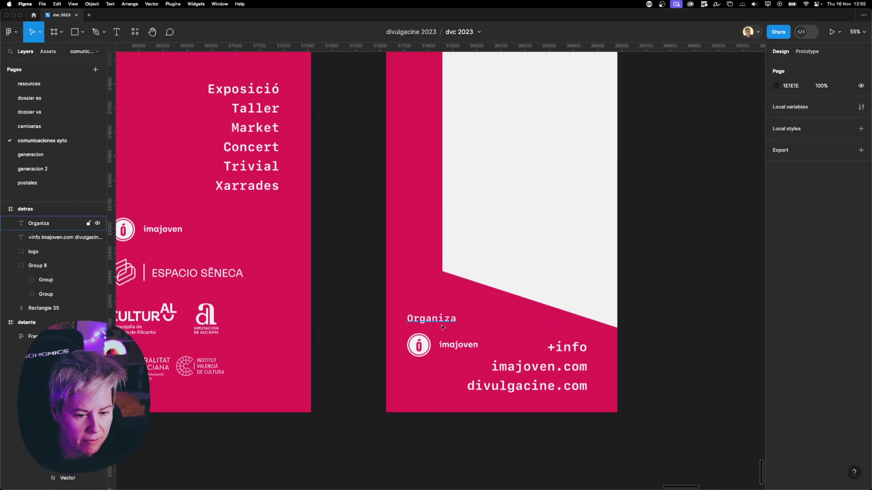
Alt-drag a Bold copy of Organiza into the white area and make it pink
{"action": "left_click_drag", "start_coordinate": [431, 319], "coordinate": [515, 224]}
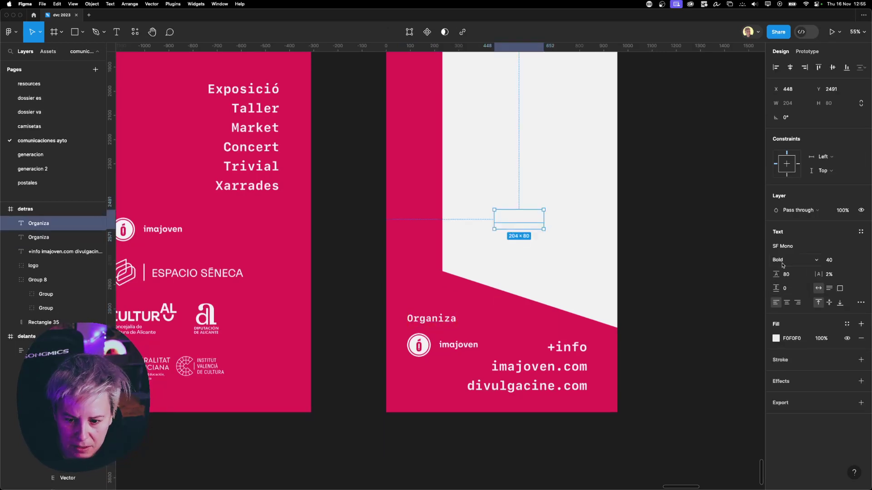
{"action": "left_click", "coordinate": [782, 265]}
{"action": "left_click", "coordinate": [754, 264]}
{"action": "left_click", "coordinate": [776, 338]}
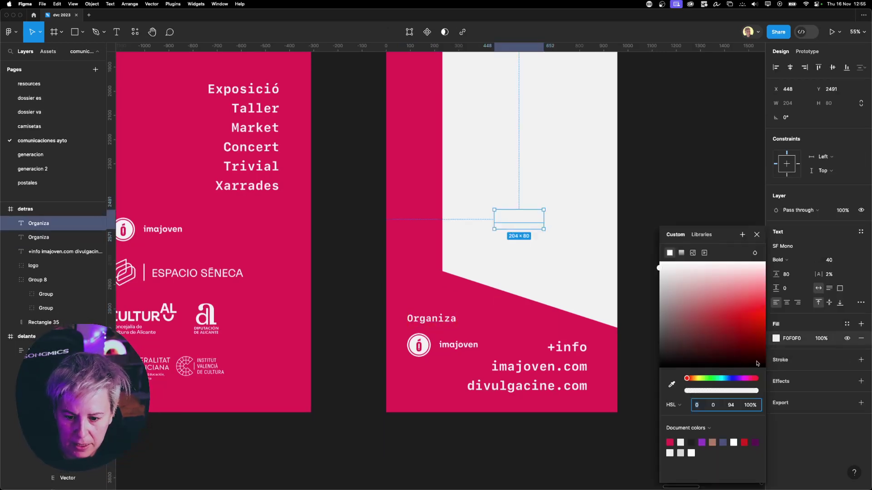
{"action": "left_click", "coordinate": [669, 443]}
{"action": "key", "text": "Escape"}
{"action": "key", "text": "Escape"}
Zoom to fit the page and scroll up to the web frame's programme schedule
{"action": "scroll", "coordinate": [563, 268], "scroll_direction": "down", "scroll_amount": 10}
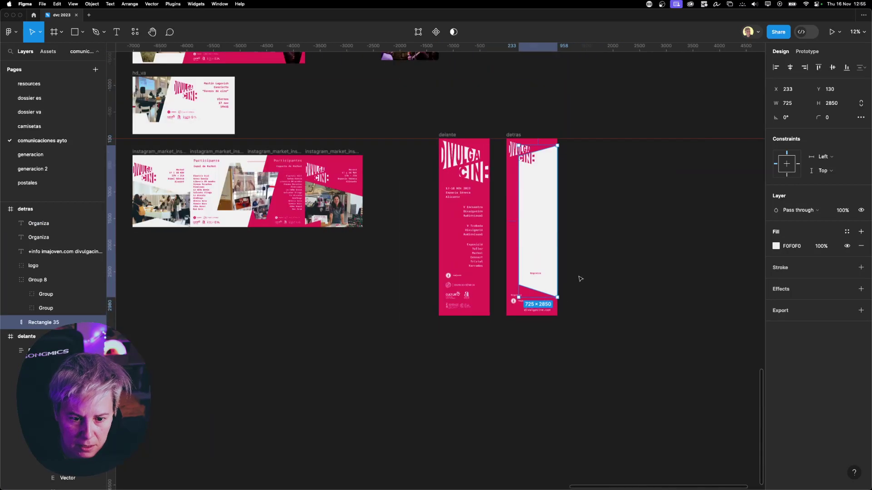
{"action": "scroll", "coordinate": [555, 258], "scroll_direction": "up", "scroll_amount": 5}
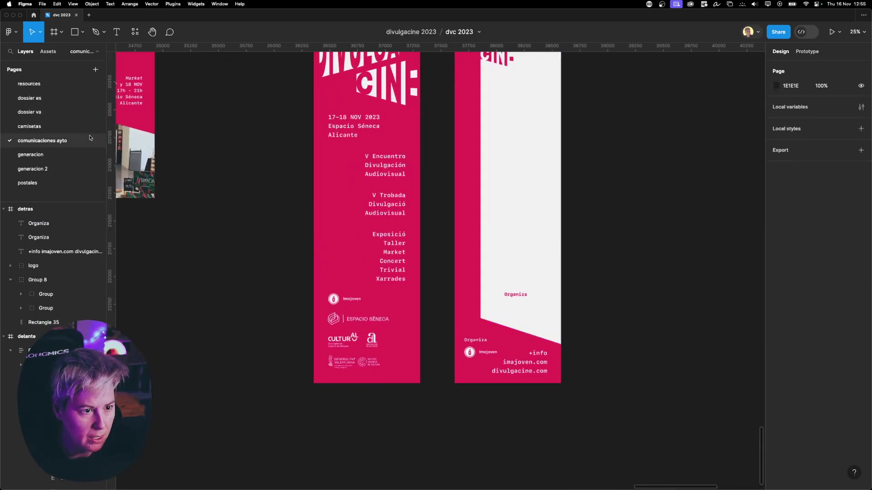
{"action": "key", "text": "shift+1"}
{"action": "scroll", "coordinate": [228, 152], "scroll_direction": "up", "scroll_amount": 3}
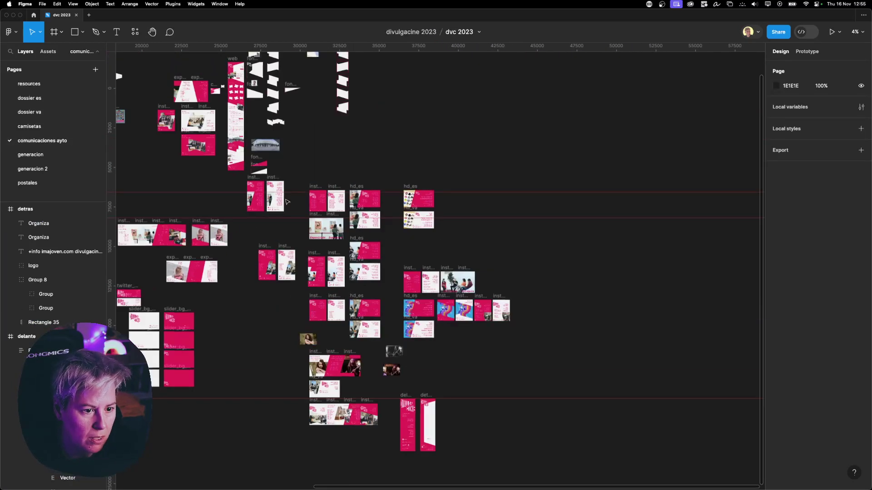
{"action": "right_click", "coordinate": [225, 98]}
{"action": "key", "text": "Escape"}
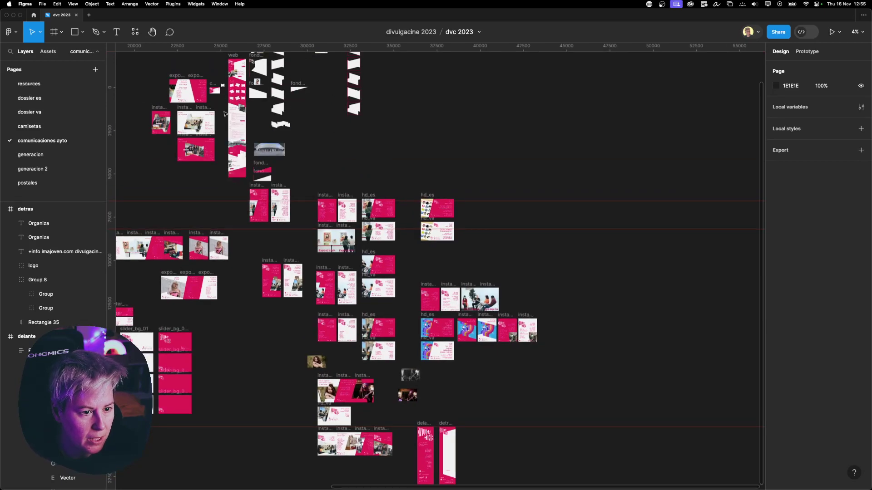
{"action": "scroll", "coordinate": [226, 114], "scroll_direction": "up", "scroll_amount": 5}
Select the Viernes 17 NOV and Sábado 18 NOV headings, schedule rows and market hours lines
{"action": "scroll", "coordinate": [240, 136], "scroll_direction": "up", "scroll_amount": 5}
{"action": "left_click", "coordinate": [318, 191]}
{"action": "scroll", "coordinate": [318, 191], "scroll_direction": "down", "scroll_amount": 3}
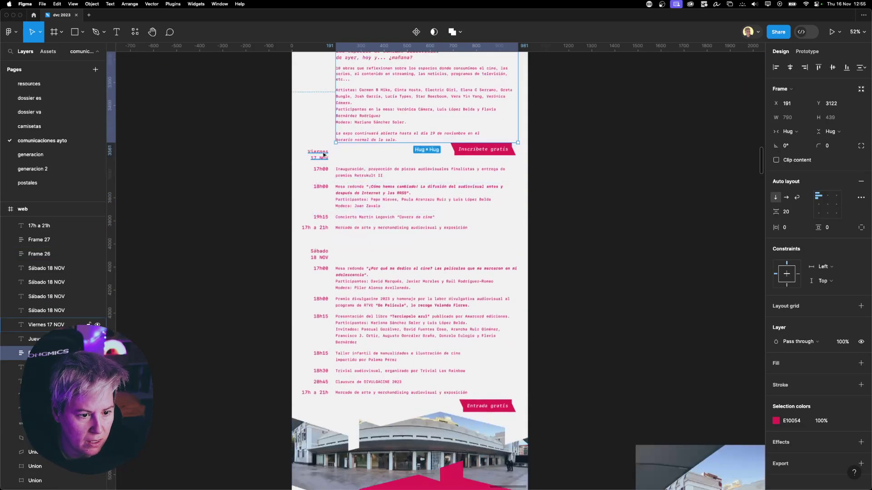
{"action": "left_click", "coordinate": [318, 155]}
{"action": "left_click", "coordinate": [320, 186], "text": "shift"}
{"action": "left_click", "coordinate": [315, 227], "text": "shift"}
{"action": "left_click", "coordinate": [354, 227], "text": "shift"}
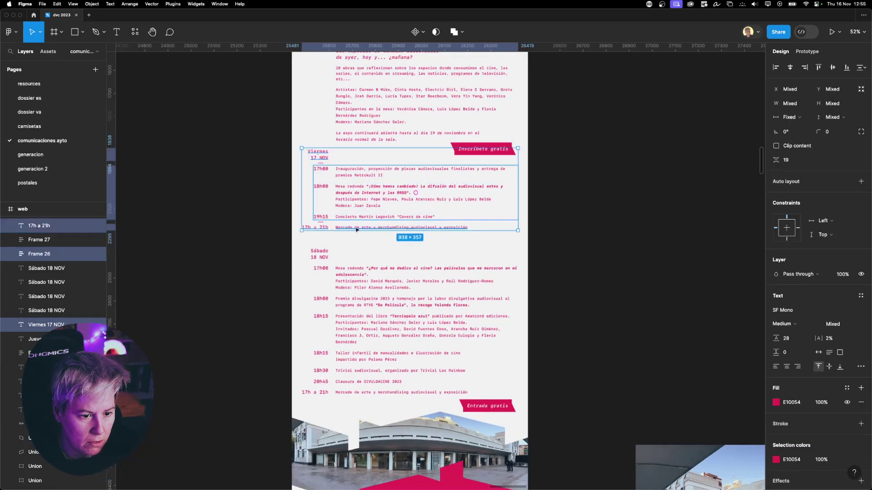
{"action": "left_click", "coordinate": [319, 254], "text": "shift"}
{"action": "left_click", "coordinate": [326, 293], "text": "shift"}
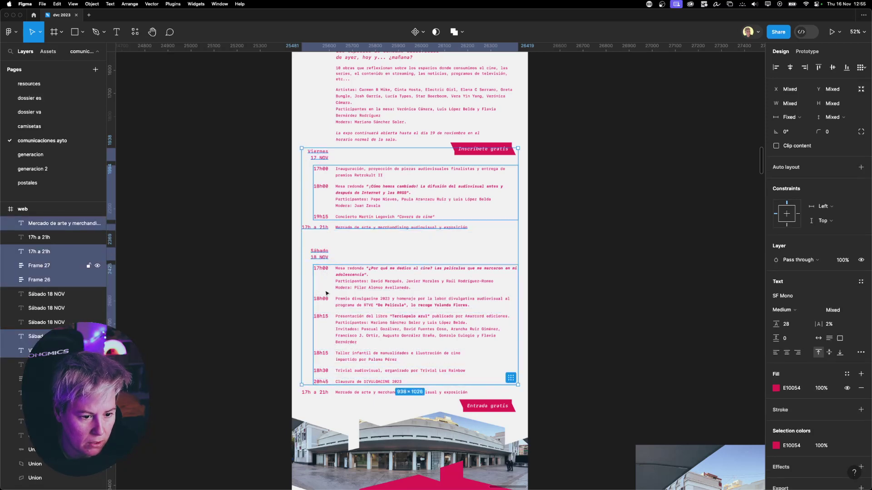
{"action": "left_click", "coordinate": [354, 393], "text": "shift"}
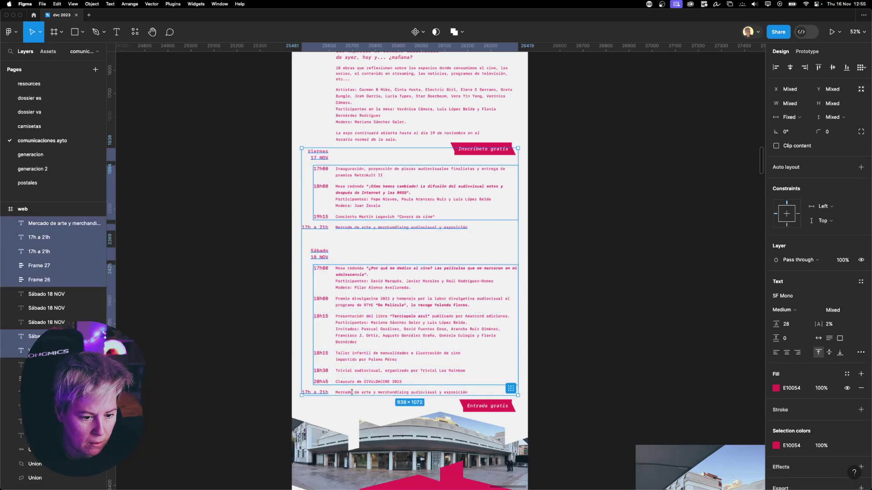
{"action": "scroll", "coordinate": [329, 286], "scroll_direction": "down", "scroll_amount": 5}
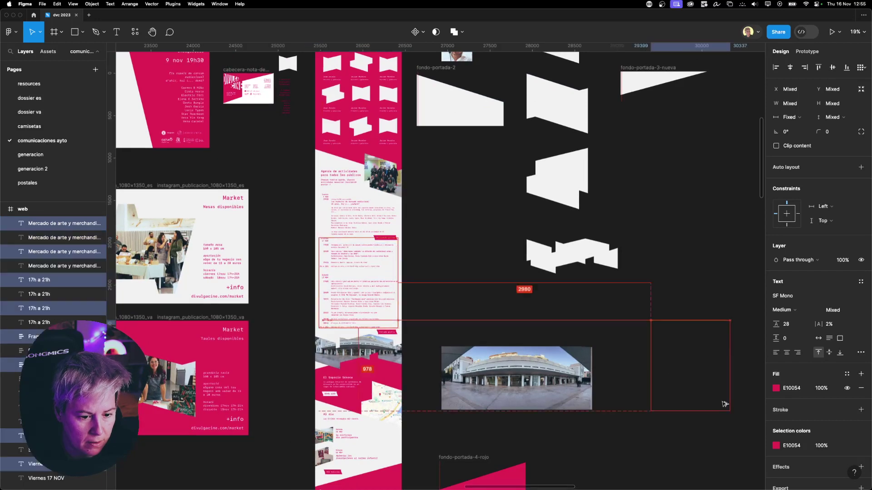
Drag the Frame 26 and Frame 27 schedules out of the web frame beside the detras panel
{"action": "left_click_drag", "start_coordinate": [725, 404], "coordinate": [763, 404]}
{"action": "scroll", "coordinate": [190, 111], "scroll_direction": "right", "scroll_amount": 10}
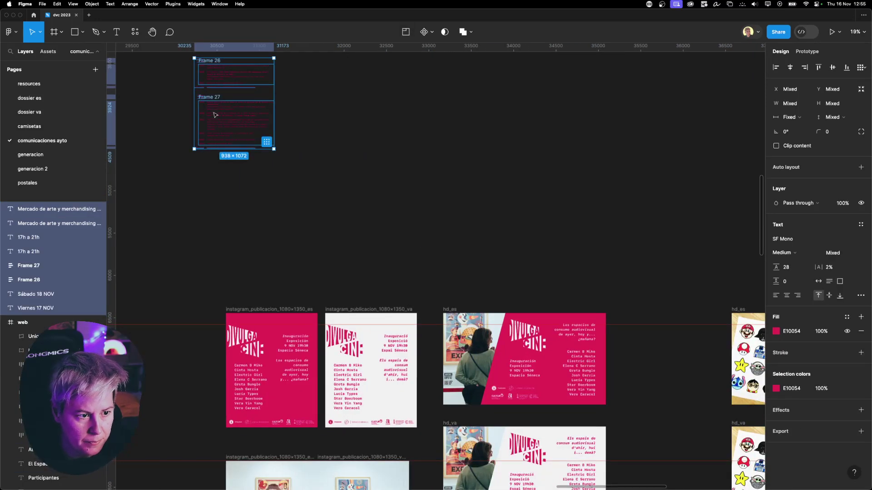
{"action": "left_click_drag", "start_coordinate": [216, 114], "coordinate": [642, 391]}
{"action": "scroll", "coordinate": [627, 386], "scroll_direction": "down", "scroll_amount": 4}
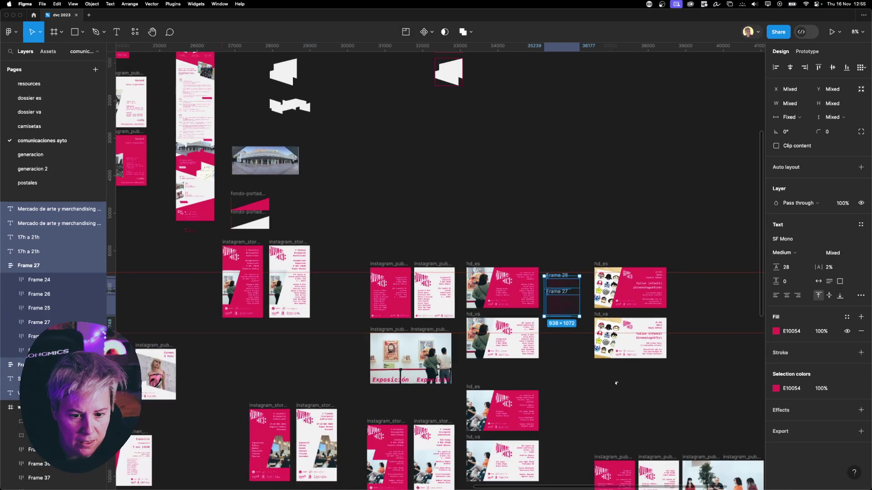
{"action": "scroll", "coordinate": [617, 383], "scroll_direction": "down", "scroll_amount": 5}
{"action": "scroll", "coordinate": [616, 384], "scroll_direction": "right", "scroll_amount": 5}
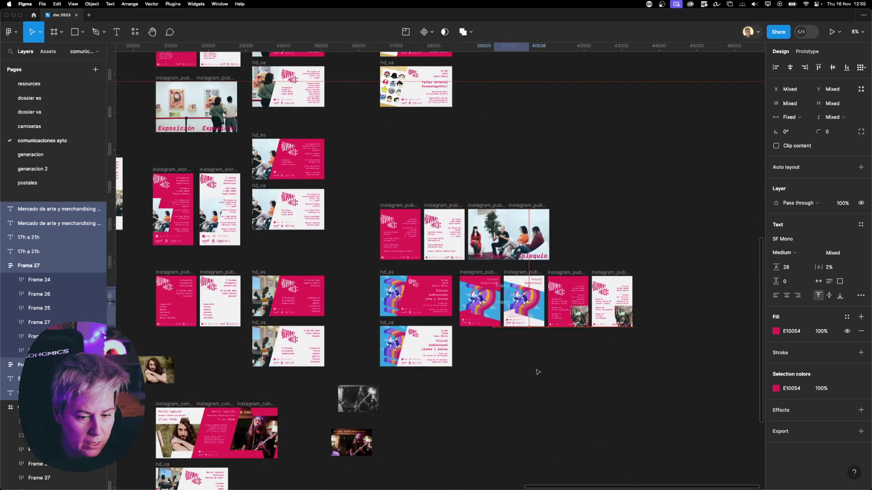
{"action": "left_click_drag", "start_coordinate": [348, 61], "coordinate": [456, 399]}
{"action": "scroll", "coordinate": [459, 400], "scroll_direction": "down", "scroll_amount": 3}
{"action": "scroll", "coordinate": [461, 366], "scroll_direction": "down", "scroll_amount": 4}
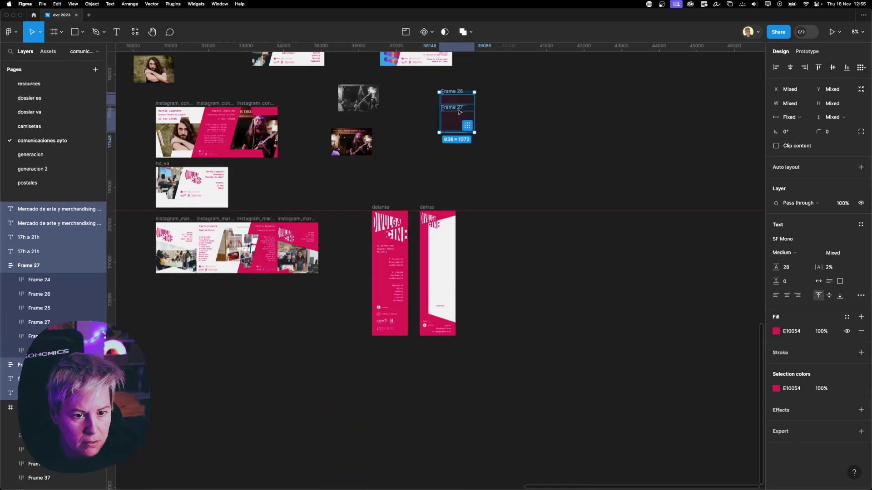
{"action": "left_click_drag", "start_coordinate": [454, 123], "coordinate": [483, 274]}
{"action": "left_click", "coordinate": [512, 275]}
Move the pink Organiza label up near the top of the detras panel
{"action": "scroll", "coordinate": [512, 275], "scroll_direction": "up", "scroll_amount": 5}
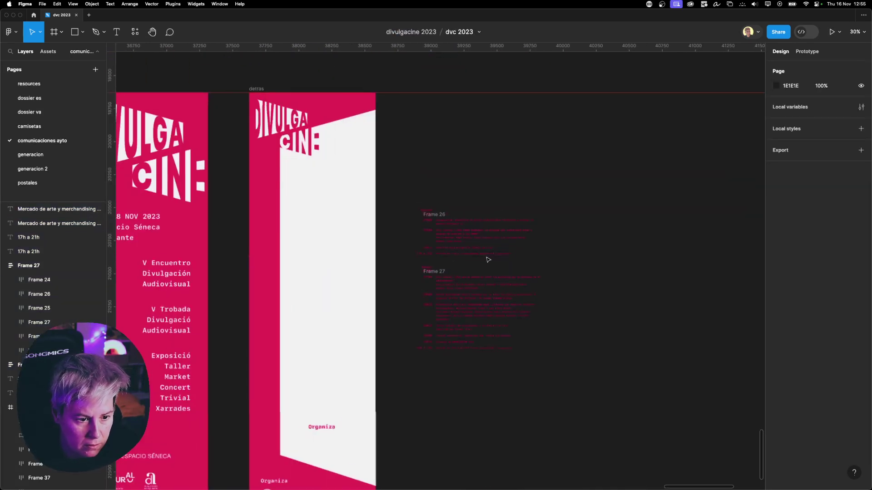
{"action": "scroll", "coordinate": [407, 286], "scroll_direction": "up", "scroll_amount": 3}
{"action": "scroll", "coordinate": [498, 230], "scroll_direction": "up", "scroll_amount": 2}
{"action": "scroll", "coordinate": [489, 219], "scroll_direction": "down", "scroll_amount": 3}
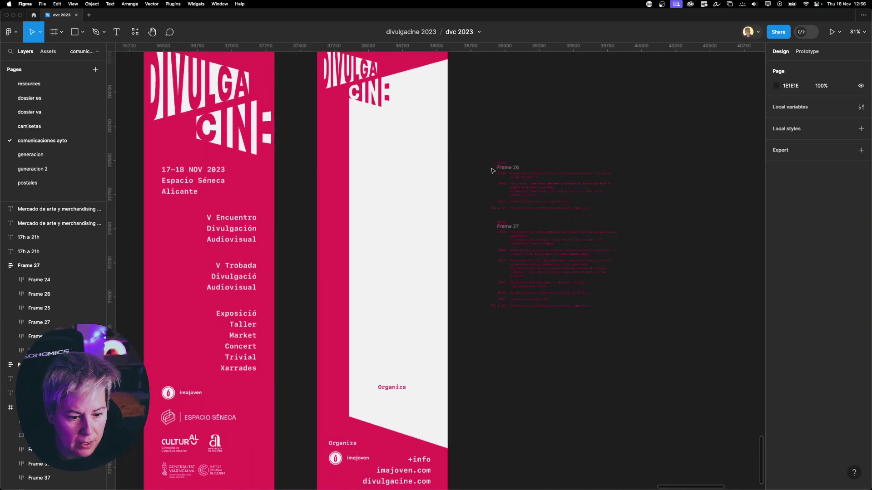
{"action": "left_click_drag", "start_coordinate": [388, 389], "coordinate": [368, 131]}
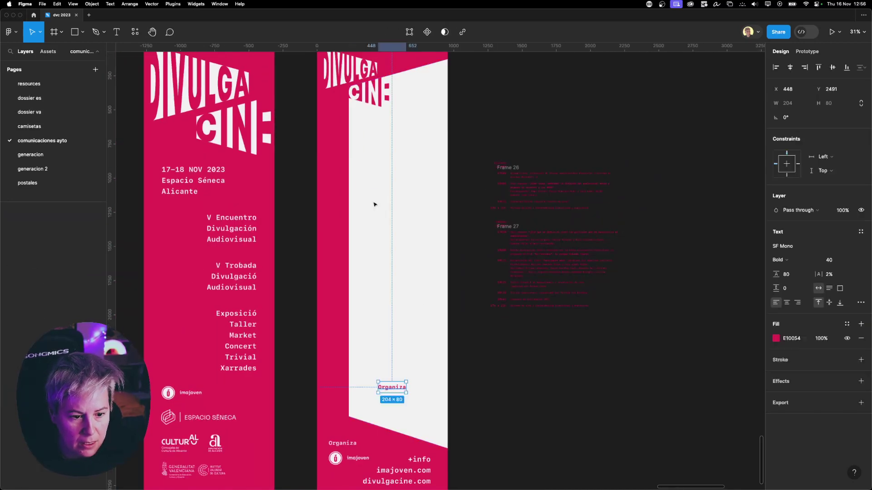
{"action": "scroll", "coordinate": [486, 175], "scroll_direction": "up", "scroll_amount": 3}
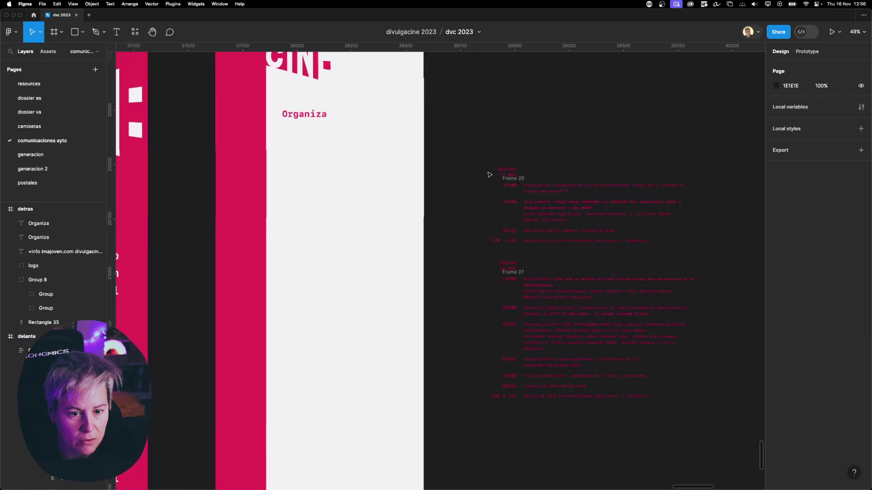
{"action": "scroll", "coordinate": [511, 238], "scroll_direction": "right", "scroll_amount": 5}
{"action": "left_click", "coordinate": [607, 240]}
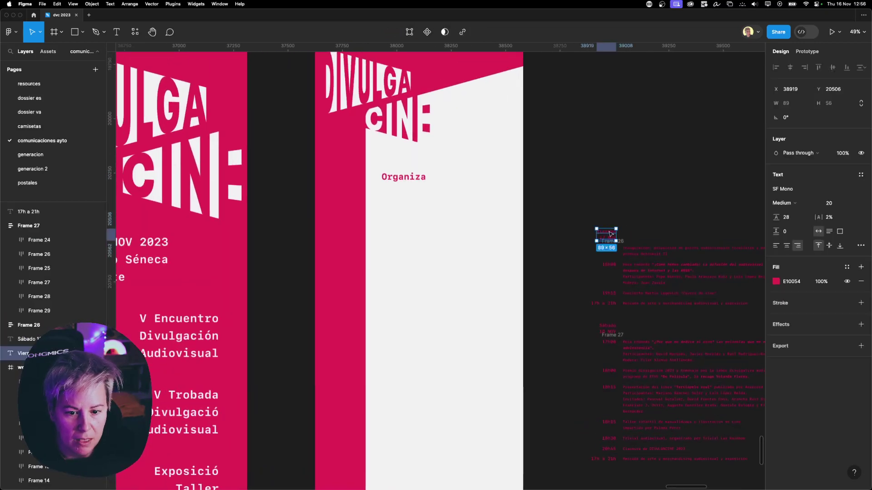
{"action": "key", "text": "ctrl+z"}
{"action": "left_click", "coordinate": [607, 239]}
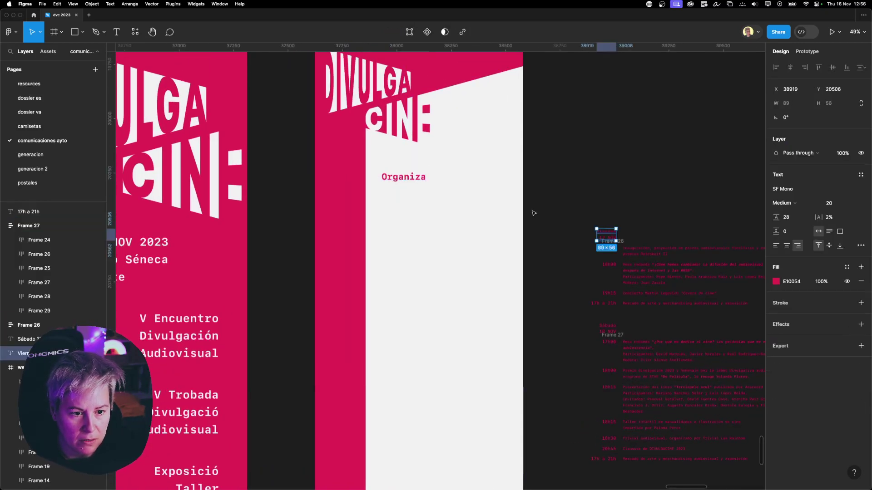
{"action": "key", "text": "ctrl+z"}
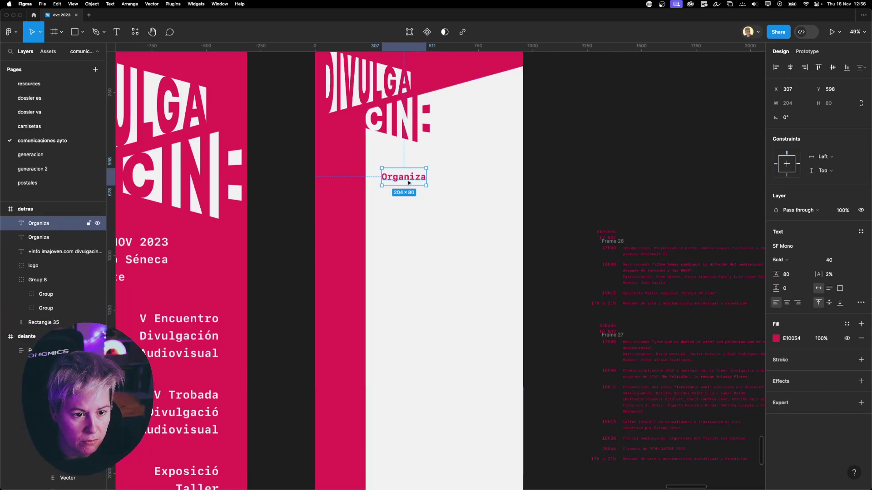
Retype the label as 'Viernes 17 NOV' and add a copy to its left in F0F0F0 reading '17'
{"action": "double_click", "coordinate": [409, 183]}
{"action": "type", "text": "Vier"}
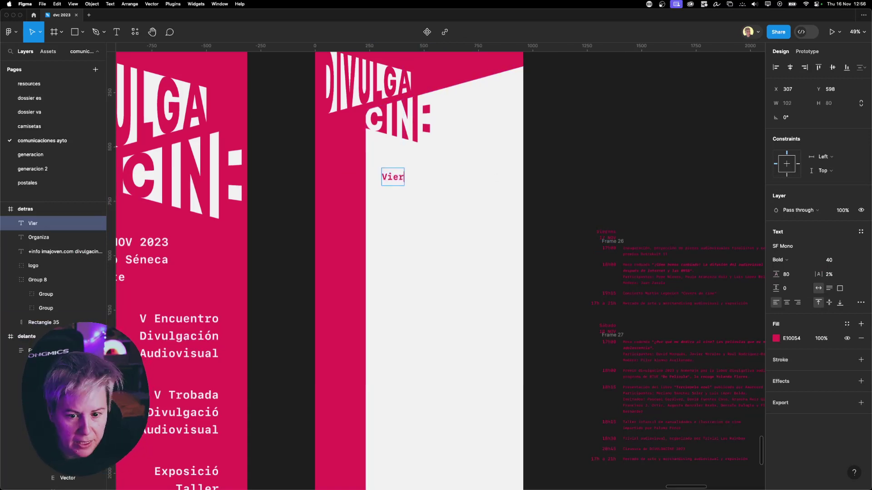
{"action": "type", "text": "nes 17 NOV"}
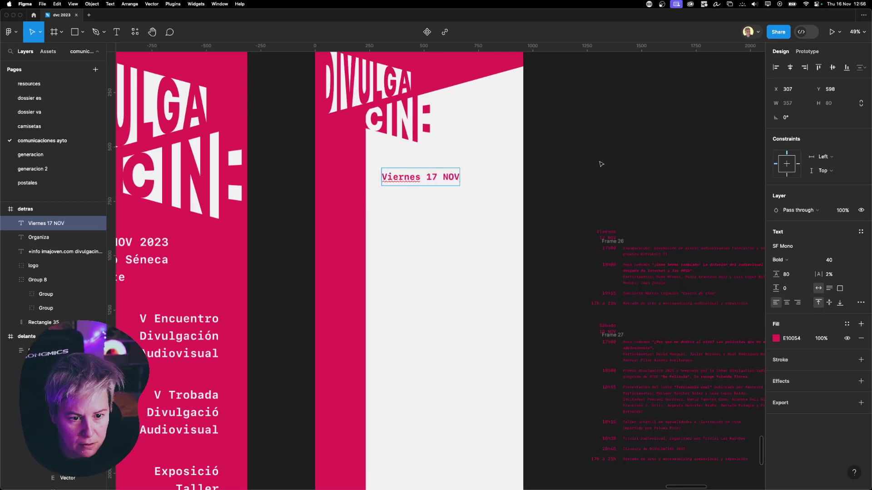
{"action": "key", "text": "Escape"}
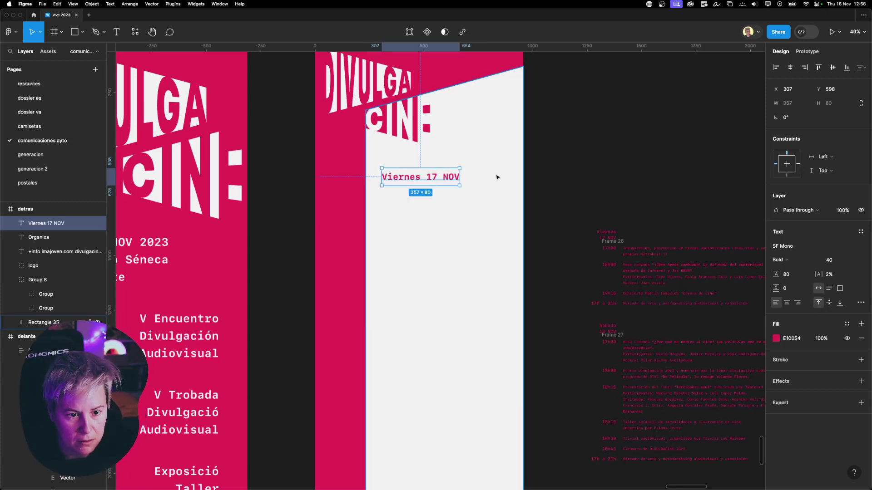
{"action": "left_click_drag", "start_coordinate": [436, 182], "coordinate": [372, 207]}
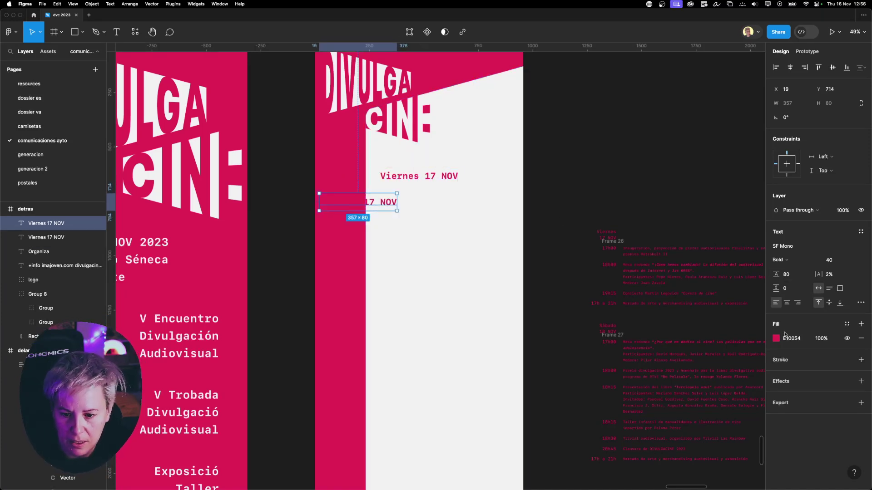
{"action": "left_click", "coordinate": [775, 339]}
{"action": "left_click", "coordinate": [681, 443]}
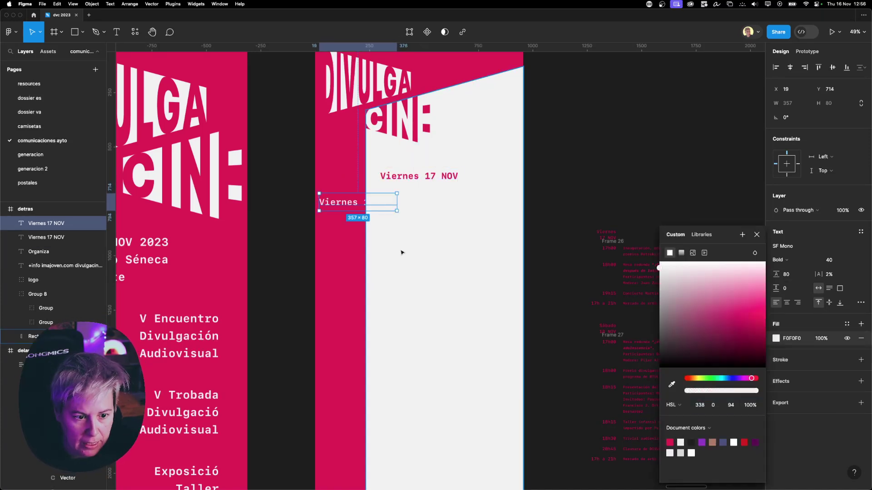
{"action": "double_click", "coordinate": [344, 203]}
{"action": "type", "text": "17h"}
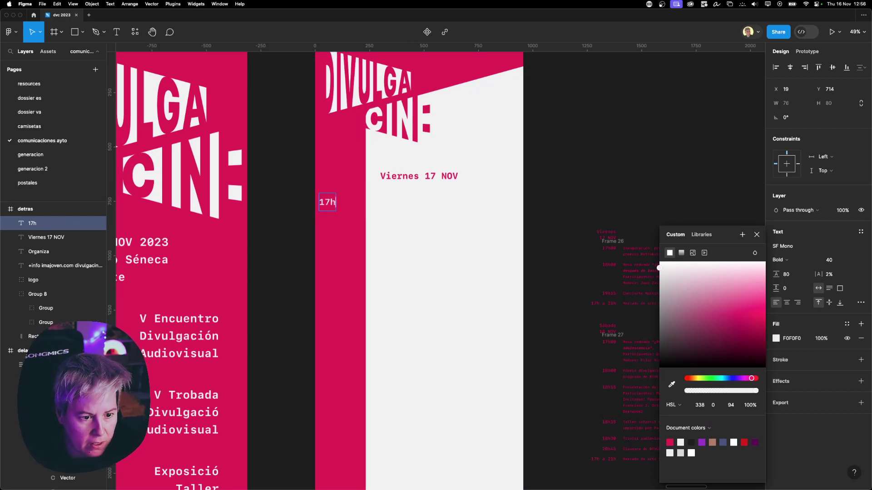
{"action": "key", "text": "Escape"}
Place the 17h label on the pink strip and bring the first 17h00 schedule row beside it
{"action": "left_click_drag", "start_coordinate": [333, 207], "coordinate": [349, 207]}
{"action": "left_click", "coordinate": [419, 207]}
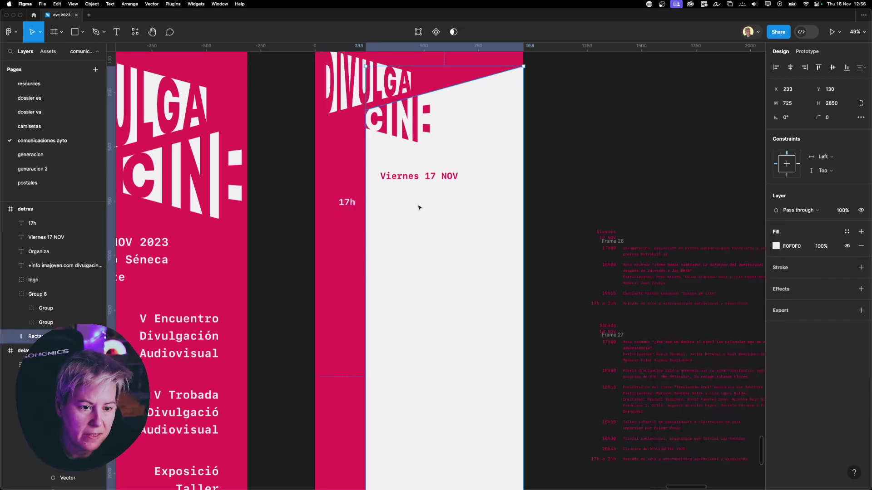
{"action": "left_click", "coordinate": [643, 253]}
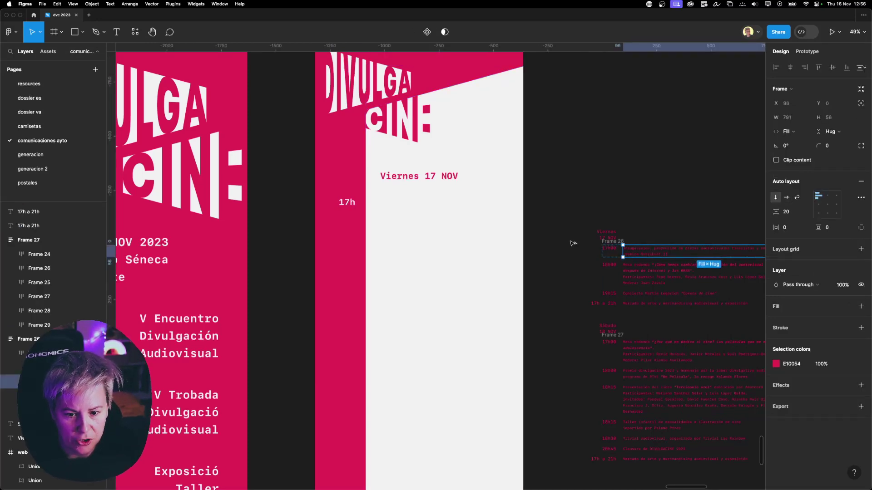
{"action": "left_click_drag", "start_coordinate": [670, 254], "coordinate": [426, 208]}
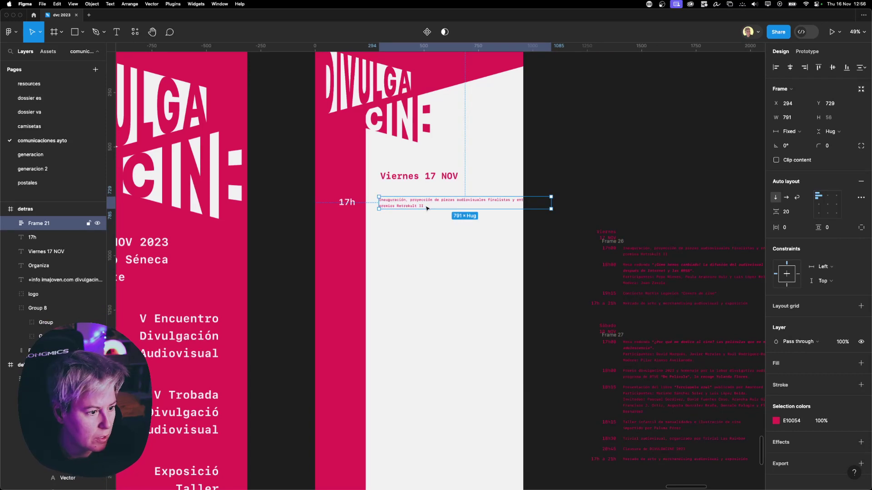
Ungroup the row to its description and style it Bold, size 28, line spacing 40
{"action": "key", "text": "shift+super+g"}
{"action": "type", "text": "28"}
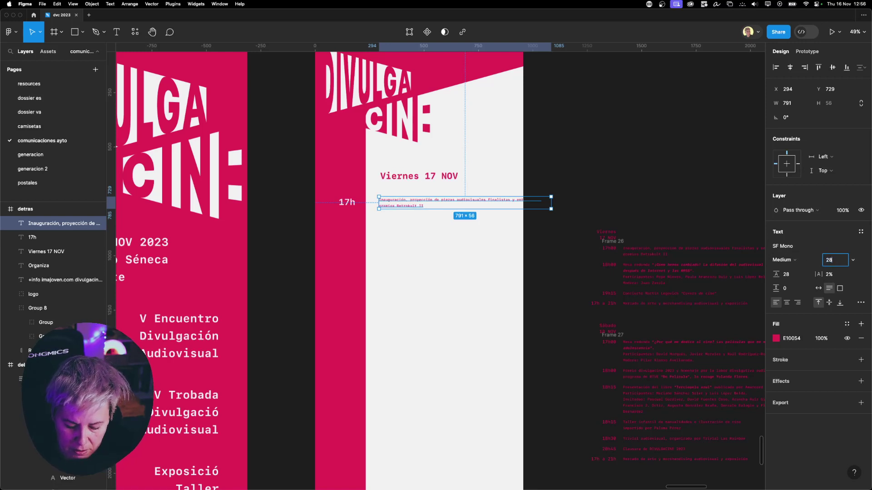
{"action": "key", "text": "Return"}
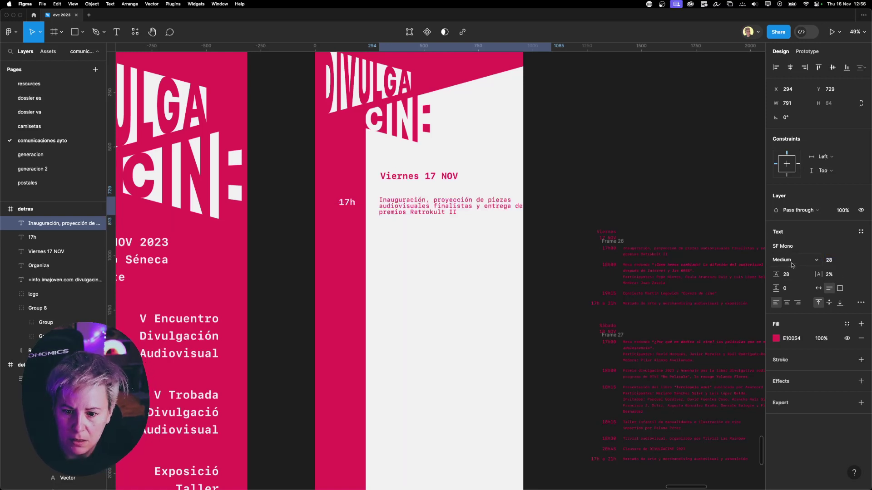
{"action": "left_click", "coordinate": [793, 266]}
{"action": "left_click", "coordinate": [791, 285]}
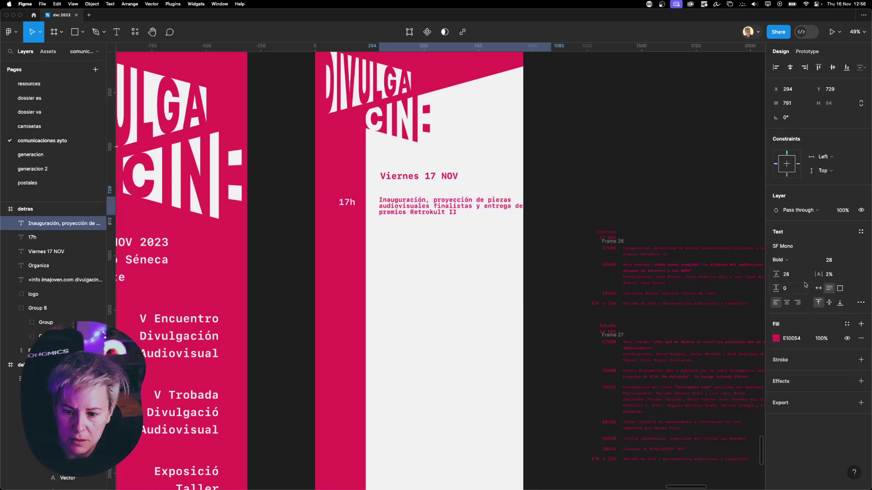
{"action": "left_click", "coordinate": [794, 277]}
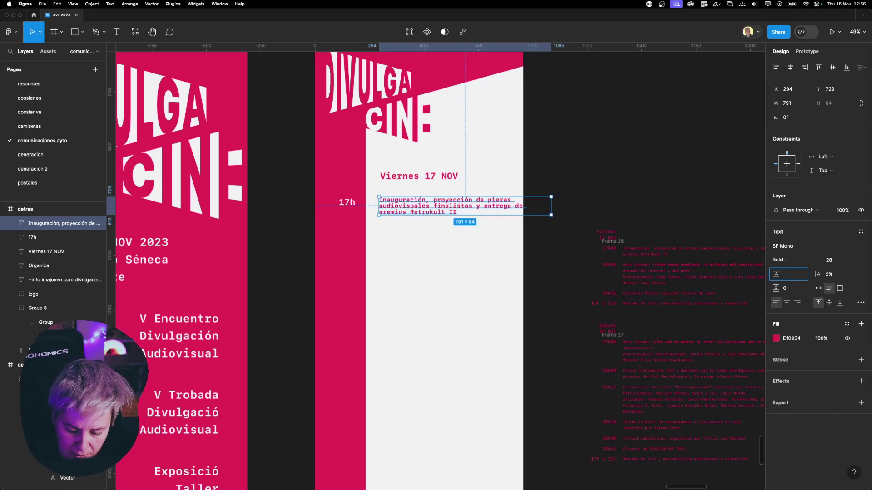
{"action": "type", "text": "36"}
{"action": "key", "text": "Return"}
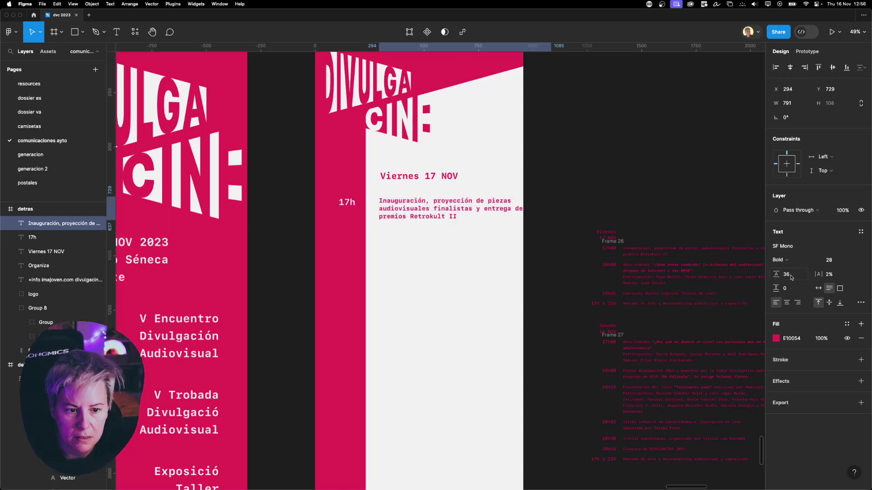
{"action": "left_click", "coordinate": [796, 276]}
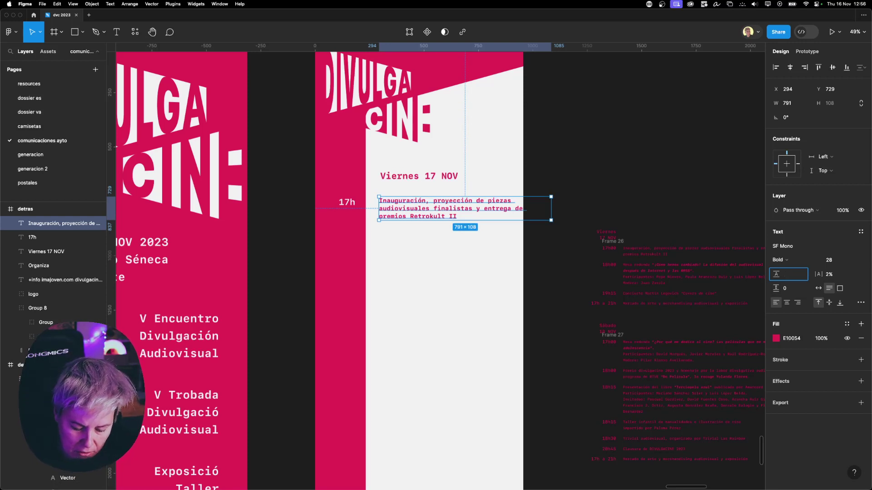
{"action": "type", "text": "40"}
{"action": "key", "text": "Return"}
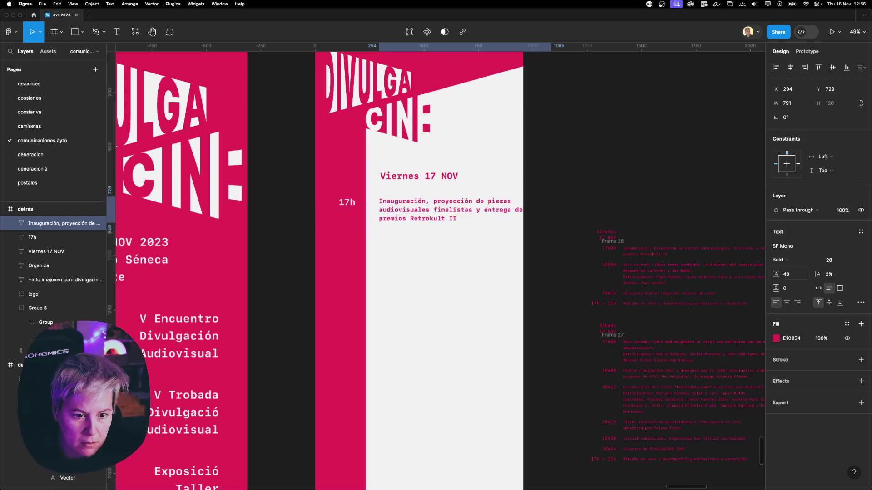
Narrow the Inauguración description to three lines and align it with the 17h label
{"action": "left_click", "coordinate": [698, 201]}
{"action": "left_click", "coordinate": [502, 209]}
{"action": "left_click", "coordinate": [540, 213]}
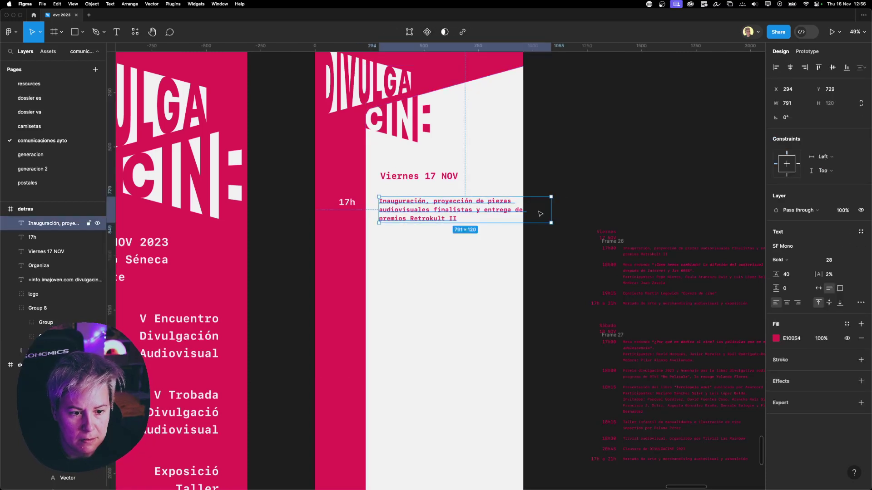
{"action": "left_click_drag", "start_coordinate": [549, 206], "coordinate": [514, 205]}
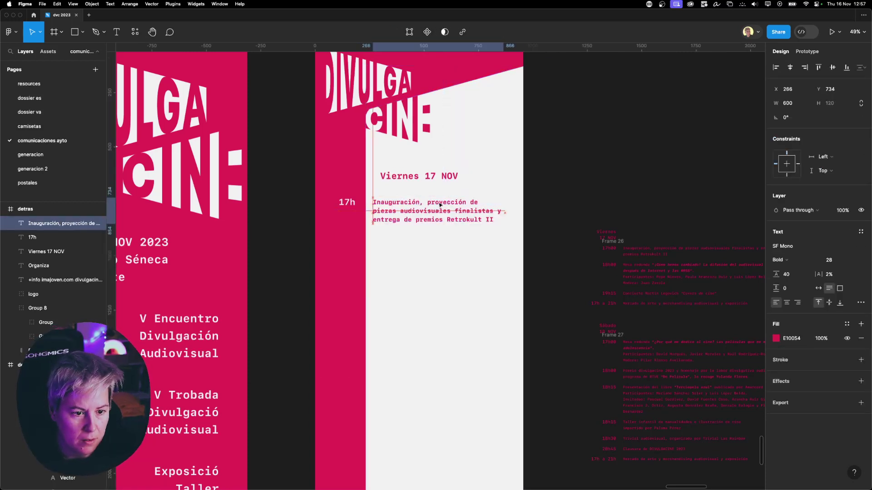
{"action": "left_click_drag", "start_coordinate": [444, 206], "coordinate": [446, 202]}
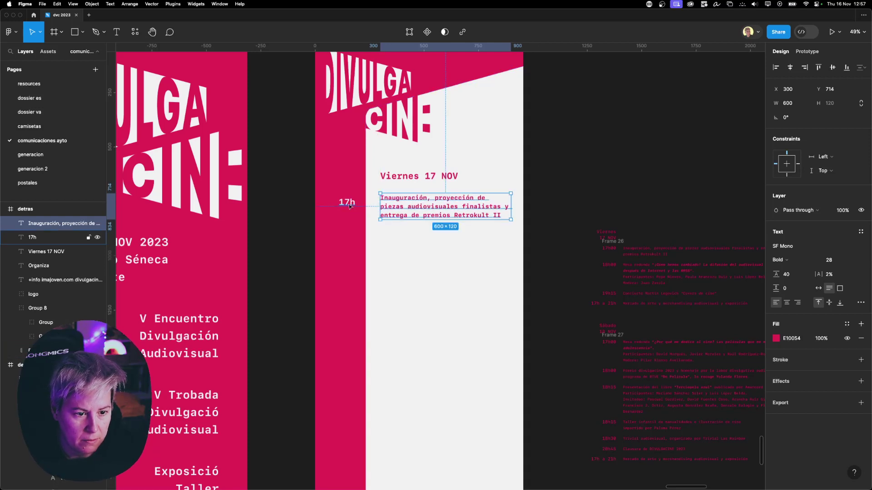
{"action": "left_click_drag", "start_coordinate": [350, 206], "coordinate": [347, 201]}
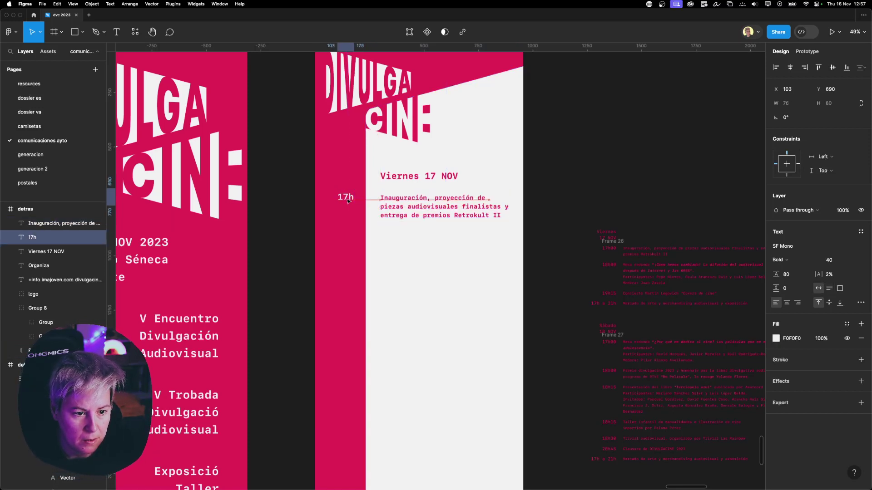
{"action": "left_click", "coordinate": [401, 203]}
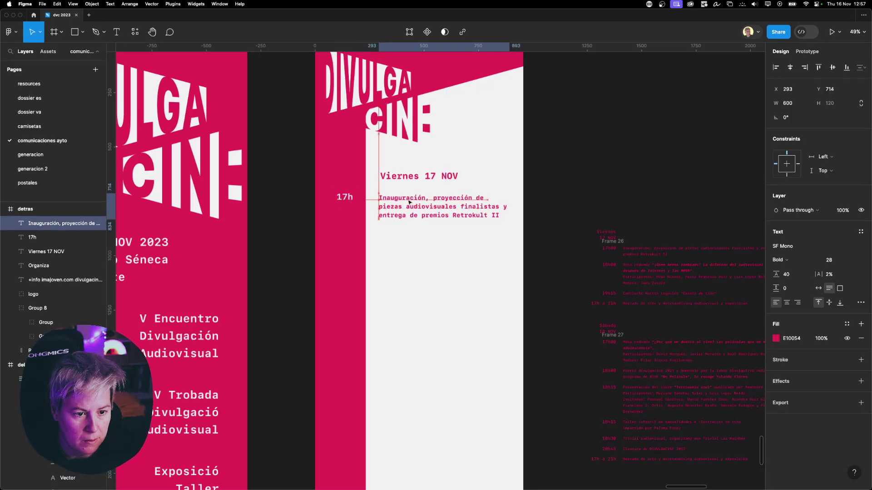
{"action": "left_click_drag", "start_coordinate": [410, 202], "coordinate": [408, 201]}
{"action": "left_click", "coordinate": [342, 198]}
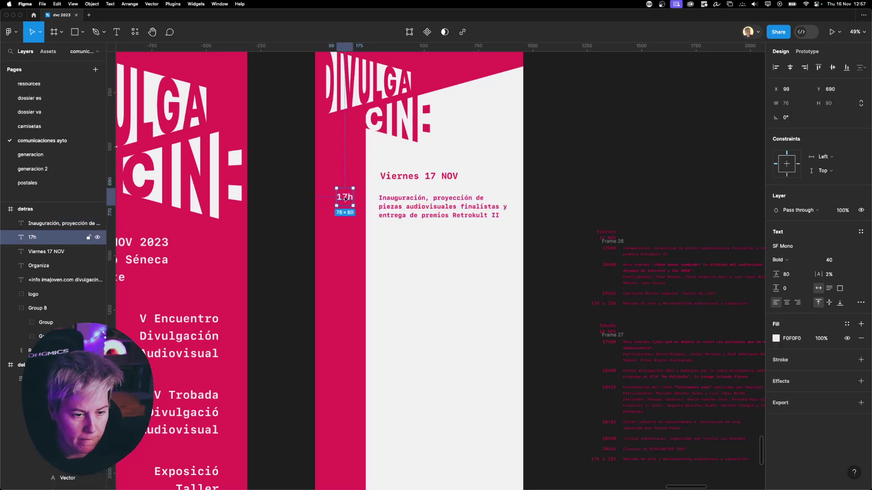
Alt-drag copies of the 17h label and Inauguración description below as a second entry
{"action": "left_click_drag", "start_coordinate": [345, 199], "coordinate": [345, 233]}
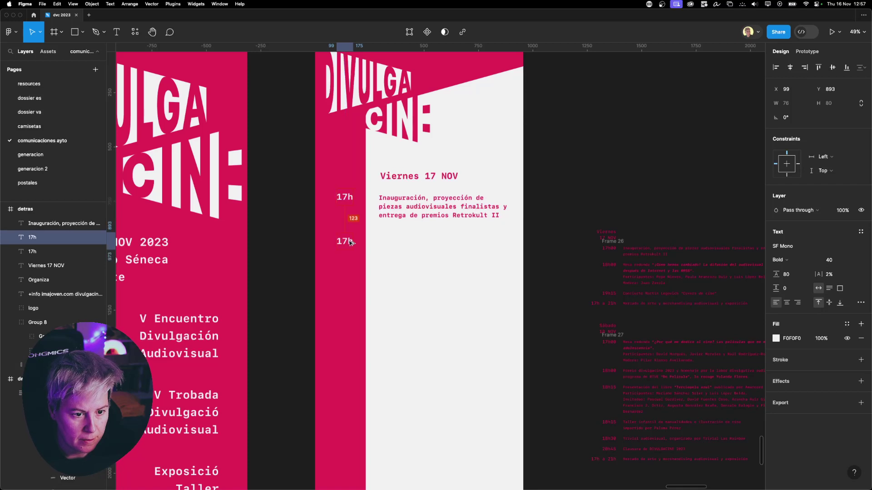
{"action": "left_click", "coordinate": [408, 206]}
{"action": "left_click_drag", "start_coordinate": [408, 206], "coordinate": [405, 241]}
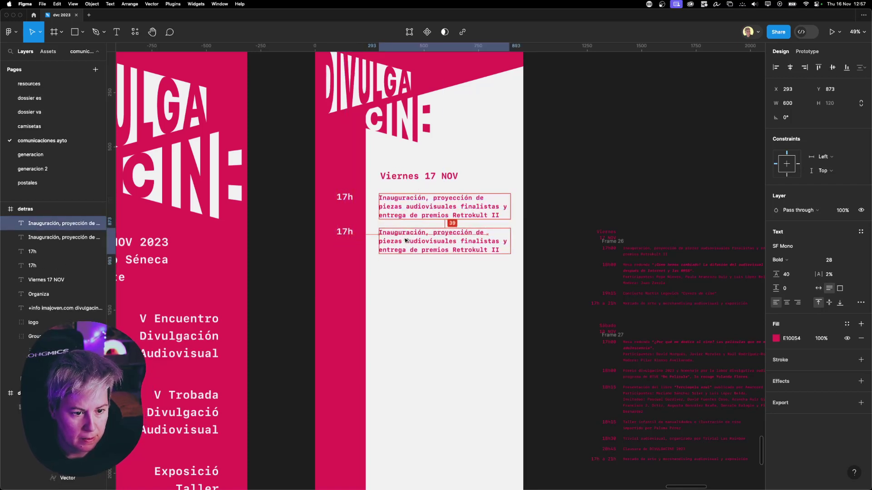
Replace the copied description with the Mesa redonda round-table text, keeping its Bold 28 style
{"action": "left_click", "coordinate": [564, 179]}
{"action": "scroll", "coordinate": [559, 191], "scroll_direction": "down", "scroll_amount": 5}
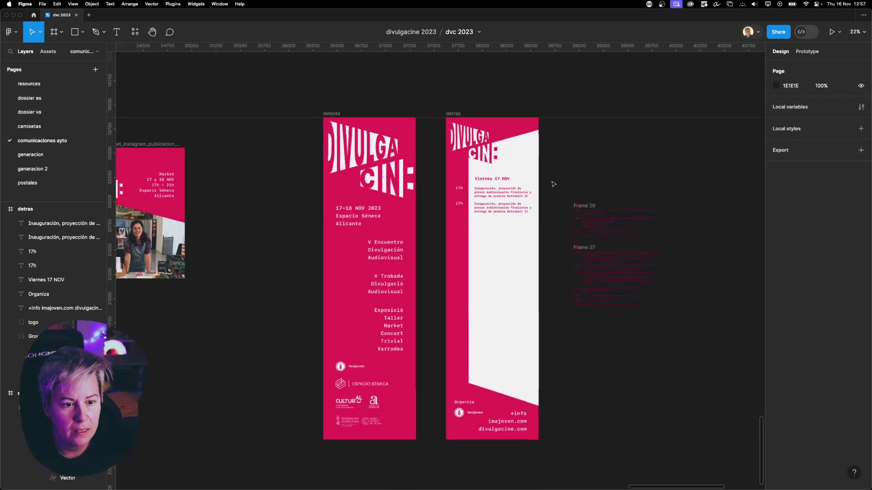
{"action": "scroll", "coordinate": [569, 209], "scroll_direction": "up", "scroll_amount": 3}
{"action": "left_click", "coordinate": [613, 230], "text": "super"}
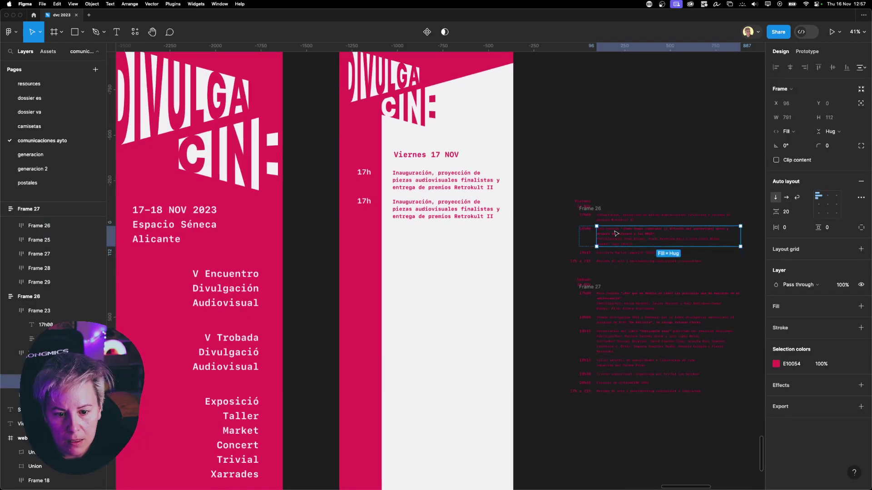
{"action": "double_click", "coordinate": [461, 217]}
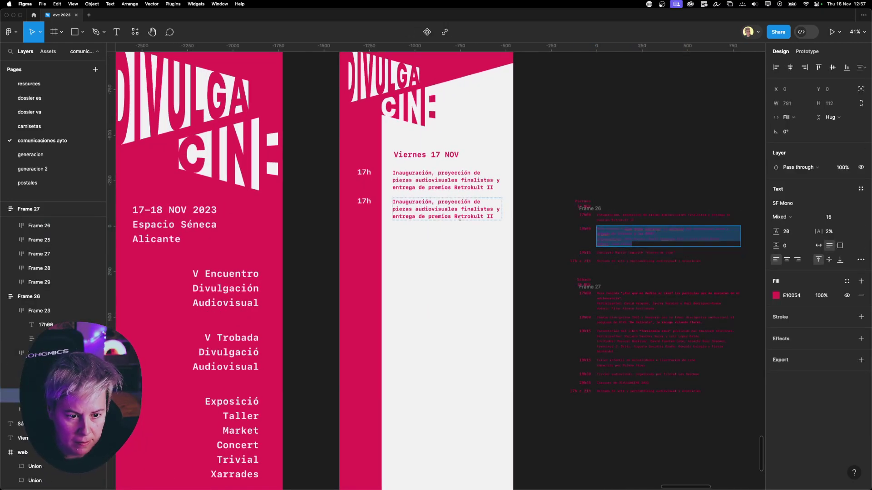
{"action": "key", "text": "super+a"}
{"action": "key", "text": "super+v"}
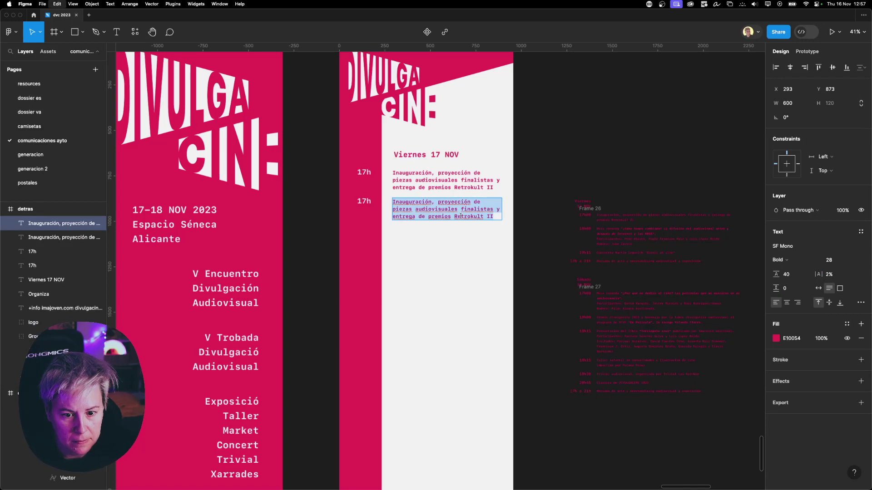
{"action": "key", "text": "super+z"}
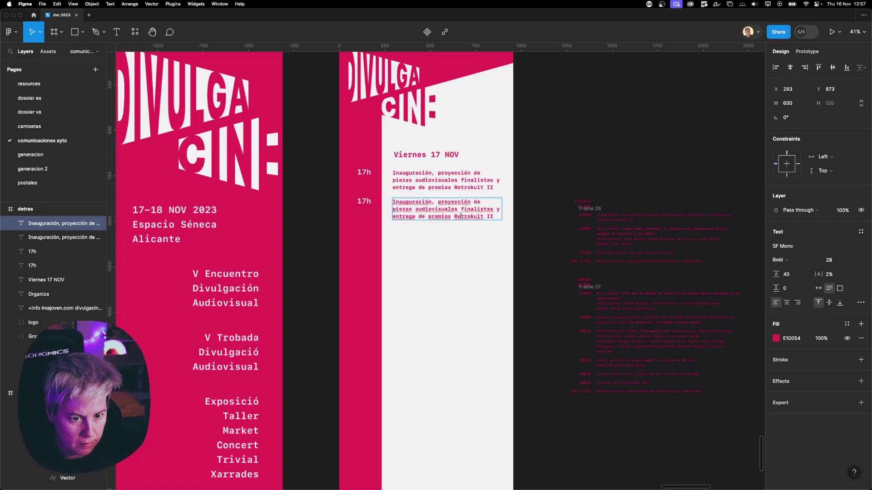
{"action": "double_click", "coordinate": [461, 217]}
{"action": "key", "text": "super+a"}
{"action": "key", "text": "super+alt+shift+v"}
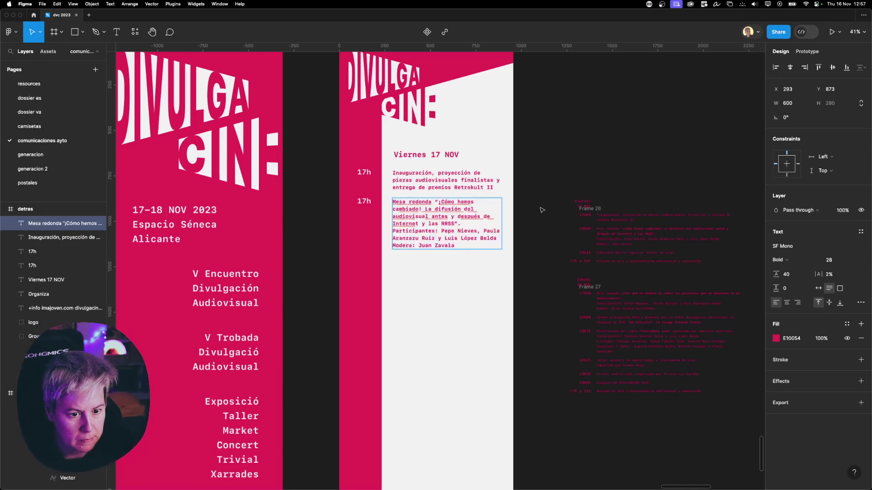
{"action": "left_click", "coordinate": [542, 210]}
Put the quoted title on its own line and add blank lines before Participantes and the moderator
{"action": "scroll", "coordinate": [460, 208], "scroll_direction": "up", "scroll_amount": 3}
{"action": "double_click", "coordinate": [421, 199]}
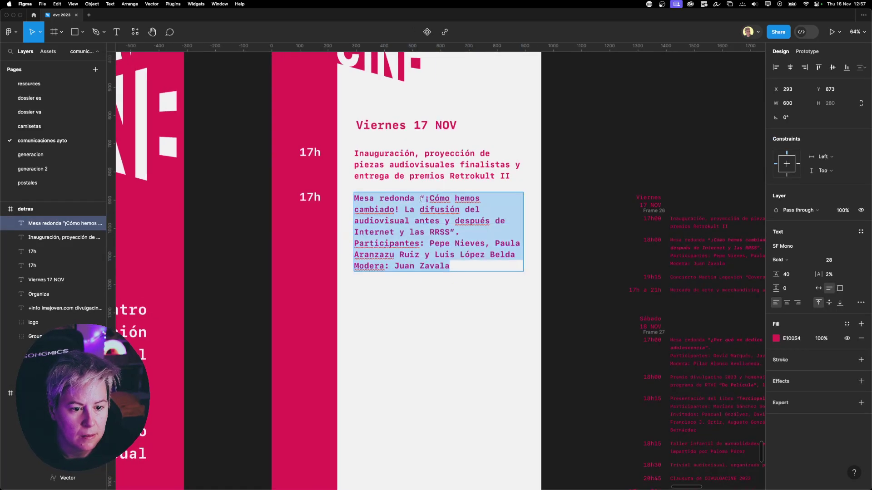
{"action": "left_click", "coordinate": [420, 199]}
{"action": "key", "text": "Return"}
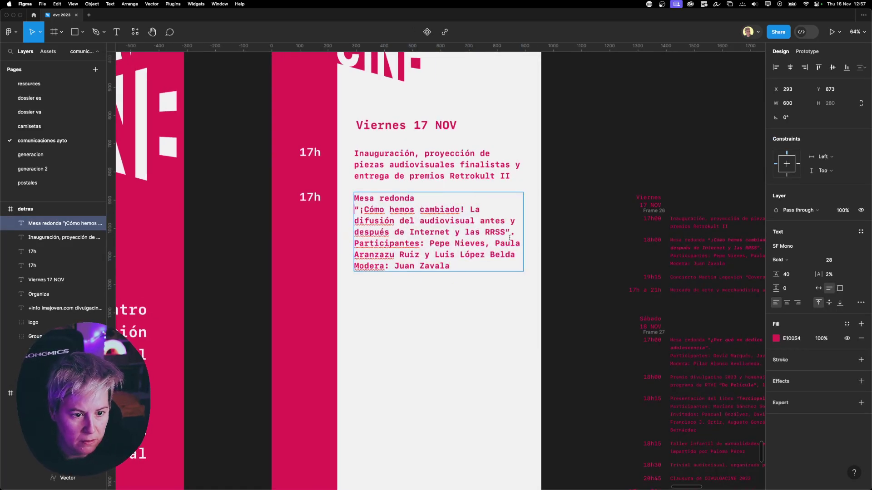
{"action": "key", "text": "BackSpace"}
{"action": "key", "text": "Return"}
{"action": "key", "text": "Return"}
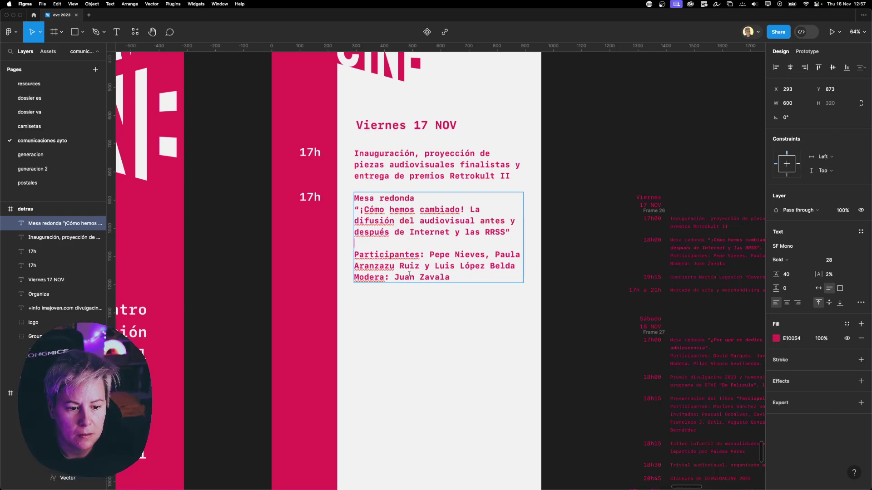
{"action": "left_click", "coordinate": [519, 267]}
{"action": "key", "text": "Return"}
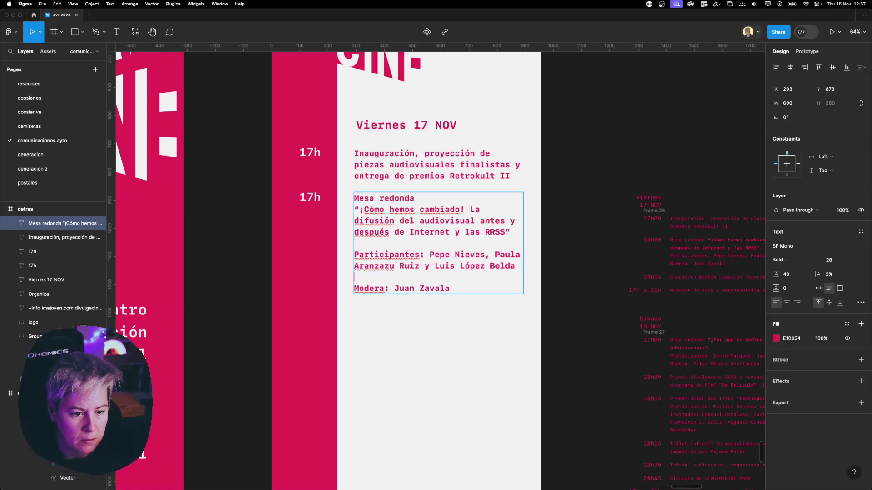
{"action": "left_click", "coordinate": [585, 255]}
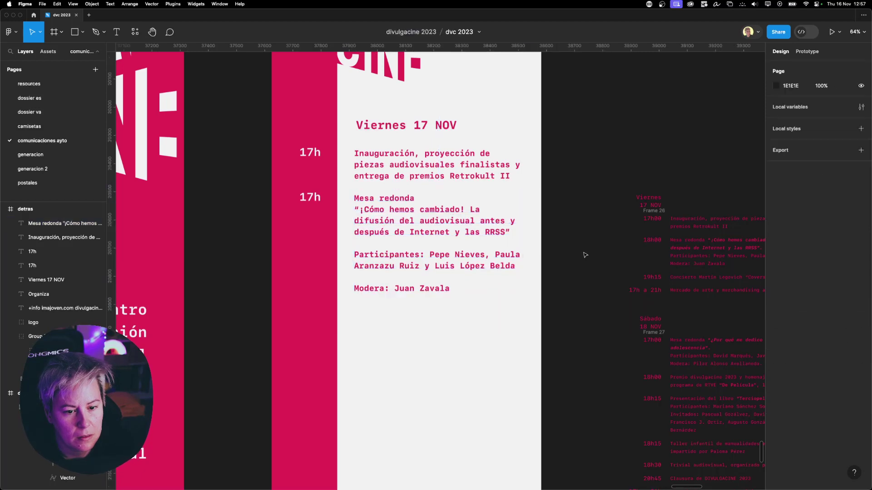
Try splitting the participants onto separate lines, then undo those edits
{"action": "double_click", "coordinate": [499, 259]}
{"action": "left_click", "coordinate": [500, 255]}
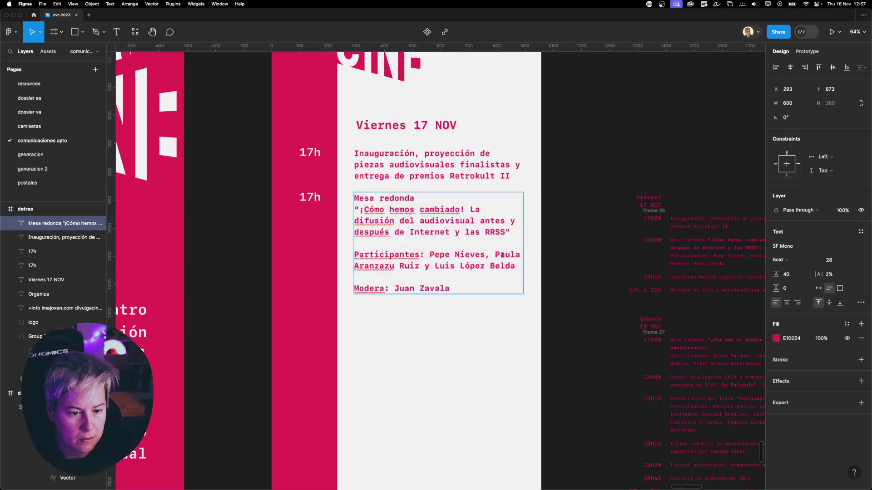
{"action": "key", "text": "Return"}
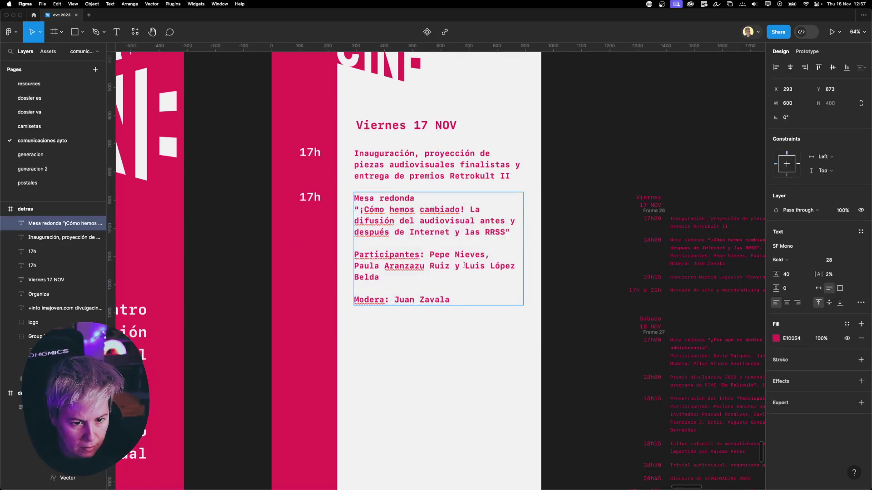
{"action": "left_click_drag", "start_coordinate": [464, 266], "coordinate": [452, 266]}
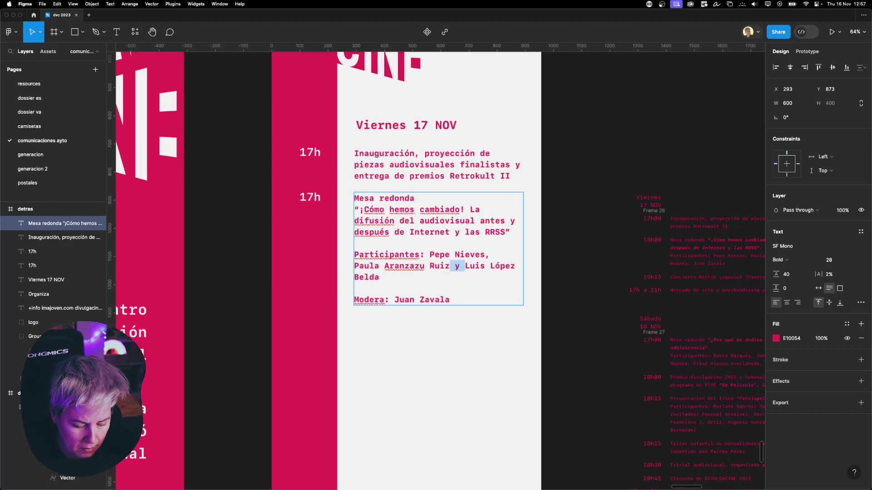
{"action": "type", "text": ","}
{"action": "key", "text": "Return"}
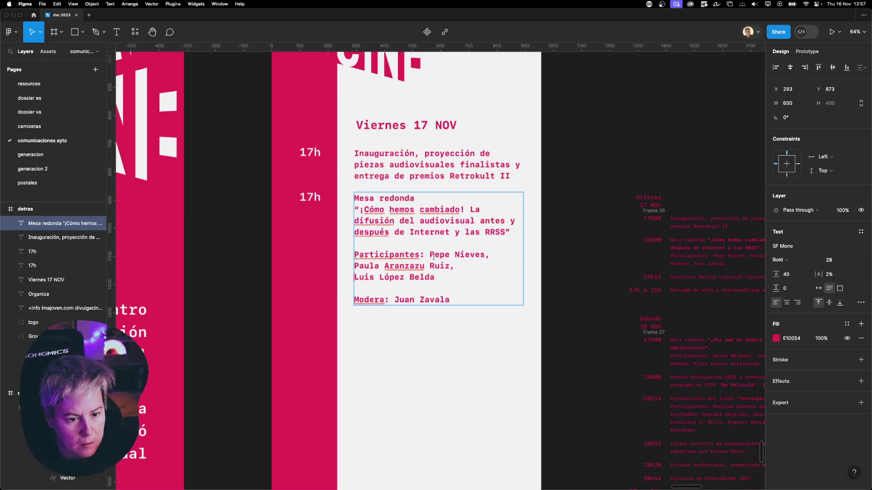
{"action": "left_click", "coordinate": [429, 255]}
{"action": "key", "text": "BackSpace"}
{"action": "key", "text": "super+z"}
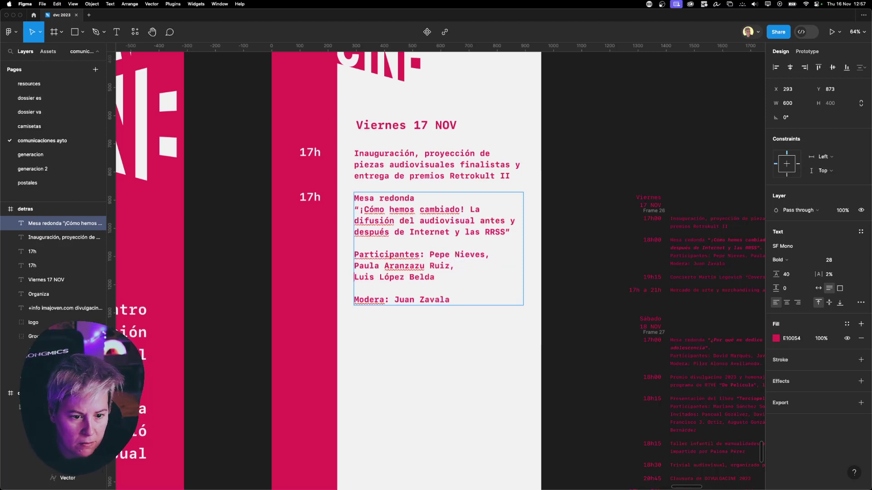
{"action": "key", "text": "super+z"}
{"action": "key", "text": "super+z"}
{"action": "left_click", "coordinate": [469, 264]}
{"action": "key", "text": "Escape"}
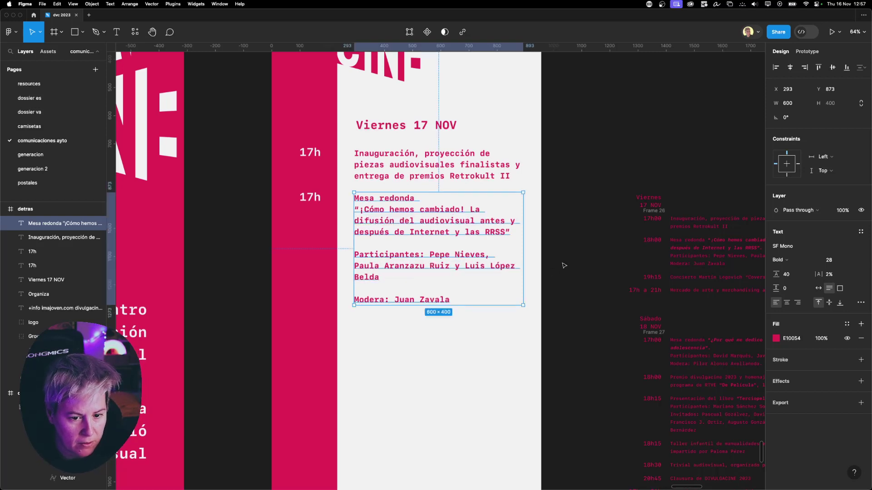
{"action": "key", "text": "Escape"}
Widen the Mesa redonda text box so its lines wrap less
{"action": "left_click", "coordinate": [513, 237]}
{"action": "left_click_drag", "start_coordinate": [524, 236], "coordinate": [529, 235]}
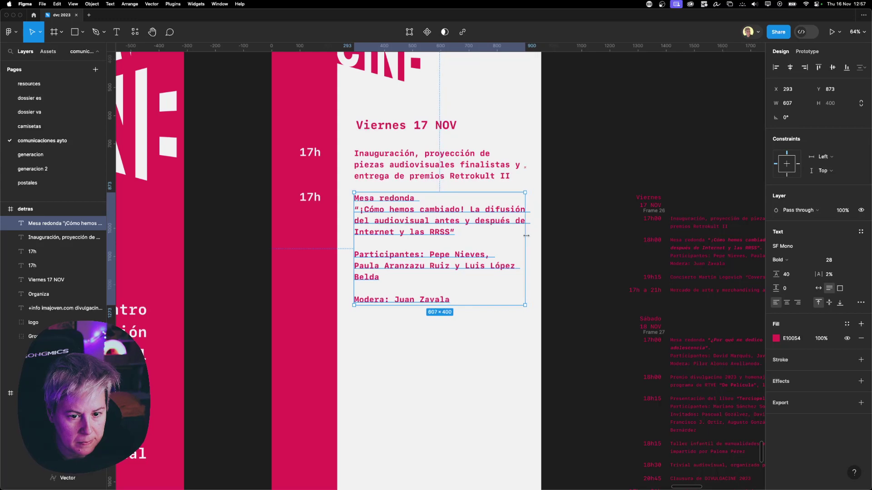
{"action": "left_click", "coordinate": [568, 237]}
{"action": "scroll", "coordinate": [568, 237], "scroll_direction": "down", "scroll_amount": 5}
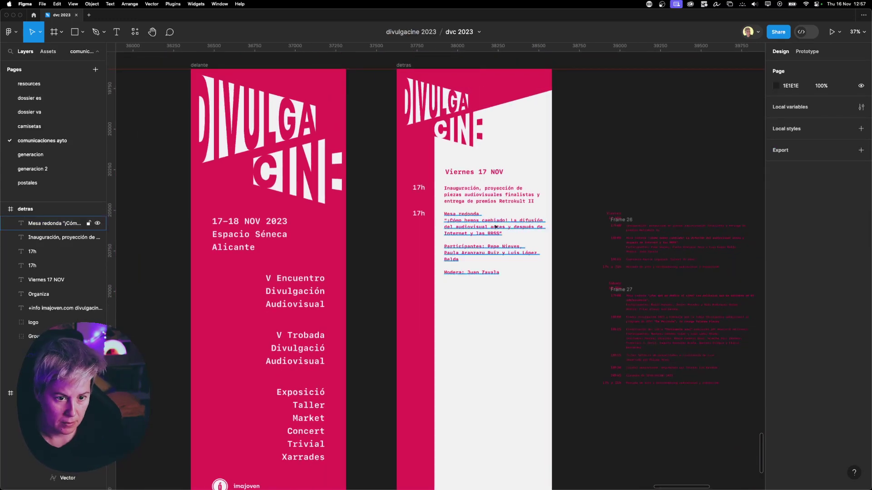
Change the second time label from 17h to 18h
{"action": "left_click", "coordinate": [418, 215]}
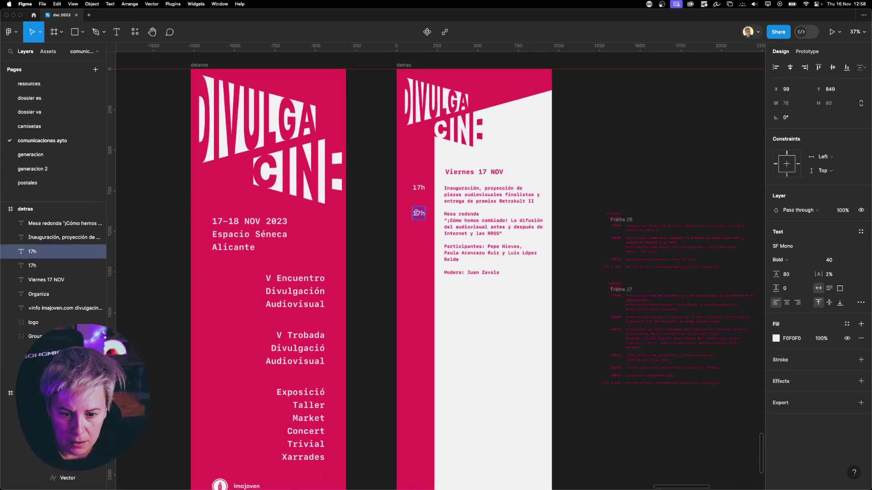
{"action": "scroll", "coordinate": [417, 214], "scroll_direction": "up", "scroll_amount": 3}
{"action": "double_click", "coordinate": [417, 214]}
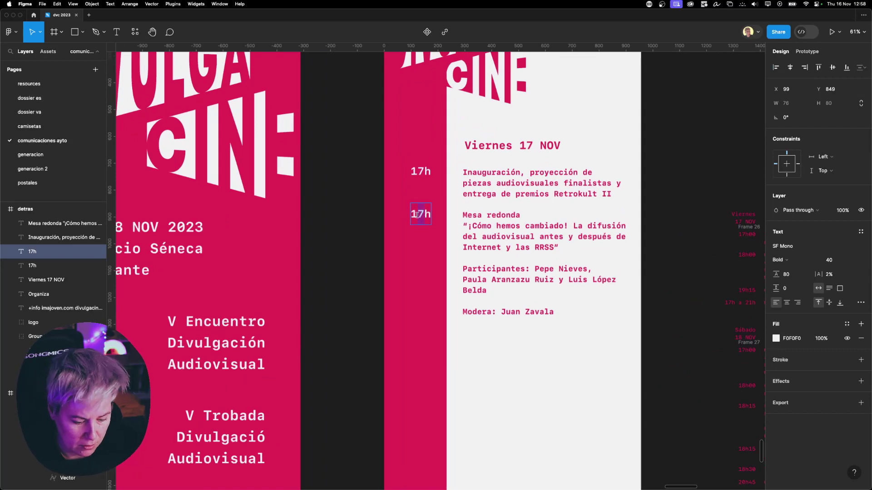
{"action": "type", "text": "18h"}
{"action": "key", "text": "Escape"}
{"action": "key", "text": "Escape"}
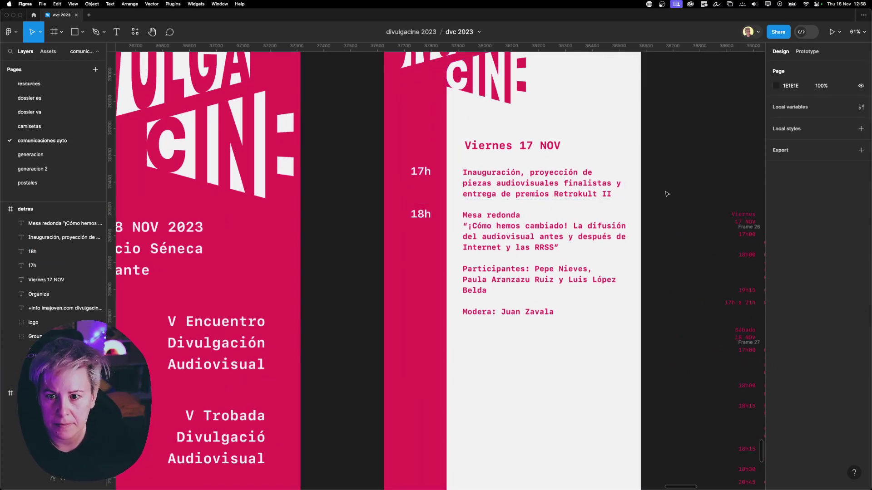
{"action": "left_click", "coordinate": [672, 180]}
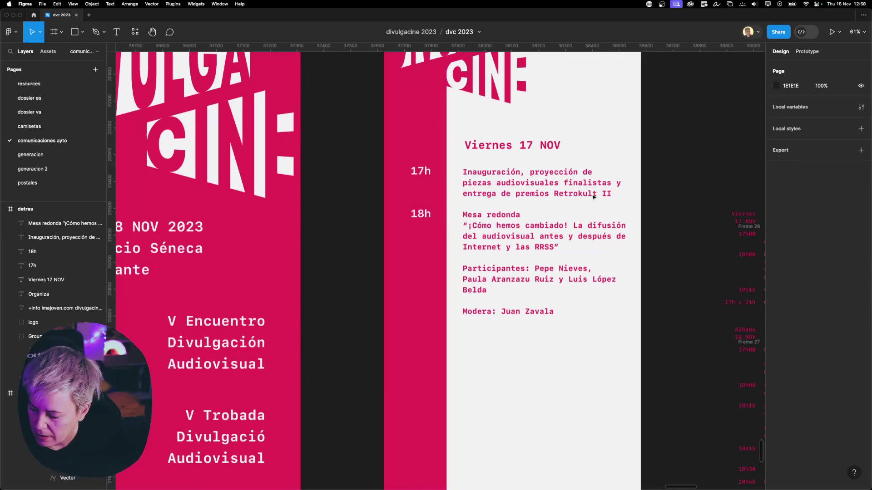
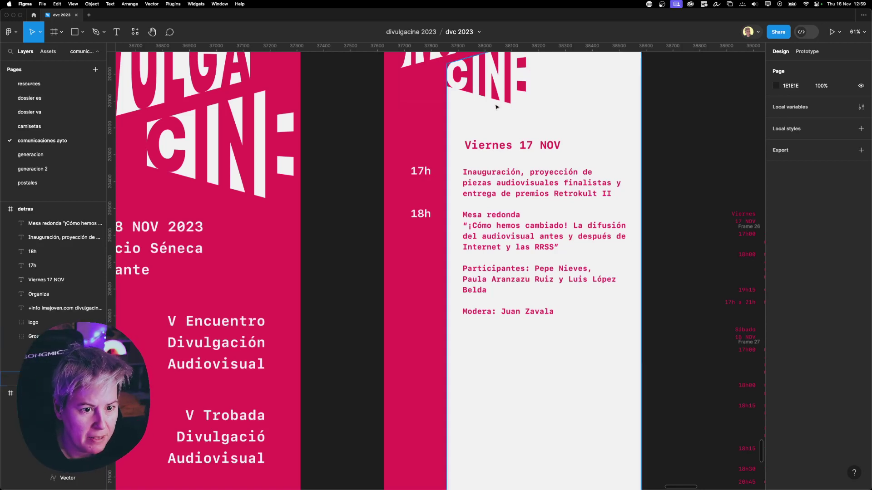
Select the DivulgacineCortes.mp4 download link in the WeTransfer email, then go to Gmail Drafts
{"action": "key", "text": "super+Tab"}
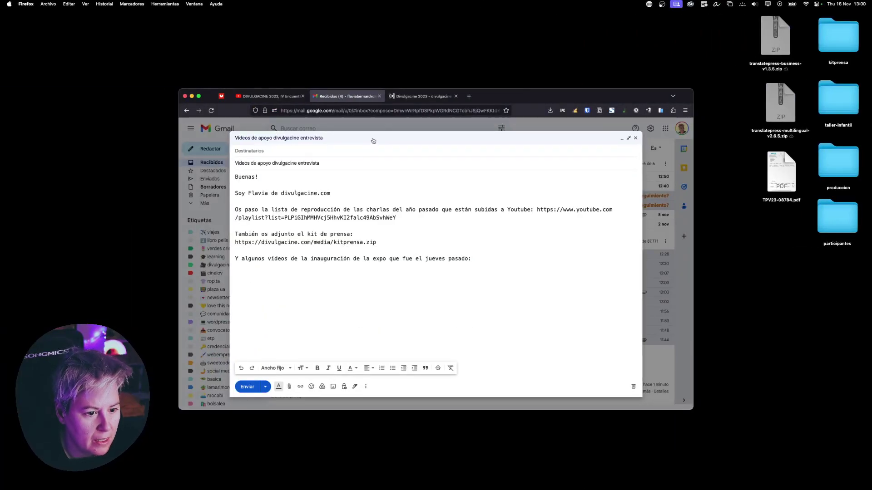
{"action": "left_click", "coordinate": [538, 138]}
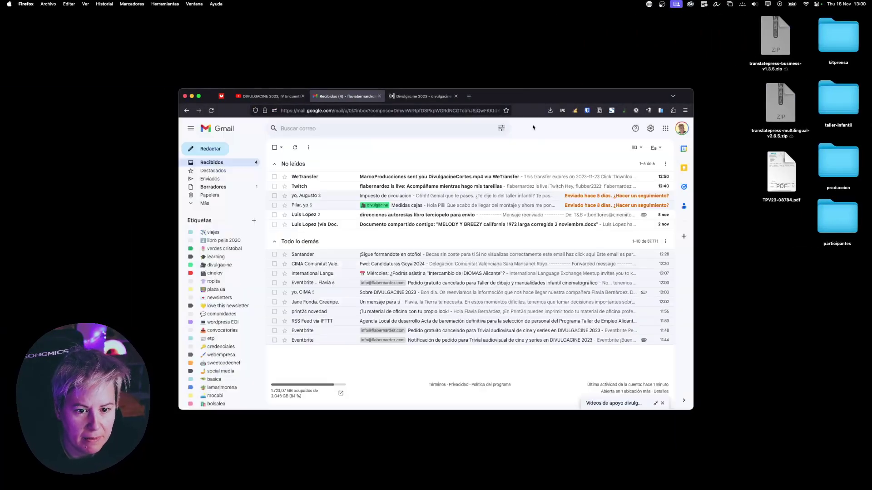
{"action": "left_click", "coordinate": [346, 179]}
{"action": "left_click", "coordinate": [495, 331]}
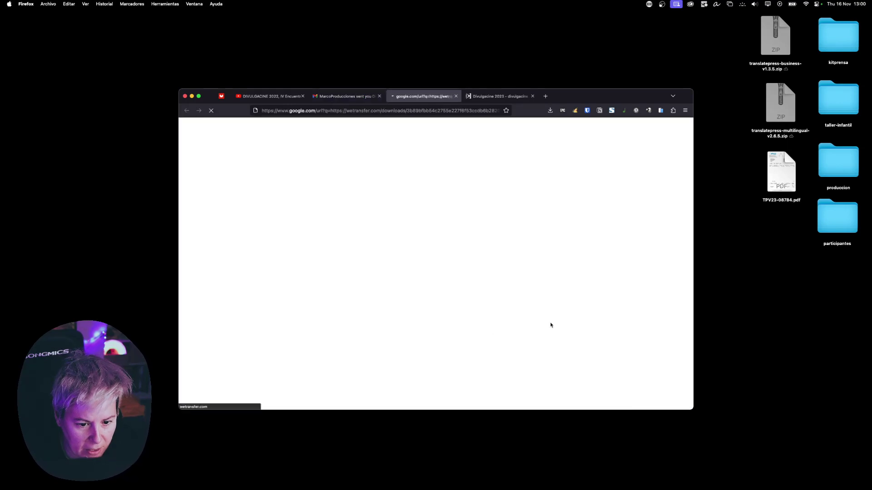
{"action": "key", "text": "ctrl+shift+Tab"}
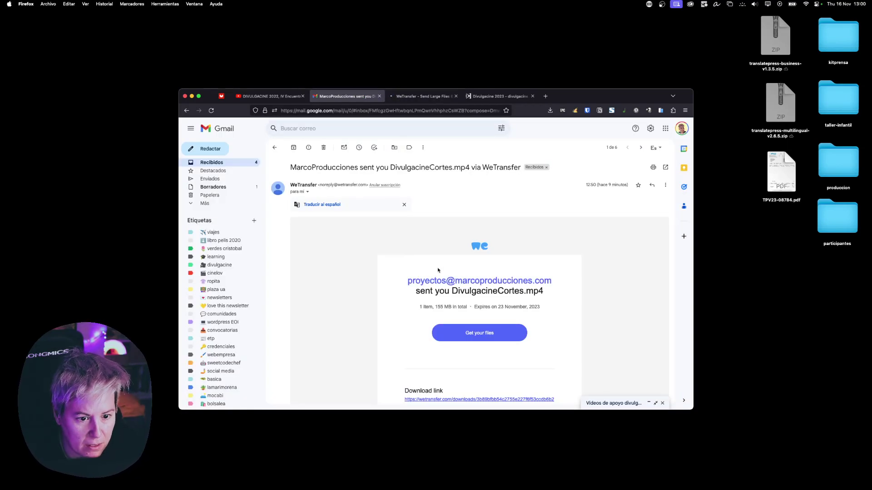
{"action": "scroll", "coordinate": [418, 286], "scroll_direction": "down", "scroll_amount": 3}
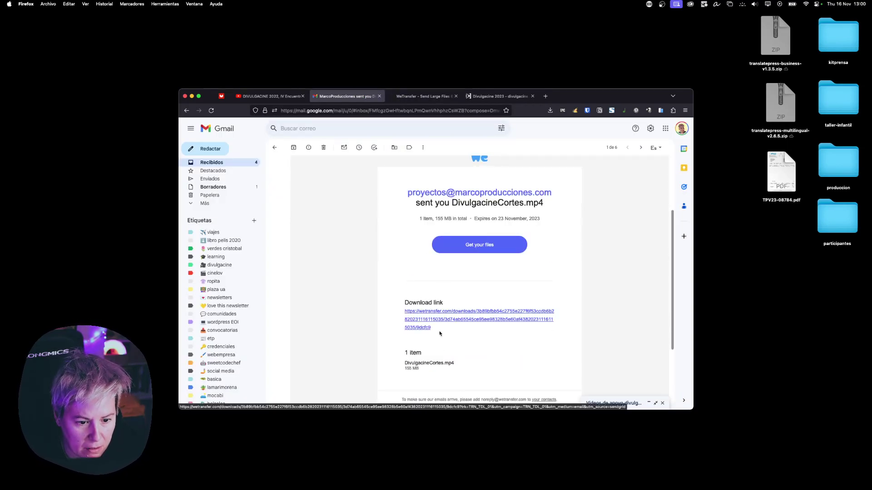
{"action": "left_click_drag", "start_coordinate": [439, 334], "coordinate": [398, 312]}
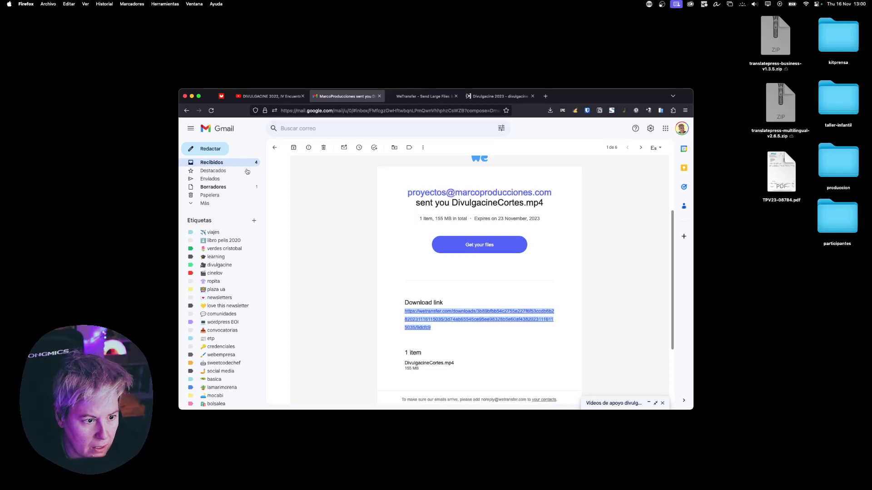
{"action": "left_click", "coordinate": [218, 187]}
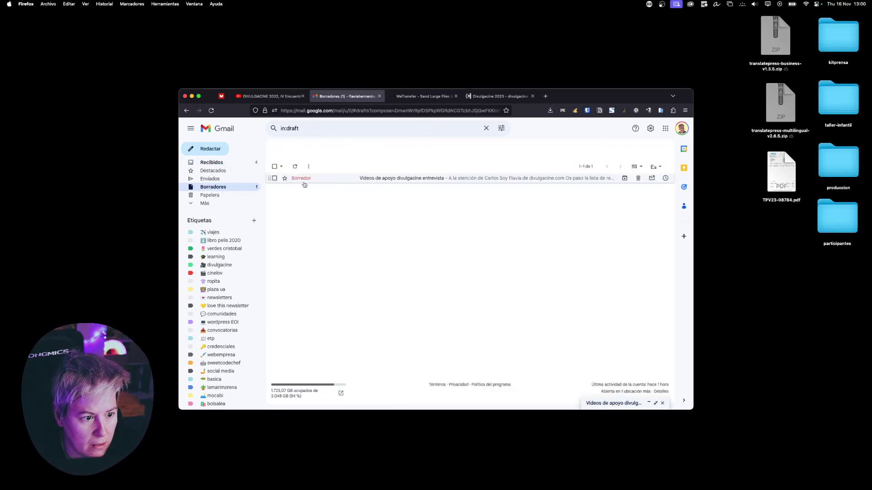
Paste the WeTransfer link below 'jueves pasado:' in the 'Videos de apoyo divulgacine entrevista' draft
{"action": "left_click", "coordinate": [304, 182]}
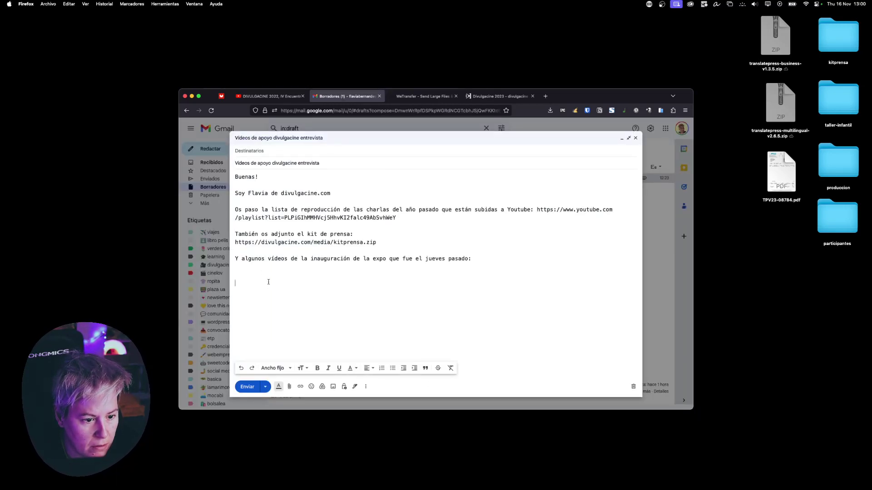
{"action": "key", "text": "super+v"}
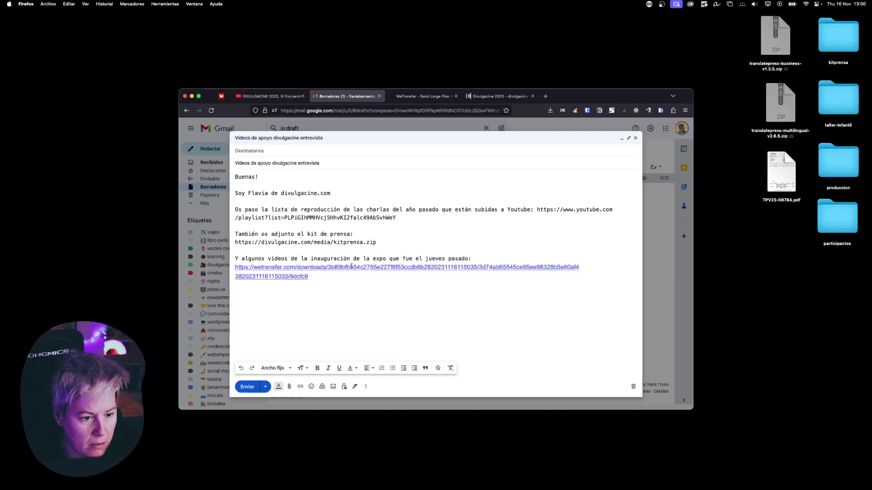
{"action": "key", "text": "Escape"}
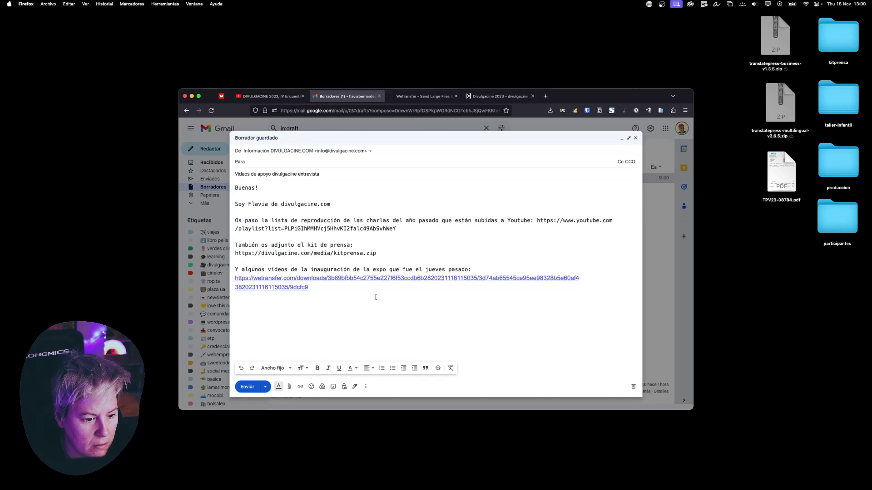
{"action": "left_click", "coordinate": [376, 295]}
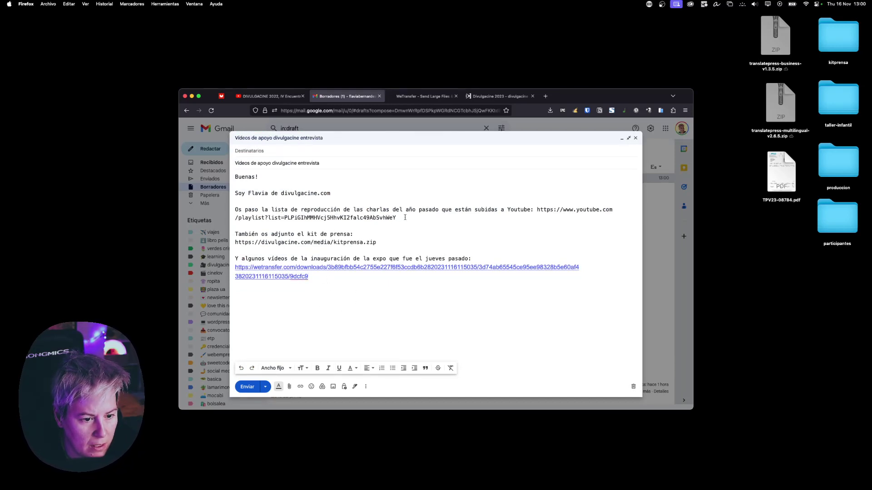
Reload Gmail and reopen the draft to confirm the link was saved, then close it
{"action": "left_click", "coordinate": [213, 112]}
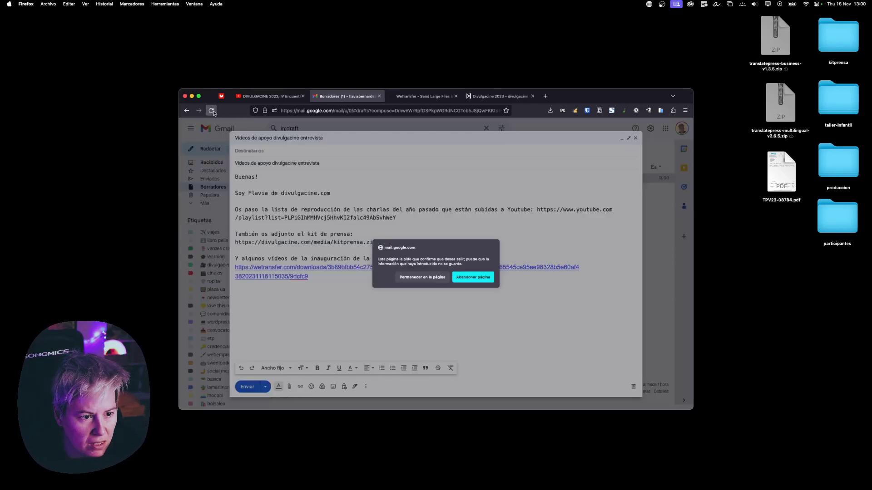
{"action": "left_click", "coordinate": [422, 277]}
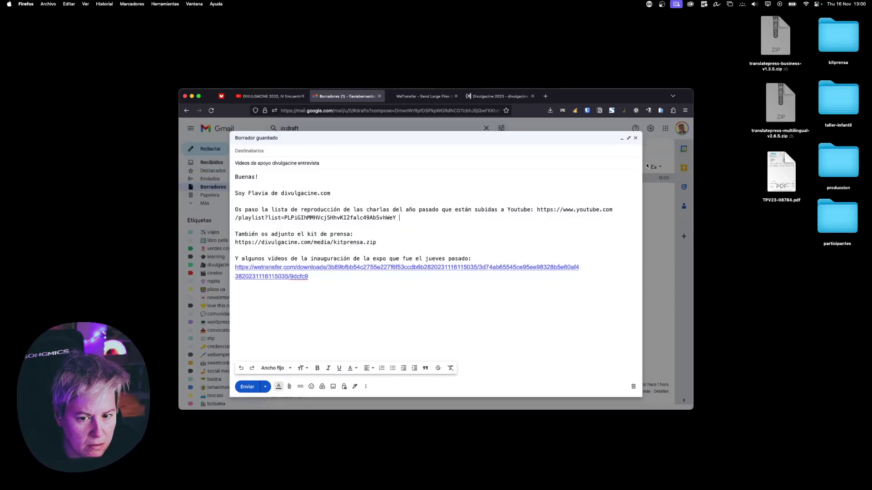
{"action": "left_click", "coordinate": [647, 166]}
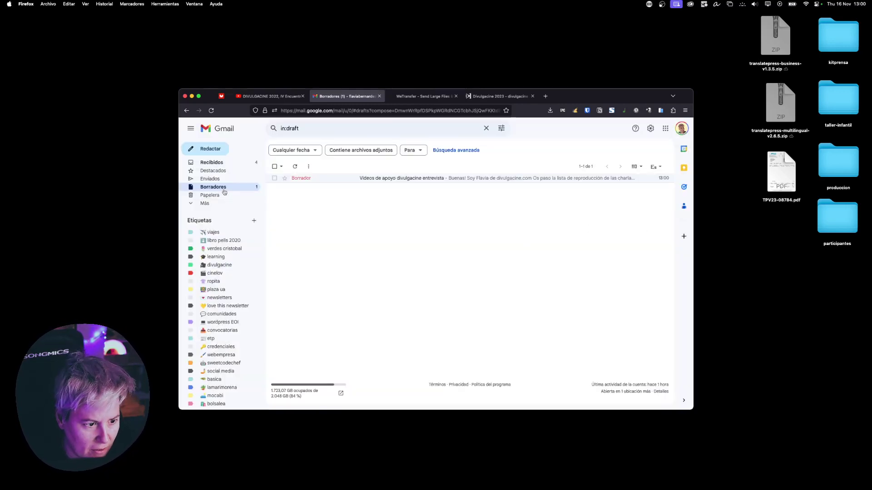
{"action": "left_click", "coordinate": [327, 178]}
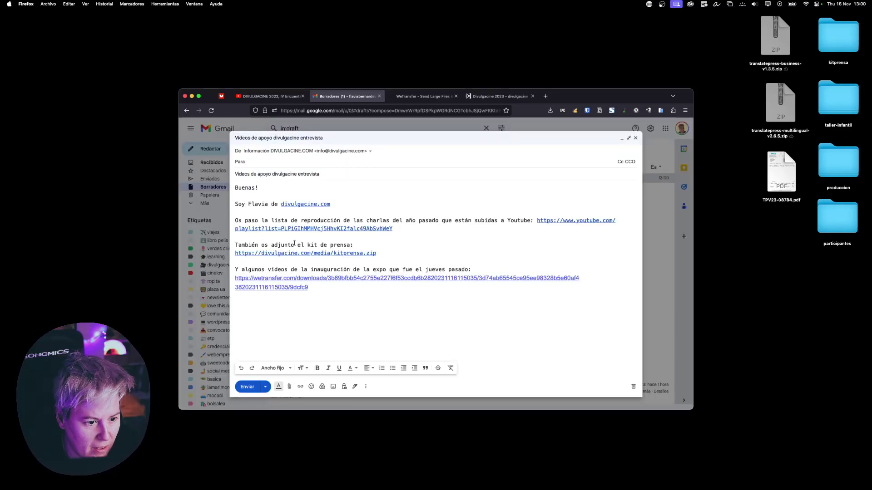
{"action": "left_click", "coordinate": [319, 286]}
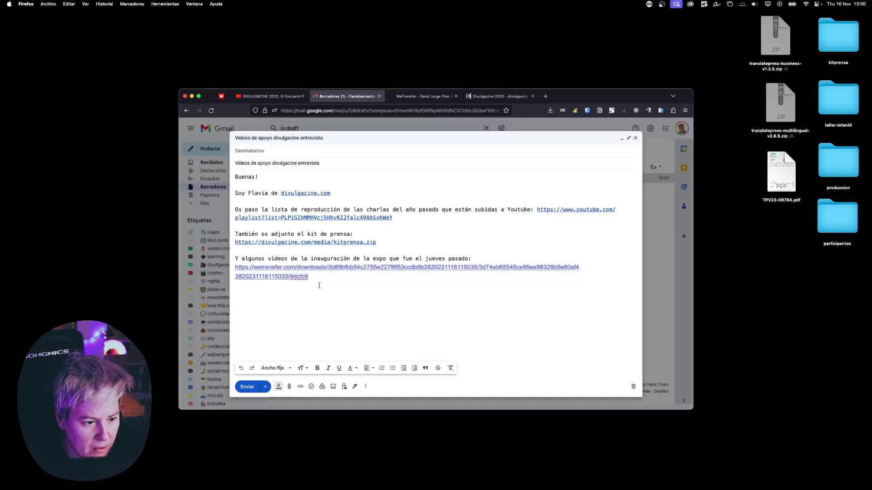
{"action": "left_click", "coordinate": [659, 323]}
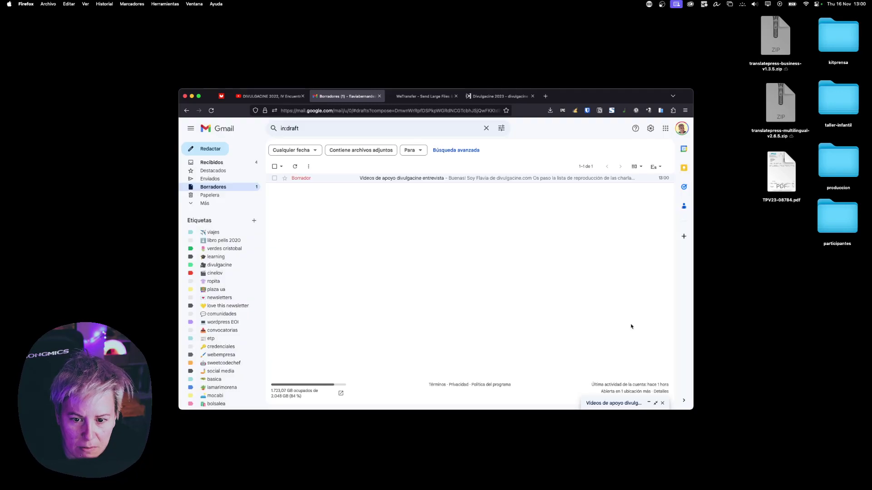
{"action": "key", "text": "ctrl+Up"}
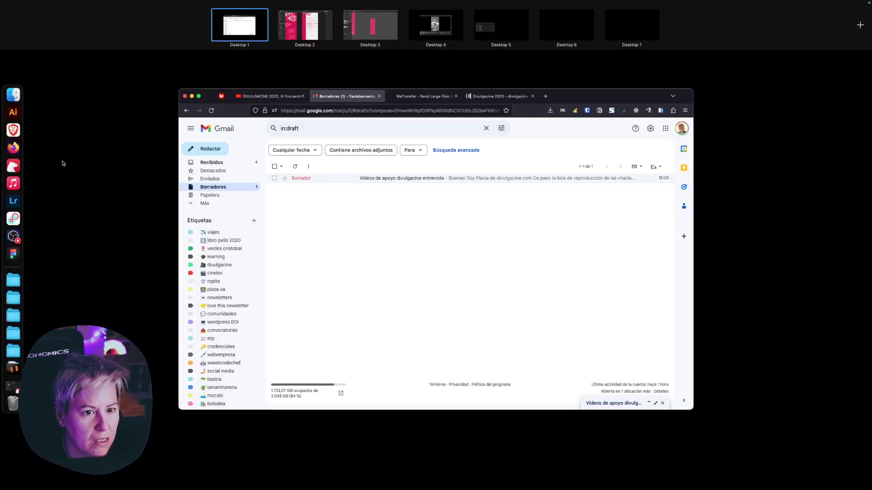
Close the Lightroom video preview on Desktop 4 and return to the empty desktop
{"action": "left_click", "coordinate": [417, 45]}
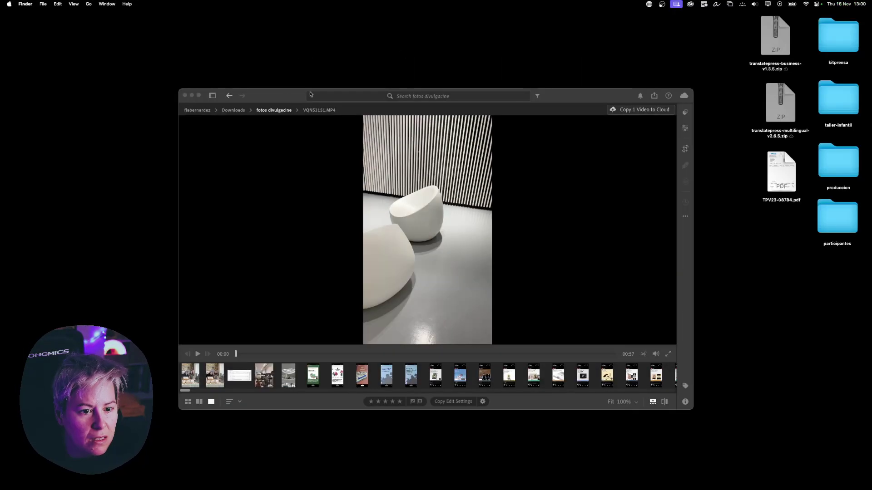
{"action": "left_click", "coordinate": [185, 96]}
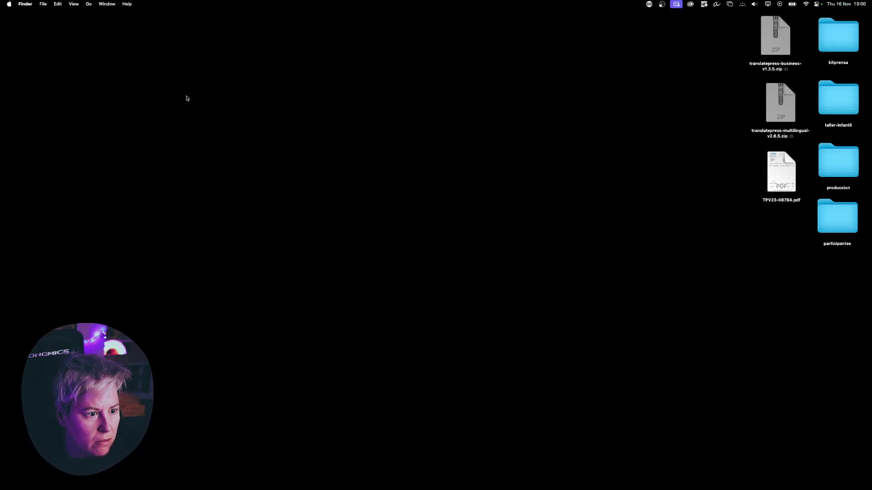
{"action": "key", "text": "ctrl+Up"}
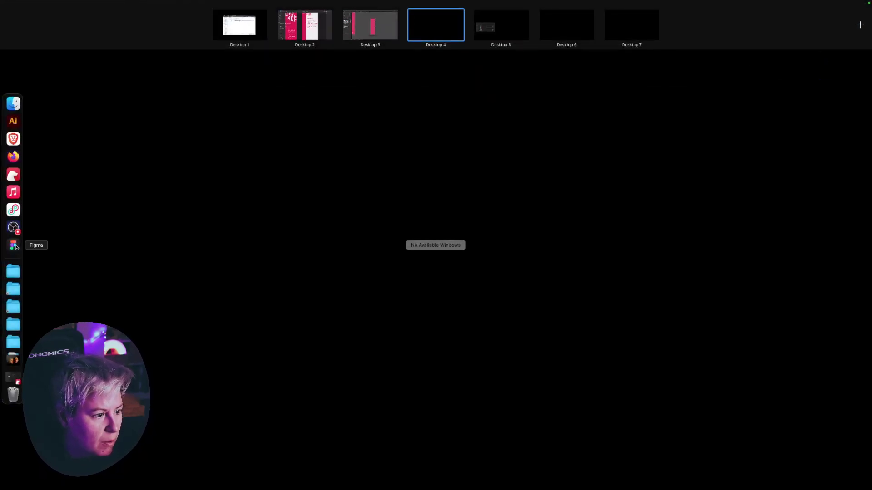
{"action": "left_click", "coordinate": [12, 139]}
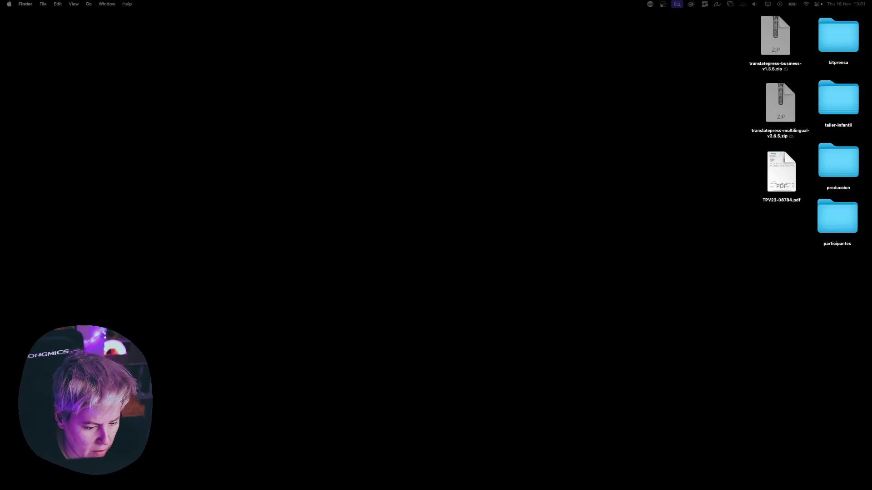
Restore the Asociación Imajove Alicante note and copy the contact e-mail address in it
{"action": "left_click", "coordinate": [11, 370]}
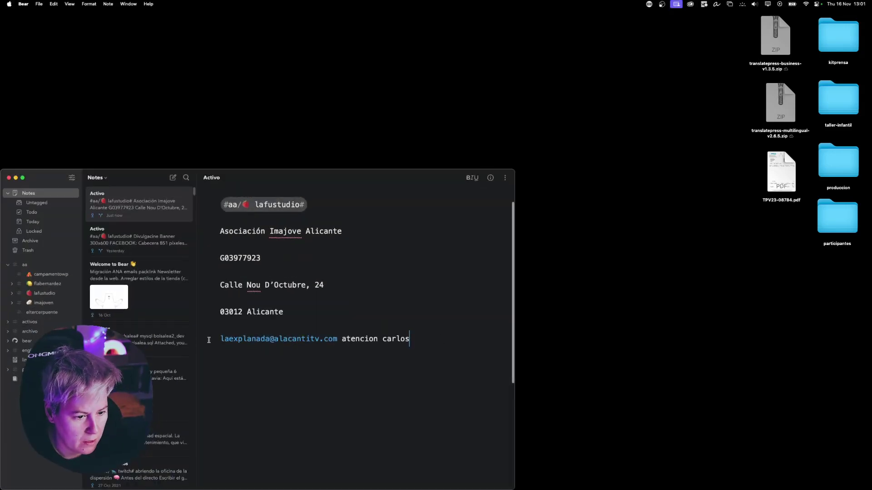
{"action": "left_click_drag", "start_coordinate": [209, 340], "coordinate": [337, 338]}
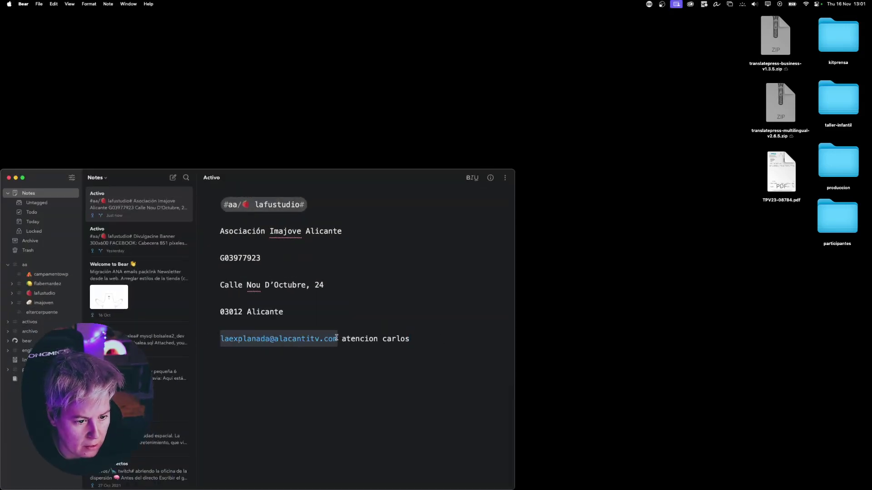
{"action": "key", "text": "super+c"}
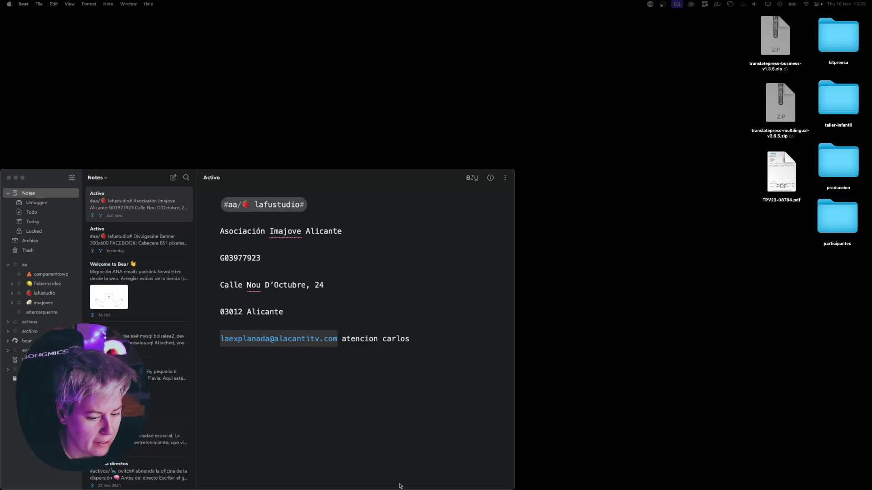
Close the Bear window and move to Illustrator, deselecting the pink rectangle
{"action": "left_click", "coordinate": [8, 177]}
{"action": "key", "text": "super+Tab"}
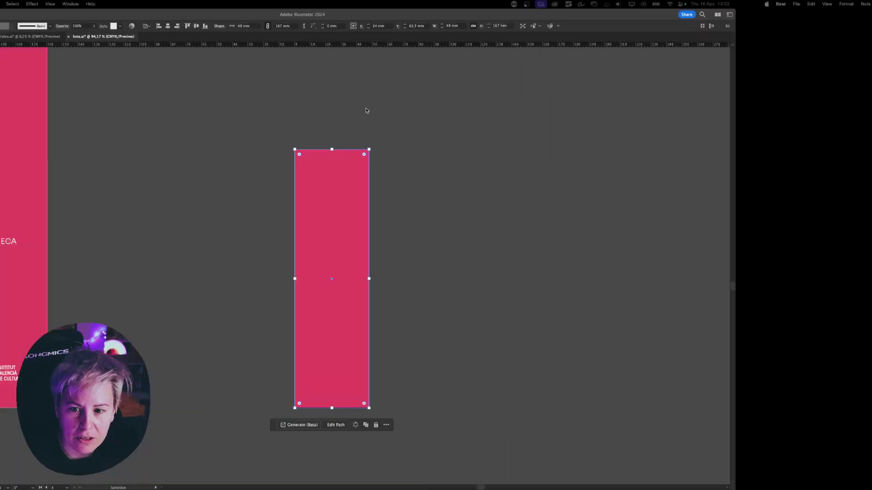
{"action": "key", "text": "ctrl+Left"}
{"action": "key", "text": "ctrl+Right"}
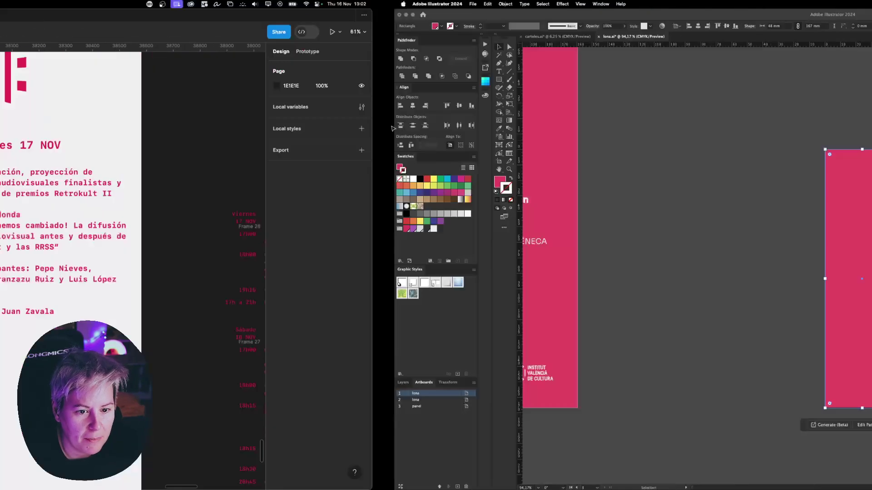
{"action": "left_click", "coordinate": [320, 124]}
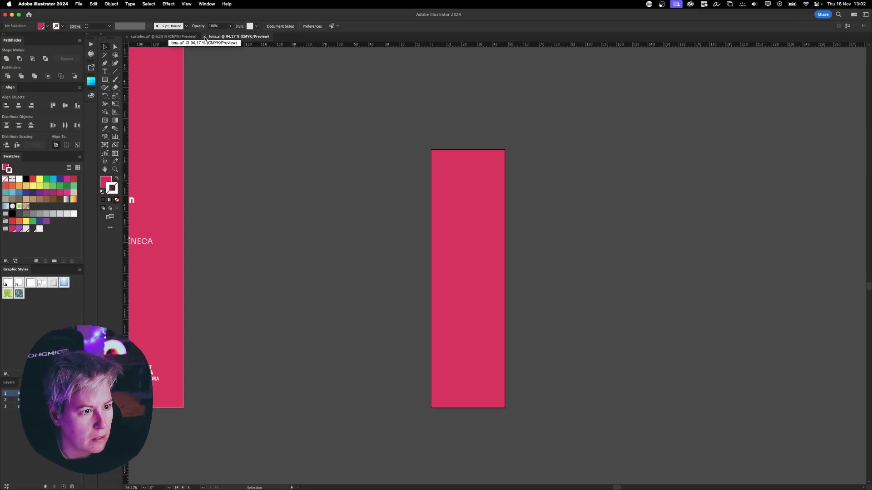
{"action": "left_click", "coordinate": [104, 162]}
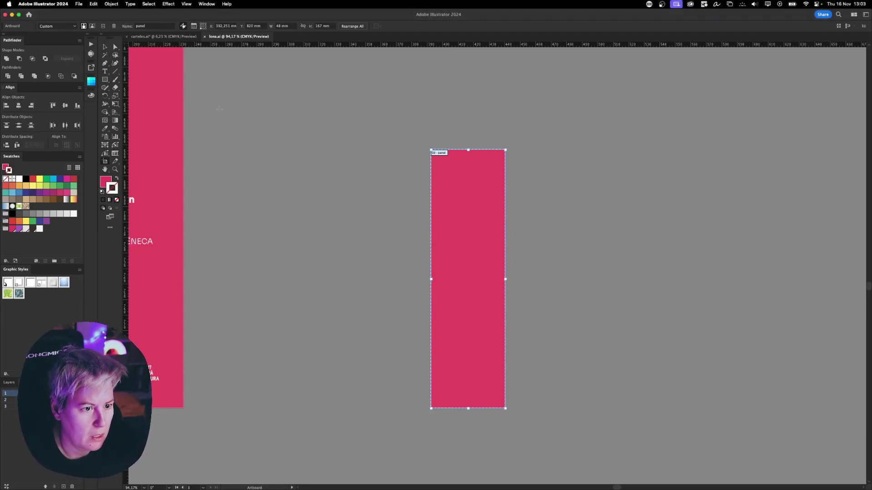
Close lona.ai and carteles.ai without saving carteles changes, then quit Illustrator
{"action": "left_click", "coordinate": [204, 36]}
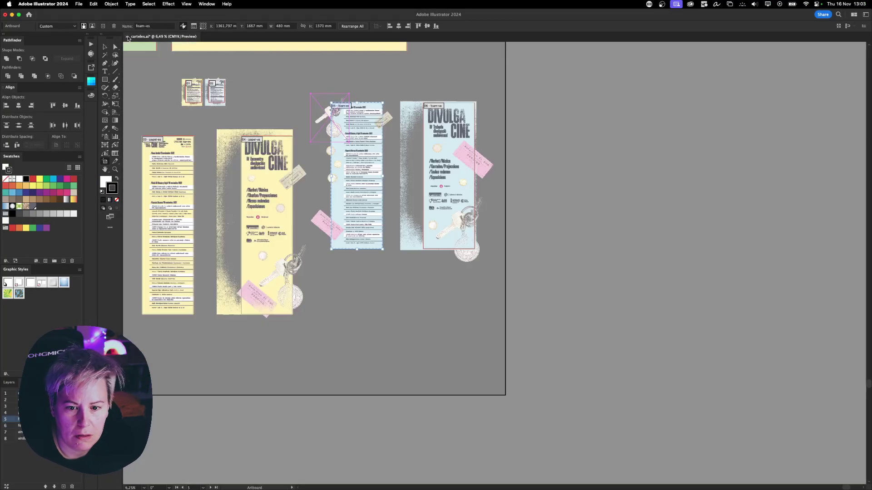
{"action": "left_click", "coordinate": [127, 37]}
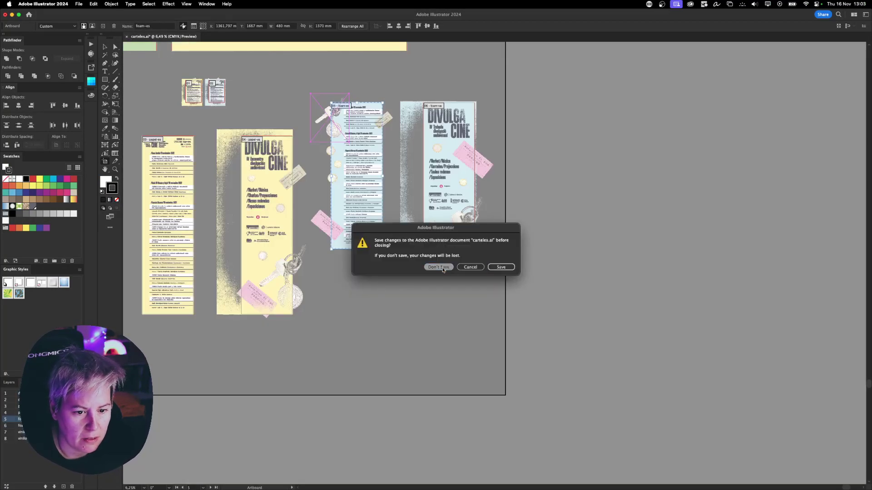
{"action": "left_click", "coordinate": [438, 267]}
{"action": "left_click", "coordinate": [44, 4]}
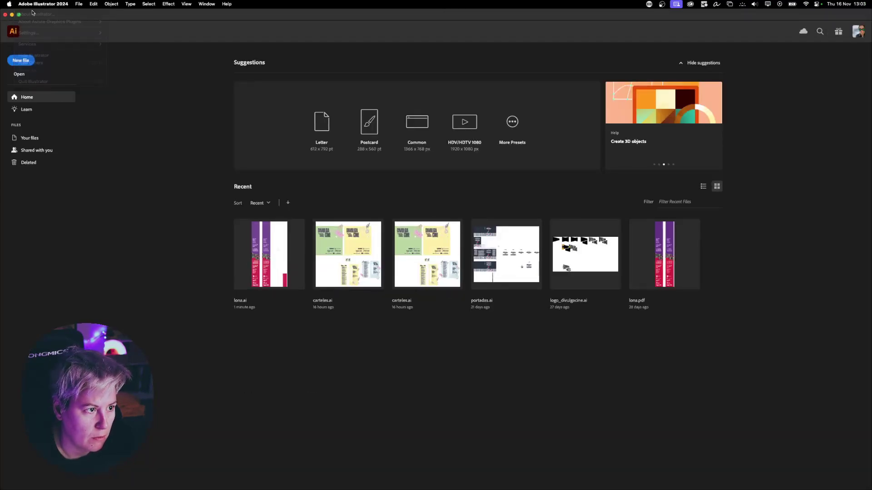
{"action": "left_click", "coordinate": [51, 4]}
{"action": "left_click", "coordinate": [37, 81]}
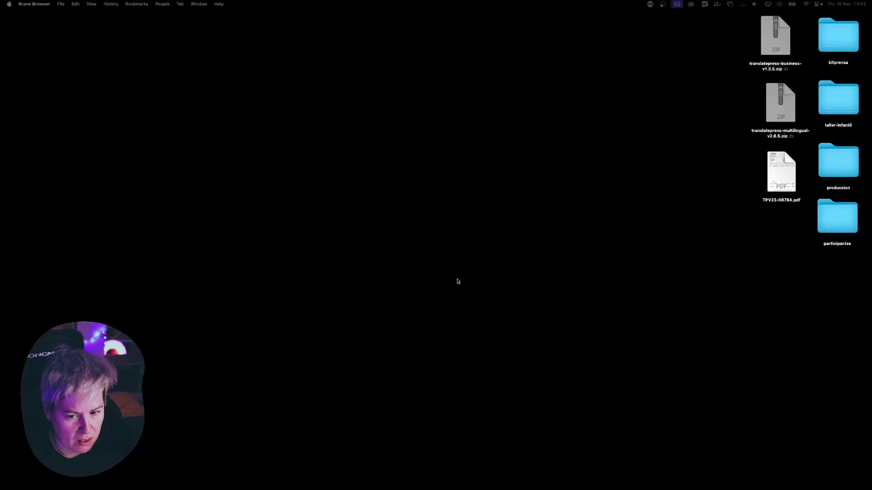
Download the 155 MB DivulgacineCortes.mp4 from WeTransfer in Firefox, then close that tab
{"action": "key", "text": "ctrl+Up"}
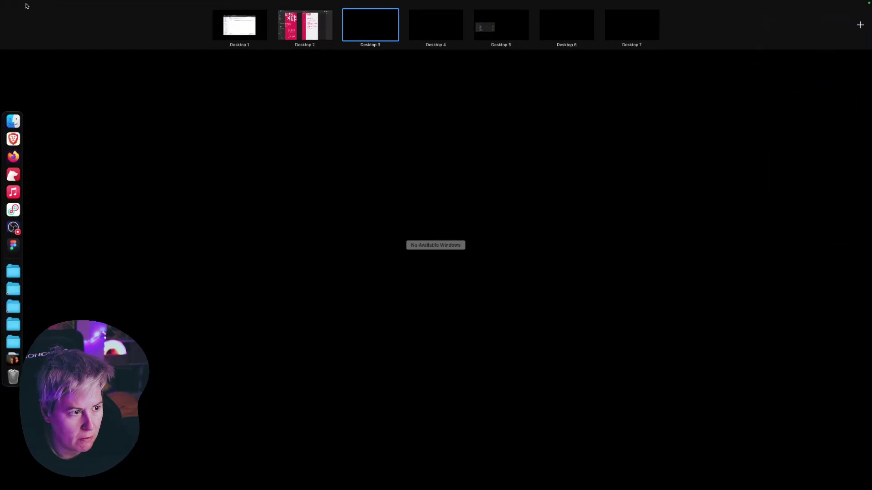
{"action": "left_click", "coordinate": [308, 37]}
{"action": "key", "text": "ctrl+Left"}
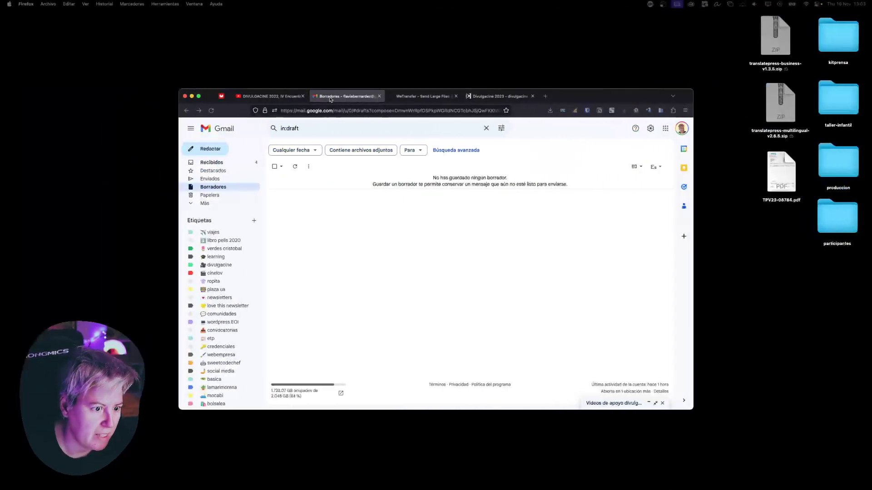
{"action": "left_click", "coordinate": [422, 96]}
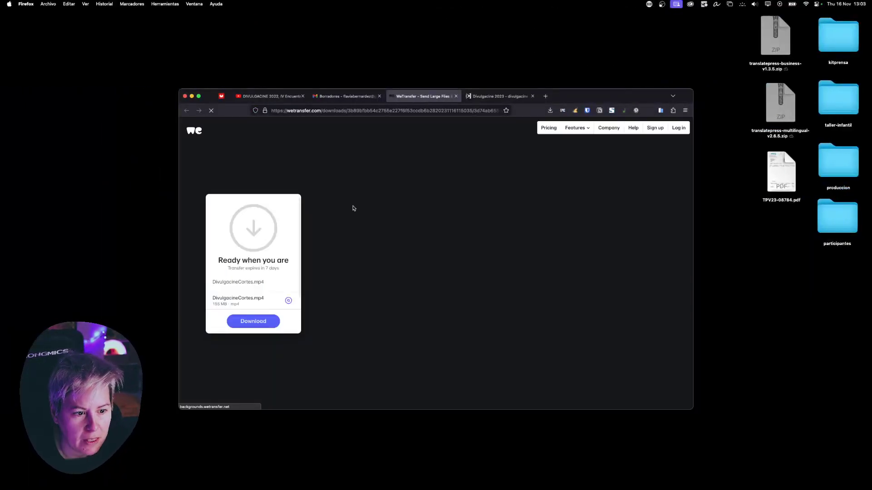
{"action": "left_click", "coordinate": [253, 321]}
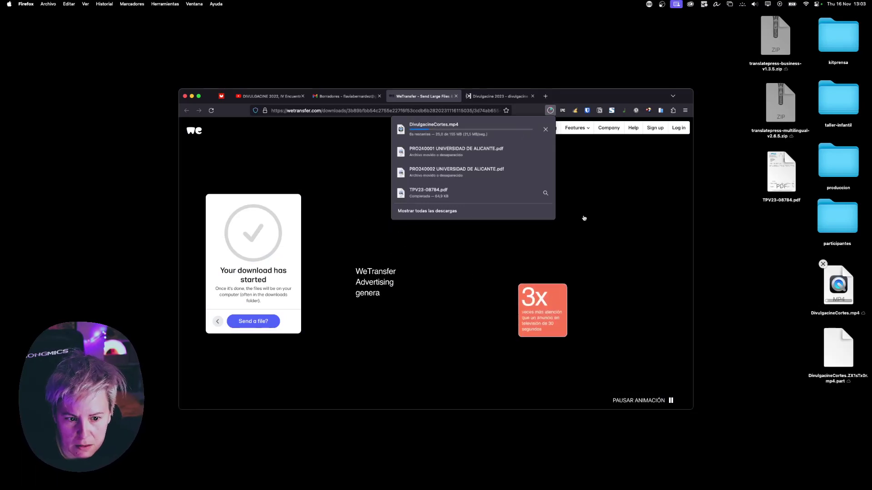
{"action": "left_click", "coordinate": [457, 97]}
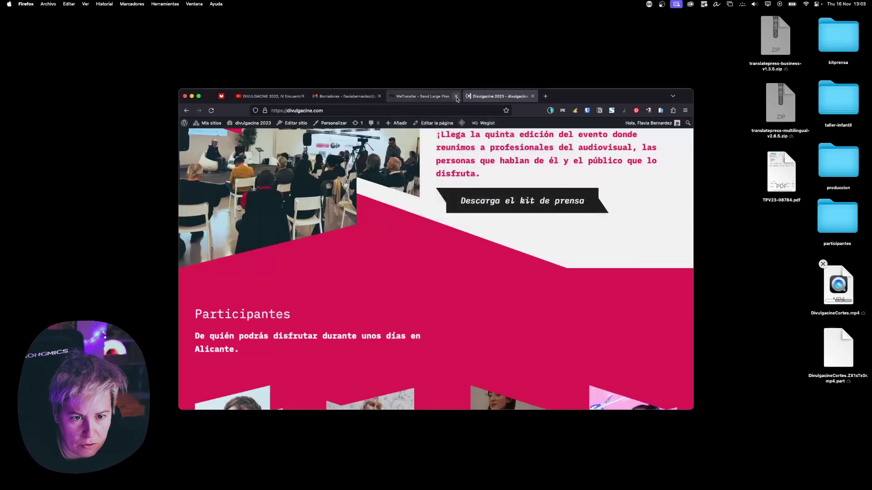
{"action": "left_click", "coordinate": [441, 97]}
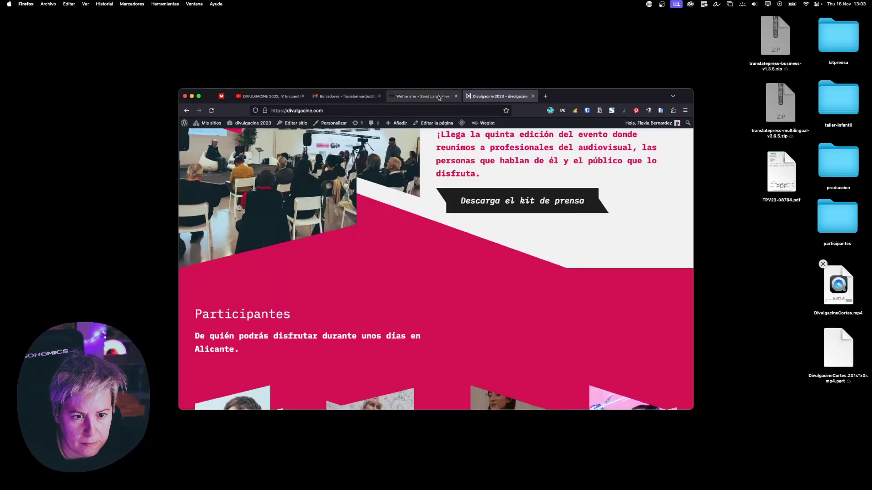
{"action": "left_click", "coordinate": [451, 99]}
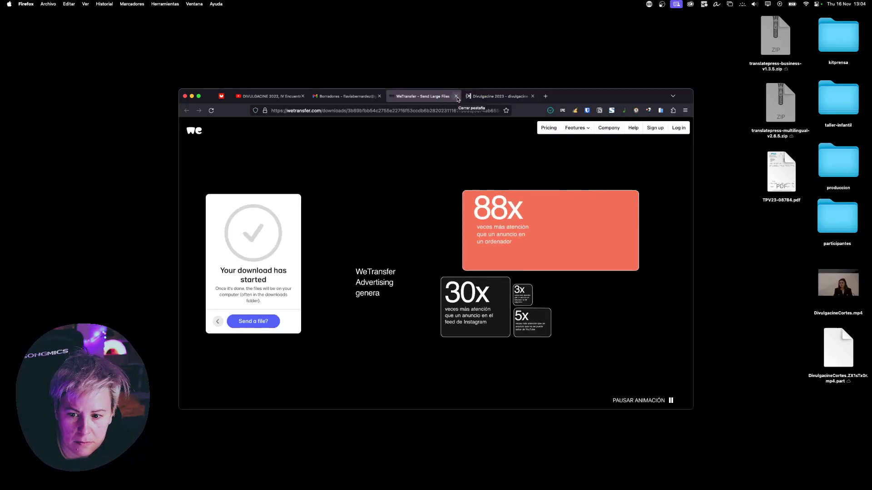
{"action": "left_click", "coordinate": [456, 96]}
{"action": "left_click", "coordinate": [822, 299]}
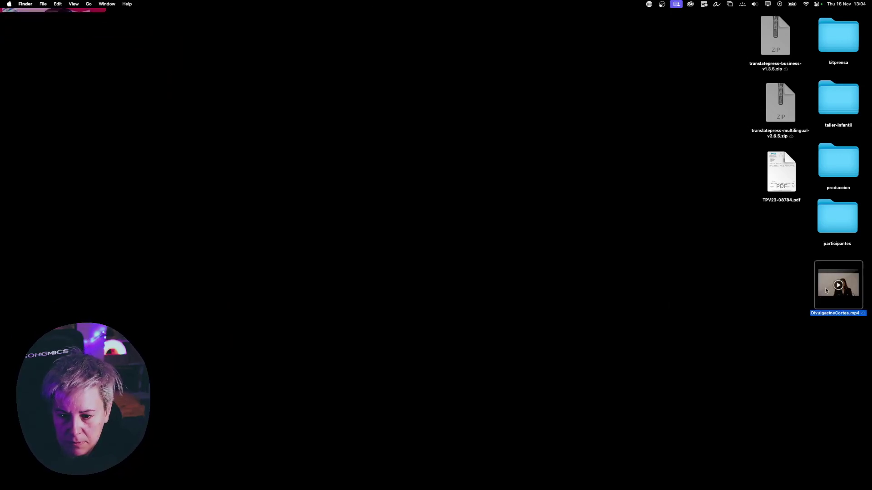
Quick Look DivulgacineCortes.mp4, scrubbing to 00:16, 00:28, 00:35, 00:47, 00:57 and back near the start
{"action": "key", "text": "space"}
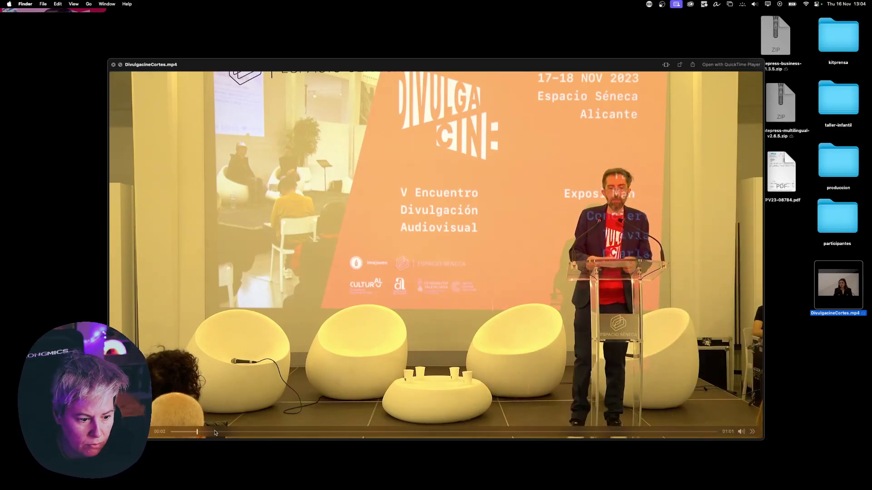
{"action": "left_click", "coordinate": [316, 432]}
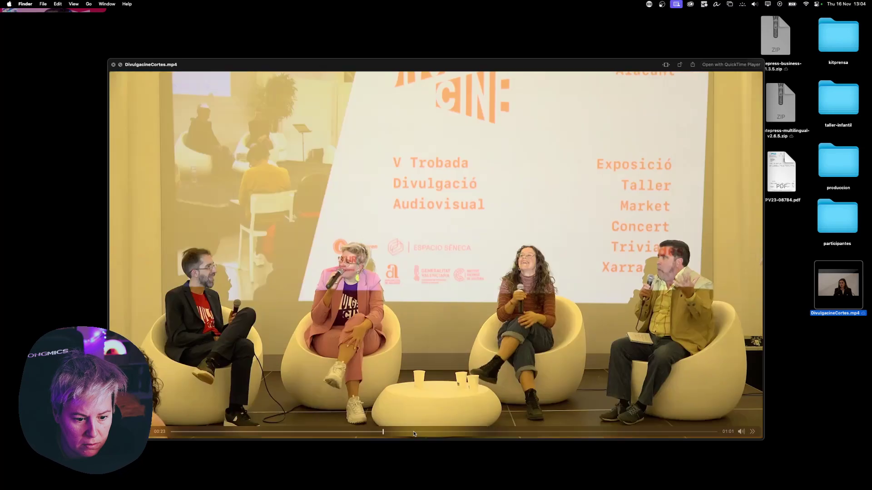
{"action": "left_click", "coordinate": [412, 432]}
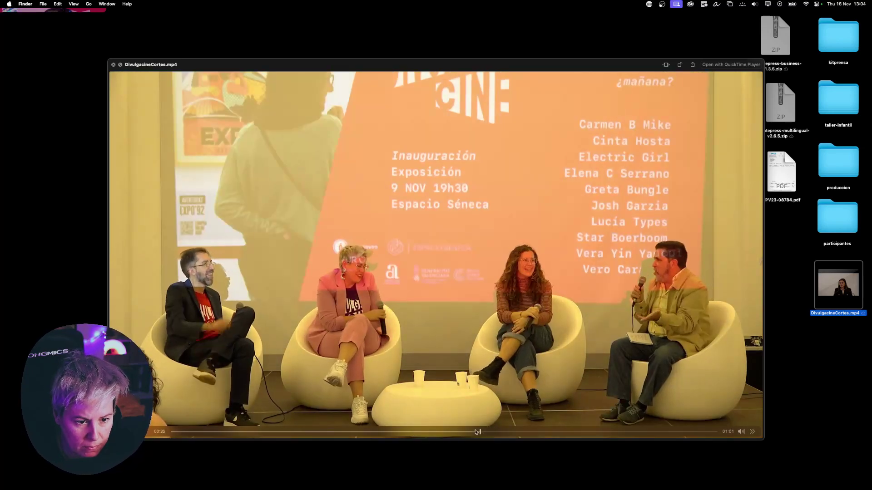
{"action": "left_click", "coordinate": [485, 432]}
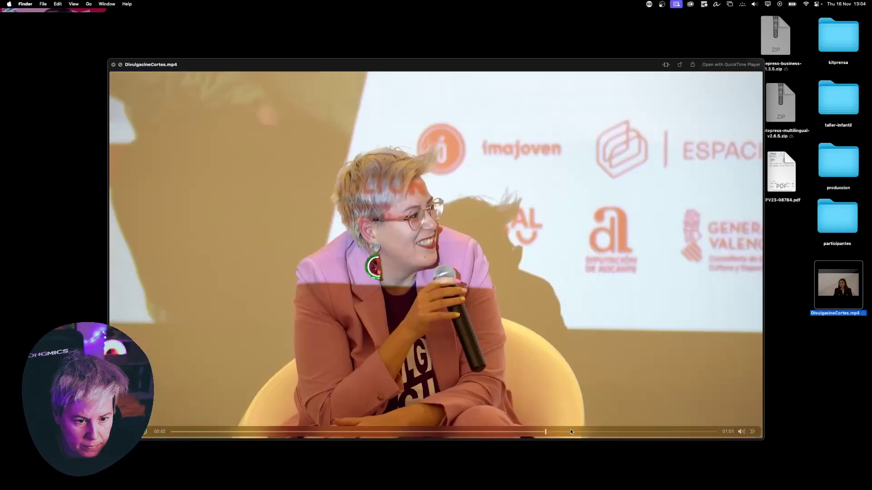
{"action": "left_click", "coordinate": [588, 432]}
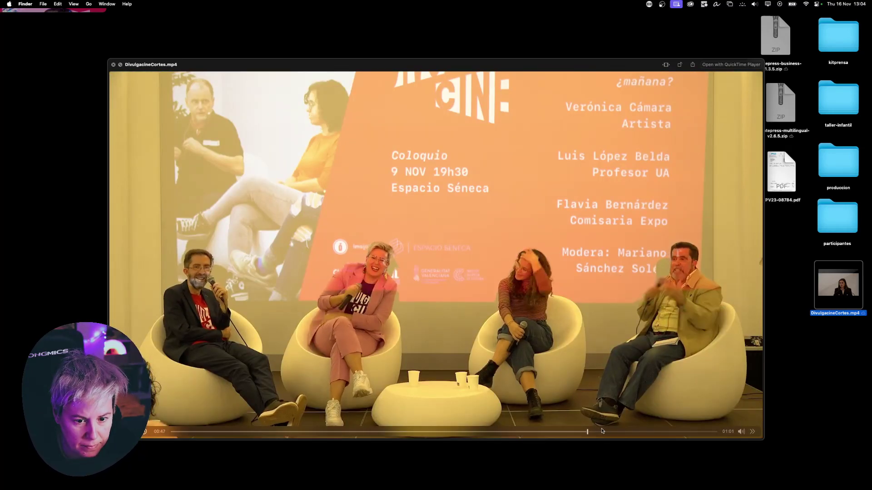
{"action": "left_click", "coordinate": [667, 432]}
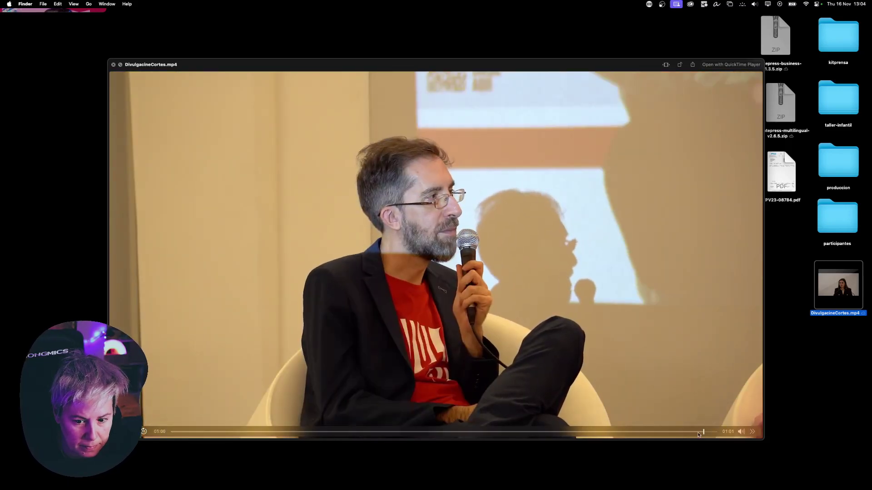
{"action": "left_click", "coordinate": [657, 432]}
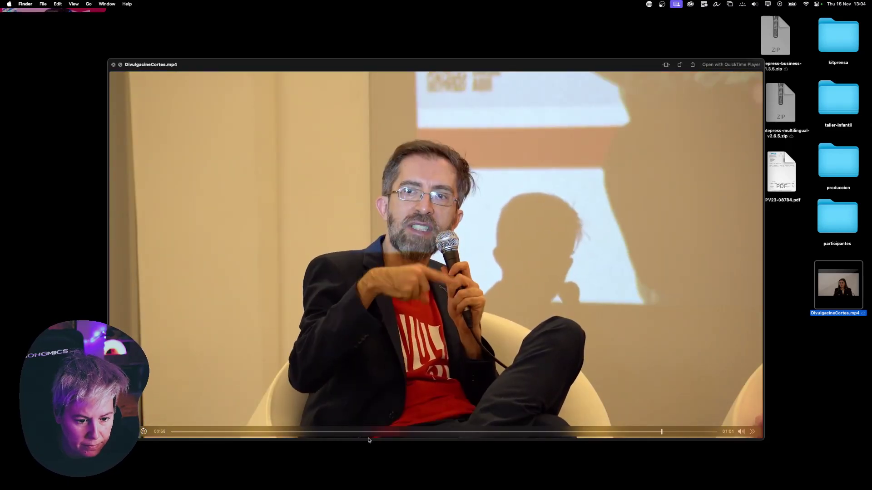
{"action": "left_click", "coordinate": [381, 432]}
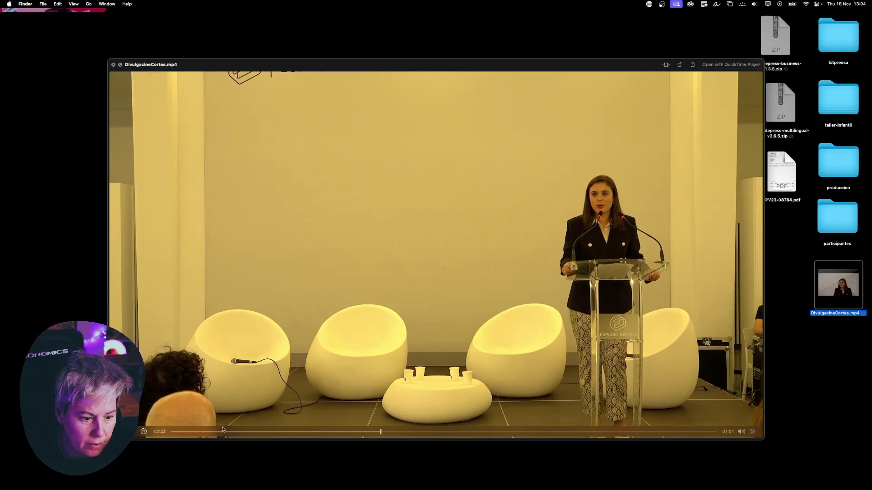
{"action": "left_click", "coordinate": [198, 432]}
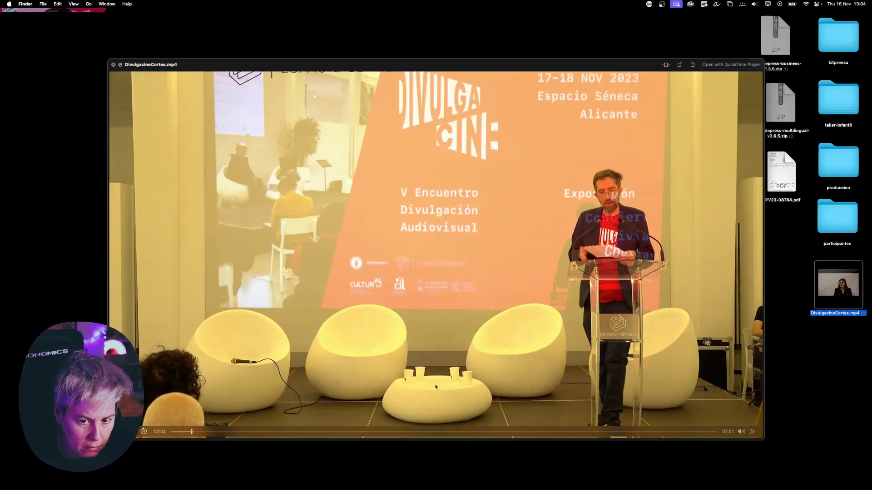
{"action": "key", "text": "space"}
{"action": "key", "text": "super+Tab"}
{"action": "key", "text": "ctrl+Up"}
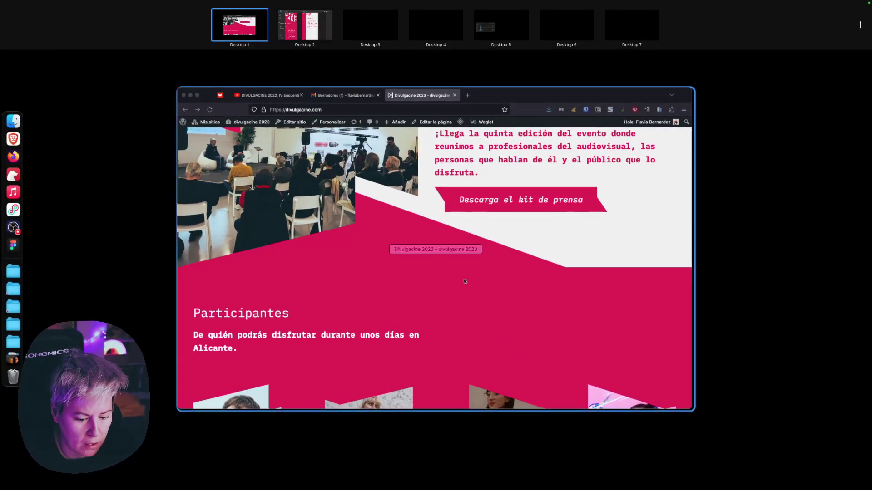
Duplicate the 18h label lower in the Viernes 17 NOV time column and change it to 19h15
{"action": "left_click", "coordinate": [464, 282]}
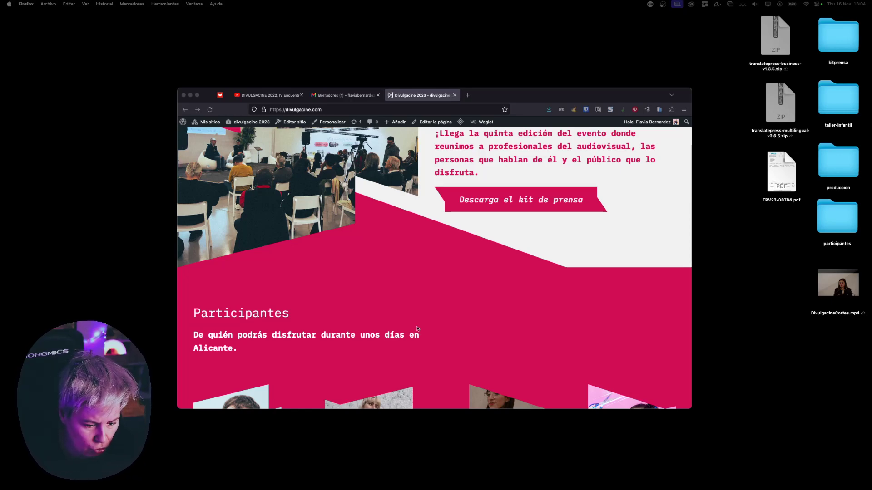
{"action": "key", "text": "ctrl+Right"}
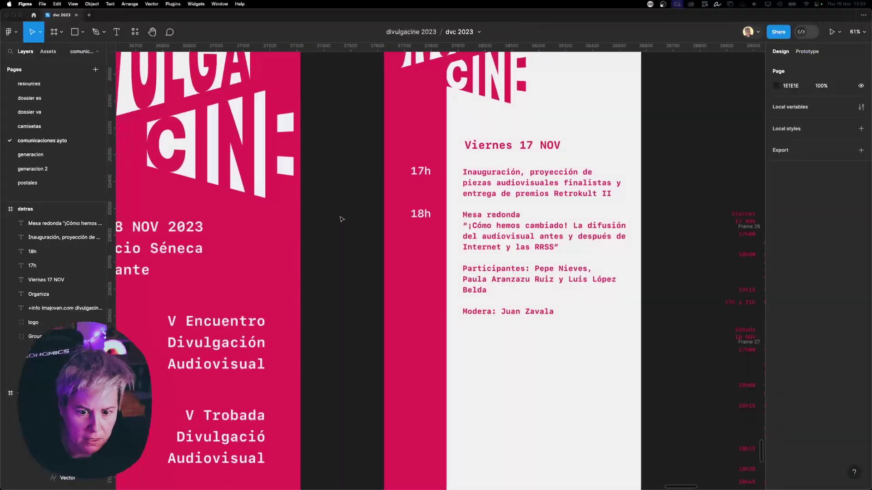
{"action": "scroll", "coordinate": [494, 201], "scroll_direction": "right", "scroll_amount": 4}
{"action": "scroll", "coordinate": [494, 200], "scroll_direction": "down", "scroll_amount": 1}
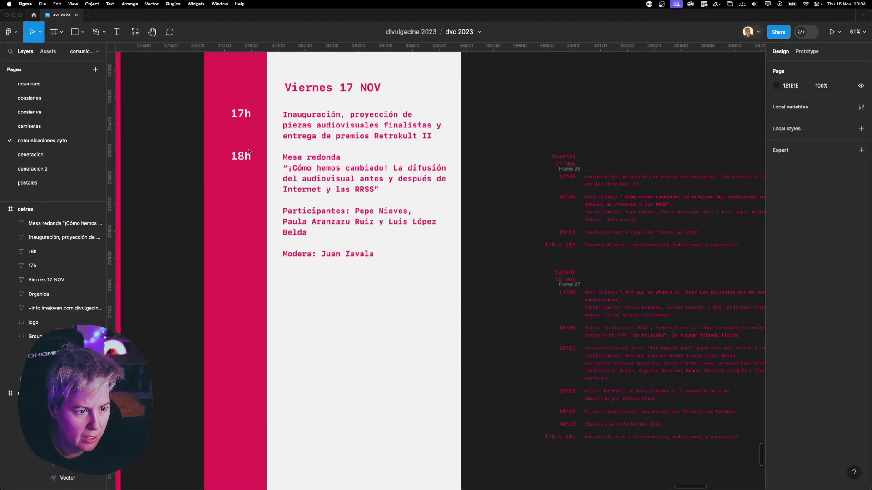
{"action": "left_click", "coordinate": [245, 163]}
{"action": "left_click_drag", "start_coordinate": [246, 159], "coordinate": [246, 280]}
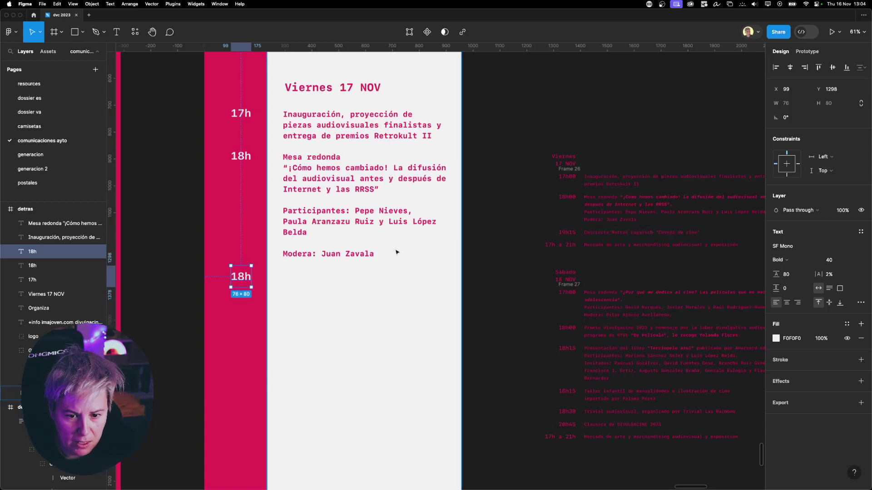
{"action": "double_click", "coordinate": [241, 276]}
{"action": "type", "text": "9h15"}
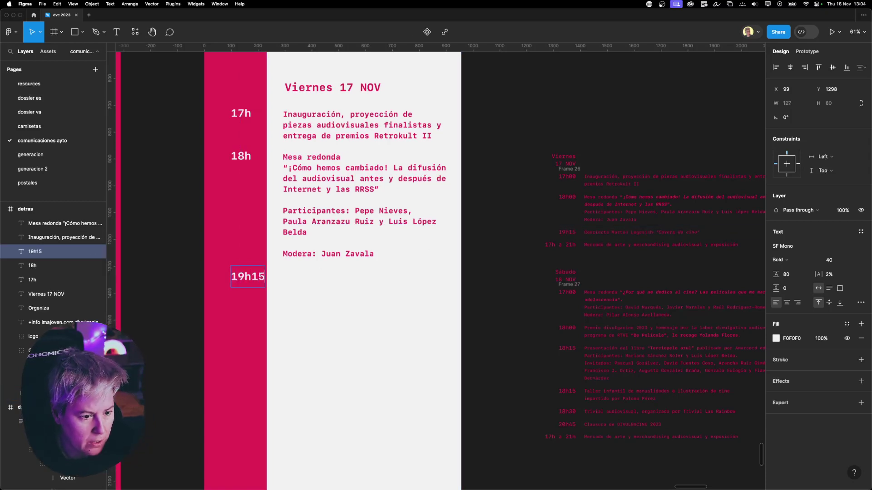
{"action": "key", "text": "Escape"}
Right-align the 17h, 18h and 19h15 labels and wrap them in an auto-layout frame
{"action": "left_click", "coordinate": [241, 156], "text": "shift"}
{"action": "left_click", "coordinate": [241, 113], "text": "shift"}
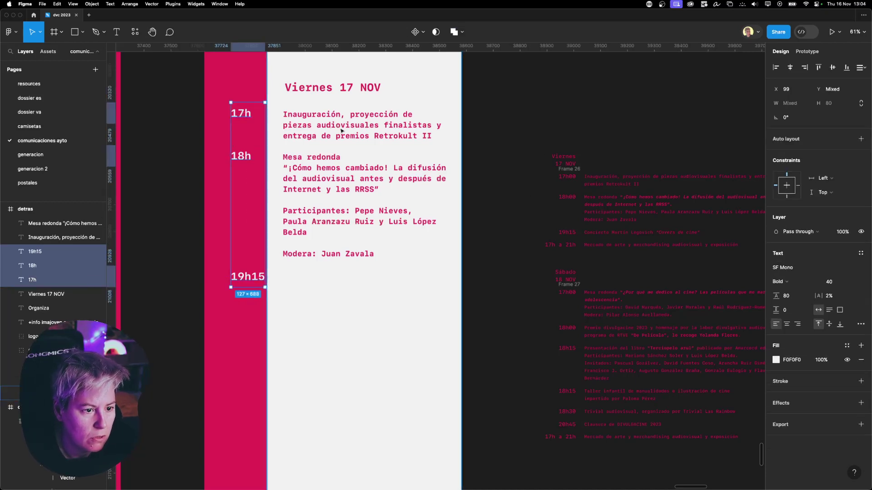
{"action": "left_click", "coordinate": [798, 326]}
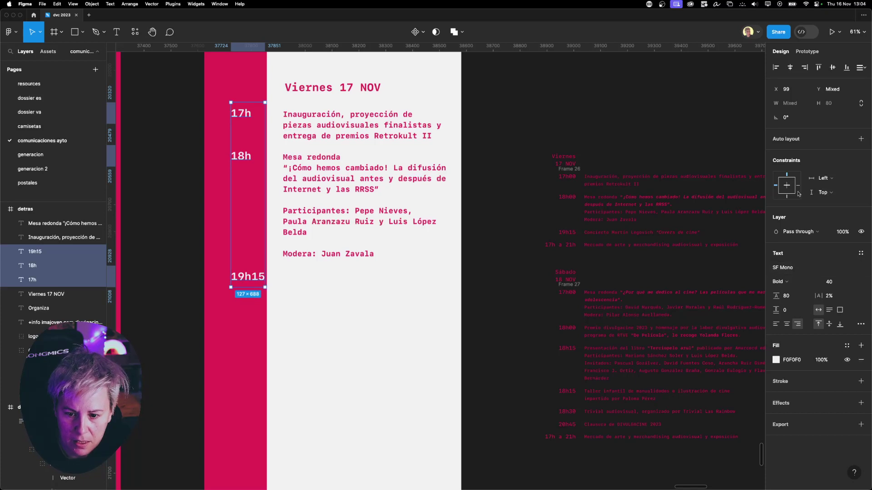
{"action": "key", "text": "shift+a"}
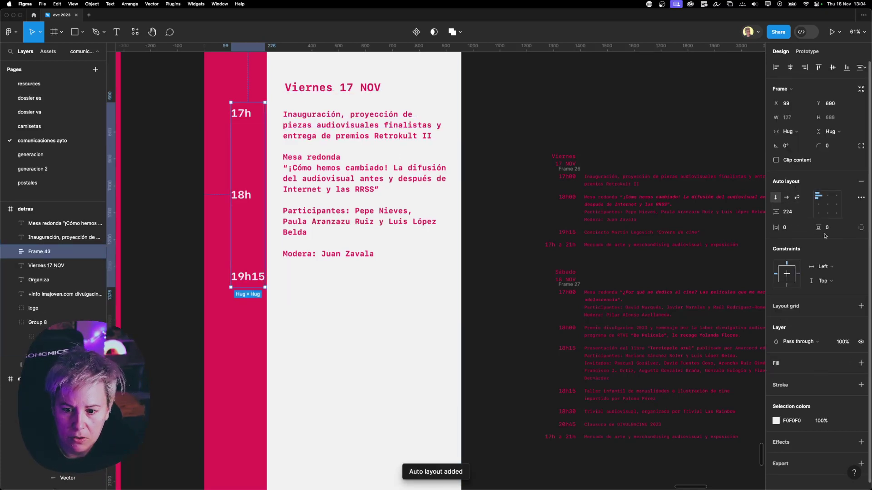
Undo the auto layout and align the three time labels by their right edges, shifted slightly left
{"action": "key", "text": "ctrl+z"}
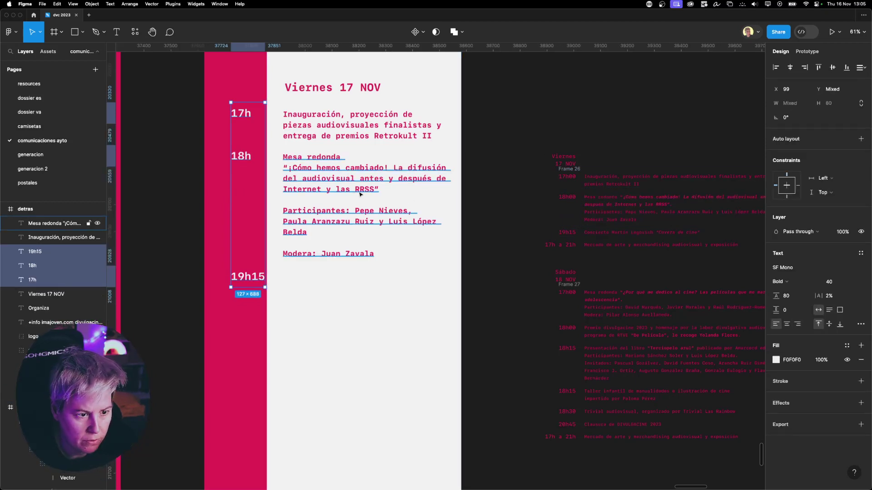
{"action": "left_click", "coordinate": [805, 68]}
{"action": "left_click_drag", "start_coordinate": [253, 158], "coordinate": [243, 158]}
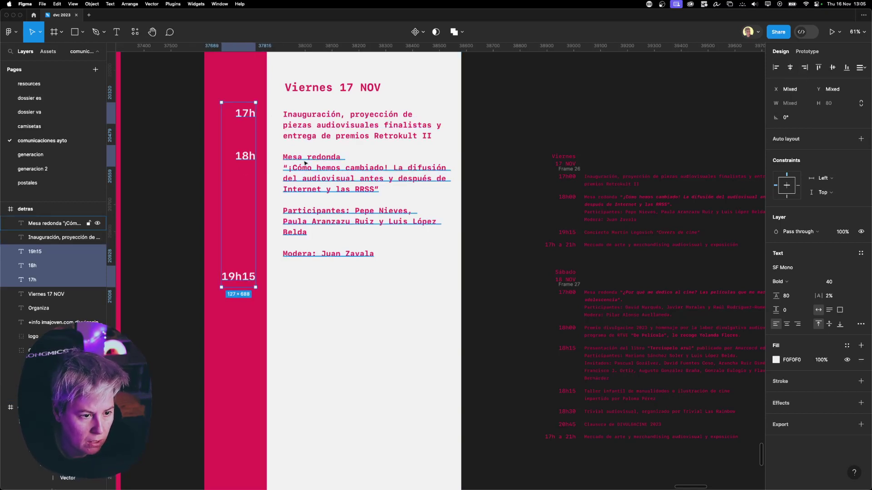
Widen the 17h label to a 200 px text box and nudge it into position
{"action": "left_click", "coordinate": [278, 98]}
{"action": "left_click", "coordinate": [245, 113]}
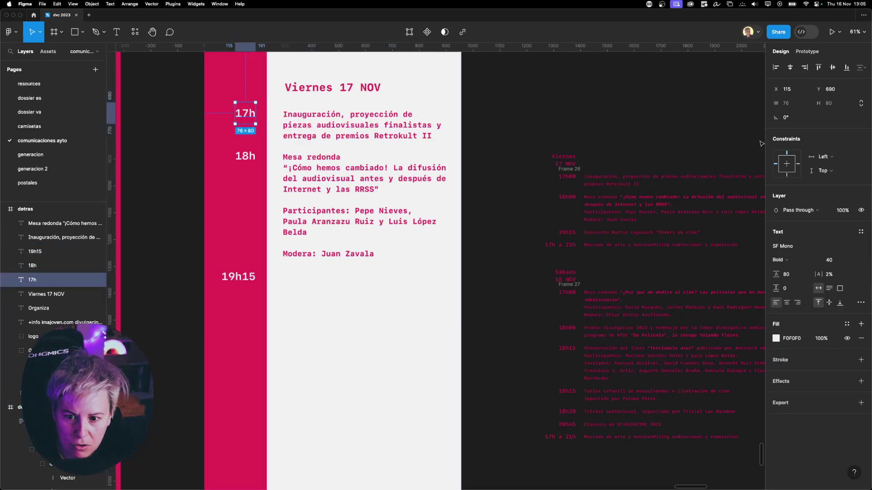
{"action": "mouse_move", "coordinate": [235, 113]}
{"action": "left_mouse_down"}
{"action": "mouse_move", "coordinate": [212, 111]}
{"action": "mouse_move", "coordinate": [265, 113]}
{"action": "left_mouse_up"}
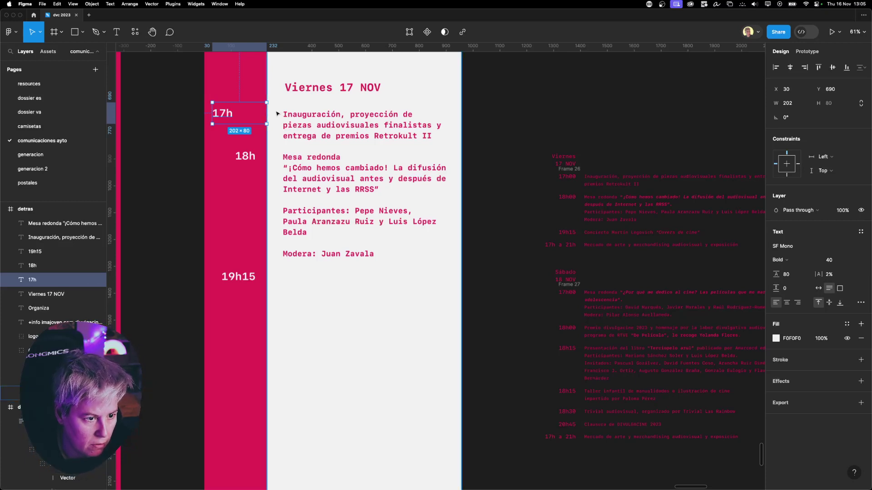
{"action": "left_click", "coordinate": [245, 156], "text": "shift"}
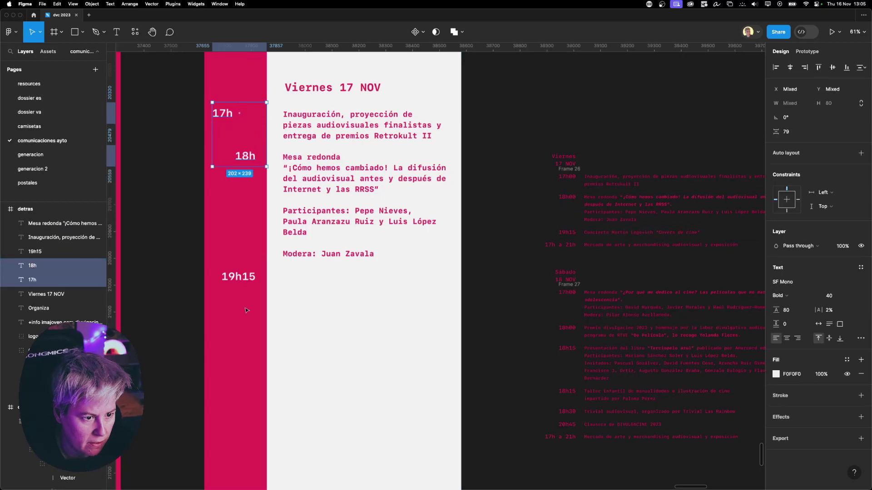
{"action": "left_click", "coordinate": [241, 277]}
{"action": "left_click", "coordinate": [223, 113]}
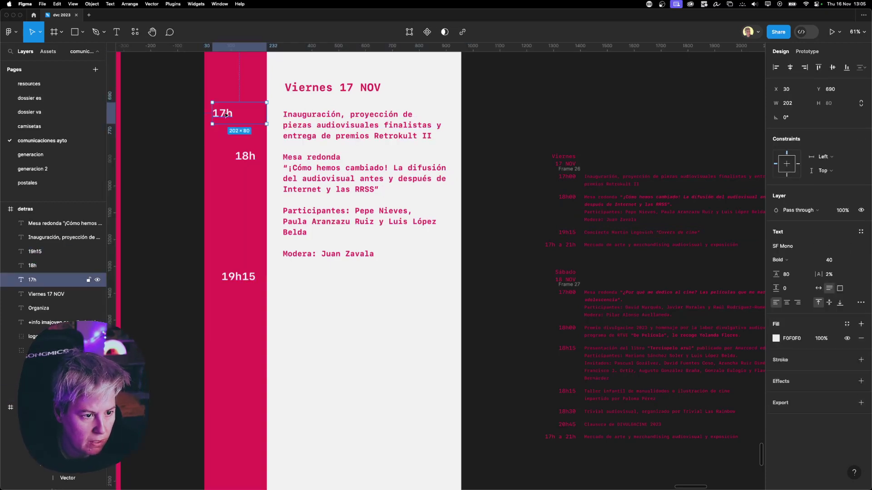
{"action": "type", "text": "2"}
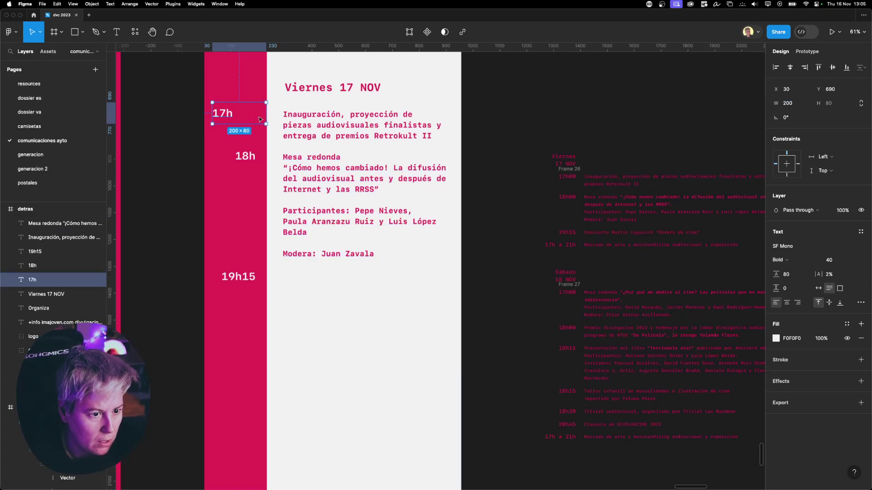
{"action": "scroll", "coordinate": [260, 120], "scroll_direction": "up", "scroll_amount": 3}
{"action": "left_click_drag", "start_coordinate": [203, 116], "coordinate": [207, 116]}
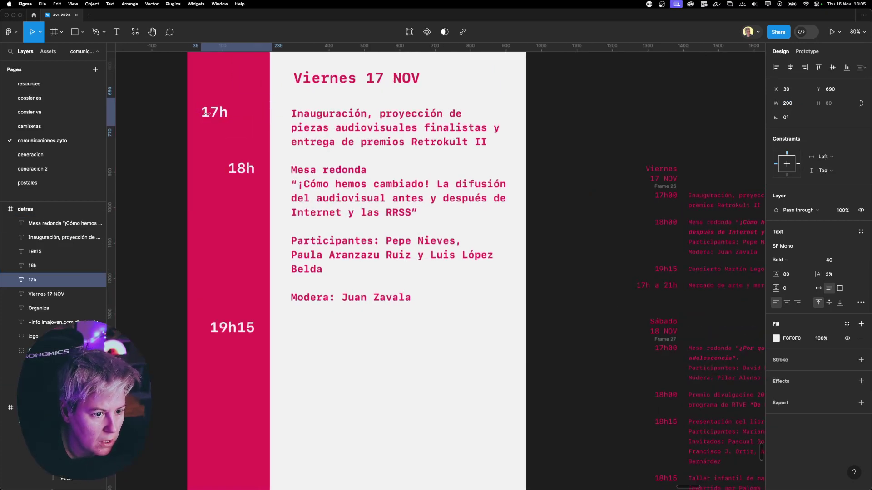
{"action": "left_click_drag", "start_coordinate": [260, 118], "coordinate": [257, 118]}
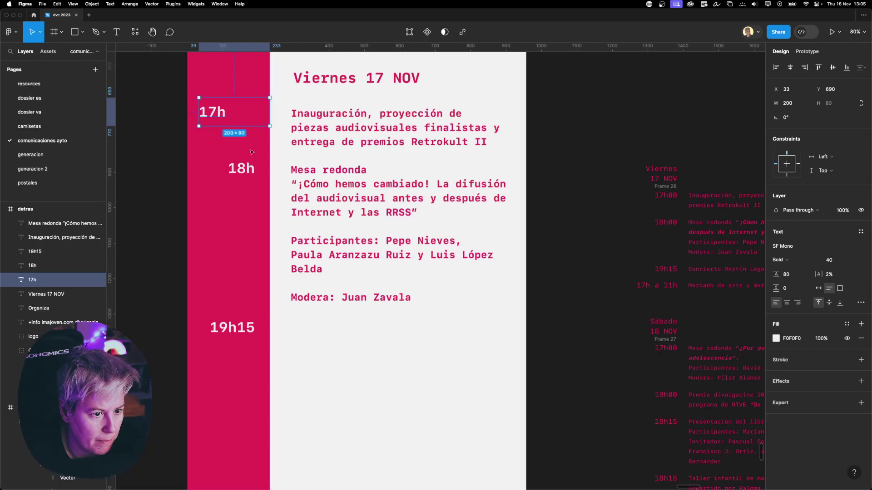
{"action": "left_click", "coordinate": [244, 168]}
{"action": "left_click", "coordinate": [245, 331], "text": "shift"}
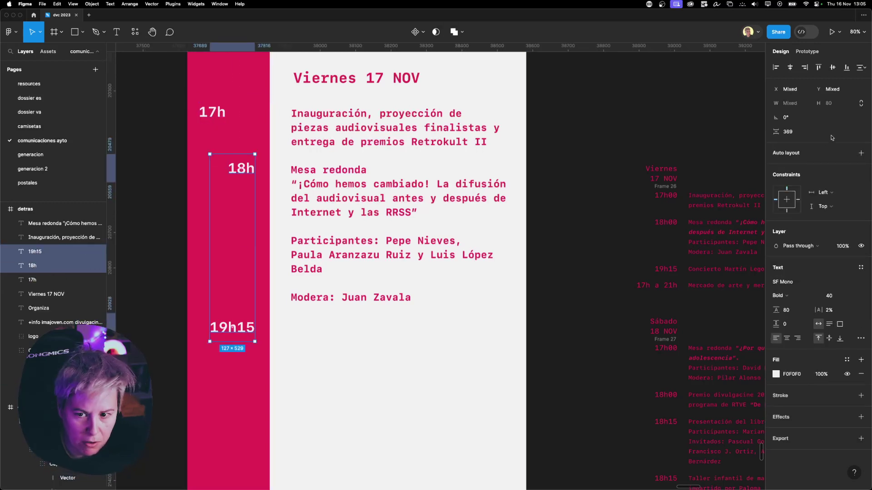
Set the 18h and 19h15 label boxes to 200 px wide
{"action": "left_click", "coordinate": [633, 155]}
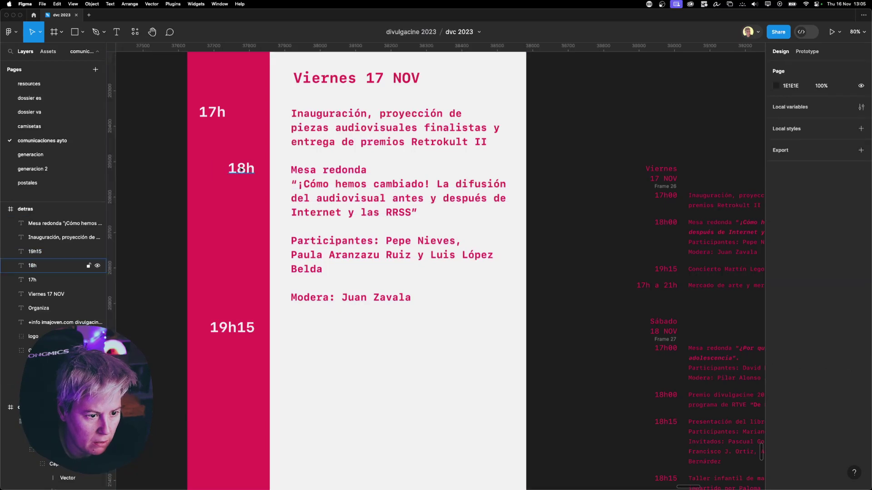
{"action": "key", "text": "super+z"}
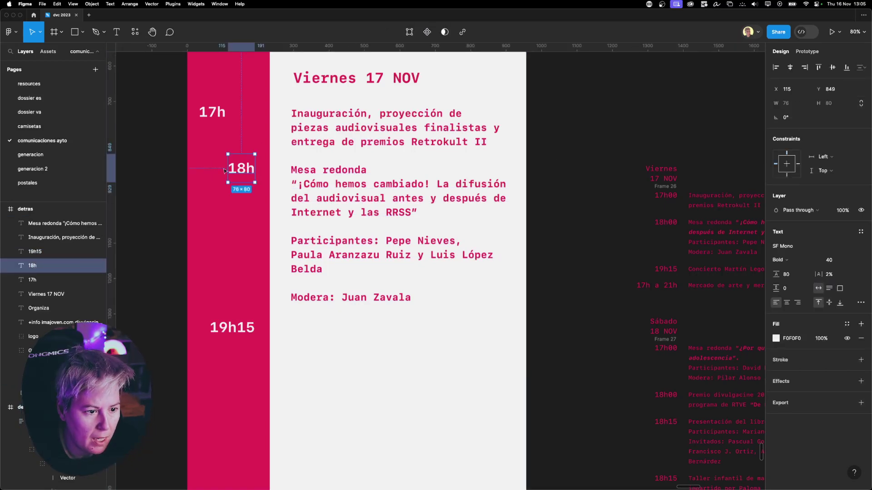
{"action": "left_click_drag", "start_coordinate": [225, 167], "coordinate": [199, 168]}
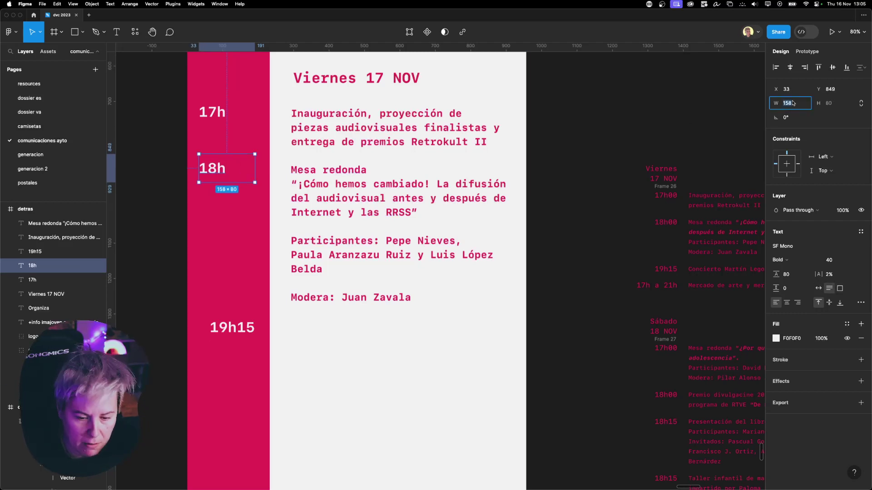
{"action": "type", "text": "200"}
{"action": "key", "text": "Return"}
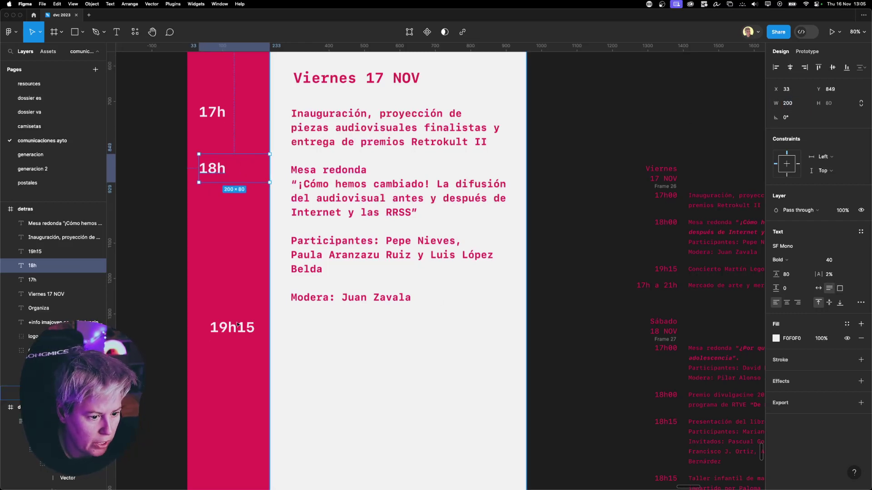
{"action": "key", "text": "Escape"}
{"action": "left_click", "coordinate": [232, 327]}
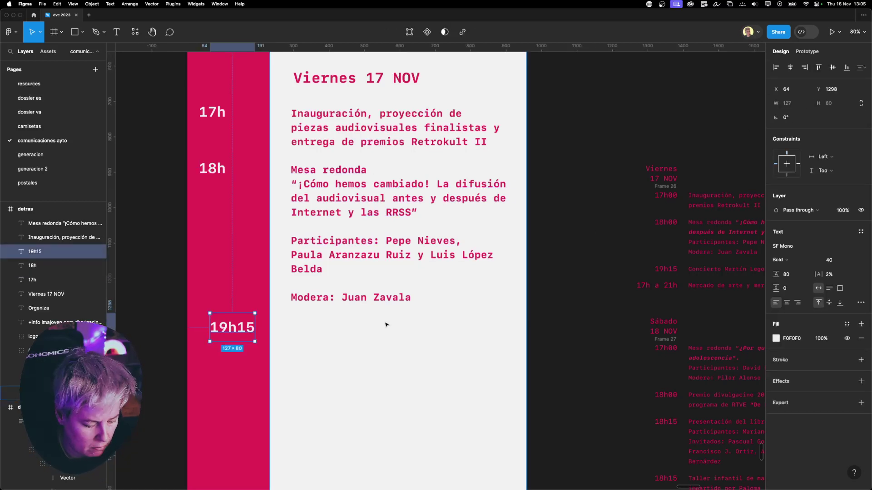
{"action": "mouse_move", "coordinate": [255, 342]}
{"action": "left_mouse_down"}
{"action": "mouse_move", "coordinate": [270, 346]}
{"action": "mouse_move", "coordinate": [262, 327]}
{"action": "left_mouse_up"}
{"action": "key", "text": "ctrl+z"}
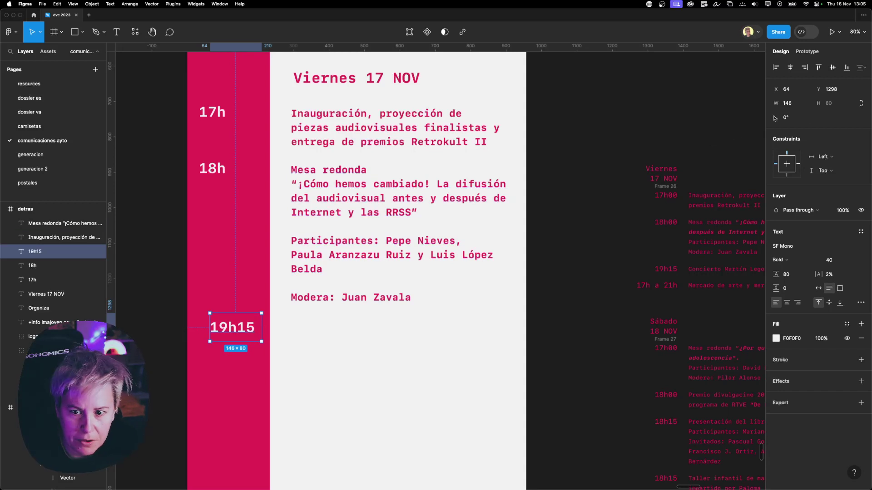
{"action": "type", "text": "0"}
{"action": "key", "text": "Return"}
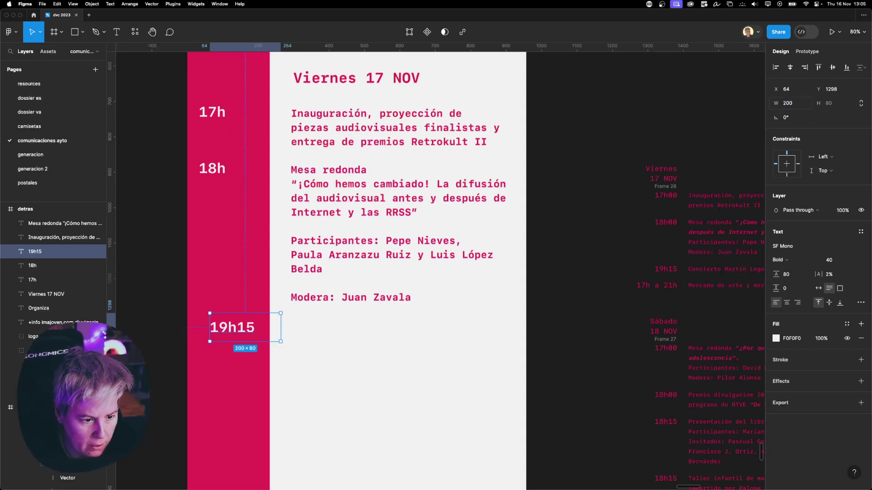
Right-align all three time labels at the red column's edge and enable vertical trim
{"action": "left_click_drag", "start_coordinate": [193, 352], "coordinate": [257, 137]}
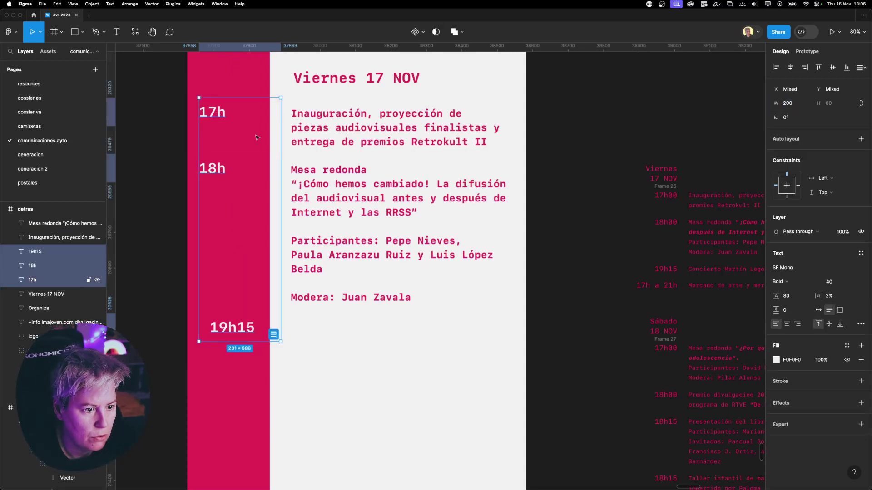
{"action": "left_click", "coordinate": [800, 325]}
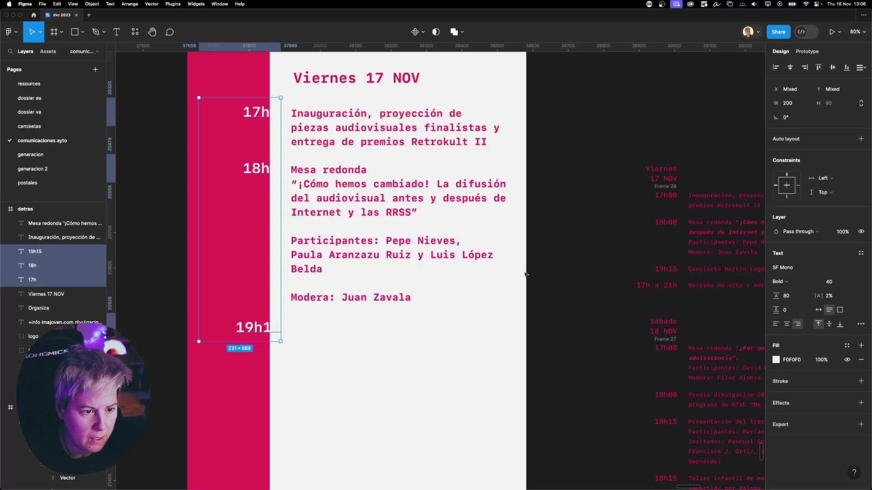
{"action": "left_click", "coordinate": [804, 67]}
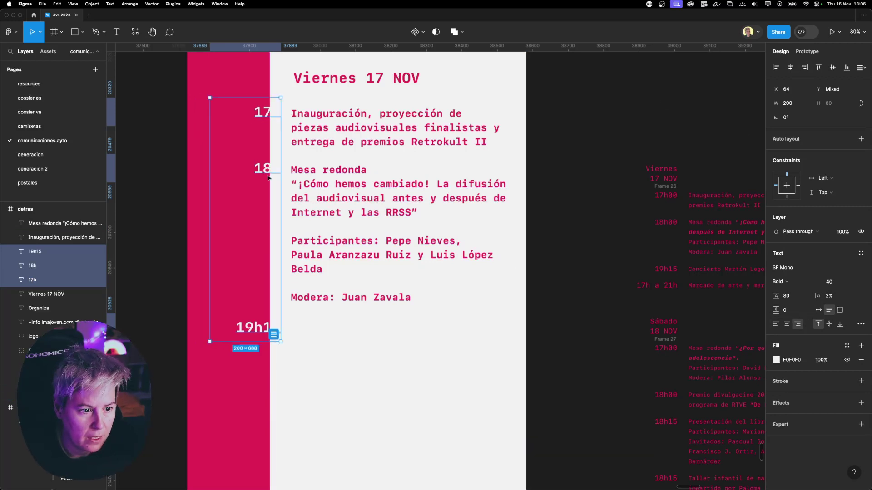
{"action": "left_click_drag", "start_coordinate": [254, 174], "coordinate": [232, 174]}
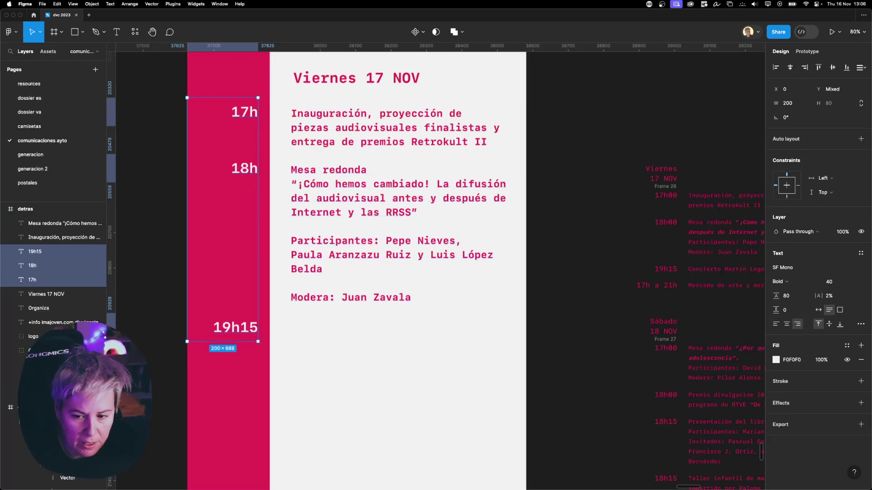
{"action": "left_click", "coordinate": [863, 326]}
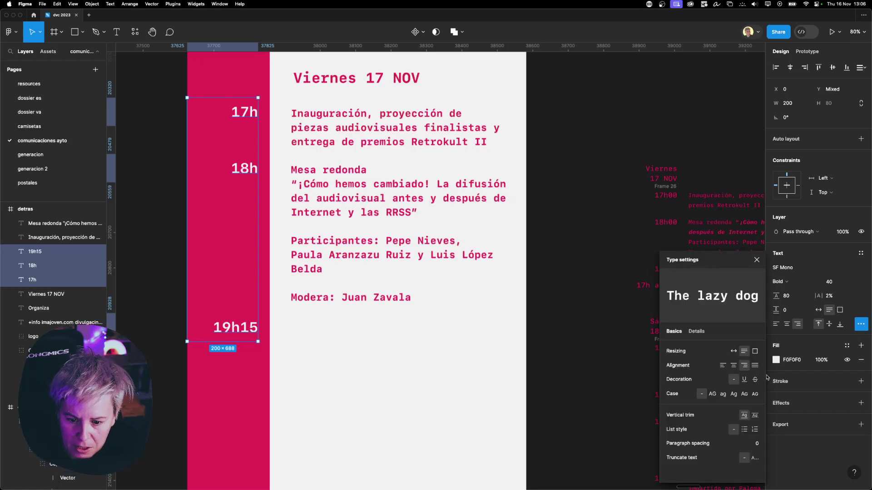
{"action": "left_click", "coordinate": [754, 416]}
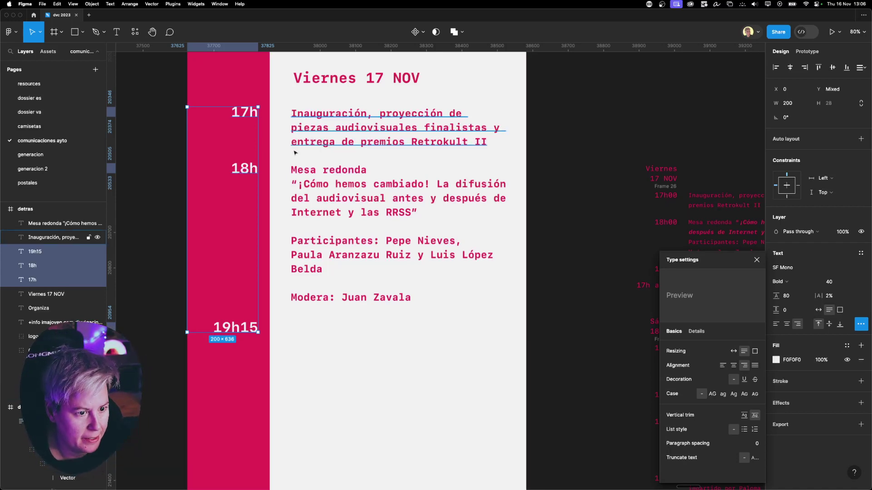
Shift the 17h, 18h and 19h15 time labels slightly to the right
{"action": "left_click", "coordinate": [321, 313]}
{"action": "left_click", "coordinate": [241, 333]}
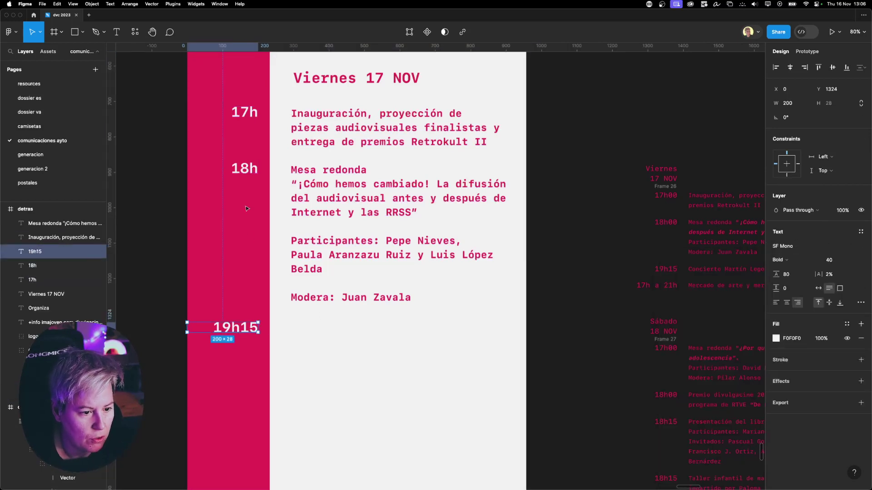
{"action": "left_click", "coordinate": [244, 175], "text": "shift"}
{"action": "left_click", "coordinate": [248, 121], "text": "shift"}
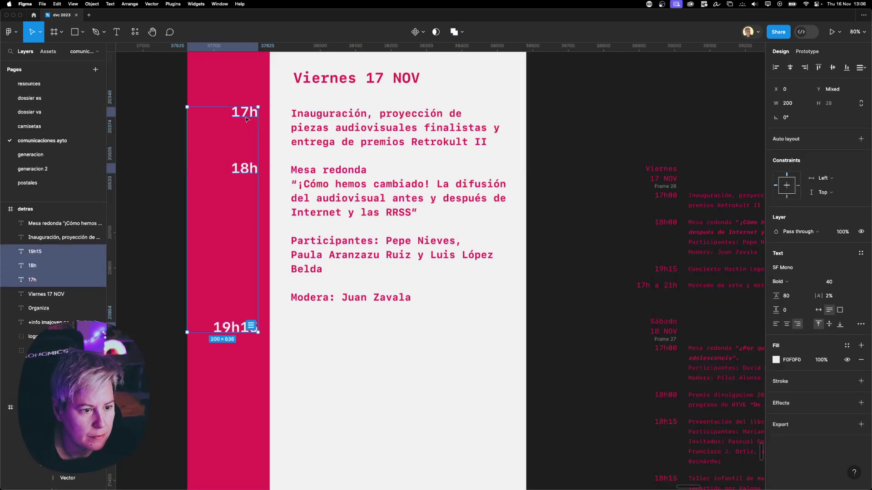
{"action": "mouse_move", "coordinate": [247, 121]}
{"action": "left_mouse_down"}
{"action": "mouse_move", "coordinate": [258, 122]}
{"action": "mouse_move", "coordinate": [249, 121]}
{"action": "left_mouse_up"}
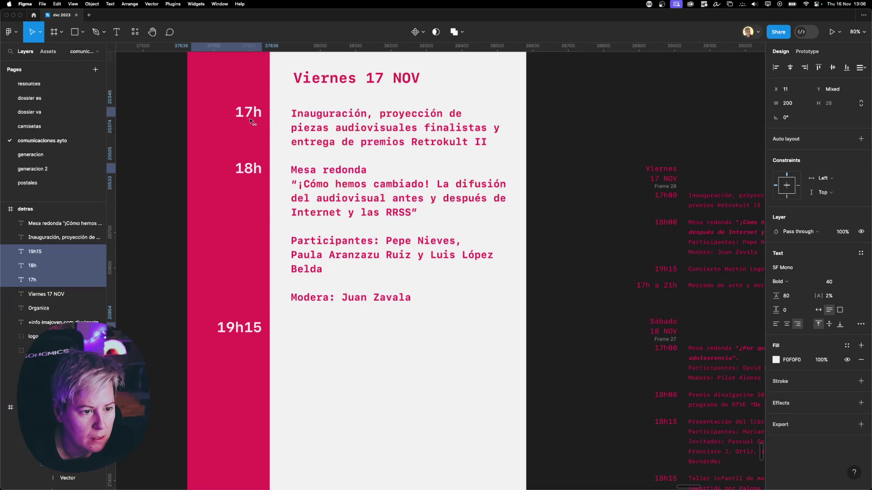
{"action": "left_click", "coordinate": [278, 116]}
Wrap the 17h label and Inauguración text in a top-aligned auto-layout row
{"action": "left_click", "coordinate": [246, 115]}
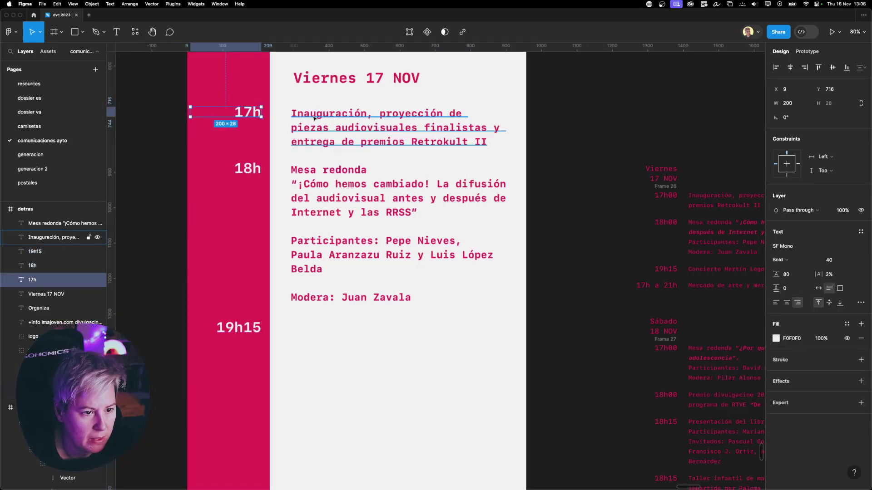
{"action": "left_click", "coordinate": [369, 122], "text": "shift"}
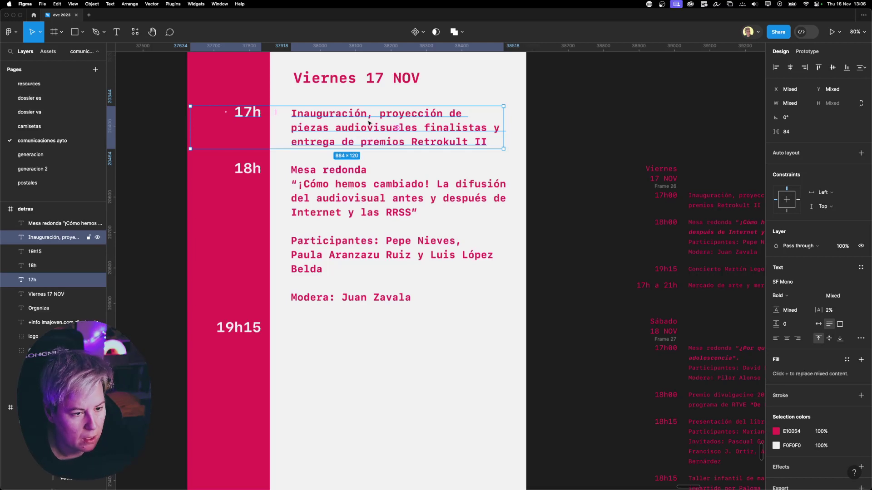
{"action": "left_click", "coordinate": [384, 132]}
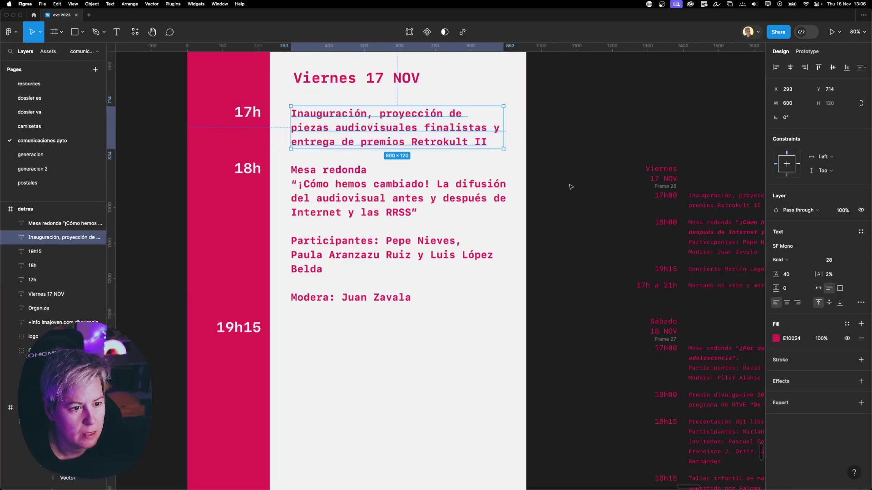
{"action": "left_click", "coordinate": [251, 110], "text": "shift"}
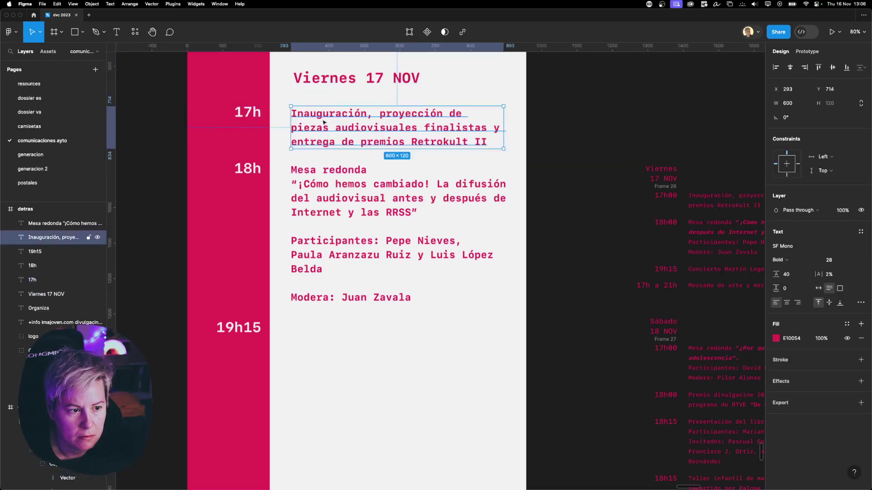
{"action": "key", "text": "shift+a"}
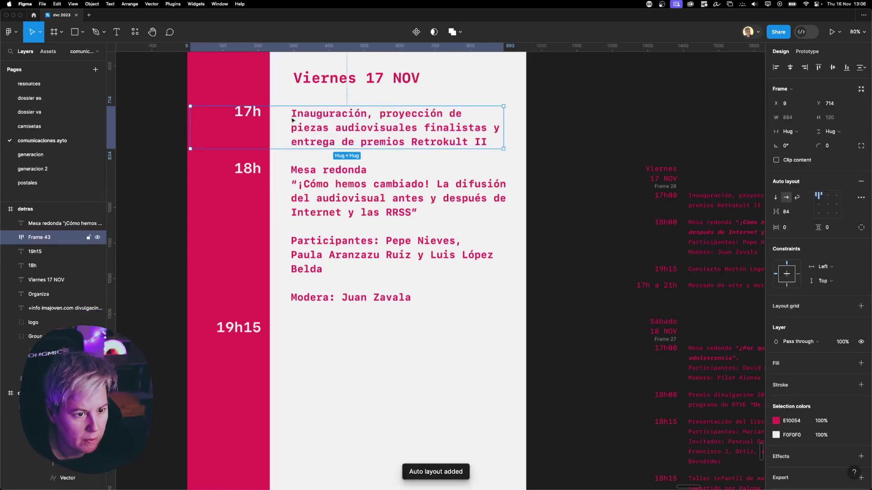
{"action": "scroll", "coordinate": [240, 109], "scroll_direction": "up", "scroll_amount": 5}
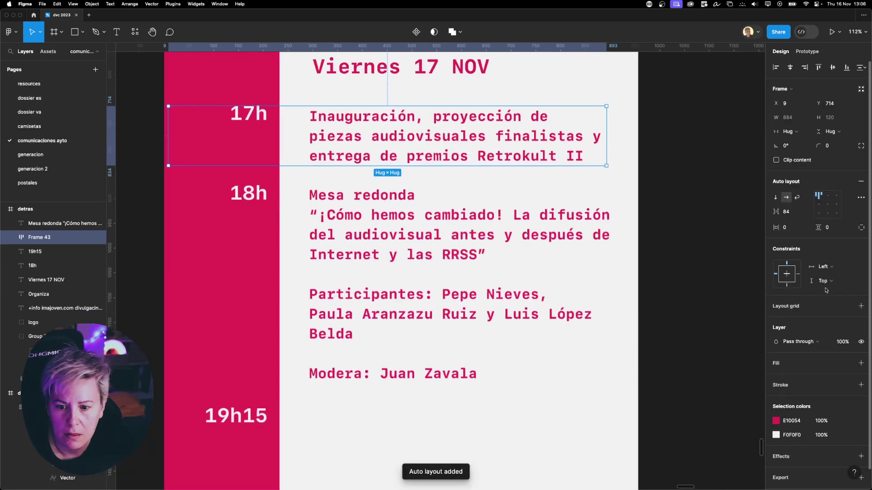
{"action": "left_click", "coordinate": [819, 205]}
{"action": "left_click", "coordinate": [819, 197]}
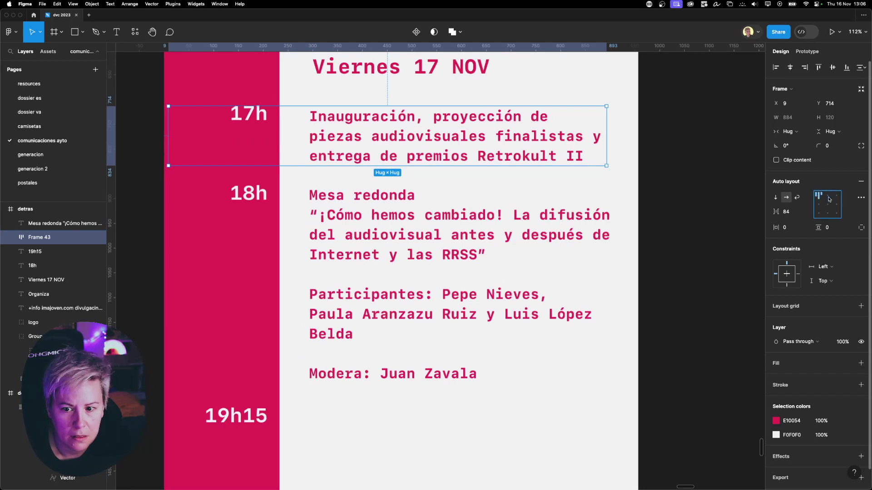
Try cap-height vertical trim on the Inauguración text in its type settings
{"action": "left_click", "coordinate": [866, 199]}
{"action": "left_click", "coordinate": [544, 160]}
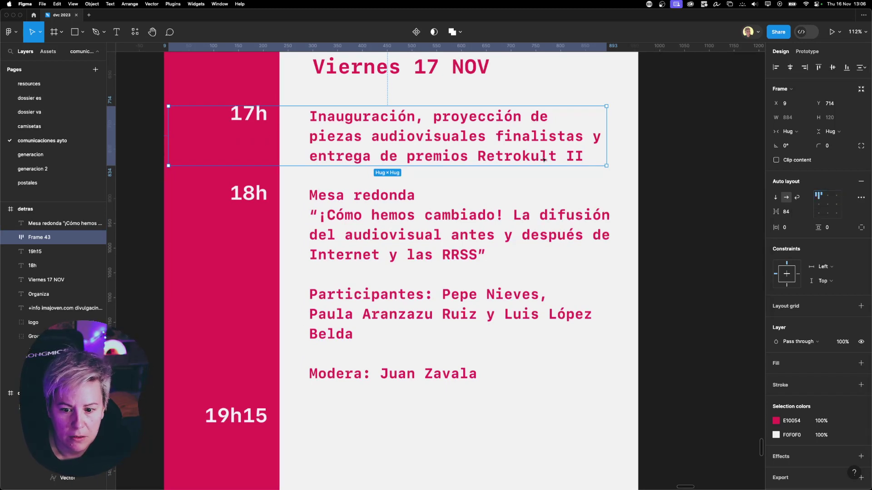
{"action": "left_click", "coordinate": [431, 140]}
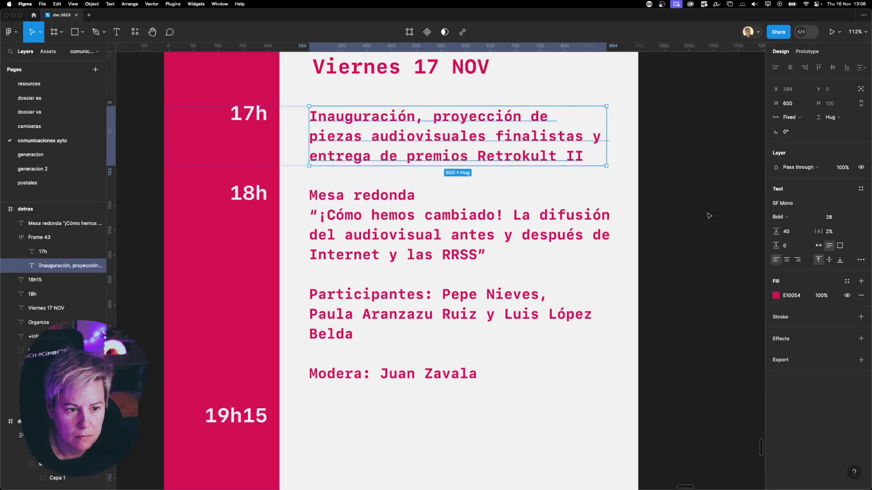
{"action": "left_click", "coordinate": [861, 260]}
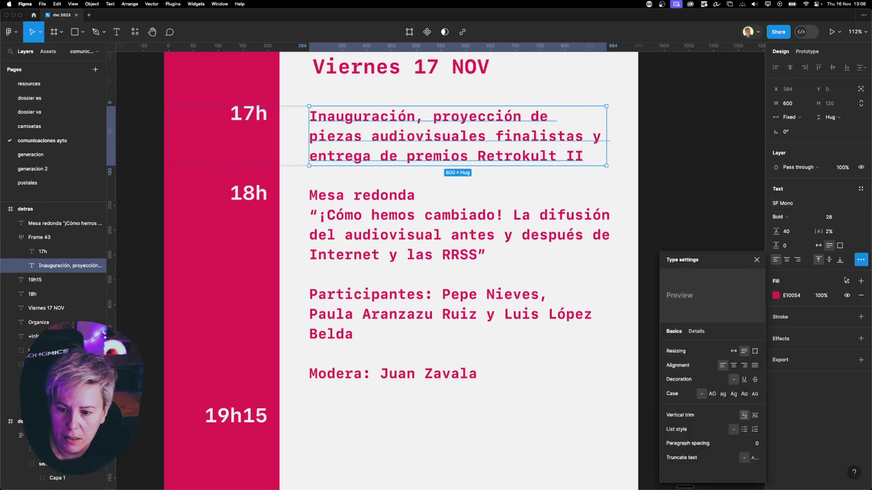
{"action": "left_click", "coordinate": [754, 416]}
{"action": "left_click", "coordinate": [743, 416]}
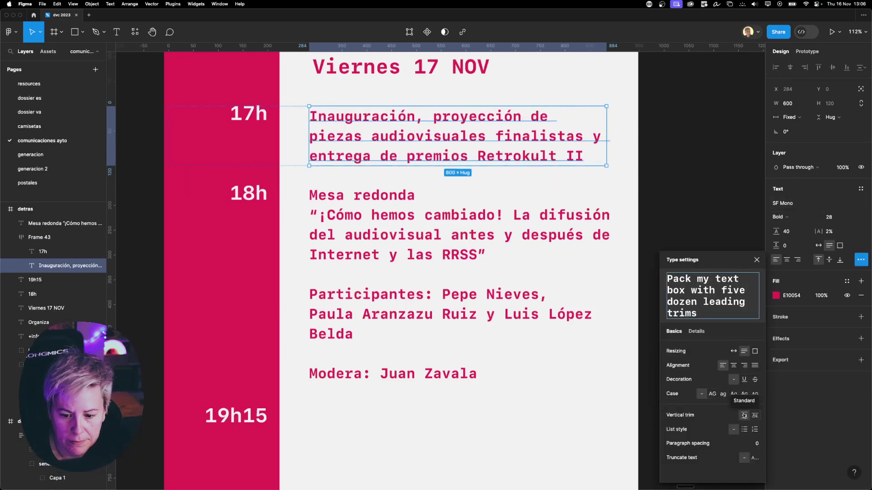
{"action": "left_click", "coordinate": [755, 415]}
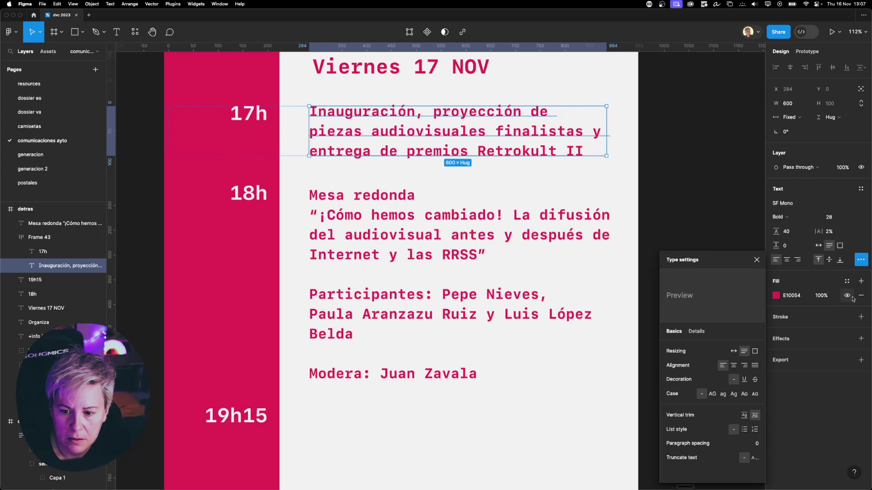
Reselect the Inauguración text and set its vertical trim back to Standard
{"action": "key", "text": "Escape"}
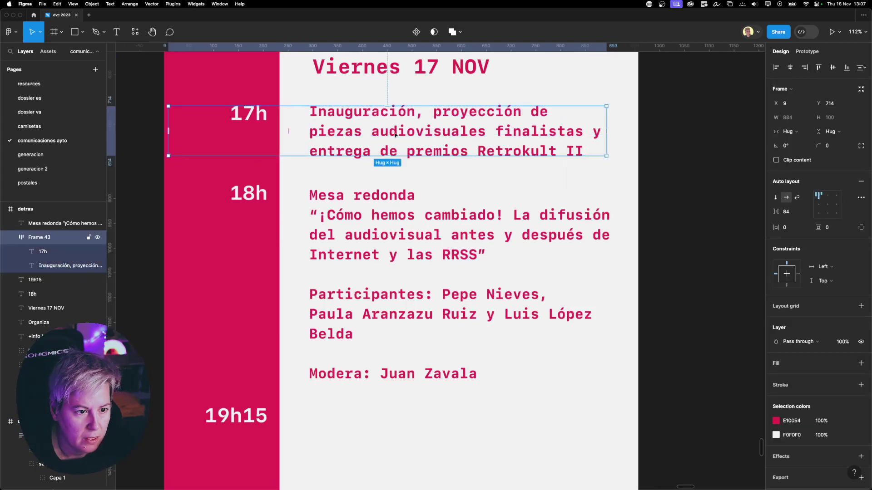
{"action": "left_click", "coordinate": [398, 132]}
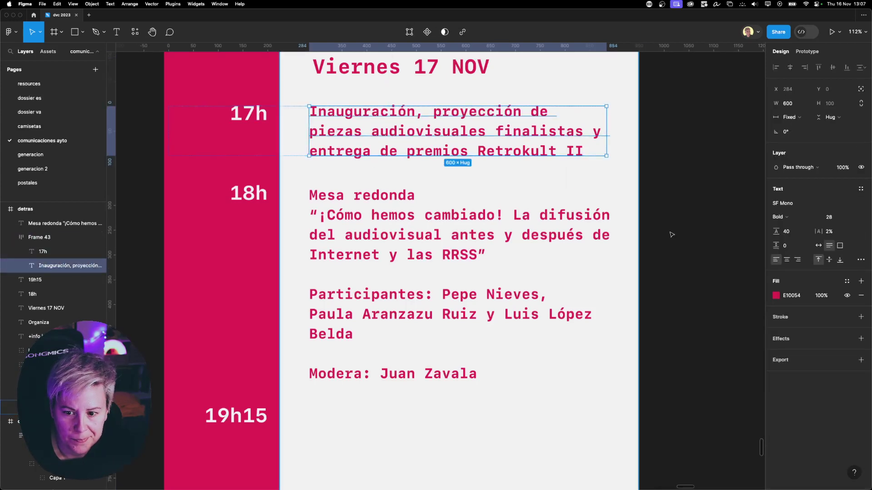
{"action": "left_click", "coordinate": [294, 134]}
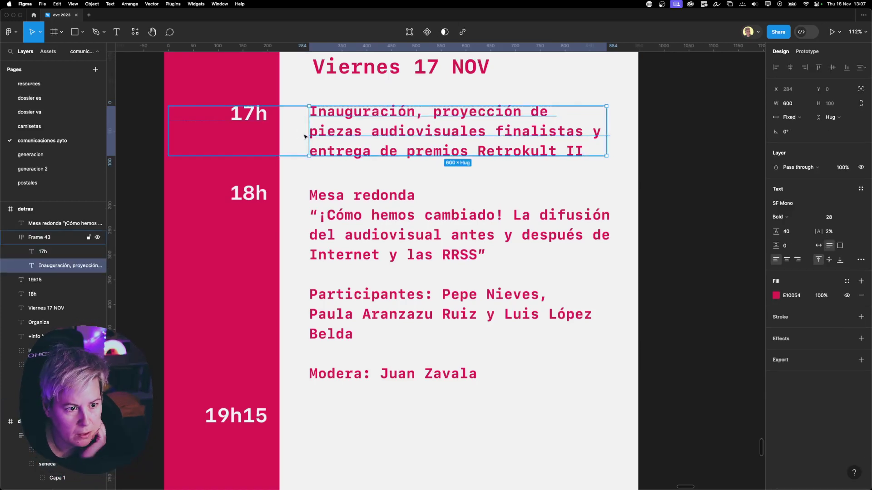
{"action": "left_click", "coordinate": [356, 135]}
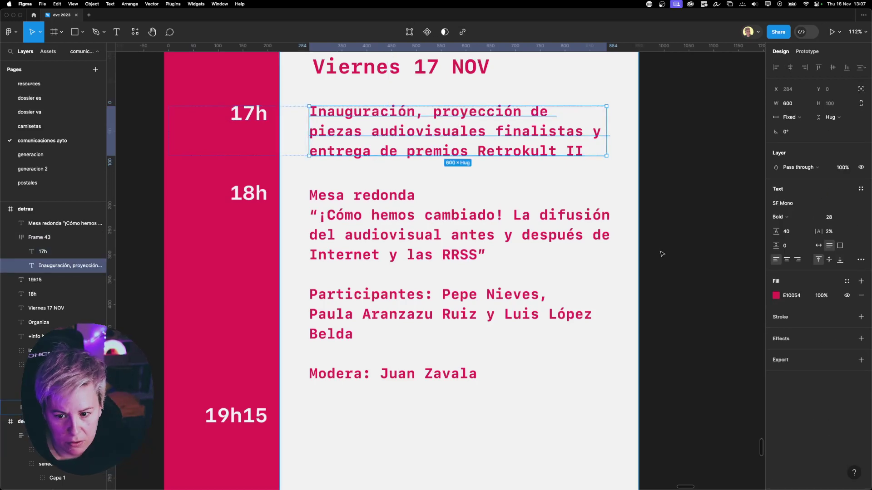
{"action": "left_click", "coordinate": [860, 260]}
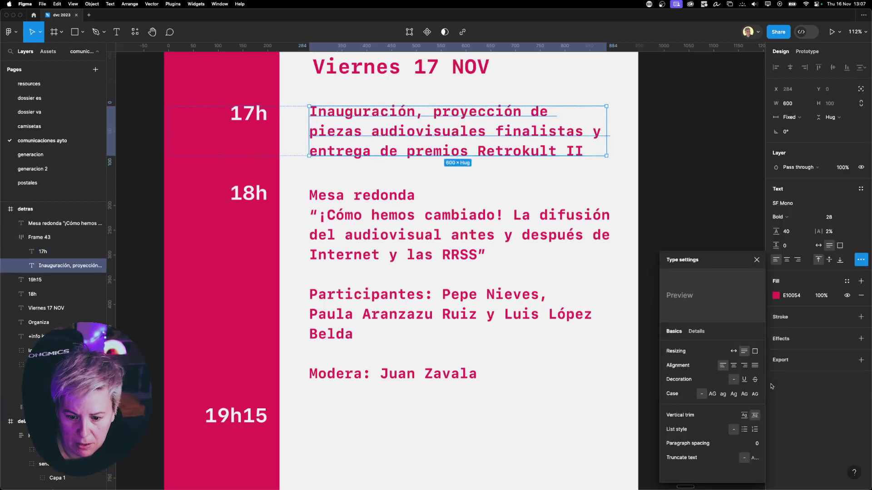
{"action": "left_click", "coordinate": [744, 415]}
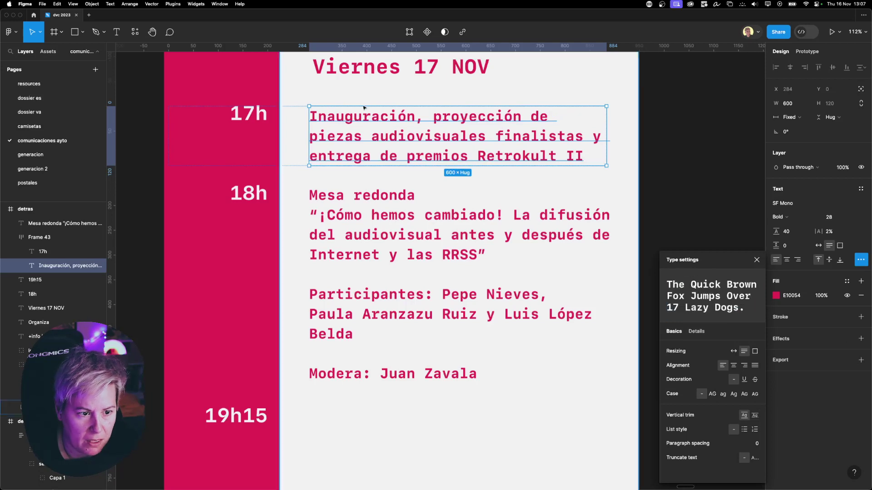
Wrap the 18h label and Mesa redonda text in their own auto-layout row
{"action": "left_click", "coordinate": [363, 215]}
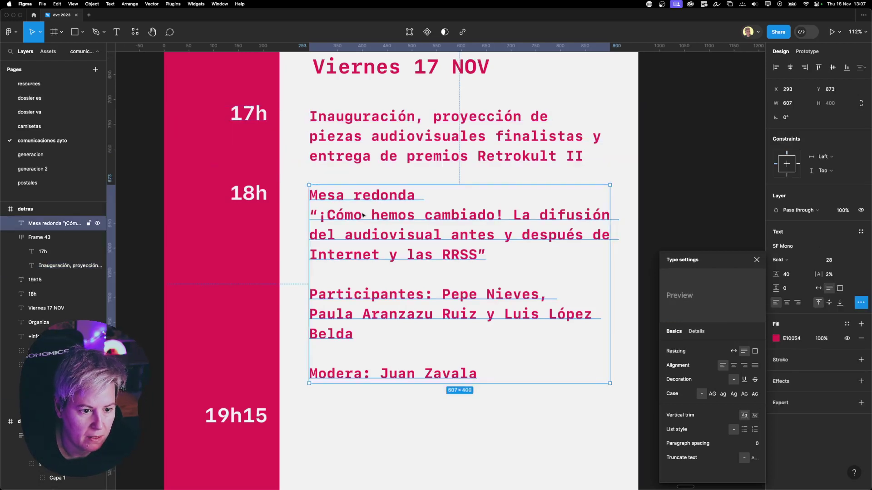
{"action": "left_click", "coordinate": [256, 195], "text": "shift"}
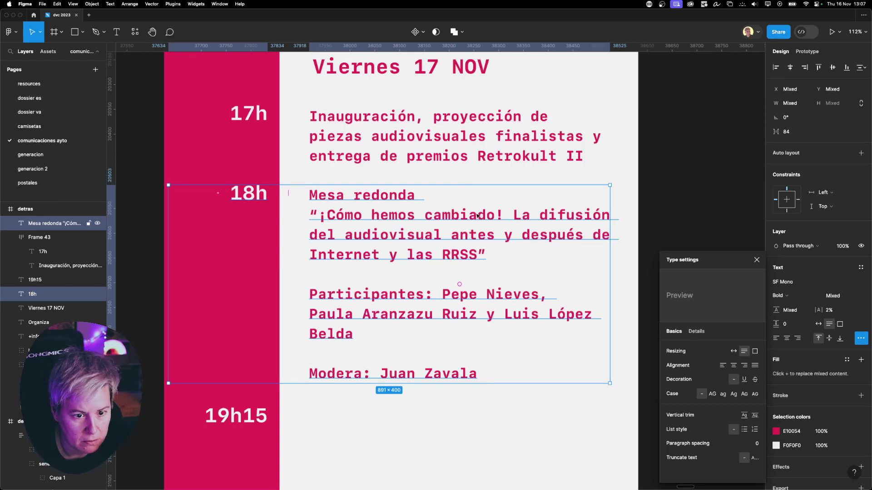
{"action": "left_click", "coordinate": [386, 144]}
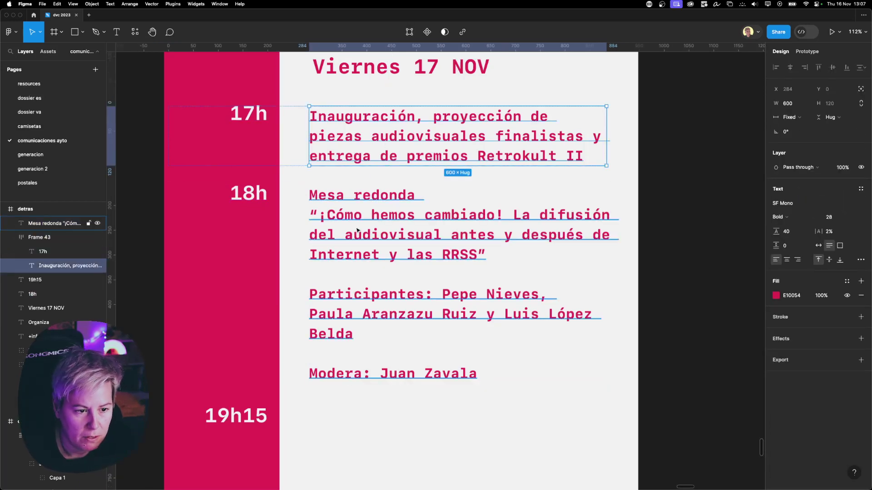
{"action": "left_click", "coordinate": [314, 240]}
{"action": "left_click", "coordinate": [251, 198], "text": "shift"}
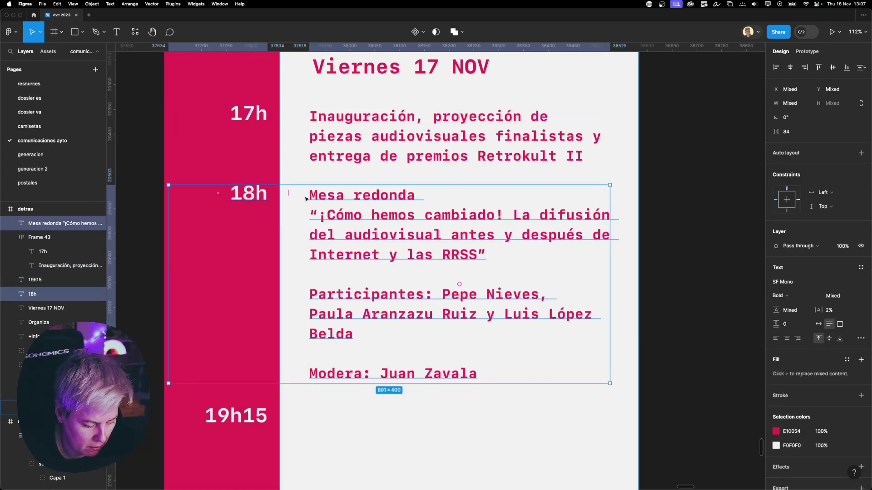
{"action": "key", "text": "shift+a"}
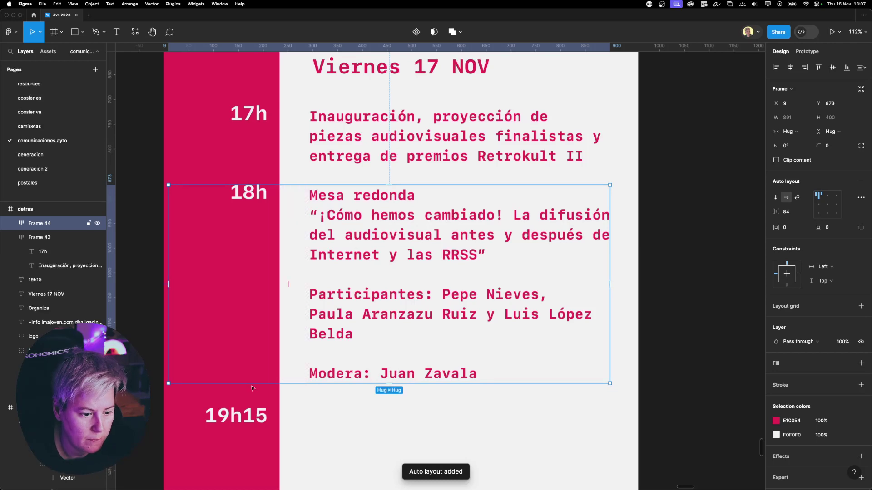
Delete the leftover 19h15 label and marquee-select the 17h and 18h rows
{"action": "left_click", "coordinate": [259, 418]}
{"action": "key", "text": "Delete"}
{"action": "left_click_drag", "start_coordinate": [260, 418], "coordinate": [435, 151]}
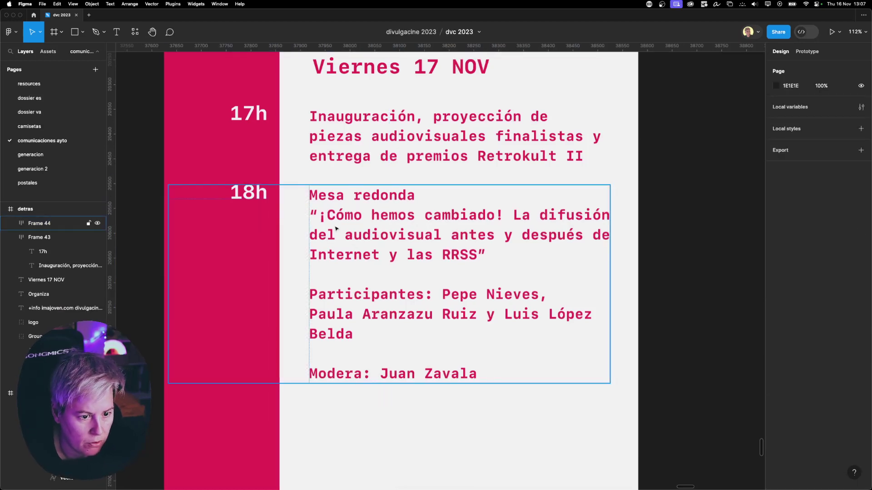
Stack the 17h and 18h rows in a vertical auto-layout frame with 40 spacing
{"action": "key", "text": "shift+a"}
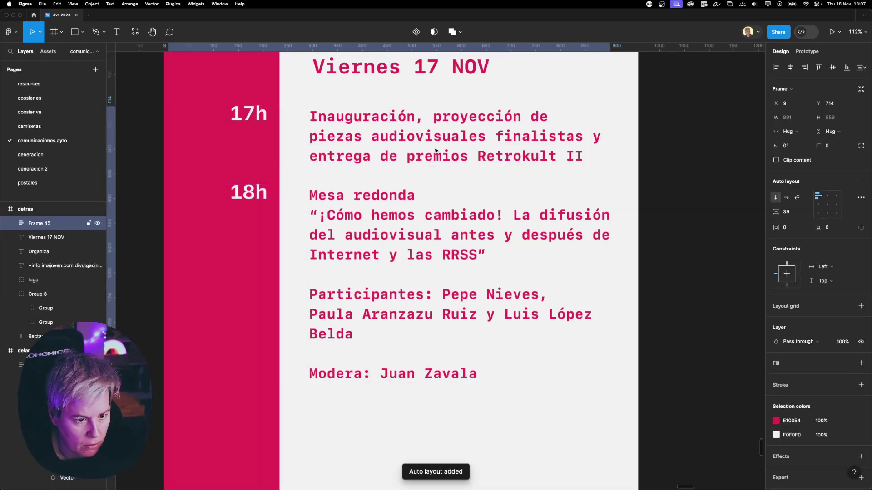
{"action": "scroll", "coordinate": [459, 195], "scroll_direction": "down", "scroll_amount": 5}
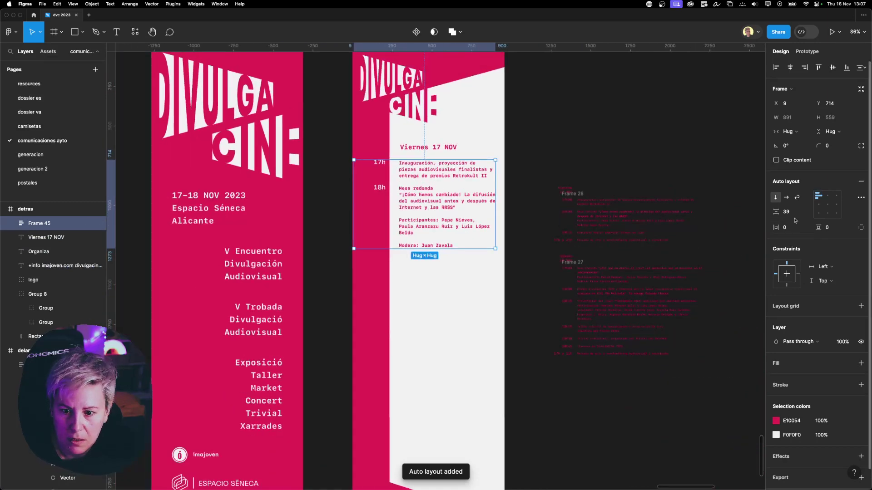
{"action": "left_click", "coordinate": [788, 211]}
{"action": "type", "text": "40"}
{"action": "key", "text": "Return"}
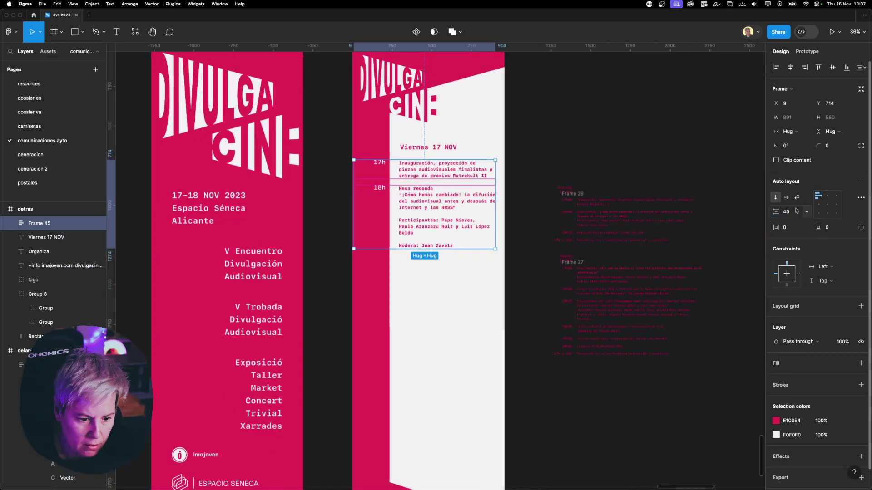
Drill into the Viernes schedule block and select the 18h Mesa redonda row
{"action": "left_click", "coordinate": [478, 175]}
{"action": "scroll", "coordinate": [478, 176], "scroll_direction": "up", "scroll_amount": 3}
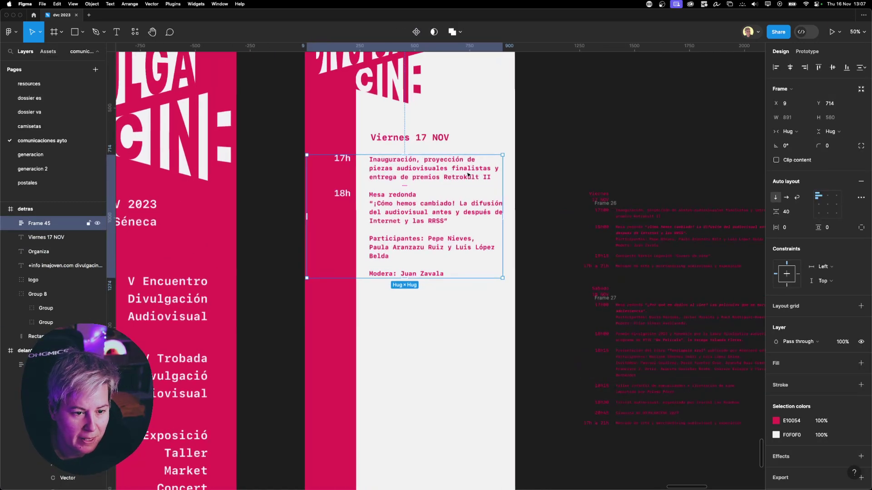
{"action": "scroll", "coordinate": [409, 136], "scroll_direction": "up", "scroll_amount": 2}
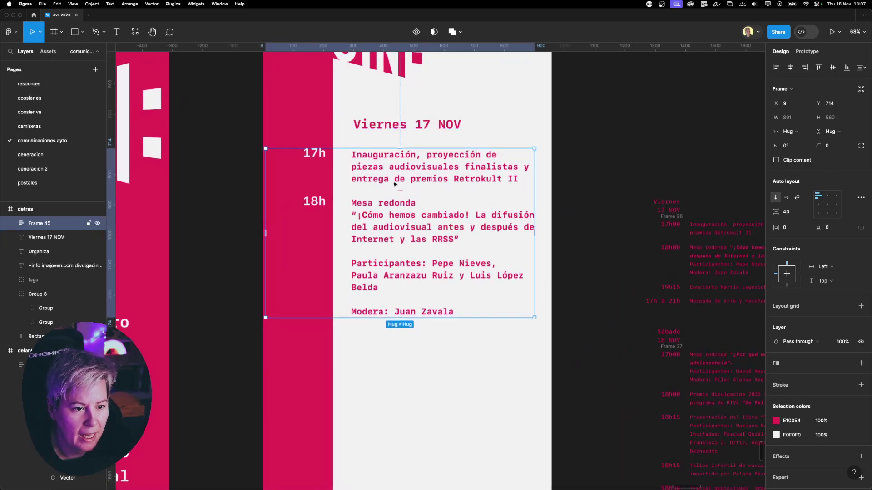
{"action": "key", "text": "Escape"}
{"action": "scroll", "coordinate": [435, 173], "scroll_direction": "down", "scroll_amount": 3}
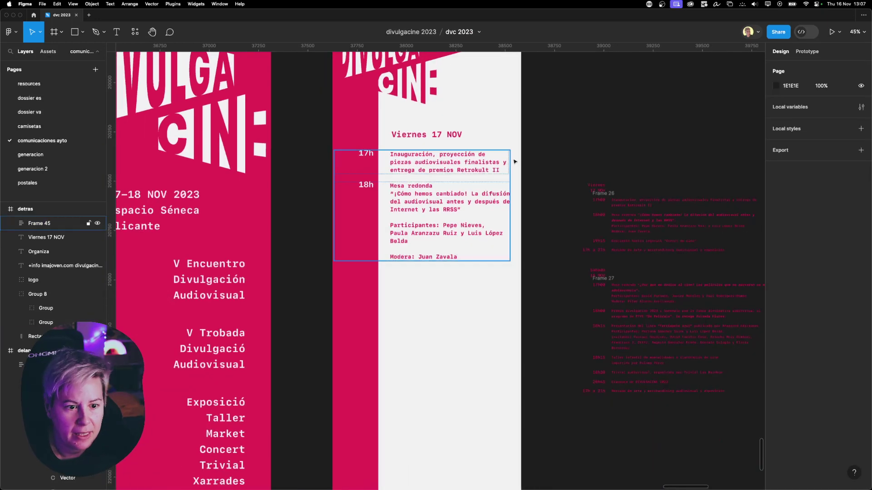
{"action": "left_click", "coordinate": [435, 173]}
{"action": "scroll", "coordinate": [434, 172], "scroll_direction": "up", "scroll_amount": 3}
{"action": "double_click", "coordinate": [409, 159]}
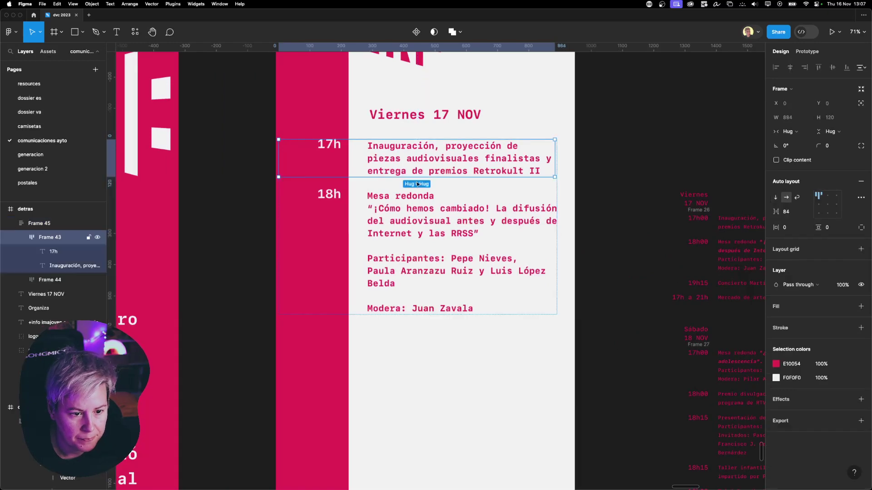
{"action": "left_click", "coordinate": [394, 218]}
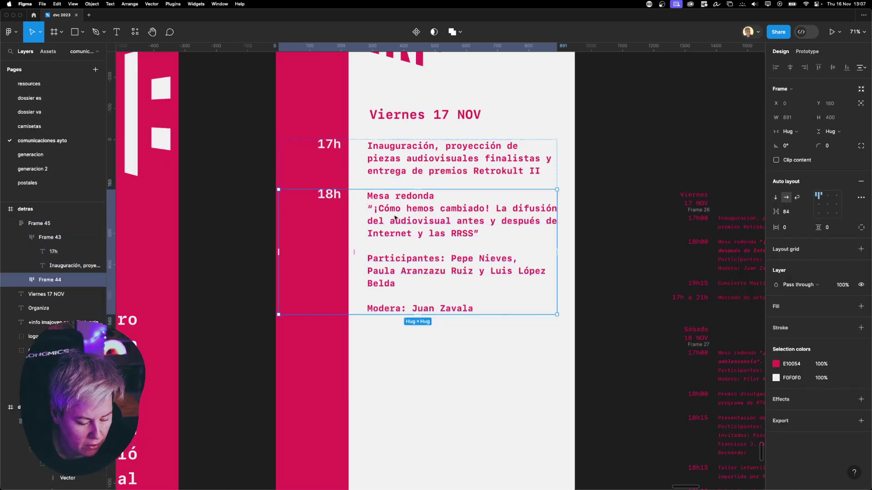
Duplicate the 18h Mesa redonda row and change the copy's time to 19h15
{"action": "key", "text": "ctrl+d"}
{"action": "scroll", "coordinate": [435, 267], "scroll_direction": "down", "scroll_amount": 5}
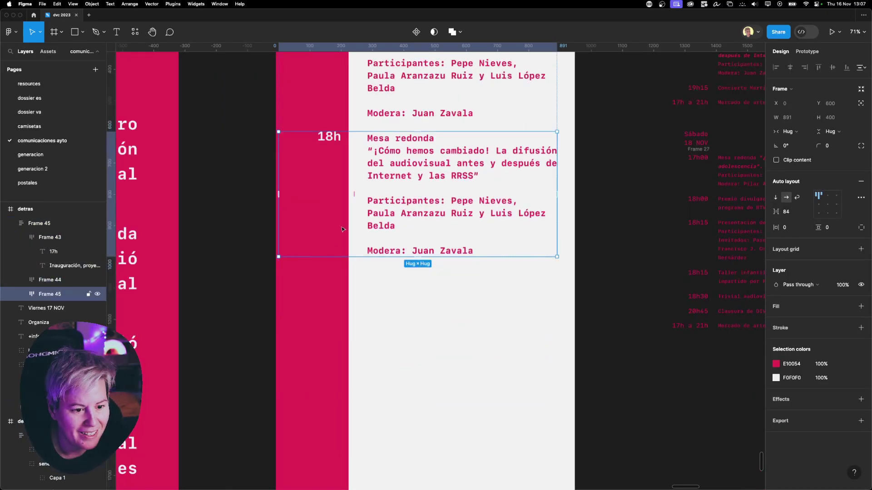
{"action": "scroll", "coordinate": [350, 179], "scroll_direction": "up", "scroll_amount": 3}
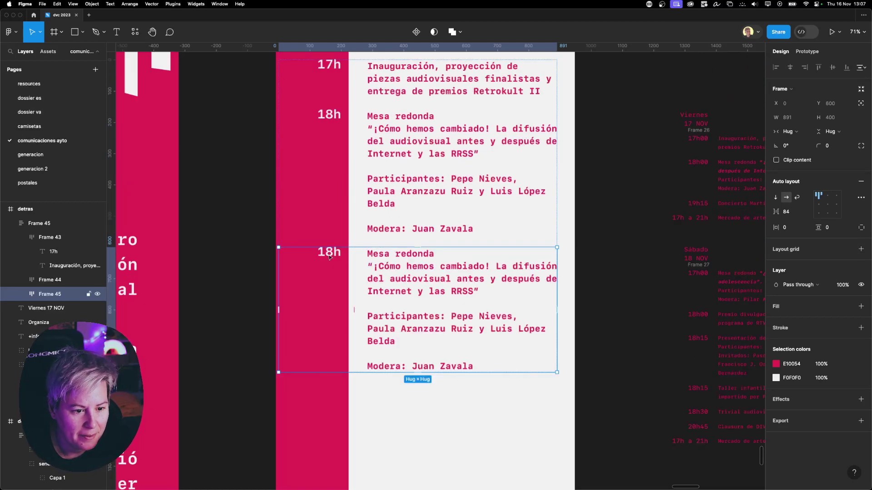
{"action": "double_click", "coordinate": [330, 253]}
{"action": "double_click", "coordinate": [335, 253]}
{"action": "left_click", "coordinate": [332, 253]}
{"action": "type", "text": "9"}
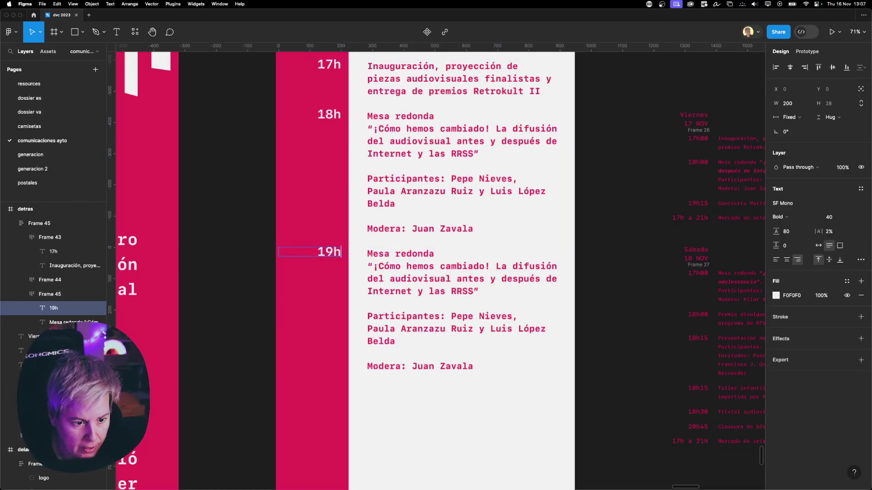
{"action": "type", "text": "15"}
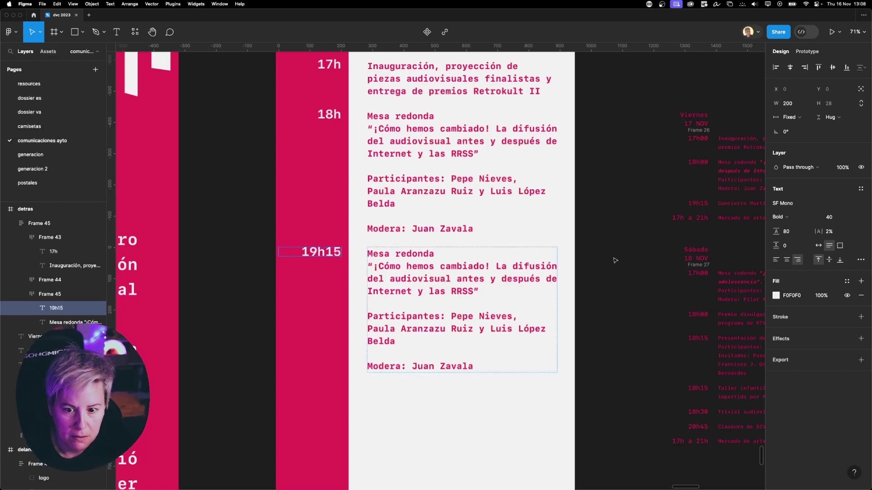
{"action": "scroll", "coordinate": [586, 267], "scroll_direction": "right", "scroll_amount": 2}
{"action": "scroll", "coordinate": [586, 266], "scroll_direction": "right", "scroll_amount": 2}
{"action": "scroll", "coordinate": [586, 266], "scroll_direction": "right", "scroll_amount": 2}
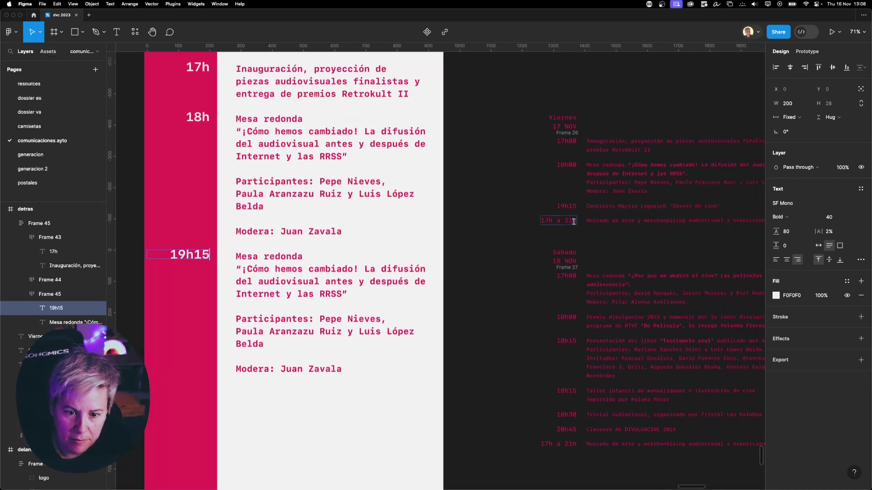
Retitle the copied event Concierto and copy the performer and title from the reference list
{"action": "double_click", "coordinate": [625, 207]}
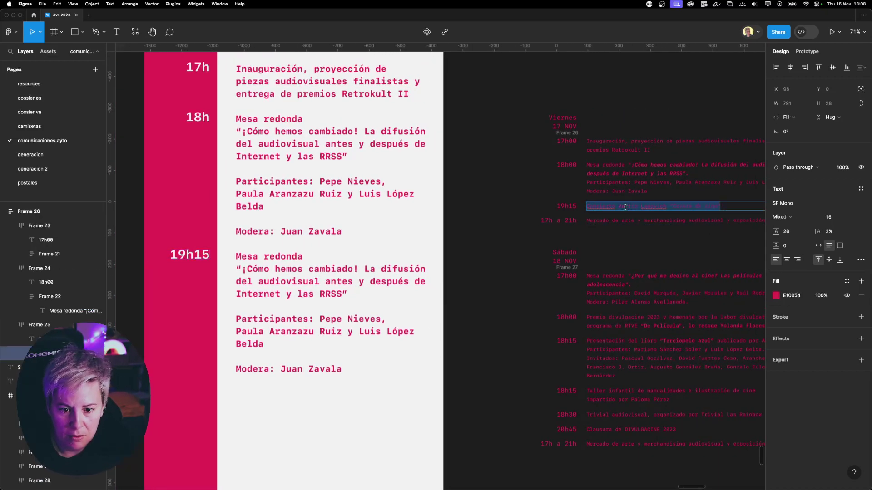
{"action": "triple_click", "coordinate": [304, 255]}
{"action": "type", "text": "Concierto"}
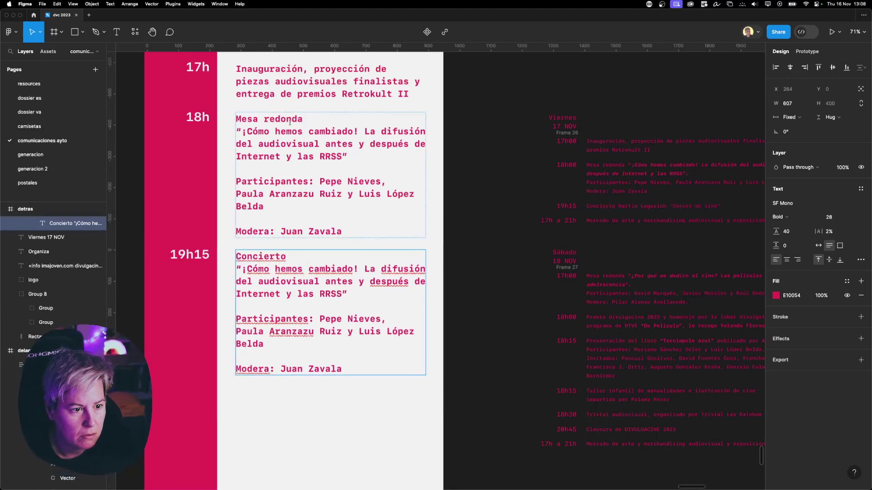
{"action": "left_click", "coordinate": [681, 220]}
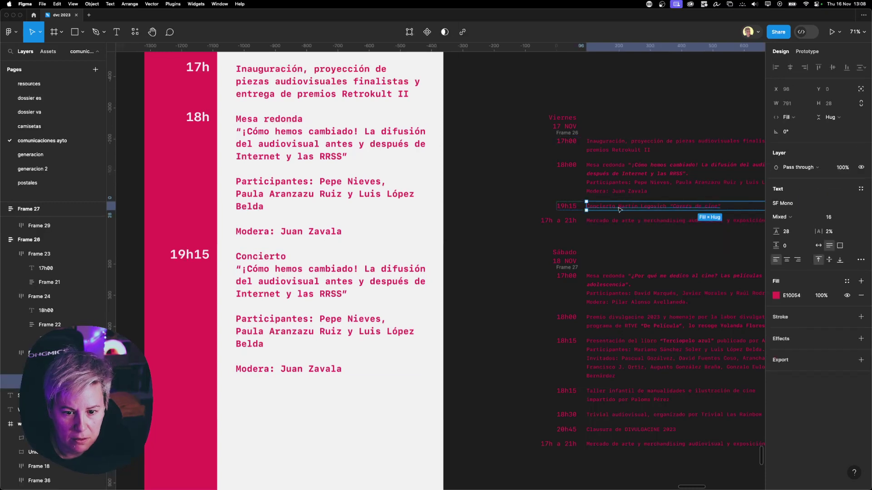
{"action": "double_click", "coordinate": [618, 208]}
{"action": "left_click_drag", "start_coordinate": [619, 208], "coordinate": [725, 208]}
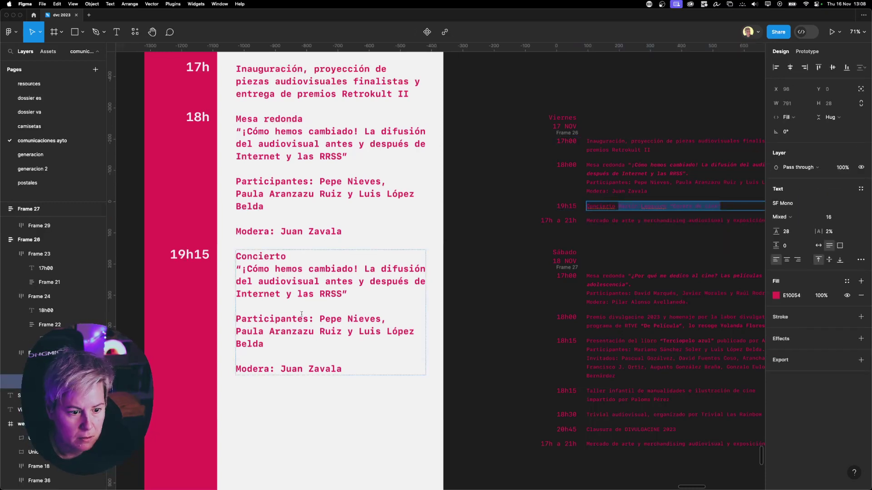
Paste in the performer and “Covers de cine”, moving the quoted title first
{"action": "double_click", "coordinate": [350, 369]}
{"action": "left_click_drag", "start_coordinate": [350, 368], "coordinate": [224, 273]}
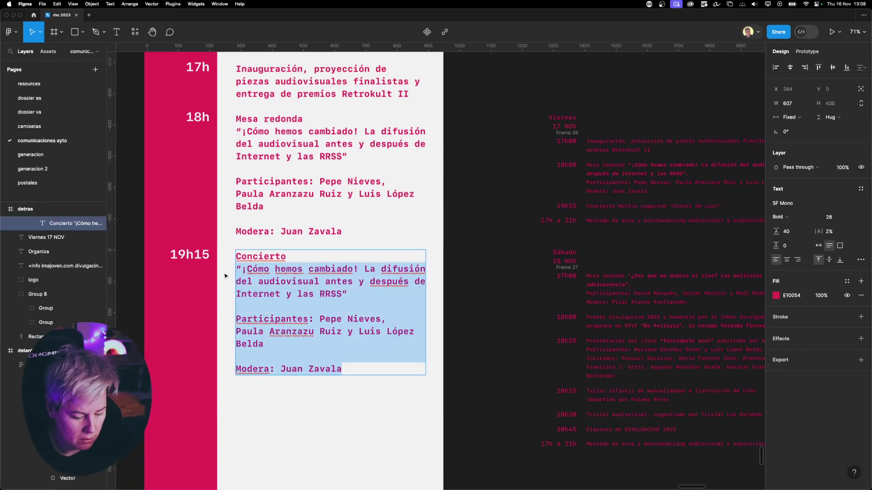
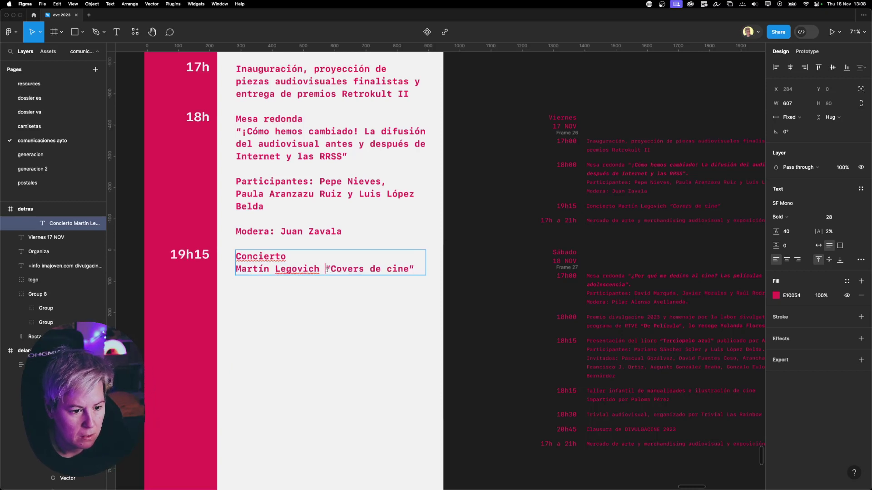
{"action": "key", "text": "shift+super+Right"}
{"action": "key", "text": "BackSpace"}
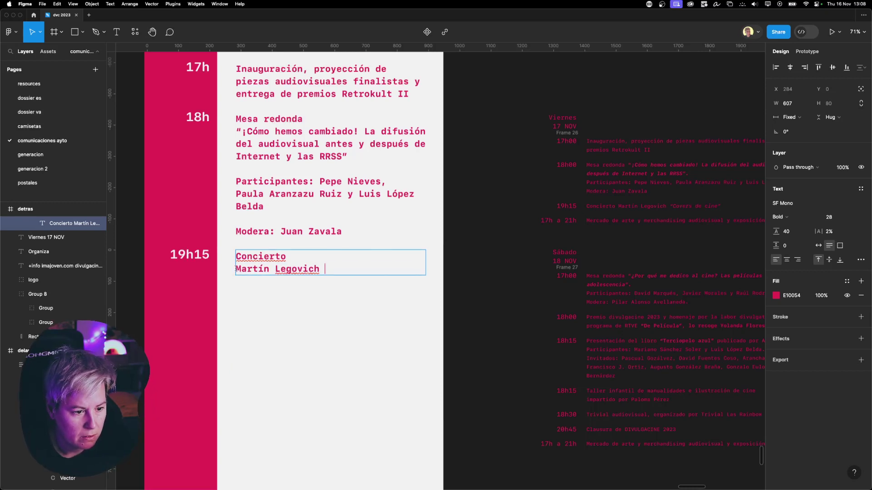
{"action": "type", "text": "“Covers de cine”"}
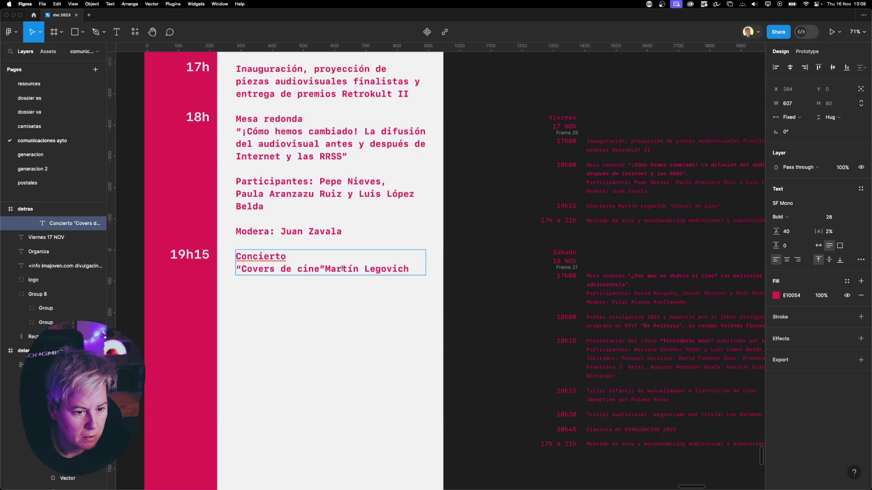
Put the performer's name on its own line after a blank line
{"action": "key", "text": "Return"}
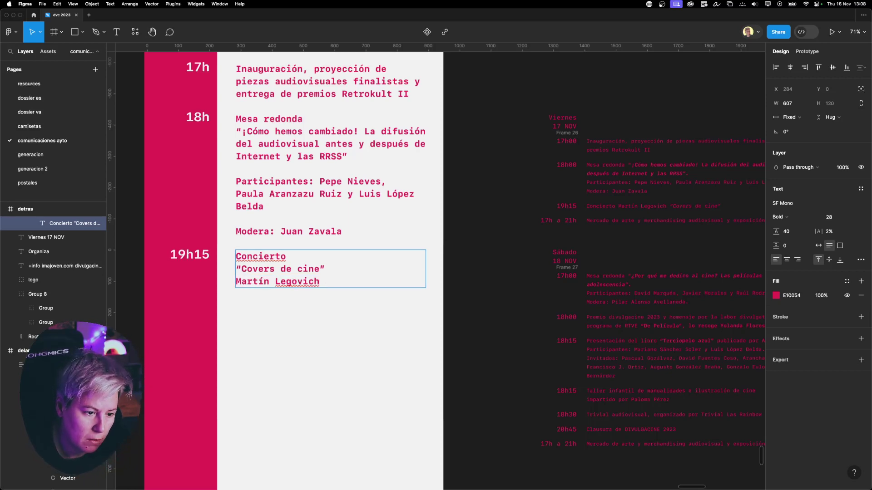
{"action": "type", "text": "con:"}
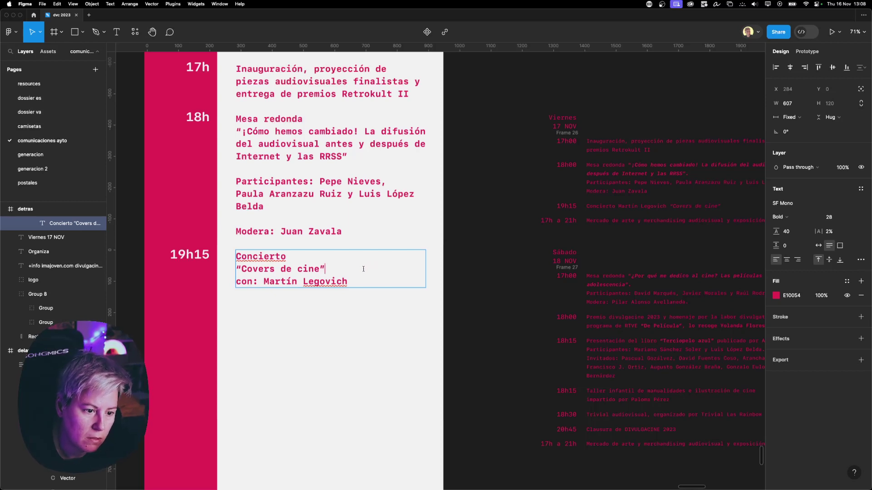
{"action": "key", "text": "Return"}
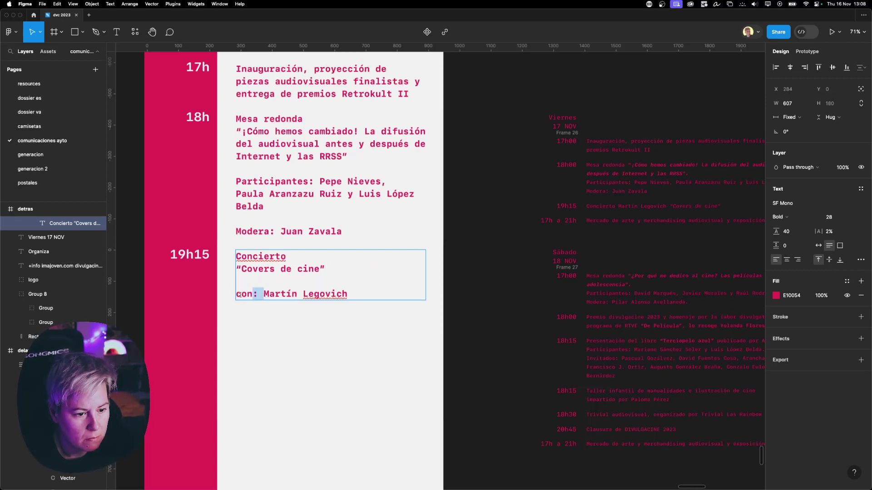
{"action": "left_click_drag", "start_coordinate": [239, 294], "coordinate": [233, 293]}
{"action": "key", "text": "BackSpace"}
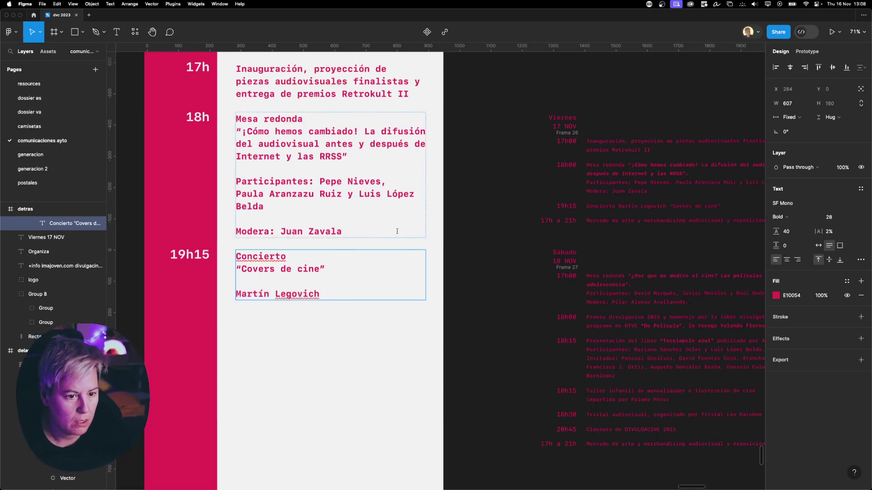
{"action": "key", "text": "Escape"}
{"action": "left_click", "coordinate": [490, 237]}
{"action": "scroll", "coordinate": [377, 282], "scroll_direction": "down", "scroll_amount": 2}
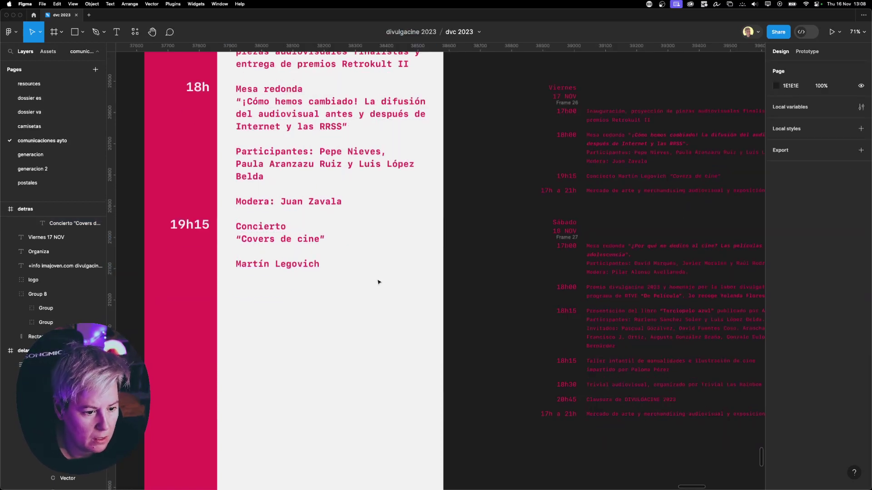
{"action": "scroll", "coordinate": [377, 273], "scroll_direction": "up", "scroll_amount": 2}
{"action": "scroll", "coordinate": [376, 273], "scroll_direction": "down", "scroll_amount": 3}
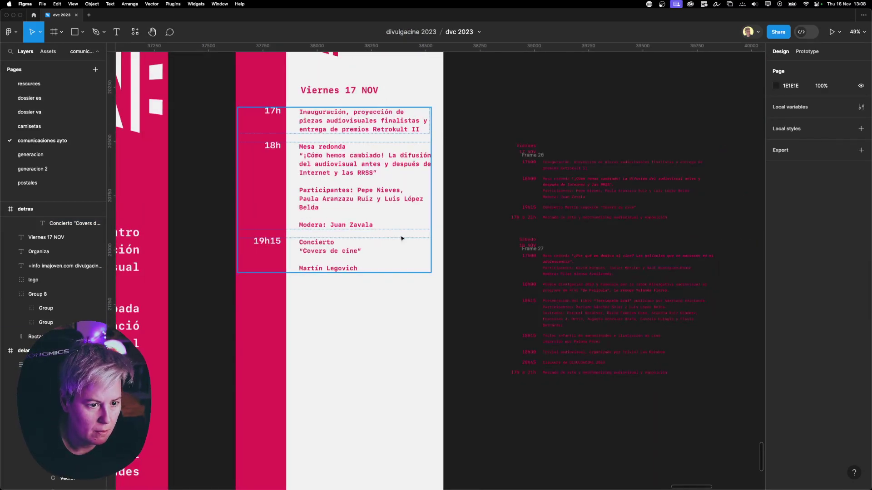
{"action": "double_click", "coordinate": [371, 327]}
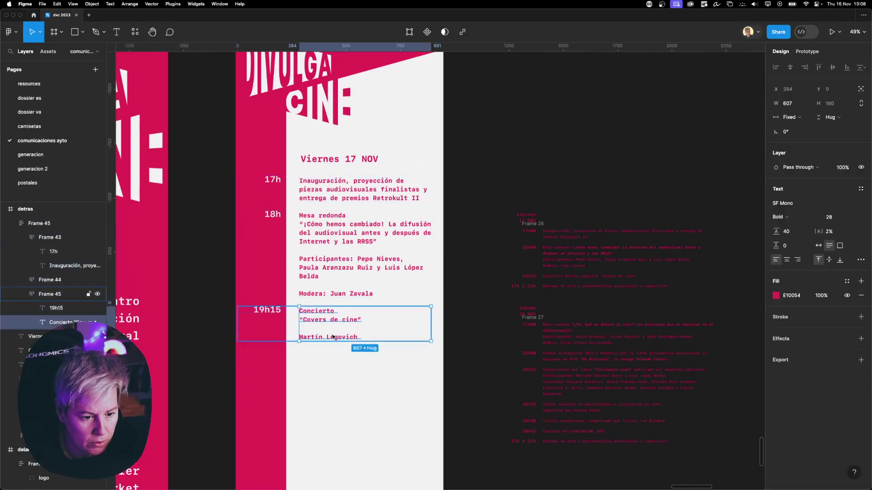
Duplicate the 19h15 Concierto row below itself
{"action": "left_click", "coordinate": [459, 295]}
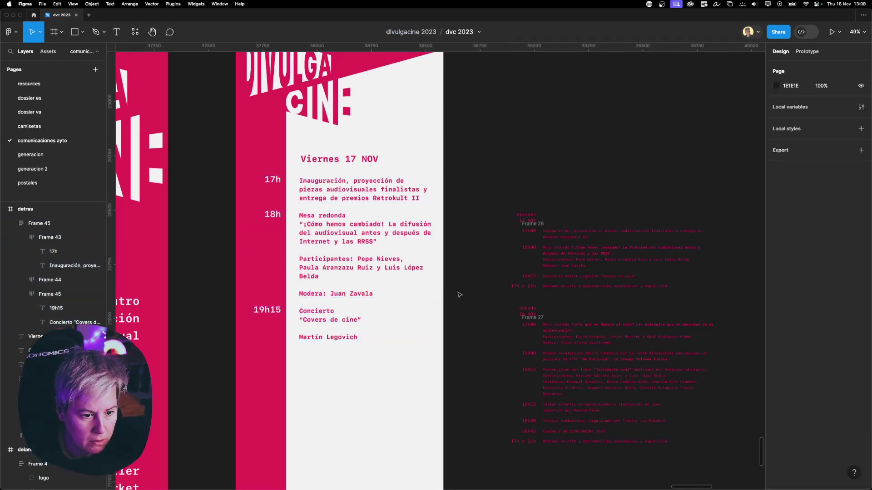
{"action": "double_click", "coordinate": [326, 327]}
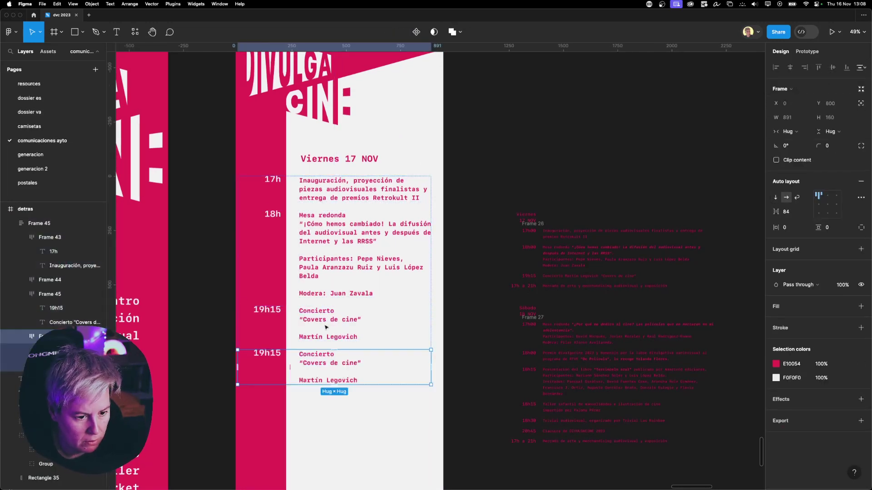
{"action": "key", "text": "super+d"}
Italicize Concierto in both concert rows and the Mesa redonda heading
{"action": "double_click", "coordinate": [321, 314]}
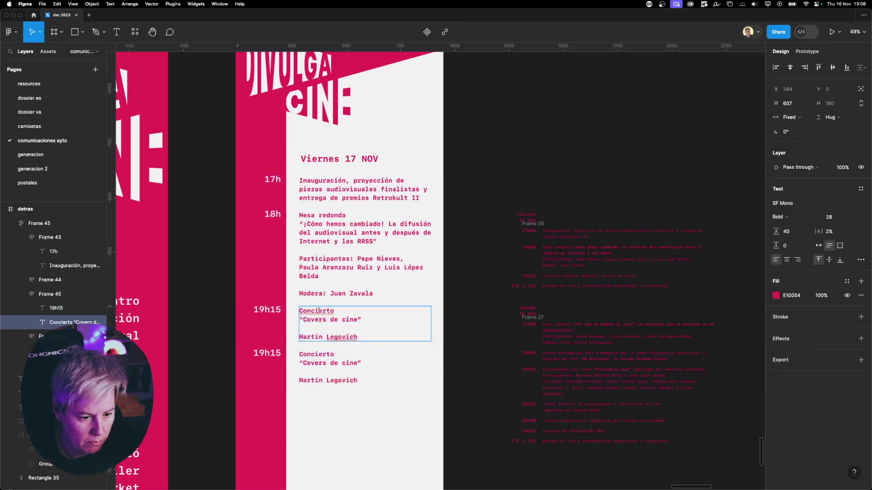
{"action": "double_click", "coordinate": [319, 311]}
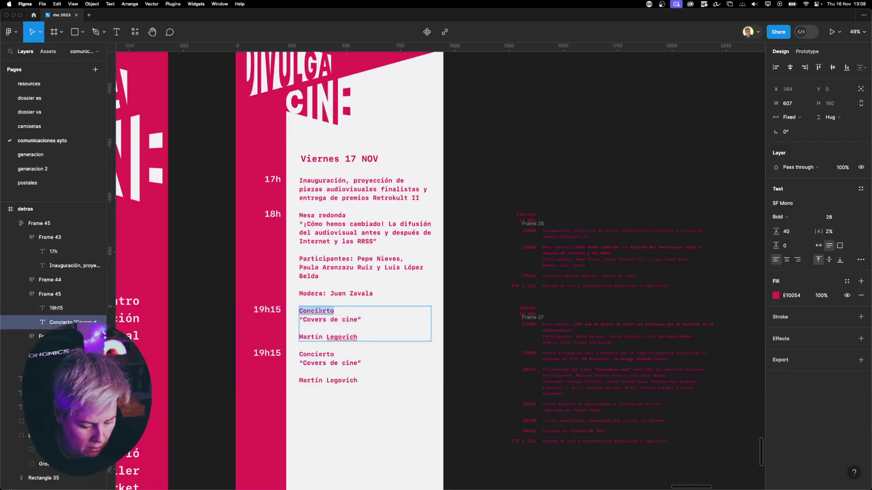
{"action": "key", "text": "super+i"}
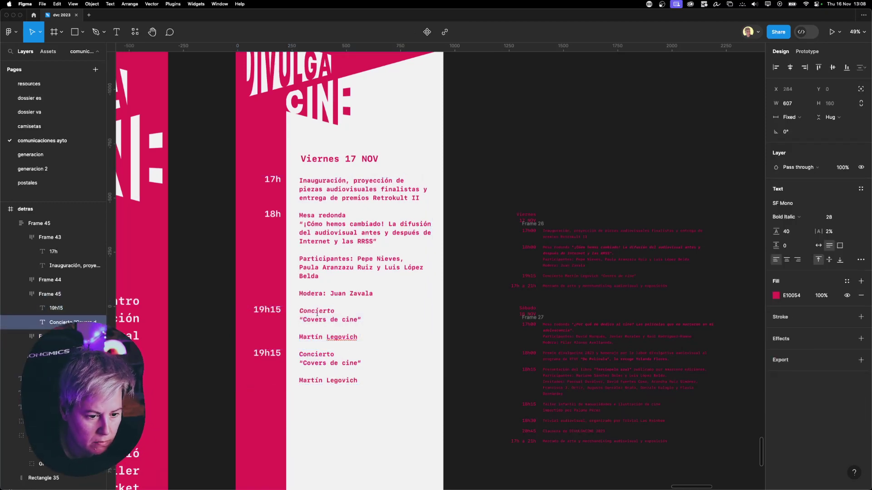
{"action": "double_click", "coordinate": [315, 355]}
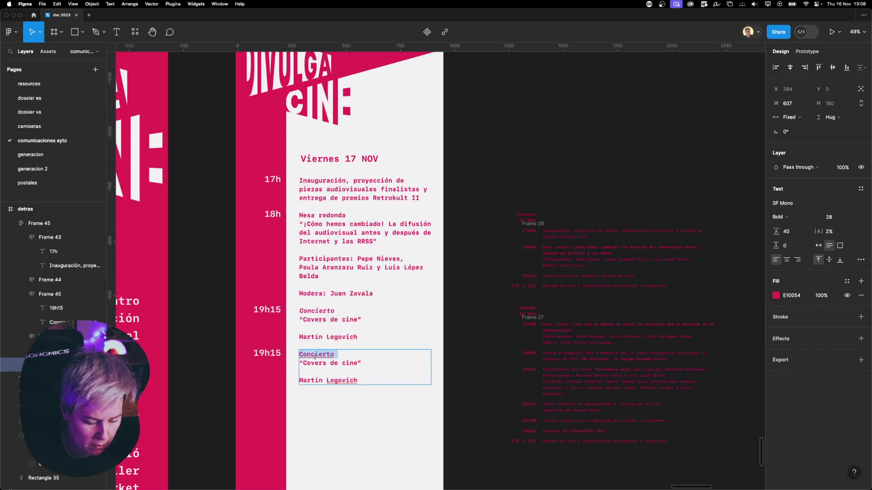
{"action": "key", "text": "super+i"}
{"action": "double_click", "coordinate": [323, 216]}
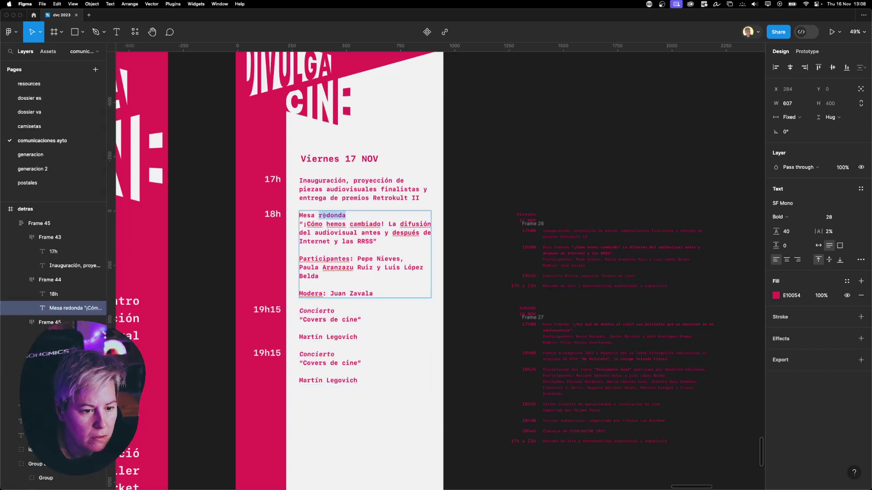
{"action": "key", "text": "super+i"}
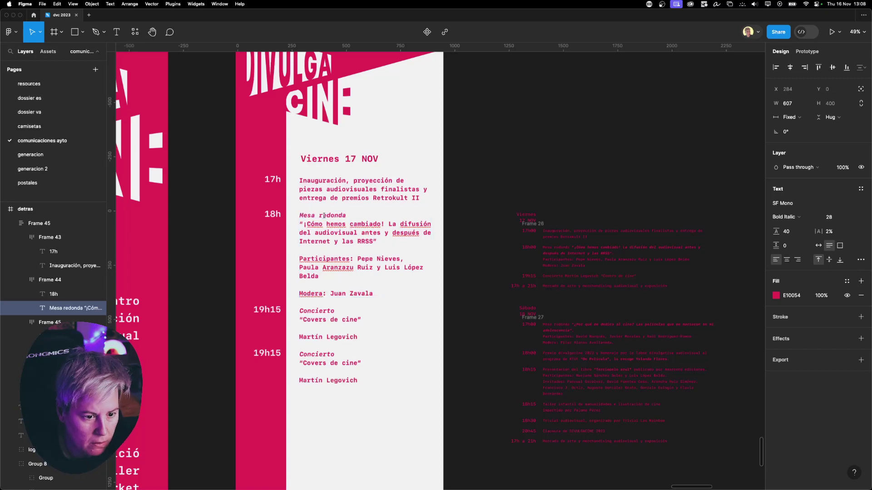
{"action": "key", "text": "Escape"}
{"action": "left_click_drag", "start_coordinate": [373, 241], "coordinate": [284, 226]}
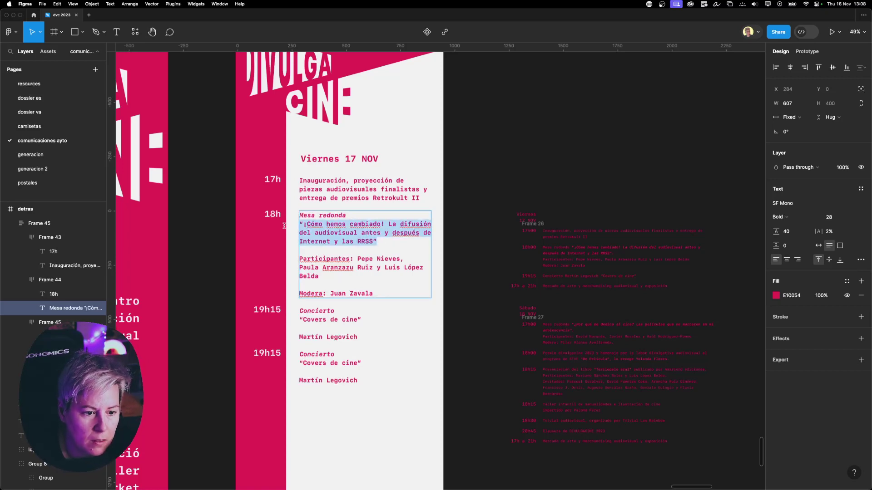
{"action": "left_click", "coordinate": [353, 216]}
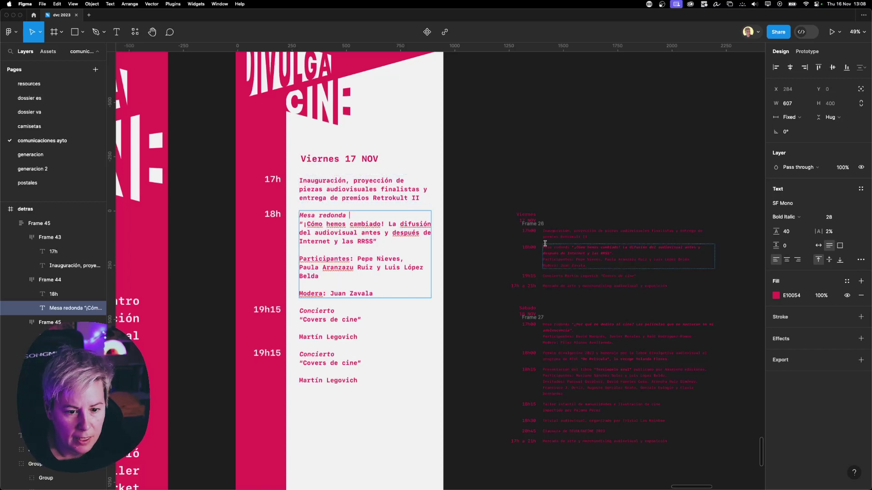
Delete the duplicated 19h15 concert row
{"action": "left_click", "coordinate": [568, 287]}
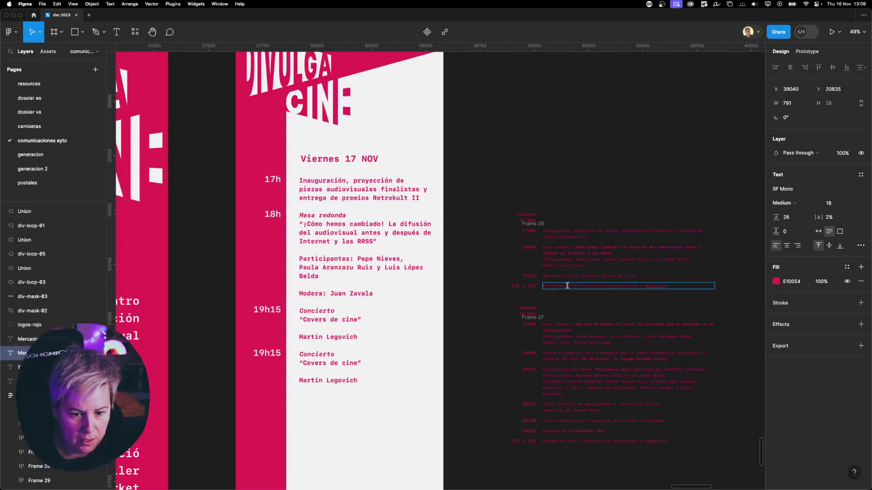
{"action": "scroll", "coordinate": [461, 358], "scroll_direction": "down", "scroll_amount": 4}
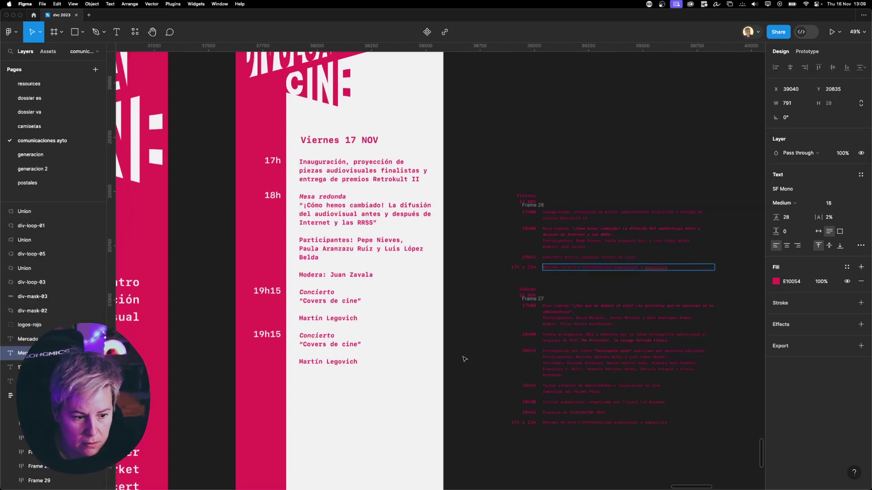
{"action": "scroll", "coordinate": [470, 350], "scroll_direction": "down", "scroll_amount": 5}
{"action": "scroll", "coordinate": [500, 296], "scroll_direction": "down", "scroll_amount": 5}
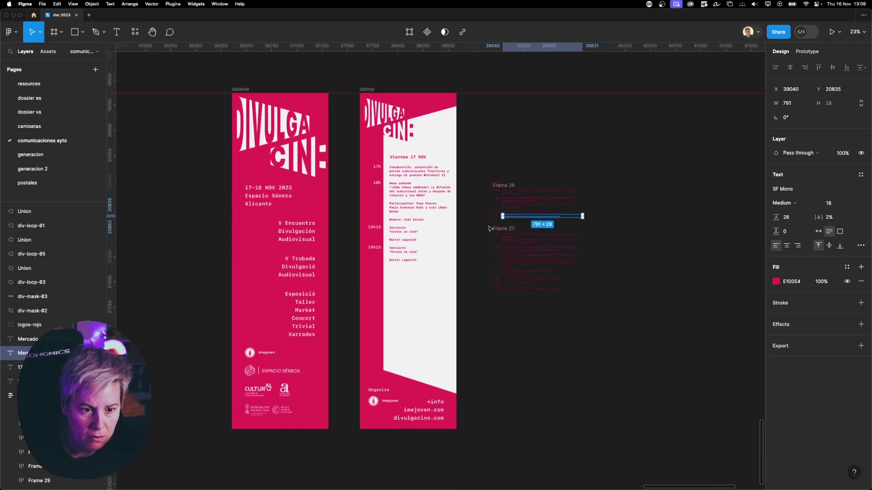
{"action": "scroll", "coordinate": [538, 230], "scroll_direction": "up", "scroll_amount": 2}
{"action": "scroll", "coordinate": [538, 230], "scroll_direction": "up", "scroll_amount": 2}
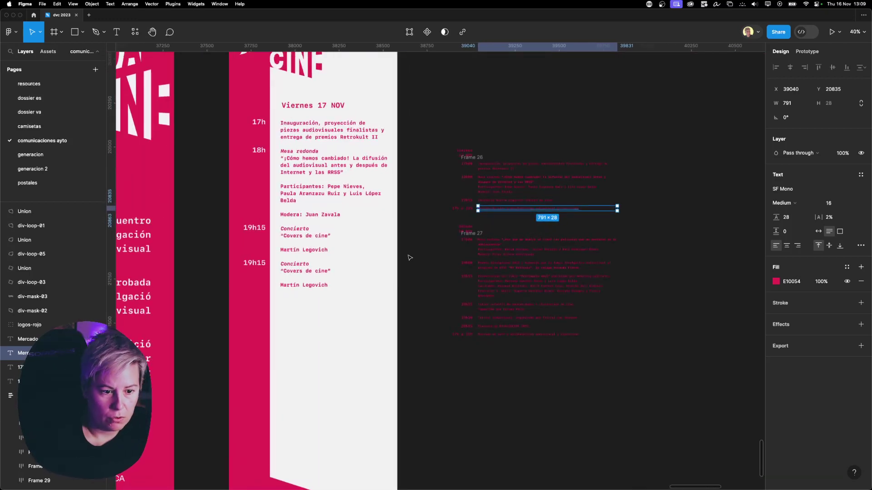
{"action": "left_click", "coordinate": [298, 272]}
{"action": "key", "text": "Delete"}
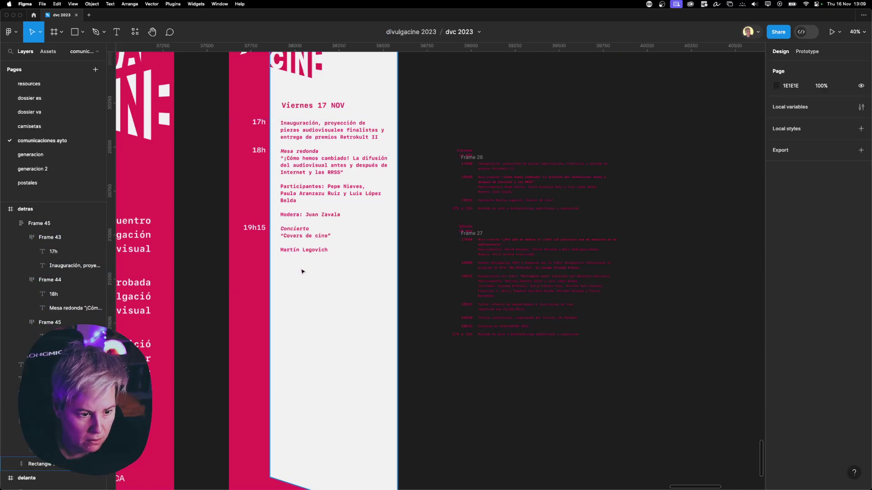
Copy the Viernes 17 NOV heading and event list below the original
{"action": "left_click", "coordinate": [314, 106]}
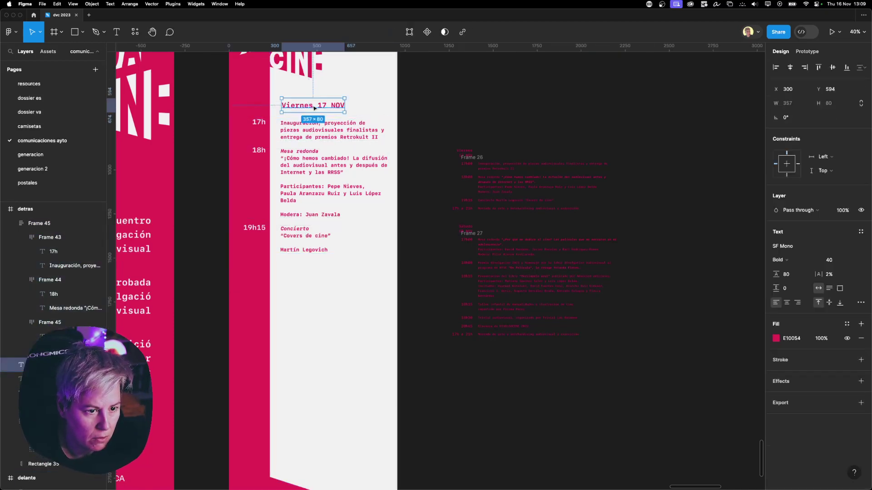
{"action": "left_click", "coordinate": [306, 132], "text": "shift"}
{"action": "left_click_drag", "start_coordinate": [303, 145], "coordinate": [303, 299]}
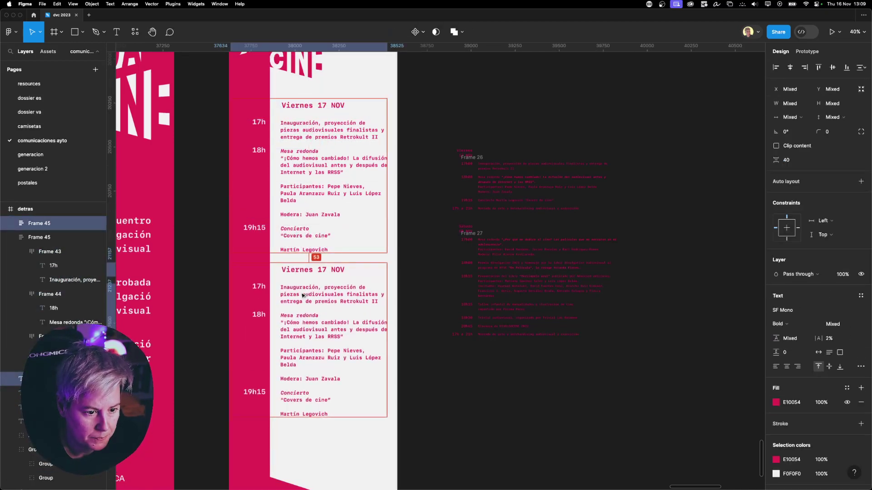
{"action": "left_click", "coordinate": [306, 164], "text": "shift"}
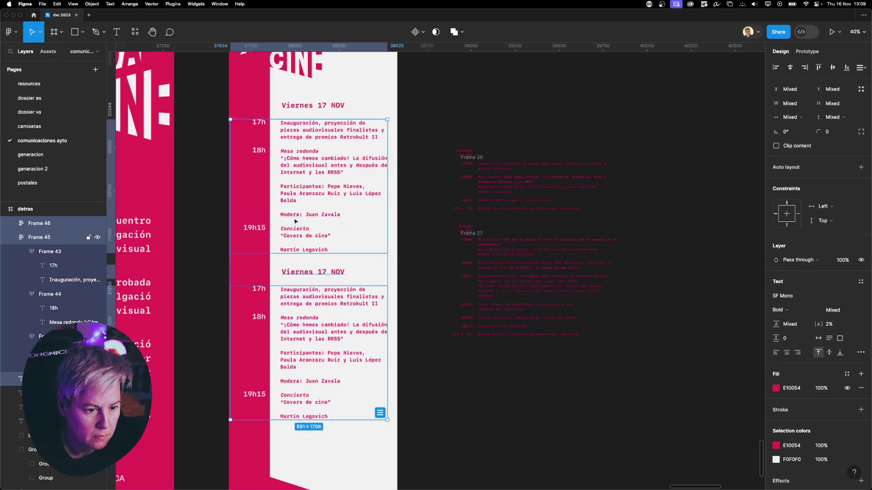
{"action": "left_click_drag", "start_coordinate": [306, 165], "coordinate": [307, 152]}
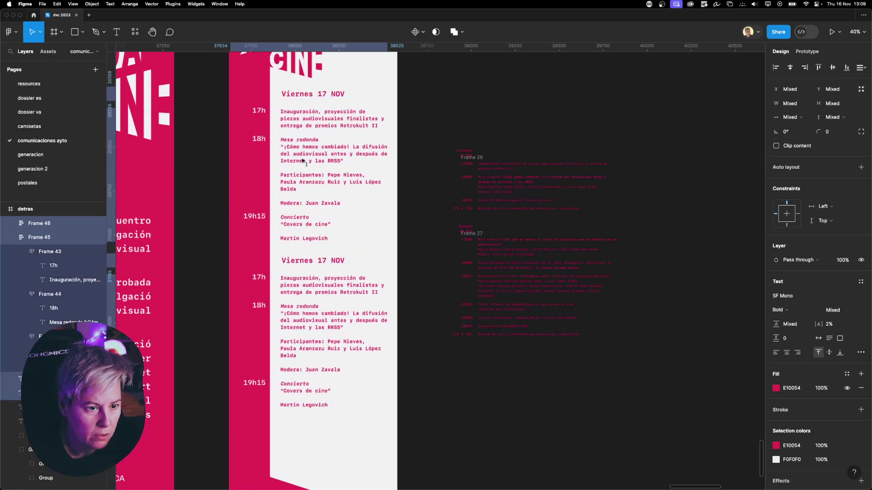
{"action": "left_click", "coordinate": [415, 230]}
Retitle the copied heading to Sábado 18 NOV
{"action": "scroll", "coordinate": [416, 229], "scroll_direction": "down", "scroll_amount": 5}
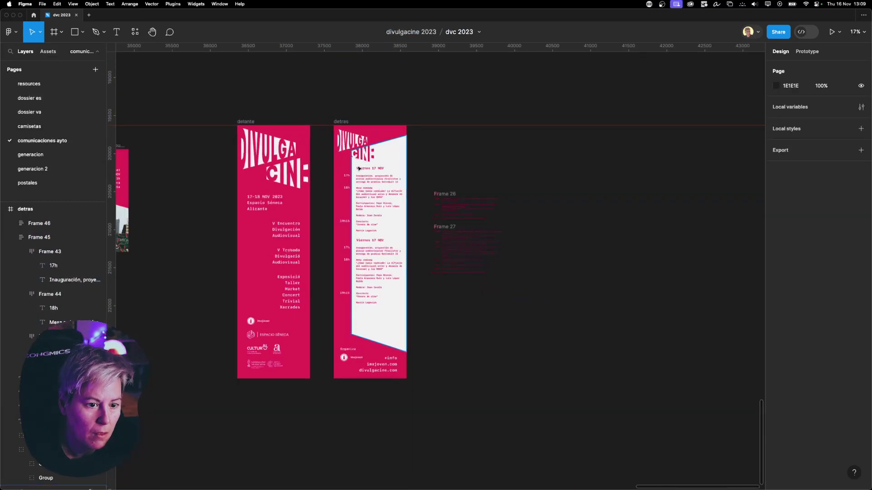
{"action": "scroll", "coordinate": [409, 273], "scroll_direction": "up", "scroll_amount": 5}
{"action": "scroll", "coordinate": [403, 327], "scroll_direction": "up", "scroll_amount": 5}
{"action": "scroll", "coordinate": [403, 327], "scroll_direction": "up", "scroll_amount": 5}
{"action": "double_click", "coordinate": [354, 254]}
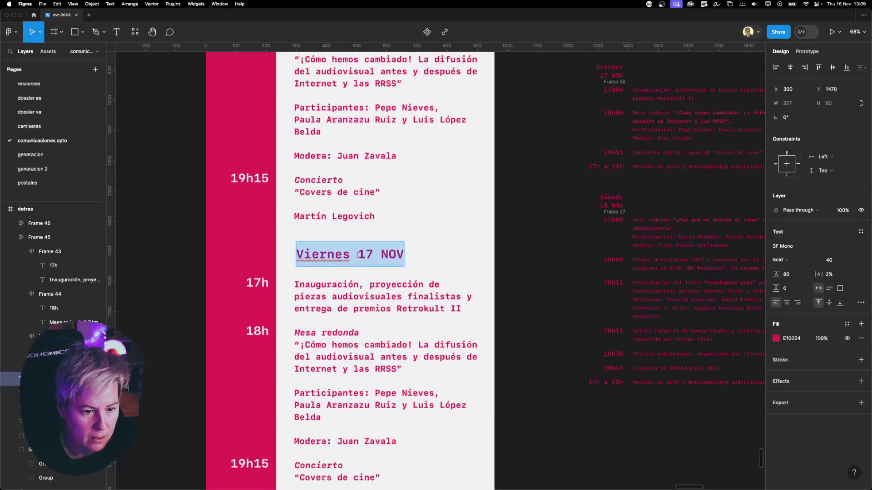
{"action": "left_click", "coordinate": [373, 255]}
{"action": "left_click_drag", "start_coordinate": [373, 255], "coordinate": [367, 254]}
{"action": "type", "text": "8"}
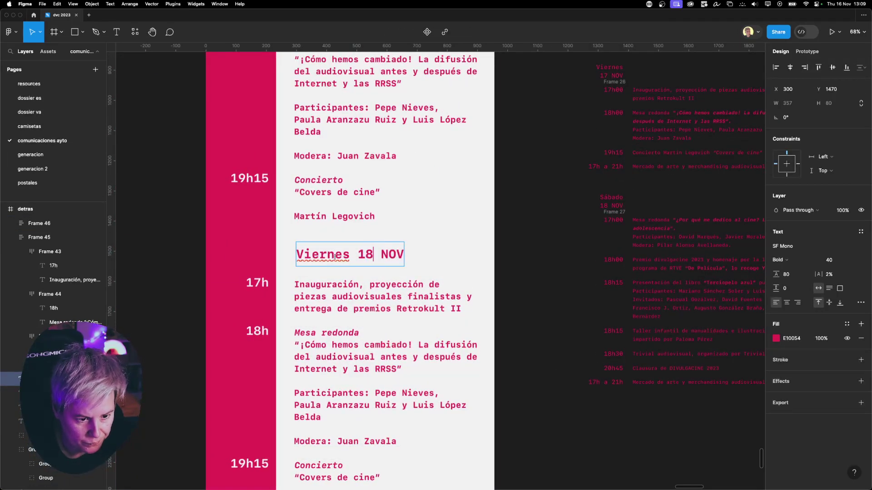
{"action": "double_click", "coordinate": [329, 256]}
{"action": "type", "text": "Sáb"}
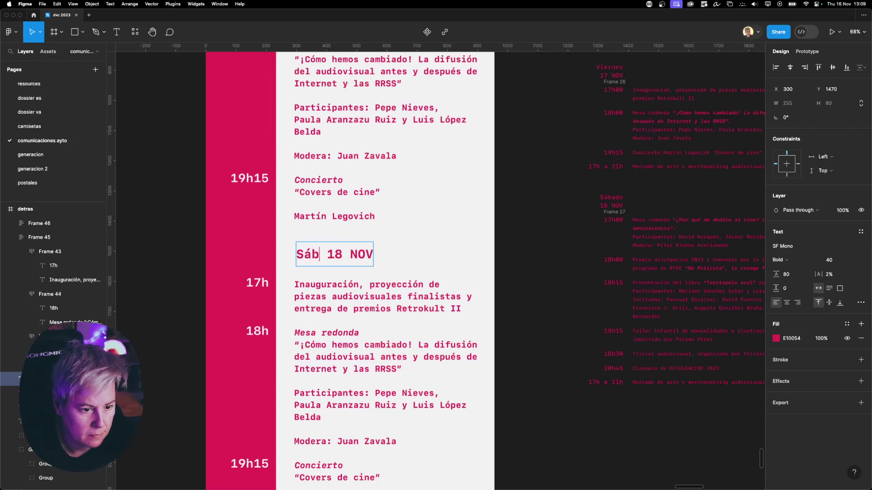
{"action": "type", "text": "ado"}
Delete the Inauguración row from the Sábado block
{"action": "left_click", "coordinate": [457, 259]}
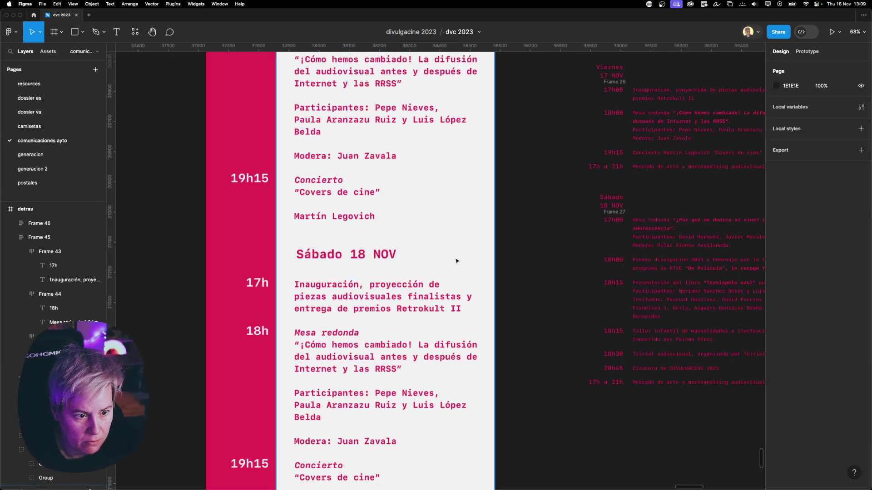
{"action": "scroll", "coordinate": [457, 268], "scroll_direction": "down", "scroll_amount": 3}
{"action": "scroll", "coordinate": [458, 280], "scroll_direction": "down", "scroll_amount": 2}
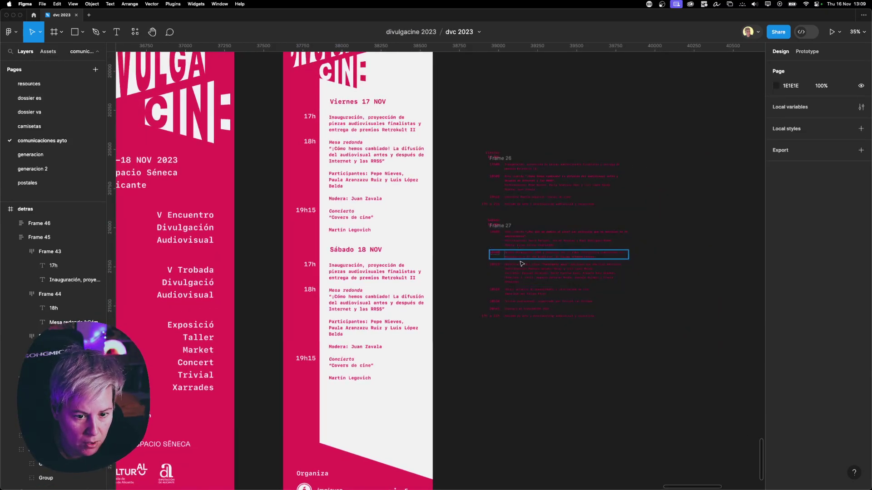
{"action": "scroll", "coordinate": [554, 252], "scroll_direction": "up", "scroll_amount": 3}
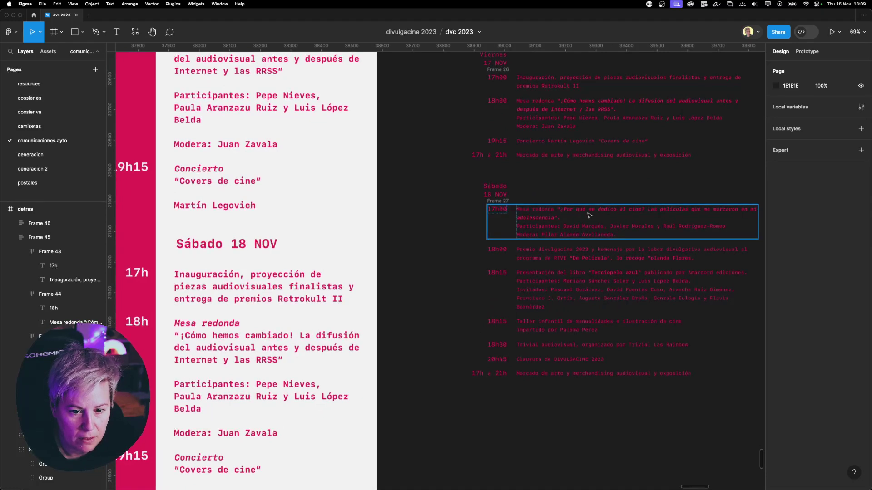
{"action": "left_click", "coordinate": [589, 215]}
{"action": "double_click", "coordinate": [589, 215]}
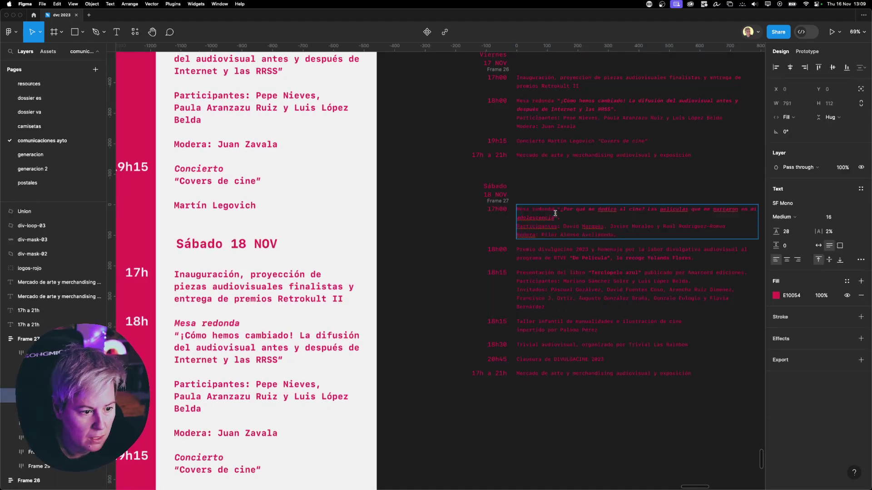
{"action": "left_click", "coordinate": [249, 296]}
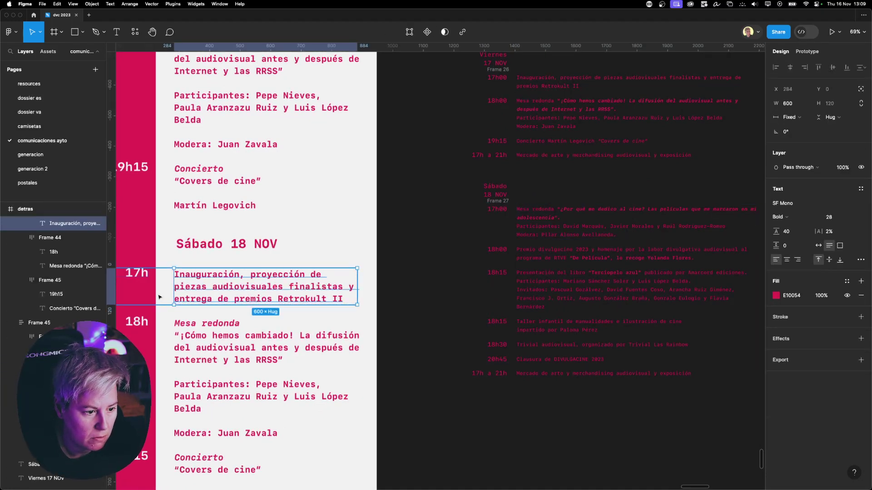
{"action": "key", "text": "shift+Return"}
{"action": "key", "text": "]"}
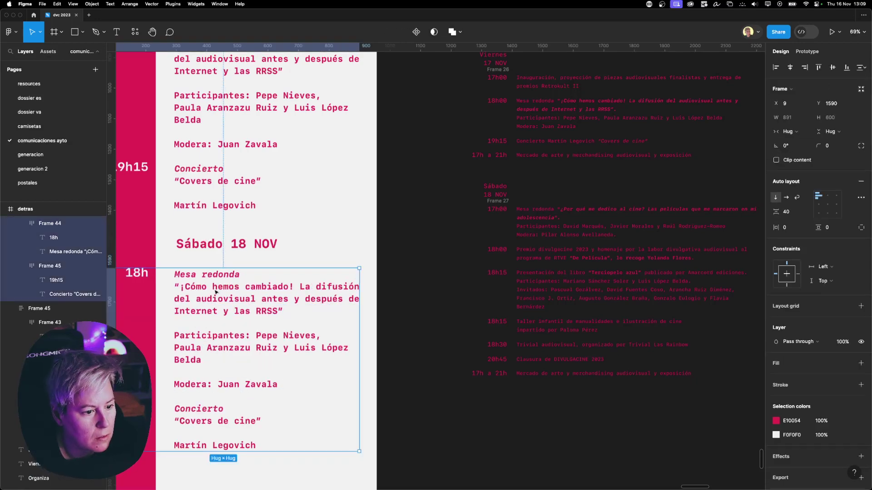
Set the Mesa redonda row to 17h and paste the quote “¿Por qué me dedico al cine?”
{"action": "double_click", "coordinate": [132, 272]}
{"action": "type", "text": "7"}
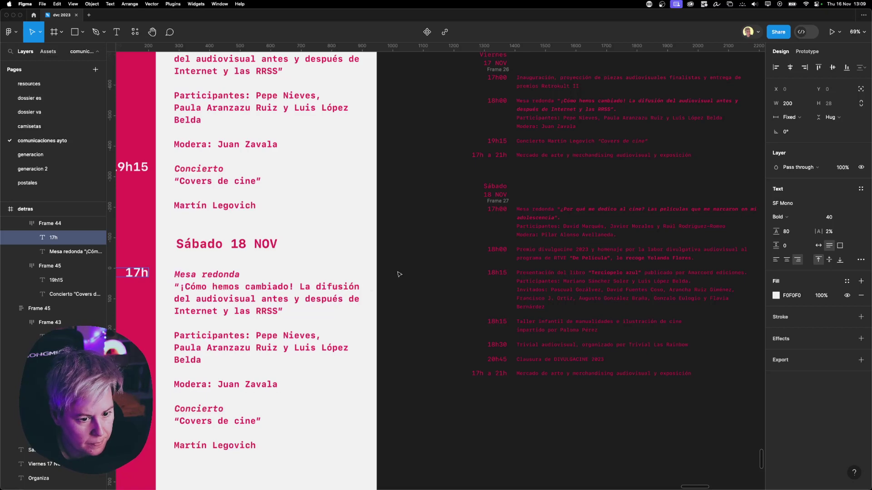
{"action": "scroll", "coordinate": [461, 254], "scroll_direction": "down", "scroll_amount": 5}
{"action": "left_click", "coordinate": [519, 238]}
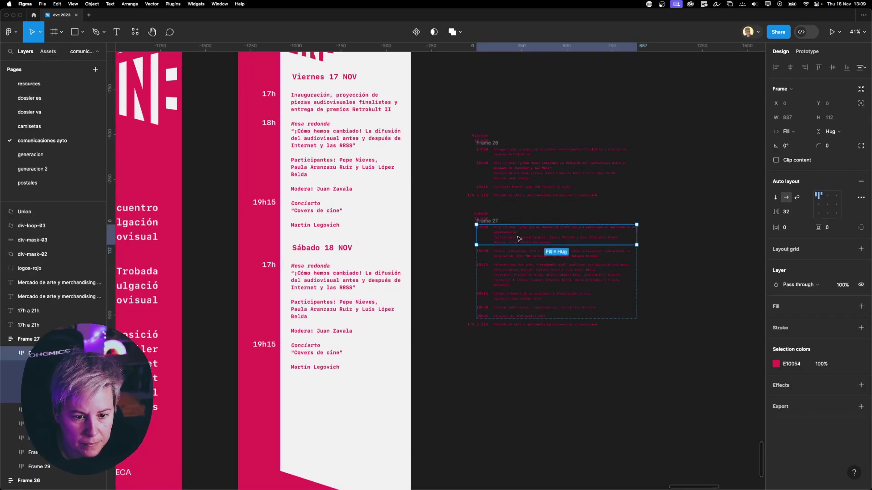
{"action": "double_click", "coordinate": [519, 239]}
{"action": "key", "text": "Return"}
{"action": "scroll", "coordinate": [520, 233], "scroll_direction": "up", "scroll_amount": 5}
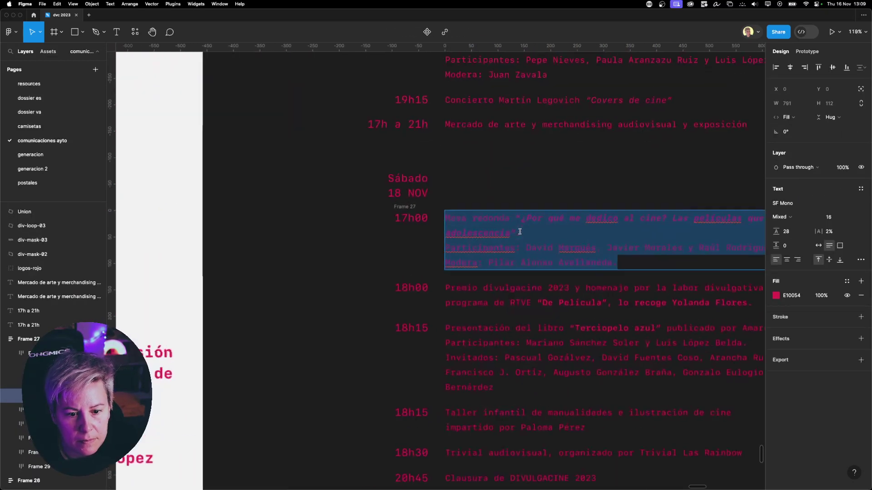
{"action": "left_click_drag", "start_coordinate": [520, 233], "coordinate": [516, 220]}
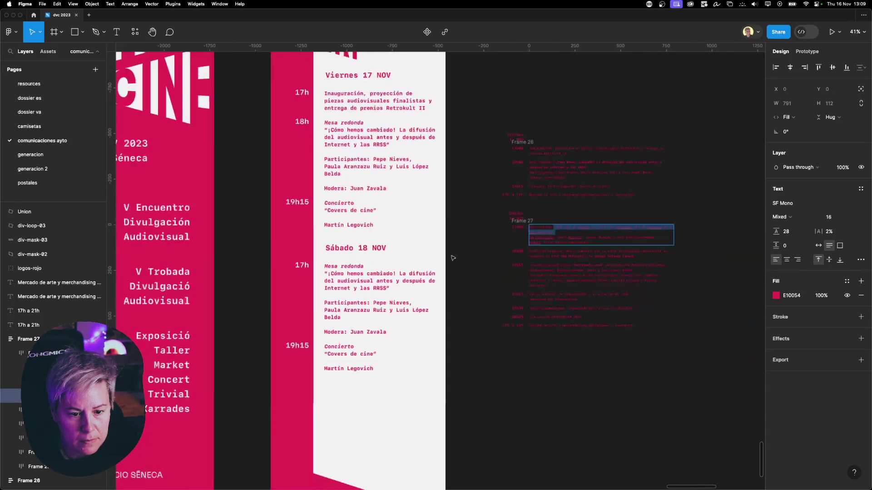
{"action": "left_click", "coordinate": [364, 288]}
{"action": "left_click_drag", "start_coordinate": [392, 288], "coordinate": [324, 274]}
{"action": "type", "text": "\"¿Por qué me dedico al cine? Las películas que me marcaron en mi adolescencia\"."}
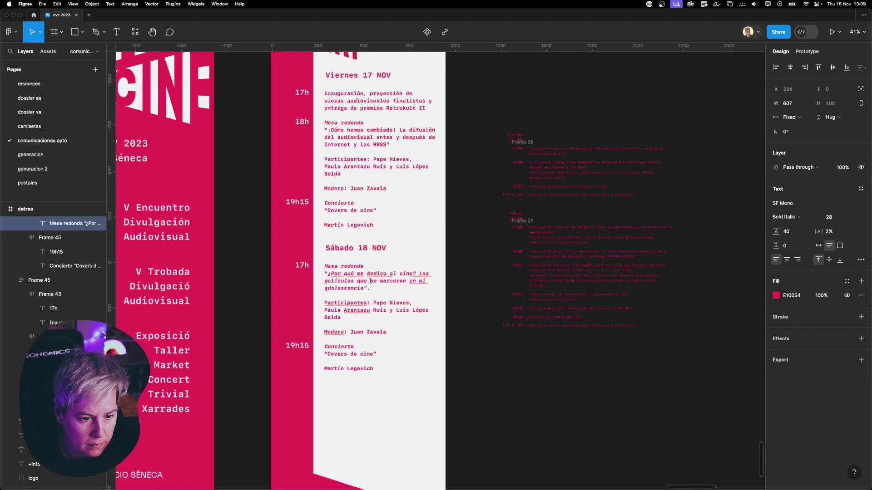
Make the pasted quote bold, without italics
{"action": "left_click_drag", "start_coordinate": [398, 285], "coordinate": [314, 275]}
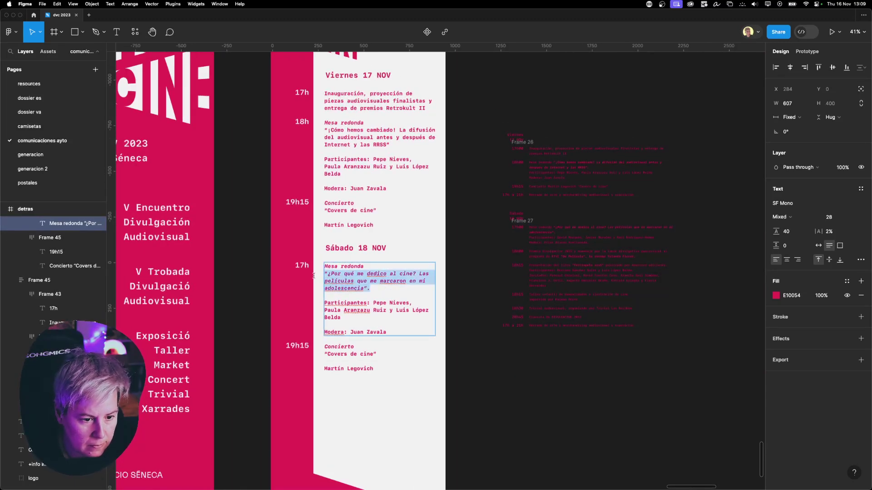
{"action": "key", "text": "super+b"}
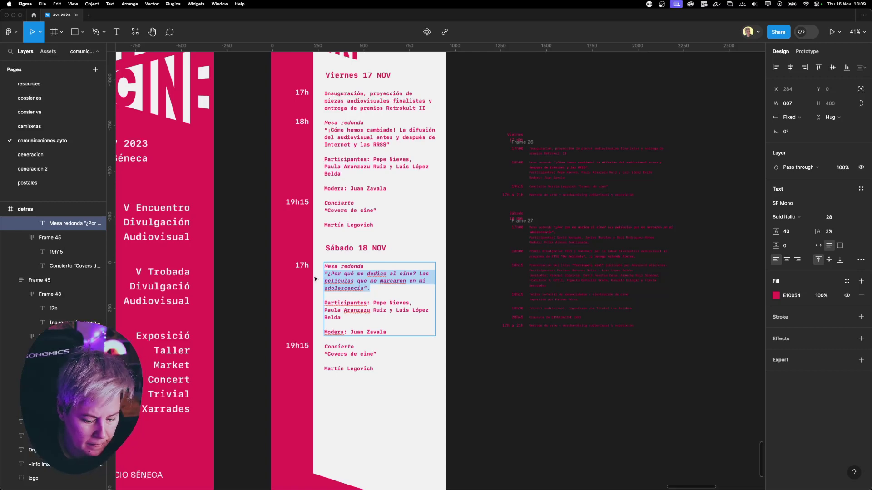
{"action": "key", "text": "super+i"}
Replace the Saturday round table's old participant names with the new participants
{"action": "double_click", "coordinate": [581, 241]}
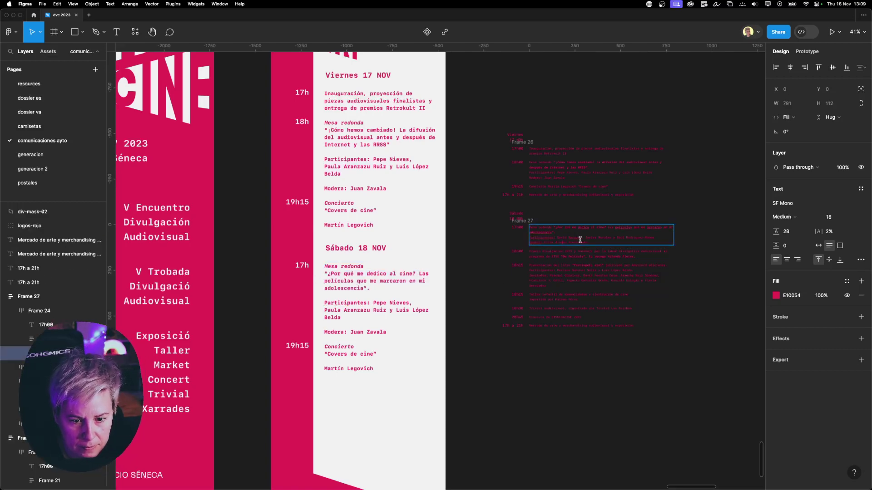
{"action": "scroll", "coordinate": [579, 239], "scroll_direction": "up", "scroll_amount": 5}
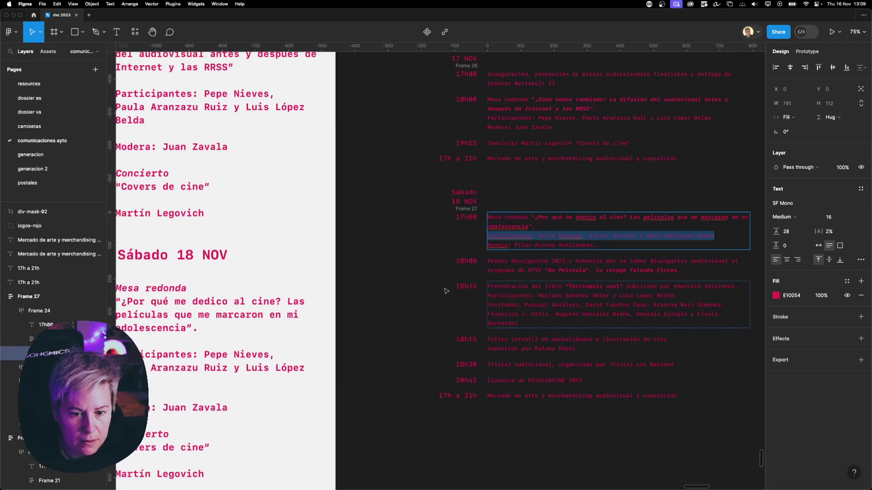
{"action": "scroll", "coordinate": [272, 318], "scroll_direction": "down", "scroll_amount": 3}
{"action": "left_click", "coordinate": [248, 348]}
{"action": "left_click_drag", "start_coordinate": [248, 347], "coordinate": [217, 336]}
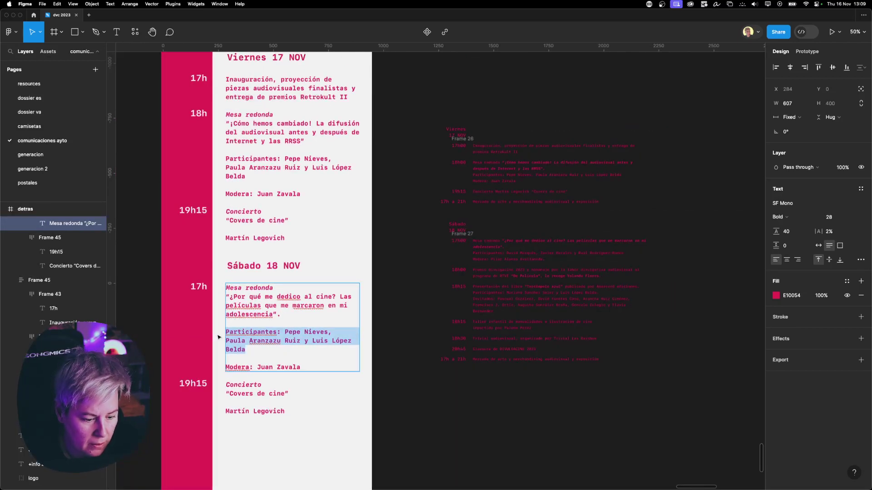
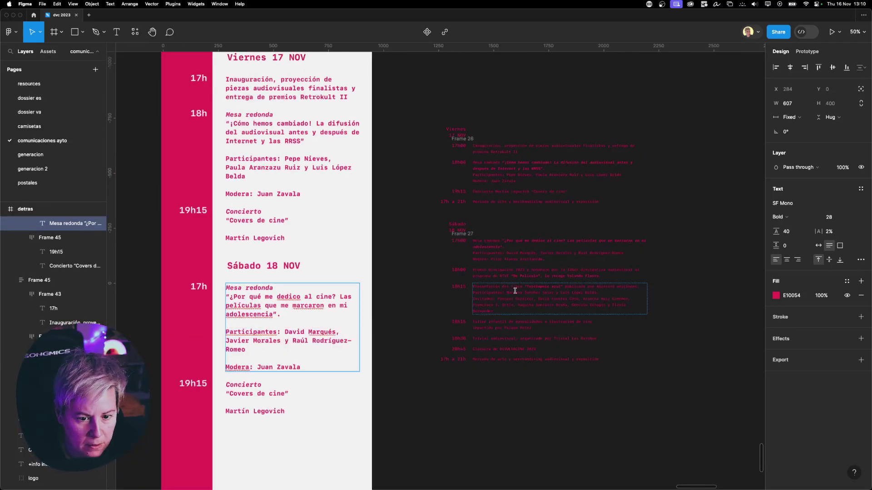
Replace the round table's moderator line with the new moderator, dropping the trailing period
{"action": "double_click", "coordinate": [527, 258]}
{"action": "triple_click", "coordinate": [527, 259]}
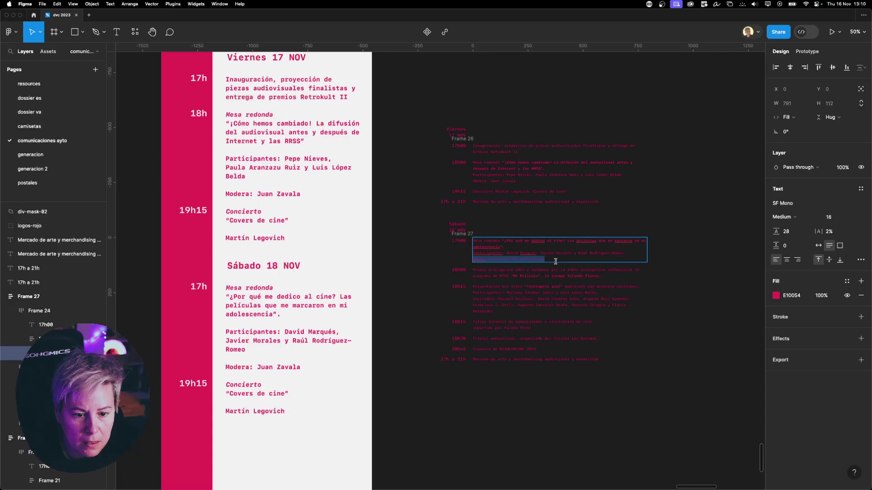
{"action": "double_click", "coordinate": [278, 369]}
{"action": "triple_click", "coordinate": [279, 368]}
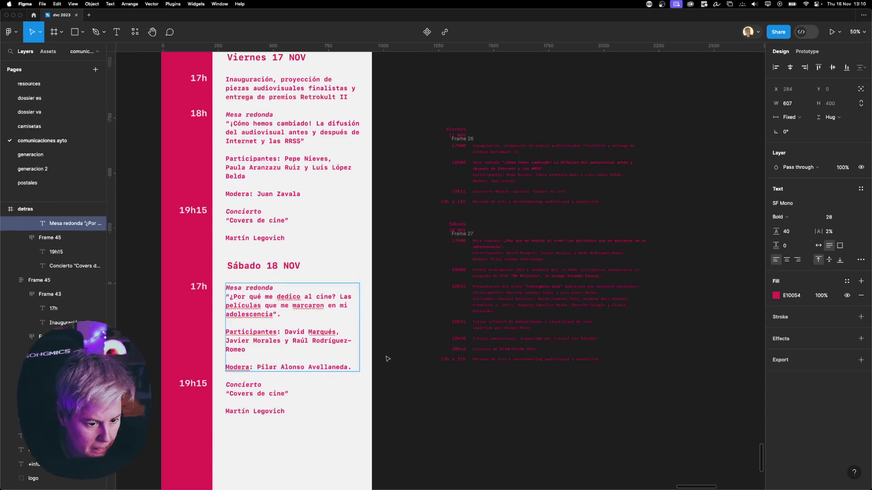
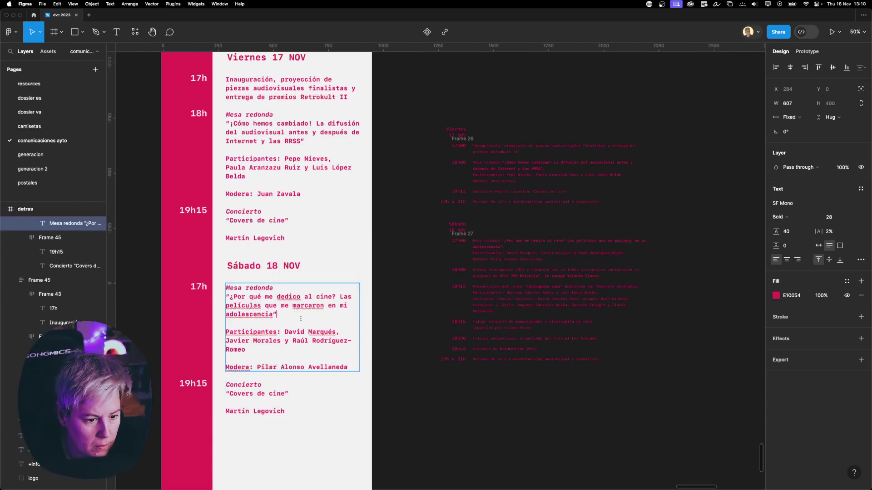
Change the following Saturday row's time label from 19h15 to 18h
{"action": "scroll", "coordinate": [394, 354], "scroll_direction": "down", "scroll_amount": 2}
{"action": "left_click", "coordinate": [510, 250]}
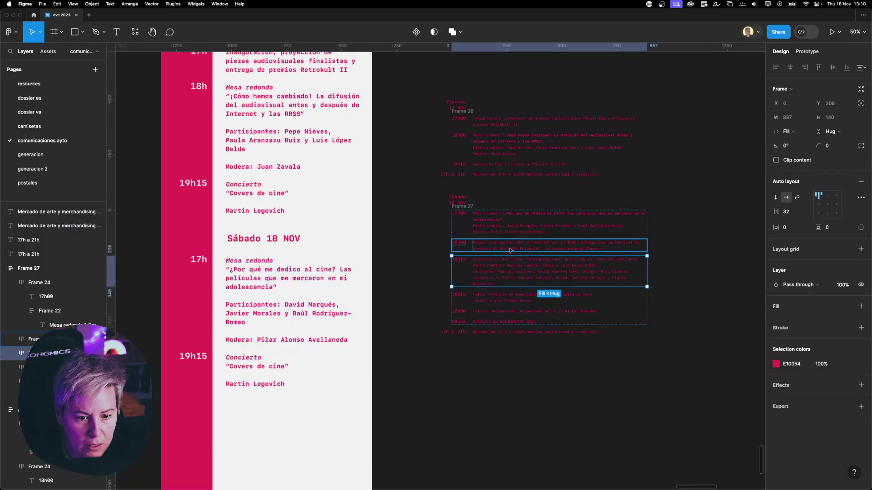
{"action": "left_click", "coordinate": [187, 363]}
{"action": "double_click", "coordinate": [185, 357]}
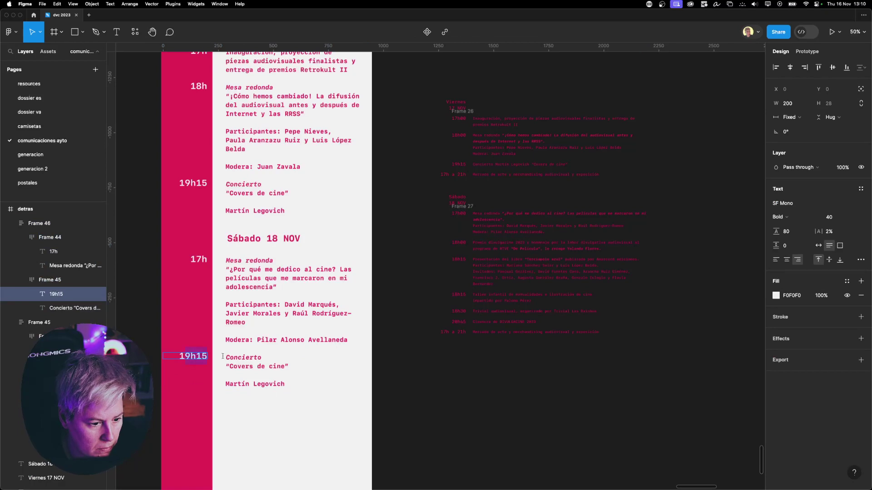
{"action": "type", "text": "18h"}
{"action": "left_click", "coordinate": [406, 358]}
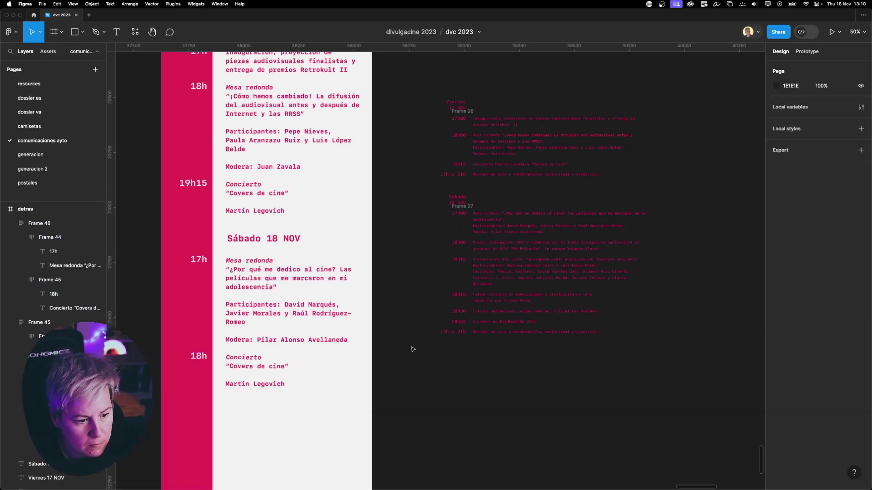
{"action": "left_click", "coordinate": [495, 264]}
Paste the Premio Divulgacine 2023 award paragraph over the Saturday concert text
{"action": "scroll", "coordinate": [496, 264], "scroll_direction": "up", "scroll_amount": 3}
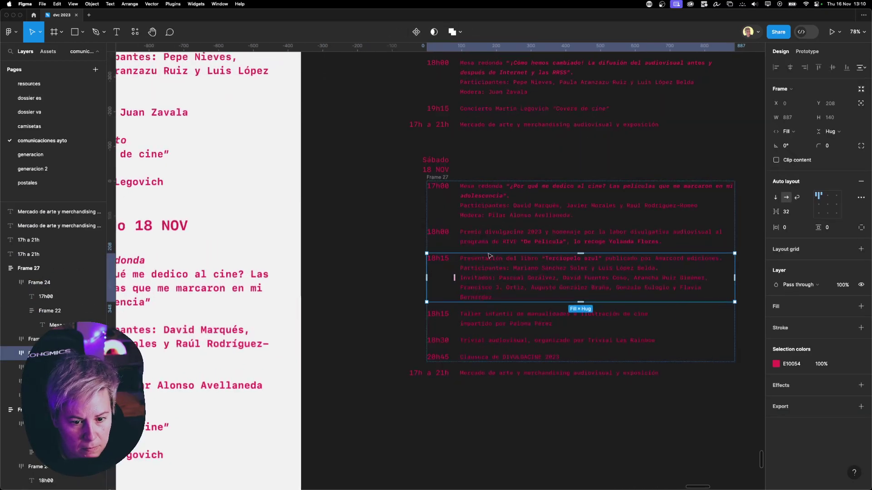
{"action": "scroll", "coordinate": [259, 349], "scroll_direction": "down", "scroll_amount": 2}
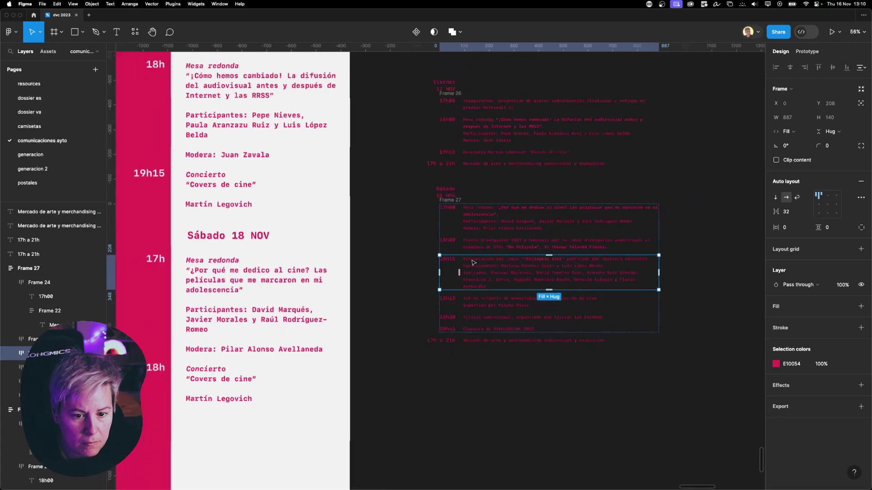
{"action": "double_click", "coordinate": [536, 241]}
{"action": "double_click", "coordinate": [533, 242]}
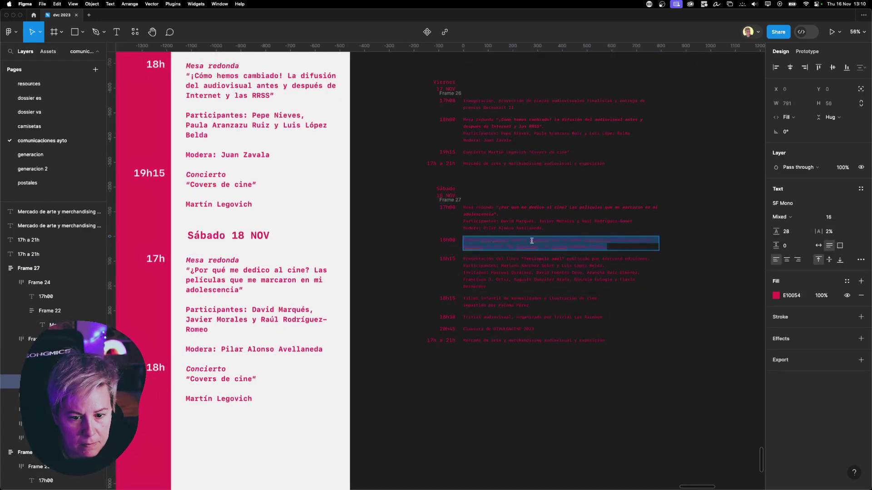
{"action": "left_click", "coordinate": [223, 370]}
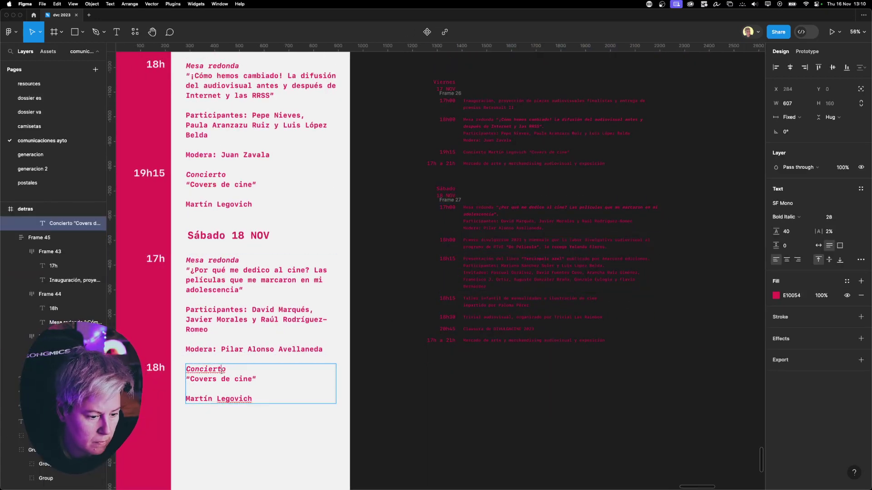
{"action": "double_click", "coordinate": [222, 370]}
{"action": "key", "text": "Caps_Lock"}
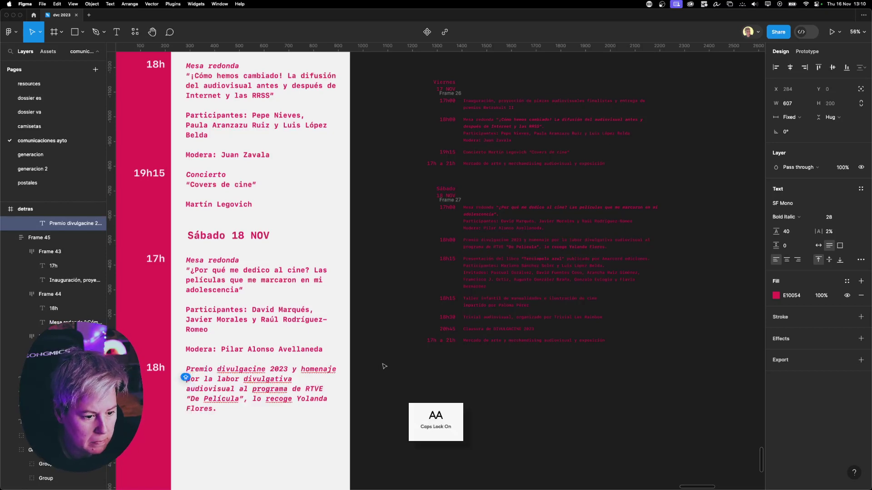
Remove the italics from the award text and capitalise Divulgacine
{"action": "key", "text": "super+a"}
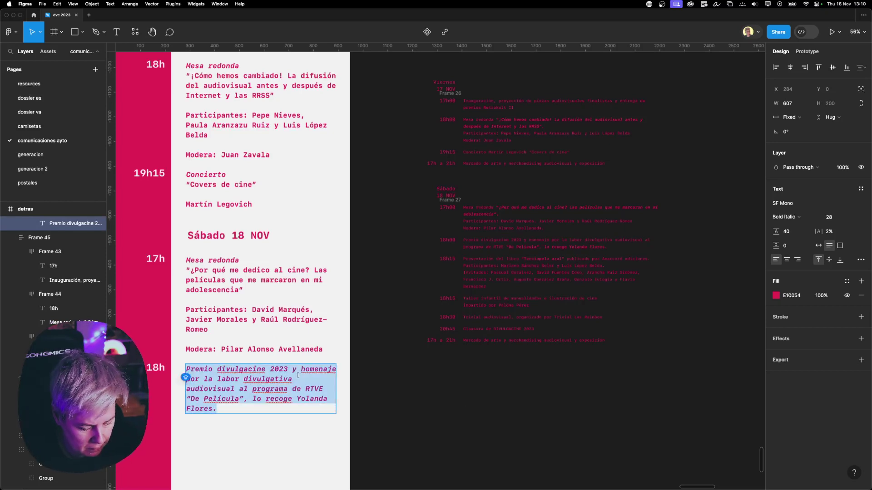
{"action": "key", "text": "super+i"}
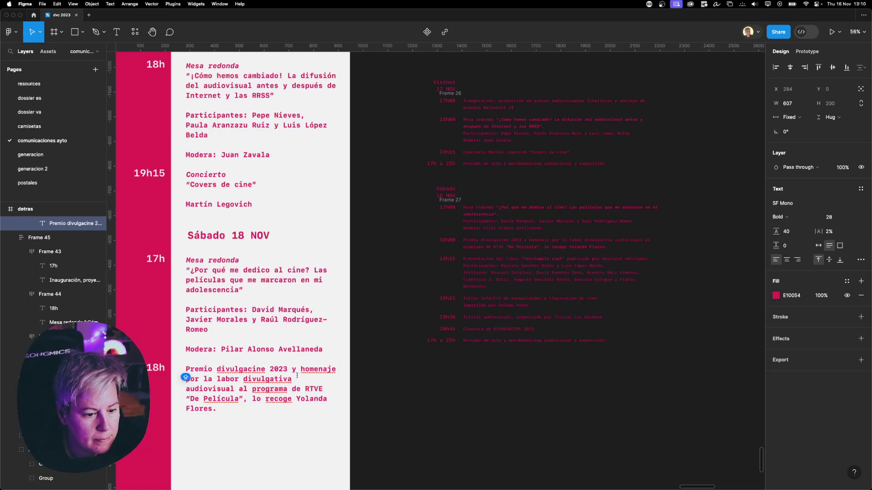
{"action": "key", "text": "super+a"}
{"action": "left_click", "coordinate": [224, 370]}
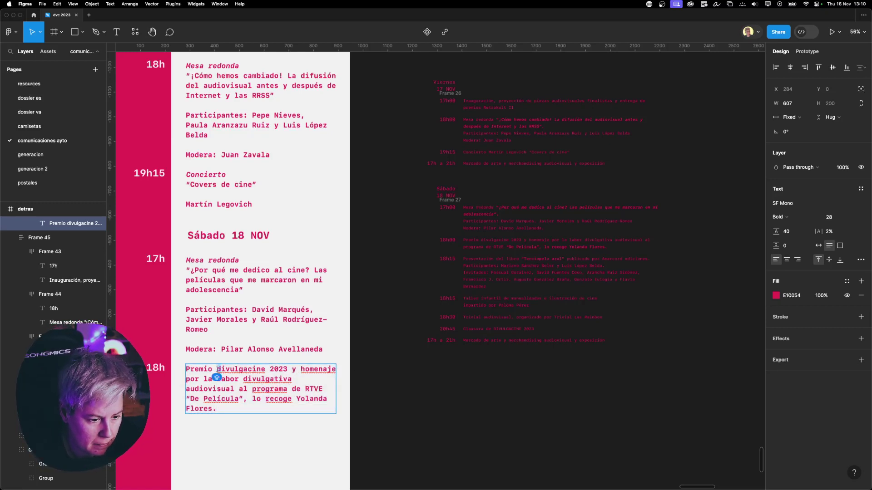
{"action": "key", "text": "Delete"}
{"action": "type", "text": "D"}
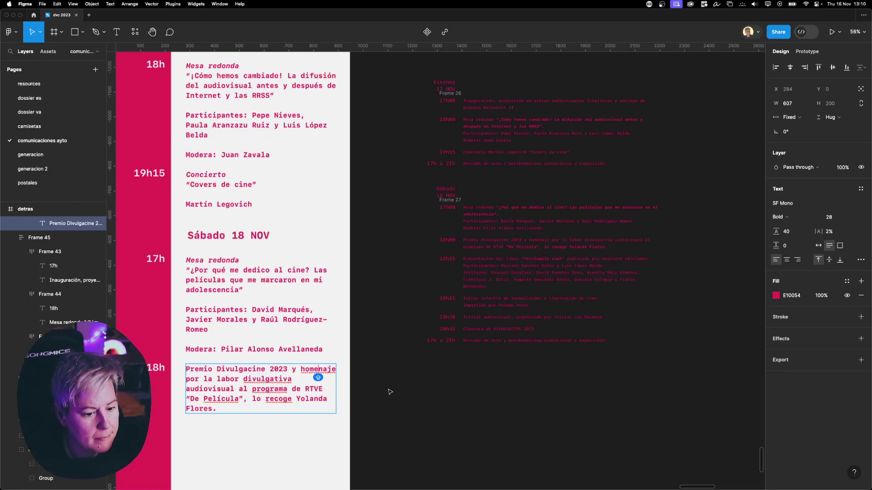
Place the award text beside the 18h time, with the recipient on its own Recoge line
{"action": "key", "text": "Escape"}
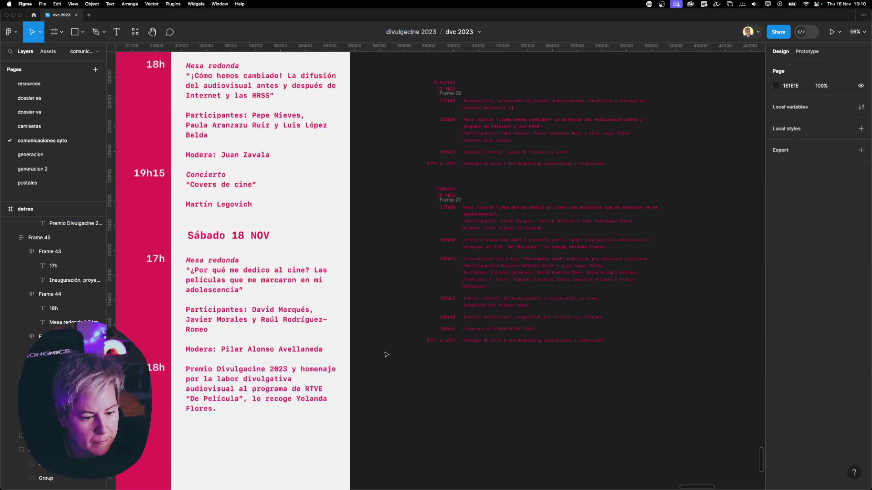
{"action": "left_click_drag", "start_coordinate": [307, 409], "coordinate": [246, 401]}
{"action": "double_click", "coordinate": [268, 401]}
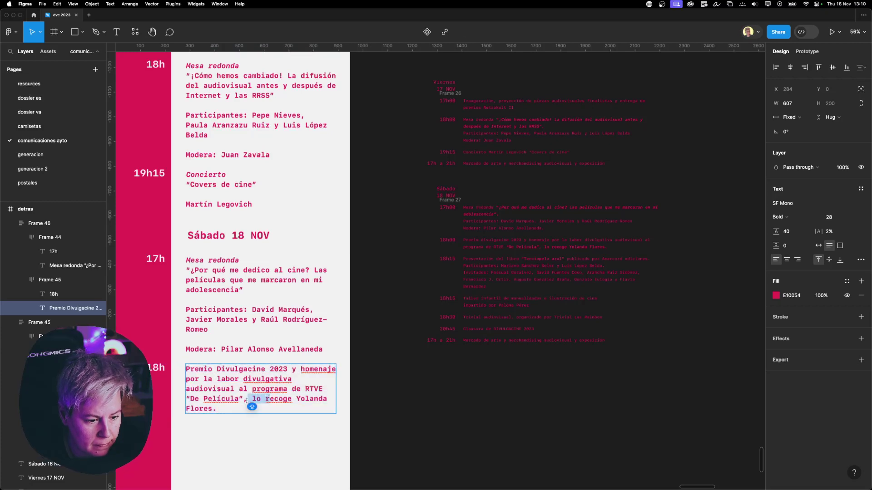
{"action": "type", "text": "."}
{"action": "key", "text": "Return"}
{"action": "key", "text": "Return"}
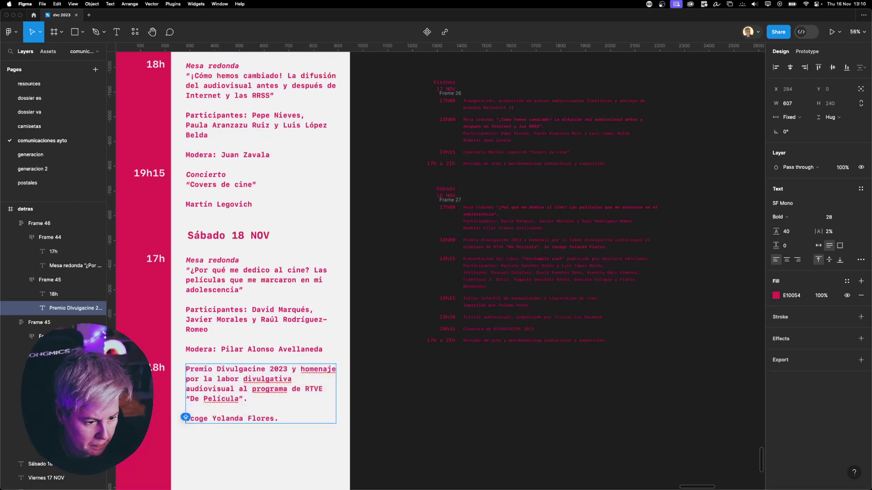
{"action": "type", "text": "R"}
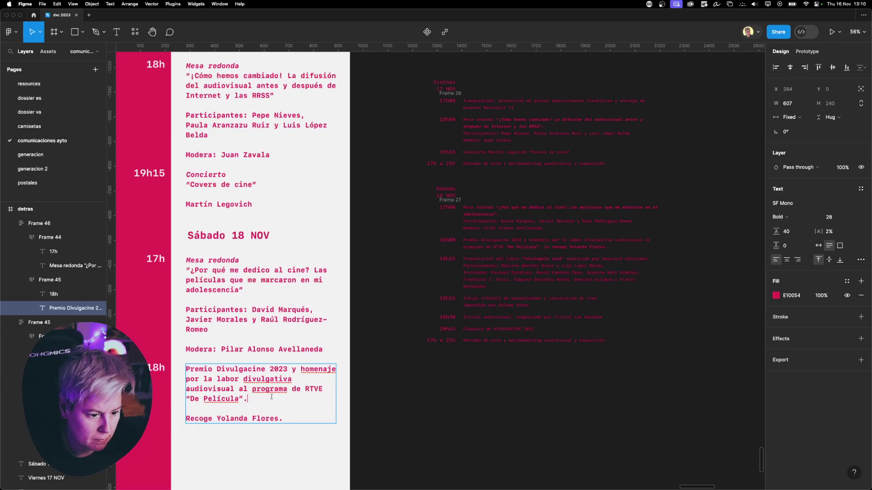
{"action": "left_click", "coordinate": [250, 400]}
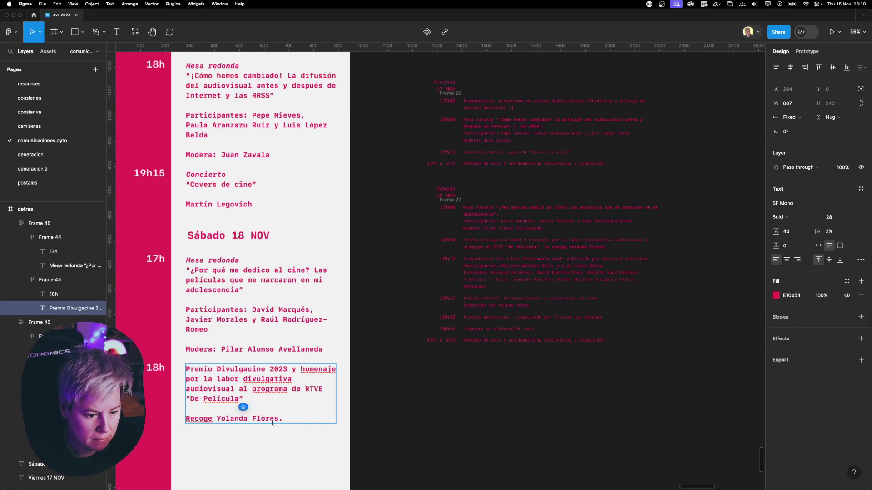
{"action": "left_click", "coordinate": [292, 419]}
{"action": "left_click", "coordinate": [399, 366]}
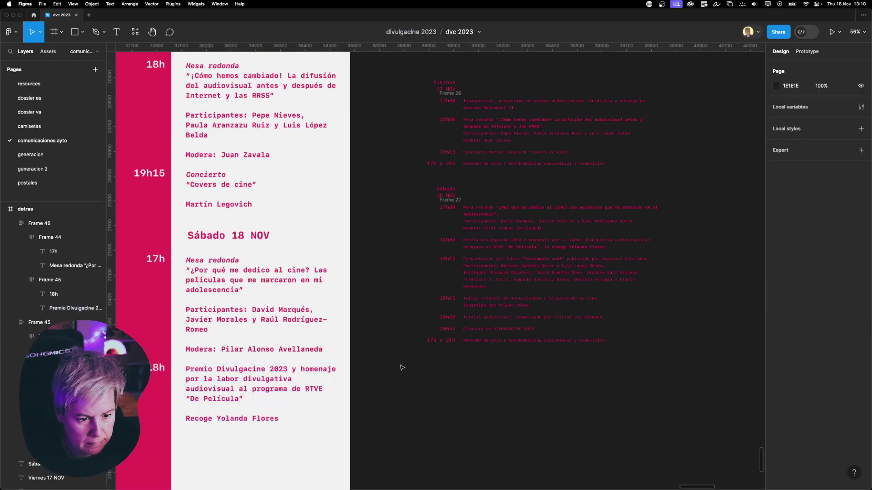
{"action": "scroll", "coordinate": [383, 245], "scroll_direction": "up", "scroll_amount": 2}
Duplicate the 18h Premio Divulgacine award row below itself
{"action": "scroll", "coordinate": [373, 378], "scroll_direction": "down", "scroll_amount": 5}
{"action": "scroll", "coordinate": [299, 336], "scroll_direction": "up", "scroll_amount": 1}
{"action": "left_click", "coordinate": [295, 329]}
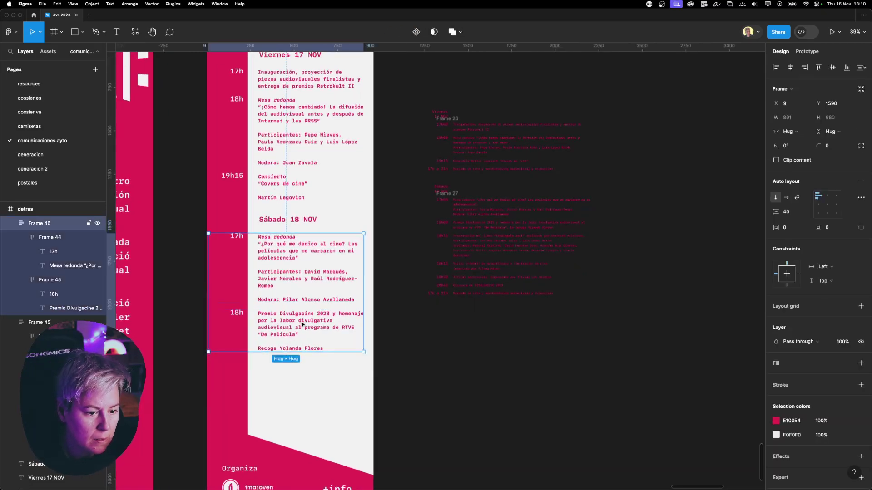
{"action": "left_click", "coordinate": [302, 324]}
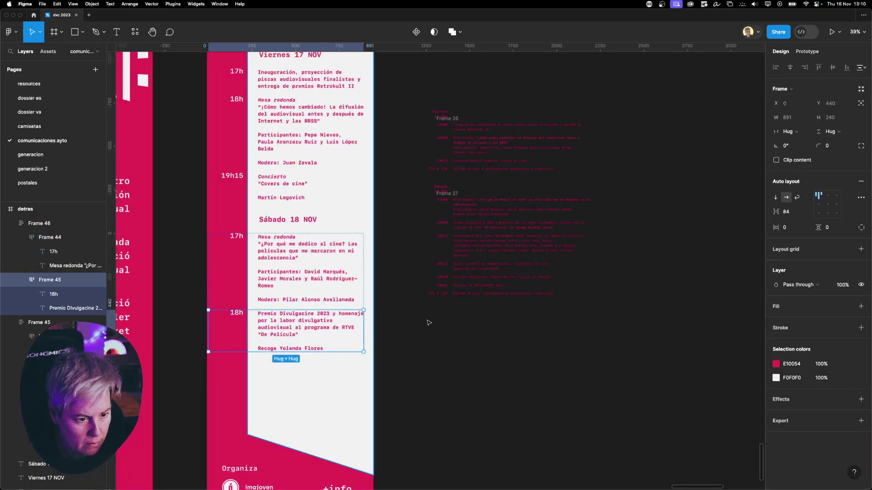
{"action": "key", "text": "super+d"}
{"action": "left_click", "coordinate": [415, 364]}
Select the 18h15 book-presentation line in the Saturday notes for copying
{"action": "scroll", "coordinate": [405, 349], "scroll_direction": "up", "scroll_amount": 2}
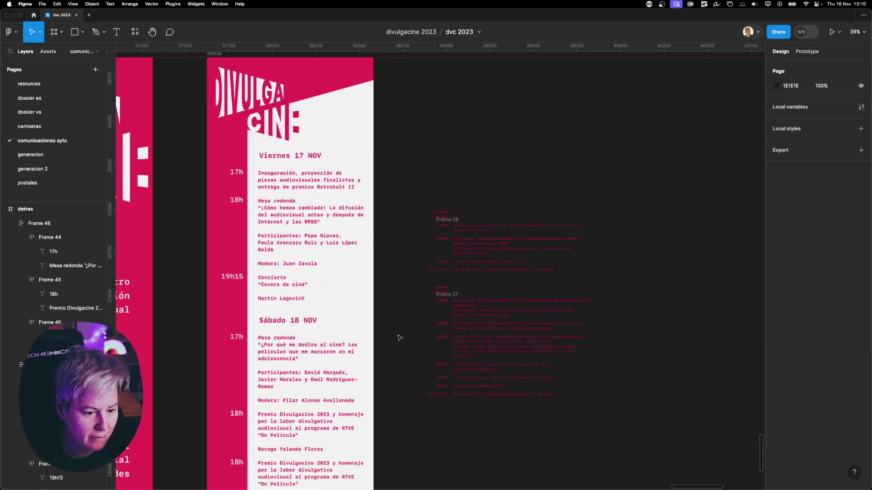
{"action": "scroll", "coordinate": [398, 339], "scroll_direction": "down", "scroll_amount": 2}
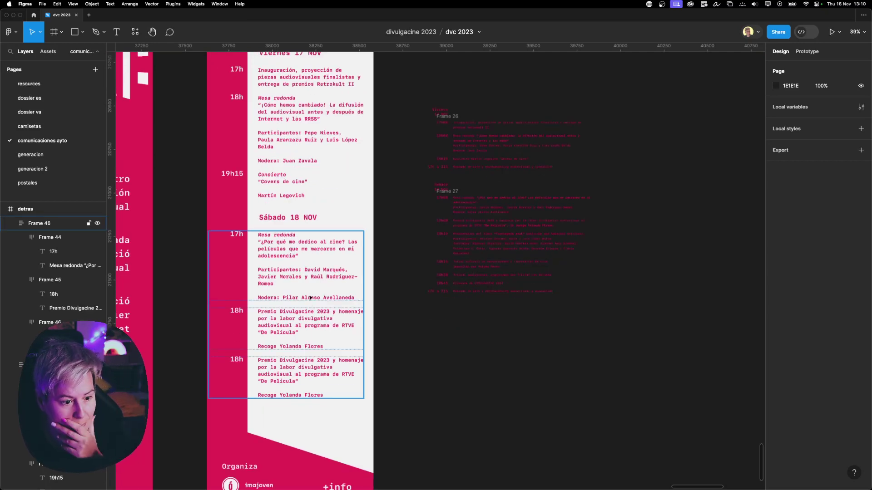
{"action": "scroll", "coordinate": [382, 334], "scroll_direction": "up", "scroll_amount": 1}
{"action": "scroll", "coordinate": [377, 331], "scroll_direction": "up", "scroll_amount": 3}
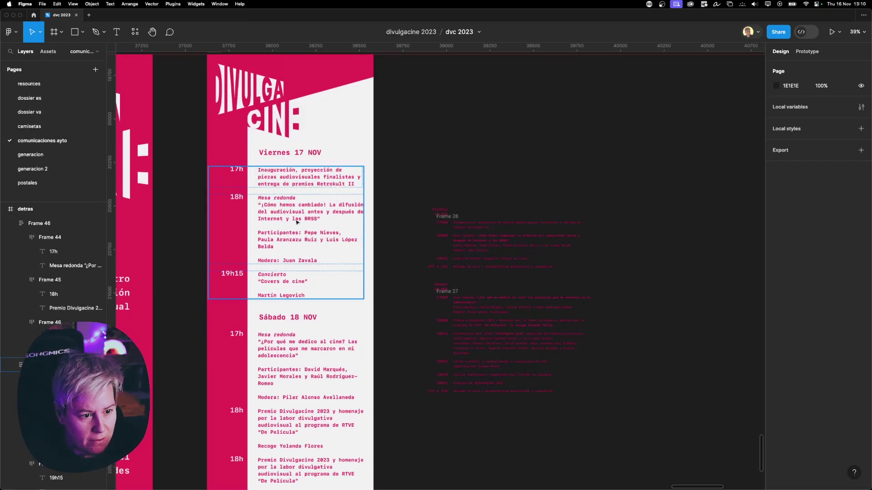
{"action": "scroll", "coordinate": [381, 331], "scroll_direction": "down", "scroll_amount": 12}
{"action": "scroll", "coordinate": [380, 331], "scroll_direction": "up", "scroll_amount": 4}
{"action": "scroll", "coordinate": [391, 327], "scroll_direction": "up", "scroll_amount": 2}
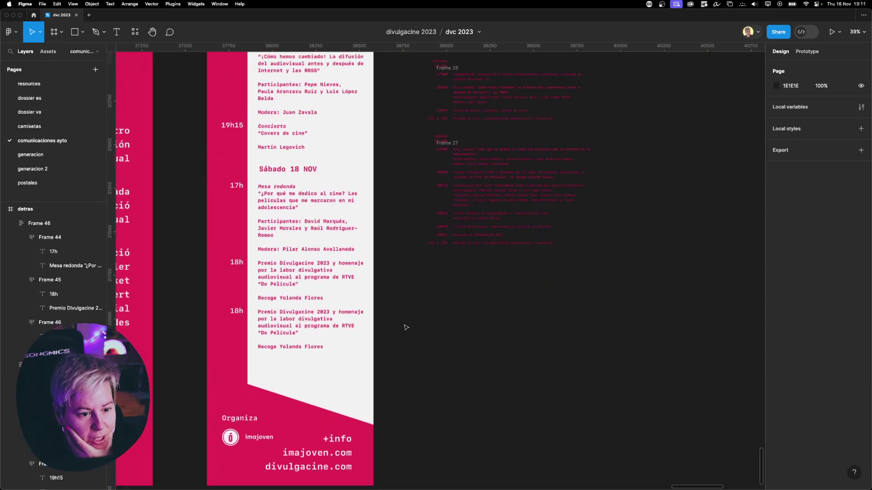
{"action": "scroll", "coordinate": [408, 313], "scroll_direction": "up", "scroll_amount": 2}
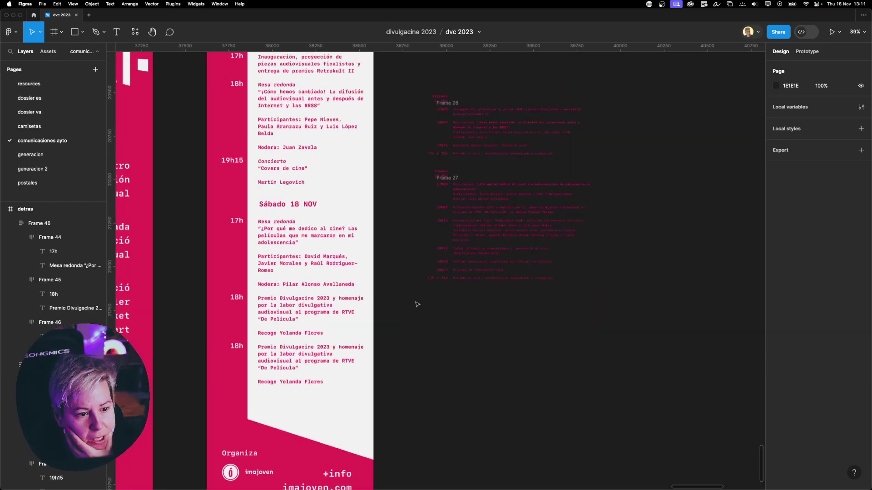
{"action": "left_click", "coordinate": [470, 231]}
{"action": "scroll", "coordinate": [479, 244], "scroll_direction": "up", "scroll_amount": 3}
{"action": "double_click", "coordinate": [481, 225]}
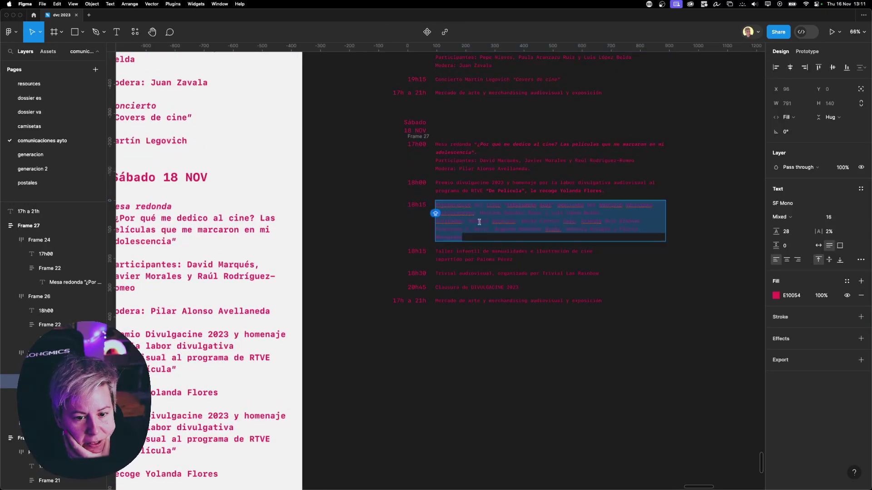
{"action": "left_click", "coordinate": [492, 217]}
{"action": "left_click_drag", "start_coordinate": [608, 212], "coordinate": [405, 215]}
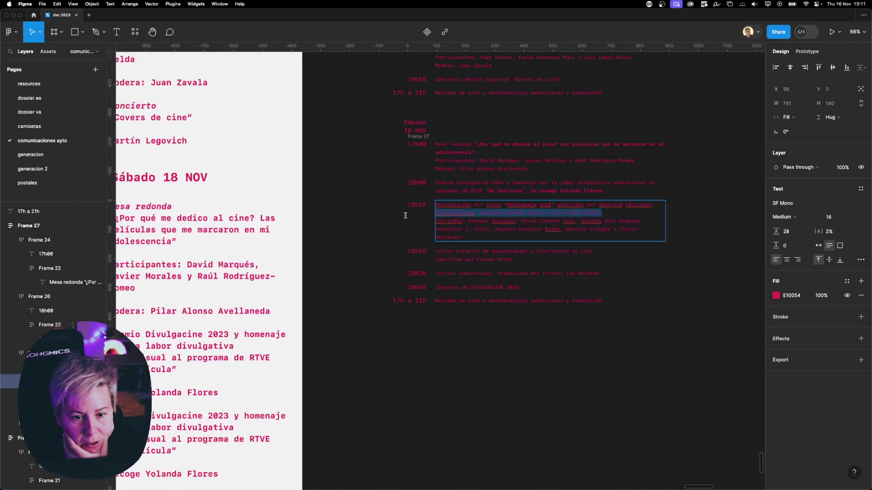
{"action": "triple_click", "coordinate": [475, 207]}
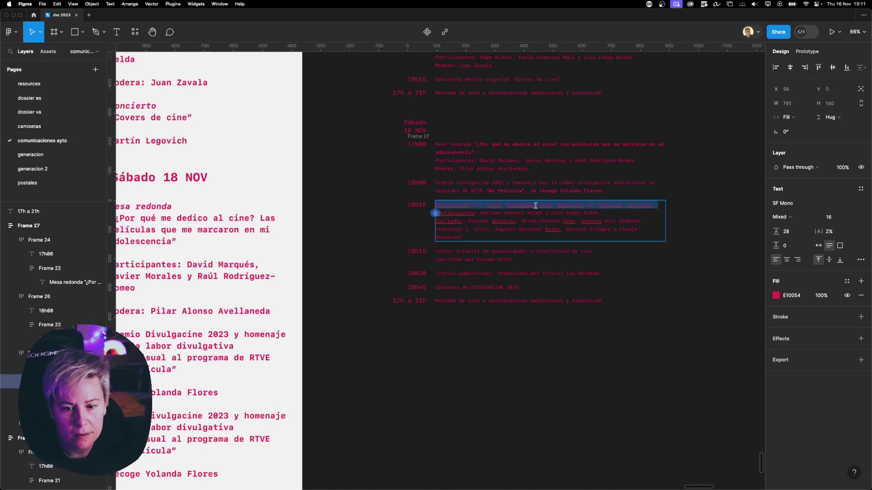
{"action": "left_click", "coordinate": [648, 209]}
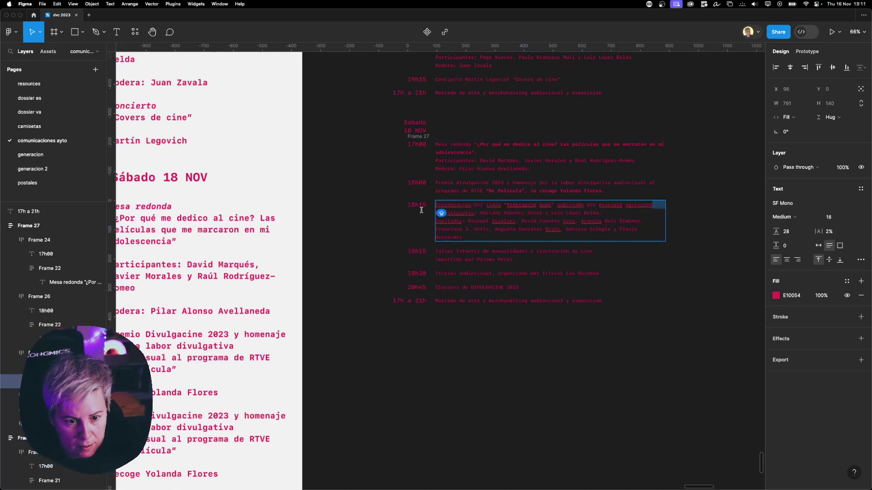
{"action": "left_click_drag", "start_coordinate": [653, 205], "coordinate": [439, 205]}
Paste the book-presentation line over the duplicate 18h paragraph in bold, with Terciopelo azul on a new line
{"action": "scroll", "coordinate": [535, 259], "scroll_direction": "down", "scroll_amount": 5}
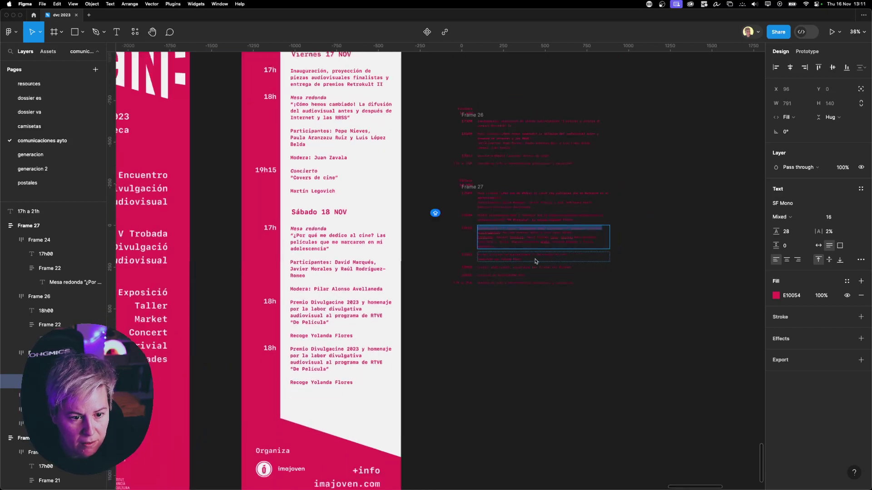
{"action": "triple_click", "coordinate": [330, 362]}
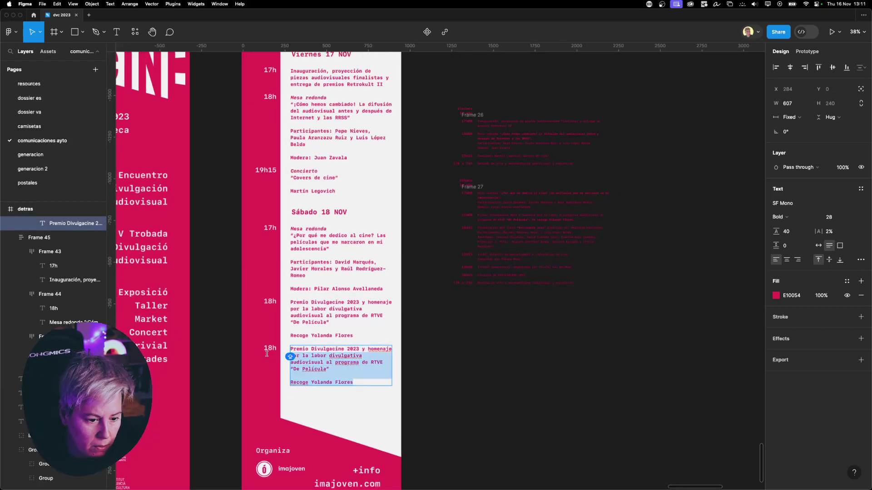
{"action": "key", "text": "super+v"}
{"action": "key", "text": "super+z"}
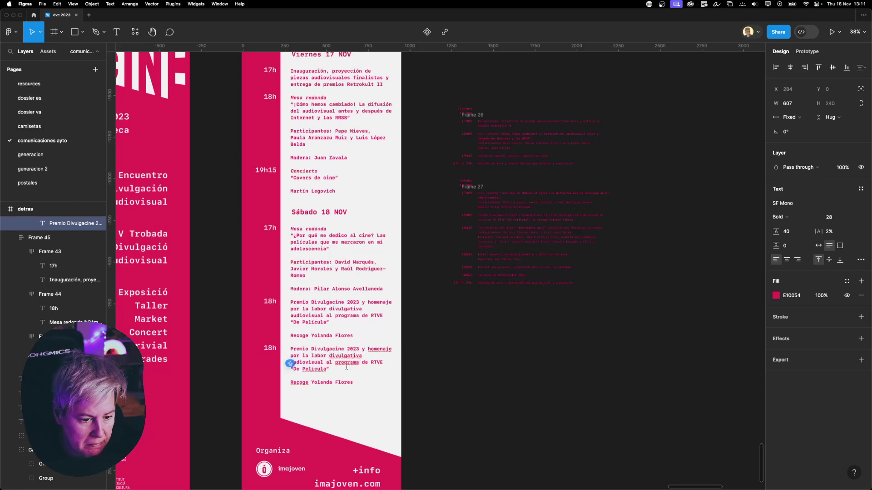
{"action": "key", "text": "super+a"}
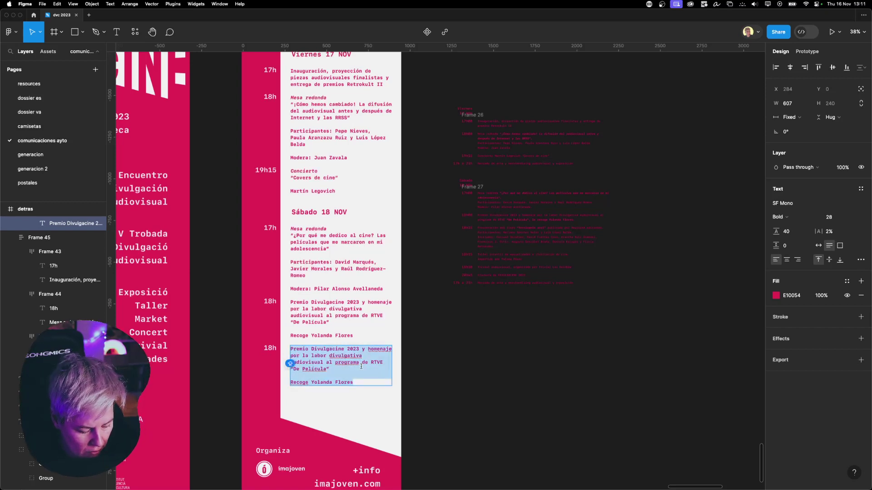
{"action": "type", "text": "Presentación del libro \"Terciopelo azul\" publicado por Amarcord ediciones"}
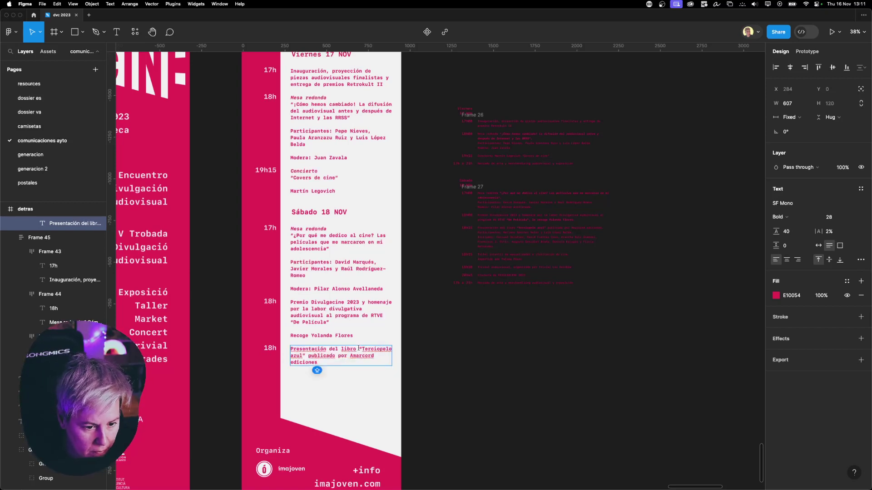
{"action": "left_click", "coordinate": [359, 348]}
{"action": "key", "text": "Return"}
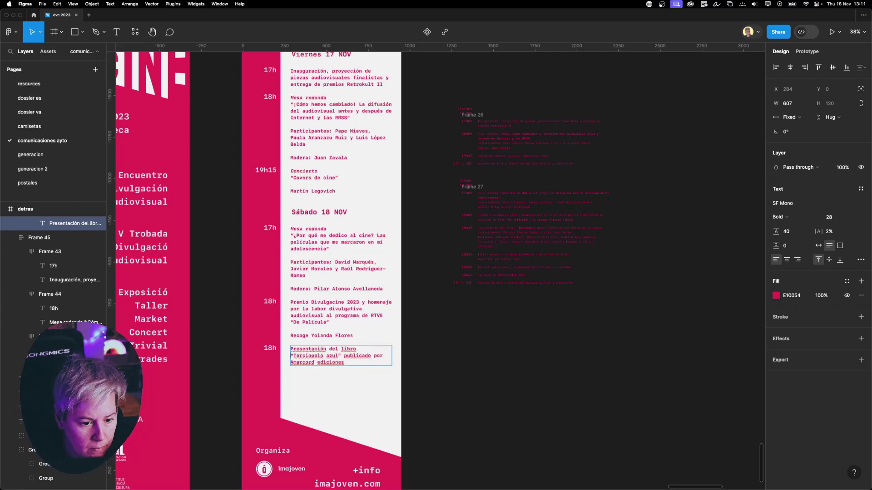
Reword the opening as an editorial presentation, adding 'Recopilatorio de artículos sobre'
{"action": "left_click", "coordinate": [328, 348], "text": "shift"}
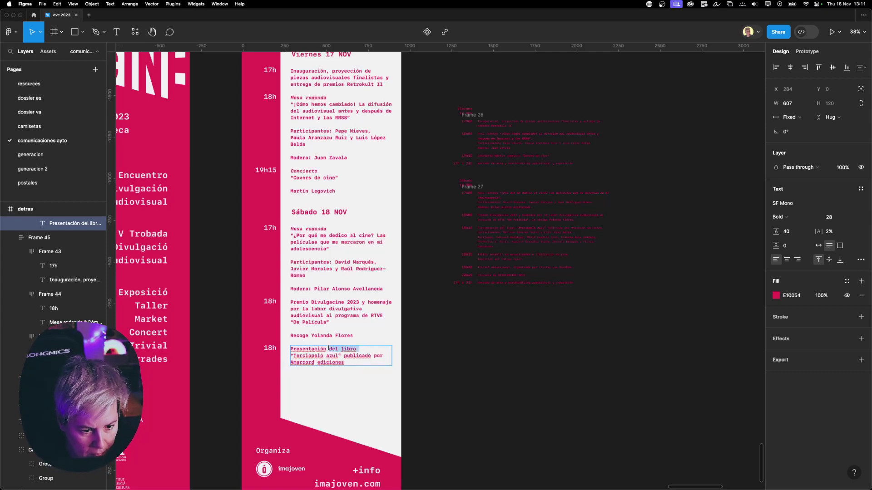
{"action": "type", "text": "EDITORIAL"}
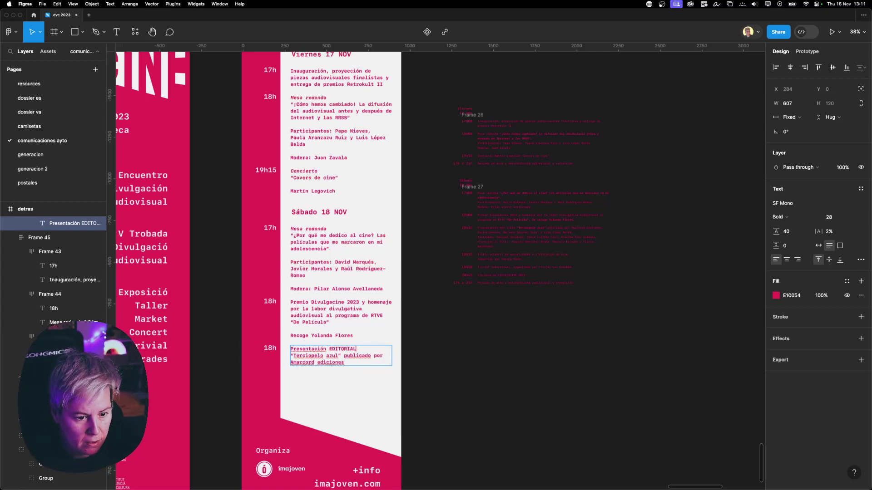
{"action": "key", "text": "Caps_Lock"}
{"action": "key", "text": "BackSpace"}
{"action": "key", "text": "BackSpace"}
{"action": "key", "text": "BackSpace"}
{"action": "type", "text": "ed"}
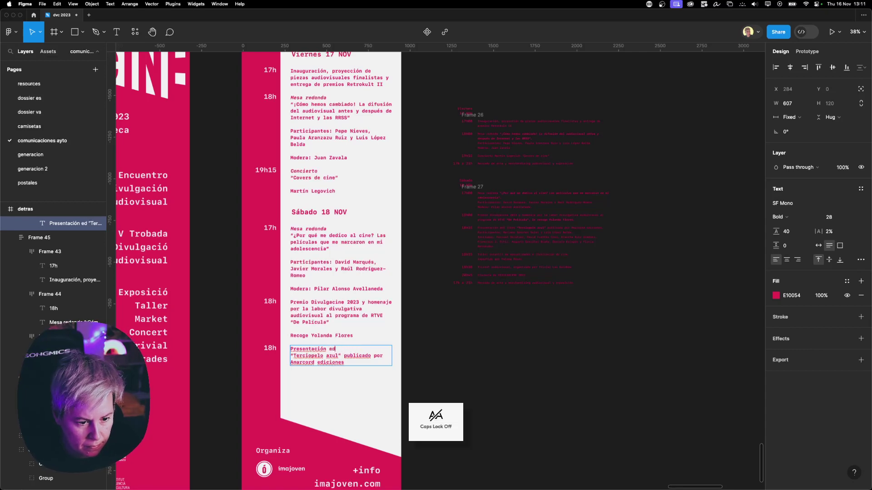
{"action": "type", "text": "itorial"}
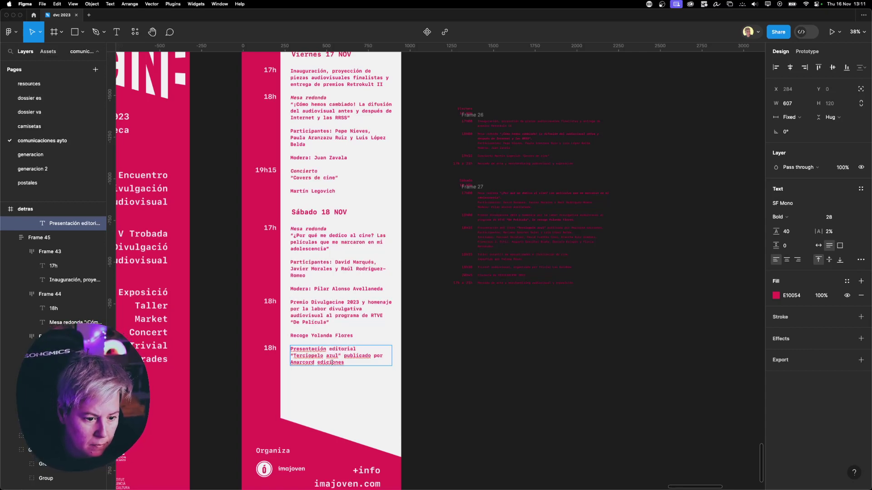
{"action": "scroll", "coordinate": [331, 363], "scroll_direction": "up", "scroll_amount": 3}
{"action": "scroll", "coordinate": [272, 354], "scroll_direction": "up", "scroll_amount": 3}
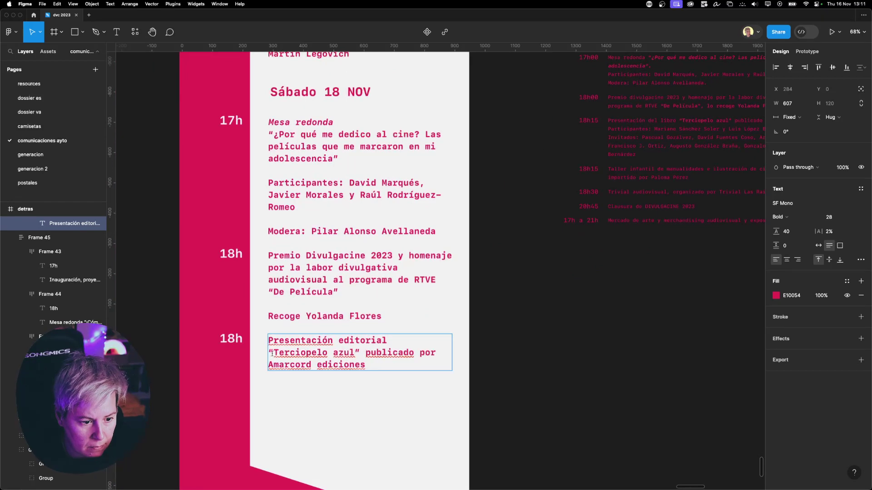
{"action": "type", "text": "Reco"}
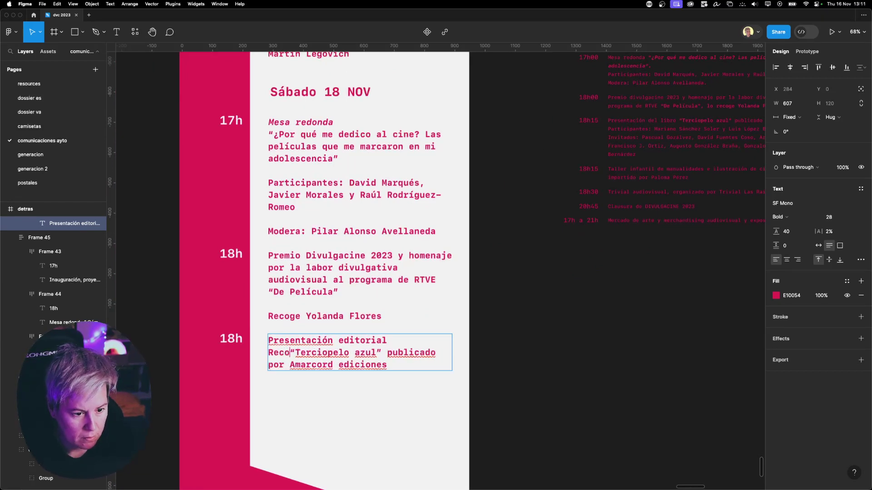
{"action": "type", "text": "pilatorio de"}
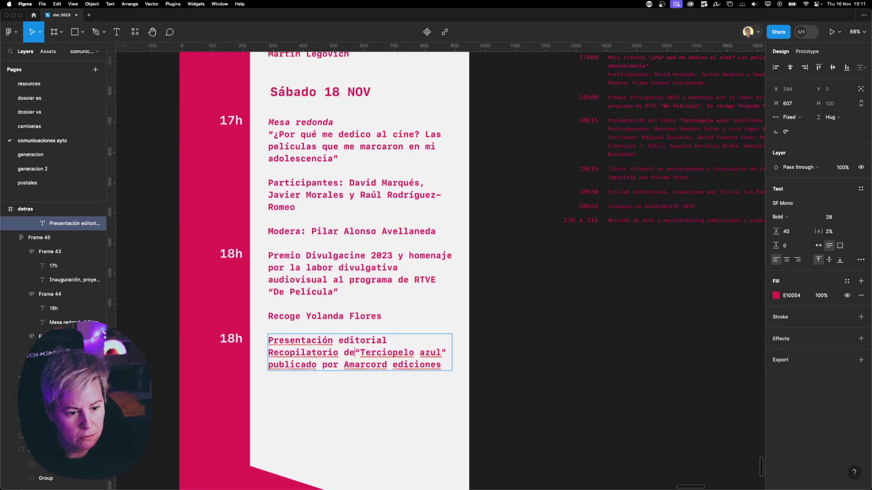
{"action": "type", "text": "a"}
{"action": "type", "text": "ar"}
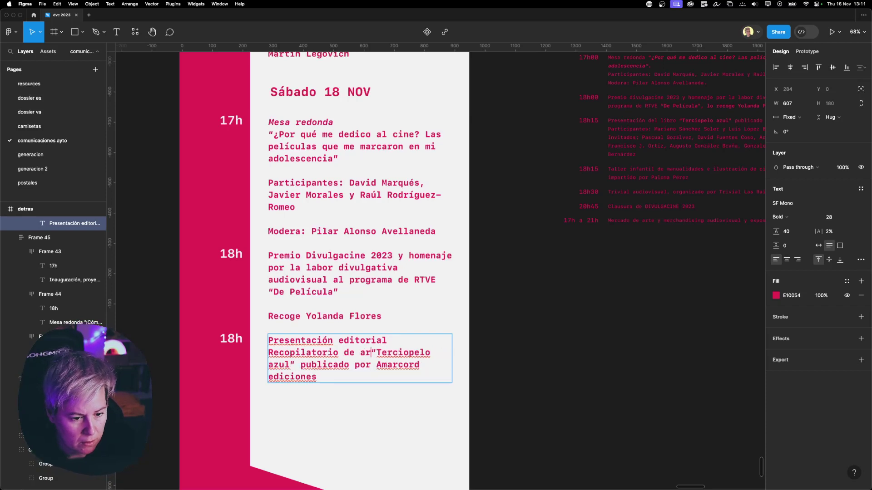
{"action": "type", "text": "t"}
{"action": "type", "text": "í"}
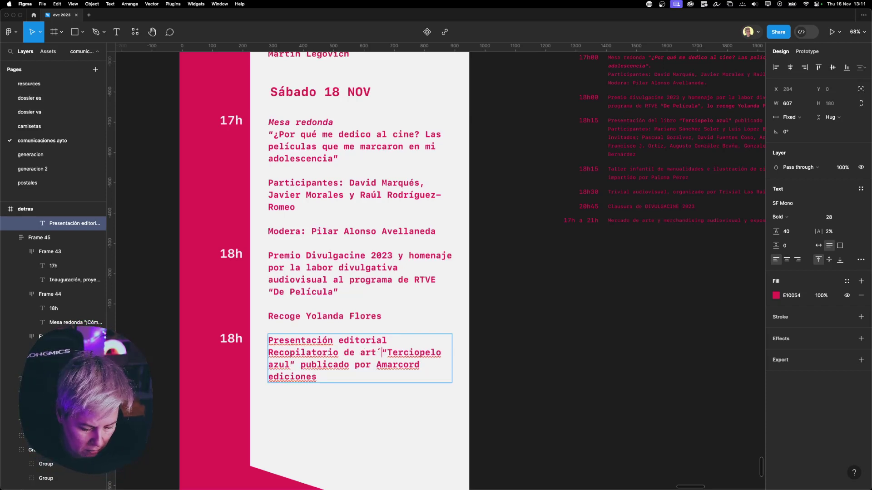
{"action": "type", "text": "culos sobre"}
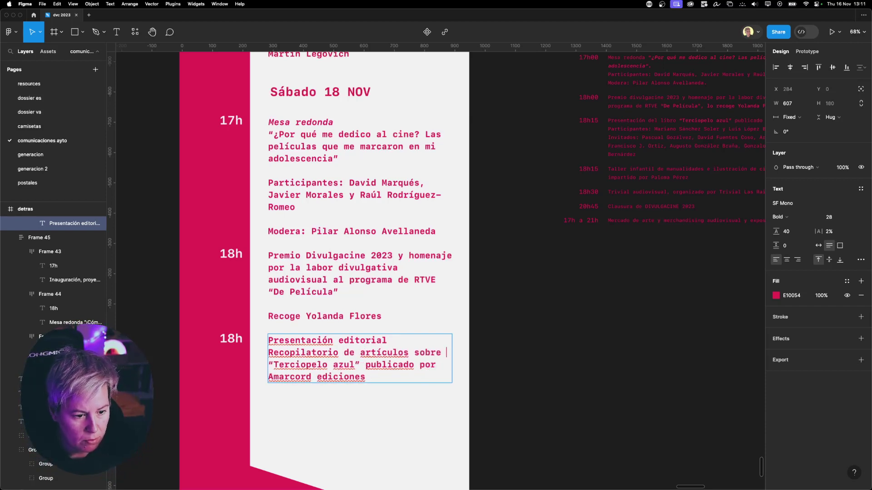
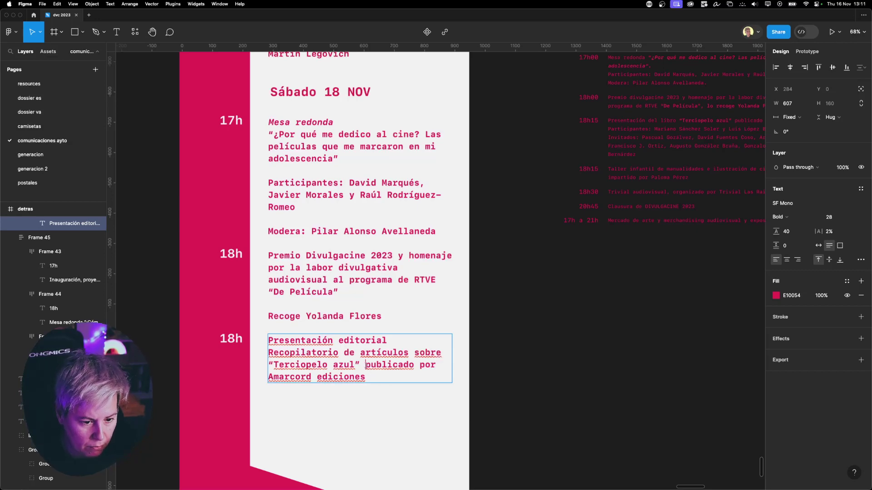
Move the publisher credit onto its own line in the Presentación editorial text
{"action": "key", "text": "BackSpace"}
{"action": "key", "text": "Return"}
{"action": "left_click", "coordinate": [512, 380]}
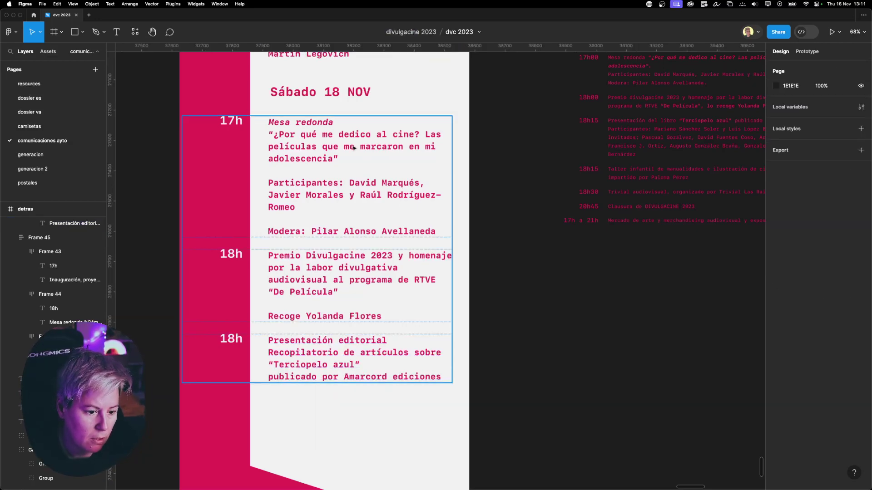
{"action": "scroll", "coordinate": [367, 263], "scroll_direction": "down", "scroll_amount": 5}
Delete the 'publicado por Amarcord ediciones' line and italicise 'Presentación editorial'
{"action": "double_click", "coordinate": [351, 275]}
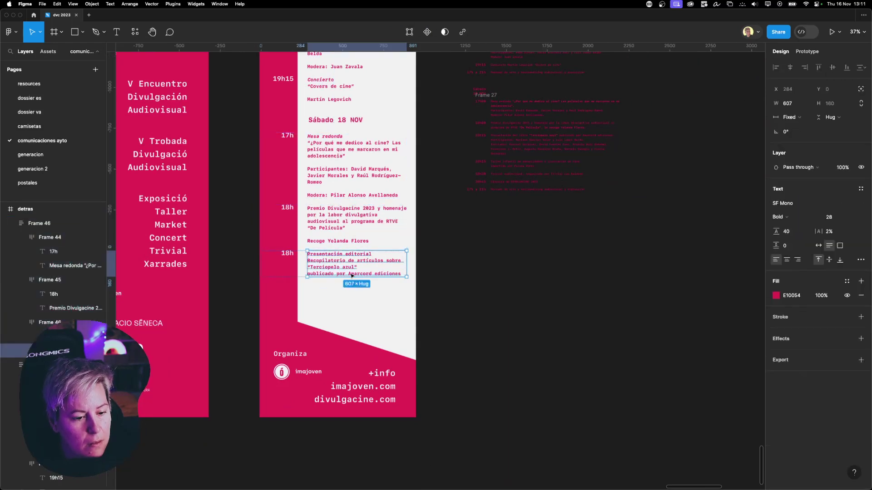
{"action": "key", "text": "BackSpace"}
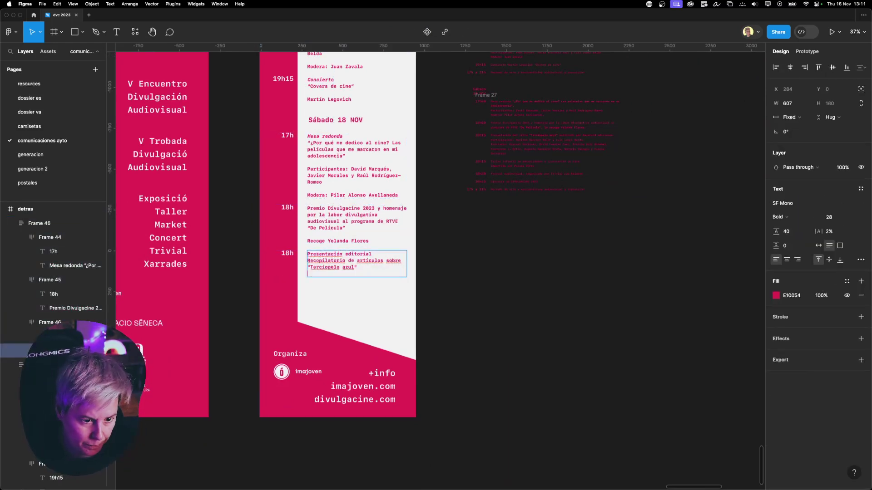
{"action": "key", "text": "BackSpace"}
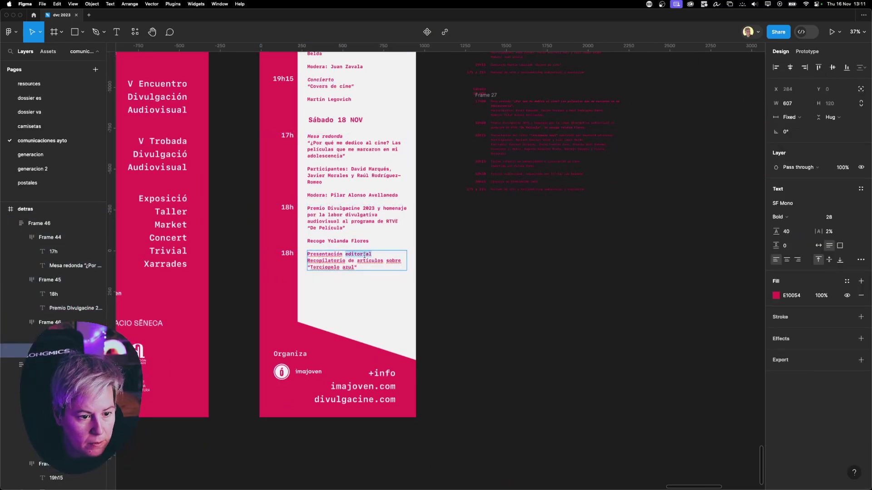
{"action": "triple_click", "coordinate": [366, 256]}
{"action": "key", "text": "super+i"}
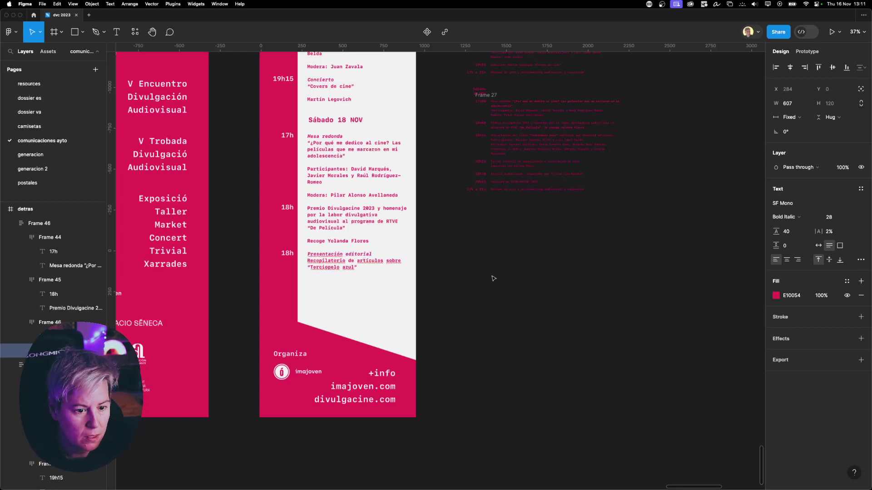
{"action": "left_click", "coordinate": [519, 233]}
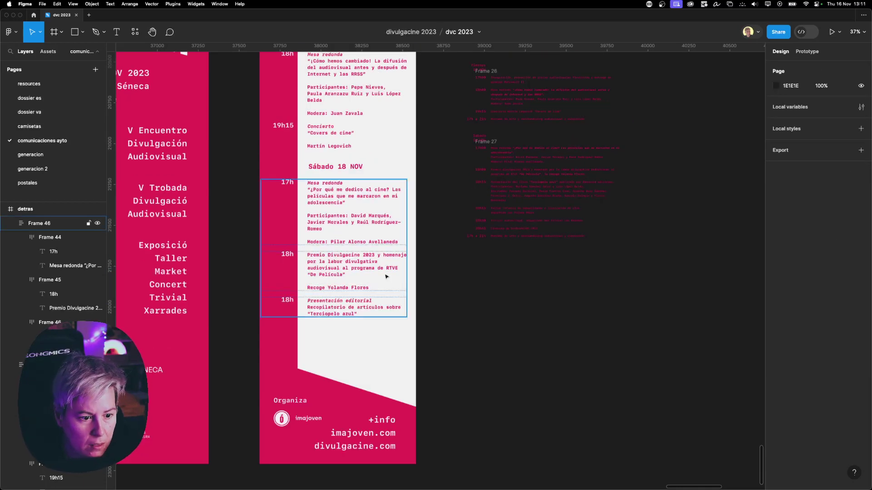
Select the 18h15 workshop row, then the block of Saturday entries
{"action": "scroll", "coordinate": [516, 225], "scroll_direction": "up", "scroll_amount": 5}
{"action": "scroll", "coordinate": [511, 213], "scroll_direction": "up", "scroll_amount": 3}
{"action": "left_click", "coordinate": [507, 205]}
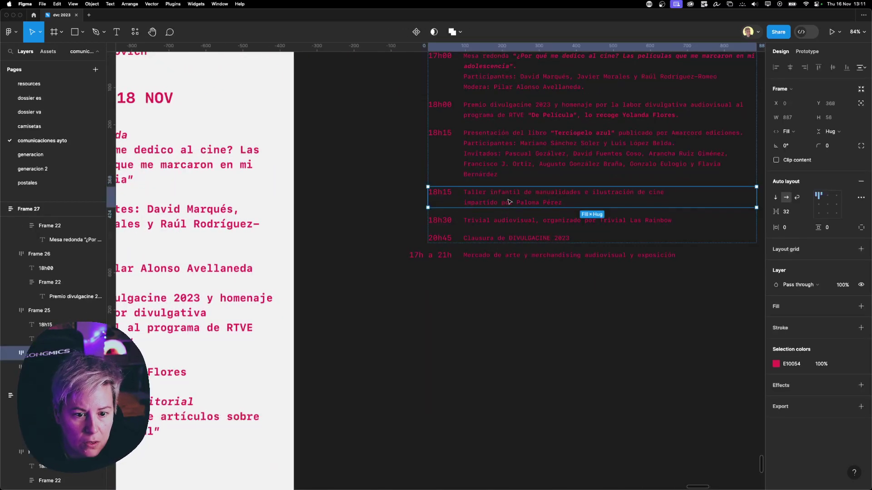
{"action": "scroll", "coordinate": [517, 213], "scroll_direction": "down", "scroll_amount": 5}
{"action": "scroll", "coordinate": [526, 226], "scroll_direction": "up", "scroll_amount": 5}
{"action": "scroll", "coordinate": [281, 318], "scroll_direction": "down", "scroll_amount": 2}
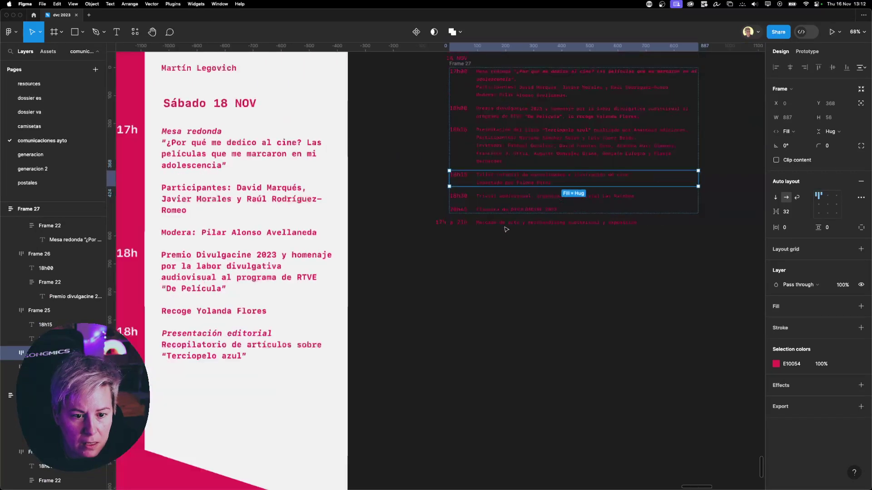
{"action": "left_click", "coordinate": [281, 318]}
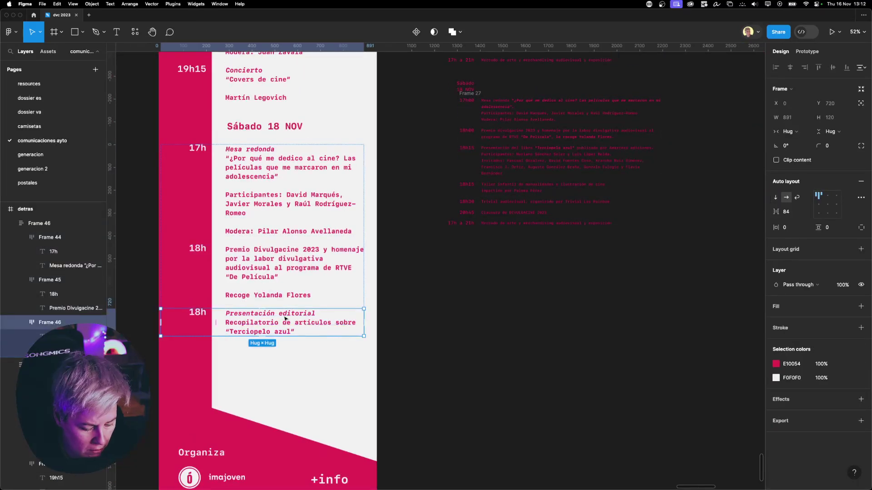
Duplicate the 18h row and replace its text with the 18h15 workshop description
{"action": "key", "text": "super+d"}
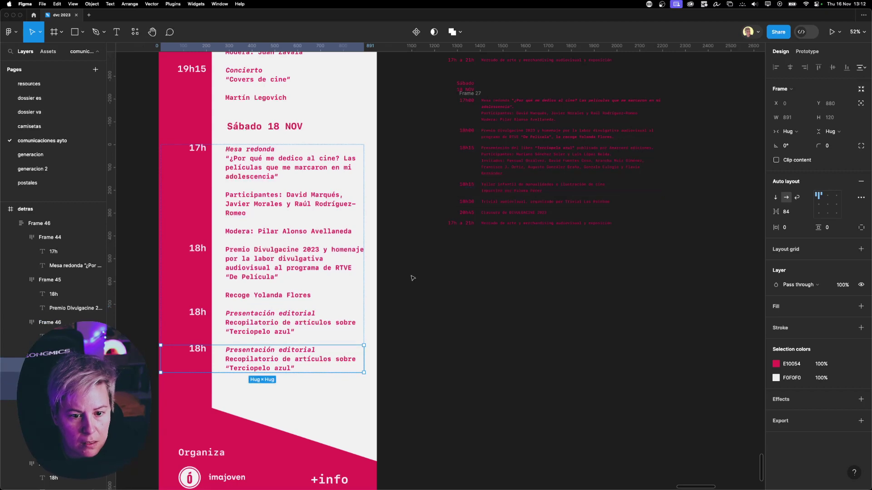
{"action": "left_click", "coordinate": [532, 191]}
{"action": "double_click", "coordinate": [527, 187]}
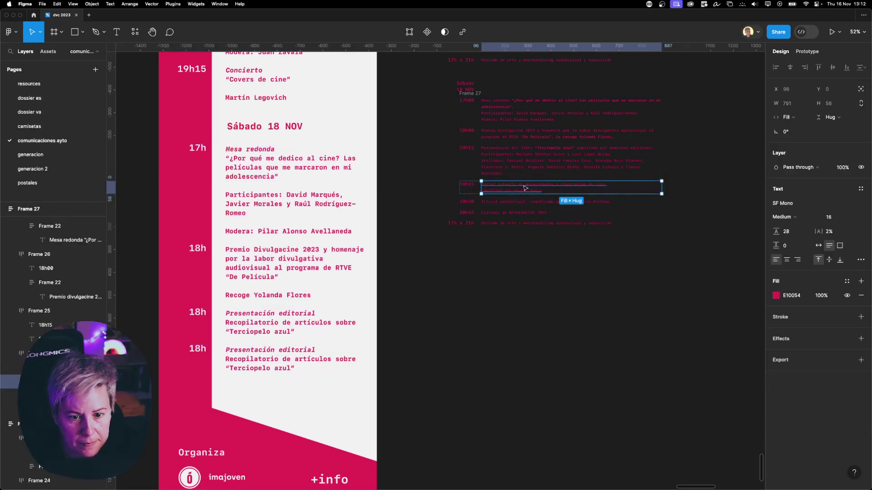
{"action": "key", "text": "super+a"}
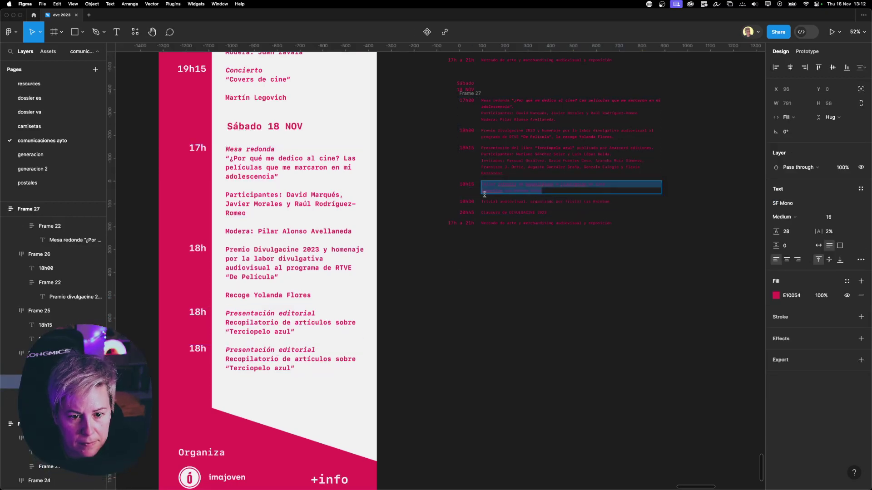
{"action": "double_click", "coordinate": [284, 359]}
{"action": "key", "text": "super+a"}
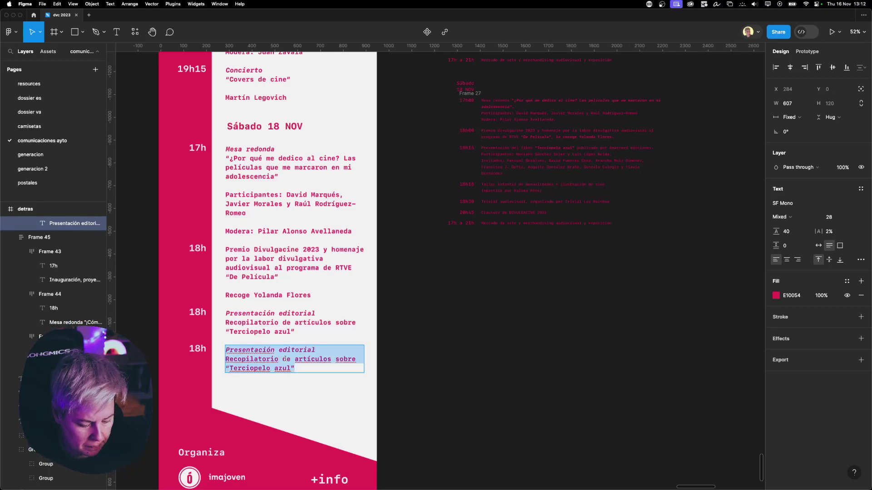
{"action": "key", "text": "super+v"}
{"action": "key", "text": "Escape"}
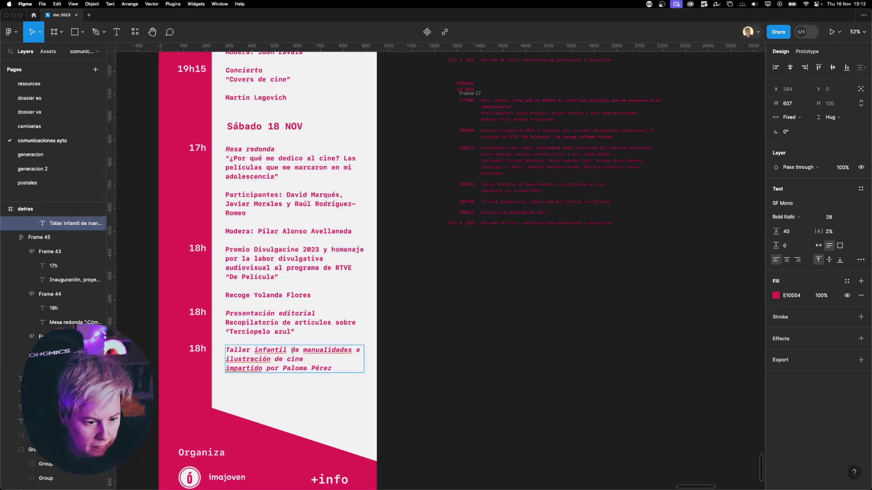
Put the instructor credit on its own line and make it upright, not italic
{"action": "left_click_drag", "start_coordinate": [285, 351], "coordinate": [350, 349]}
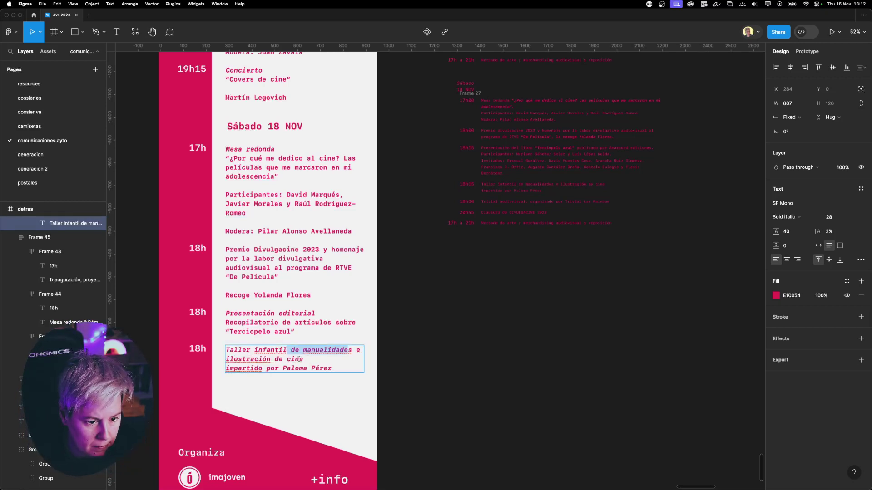
{"action": "left_click_drag", "start_coordinate": [285, 351], "coordinate": [286, 359]}
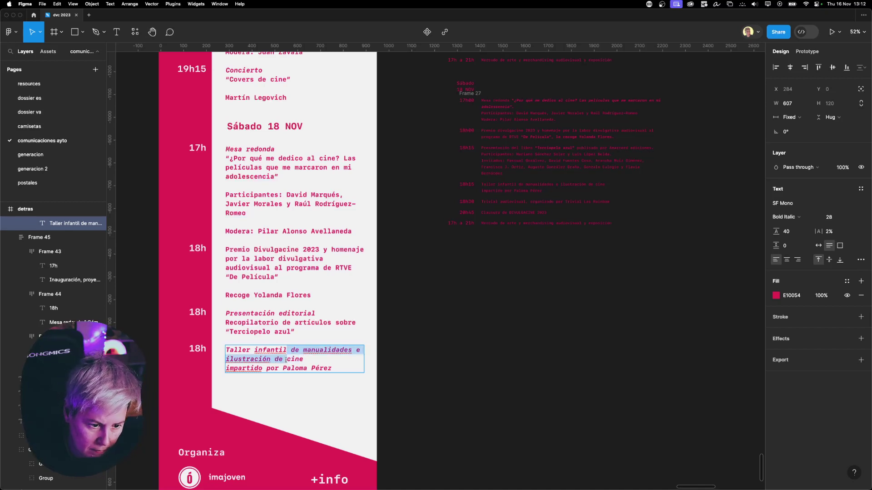
{"action": "left_click", "coordinate": [329, 359]}
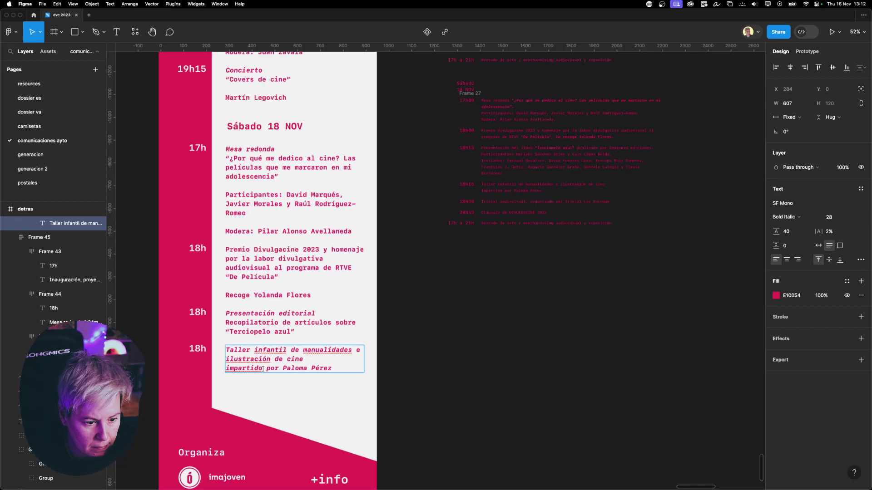
{"action": "left_click_drag", "start_coordinate": [285, 368], "coordinate": [215, 368]}
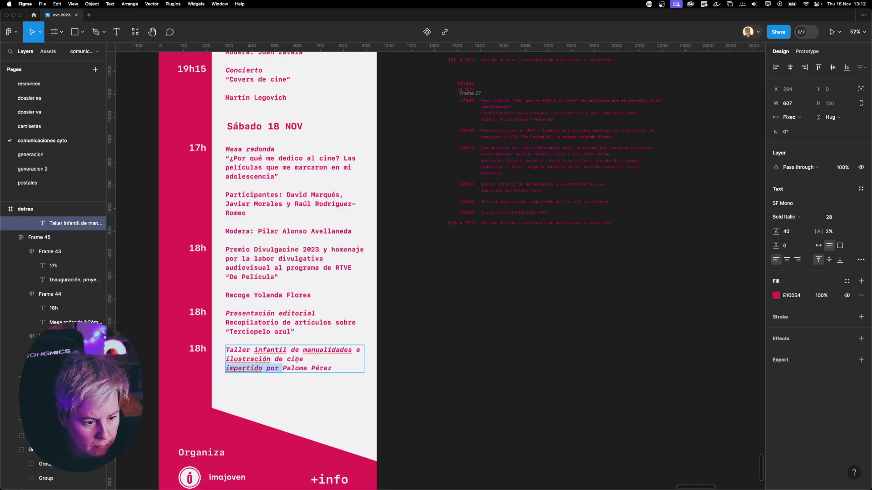
{"action": "left_click", "coordinate": [227, 369]}
{"action": "type", "text": "I"}
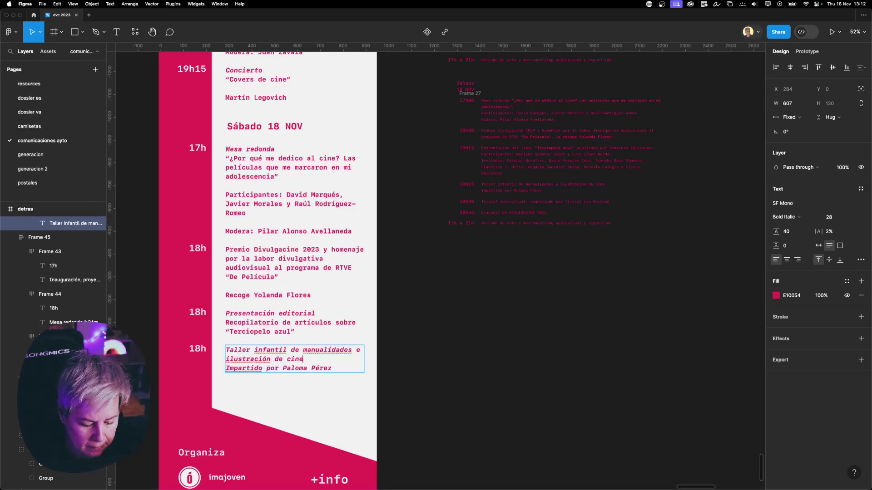
{"action": "key", "text": "Return"}
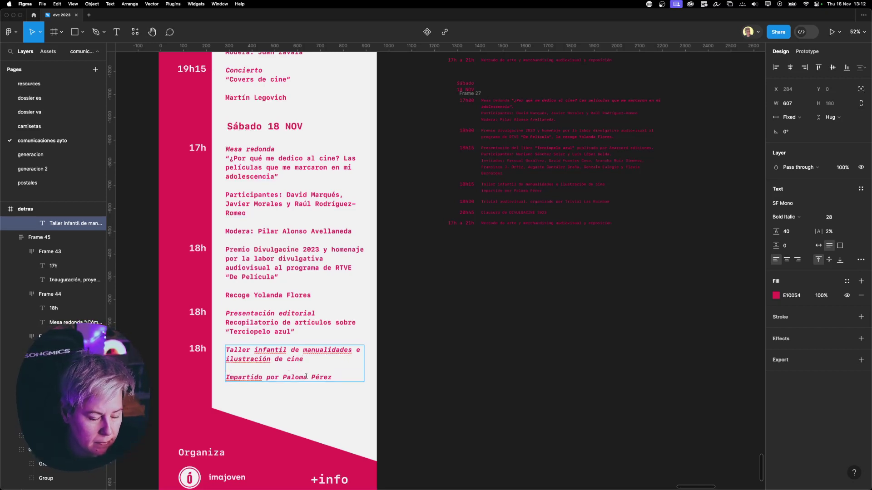
{"action": "triple_click", "coordinate": [303, 378]}
{"action": "triple_click", "coordinate": [303, 379]}
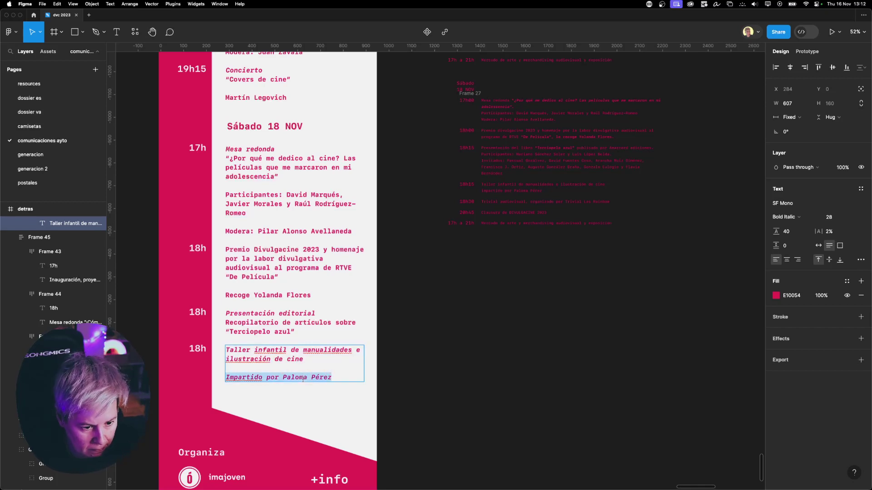
{"action": "key", "text": "super+i"}
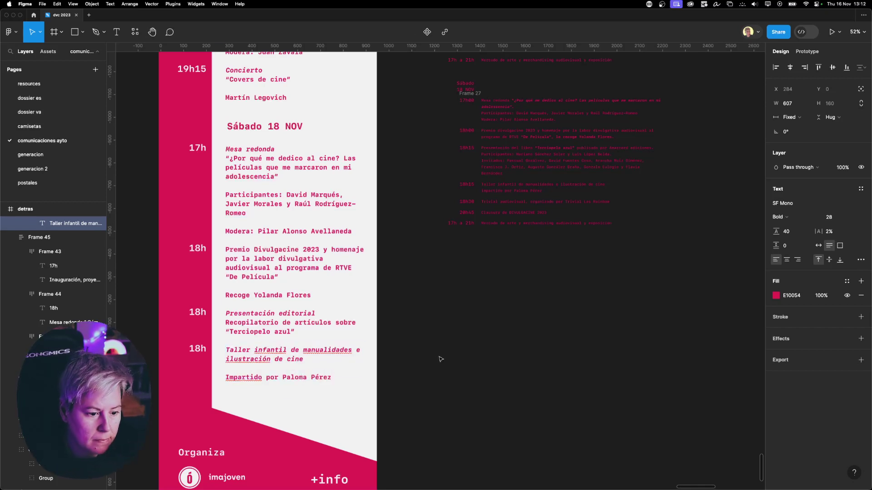
{"action": "left_click", "coordinate": [440, 360]}
Inspect the back flyer's DIVULGA CINE logo and white diagonal shape, then return to the schedule
{"action": "scroll", "coordinate": [436, 318], "scroll_direction": "down", "scroll_amount": 5, "text": "ctrl"}
{"action": "scroll", "coordinate": [409, 250], "scroll_direction": "up", "scroll_amount": 3, "text": "ctrl"}
{"action": "scroll", "coordinate": [399, 209], "scroll_direction": "up", "scroll_amount": 3, "text": "ctrl"}
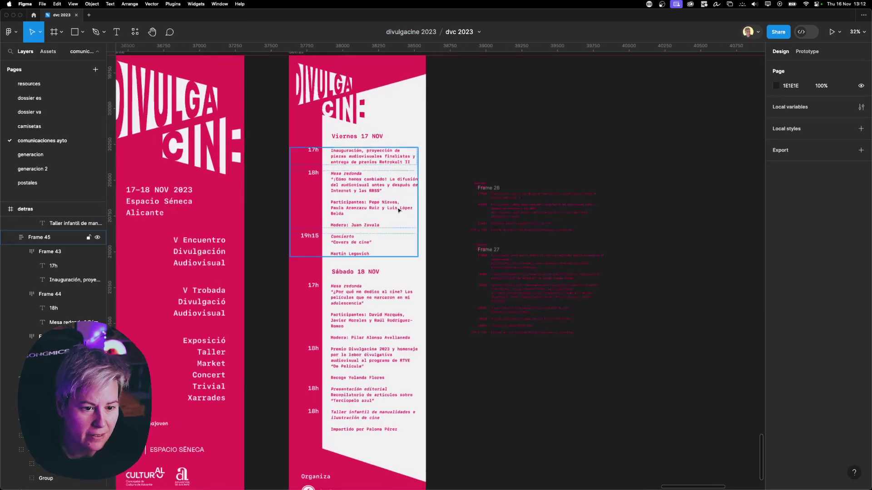
{"action": "left_click", "coordinate": [350, 95]}
{"action": "scroll", "coordinate": [357, 159], "scroll_direction": "up", "scroll_amount": 3}
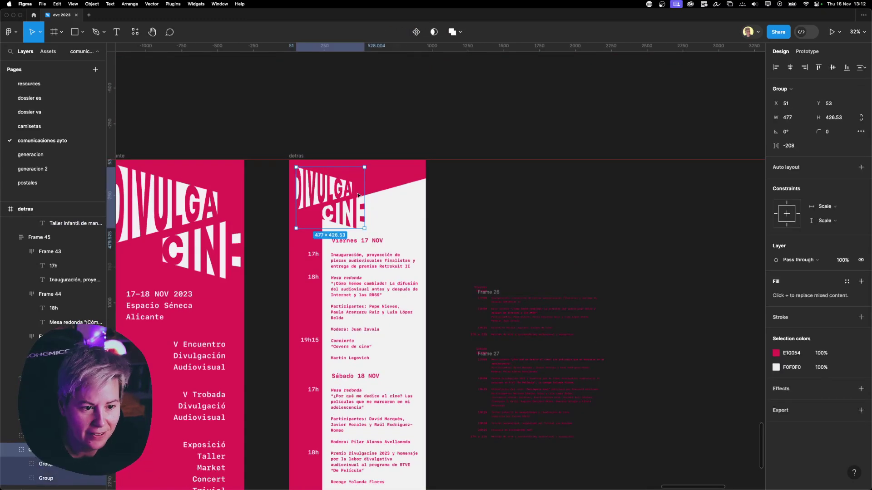
{"action": "left_click", "coordinate": [359, 196], "text": "shift"}
{"action": "scroll", "coordinate": [322, 185], "scroll_direction": "up", "scroll_amount": 5, "text": "ctrl"}
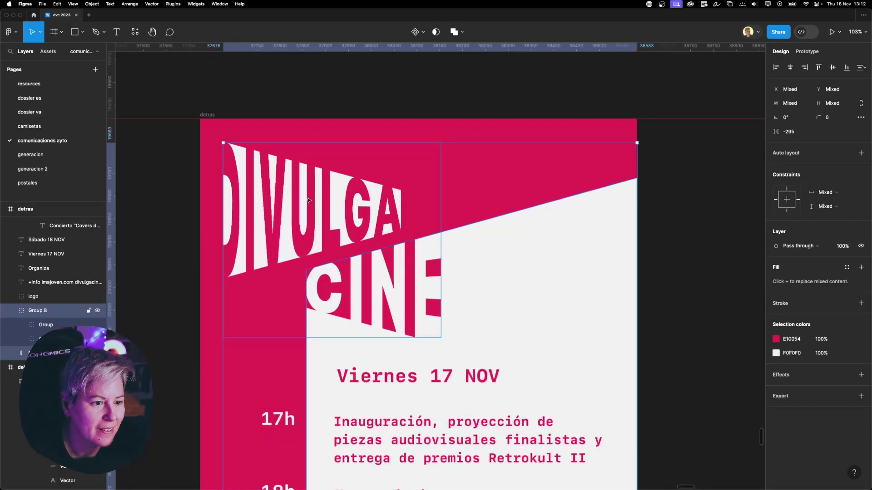
{"action": "scroll", "coordinate": [409, 190], "scroll_direction": "down", "scroll_amount": 3, "text": "ctrl"}
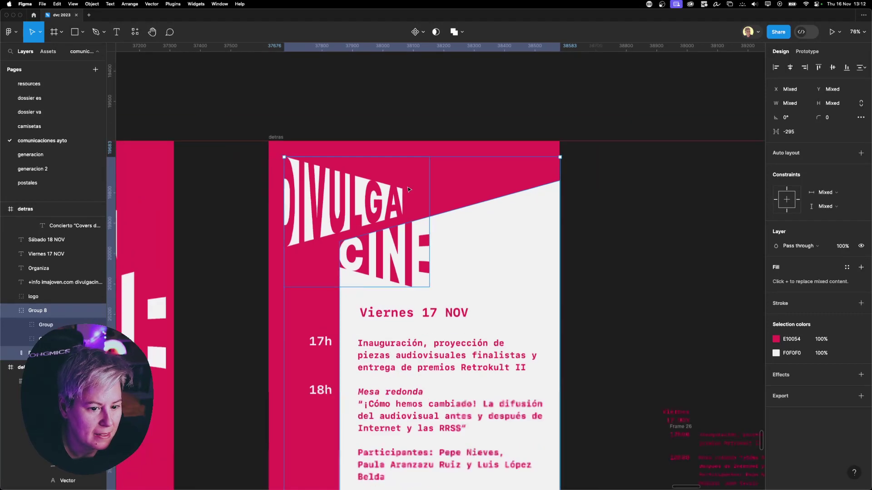
{"action": "scroll", "coordinate": [409, 189], "scroll_direction": "down", "scroll_amount": 5, "text": "ctrl"}
{"action": "left_click", "coordinate": [491, 189]}
{"action": "scroll", "coordinate": [490, 189], "scroll_direction": "down", "scroll_amount": 1}
{"action": "scroll", "coordinate": [494, 190], "scroll_direction": "down", "scroll_amount": 3}
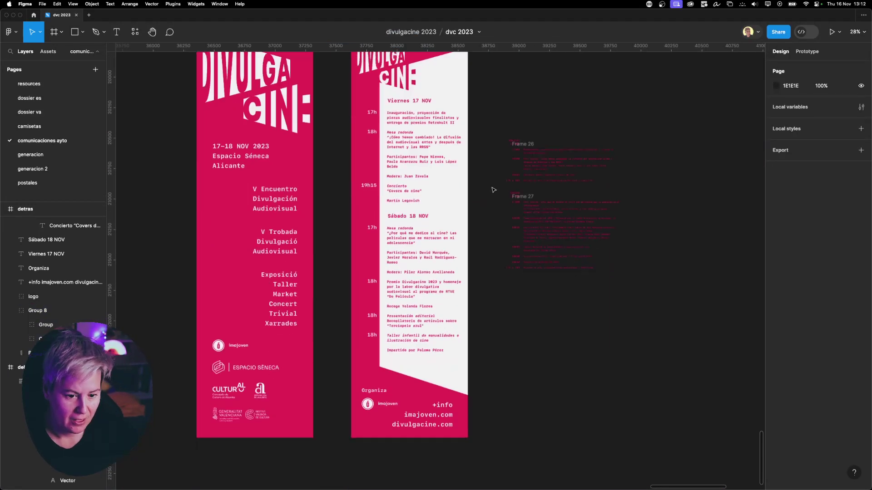
{"action": "scroll", "coordinate": [455, 250], "scroll_direction": "up", "scroll_amount": 3, "text": "ctrl"}
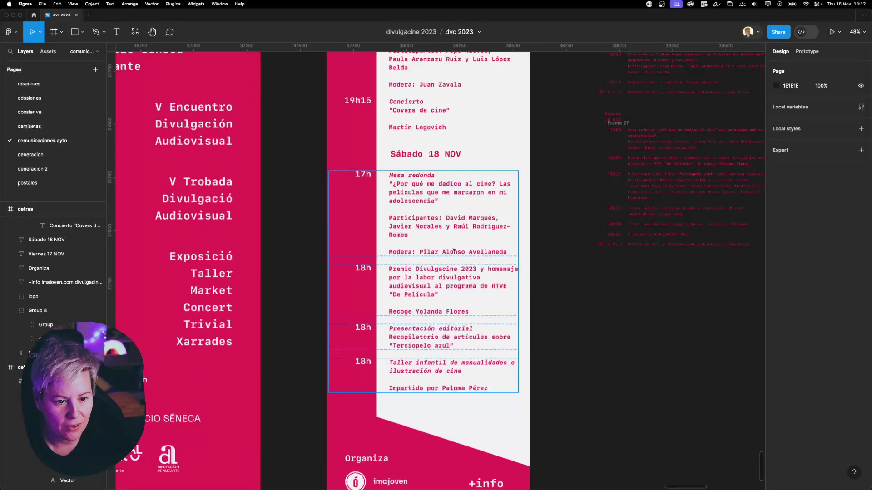
{"action": "scroll", "coordinate": [454, 250], "scroll_direction": "down", "scroll_amount": 1}
{"action": "scroll", "coordinate": [454, 259], "scroll_direction": "down", "scroll_amount": 1, "text": "ctrl"}
{"action": "scroll", "coordinate": [454, 262], "scroll_direction": "down", "scroll_amount": 1, "text": "ctrl"}
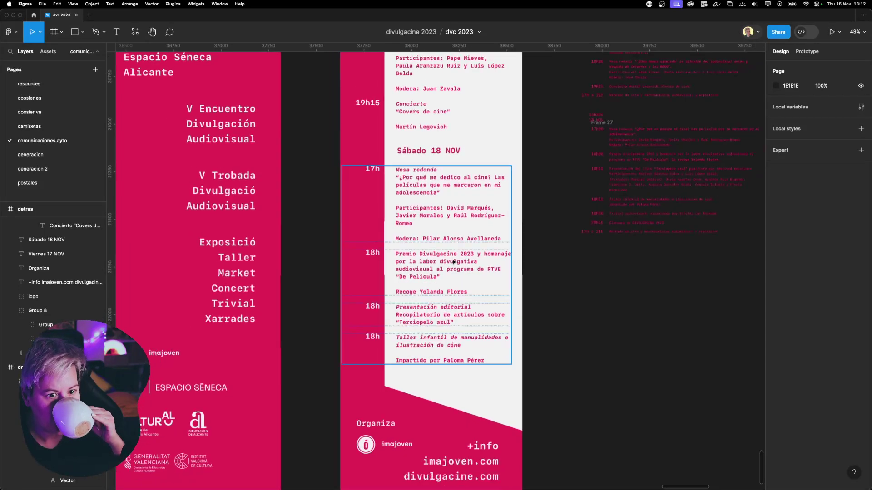
{"action": "scroll", "coordinate": [454, 262], "scroll_direction": "down", "scroll_amount": 1, "text": "ctrl"}
Remove the blank lines from the 19h15 Concierto and Viernes Mesa redonda texts
{"action": "left_click", "coordinate": [431, 134]}
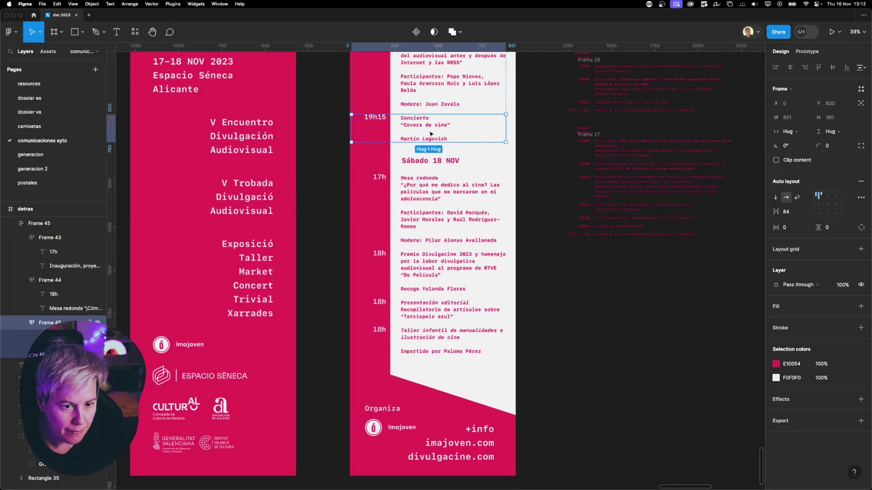
{"action": "left_click", "coordinate": [416, 126]}
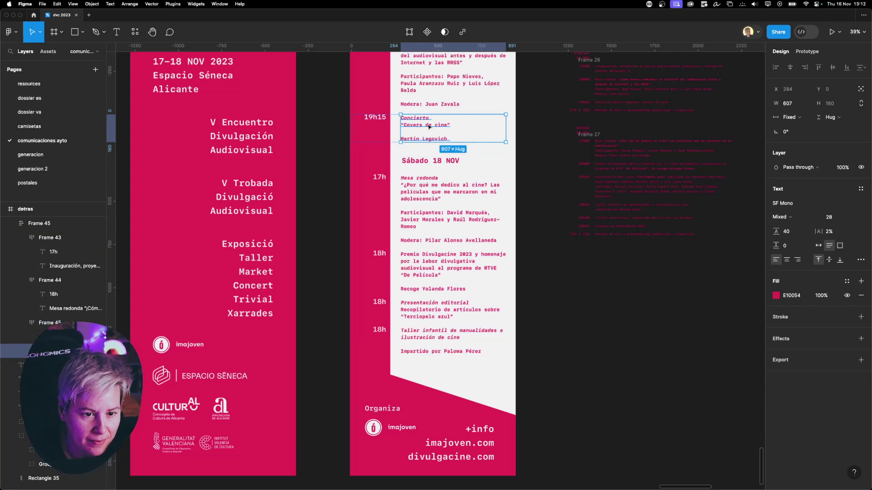
{"action": "double_click", "coordinate": [419, 129]}
{"action": "key", "text": "BackSpace"}
{"action": "scroll", "coordinate": [420, 131], "scroll_direction": "up", "scroll_amount": 5}
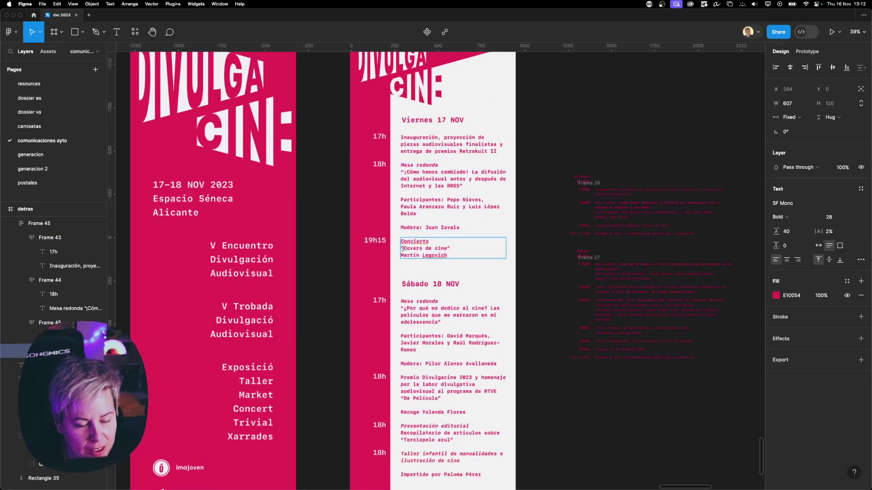
{"action": "double_click", "coordinate": [424, 193]}
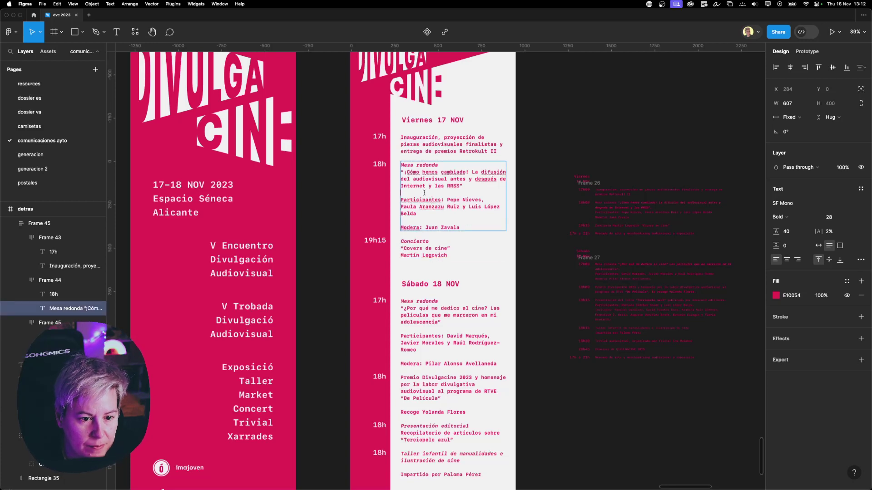
{"action": "key", "text": "BackSpace"}
{"action": "key", "text": "Up"}
{"action": "key", "text": "Up"}
{"action": "key", "text": "Up"}
{"action": "key", "text": "BackSpace"}
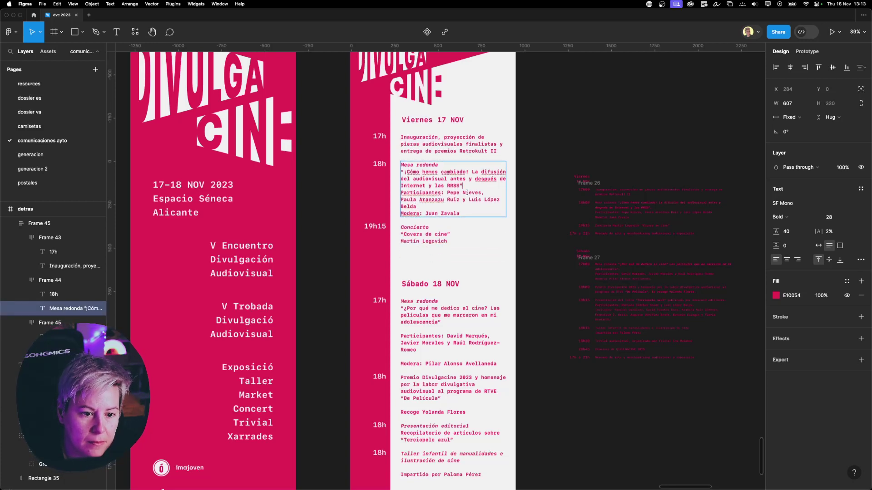
Remove blank lines from the Sábado Mesa redonda, Premio Divulgacine 2023 and Taller infantil texts
{"action": "scroll", "coordinate": [428, 274], "scroll_direction": "down", "scroll_amount": 2}
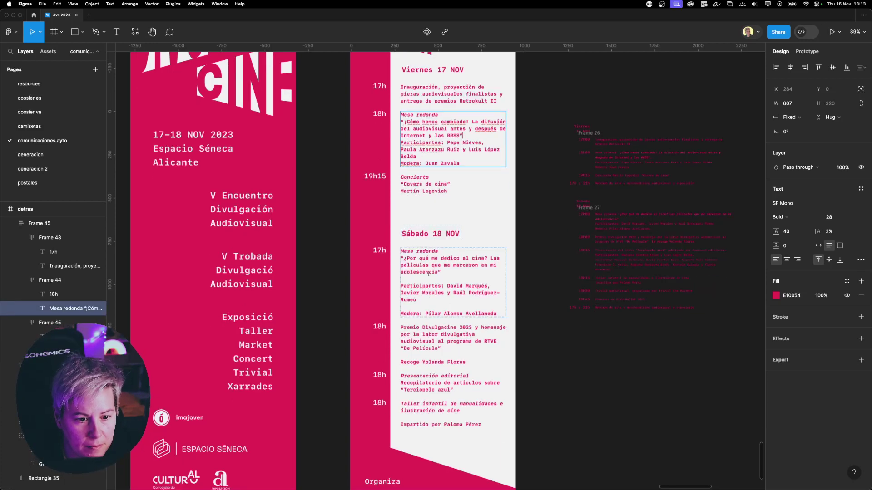
{"action": "double_click", "coordinate": [410, 283]}
{"action": "key", "text": "BackSpace"}
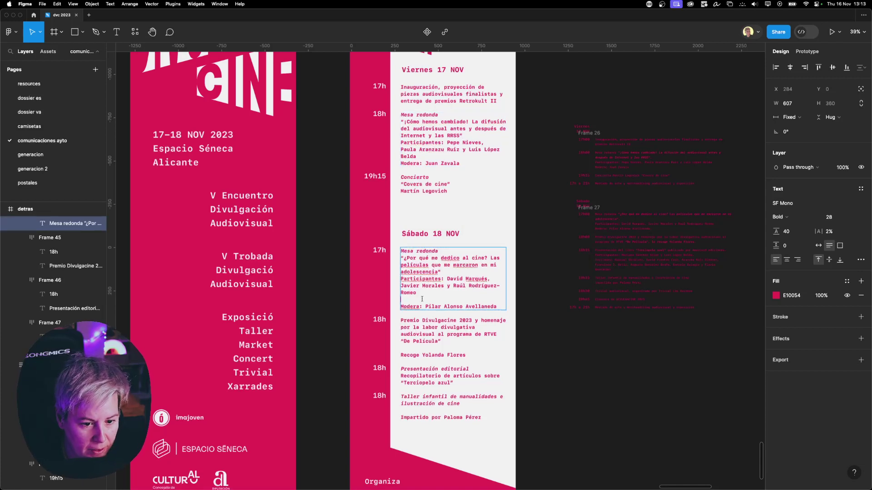
{"action": "key", "text": "BackSpace"}
{"action": "double_click", "coordinate": [424, 341]}
{"action": "key", "text": "BackSpace"}
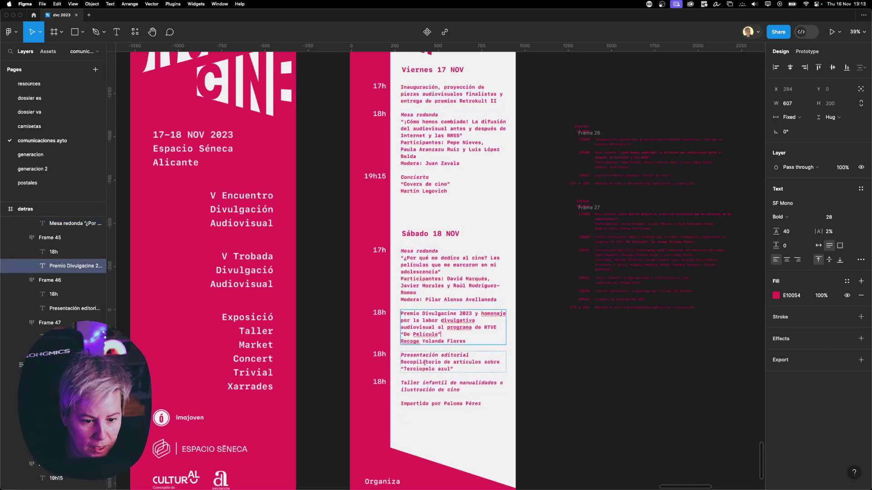
{"action": "double_click", "coordinate": [413, 383]}
{"action": "key", "text": "BackSpace"}
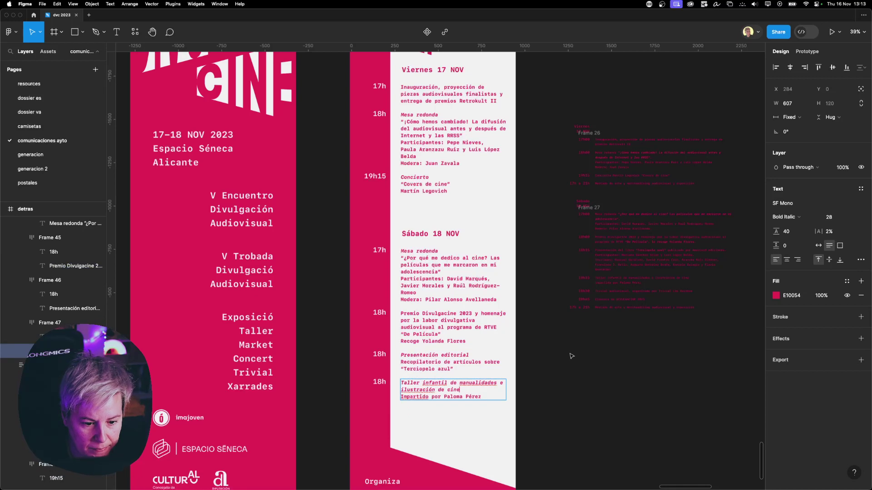
Marquee-select the Sábado schedule block, then select the Taller infantil row
{"action": "left_click", "coordinate": [523, 306]}
{"action": "mouse_move", "coordinate": [523, 306]}
{"action": "left_mouse_down"}
{"action": "mouse_move", "coordinate": [417, 240]}
{"action": "mouse_move", "coordinate": [415, 213]}
{"action": "left_mouse_up"}
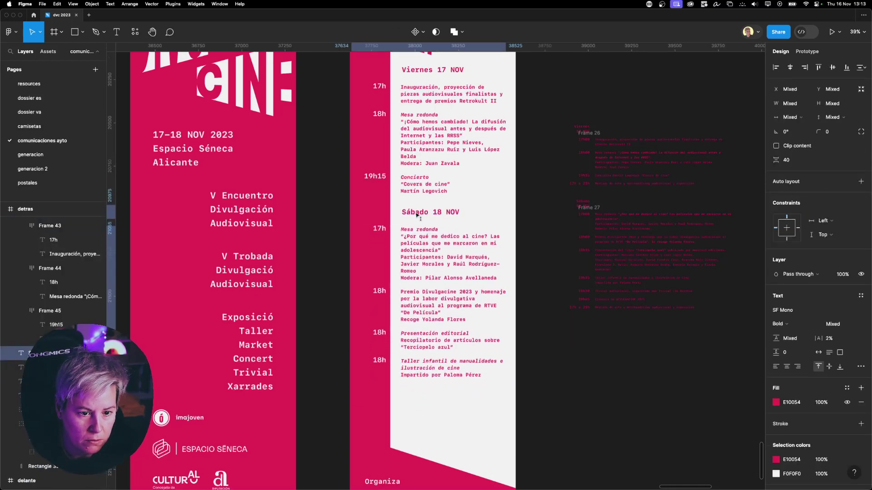
{"action": "left_click", "coordinate": [522, 217]}
{"action": "scroll", "coordinate": [522, 217], "scroll_direction": "down", "scroll_amount": 5}
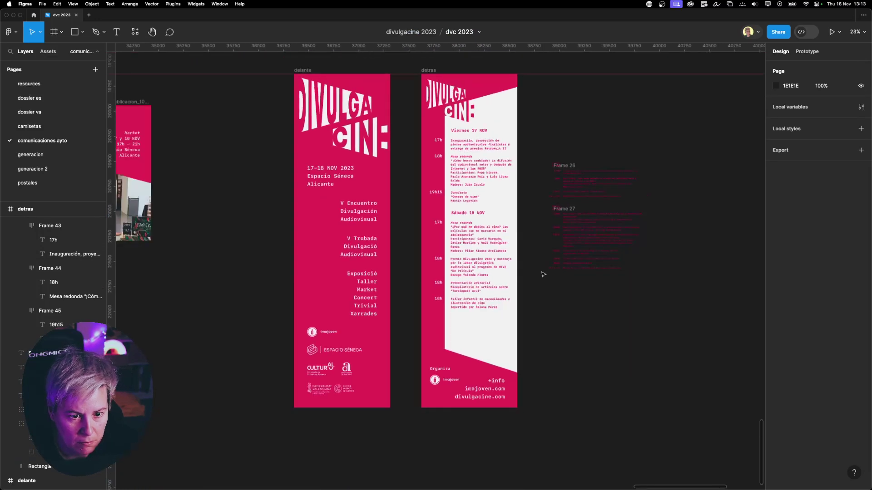
{"action": "scroll", "coordinate": [575, 344], "scroll_direction": "up", "scroll_amount": 2}
{"action": "scroll", "coordinate": [490, 288], "scroll_direction": "up", "scroll_amount": 5}
{"action": "double_click", "coordinate": [414, 324]}
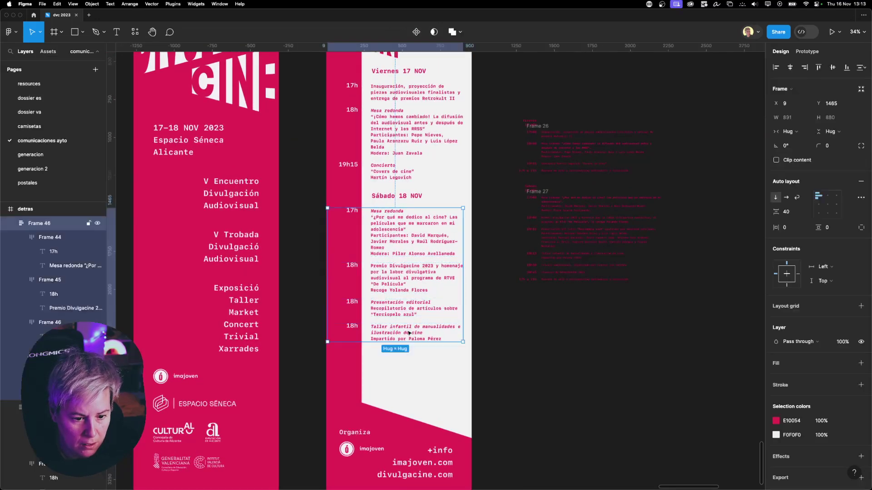
{"action": "scroll", "coordinate": [414, 324], "scroll_direction": "up", "scroll_amount": 3}
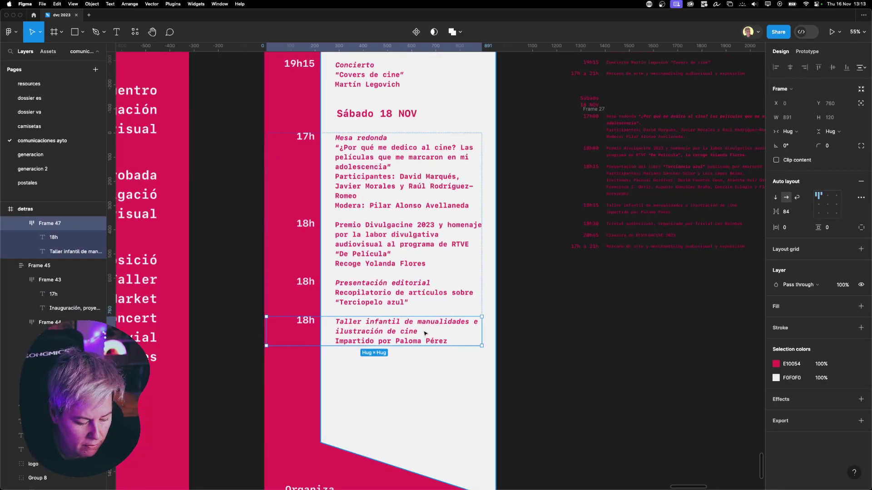
Duplicate the Taller infantil row, retitling it 'Trivial de cine' with 'Las Rainbow' credited
{"action": "key", "text": "ctrl+d"}
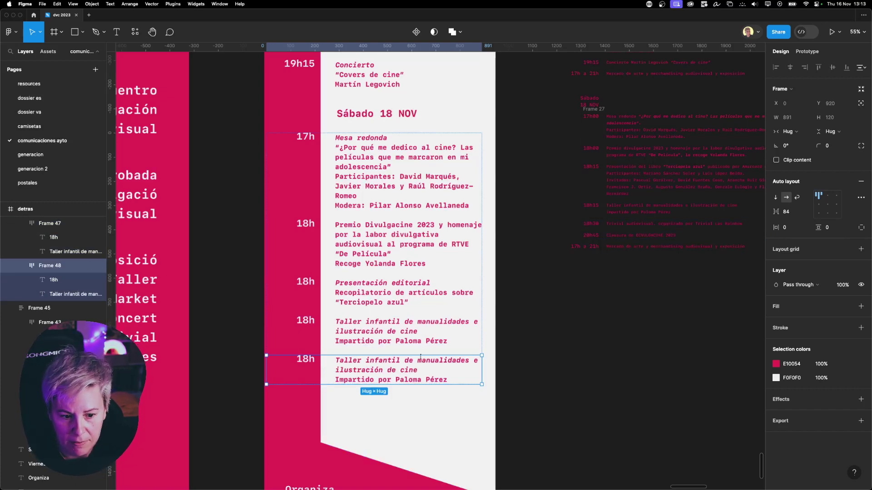
{"action": "double_click", "coordinate": [406, 370]}
{"action": "double_click", "coordinate": [397, 371]}
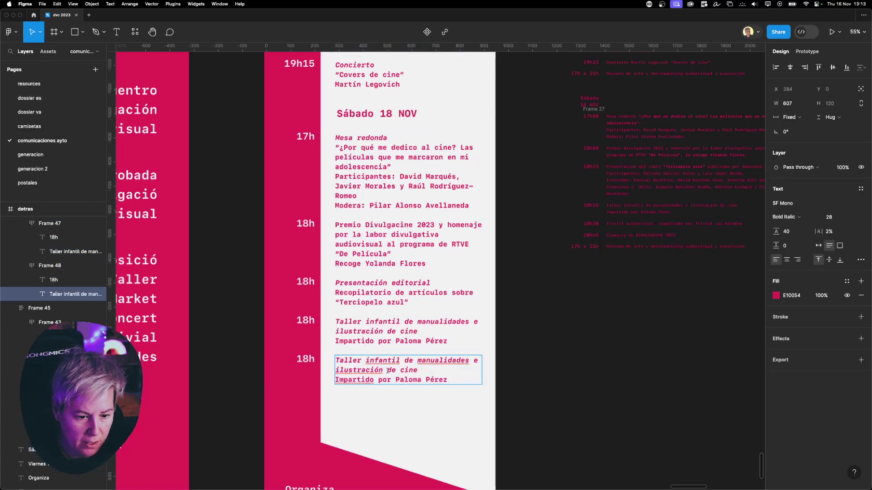
{"action": "left_click_drag", "start_coordinate": [387, 370], "coordinate": [338, 361]}
{"action": "type", "text": "Trivi"}
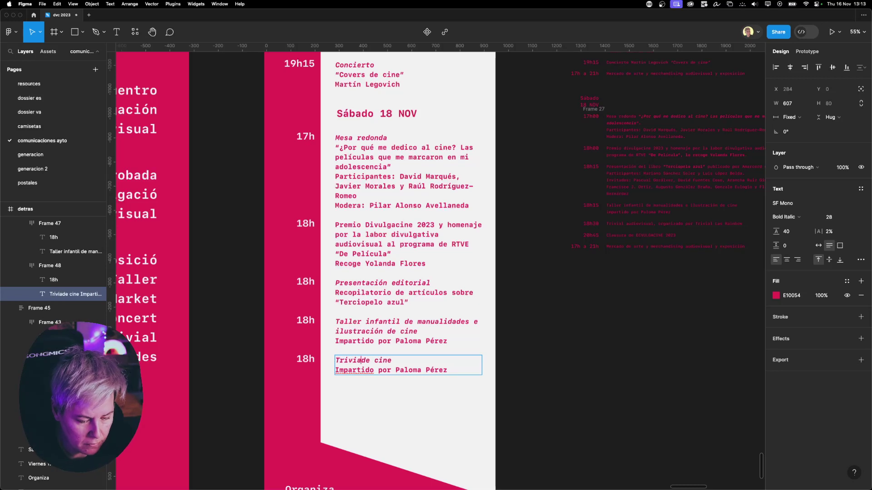
{"action": "type", "text": "al"}
{"action": "left_click", "coordinate": [387, 371]}
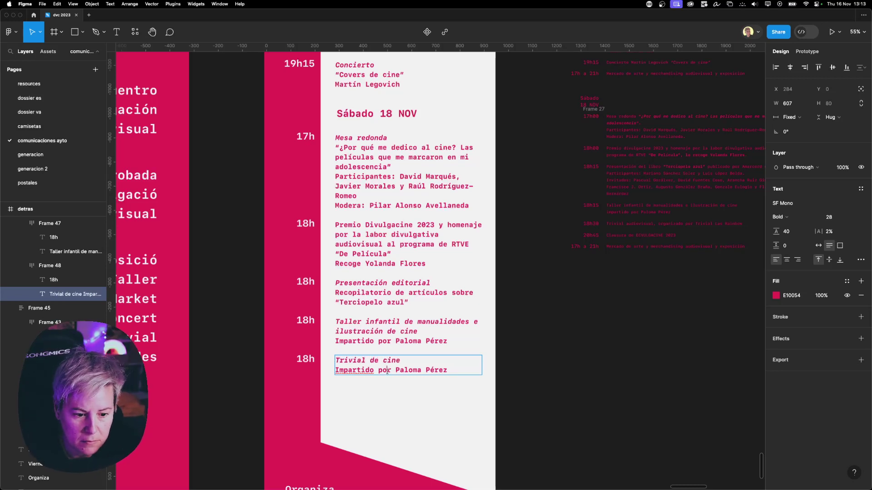
{"action": "left_click_drag", "start_coordinate": [396, 370], "coordinate": [467, 372]}
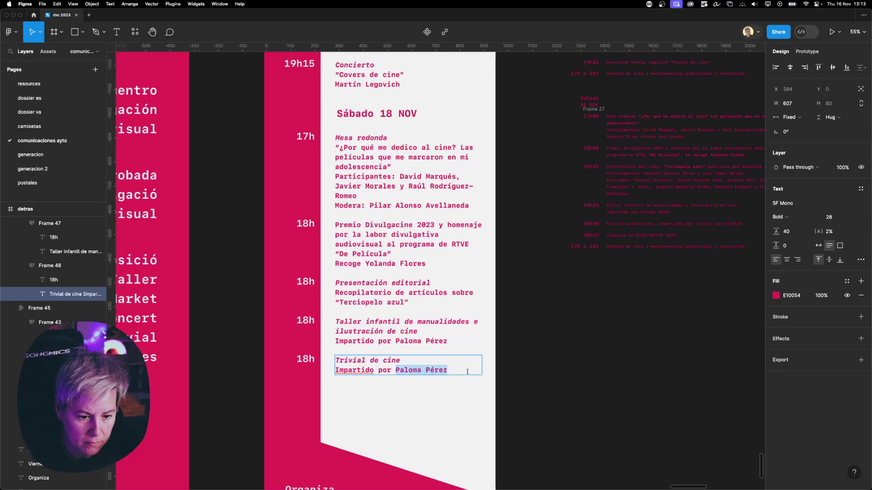
{"action": "type", "text": "Las Rainbow"}
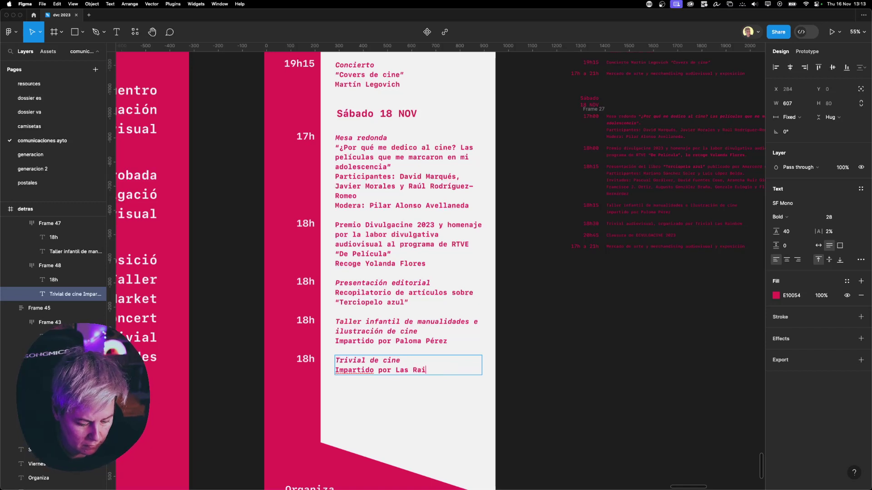
{"action": "left_click", "coordinate": [675, 283]}
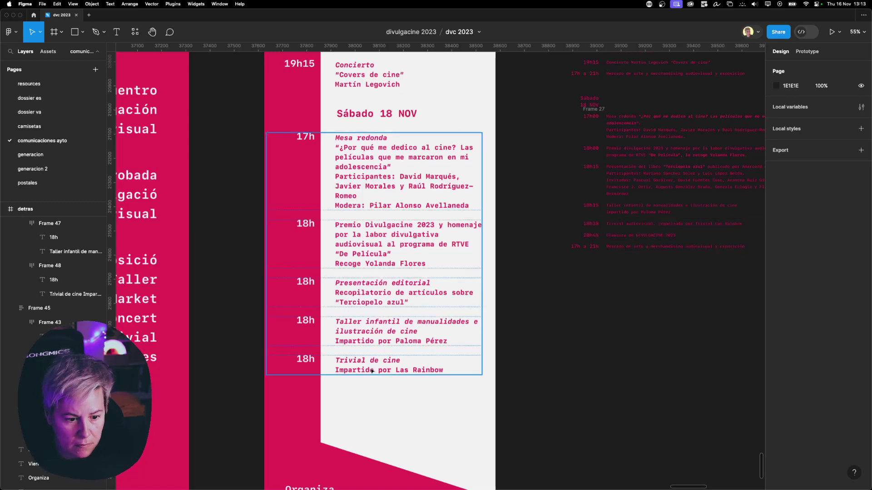
Change 'Impartido por' to 'Organizan' in the Trivial de cine credit line
{"action": "left_click", "coordinate": [351, 369]}
{"action": "double_click", "coordinate": [351, 369]}
{"action": "double_click", "coordinate": [351, 370]}
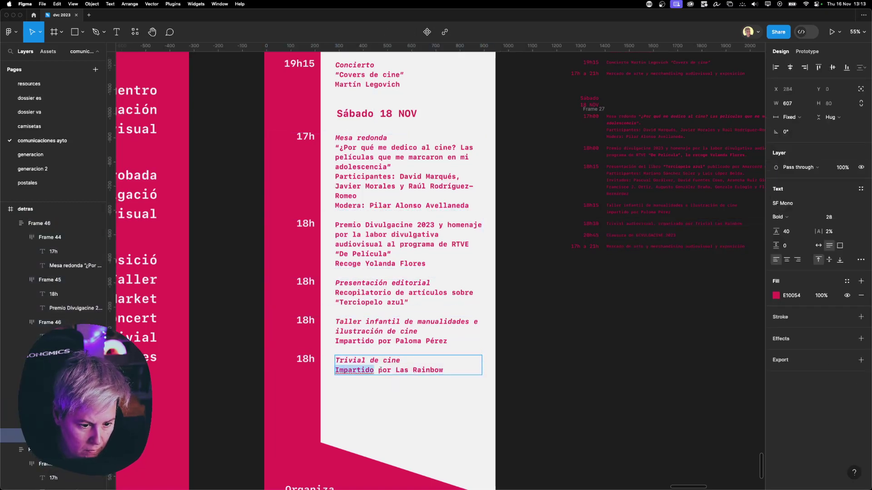
{"action": "left_click_drag", "start_coordinate": [339, 370], "coordinate": [332, 373]}
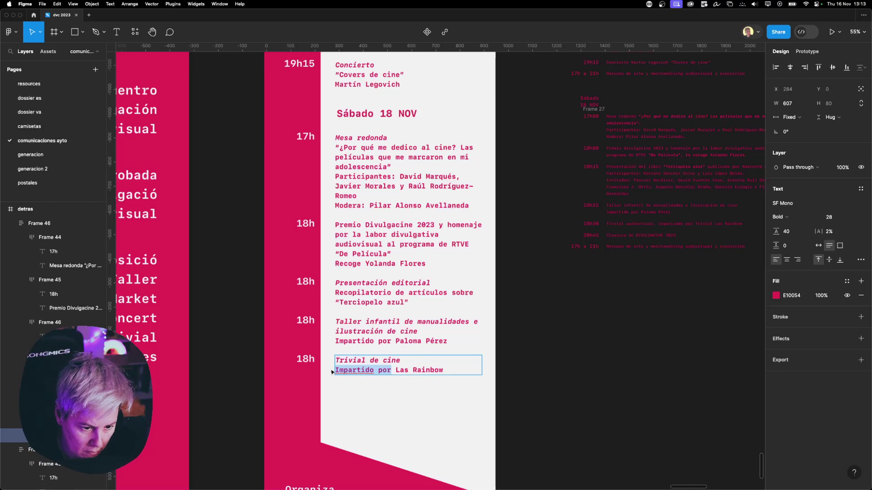
{"action": "type", "text": "Organiza"}
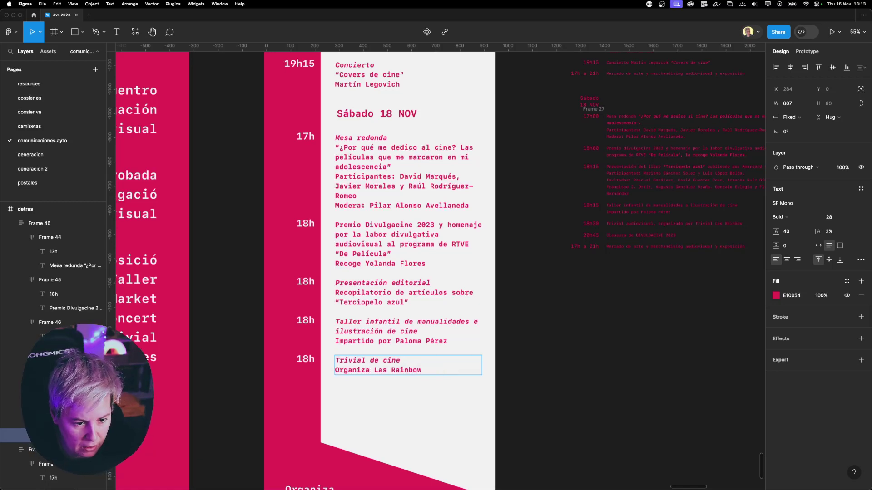
{"action": "type", "text": "n"}
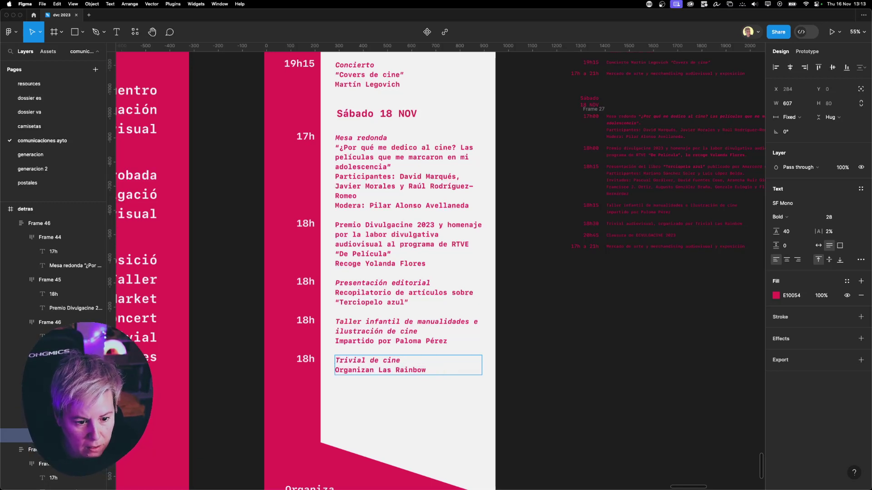
{"action": "key", "text": "Escape"}
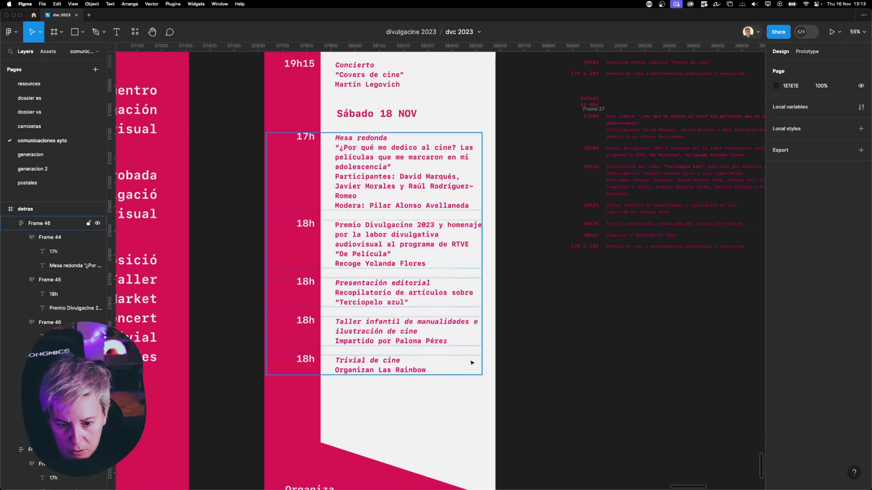
Duplicate the Trivial de cine row and retitle the copy 'Clausura'
{"action": "double_click", "coordinate": [472, 362]}
{"action": "key", "text": "super+d"}
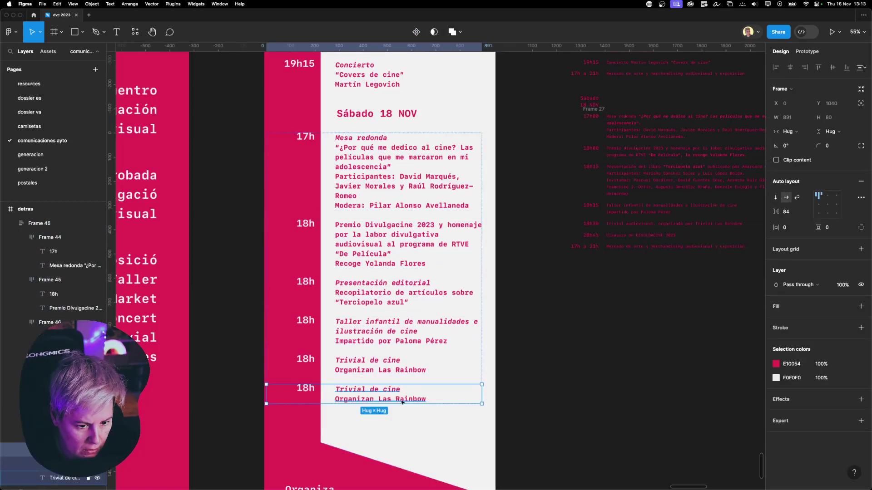
{"action": "left_click_drag", "start_coordinate": [402, 402], "coordinate": [393, 397]}
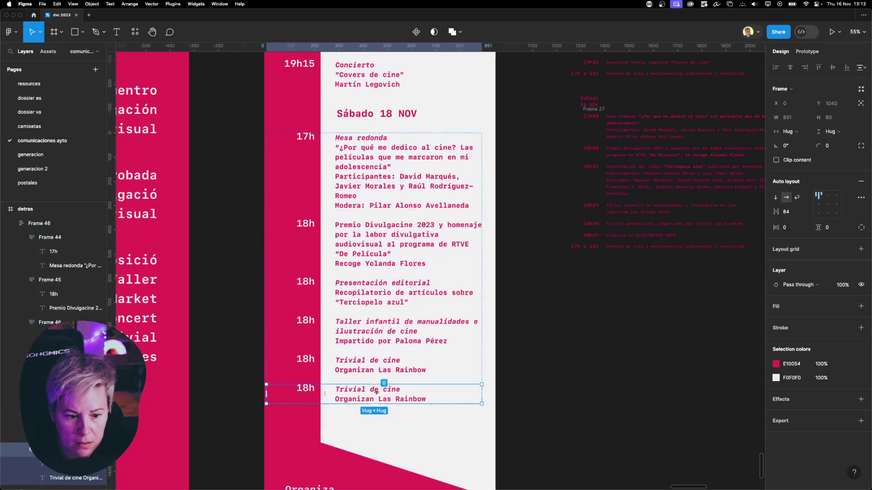
{"action": "double_click", "coordinate": [383, 391]}
{"action": "triple_click", "coordinate": [383, 389]}
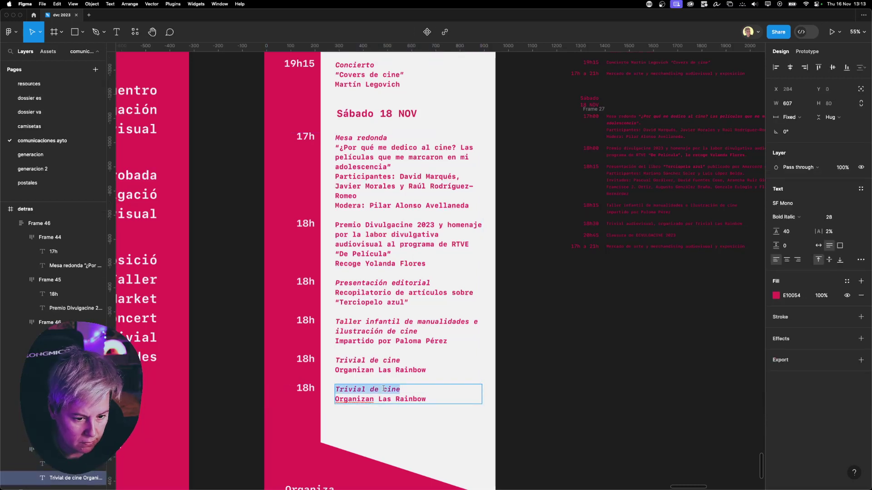
{"action": "type", "text": "Calus"}
{"action": "key", "text": "BackSpace"}
{"action": "key", "text": "BackSpace"}
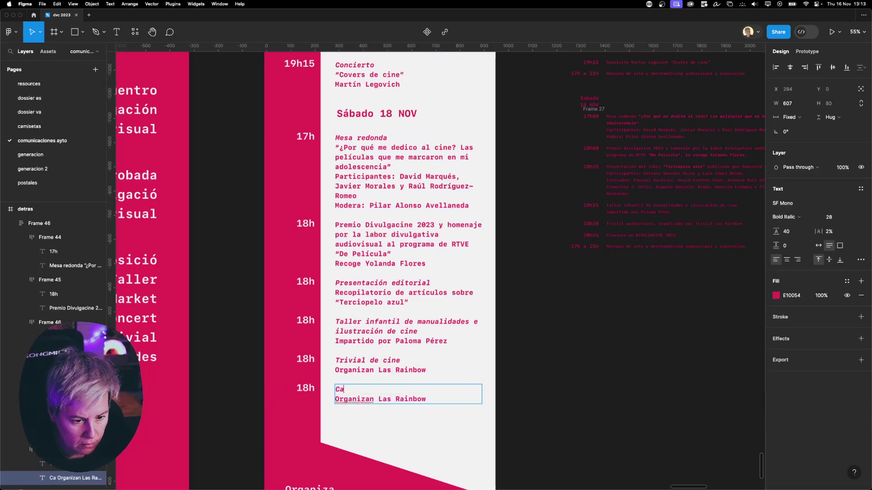
{"action": "key", "text": "BackSpace"}
{"action": "key", "text": "BackSpace"}
{"action": "type", "text": "lause"}
{"action": "key", "text": "BackSpace"}
{"action": "type", "text": "ur"}
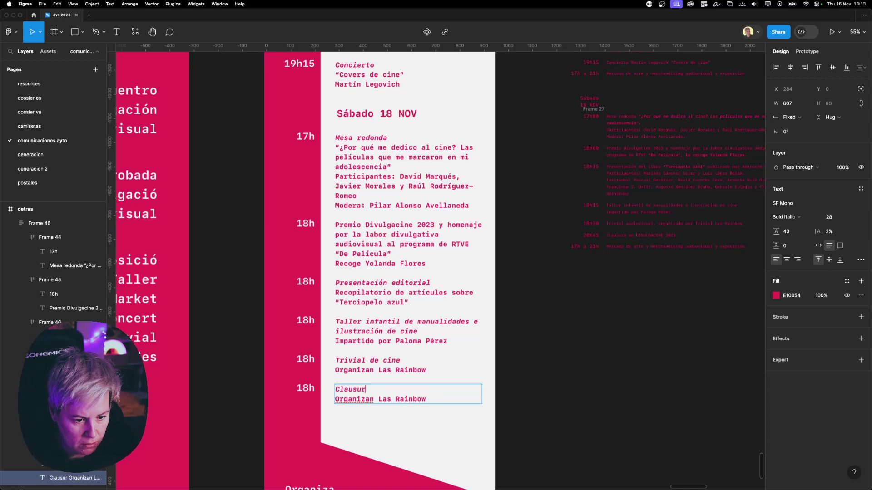
{"action": "type", "text": "a"}
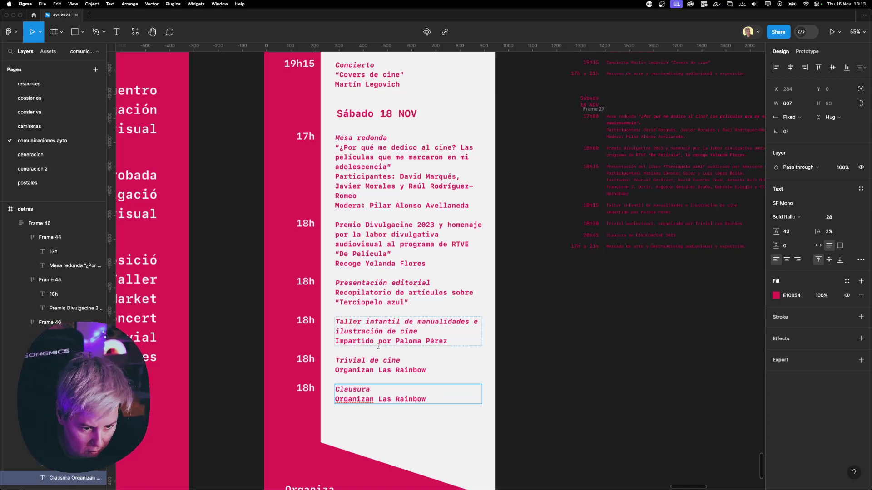
Delete the copy's 'Organizan Las Rainbow' line, leaving just 'Clausura'
{"action": "key", "text": "Down"}
{"action": "key", "text": "Home"}
{"action": "key", "text": "shift+End"}
{"action": "key", "text": "BackSpace"}
{"action": "key", "text": "BackSpace"}
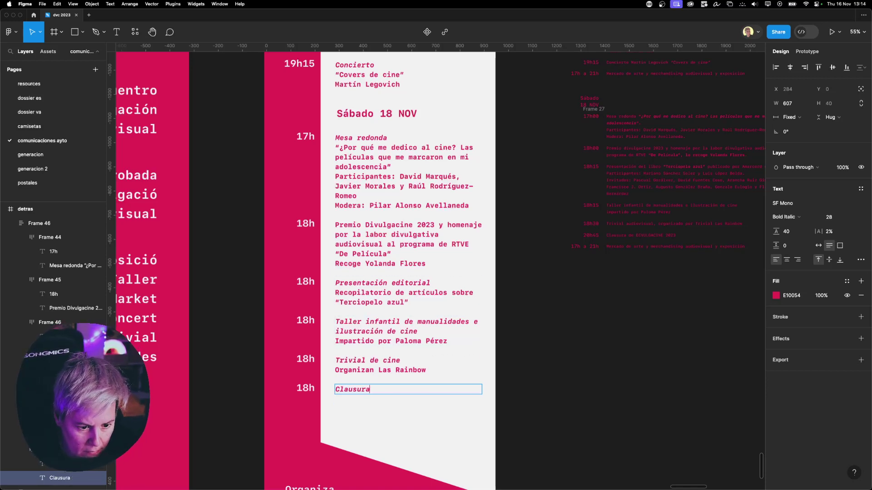
{"action": "key", "text": "Escape"}
{"action": "left_click", "coordinate": [523, 292]}
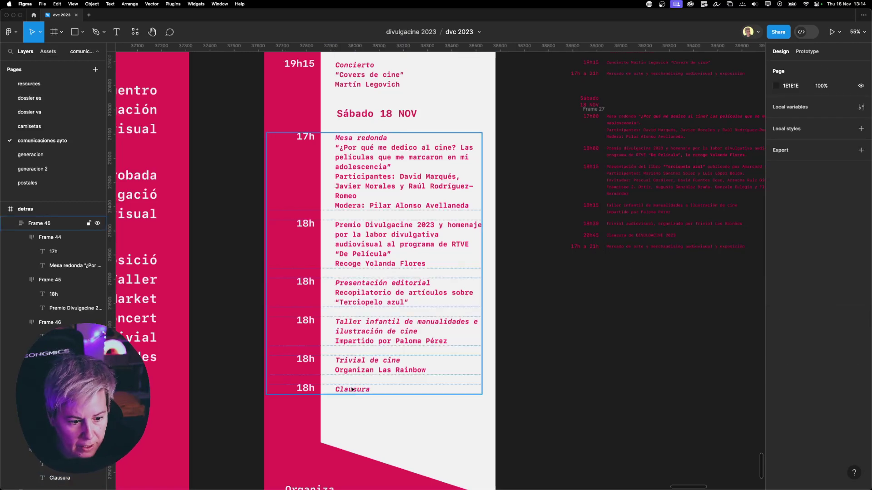
{"action": "left_click", "coordinate": [390, 389]}
Move the whole schedule, from Viernes 17 NOV down, about 50px lower
{"action": "scroll", "coordinate": [422, 358], "scroll_direction": "up", "scroll_amount": 4}
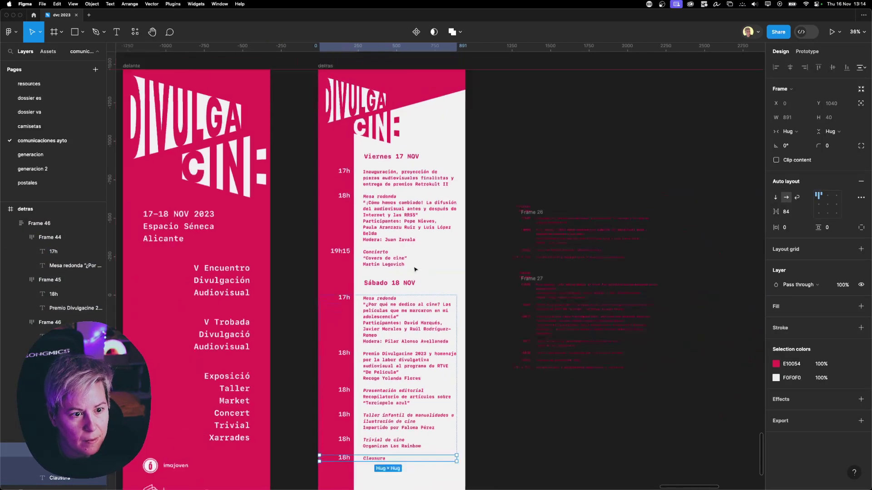
{"action": "scroll", "coordinate": [436, 343], "scroll_direction": "down", "scroll_amount": 3}
{"action": "scroll", "coordinate": [402, 350], "scroll_direction": "down", "scroll_amount": 1}
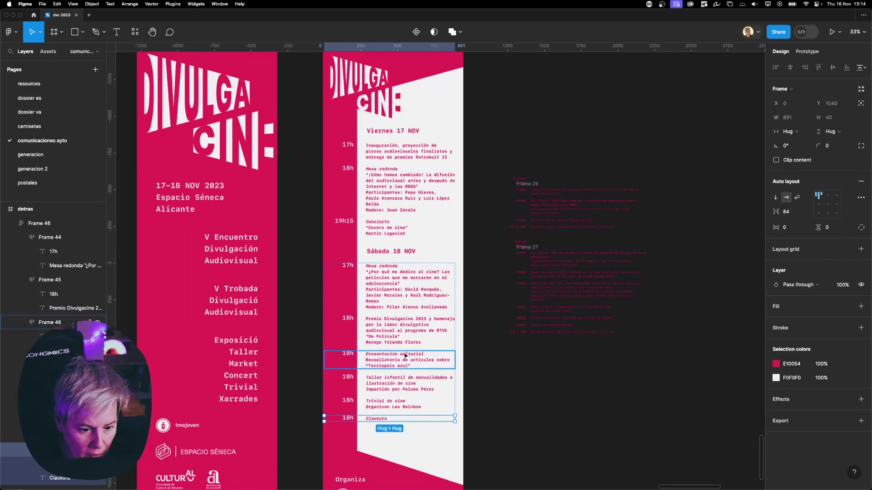
{"action": "key", "text": "Escape"}
{"action": "left_click_drag", "start_coordinate": [404, 378], "coordinate": [387, 220]}
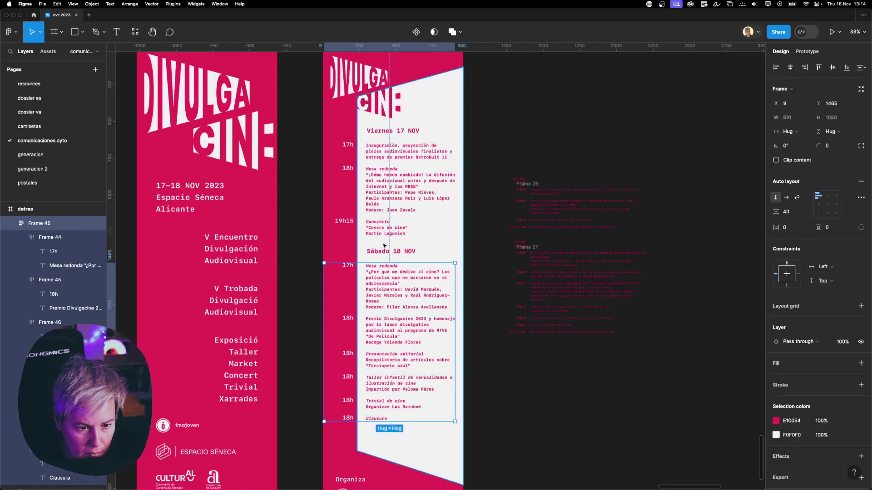
{"action": "left_click", "coordinate": [385, 137], "text": "shift"}
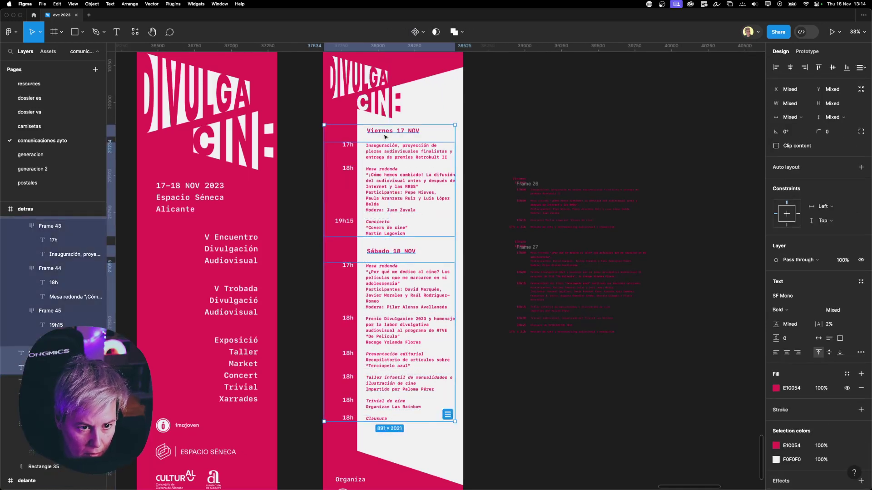
{"action": "left_click_drag", "start_coordinate": [380, 157], "coordinate": [378, 180]}
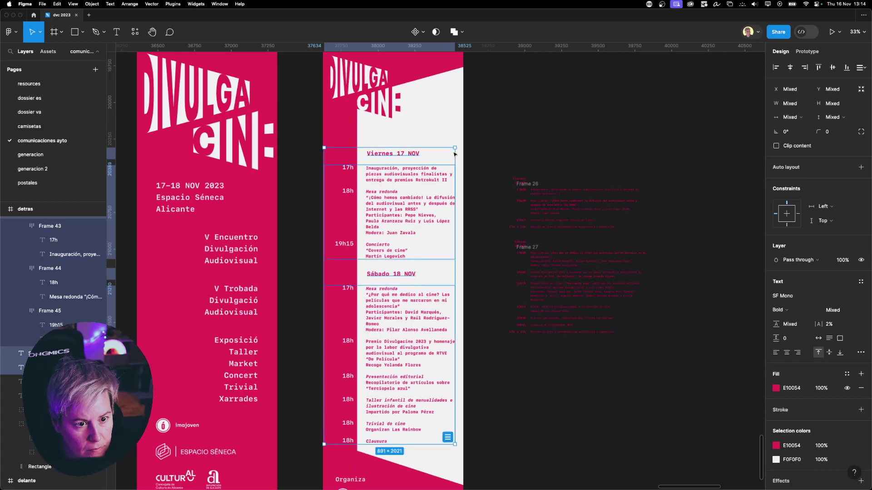
{"action": "left_click", "coordinate": [490, 193]}
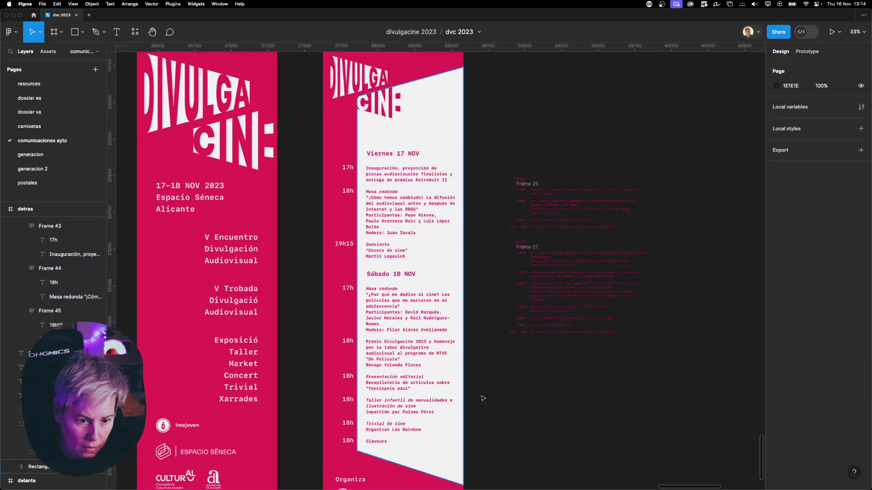
Copy the 17h row above Viernes 17 NOV as 'Market de arte y exposición… 17h a 21h'
{"action": "left_click", "coordinate": [395, 179]}
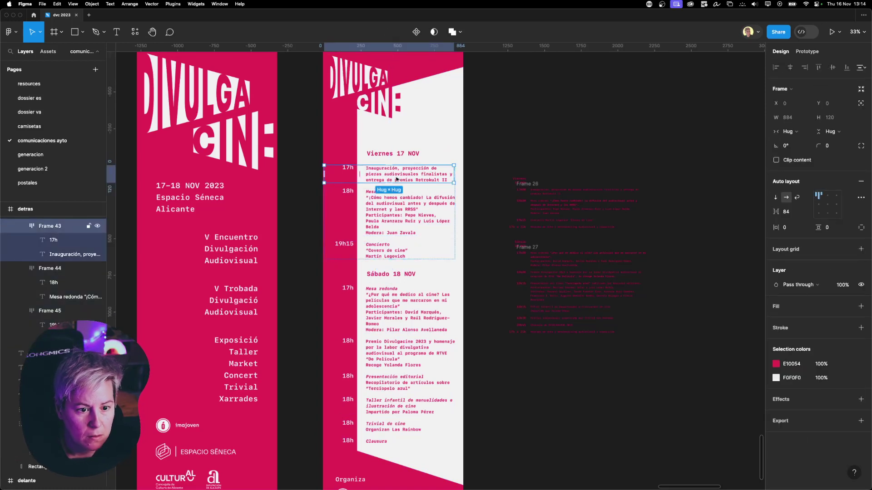
{"action": "left_click_drag", "start_coordinate": [395, 179], "coordinate": [397, 142]}
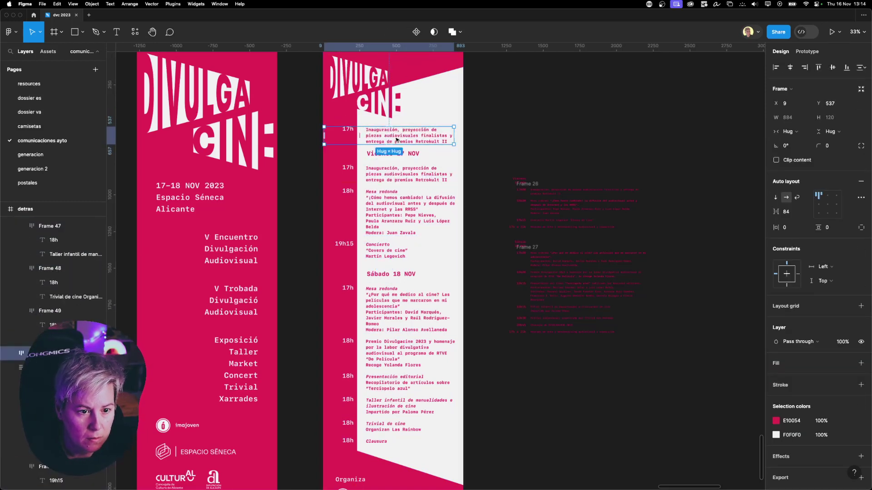
{"action": "double_click", "coordinate": [397, 136]}
{"action": "type", "text": "Market de arte y"}
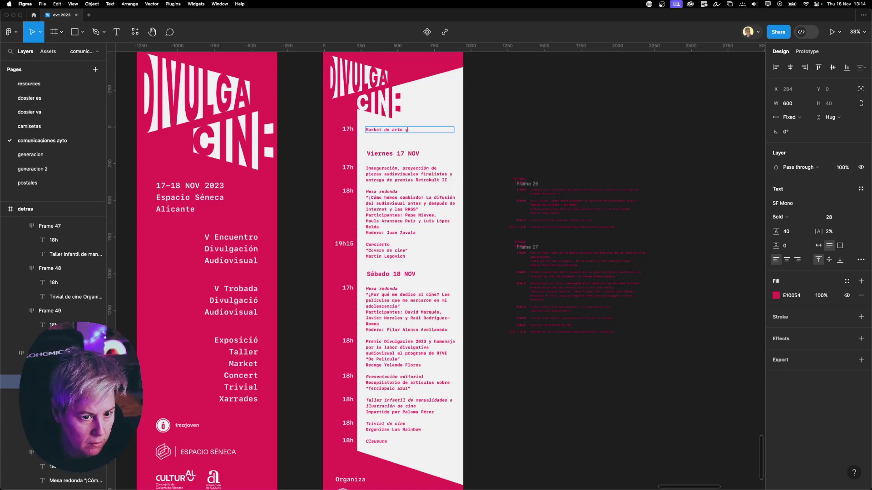
{"action": "type", "text": " exposición "}
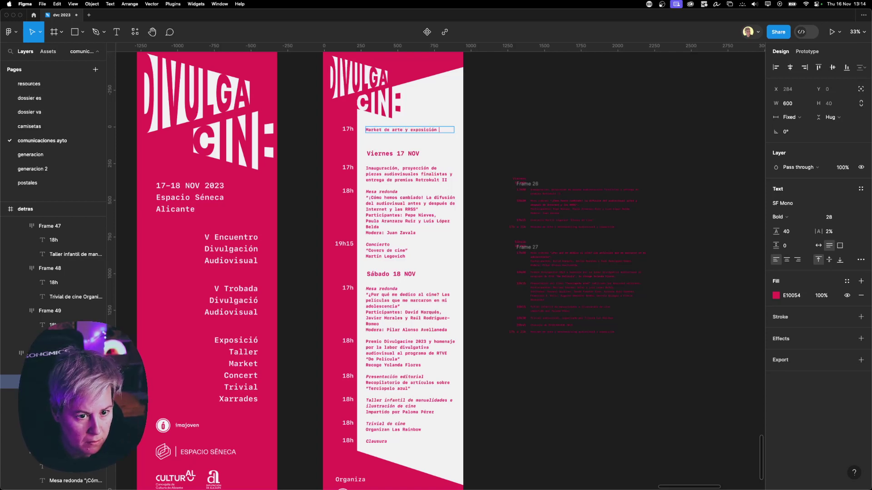
{"action": "type", "text": "durante l"}
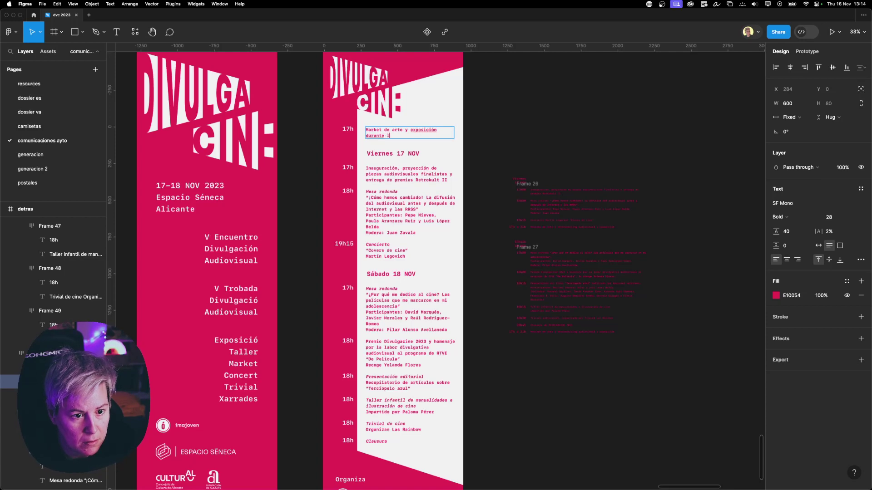
{"action": "type", "text": "ias"}
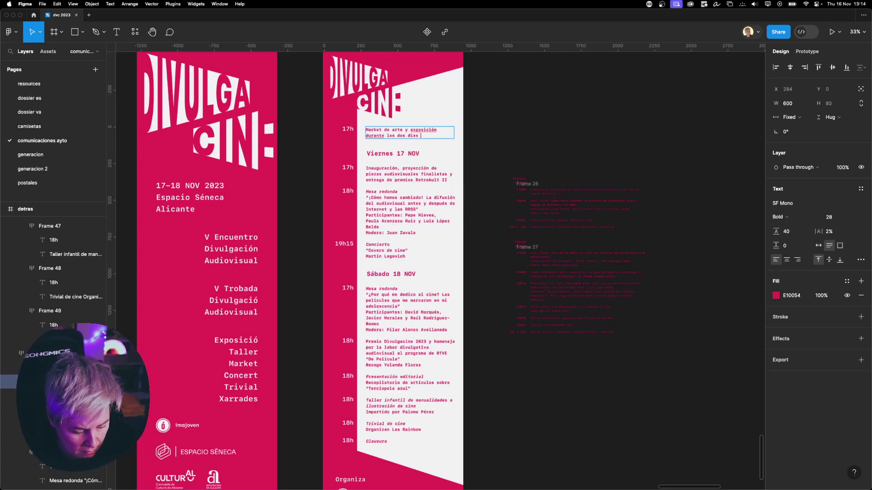
{"action": "type", "text": "de 17h a"}
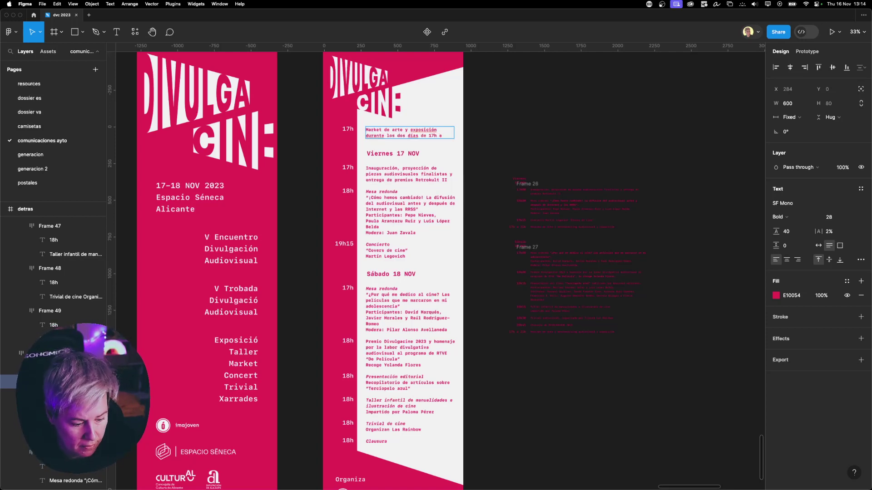
{"action": "type", "text": " 21h"}
{"action": "key", "text": "Escape"}
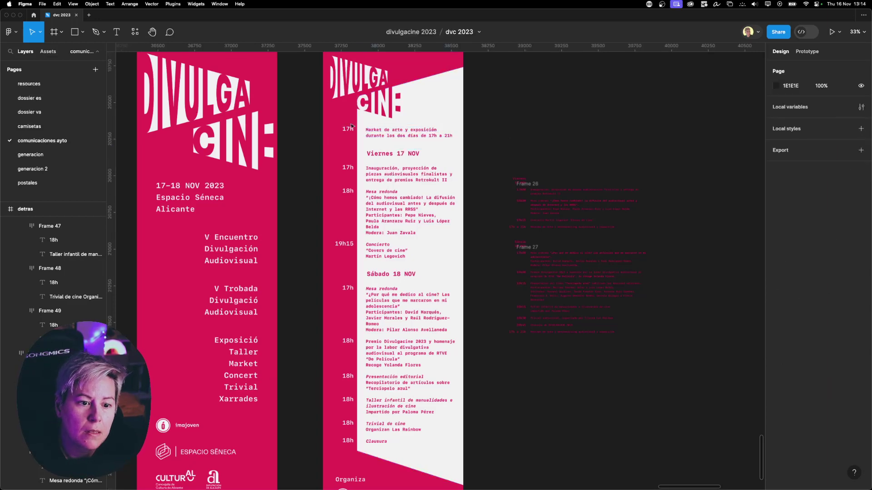
Check the new row's layers: the 17h time label and the Market de arte text
{"action": "scroll", "coordinate": [349, 129], "scroll_direction": "up", "scroll_amount": 3}
{"action": "left_click", "coordinate": [349, 132]}
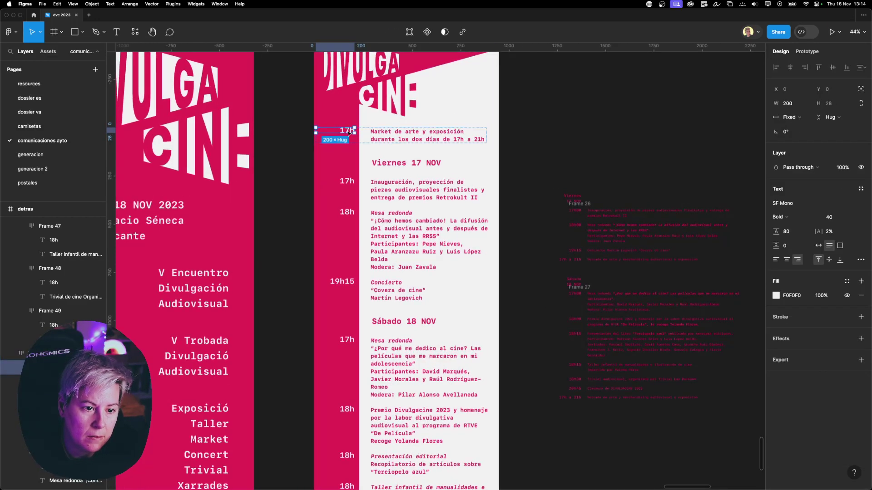
{"action": "left_click", "coordinate": [426, 141]}
{"action": "key", "text": "Escape"}
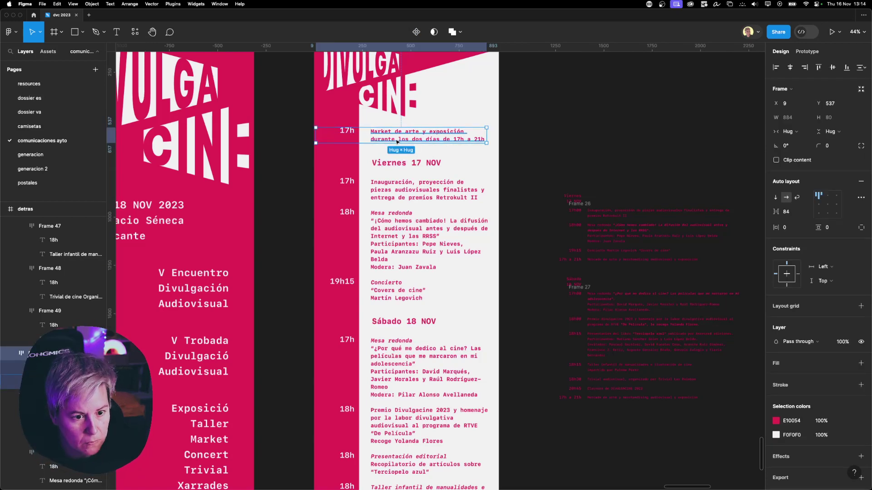
{"action": "key", "text": "Return"}
{"action": "left_click", "coordinate": [354, 131]}
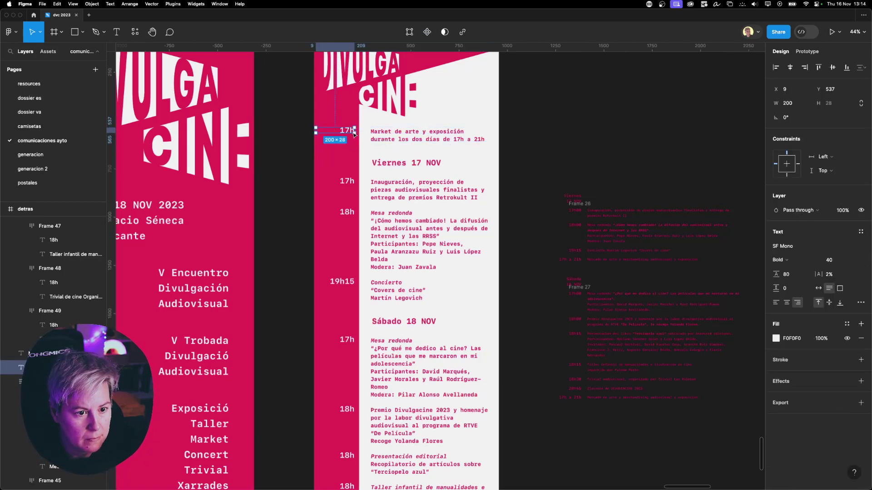
{"action": "left_click", "coordinate": [354, 135]}
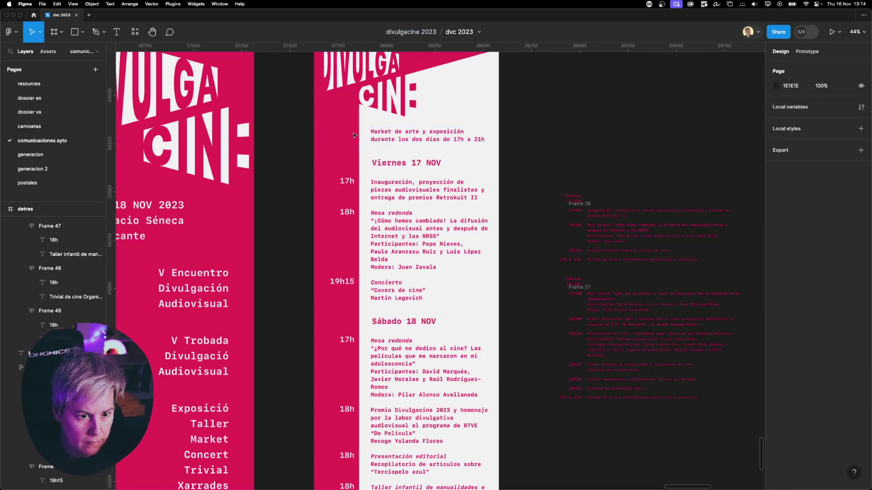
{"action": "left_click", "coordinate": [396, 139]}
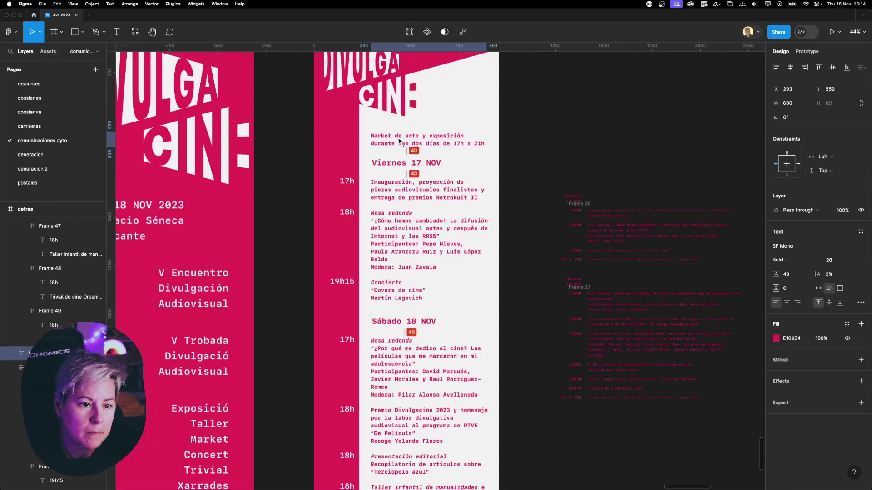
{"action": "key", "text": "Escape"}
Look over the Frame 26 and Frame 27 reference notes, then select the Sábado list frame
{"action": "scroll", "coordinate": [482, 191], "scroll_direction": "down", "scroll_amount": 5, "text": "ctrl"}
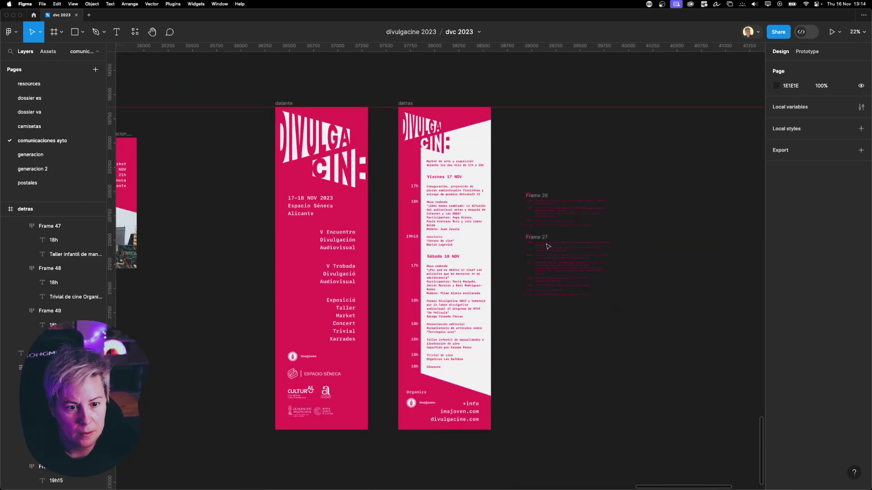
{"action": "scroll", "coordinate": [484, 295], "scroll_direction": "up", "scroll_amount": 2}
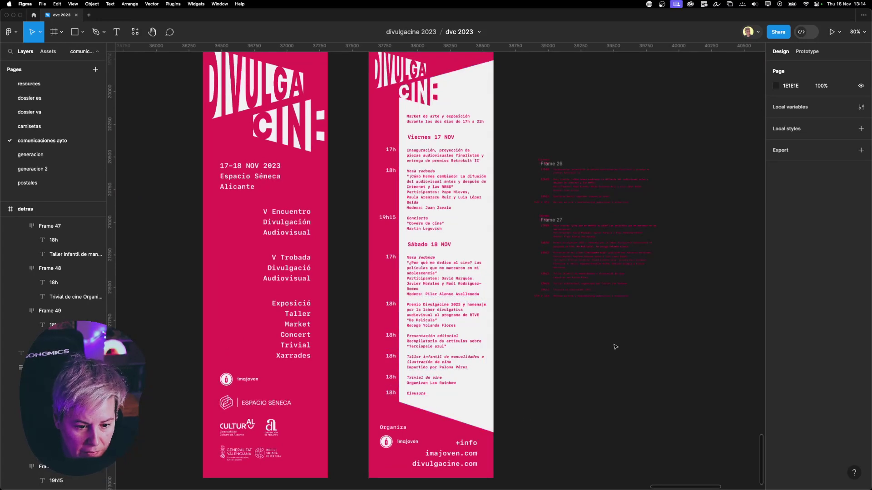
{"action": "left_click_drag", "start_coordinate": [671, 355], "coordinate": [532, 142]}
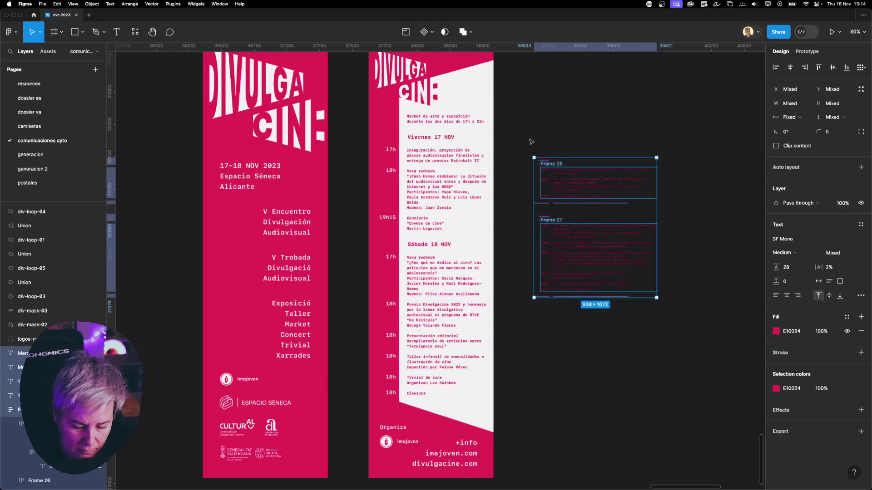
{"action": "key", "text": "Escape"}
{"action": "scroll", "coordinate": [478, 177], "scroll_direction": "up", "scroll_amount": 2, "text": "ctrl"}
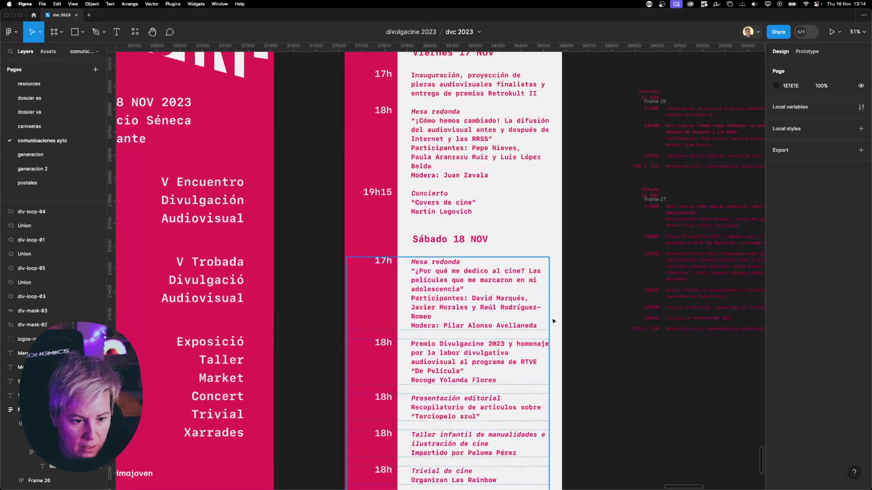
{"action": "scroll", "coordinate": [478, 177], "scroll_direction": "up", "scroll_amount": 2, "text": "ctrl"}
{"action": "left_click", "coordinate": [338, 216]}
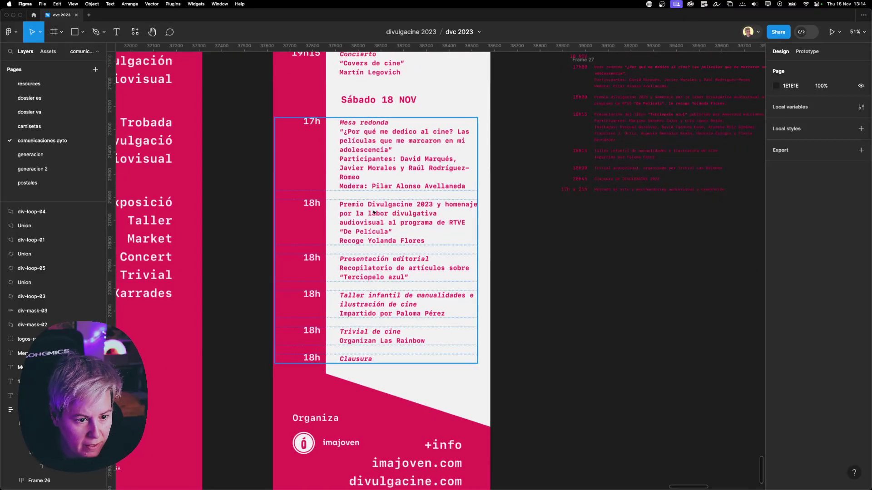
Change the Presentación editorial and Taller infantil times on Sábado 18 NOV to 18h15
{"action": "scroll", "coordinate": [579, 212], "scroll_direction": "up", "scroll_amount": 3}
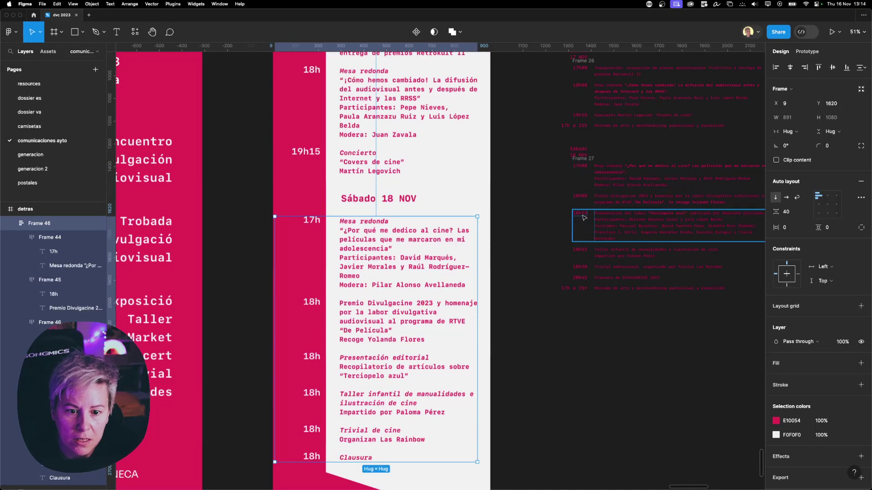
{"action": "scroll", "coordinate": [593, 249], "scroll_direction": "down", "scroll_amount": 1}
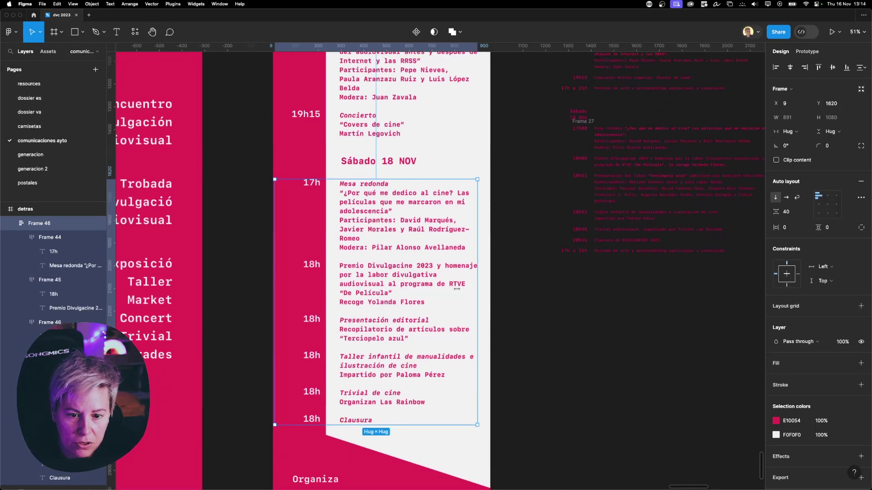
{"action": "double_click", "coordinate": [315, 320]}
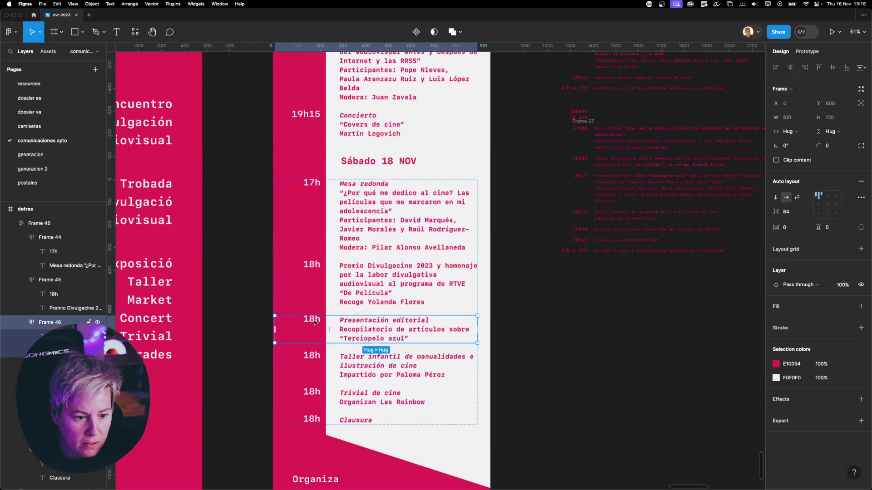
{"action": "double_click", "coordinate": [314, 320]}
{"action": "left_click", "coordinate": [318, 319]}
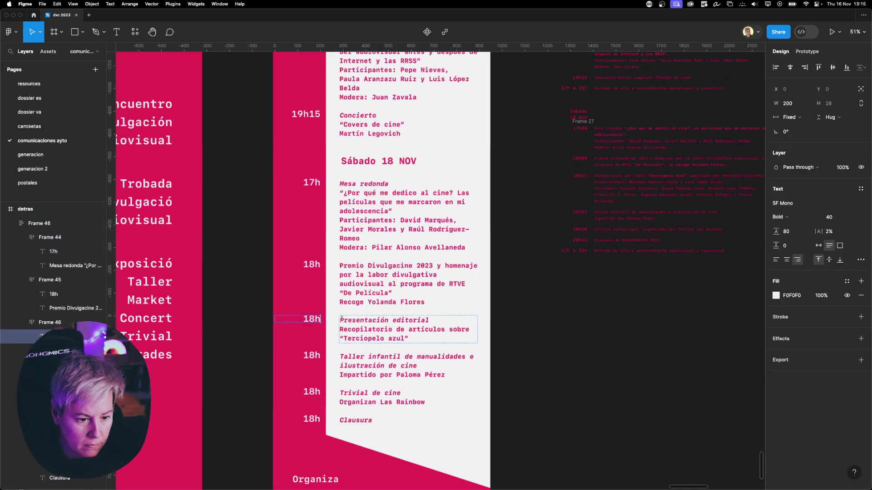
{"action": "type", "text": "15"}
{"action": "left_click", "coordinate": [317, 356]}
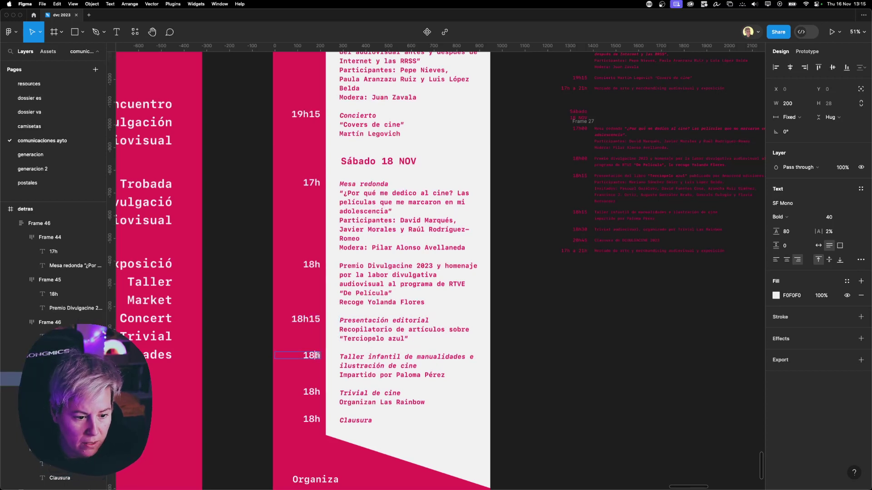
{"action": "type", "text": "15"}
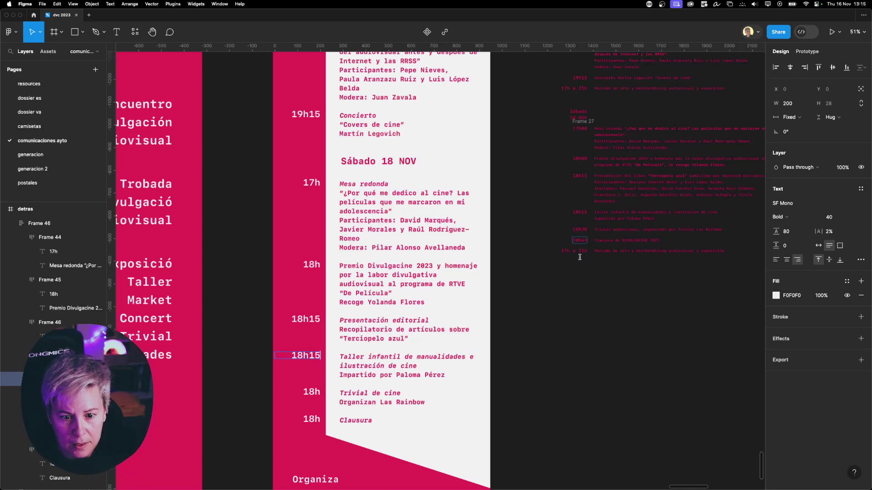
Set the Trivial de cine time to 18h30 and Clausura to 20h45
{"action": "left_click", "coordinate": [320, 392]}
{"action": "type", "text": "30"}
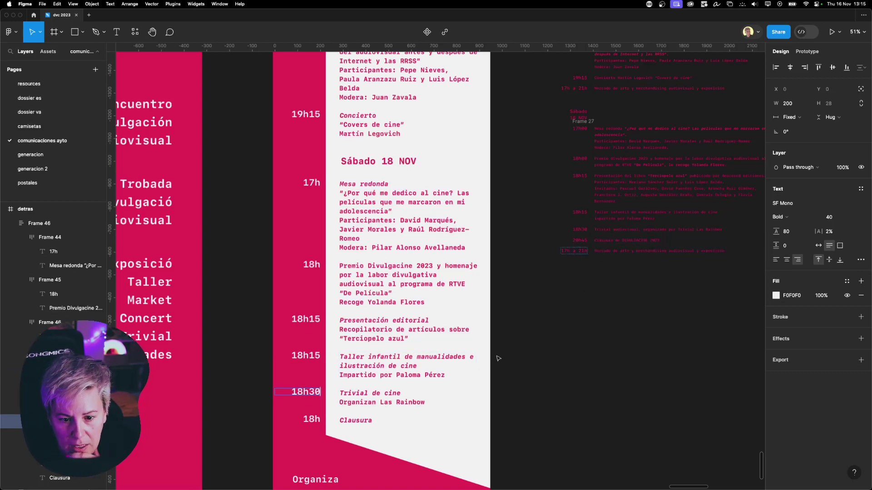
{"action": "double_click", "coordinate": [306, 420]}
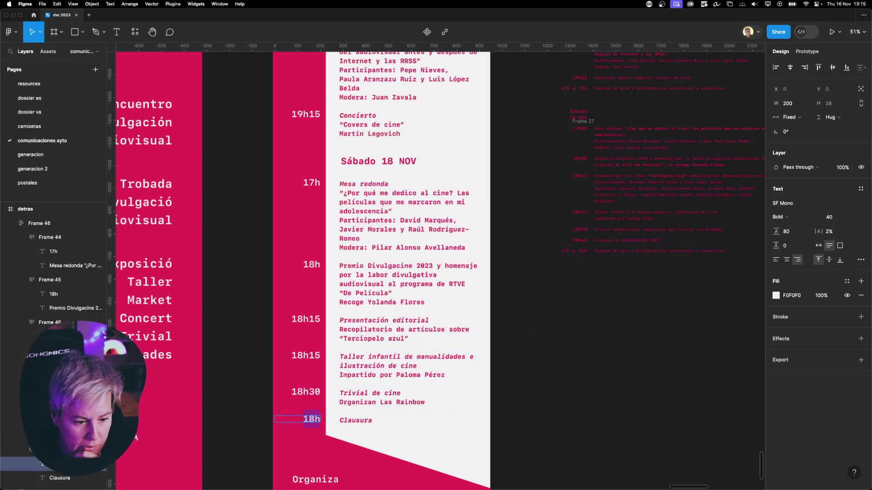
{"action": "type", "text": "20h45"}
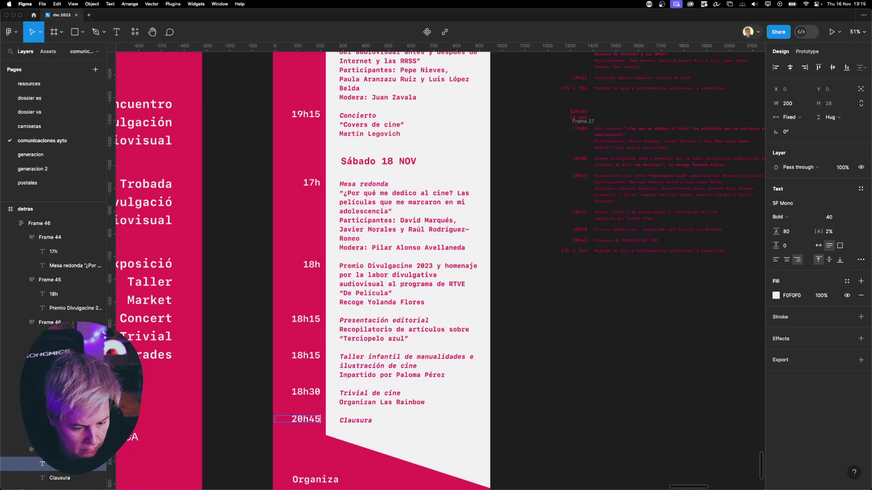
{"action": "key", "text": "Escape"}
{"action": "key", "text": "Escape"}
Delete the Frame 26 and Frame 27 schedule notes beside the detras flyer
{"action": "key", "text": "shift+1"}
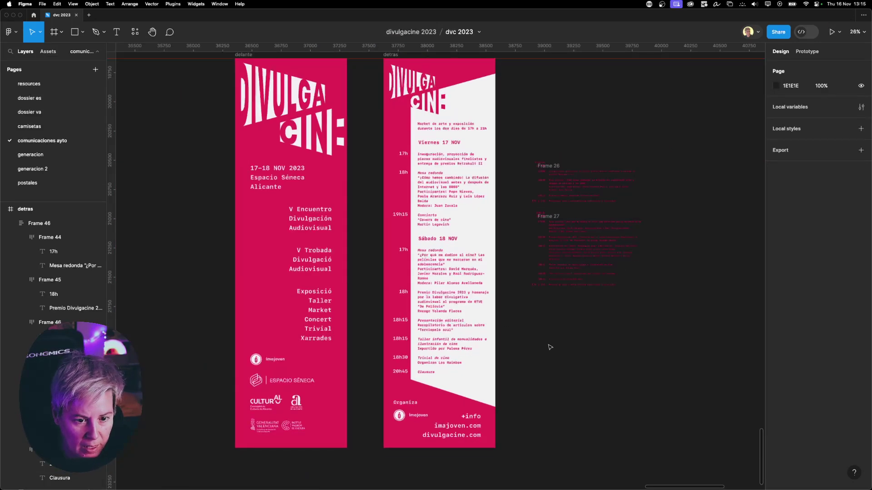
{"action": "scroll", "coordinate": [550, 347], "scroll_direction": "right", "scroll_amount": 4}
{"action": "left_click_drag", "start_coordinate": [632, 354], "coordinate": [430, 142]}
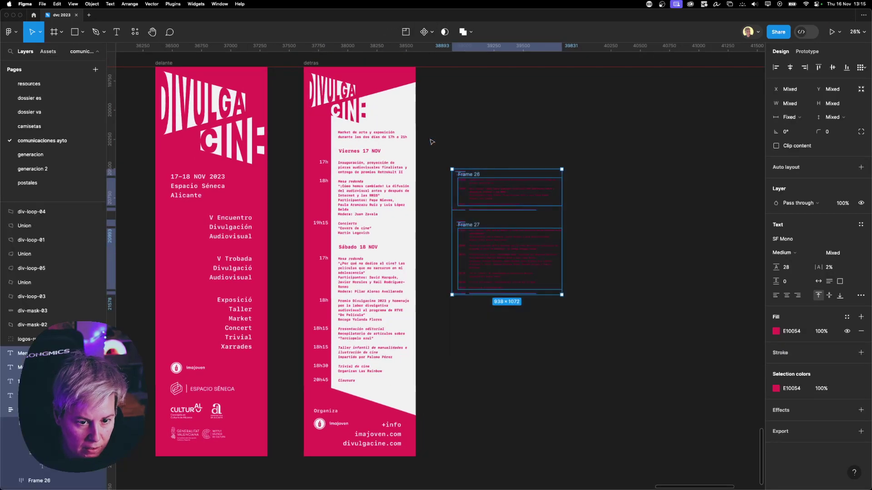
{"action": "key", "text": "Delete"}
{"action": "scroll", "coordinate": [426, 137], "scroll_direction": "down", "scroll_amount": 2}
{"action": "scroll", "coordinate": [428, 136], "scroll_direction": "down", "scroll_amount": 3}
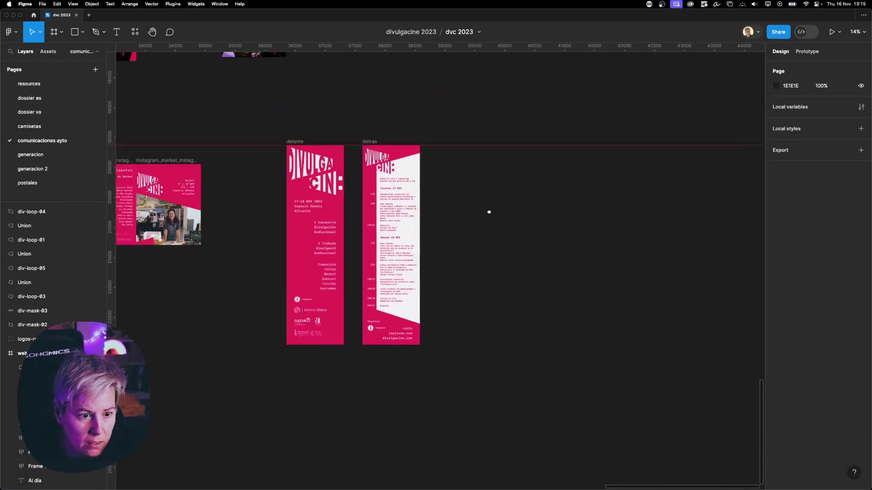
{"action": "scroll", "coordinate": [486, 210], "scroll_direction": "up", "scroll_amount": 4}
{"action": "scroll", "coordinate": [412, 239], "scroll_direction": "up", "scroll_amount": 5}
{"action": "scroll", "coordinate": [455, 282], "scroll_direction": "down", "scroll_amount": 3}
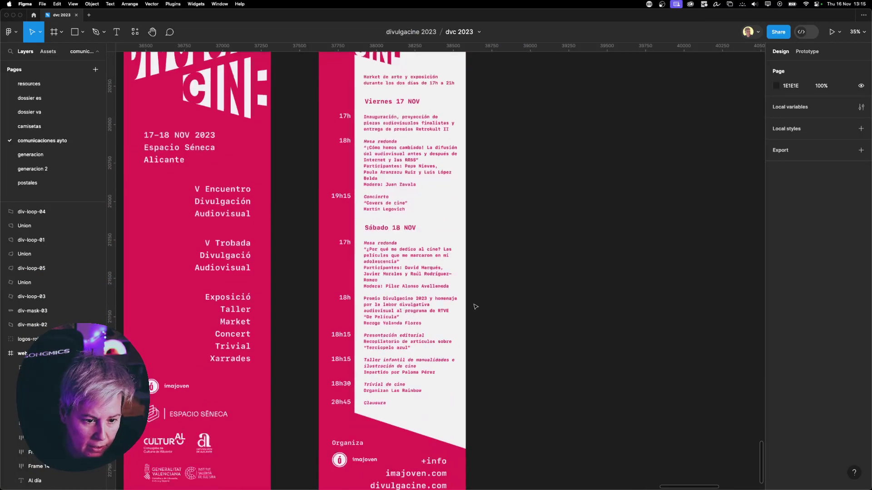
{"action": "scroll", "coordinate": [475, 307], "scroll_direction": "down", "scroll_amount": 2}
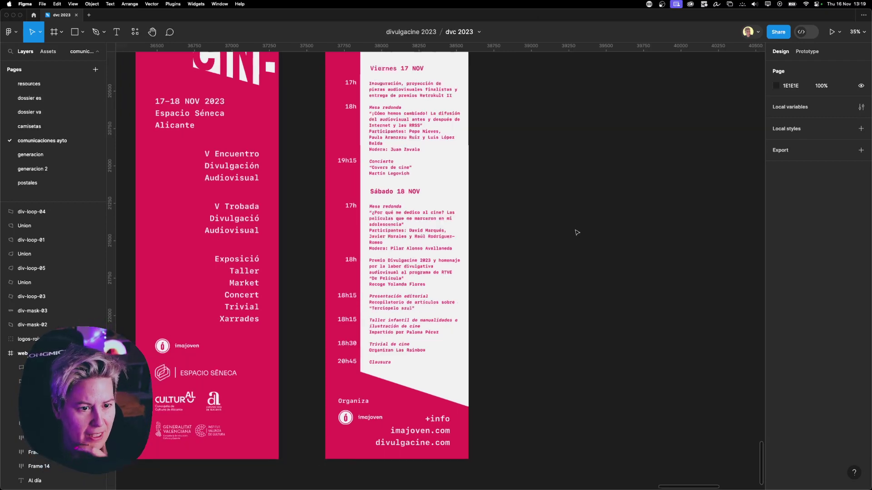
Export the delante and detras frames as PDF files to the Desktop
{"action": "scroll", "coordinate": [477, 273], "scroll_direction": "down", "scroll_amount": 5}
{"action": "left_click_drag", "start_coordinate": [268, 95], "coordinate": [538, 464]}
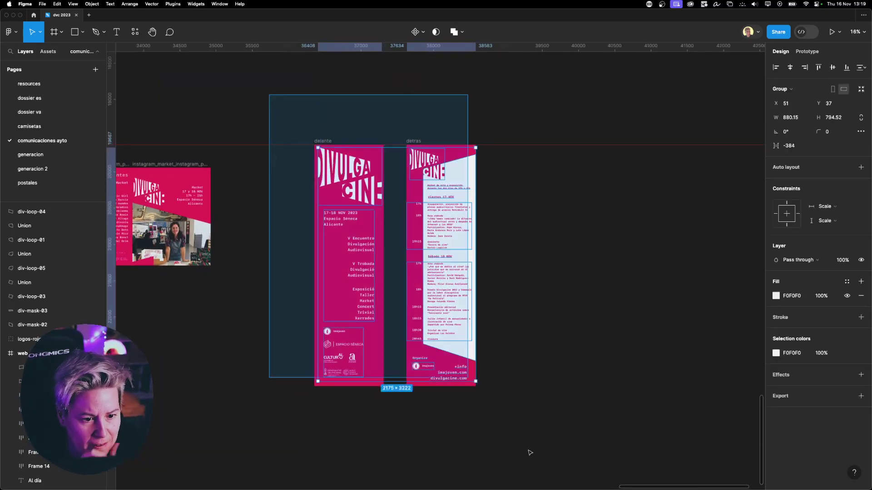
{"action": "left_click", "coordinate": [861, 389]}
{"action": "left_click", "coordinate": [838, 418]}
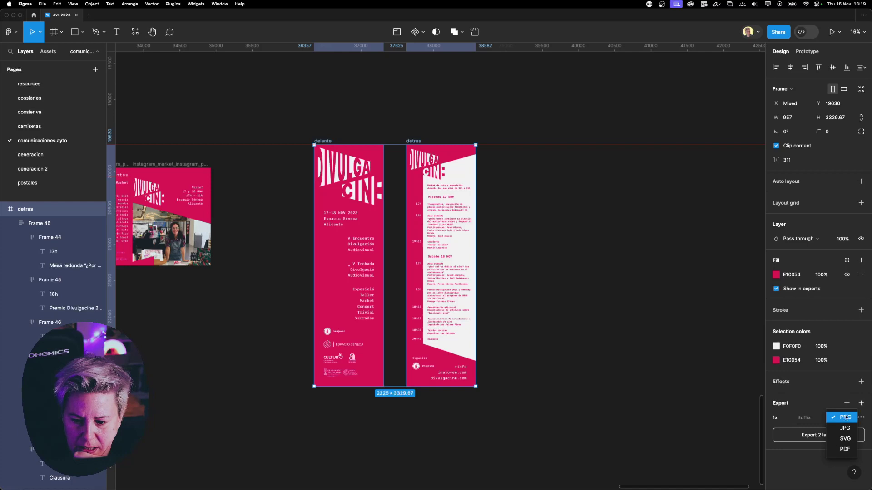
{"action": "left_click", "coordinate": [838, 447]}
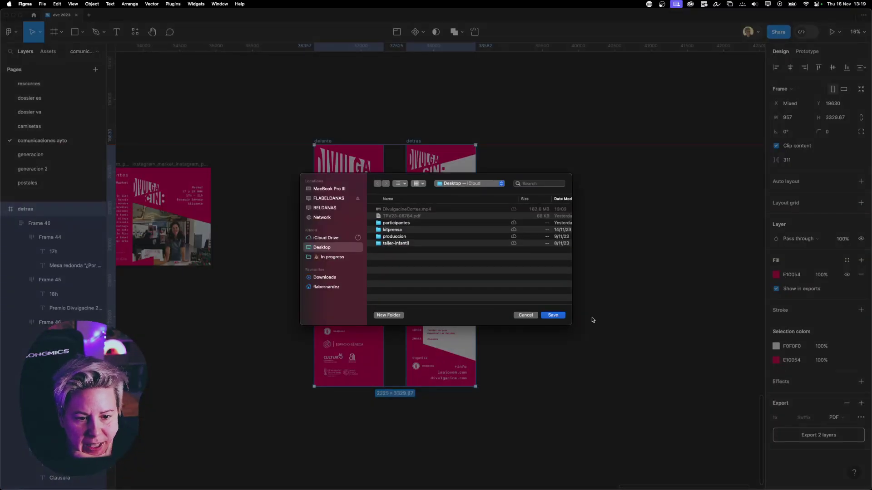
{"action": "left_click", "coordinate": [552, 313]}
{"action": "key", "text": "F11"}
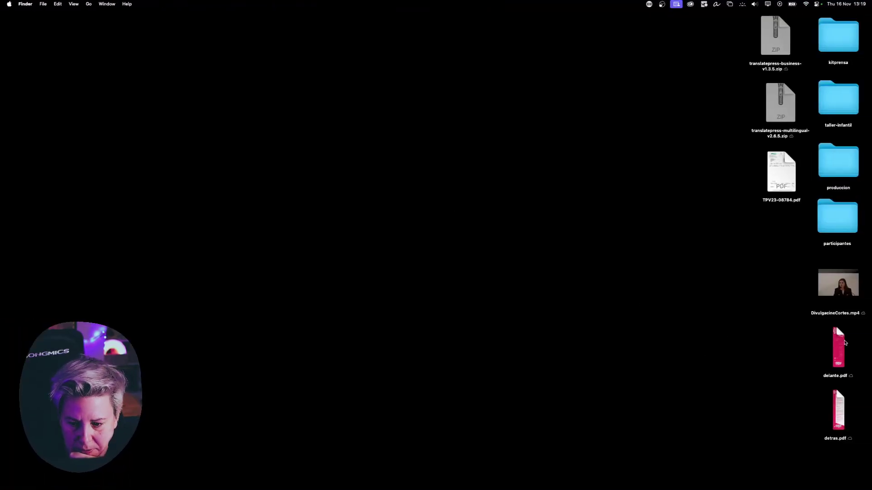
{"action": "left_click", "coordinate": [843, 343]}
{"action": "double_click", "coordinate": [844, 343]}
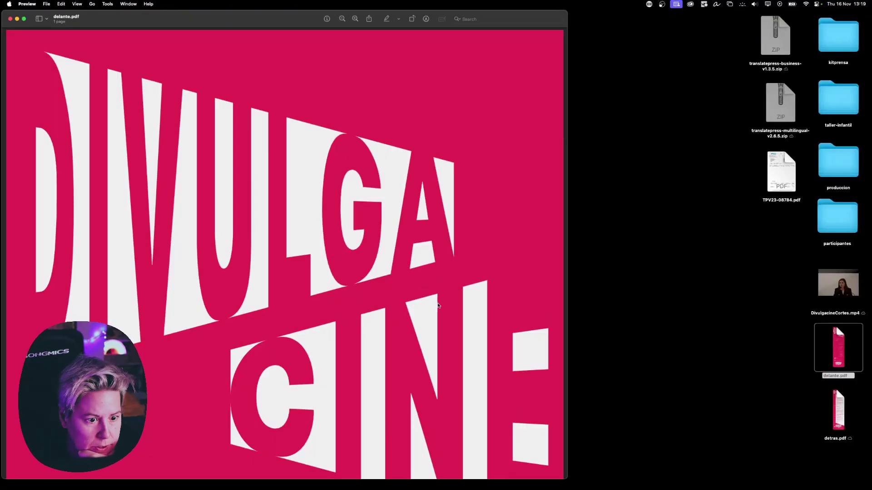
{"action": "scroll", "coordinate": [437, 306], "scroll_direction": "down", "scroll_amount": 10}
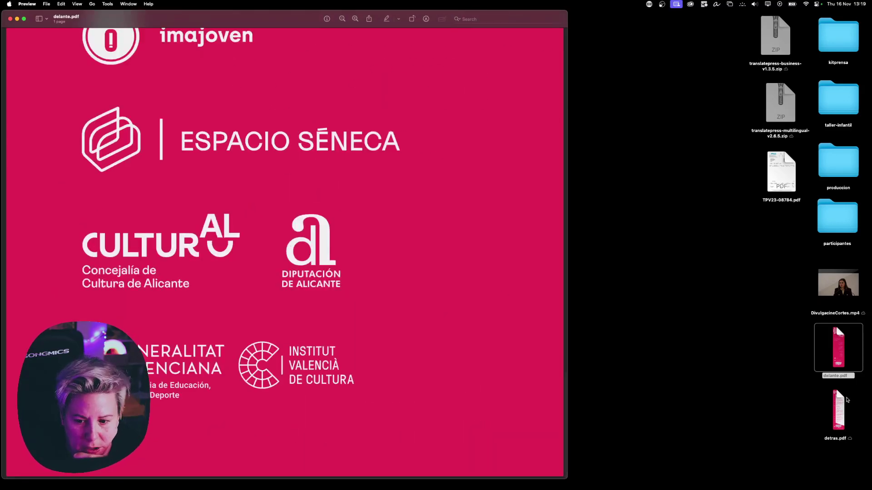
{"action": "double_click", "coordinate": [842, 401]}
{"action": "scroll", "coordinate": [409, 335], "scroll_direction": "down", "scroll_amount": 4}
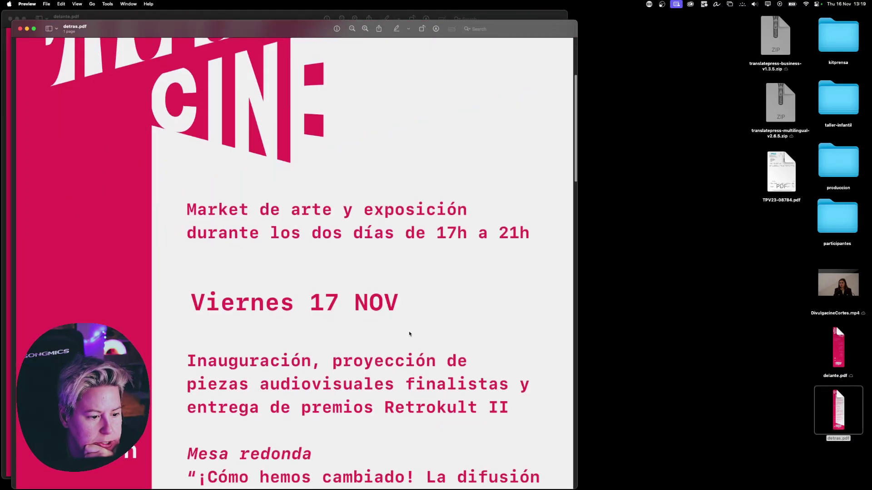
{"action": "scroll", "coordinate": [409, 334], "scroll_direction": "down", "scroll_amount": 4}
{"action": "scroll", "coordinate": [409, 334], "scroll_direction": "down", "scroll_amount": 4}
{"action": "scroll", "coordinate": [410, 334], "scroll_direction": "down", "scroll_amount": 3}
{"action": "scroll", "coordinate": [409, 335], "scroll_direction": "down", "scroll_amount": 3}
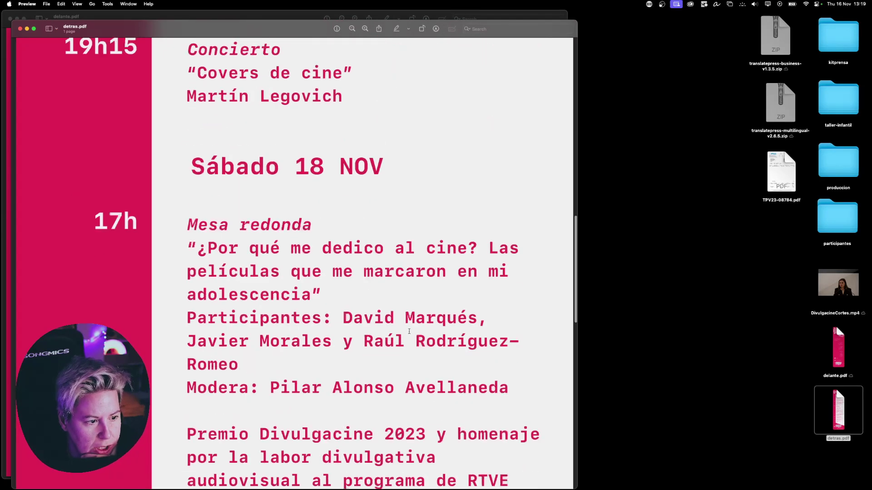
{"action": "scroll", "coordinate": [409, 331], "scroll_direction": "down", "scroll_amount": 2}
{"action": "scroll", "coordinate": [409, 332], "scroll_direction": "down", "scroll_amount": 4}
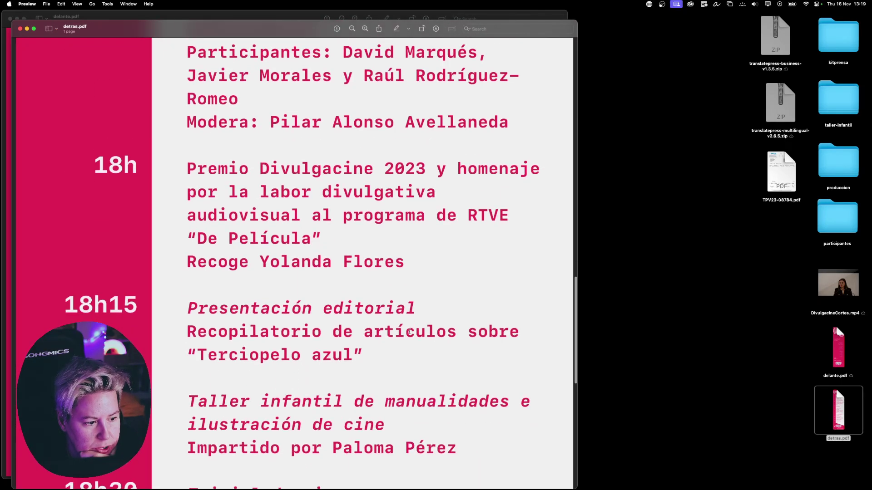
{"action": "scroll", "coordinate": [409, 331], "scroll_direction": "down", "scroll_amount": 3}
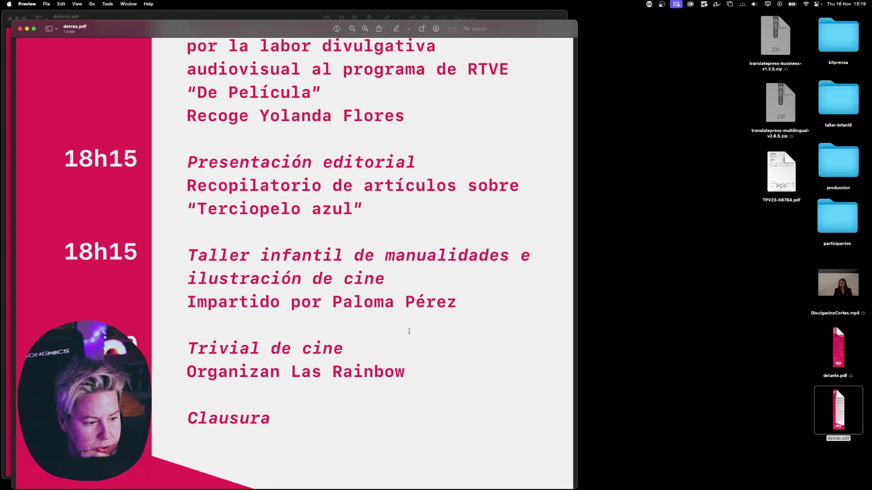
{"action": "scroll", "coordinate": [409, 331], "scroll_direction": "down", "scroll_amount": 2}
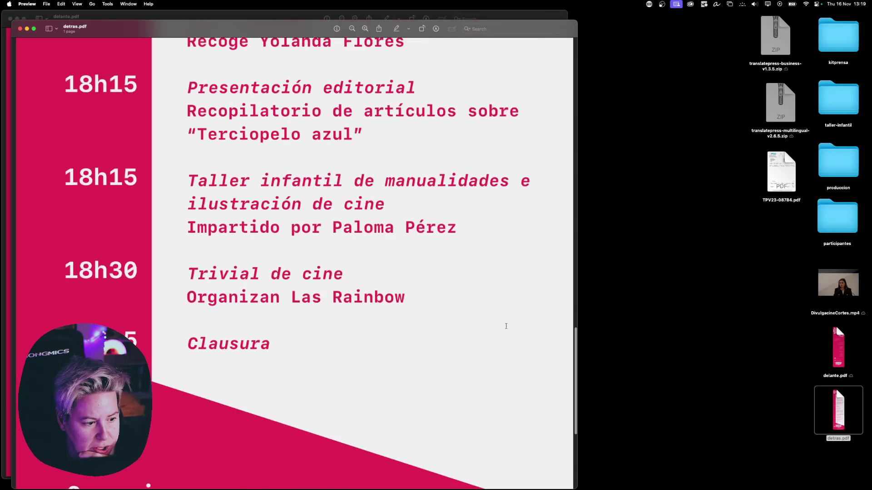
{"action": "scroll", "coordinate": [504, 327], "scroll_direction": "down", "scroll_amount": 4}
{"action": "scroll", "coordinate": [506, 326], "scroll_direction": "down", "scroll_amount": 2}
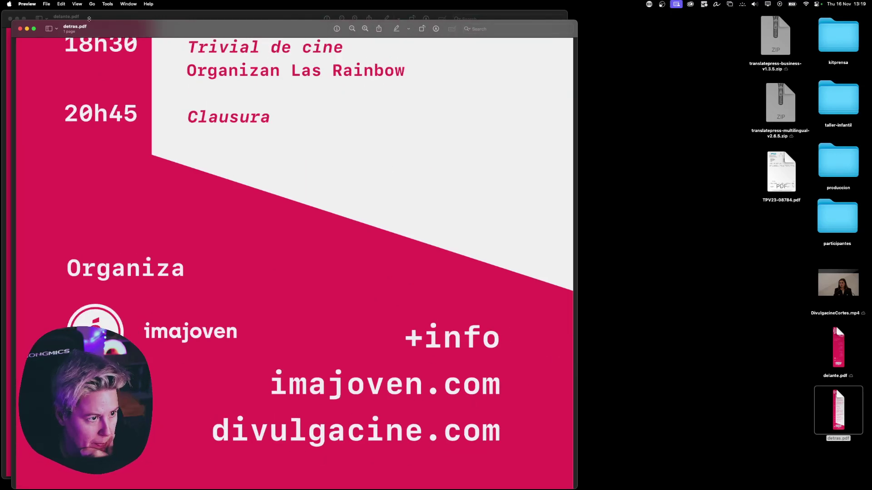
{"action": "left_click", "coordinate": [20, 28]}
Close the delante.pdf preview so the desktop shows both exported PDFs
{"action": "left_click", "coordinate": [10, 19]}
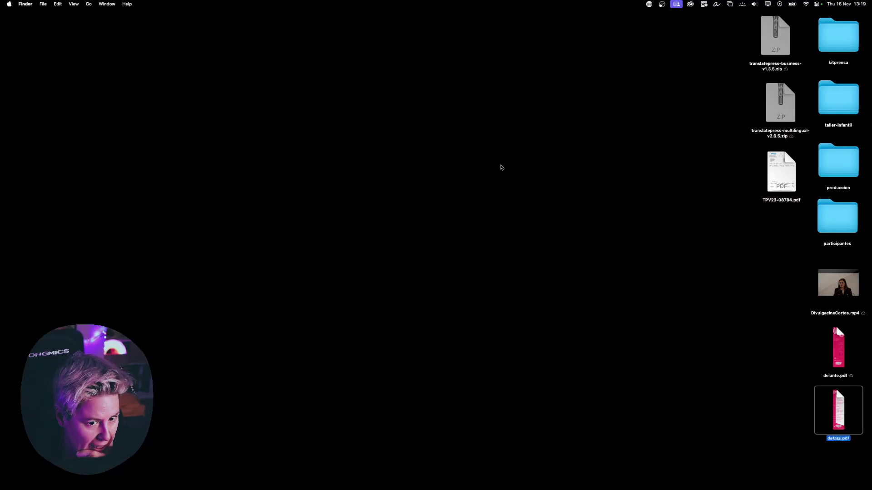
{"action": "left_click", "coordinate": [500, 167]}
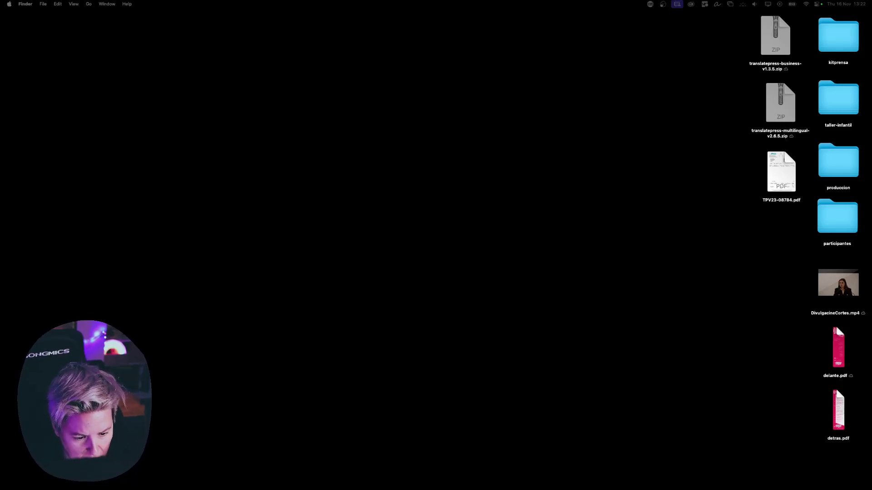
Return to Brave through the overview and minimise the YouTube playlist window
{"action": "key", "text": "super+Tab"}
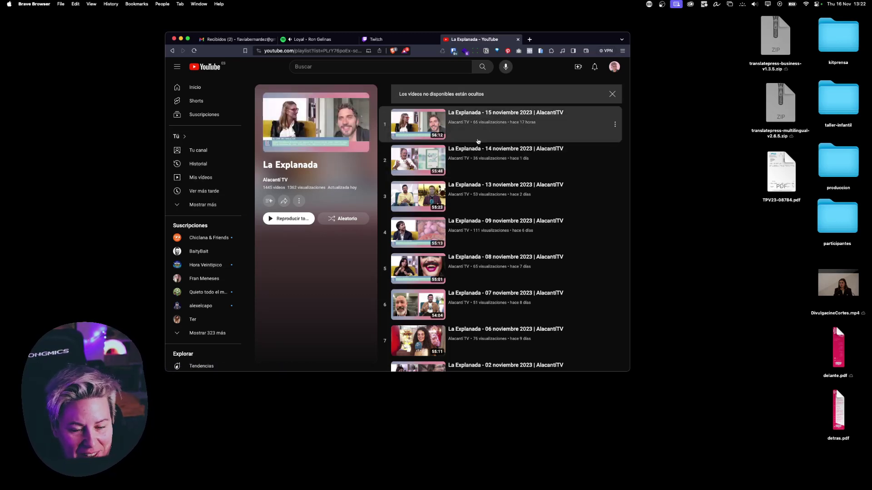
{"action": "mouse_move", "coordinate": [504, 160]}
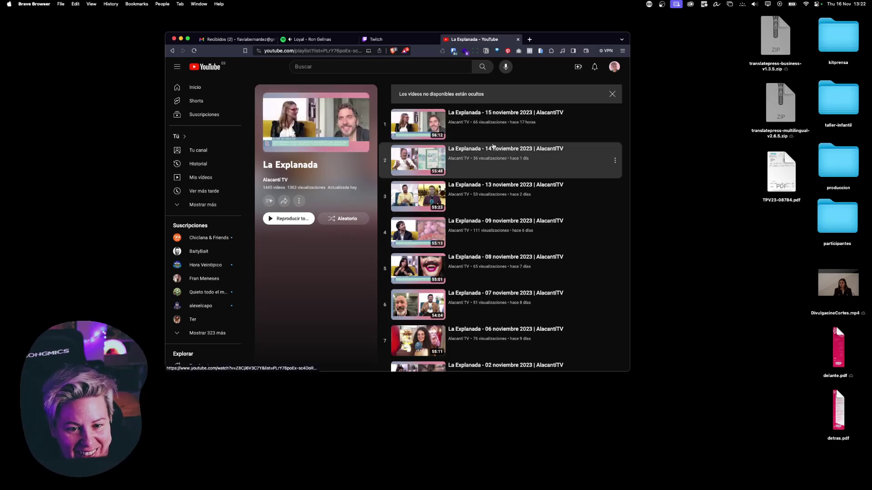
{"action": "key", "text": "ctrl+Up"}
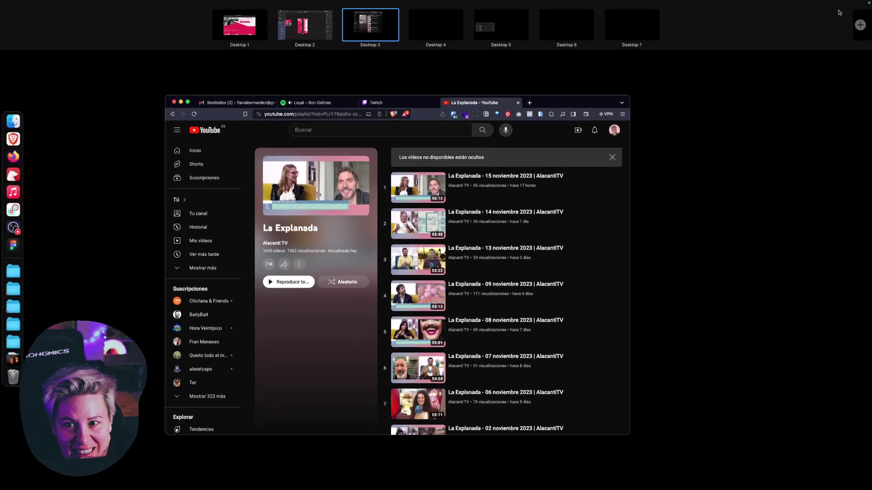
{"action": "left_click", "coordinate": [533, 170]}
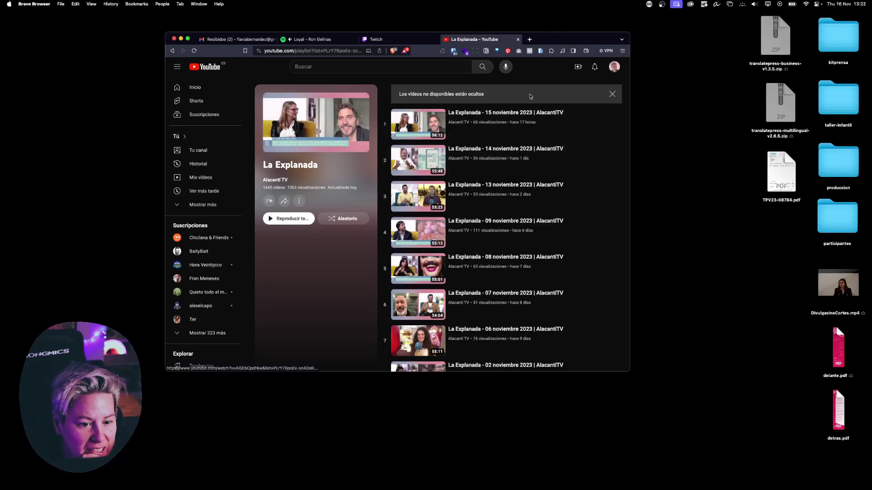
{"action": "double_click", "coordinate": [547, 39]}
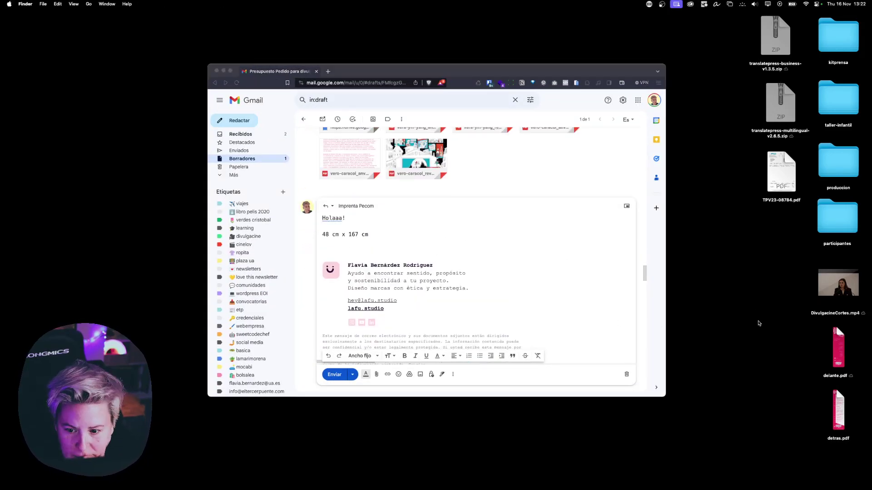
Select both flyer PDFs on the desktop, then scroll through the Gmail draft
{"action": "mouse_move", "coordinate": [788, 331]}
{"action": "left_mouse_down"}
{"action": "mouse_move", "coordinate": [845, 415]}
{"action": "mouse_move", "coordinate": [463, 290]}
{"action": "left_mouse_up"}
{"action": "scroll", "coordinate": [542, 297], "scroll_direction": "up", "scroll_amount": 5}
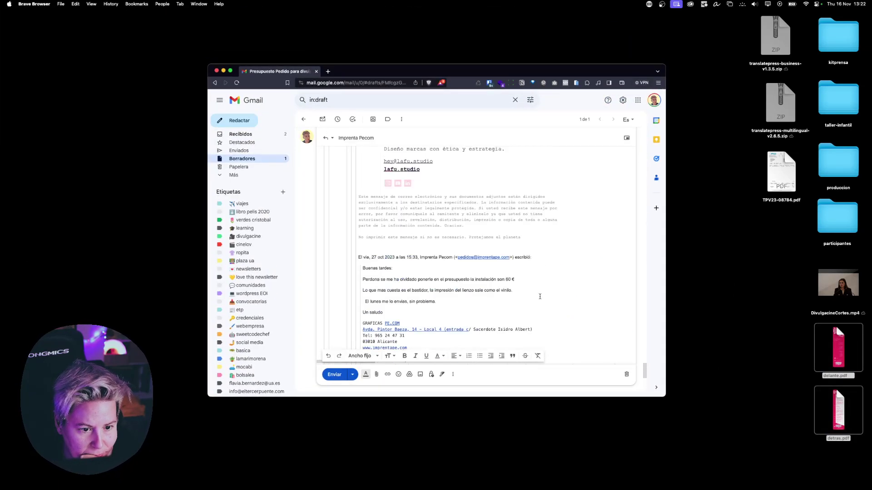
{"action": "scroll", "coordinate": [538, 295], "scroll_direction": "up", "scroll_amount": 5}
{"action": "scroll", "coordinate": [534, 294], "scroll_direction": "up", "scroll_amount": 5}
{"action": "scroll", "coordinate": [529, 292], "scroll_direction": "up", "scroll_amount": 5}
{"action": "scroll", "coordinate": [527, 292], "scroll_direction": "up", "scroll_amount": 5}
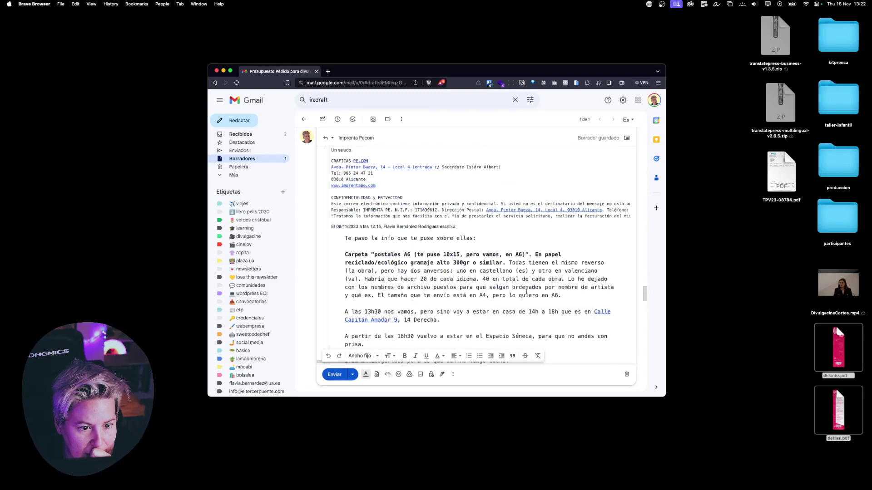
{"action": "scroll", "coordinate": [526, 291], "scroll_direction": "down", "scroll_amount": 5}
{"action": "scroll", "coordinate": [524, 288], "scroll_direction": "up", "scroll_amount": 5}
{"action": "scroll", "coordinate": [523, 287], "scroll_direction": "down", "scroll_amount": 5}
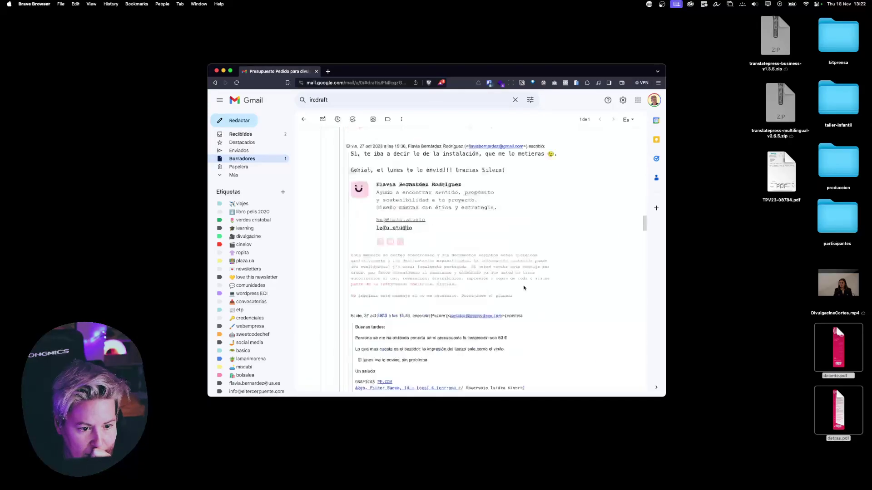
{"action": "scroll", "coordinate": [523, 286], "scroll_direction": "down", "scroll_amount": 5}
{"action": "scroll", "coordinate": [521, 284], "scroll_direction": "up", "scroll_amount": 5}
{"action": "scroll", "coordinate": [519, 282], "scroll_direction": "up", "scroll_amount": 5}
{"action": "scroll", "coordinate": [519, 282], "scroll_direction": "up", "scroll_amount": 15}
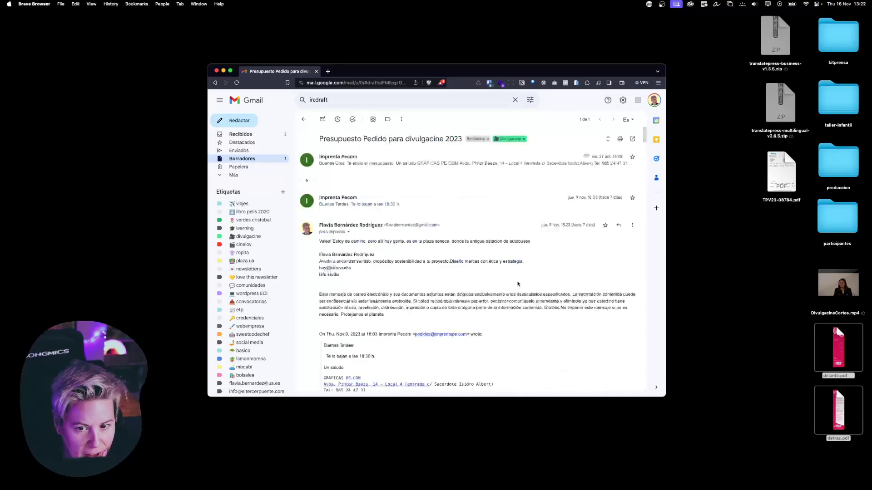
{"action": "scroll", "coordinate": [459, 286], "scroll_direction": "down", "scroll_amount": 10}
{"action": "scroll", "coordinate": [400, 290], "scroll_direction": "down", "scroll_amount": 5}
{"action": "scroll", "coordinate": [400, 290], "scroll_direction": "down", "scroll_amount": 5}
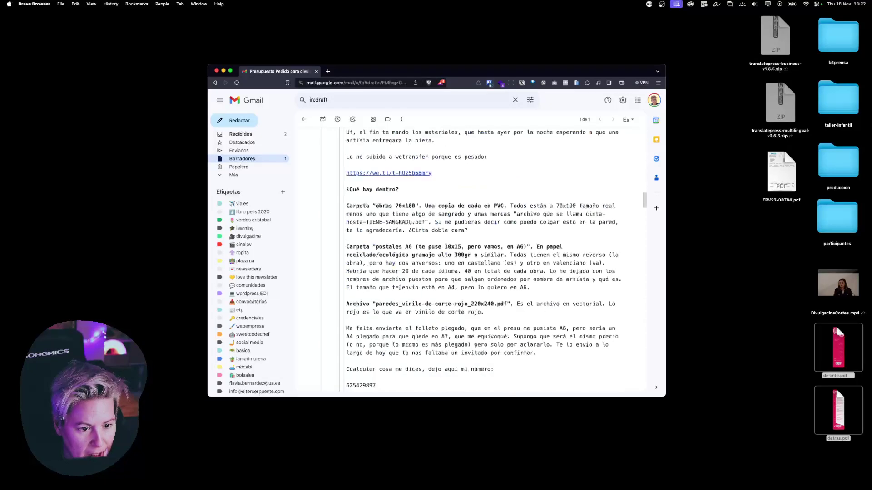
{"action": "scroll", "coordinate": [400, 289], "scroll_direction": "up", "scroll_amount": 10}
{"action": "scroll", "coordinate": [400, 289], "scroll_direction": "down", "scroll_amount": 5}
{"action": "scroll", "coordinate": [400, 288], "scroll_direction": "up", "scroll_amount": 10}
{"action": "scroll", "coordinate": [400, 288], "scroll_direction": "up", "scroll_amount": 5}
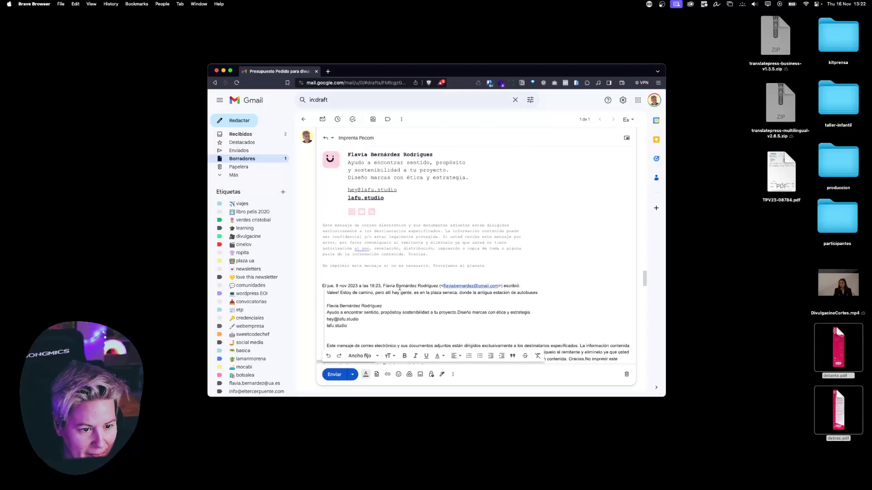
{"action": "scroll", "coordinate": [400, 288], "scroll_direction": "up", "scroll_amount": 5}
Add the contact's first name to the 'Holaaa' greeting
{"action": "left_click", "coordinate": [343, 258]}
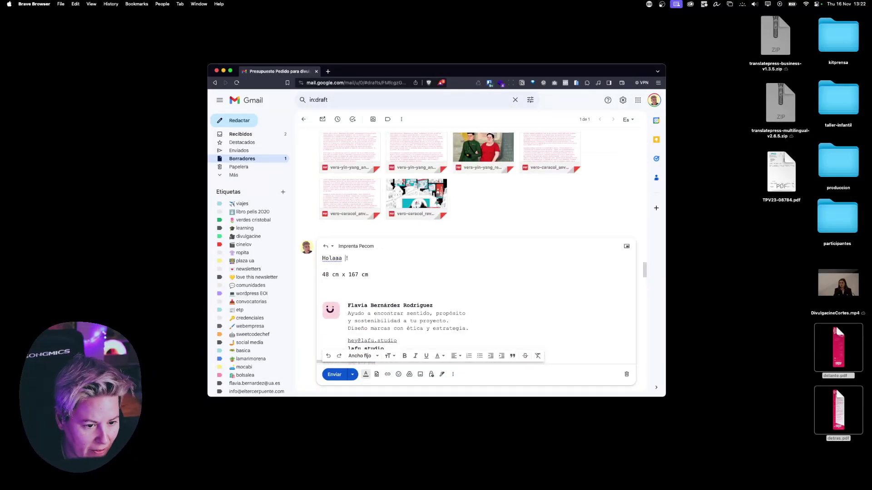
{"action": "type", "text": "Silvia!"}
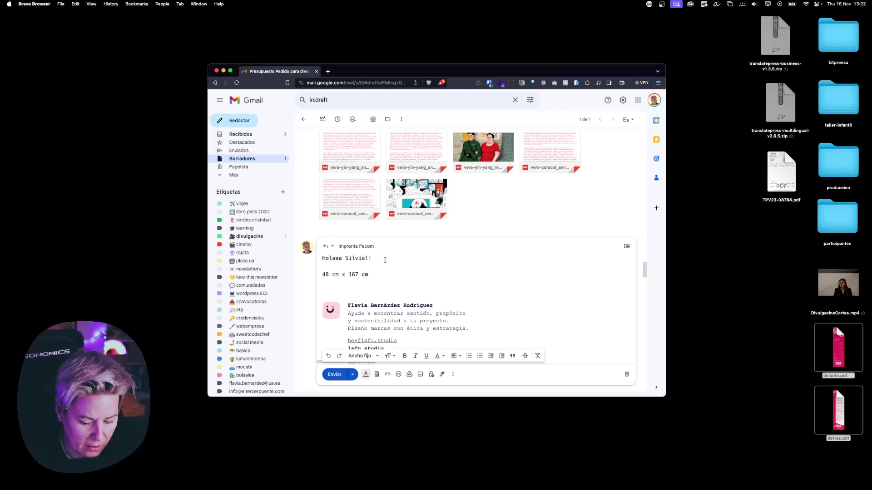
{"action": "key", "text": "Return"}
{"action": "key", "text": "Return"}
Write that the two 48cm x 167cm graphics aren't at real size but are vectorial
{"action": "type", "text": "Te enví"}
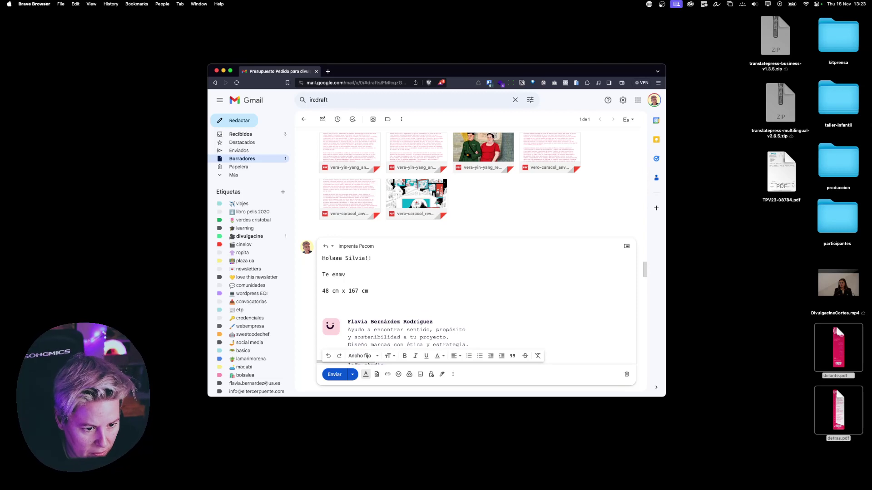
{"action": "type", "text": "o do"}
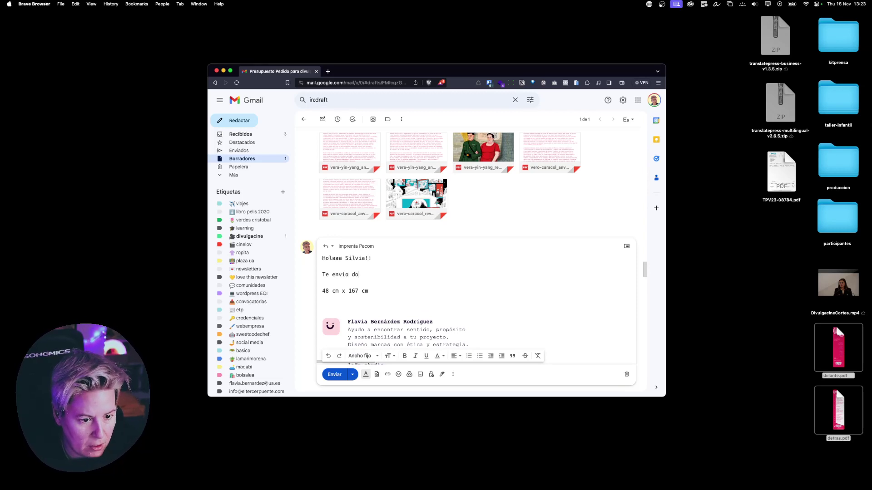
{"action": "type", "text": "s gráfic"}
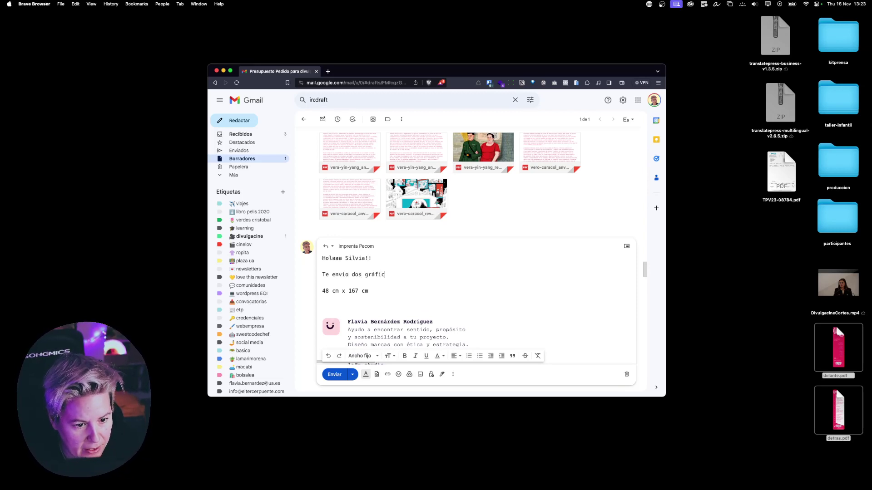
{"action": "type", "text": "as de"}
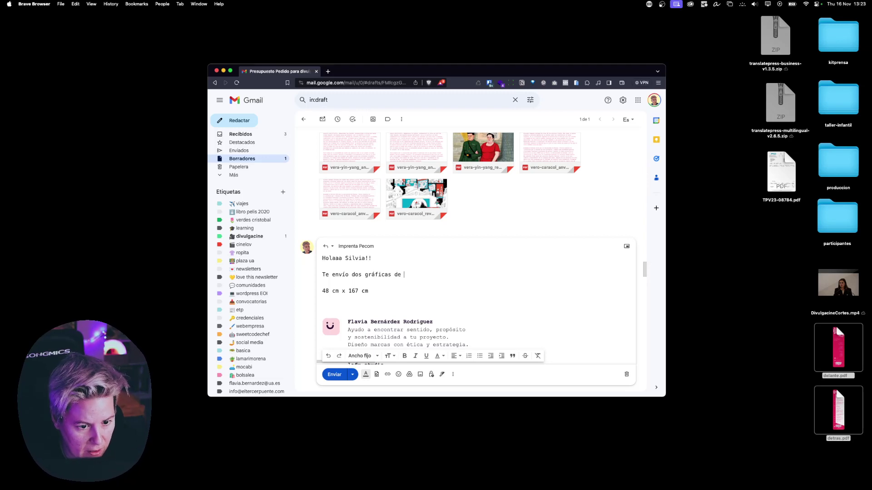
{"action": "type", "text": " tamaño"}
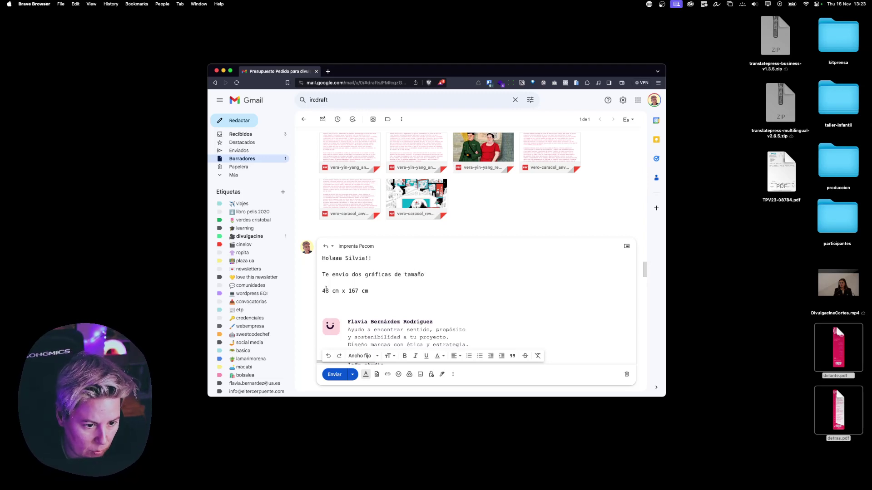
{"action": "left_click", "coordinate": [332, 291]}
{"action": "key", "text": "BackSpace"}
{"action": "type", "text": "8"}
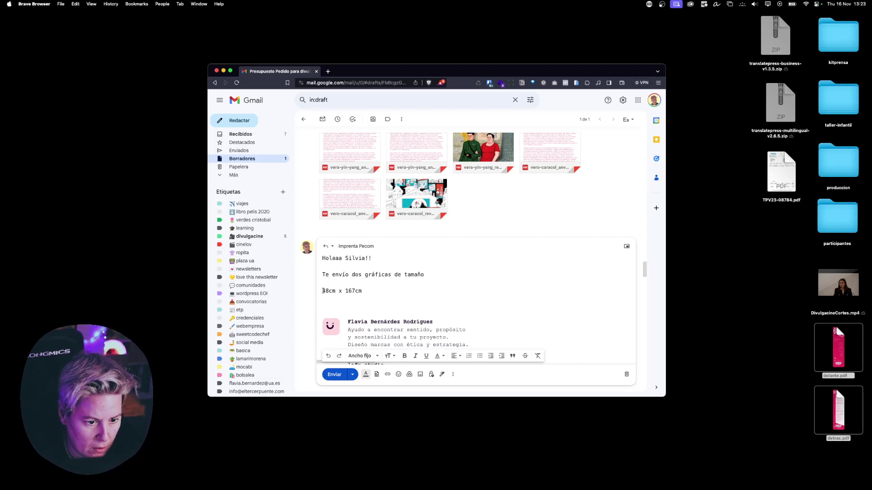
{"action": "key", "text": "BackSpace"}
{"action": "key", "text": "BackSpace"}
{"action": "type", "text": "(n"}
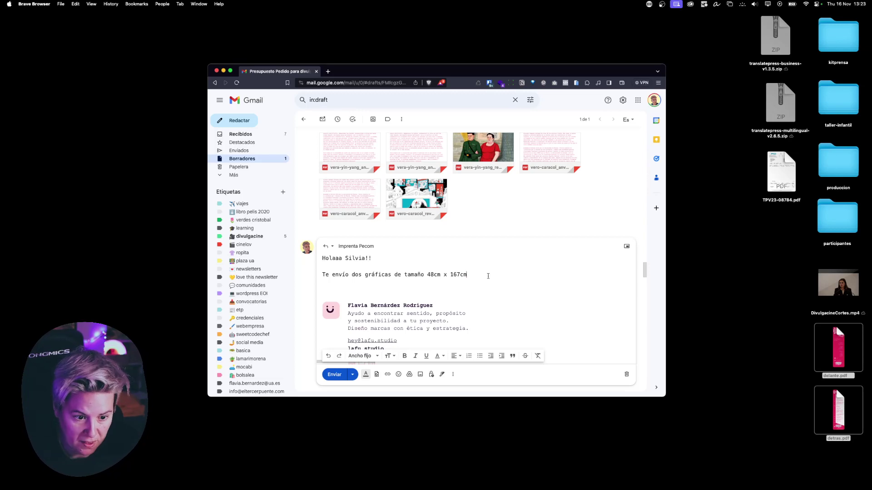
{"action": "type", "text": "o está"}
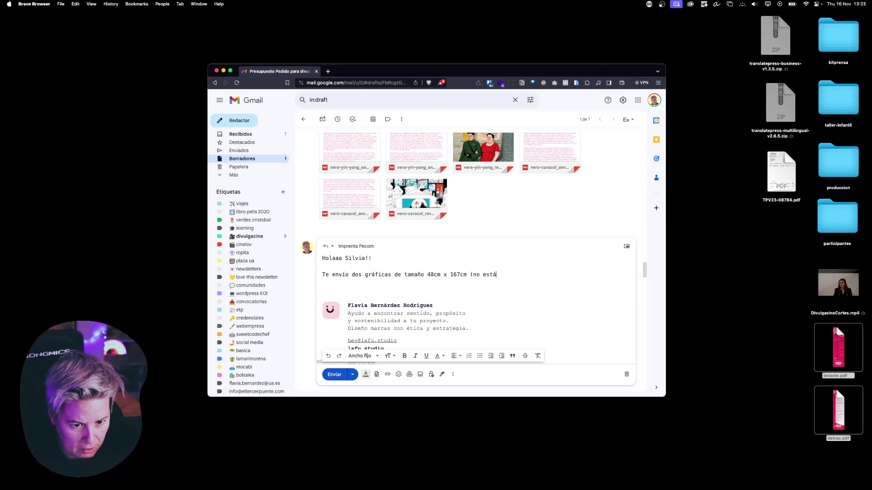
{"action": "type", "text": " a tamaño"}
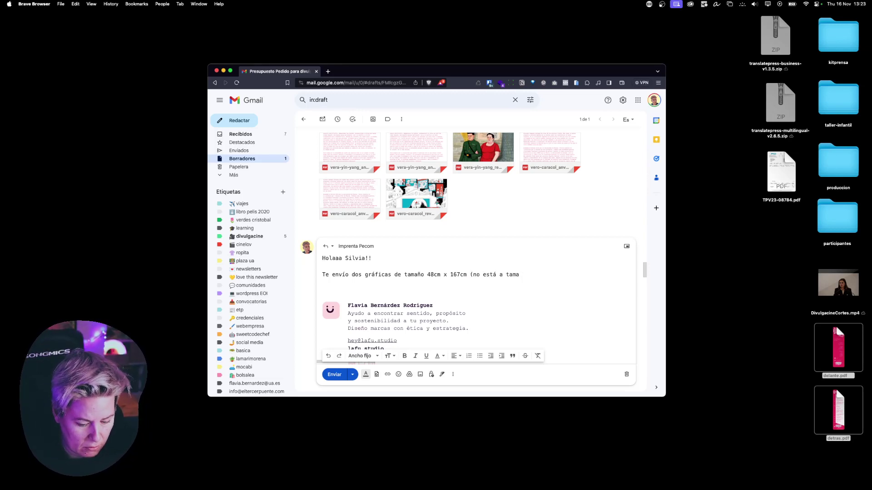
{"action": "type", "text": " real e"}
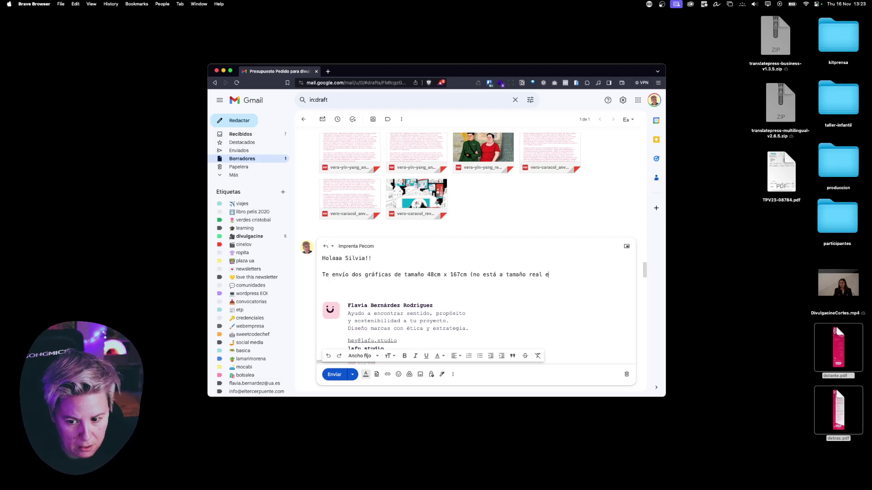
{"action": "key", "text": "BackSpace"}
{"action": "key", "text": "BackSpace"}
{"action": "type", "text": "lo que te"}
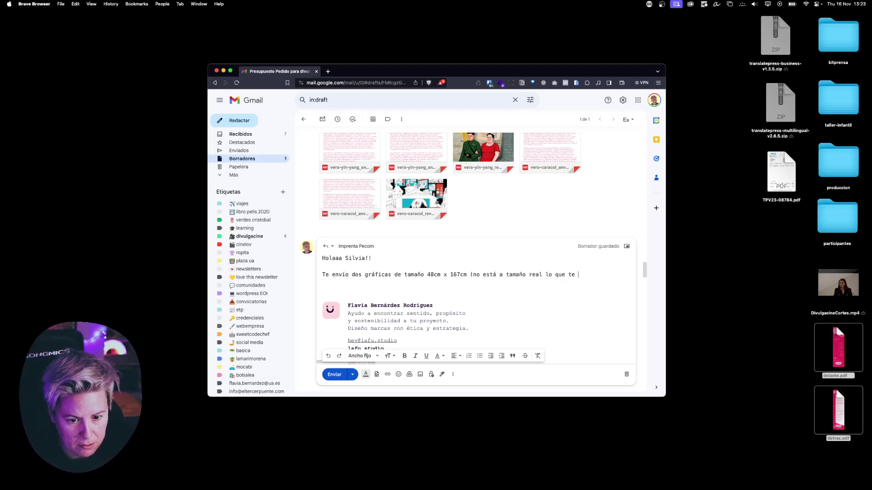
{"action": "type", "text": " creo"}
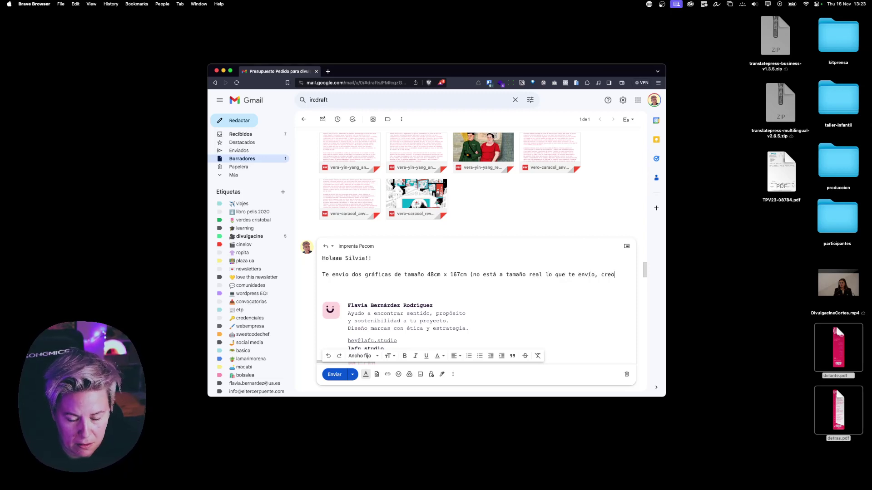
{"action": "type", "text": " que está más grande, pero"}
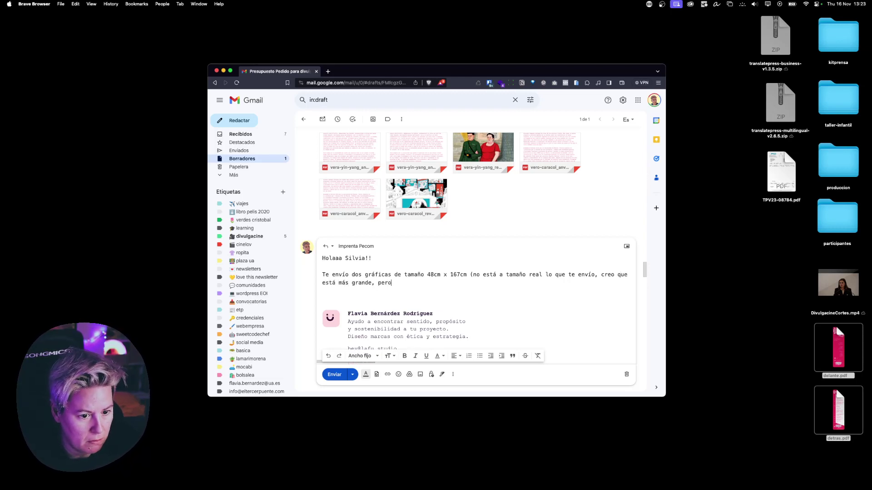
{"action": "type", "text": "e"}
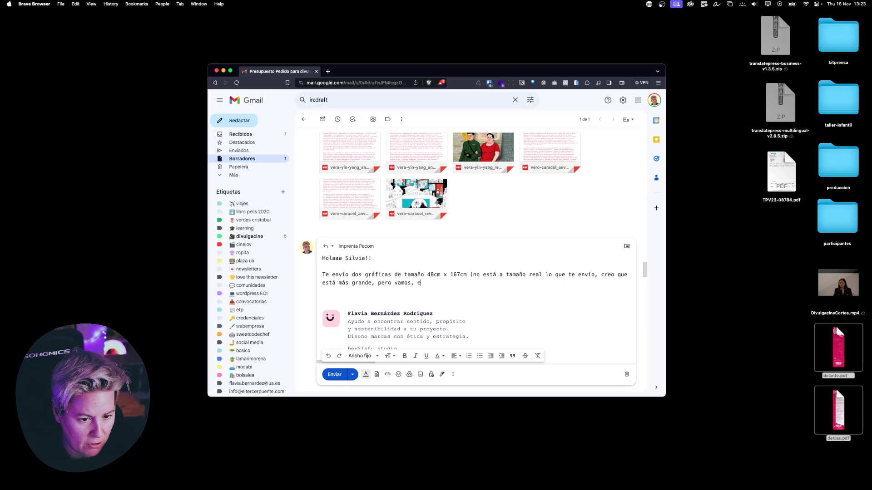
{"action": "type", "text": "vectorial"}
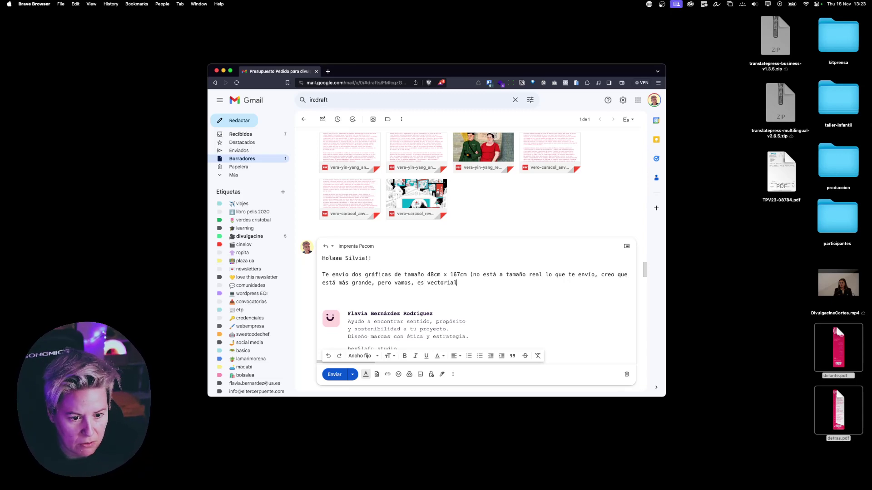
Back in Figma, inspect the back-flyer schedule and a postcard's layers on the postales page
{"action": "key", "text": "super+Tab"}
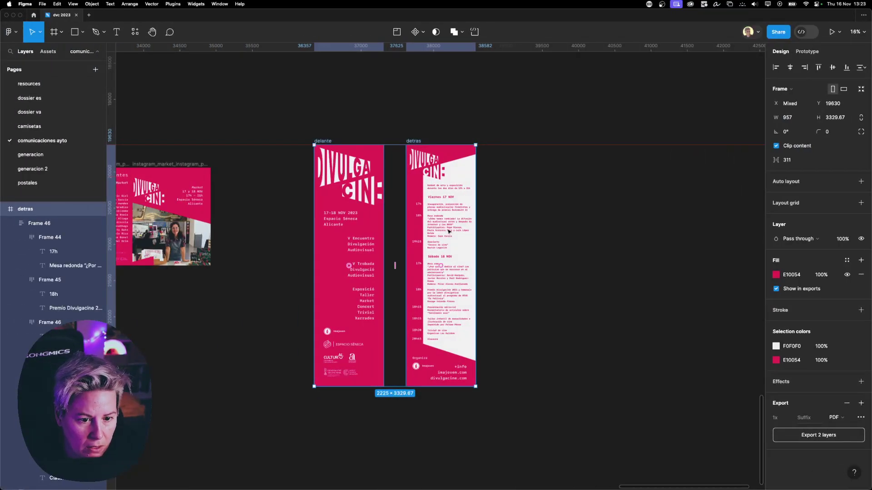
{"action": "left_click", "coordinate": [447, 230]}
{"action": "double_click", "coordinate": [448, 231]}
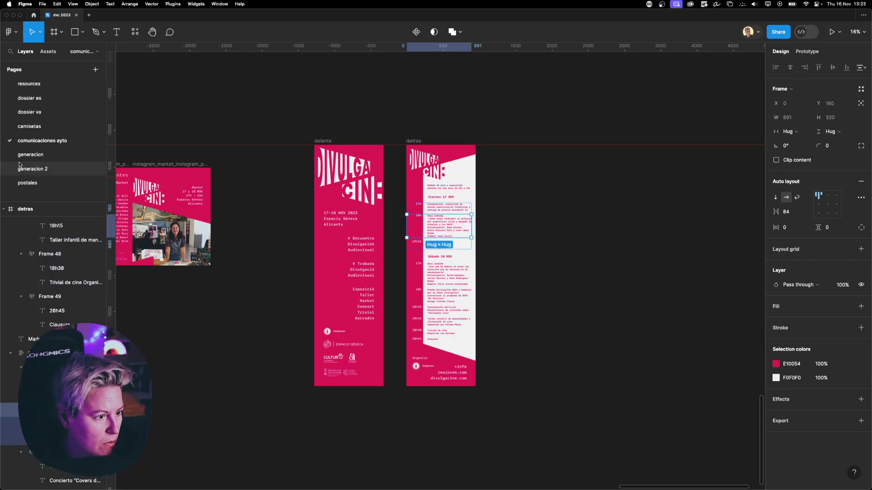
{"action": "left_click", "coordinate": [594, 218]}
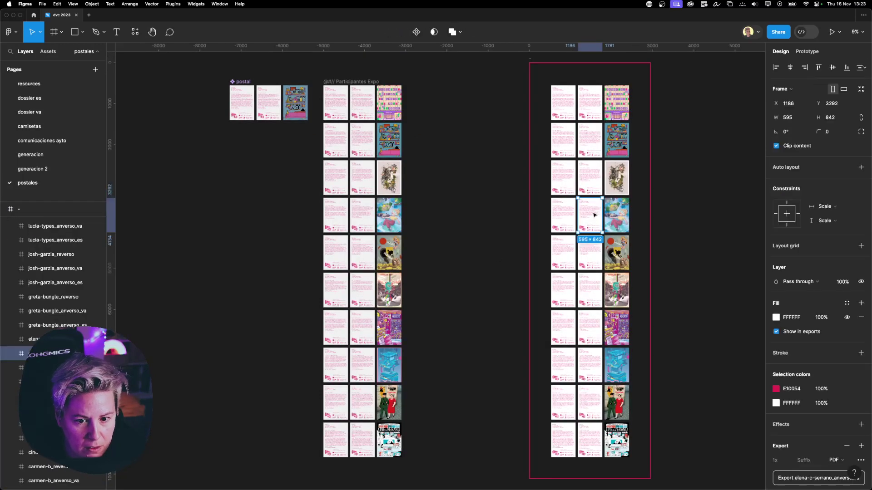
{"action": "double_click", "coordinate": [594, 218]}
{"action": "scroll", "coordinate": [592, 213], "scroll_direction": "up", "scroll_amount": 5}
{"action": "scroll", "coordinate": [592, 211], "scroll_direction": "up", "scroll_amount": 10}
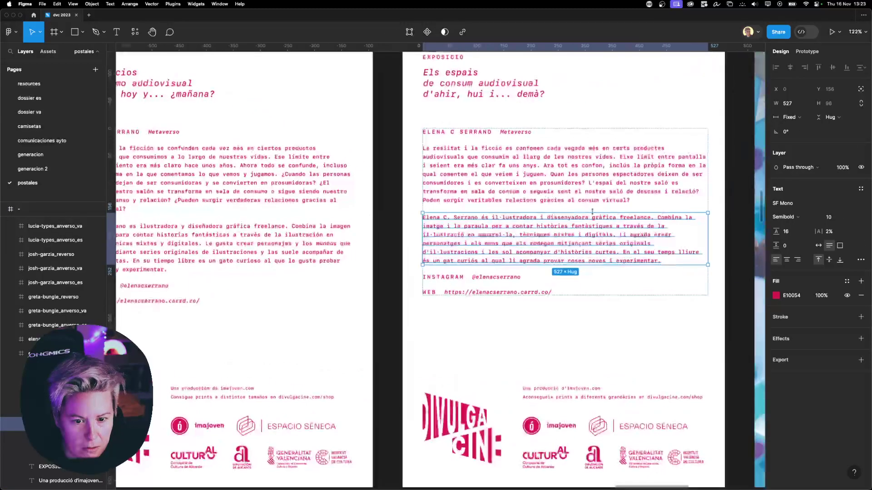
{"action": "scroll", "coordinate": [474, 232], "scroll_direction": "down", "scroll_amount": 15}
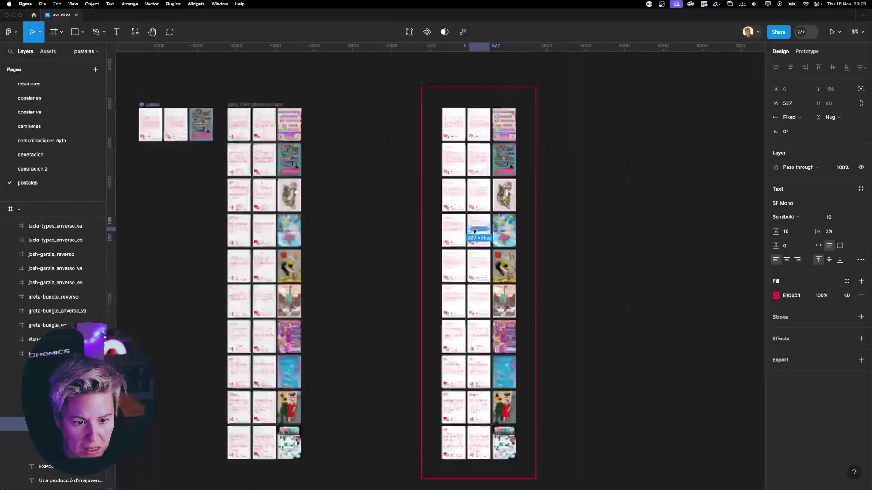
Check the #artista_bio_va text on a right-column postcard
{"action": "left_click", "coordinate": [268, 193]}
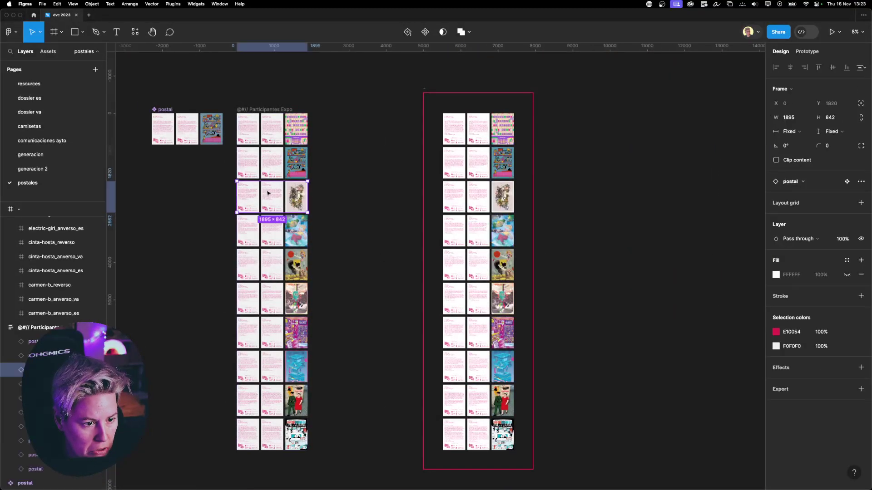
{"action": "left_click", "coordinate": [478, 236]}
{"action": "scroll", "coordinate": [486, 231], "scroll_direction": "up", "scroll_amount": 5}
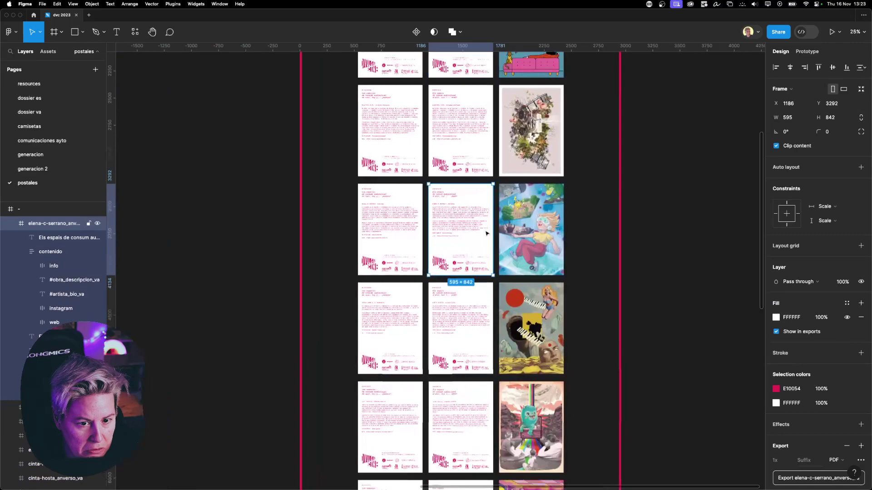
{"action": "left_click", "coordinate": [460, 222]}
{"action": "scroll", "coordinate": [461, 222], "scroll_direction": "up", "scroll_amount": 10}
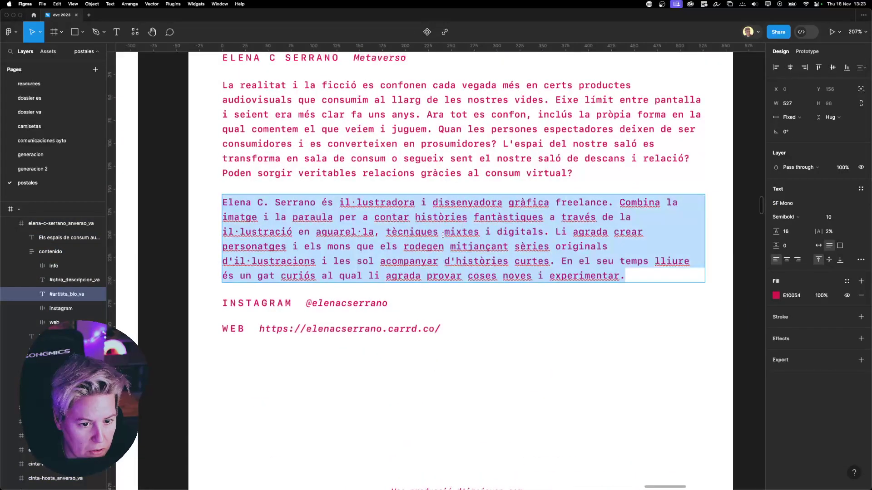
{"action": "left_click", "coordinate": [187, 216]}
{"action": "scroll", "coordinate": [182, 196], "scroll_direction": "down", "scroll_amount": 10}
{"action": "scroll", "coordinate": [164, 163], "scroll_direction": "down", "scroll_amount": 5}
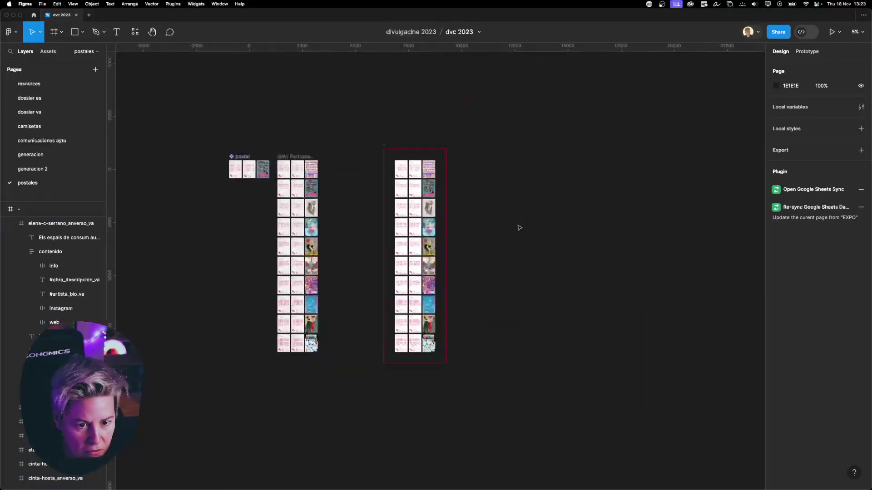
Move through the generacion pages to the comunicaciones ayto page with both flyers
{"action": "left_click", "coordinate": [45, 169]}
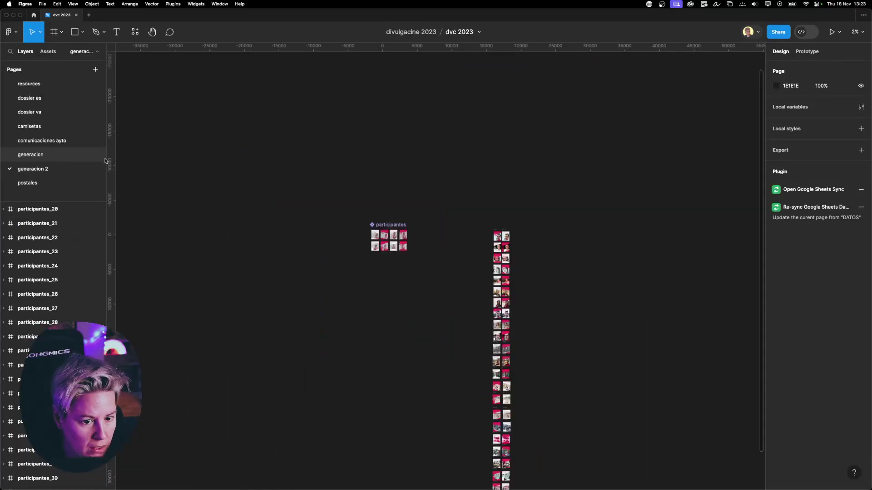
{"action": "left_click", "coordinate": [46, 154]}
{"action": "left_click", "coordinate": [46, 140]}
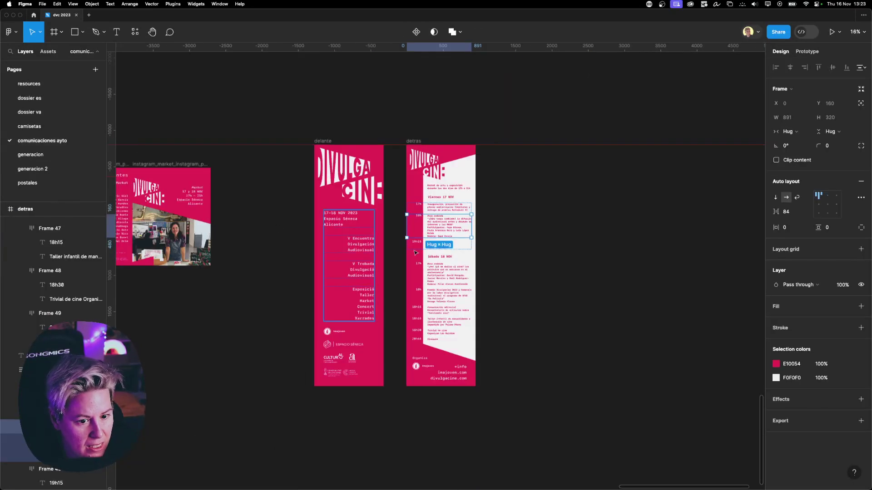
{"action": "key", "text": "super+Tab"}
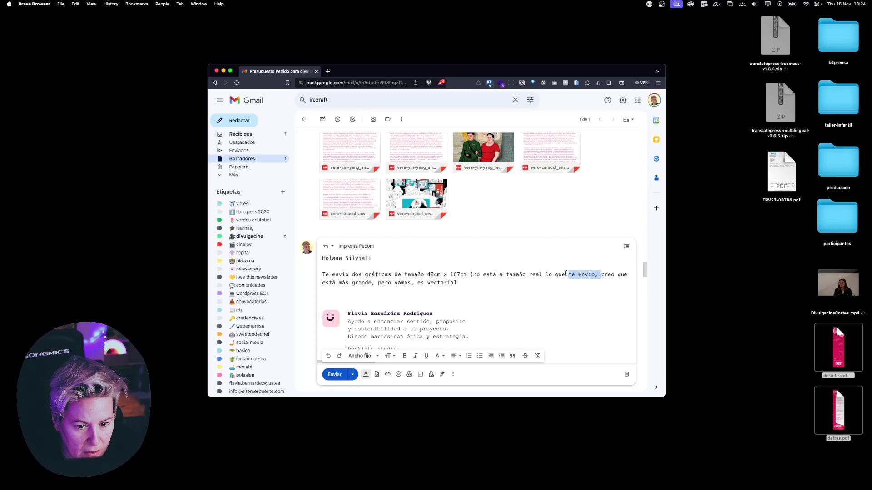
Replace 'lo que te envío' with a request for 300 gr satinado paper
{"action": "left_click_drag", "start_coordinate": [601, 275], "coordinate": [541, 272]}
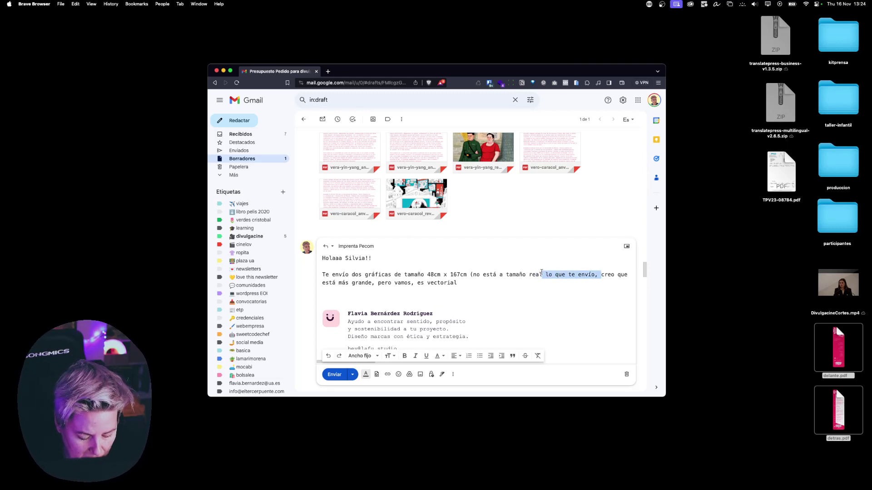
{"action": "type", "text": ","}
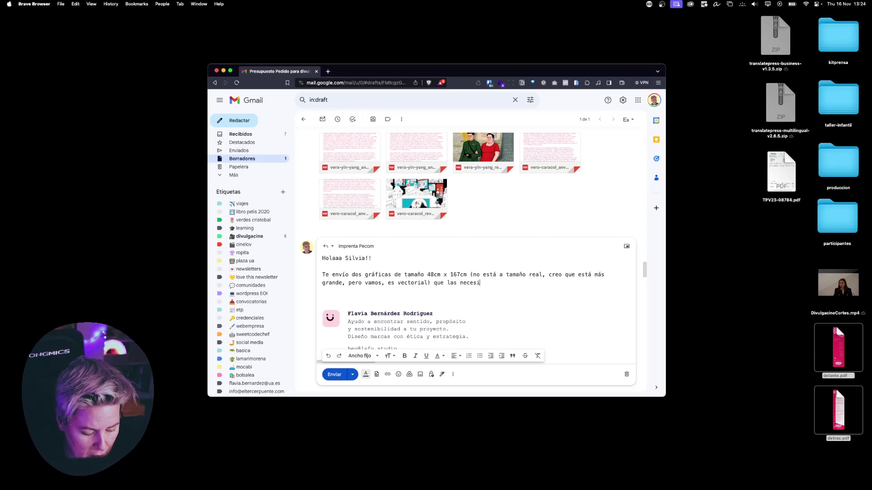
{"action": "type", "text": "en papel "}
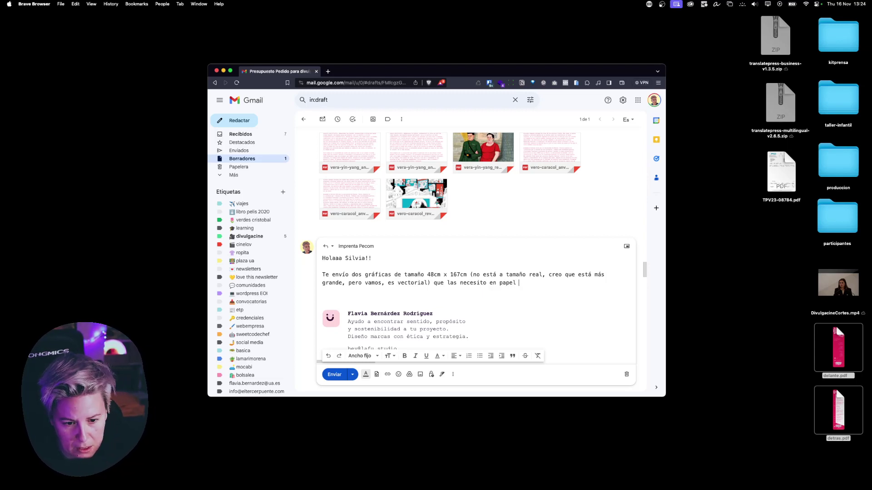
{"action": "type", "text": "de 30"}
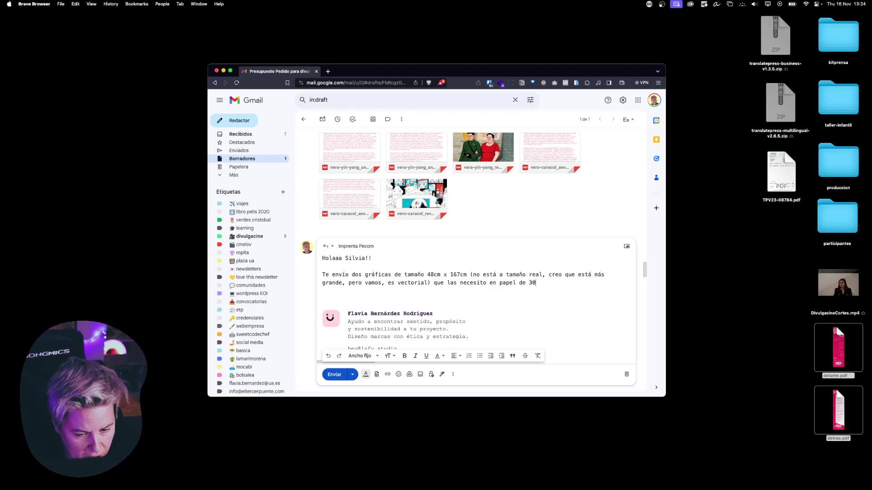
{"action": "type", "text": "0 gr sa"}
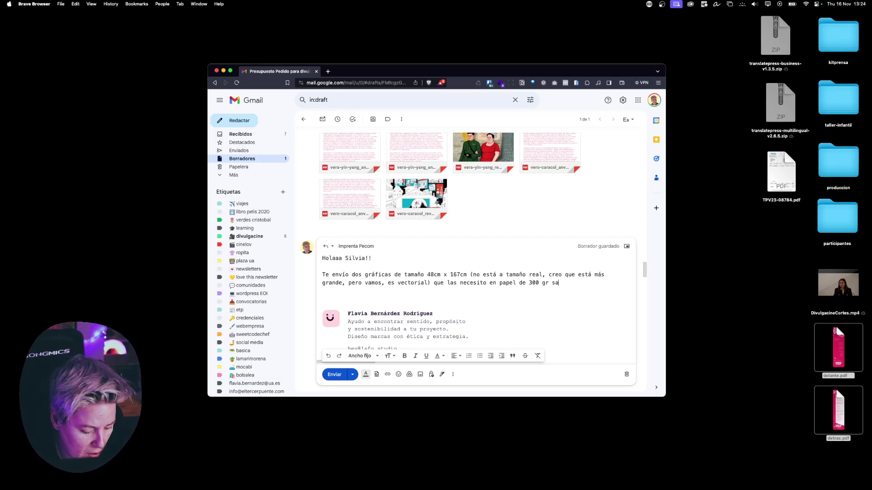
{"action": "type", "text": "tinado si quiere"}
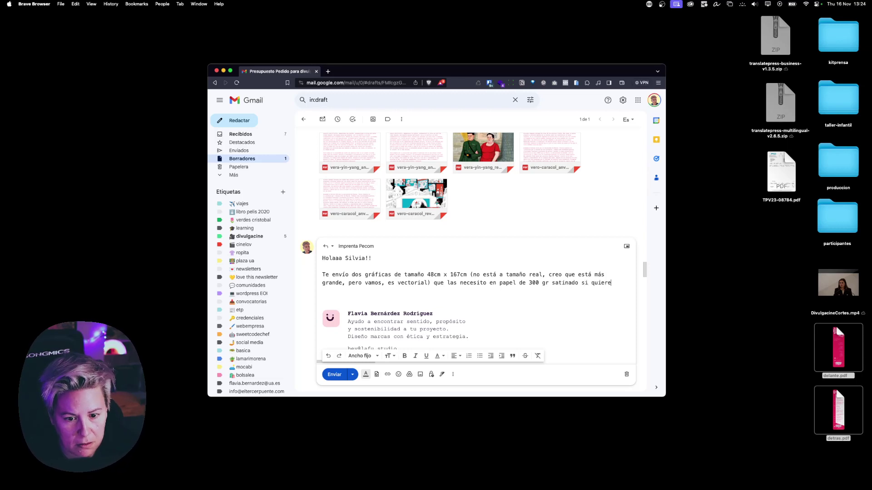
{"action": "type", "text": "s."}
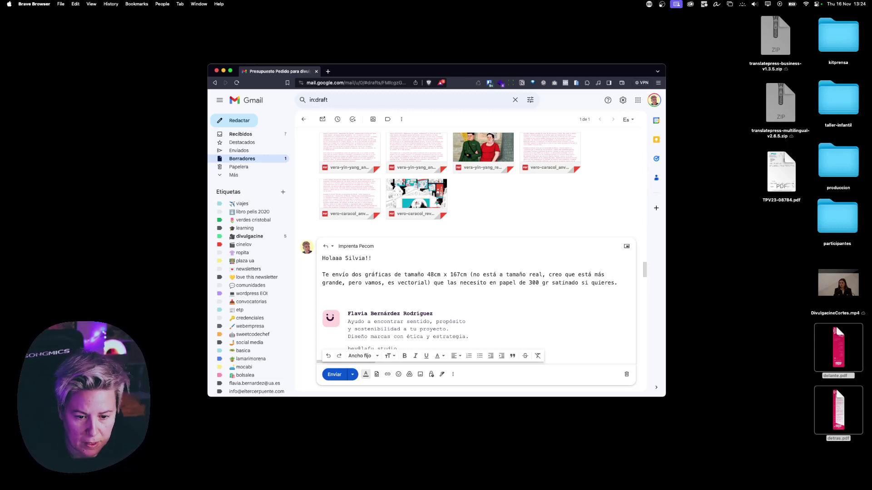
Add the paragraph 'Al final no va en PVC porque el soporte es otro.'
{"action": "key", "text": "Return"}
{"action": "key", "text": "Return"}
{"action": "type", "text": "Al"}
{"action": "type", "text": "nal no va en P"}
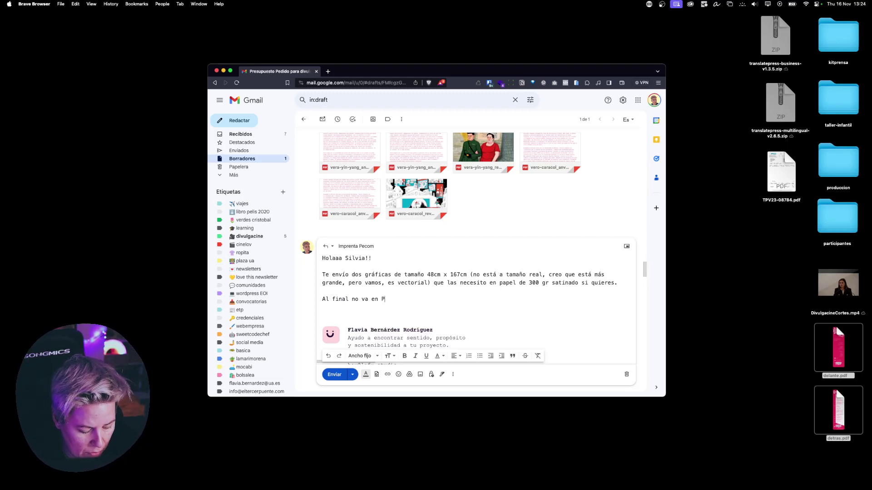
{"action": "type", "text": "VC por"}
{"action": "key", "text": "BackSpace"}
{"action": "key", "text": "BackSpace"}
{"action": "key", "text": "BackSpace"}
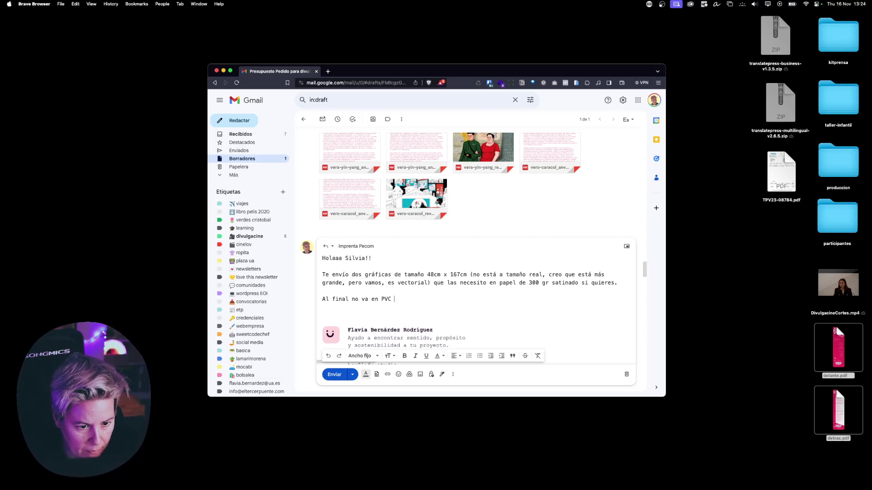
{"action": "type", "text": "porque elo"}
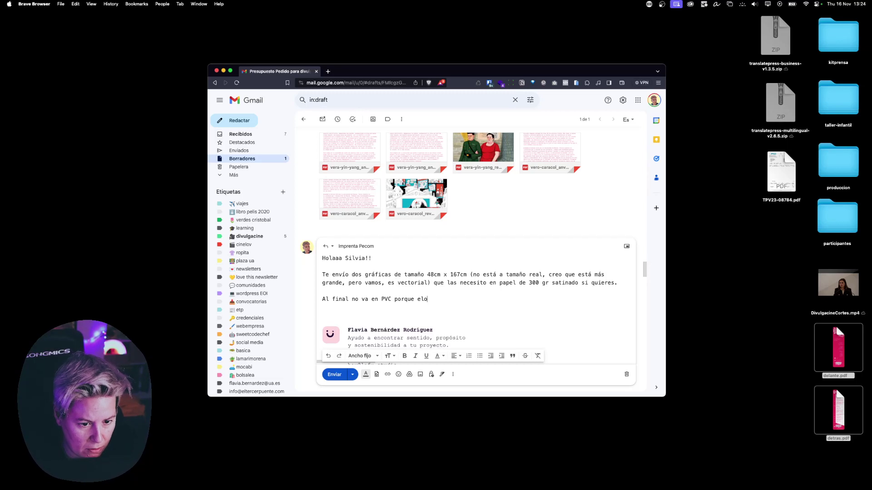
{"action": "type", "text": " so"}
{"action": "key", "text": "BackSpace"}
{"action": "key", "text": "BackSpace"}
{"action": "key", "text": "BackSpace"}
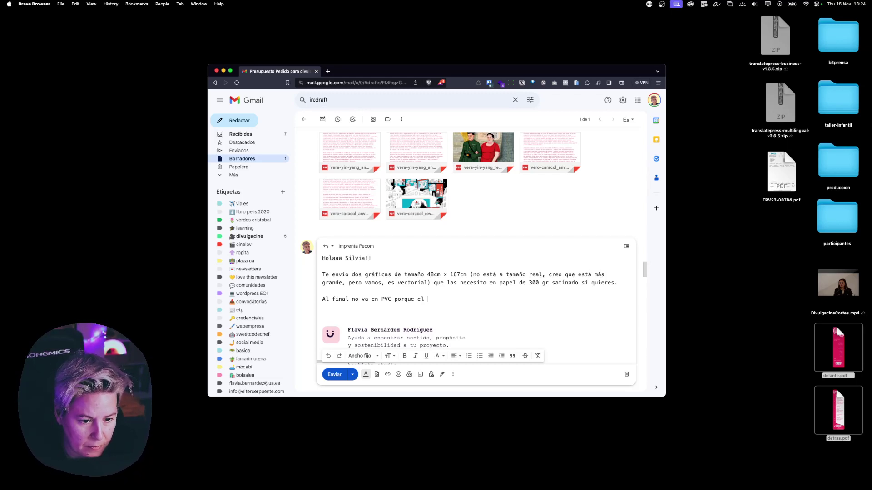
{"action": "type", "text": "soporte es otro."}
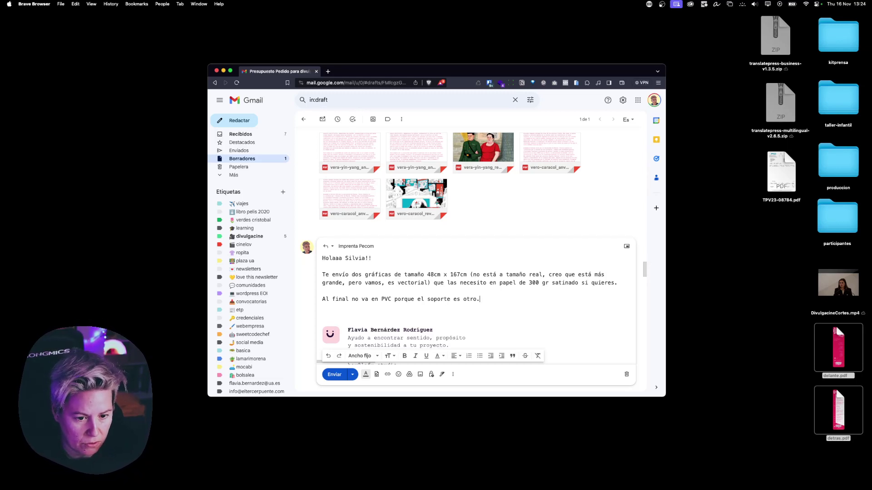
{"action": "key", "text": "Return"}
{"action": "key", "text": "Return"}
Ask whether it can be picked up tomorrow before 14h
{"action": "type", "text": "o podría"}
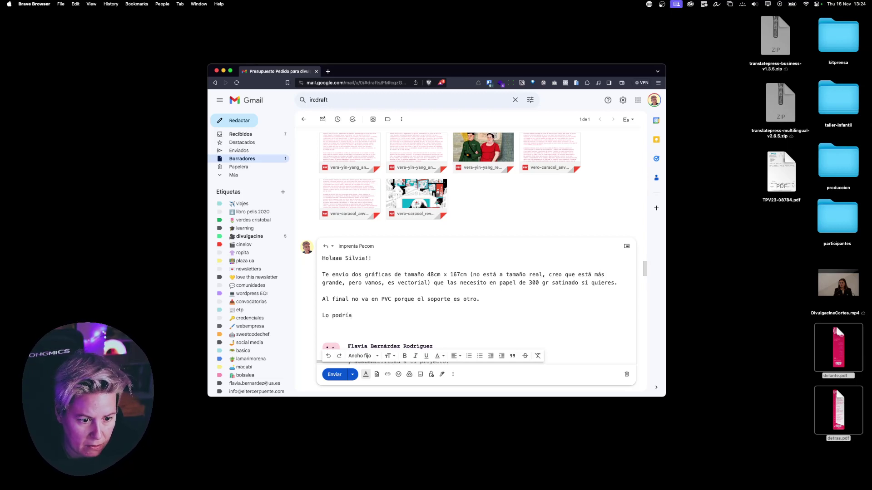
{"action": "type", "text": " recoger maña"}
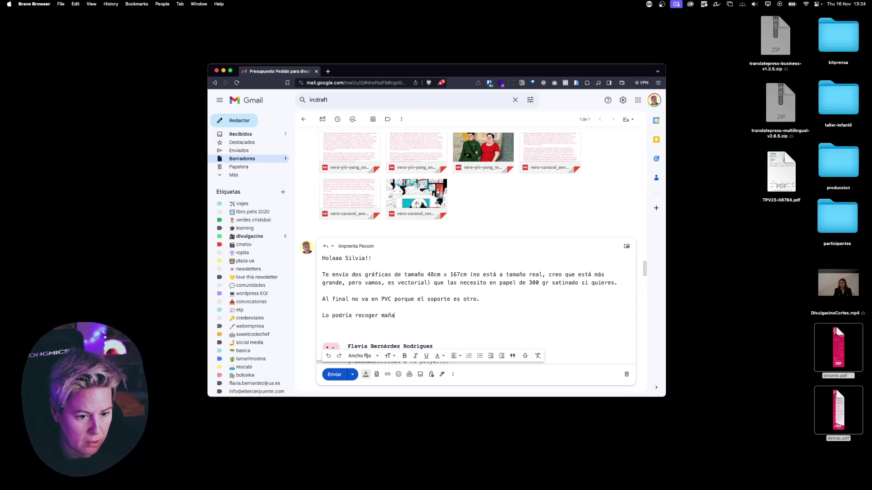
{"action": "key", "text": "BackSpace"}
{"action": "key", "text": "BackSpace"}
{"action": "key", "text": "BackSpace"}
{"action": "key", "text": "BackSpace"}
{"action": "key", "text": "BackSpace"}
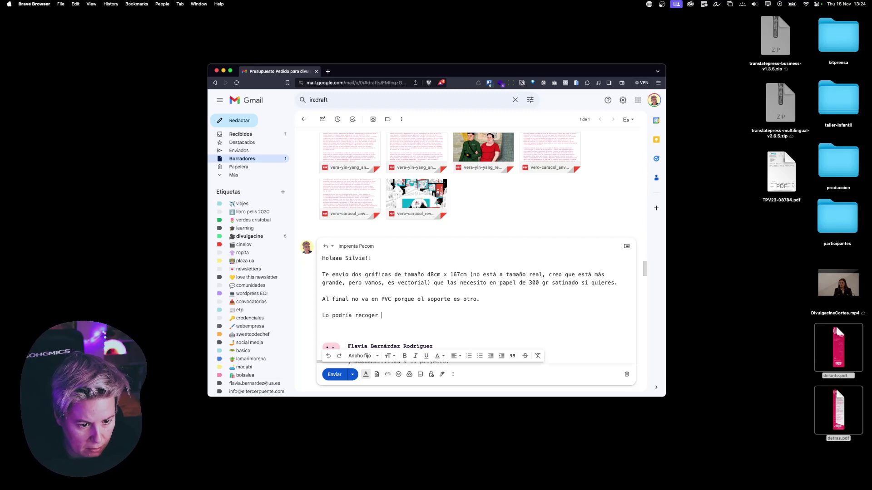
{"action": "type", "text": "mañana"}
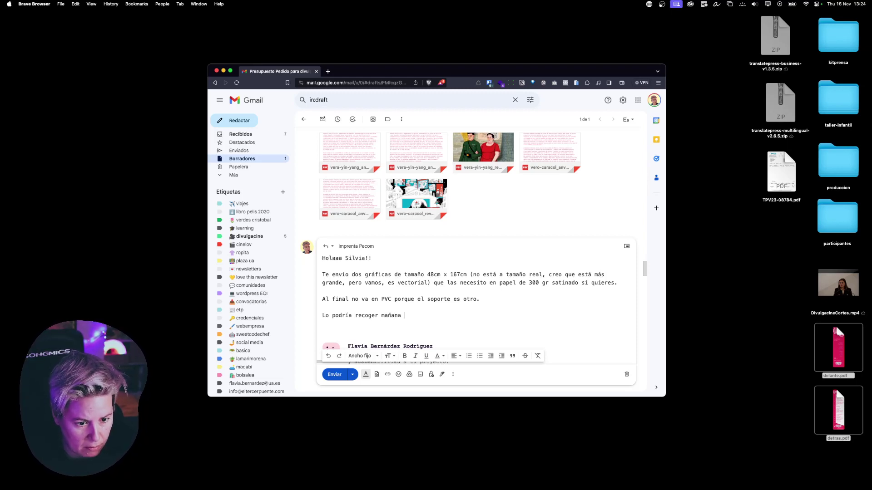
{"action": "type", "text": "allí"}
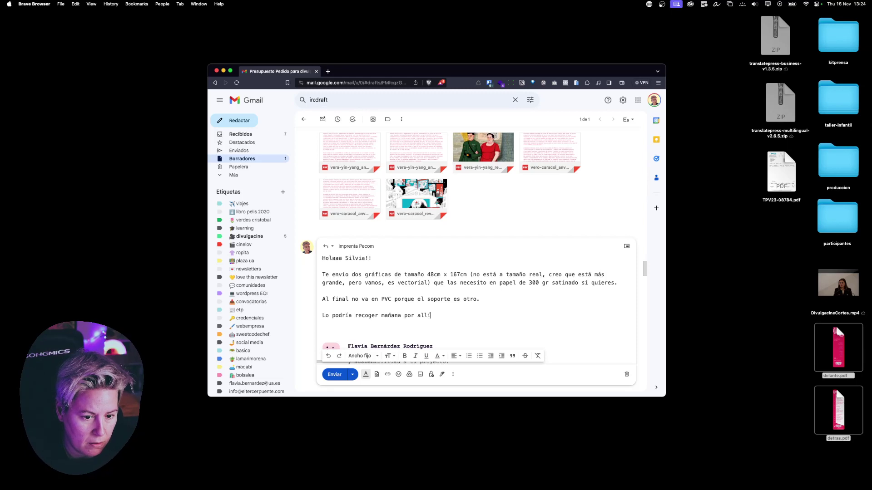
{"action": "type", "text": "an"}
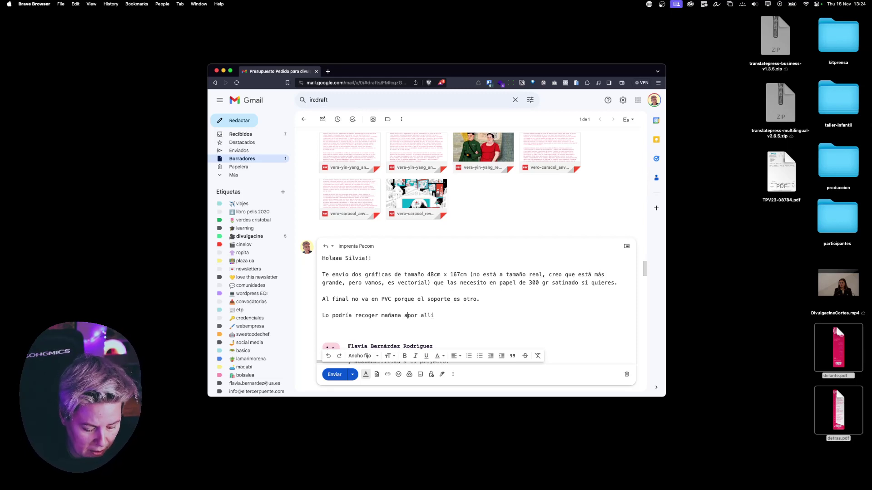
{"action": "type", "text": "tes de las "}
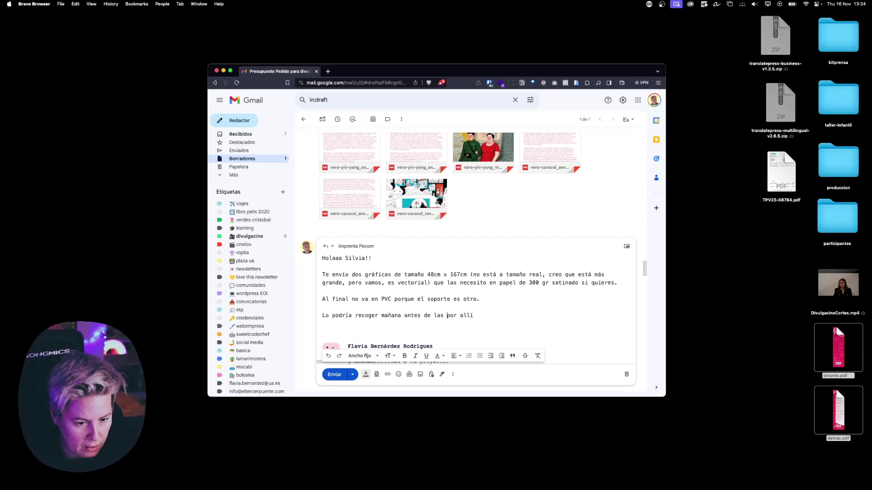
{"action": "type", "text": "14h"}
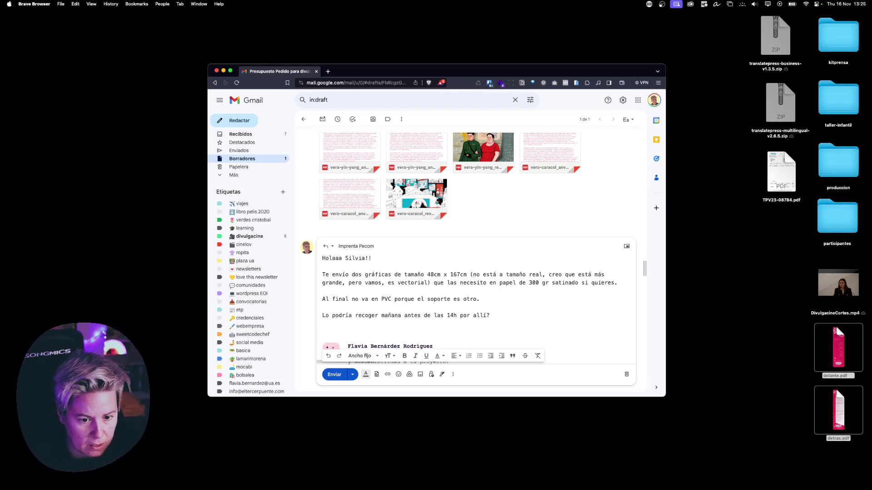
Add a 'Graciasss' sign-off and a line with the sender's phone number
{"action": "key", "text": "Return"}
{"action": "key", "text": "Return"}
{"action": "type", "text": "Grac"}
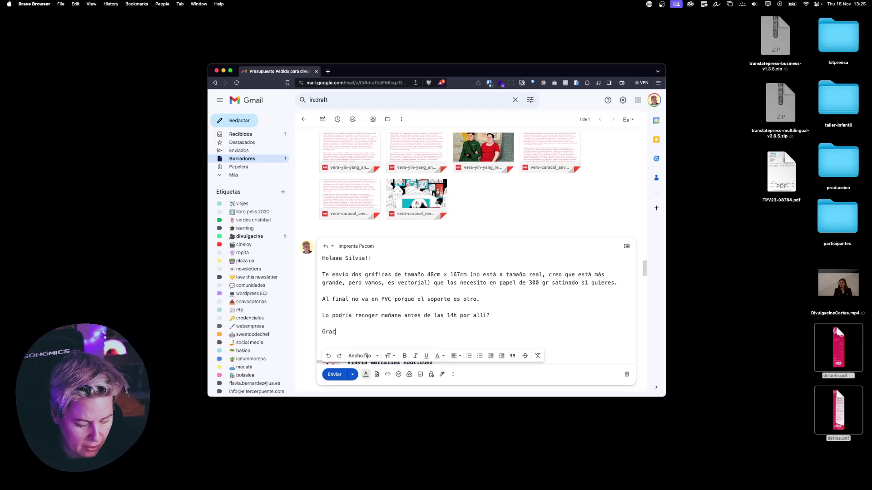
{"action": "type", "text": "iass"}
{"action": "key", "text": "Return"}
{"action": "key", "text": "Return"}
{"action": "type", "text": "Te"}
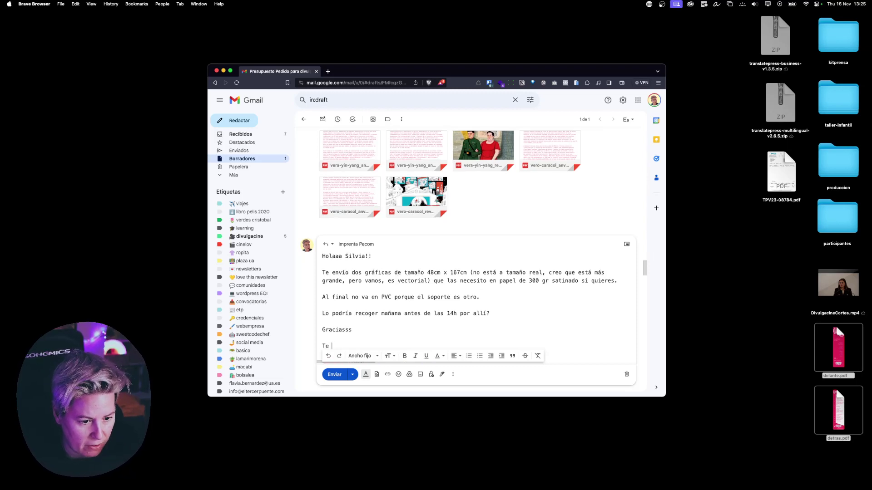
{"action": "type", "text": " dejo mi tlf:"}
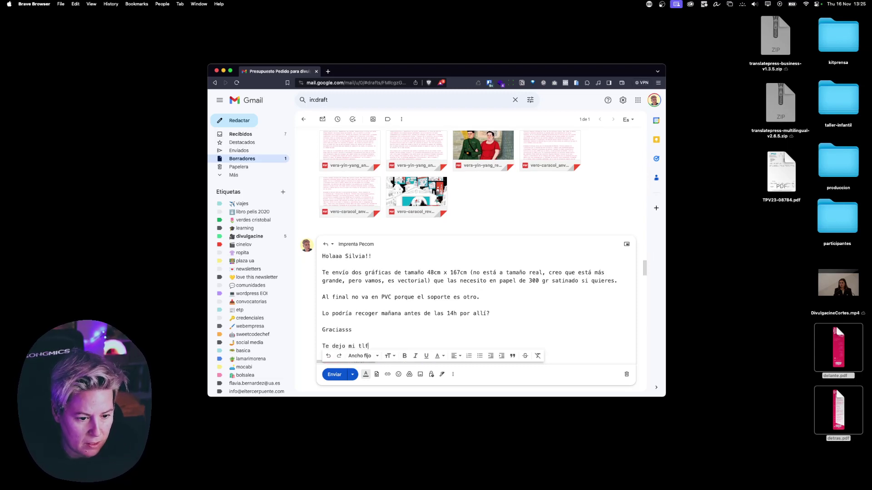
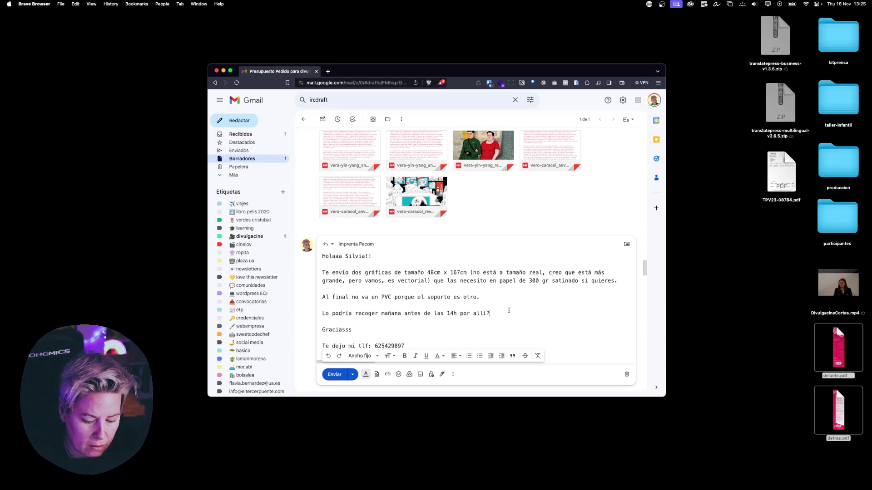
{"action": "key", "text": "Return"}
{"action": "key", "text": "Return"}
{"action": "type", "text": "Di"}
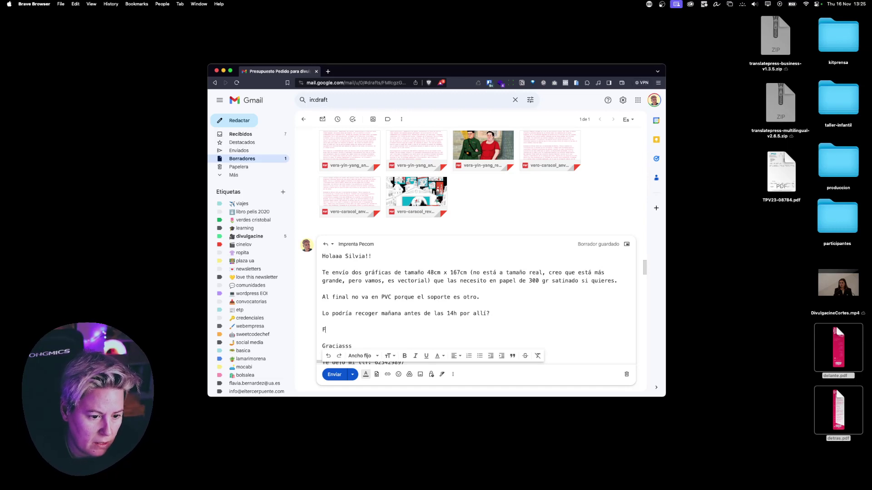
{"action": "type", "text": "i"}
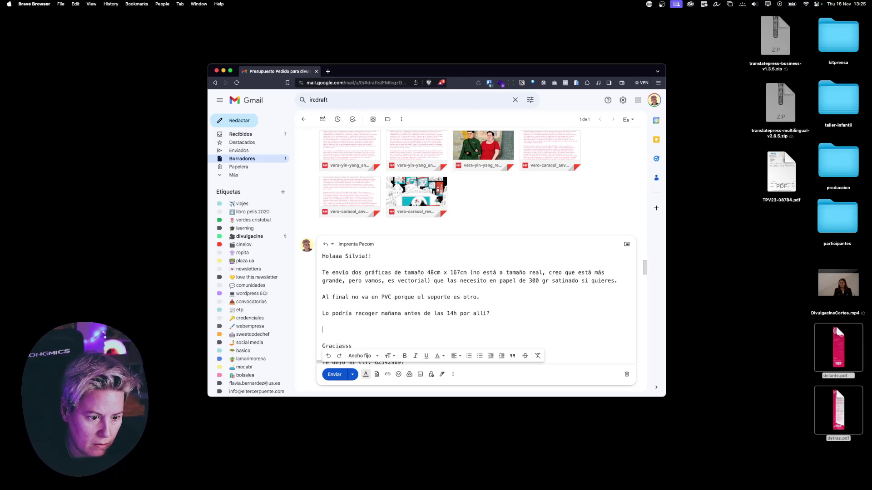
{"action": "key", "text": "BackSpace"}
{"action": "key", "text": "BackSpace"}
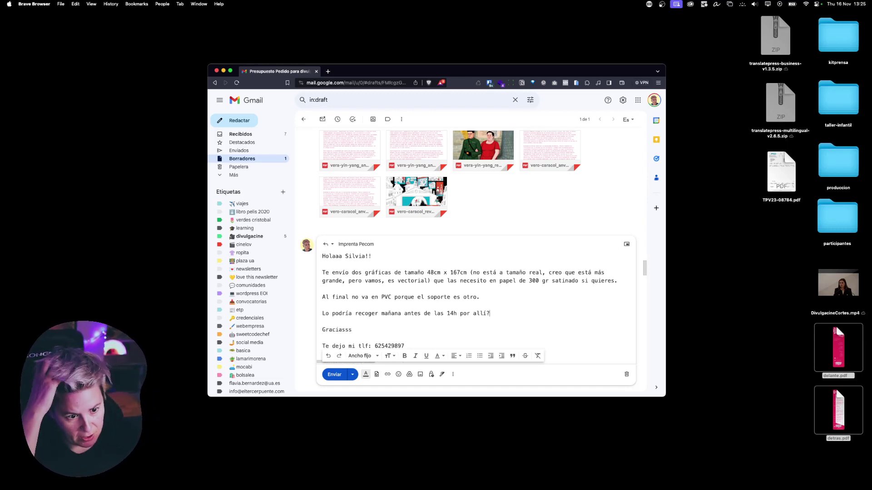
{"action": "scroll", "coordinate": [501, 290], "scroll_direction": "down", "scroll_amount": 5}
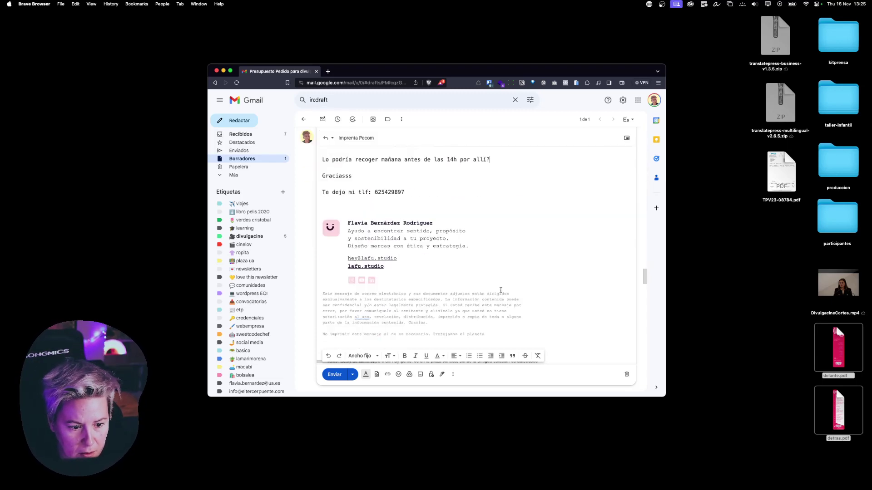
{"action": "scroll", "coordinate": [458, 266], "scroll_direction": "up", "scroll_amount": 5}
{"action": "scroll", "coordinate": [458, 265], "scroll_direction": "down", "scroll_amount": 5}
{"action": "scroll", "coordinate": [458, 265], "scroll_direction": "down", "scroll_amount": 5}
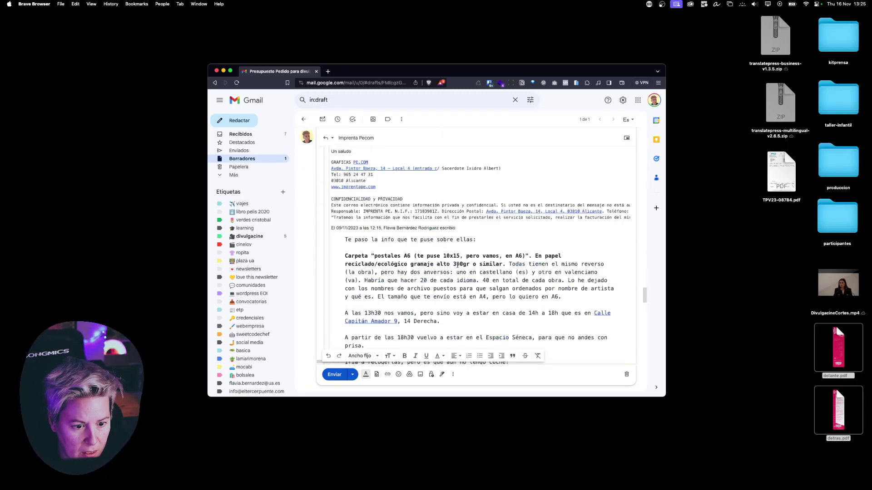
{"action": "scroll", "coordinate": [458, 265], "scroll_direction": "down", "scroll_amount": 5}
{"action": "scroll", "coordinate": [458, 265], "scroll_direction": "up", "scroll_amount": 5}
{"action": "scroll", "coordinate": [458, 265], "scroll_direction": "up", "scroll_amount": 10}
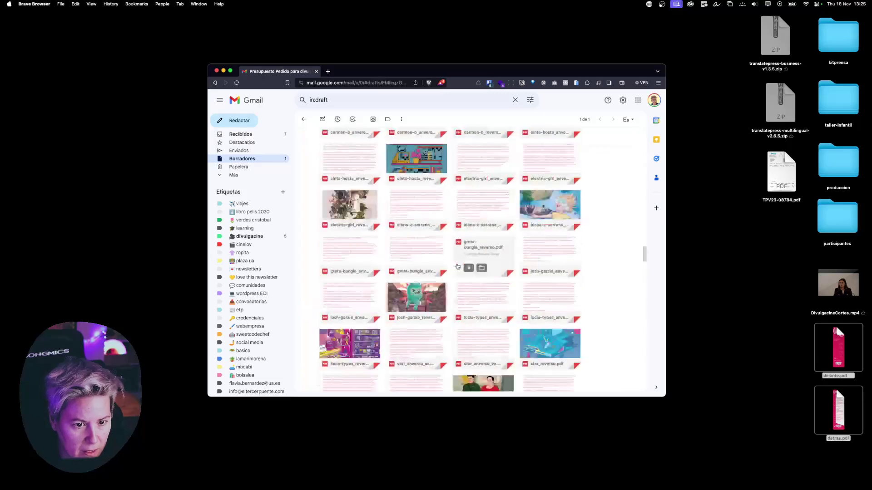
{"action": "scroll", "coordinate": [457, 264], "scroll_direction": "down", "scroll_amount": 5}
{"action": "scroll", "coordinate": [458, 264], "scroll_direction": "down", "scroll_amount": 1}
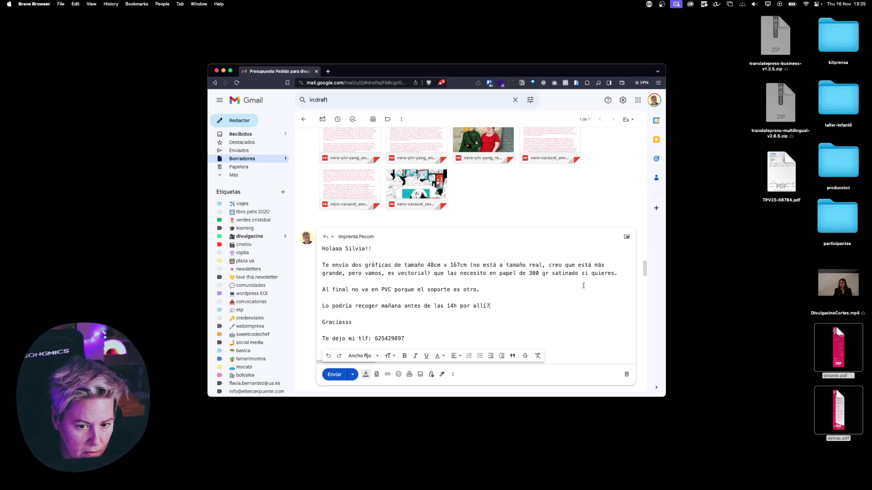
{"action": "key", "text": "super+Tab"}
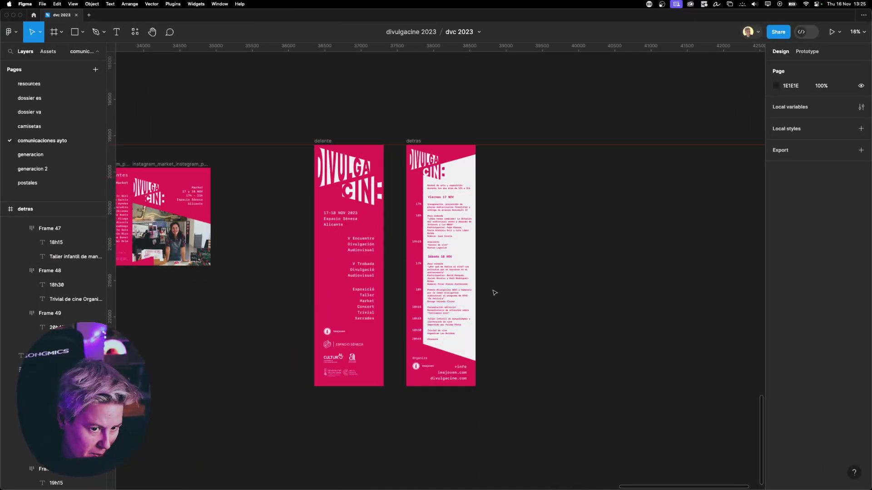
{"action": "key", "text": "super+Tab"}
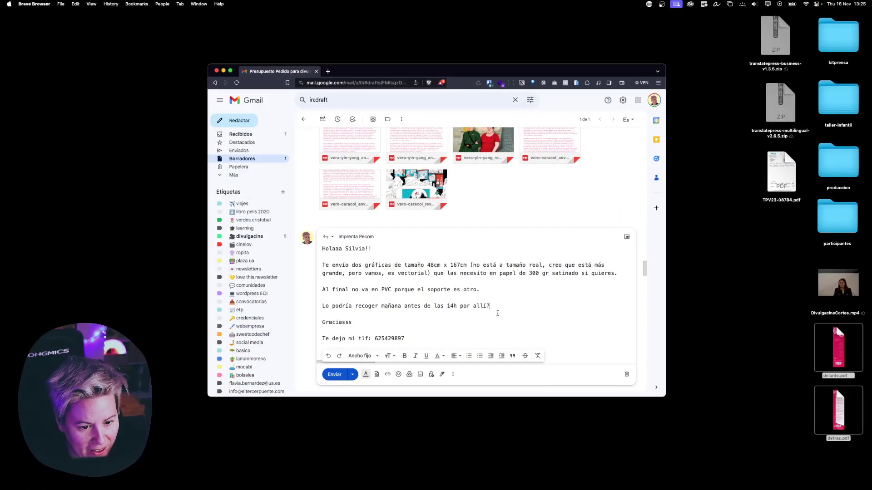
Add 'Solo una copia de cada' and a line on the A5 flyer at 250-300 gr satinado
{"action": "left_click", "coordinate": [507, 288]}
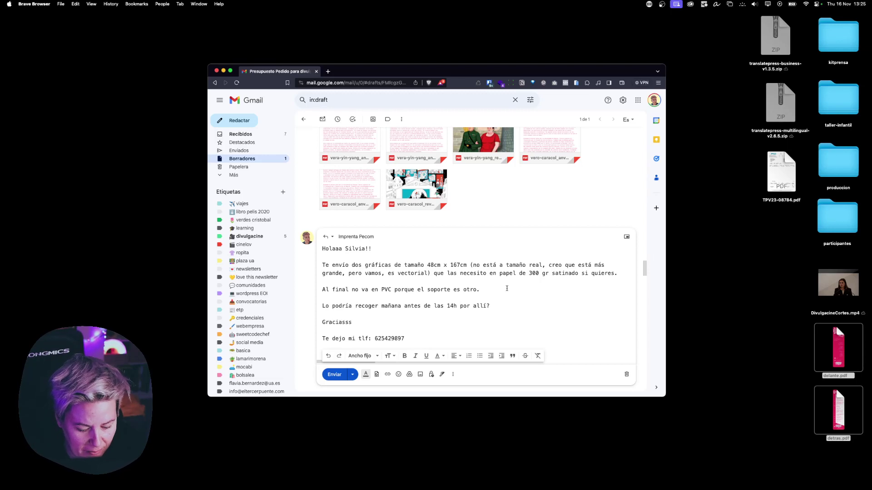
{"action": "key", "text": "Return"}
{"action": "key", "text": "Return"}
{"action": "type", "text": "T"}
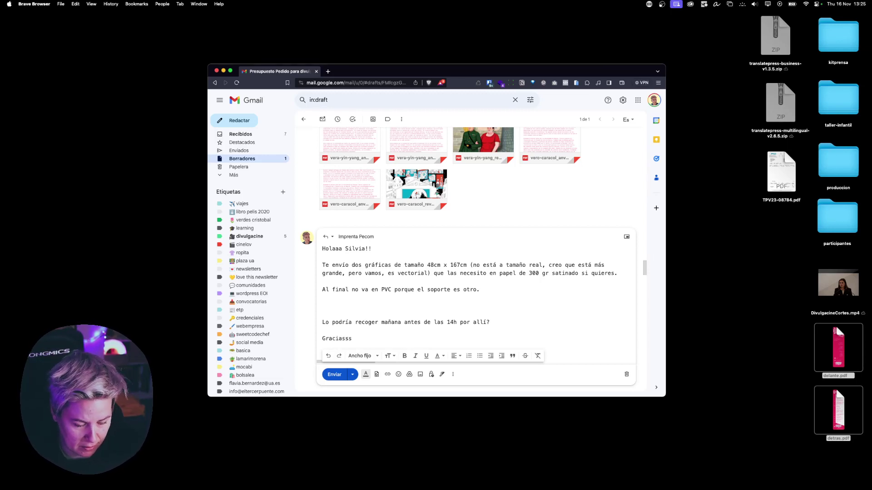
{"action": "type", "text": "ambién te env"}
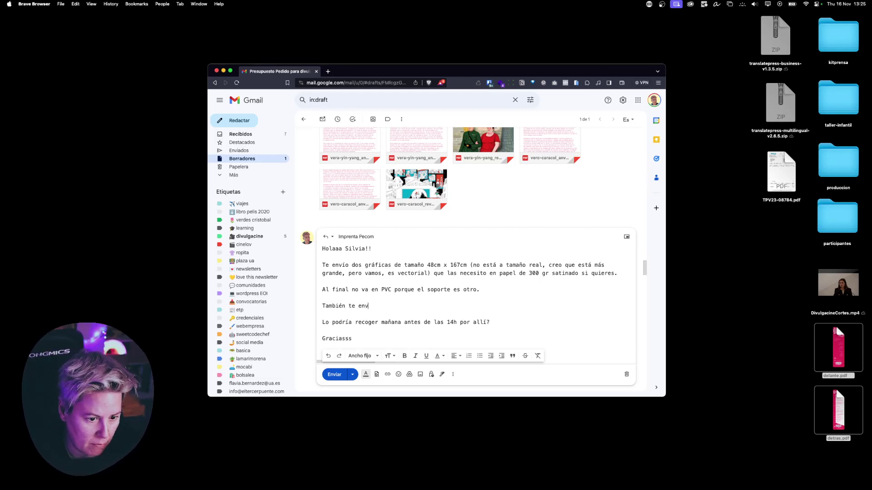
{"action": "type", "text": "ío fl"}
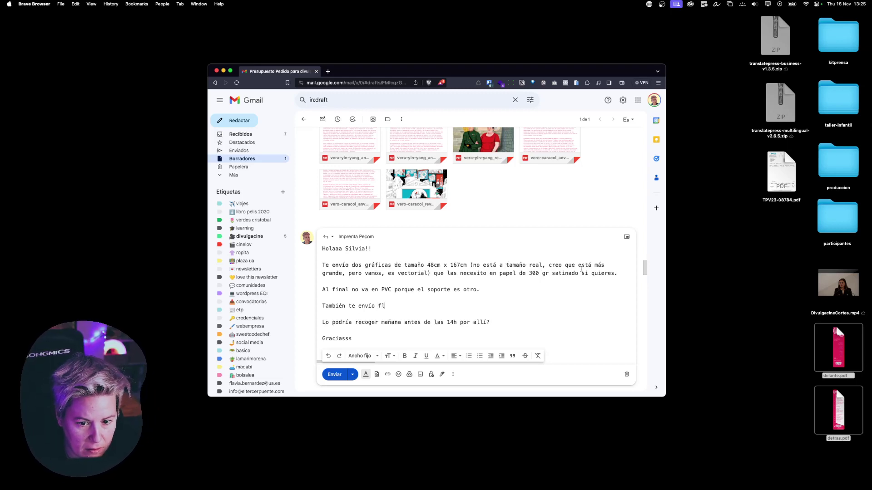
{"action": "left_click", "coordinate": [618, 272]}
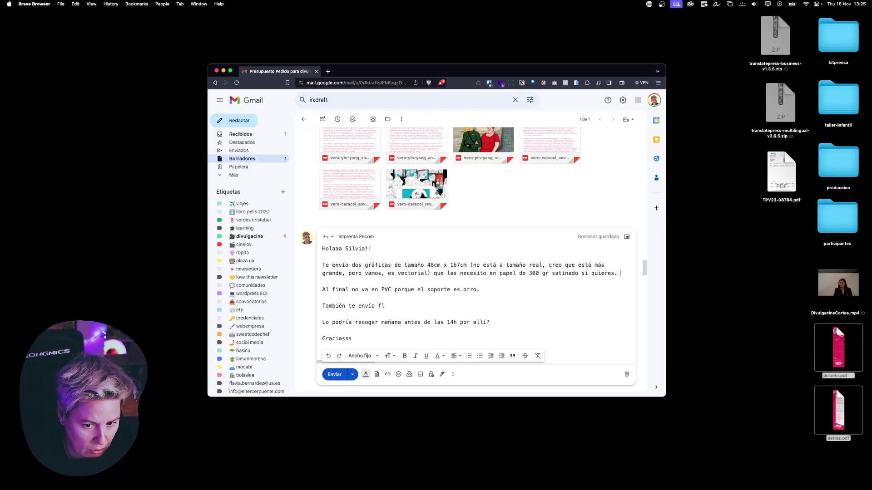
{"action": "type", "text": "Solo una copi"}
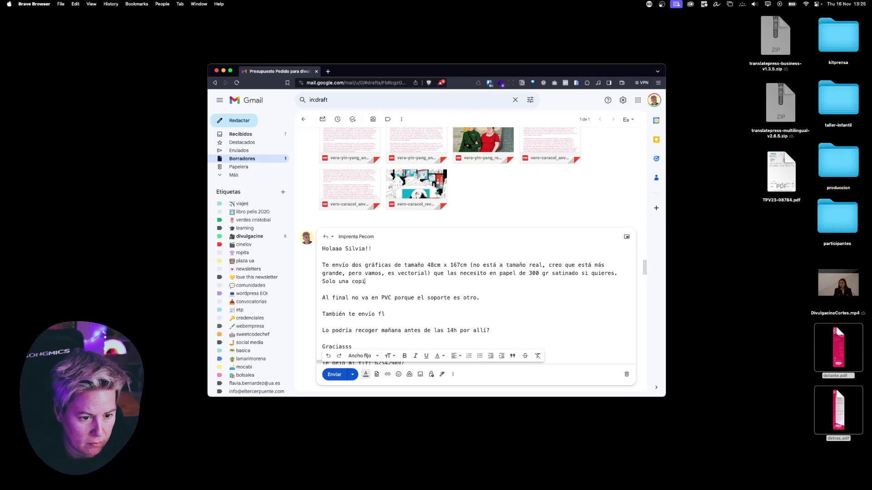
{"action": "type", "text": "a de cada."}
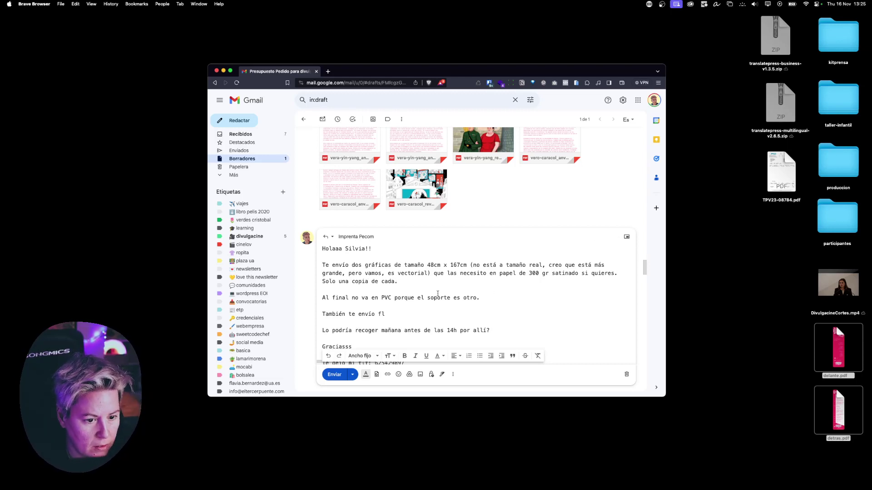
{"action": "left_click", "coordinate": [423, 311]}
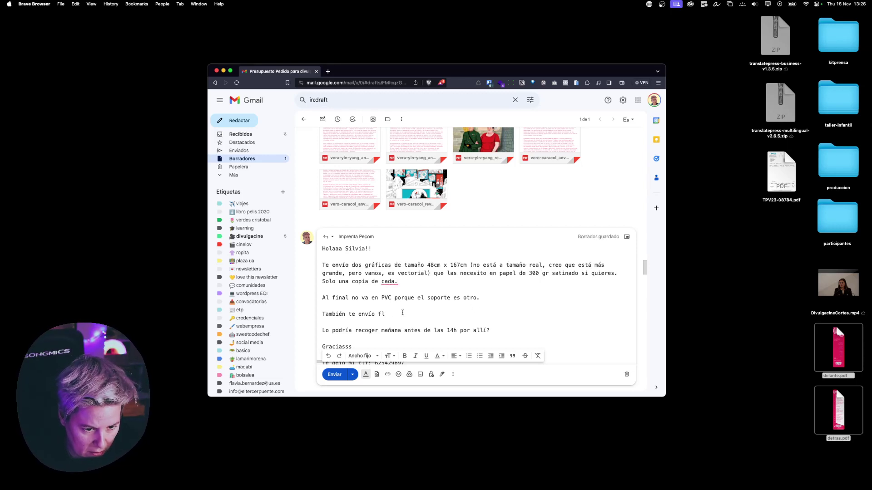
{"action": "key", "text": "BackSpace"}
{"action": "key", "text": "BackSpace"}
{"action": "type", "text": "yer"}
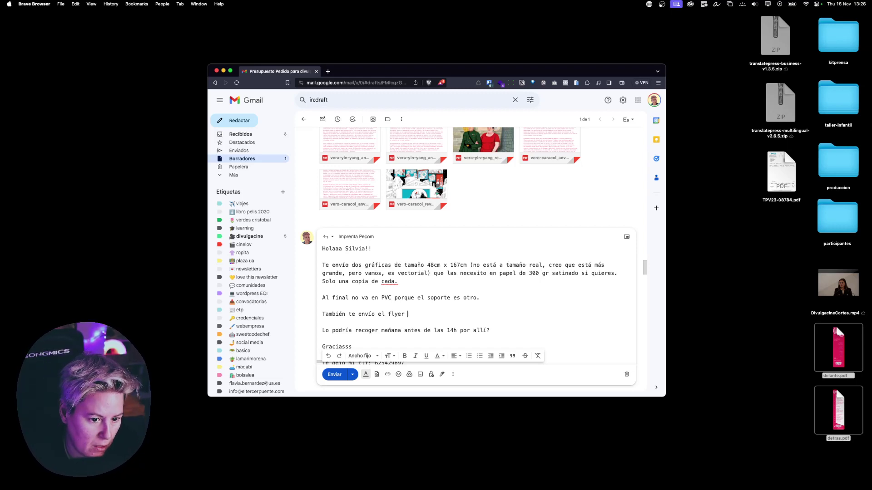
{"action": "type", "text": " al final en "}
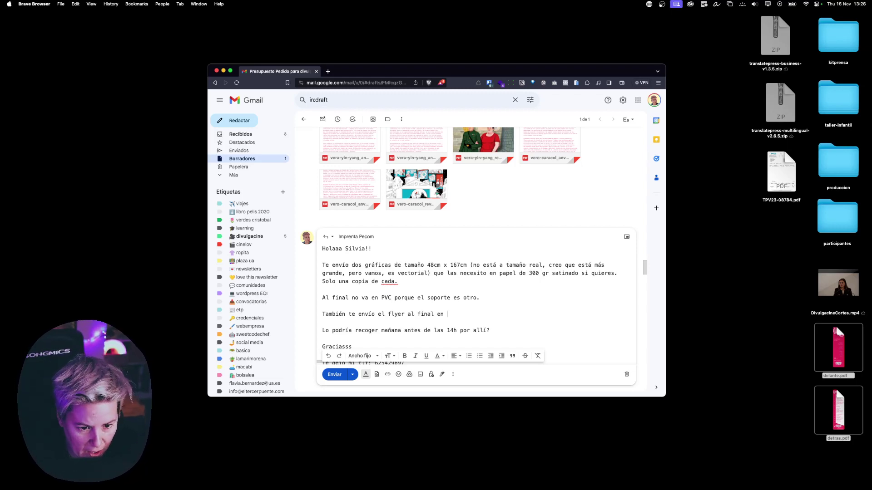
{"action": "type", "text": "a5 no"}
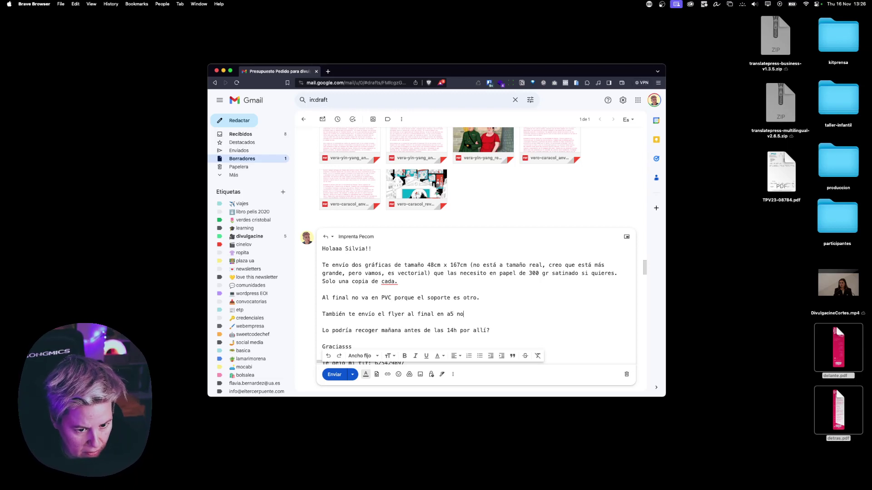
{"action": "type", "text": "rmal y "}
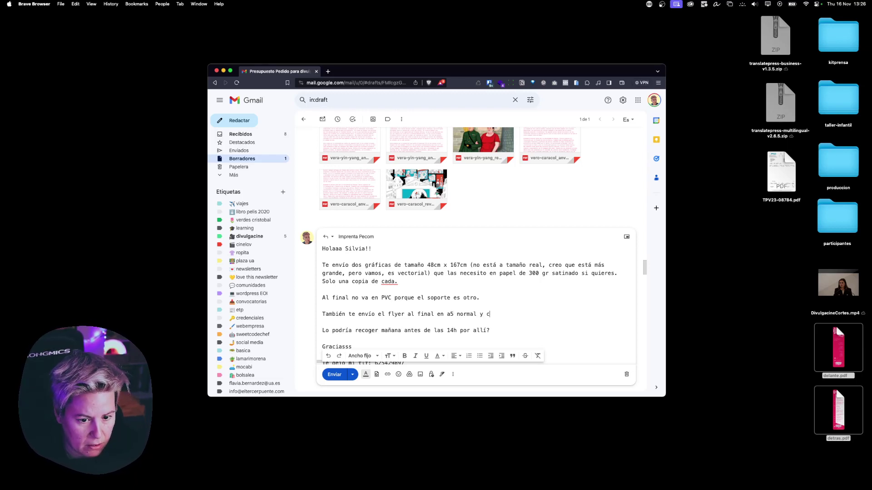
{"action": "type", "text": "corriente, si q"}
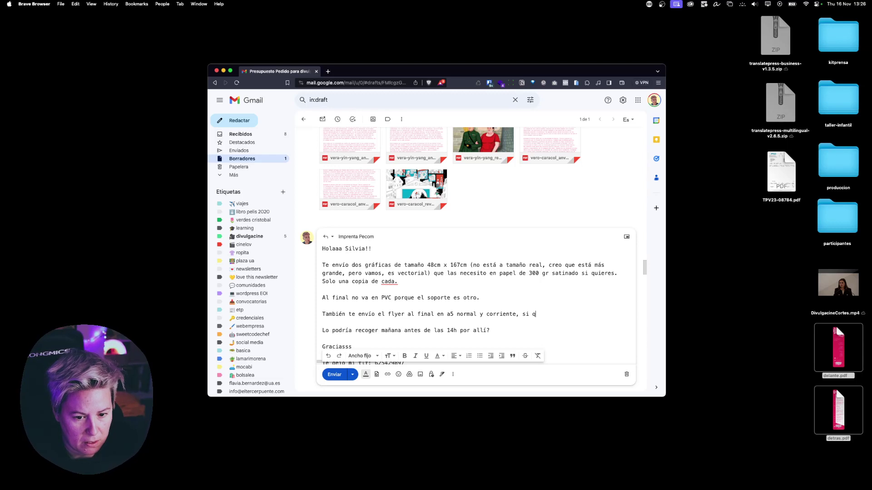
{"action": "type", "text": "uieres a 250 -"}
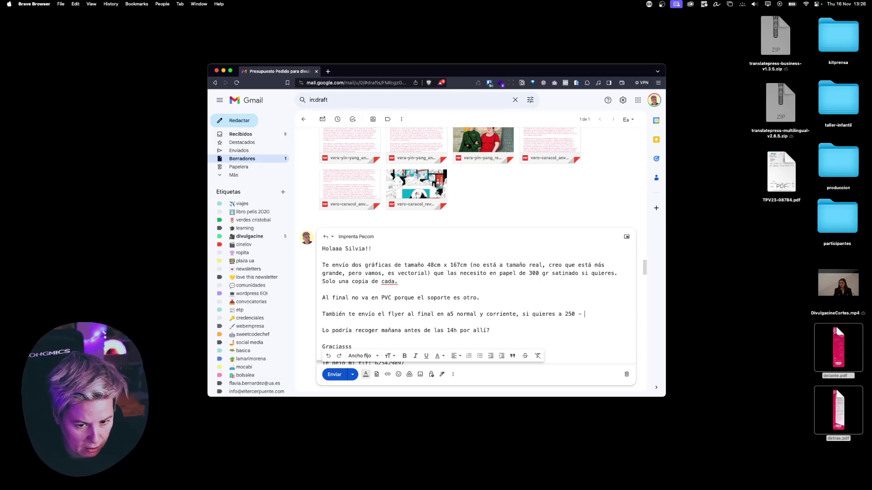
{"action": "type", "text": " 300 gr"}
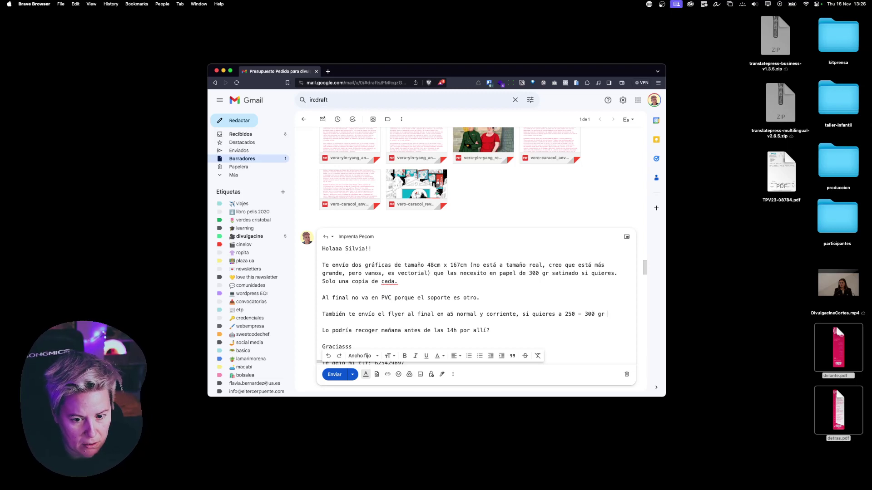
{"action": "type", "text": " satinado"}
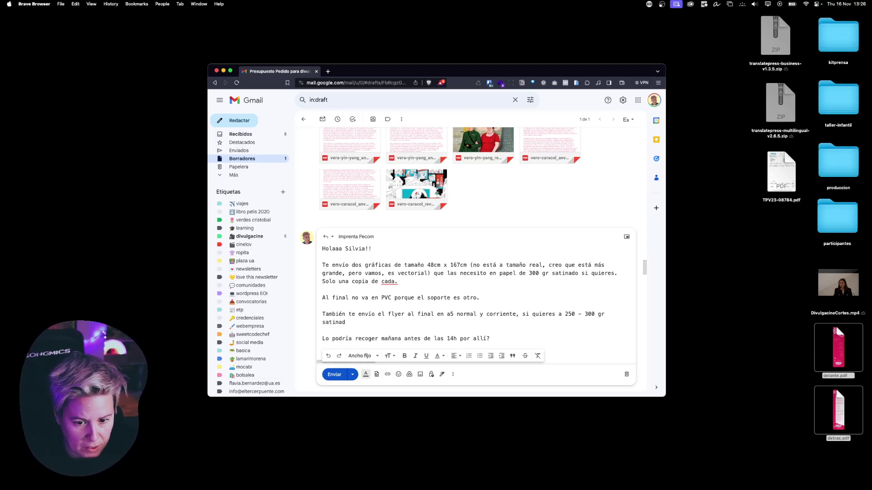
Replace the '250 - 300 gr satinado' flyer paper with '90-120 gr, si tienes papel reciclado'
{"action": "key", "text": "BackSpace"}
{"action": "key", "text": "BackSpace"}
{"action": "key", "text": "BackSpace"}
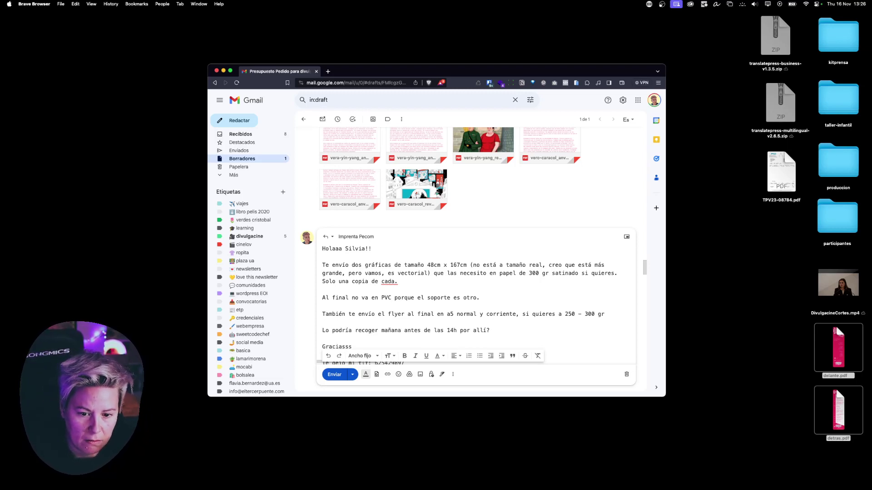
{"action": "type", "text": "en"}
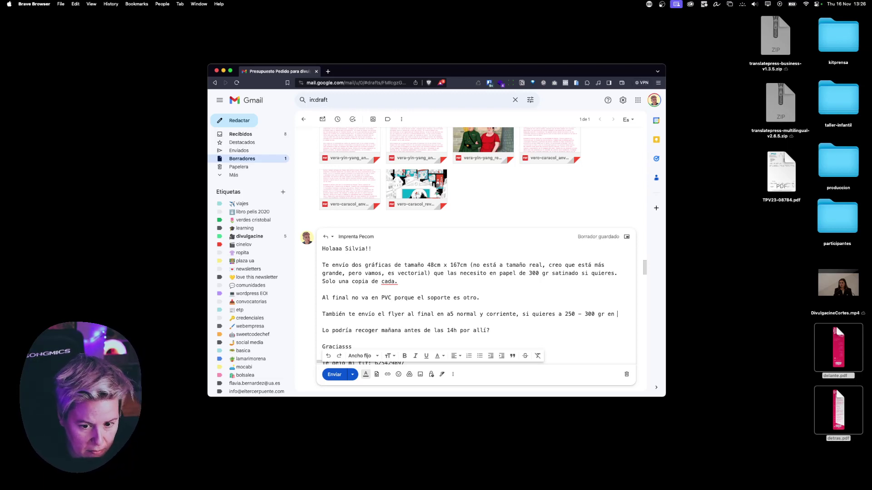
{"action": "key", "text": "BackSpace"}
{"action": "key", "text": "BackSpace"}
{"action": "key", "text": "BackSpace"}
{"action": "key", "text": "BackSpace"}
{"action": "key", "text": "BackSpace"}
{"action": "type", "text": "90-1"}
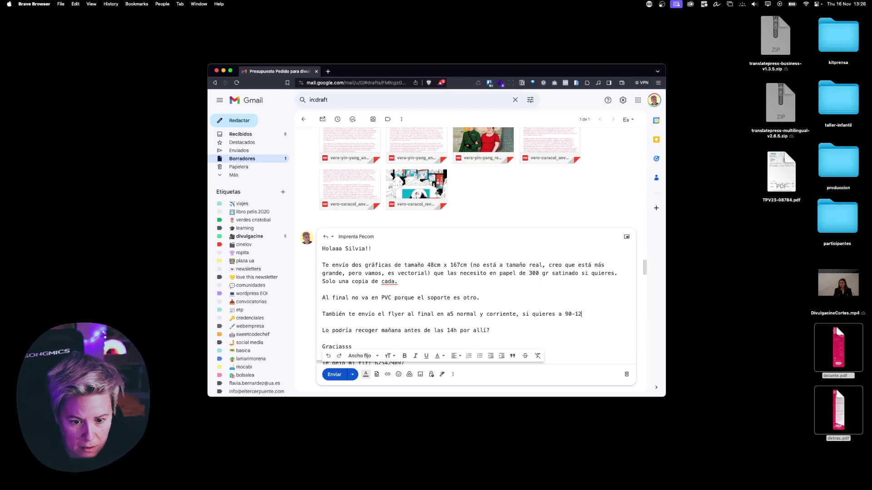
{"action": "type", "text": "gra"}
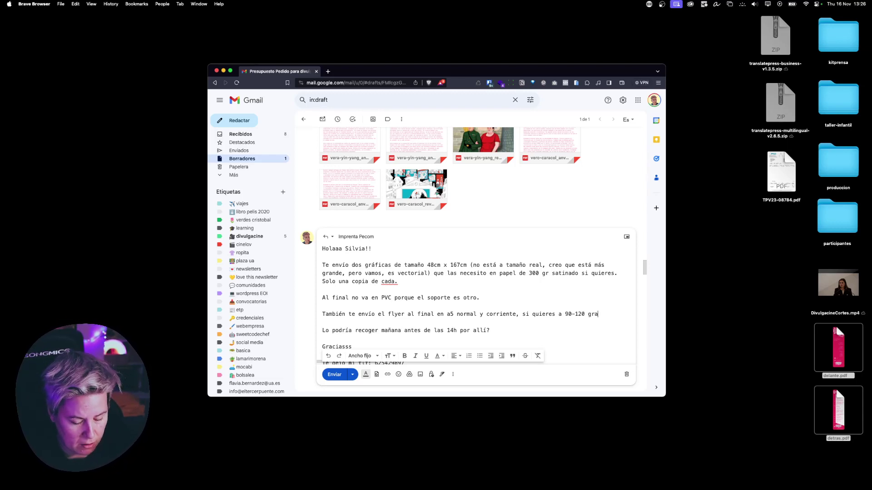
{"action": "key", "text": "BackSpace"}
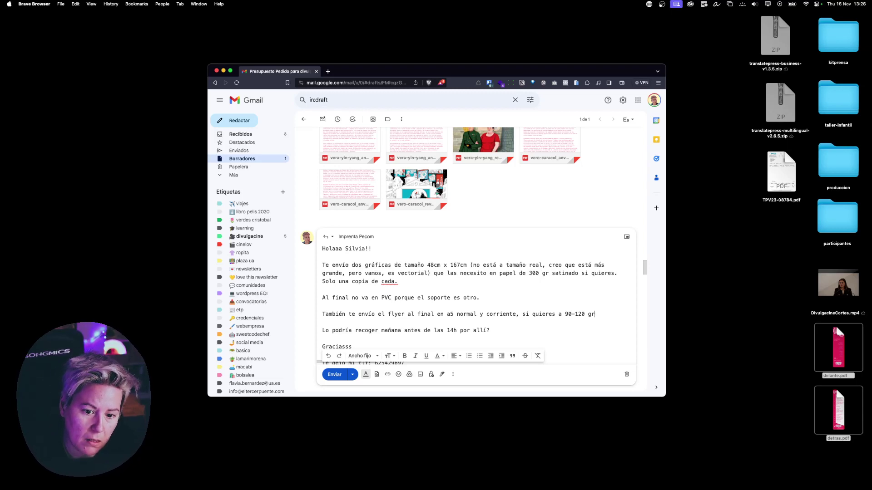
{"action": "type", "text": "i"}
{"action": "key", "text": "BackSpace"}
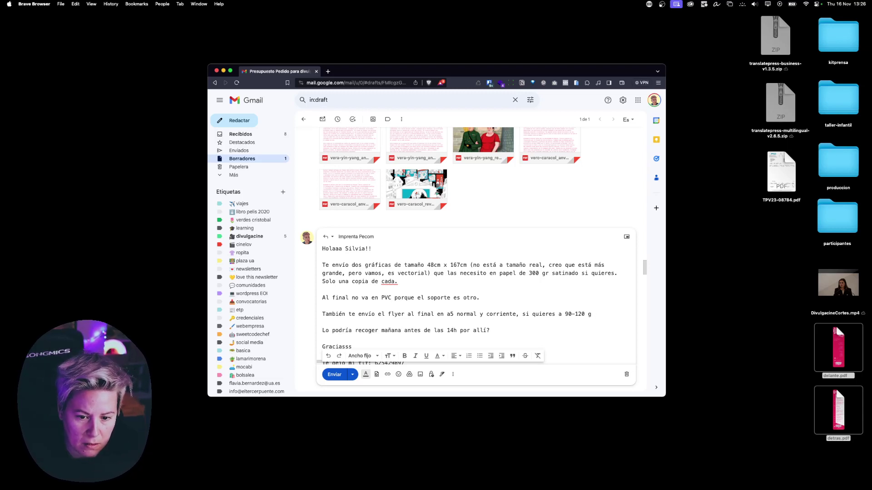
{"action": "type", "text": "r, si tienes p"}
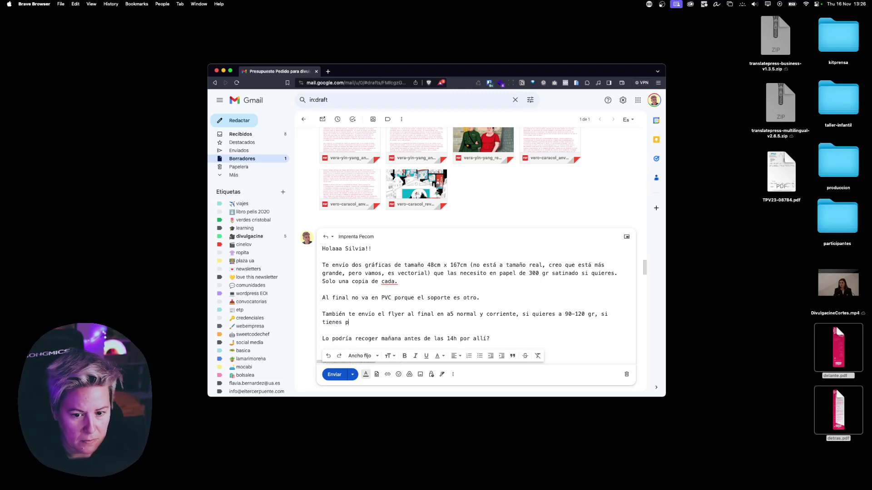
{"action": "type", "text": "apel reciclado"}
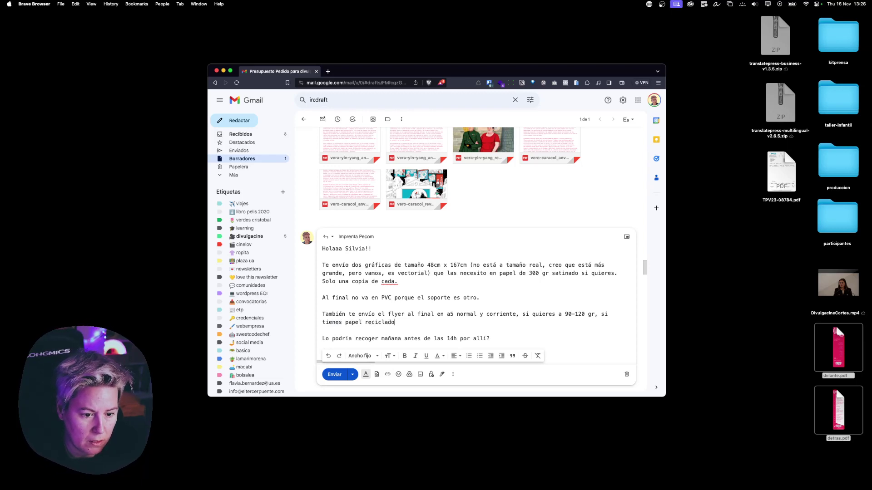
{"action": "type", "text": " menj"}
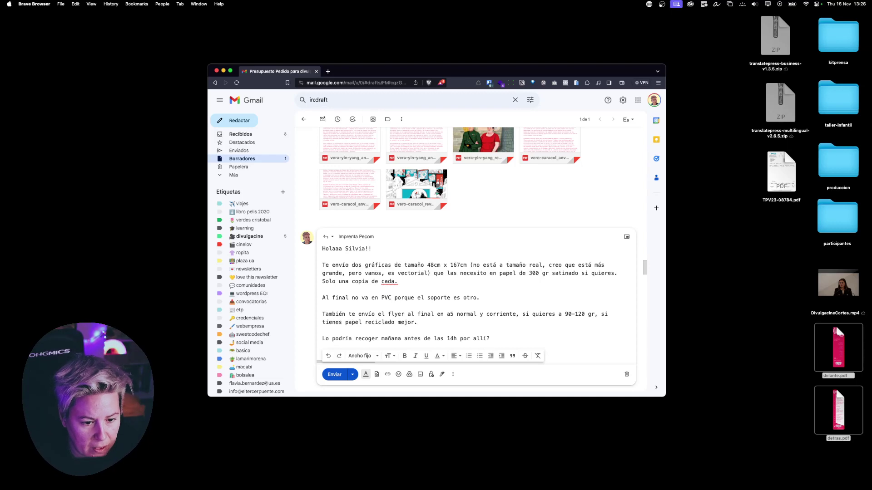
Add '/ecológico' after reciclado, ending with 'mejor.', and start a new line 'Hazme 200'
{"action": "left_click", "coordinate": [395, 322]}
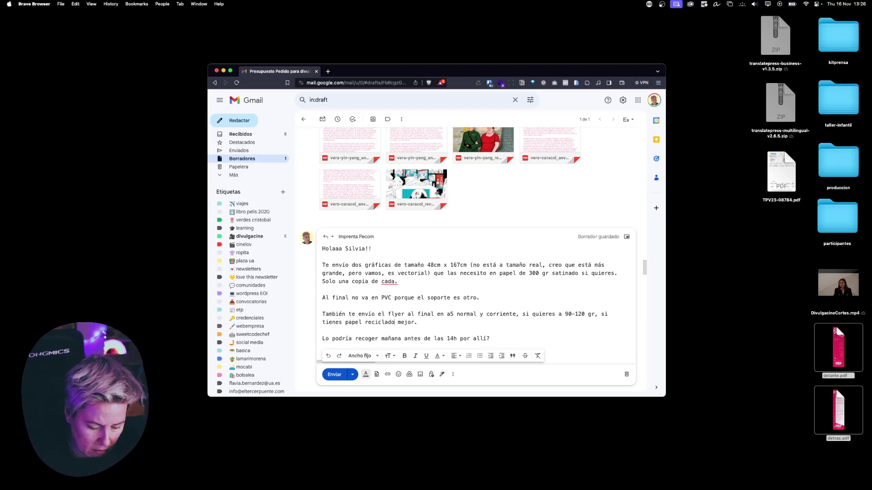
{"action": "type", "text": "/ecolófi"}
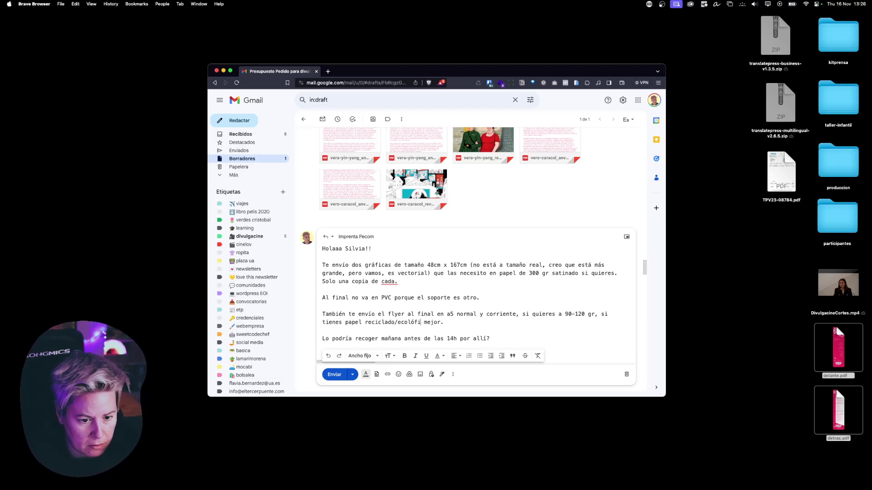
{"action": "key", "text": "BackSpace"}
{"action": "key", "text": "BackSpace"}
{"action": "type", "text": "gico,"}
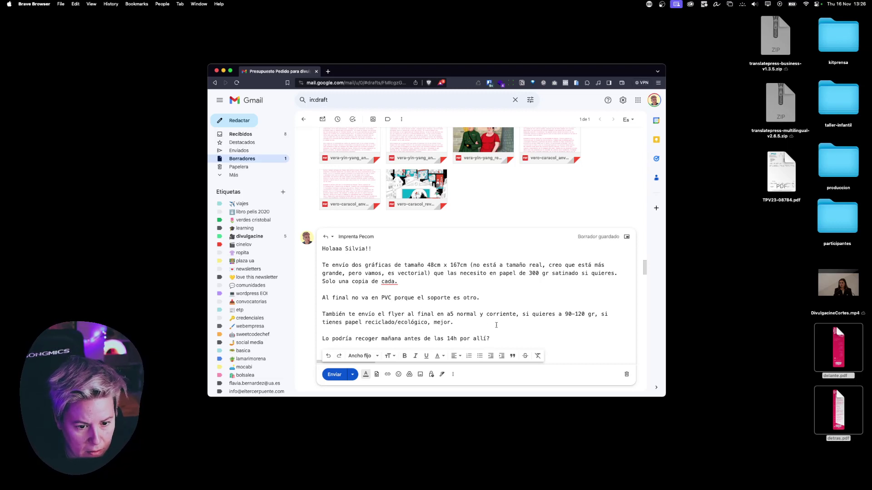
{"action": "key", "text": "Return"}
{"action": "key", "text": "Return"}
{"action": "type", "text": "me 200 po"}
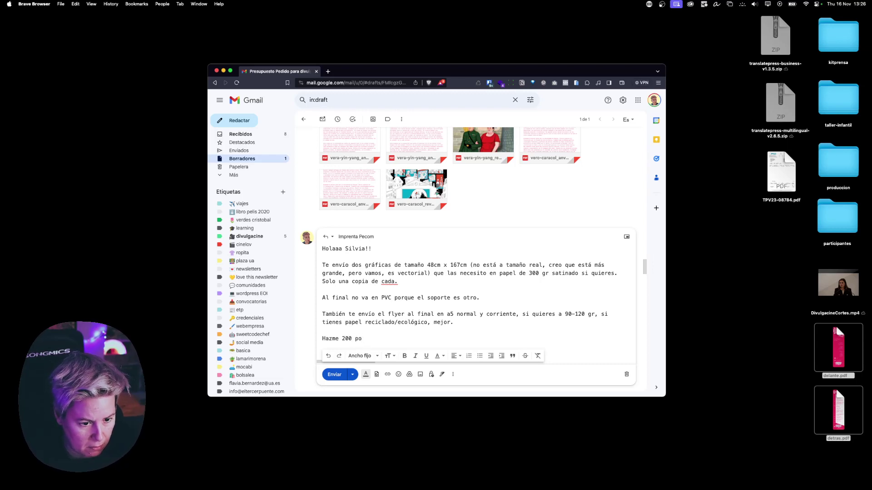
Complete the order line: 'Hazme 200 que tampoco podemos repartir, es simplemente para que haya allí.'
{"action": "key", "text": "BackSpace"}
{"action": "key", "text": "BackSpace"}
{"action": "type", "text": "que tampoco"}
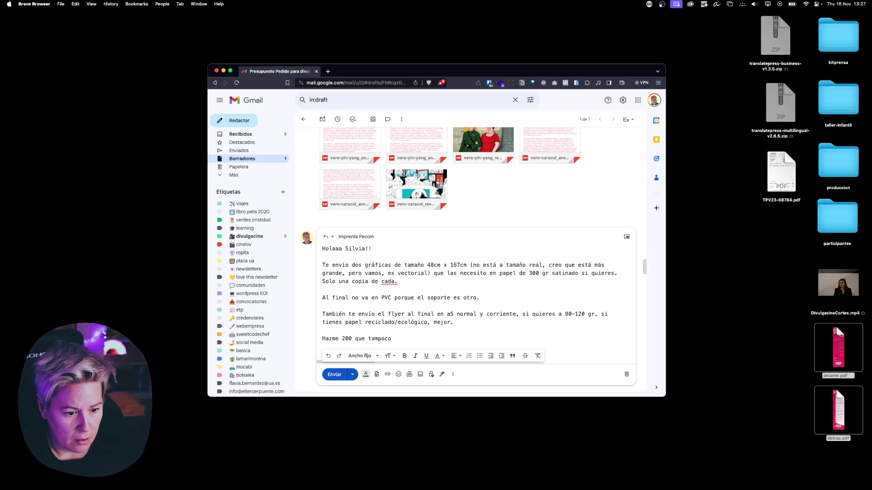
{"action": "type", "text": "podemos repartir, es simplemente p"}
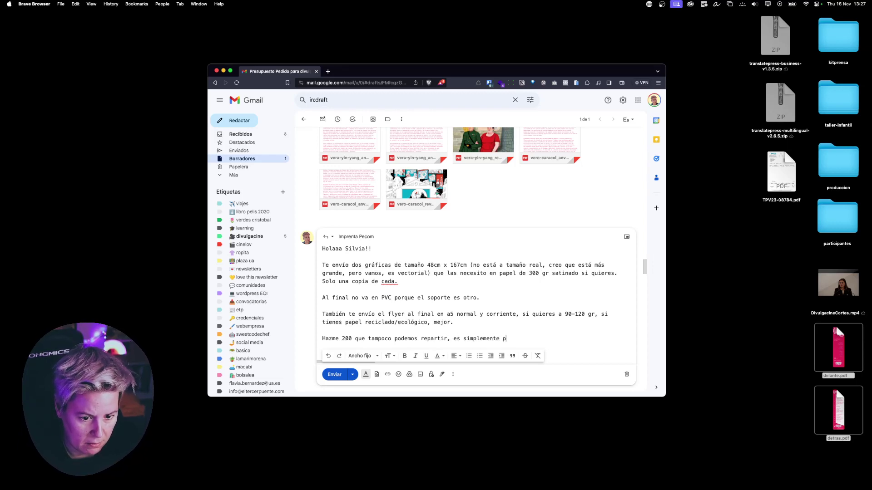
{"action": "type", "text": "que haya a"}
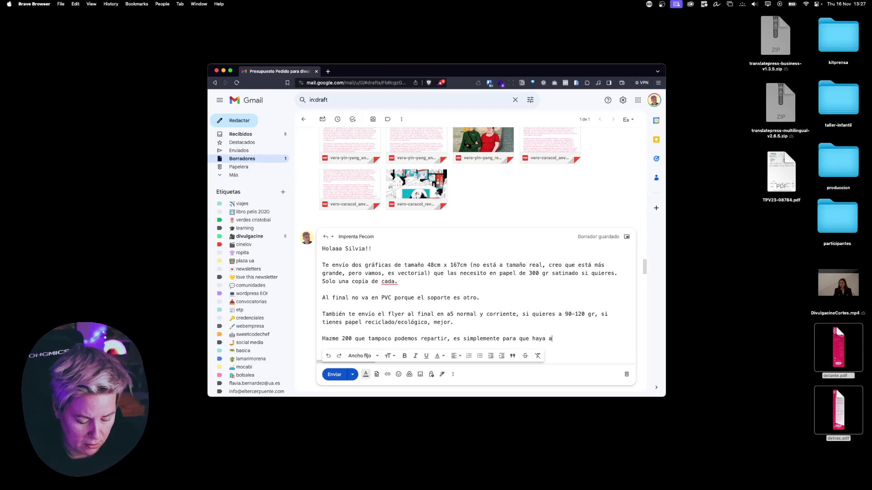
{"action": "type", "text": "í."}
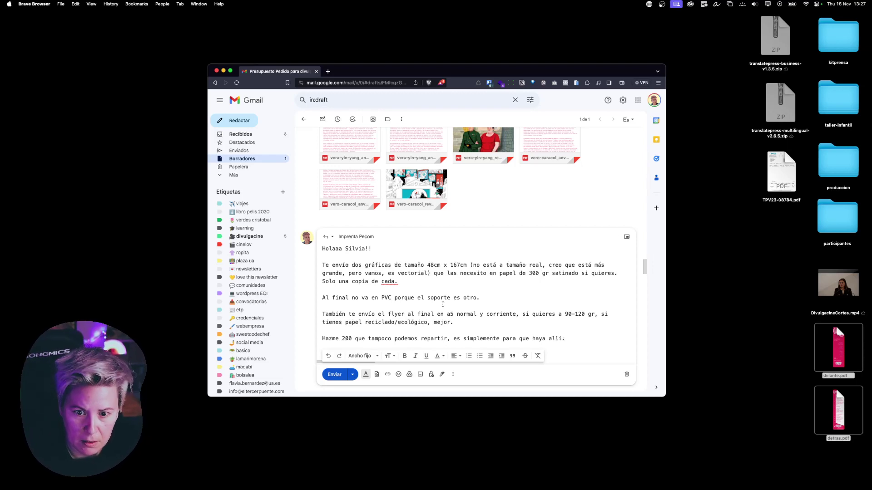
{"action": "scroll", "coordinate": [443, 305], "scroll_direction": "down", "scroll_amount": 5}
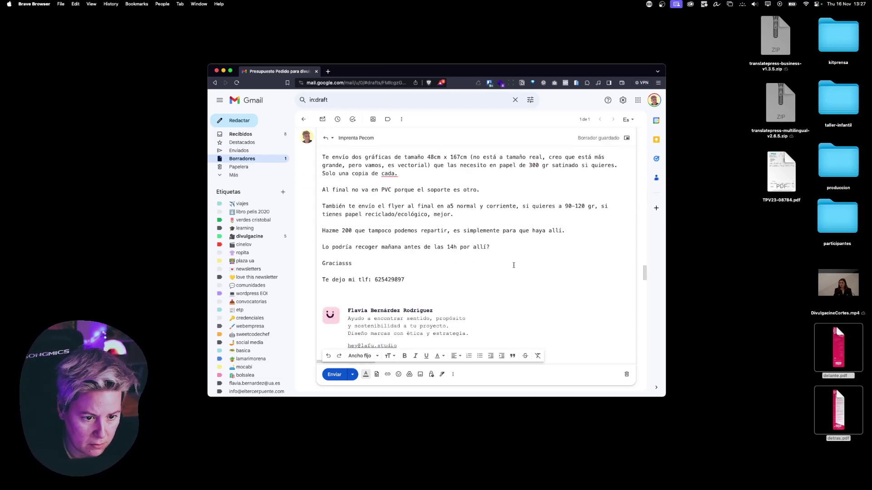
Return to Figma, open the postales page and select the first postcard frame
{"action": "key", "text": "super+Tab"}
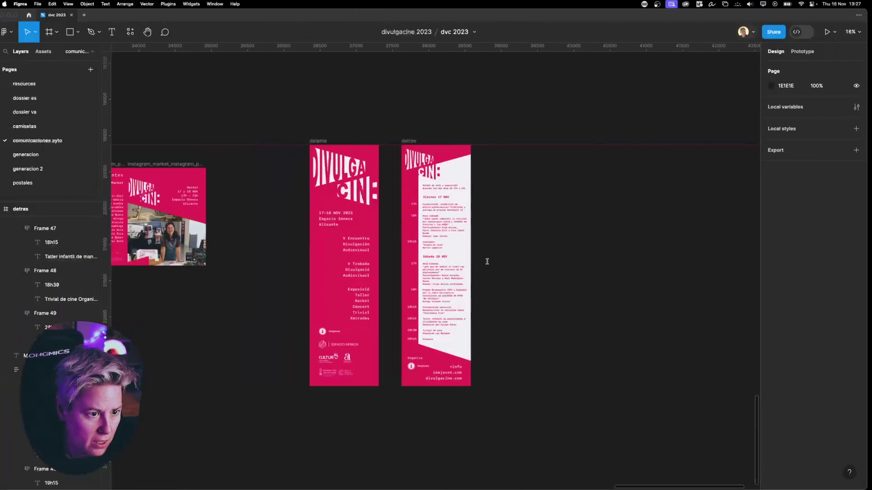
{"action": "scroll", "coordinate": [598, 221], "scroll_direction": "right", "scroll_amount": 3}
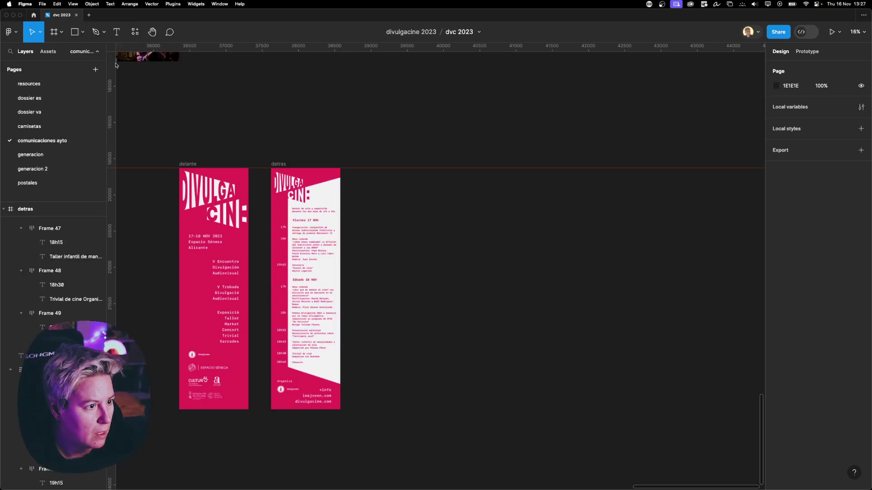
{"action": "scroll", "coordinate": [292, 217], "scroll_direction": "down", "scroll_amount": 5}
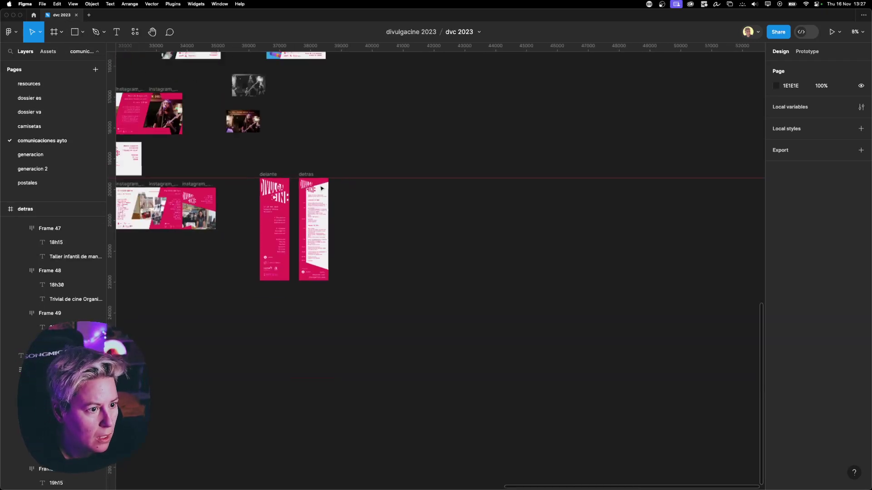
{"action": "left_click", "coordinate": [27, 183]}
{"action": "left_click", "coordinate": [403, 169]}
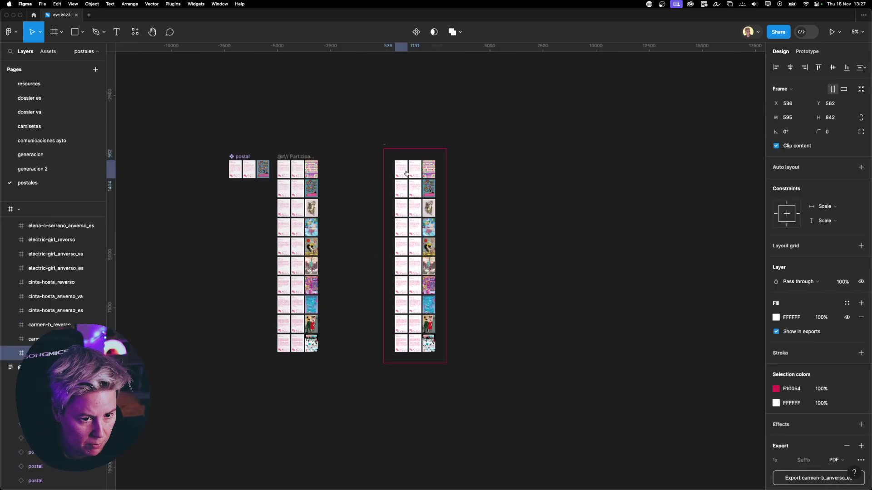
{"action": "scroll", "coordinate": [410, 170], "scroll_direction": "up", "scroll_amount": 2}
{"action": "scroll", "coordinate": [410, 170], "scroll_direction": "up", "scroll_amount": 1}
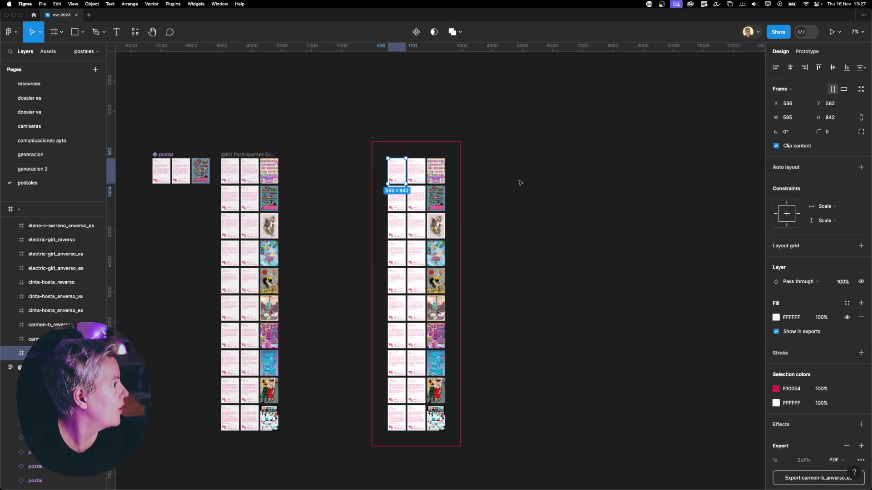
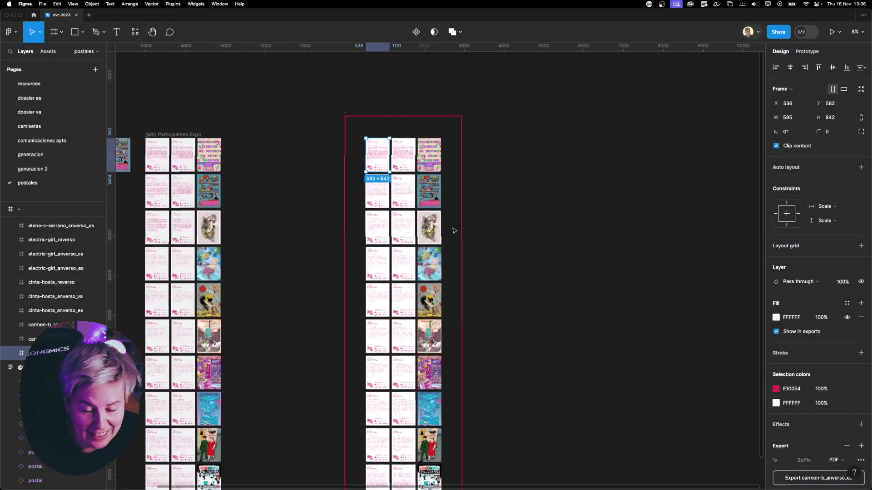
Paste the copied Spanish postcard frame onto the comunicaciones ayto page
{"action": "scroll", "coordinate": [454, 227], "scroll_direction": "up", "scroll_amount": 10}
{"action": "scroll", "coordinate": [541, 175], "scroll_direction": "left", "scroll_amount": 3}
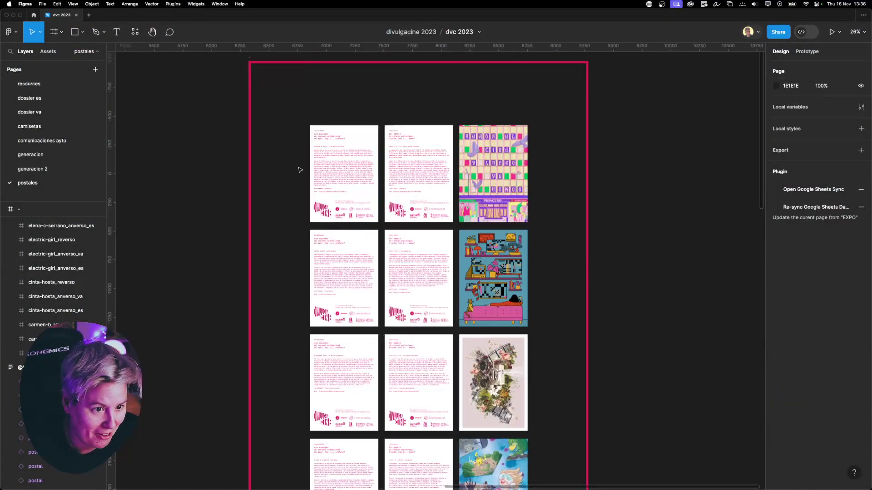
{"action": "scroll", "coordinate": [329, 168], "scroll_direction": "up", "scroll_amount": 10}
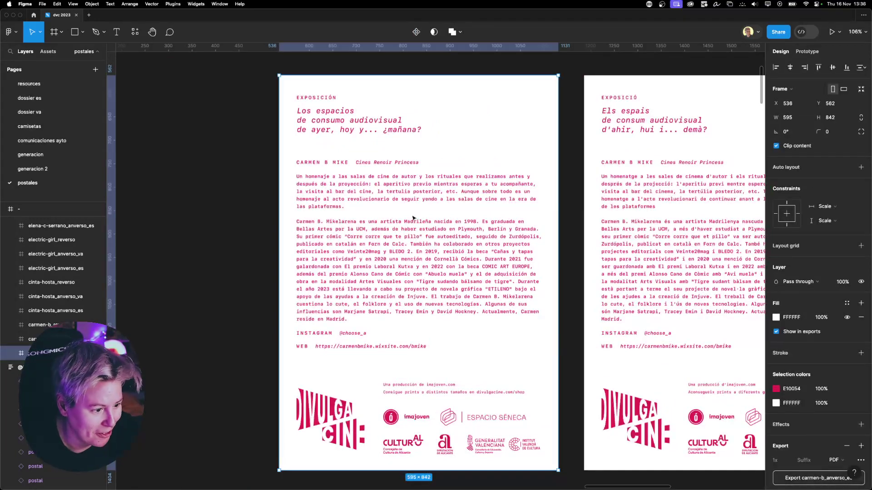
{"action": "scroll", "coordinate": [349, 221], "scroll_direction": "down", "scroll_amount": 5}
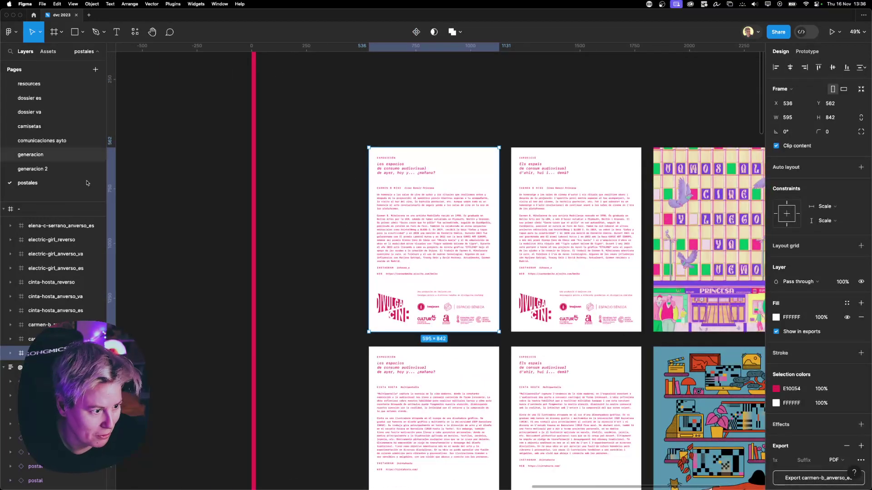
{"action": "left_click", "coordinate": [46, 169]}
{"action": "left_click", "coordinate": [57, 142]}
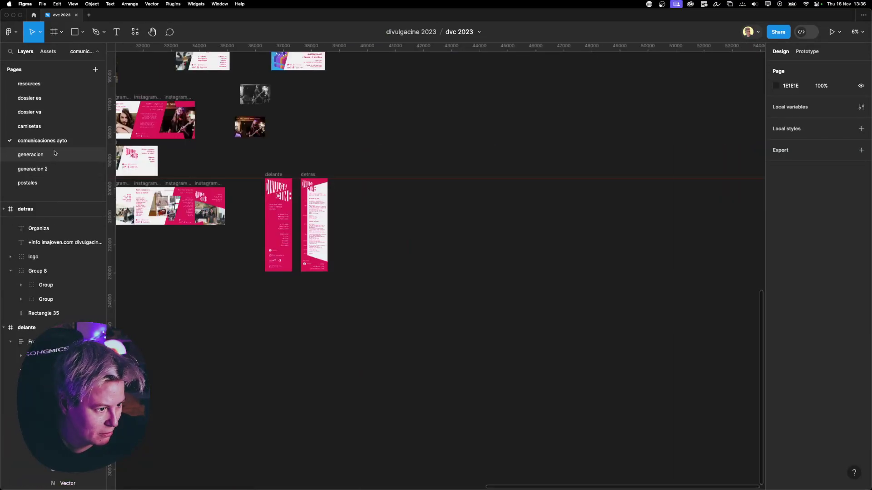
{"action": "scroll", "coordinate": [345, 200], "scroll_direction": "up", "scroll_amount": 3}
{"action": "scroll", "coordinate": [349, 207], "scroll_direction": "up", "scroll_amount": 1}
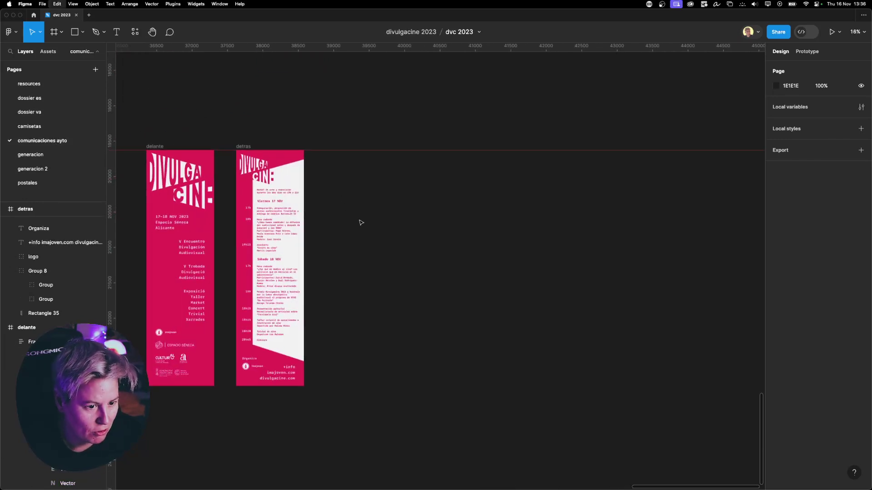
{"action": "key", "text": "super+v"}
Move the pasted frame beside the detras poster and relabel its heading PROGRAMA in capitals
{"action": "left_click_drag", "start_coordinate": [431, 233], "coordinate": [326, 148]}
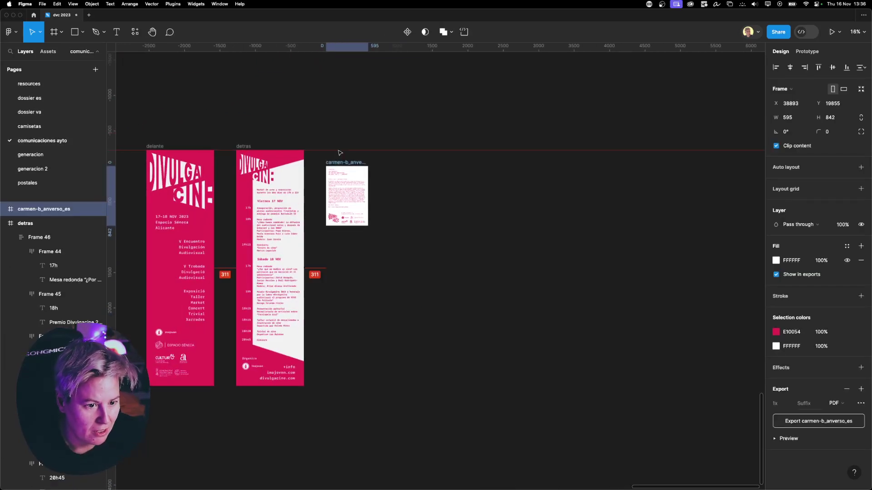
{"action": "scroll", "coordinate": [282, 168], "scroll_direction": "up", "scroll_amount": 5}
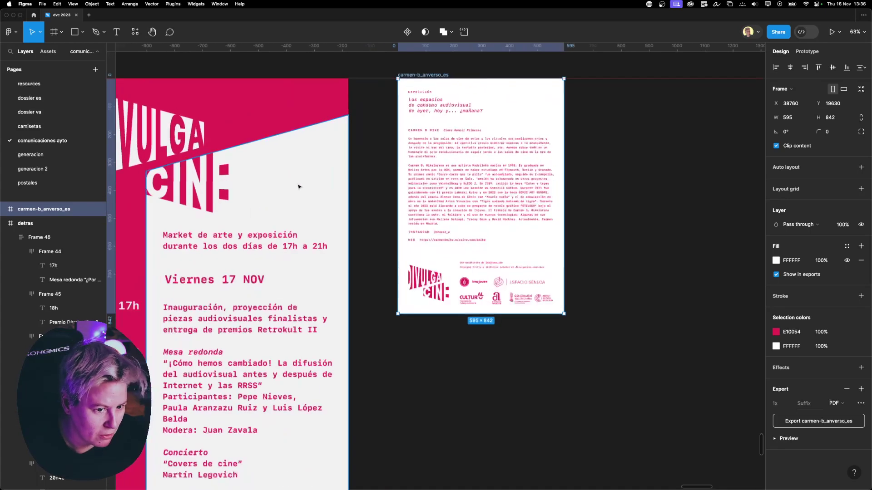
{"action": "left_click", "coordinate": [422, 93]}
{"action": "type", "text": "Programa"}
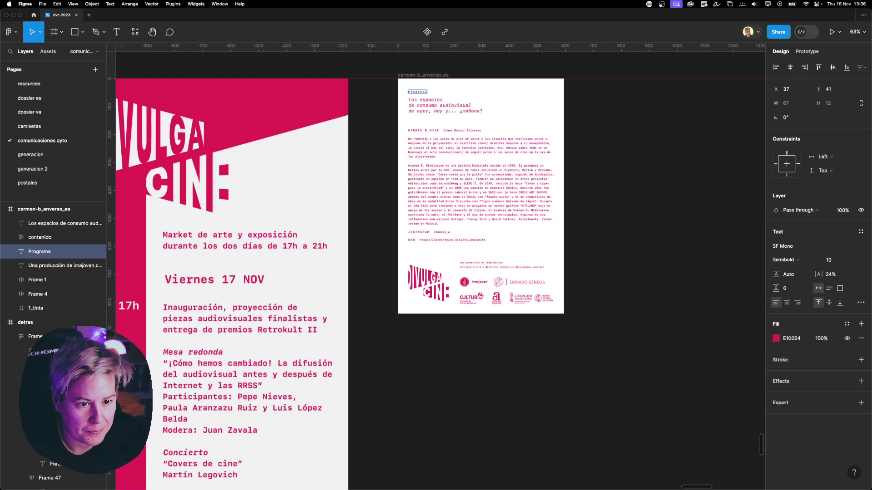
{"action": "key", "text": "super+z"}
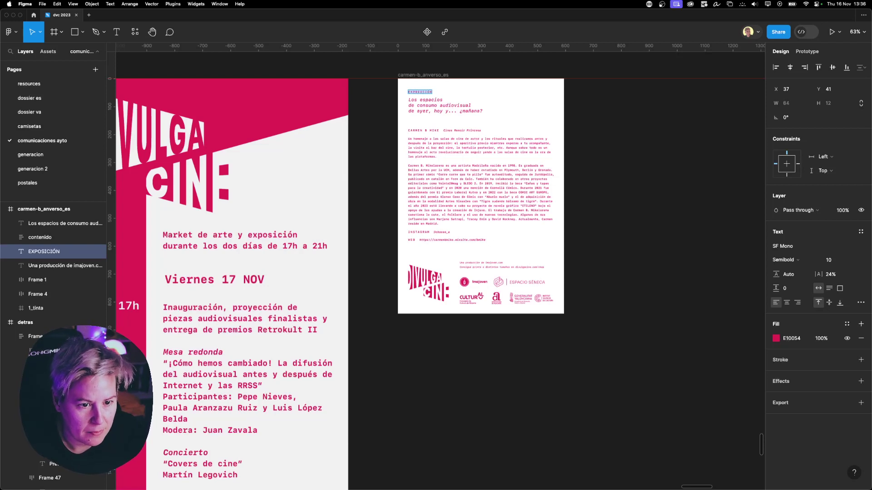
{"action": "key", "text": "Caps_Lock"}
{"action": "type", "text": "PROGRAMA"}
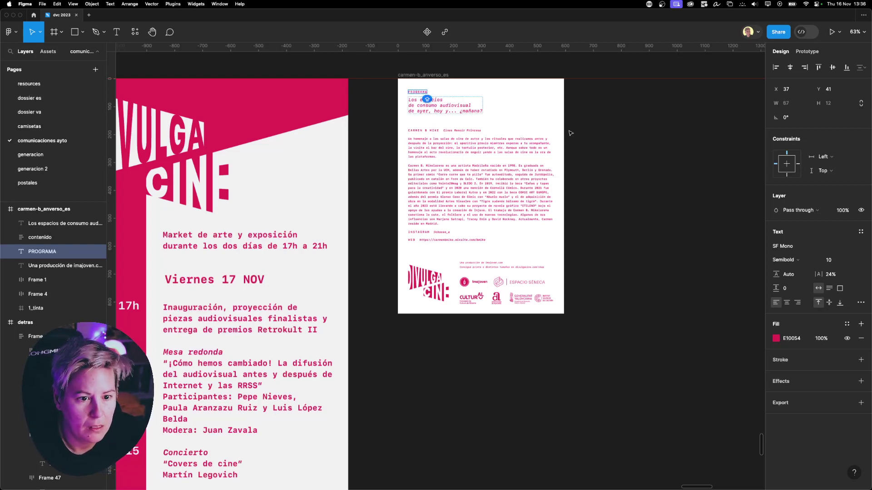
Delete the Los espacios title and the contenido body text, leaving the footer
{"action": "left_click", "coordinate": [432, 104]}
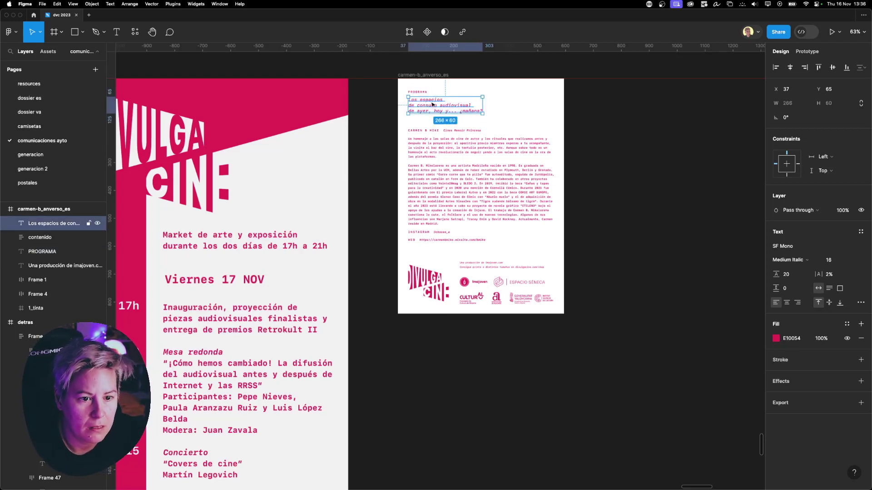
{"action": "key", "text": "BackSpace"}
{"action": "left_click", "coordinate": [552, 181]}
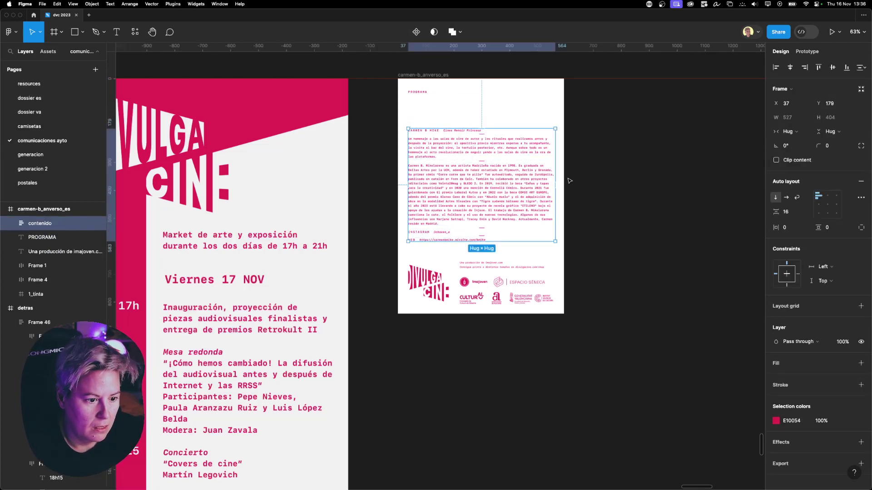
{"action": "key", "text": "BackSpace"}
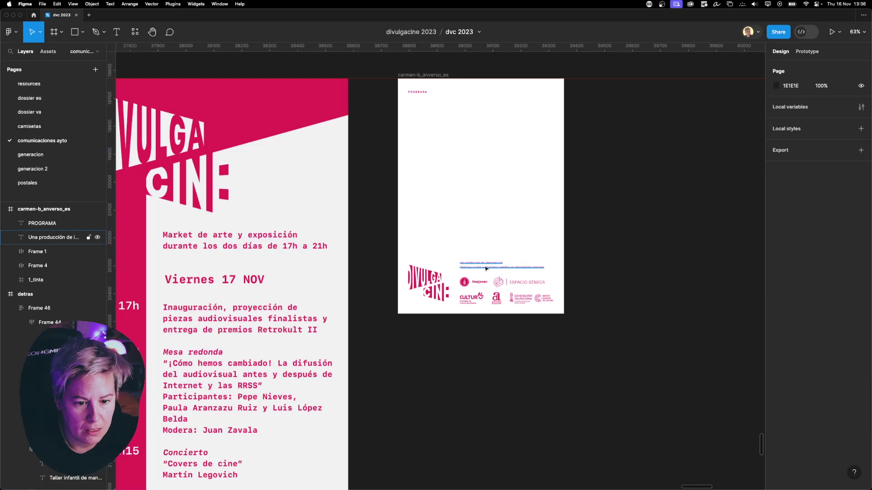
Delete the second line of the footer credit text
{"action": "scroll", "coordinate": [526, 278], "scroll_direction": "up", "scroll_amount": 1}
{"action": "scroll", "coordinate": [527, 278], "scroll_direction": "up", "scroll_amount": 5}
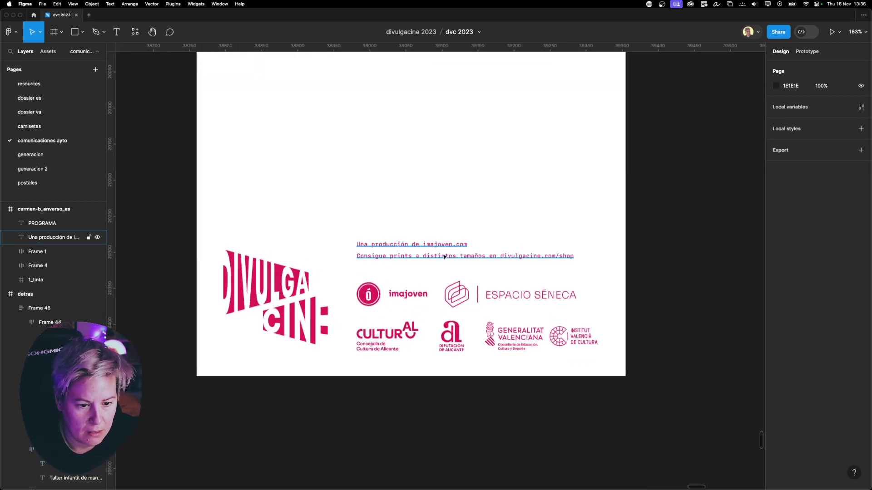
{"action": "double_click", "coordinate": [445, 257]}
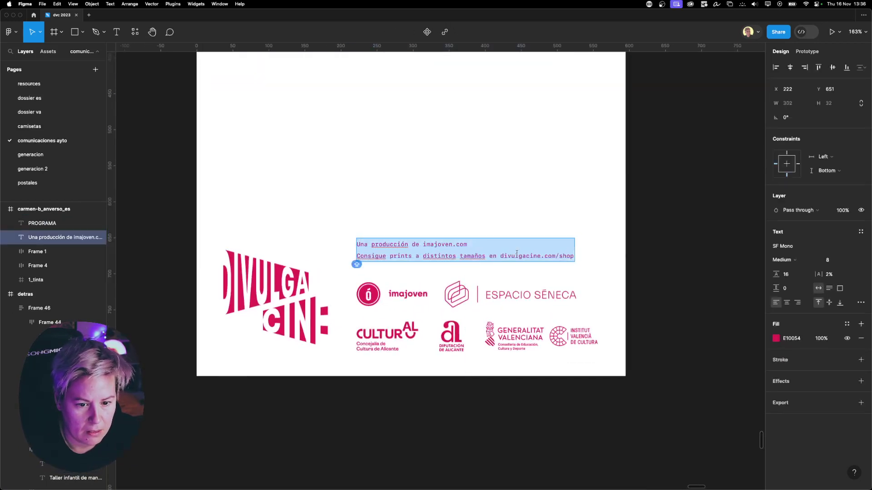
{"action": "triple_click", "coordinate": [540, 257]}
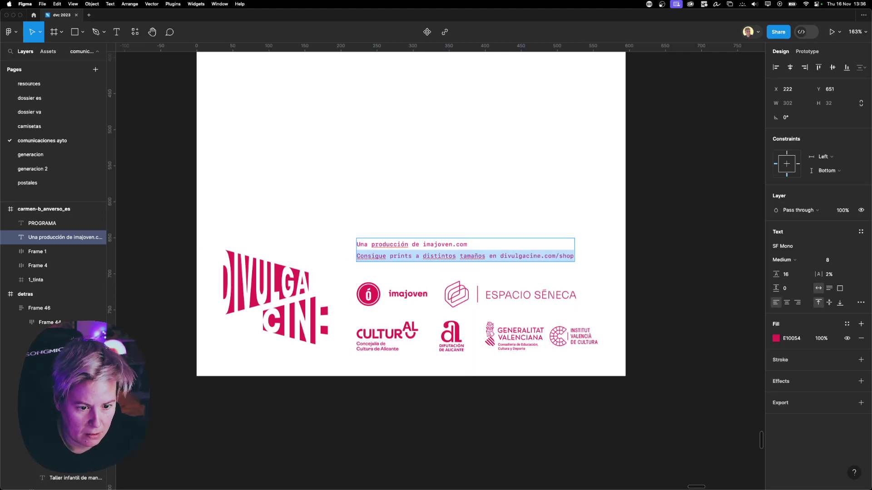
{"action": "key", "text": "BackSpace"}
{"action": "key", "text": "BackSpace"}
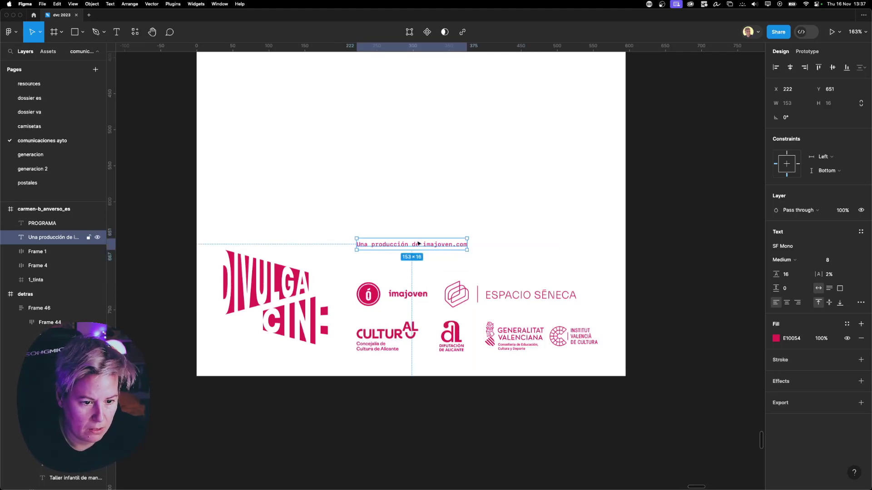
{"action": "key", "text": "Escape"}
Delete the PROGRAMA label and move the DIVULGA CINE logo to the page top
{"action": "scroll", "coordinate": [419, 244], "scroll_direction": "down", "scroll_amount": 10}
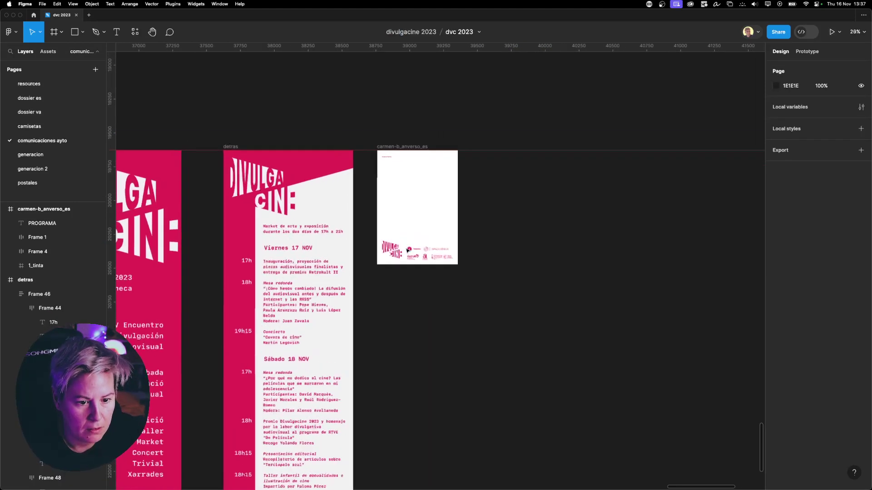
{"action": "left_click", "coordinate": [386, 141]}
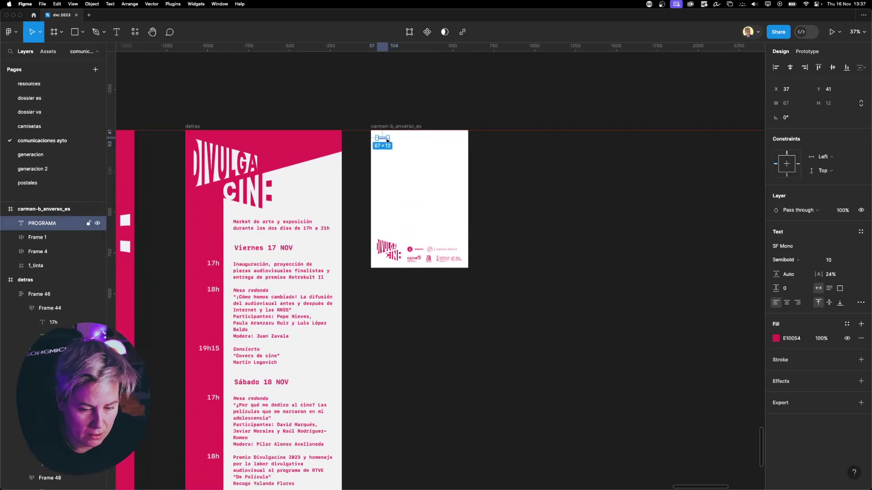
{"action": "key", "text": "Delete"}
{"action": "left_click", "coordinate": [388, 247]}
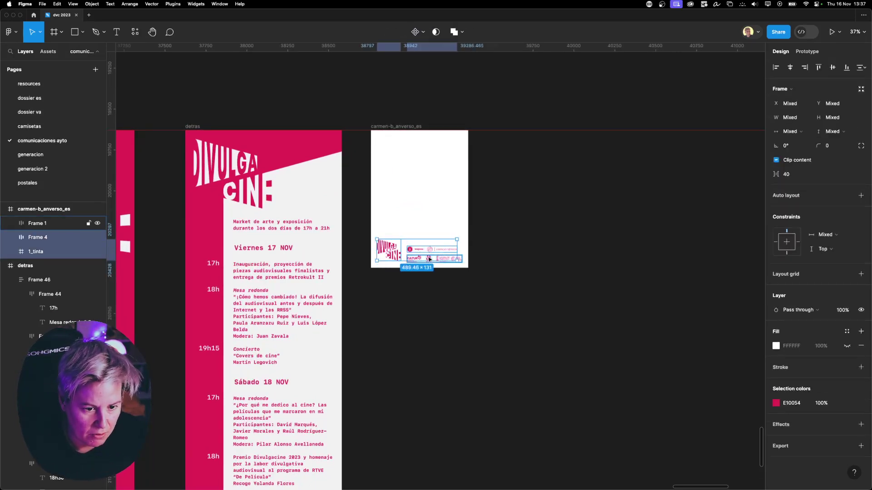
{"action": "left_click_drag", "start_coordinate": [394, 250], "coordinate": [393, 146]}
{"action": "left_click", "coordinate": [582, 211]}
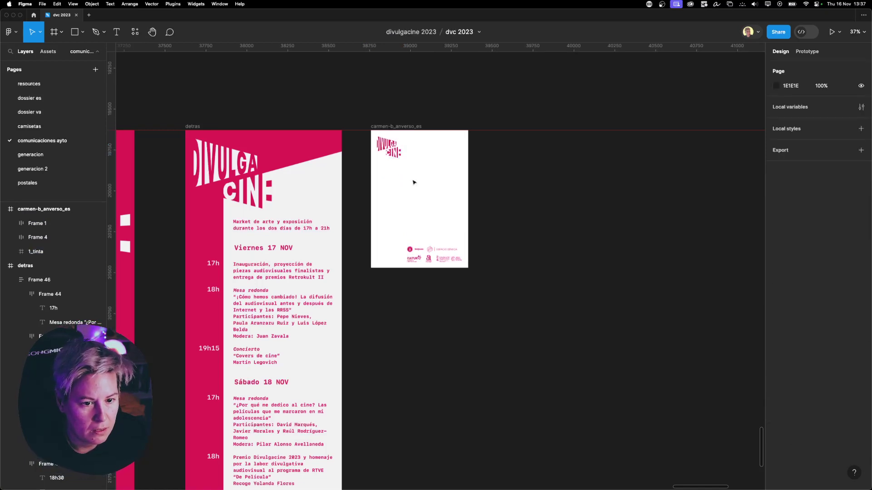
Undo the logo move and paste the PROGRAMA label back
{"action": "scroll", "coordinate": [396, 171], "scroll_direction": "up", "scroll_amount": 1}
{"action": "key", "text": "super+z"}
{"action": "key", "text": "super+z"}
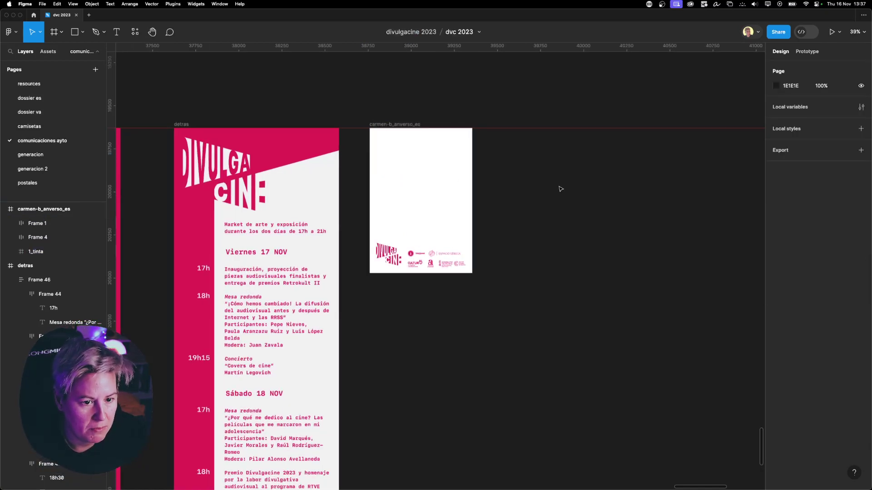
{"action": "scroll", "coordinate": [450, 237], "scroll_direction": "up", "scroll_amount": 3}
{"action": "scroll", "coordinate": [454, 272], "scroll_direction": "left", "scroll_amount": 2}
{"action": "left_click_drag", "start_coordinate": [459, 292], "coordinate": [500, 358]}
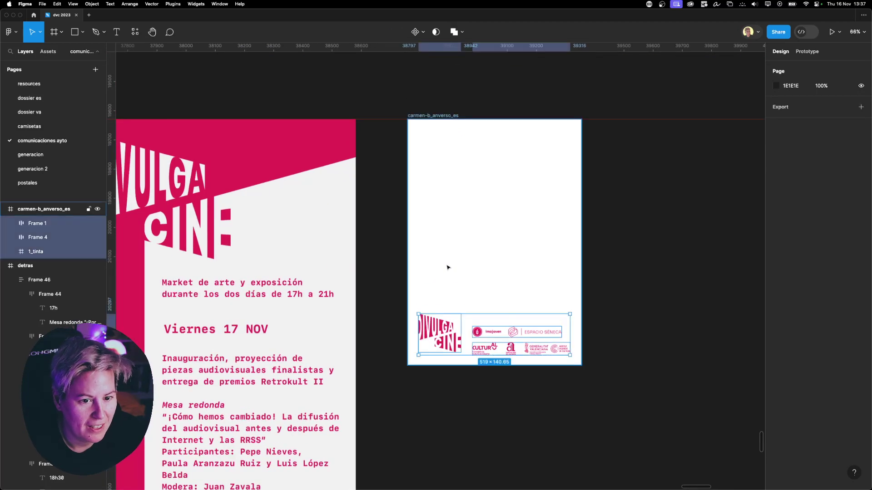
{"action": "left_click", "coordinate": [504, 260]}
{"action": "key", "text": "super+v"}
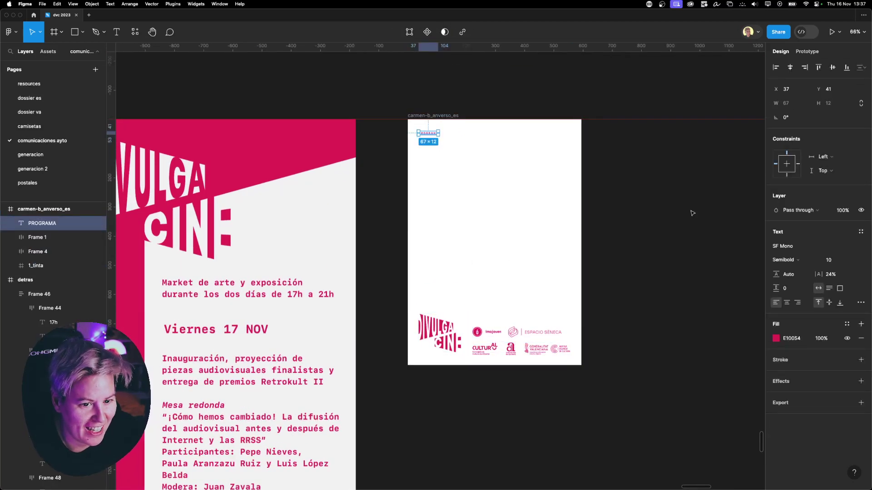
{"action": "left_click", "coordinate": [453, 198]}
Undo back to restore the footer line, contenido body text and Los espacios title
{"action": "key", "text": "super+z"}
{"action": "key", "text": "super+z"}
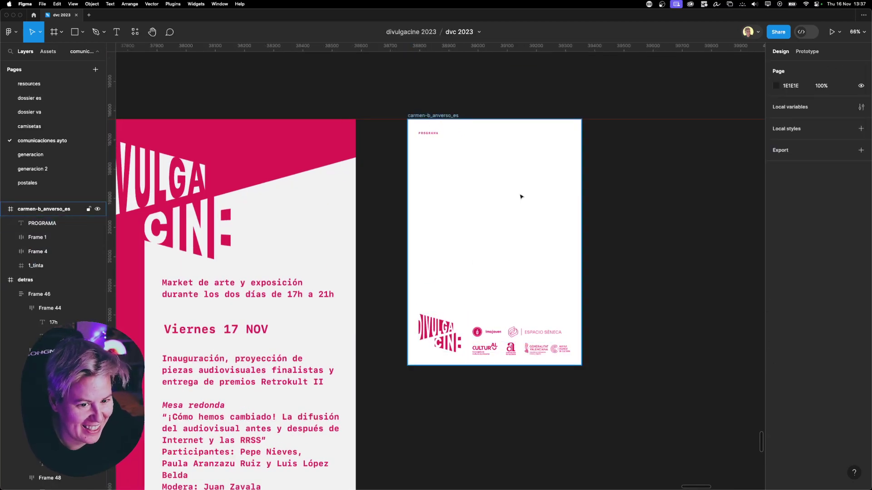
{"action": "key", "text": "super+z"}
{"action": "key", "text": "super+z"}
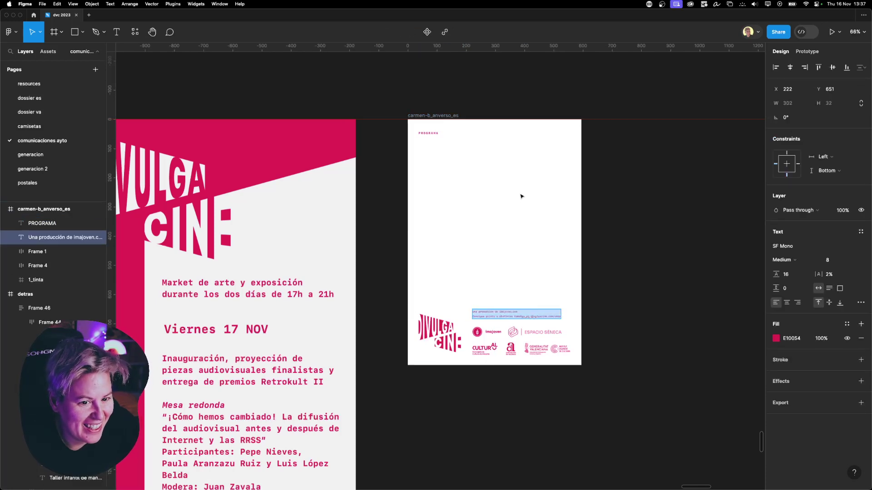
{"action": "key", "text": "super+z"}
{"action": "key", "text": "super+z"}
{"action": "key", "text": "super+z"}
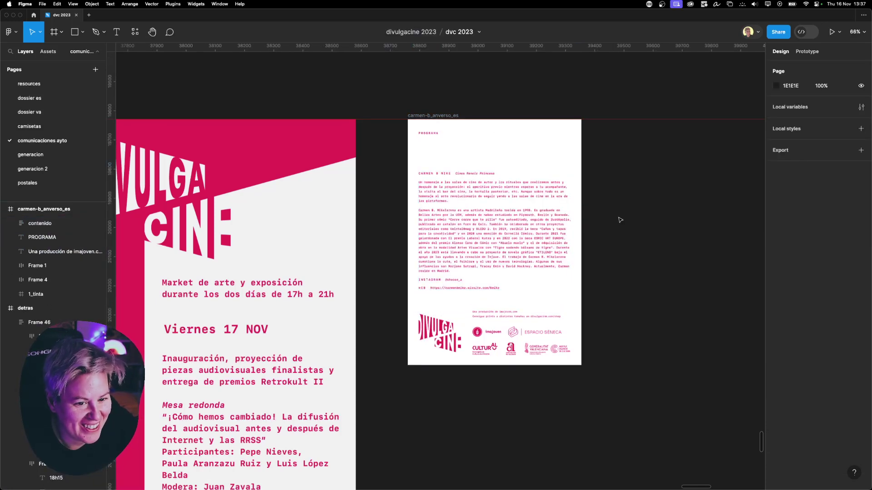
{"action": "key", "text": "super+z"}
{"action": "key", "text": "super+z"}
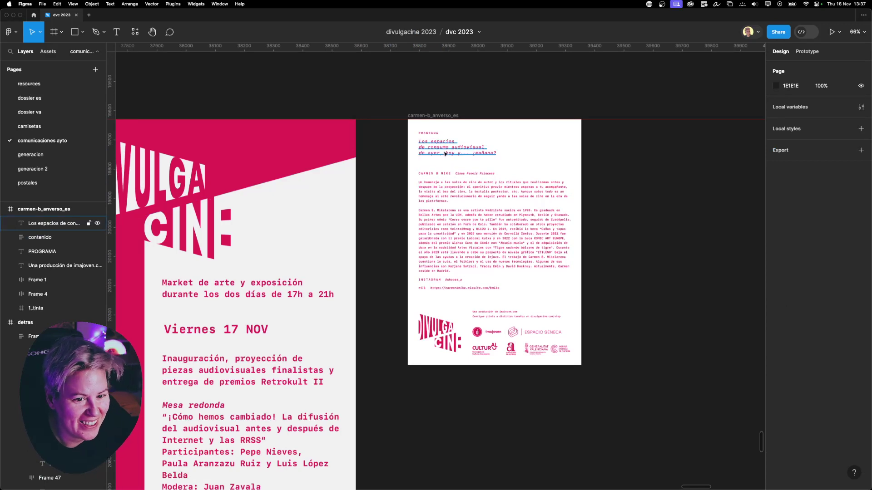
{"action": "key", "text": "super+z"}
{"action": "scroll", "coordinate": [499, 166], "scroll_direction": "up", "scroll_amount": 3}
{"action": "key", "text": "super+z"}
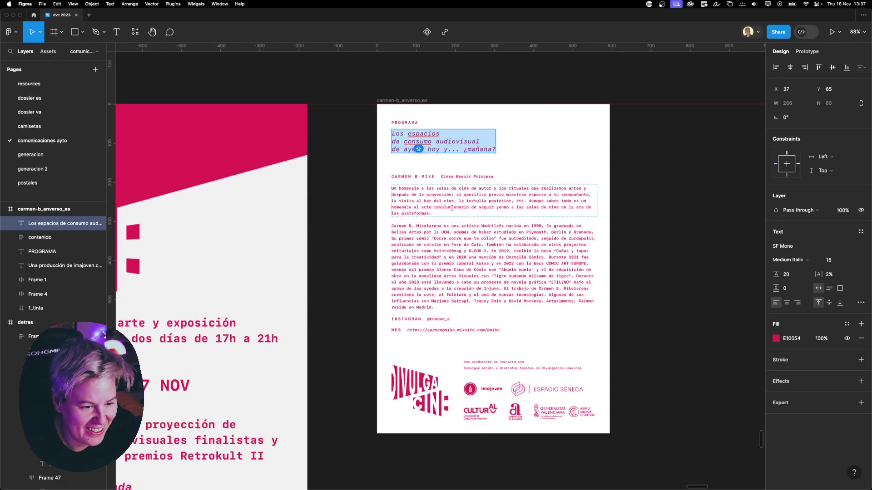
{"action": "key", "text": "super+shift+z"}
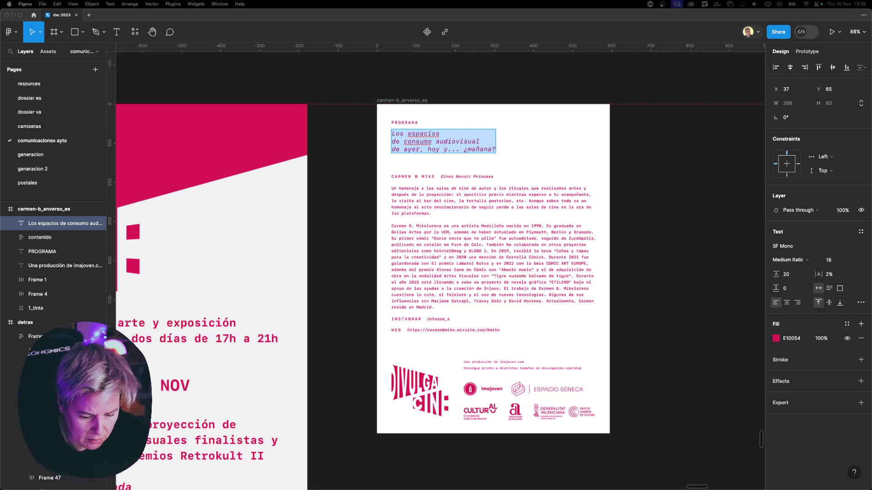
Replace the card's Los espacios title with the pasted question ¿Qué nos hizo 'click' para amar el cine?
{"action": "triple_click", "coordinate": [418, 135]}
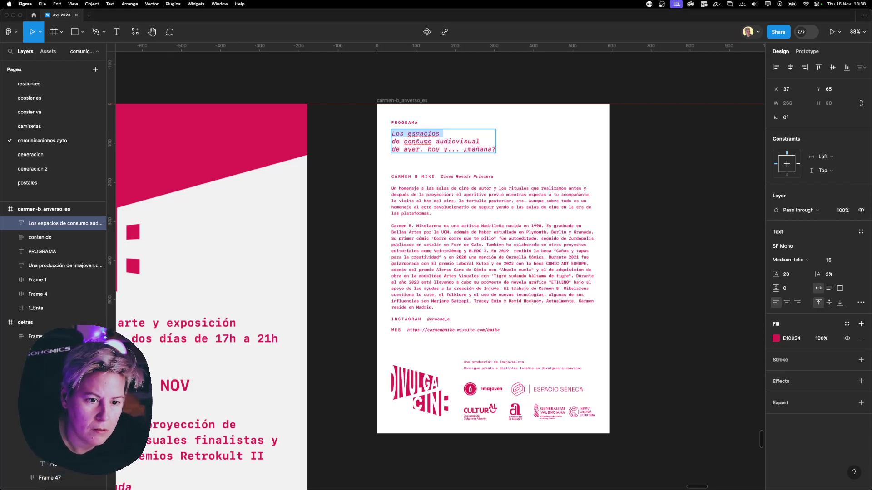
{"action": "key", "text": "super+a"}
{"action": "type", "text": "¿Qué nos hizo “click” para amar el cine?"}
{"action": "key", "text": "Escape"}
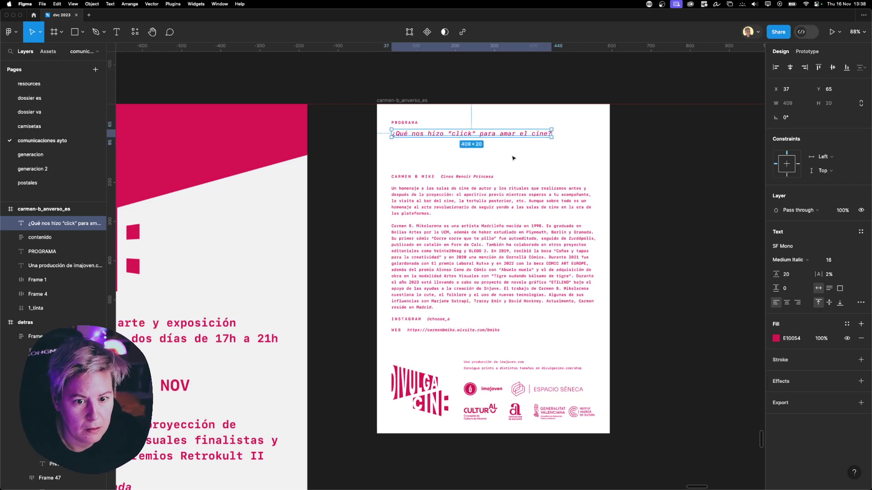
{"action": "key", "text": "Escape"}
Delete the biography text block from the carmen card
{"action": "left_click_drag", "start_coordinate": [490, 206], "coordinate": [425, 173]}
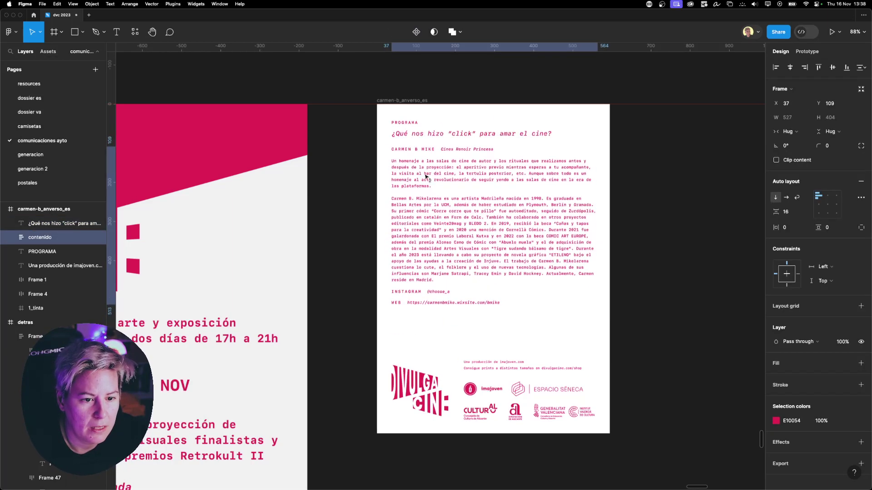
{"action": "scroll", "coordinate": [616, 263], "scroll_direction": "down", "scroll_amount": 5}
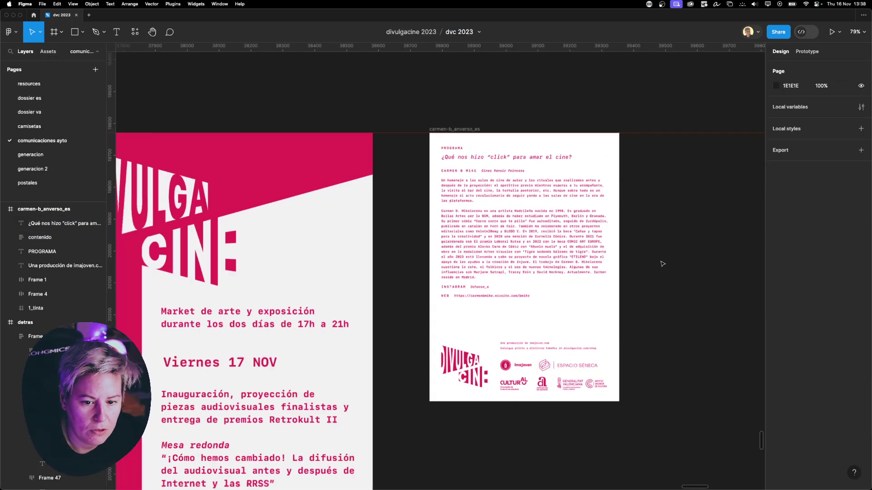
{"action": "scroll", "coordinate": [616, 262], "scroll_direction": "up", "scroll_amount": 2}
{"action": "scroll", "coordinate": [499, 265], "scroll_direction": "up", "scroll_amount": 3}
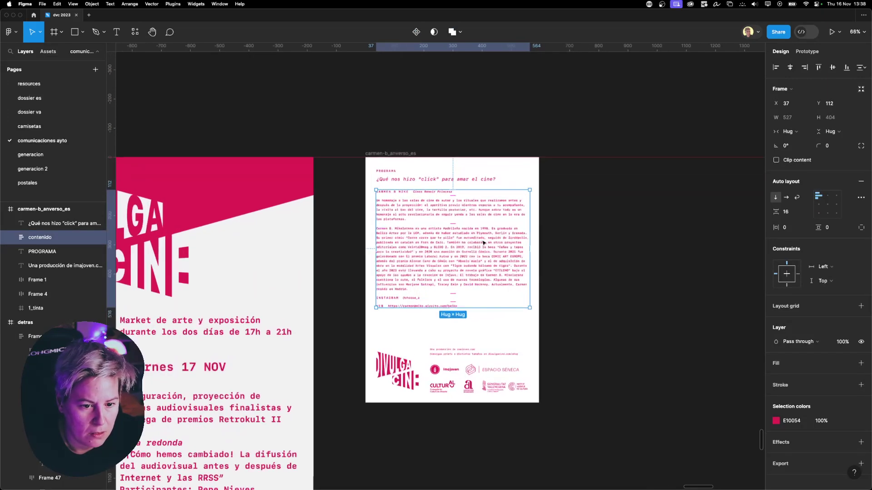
{"action": "key", "text": "Delete"}
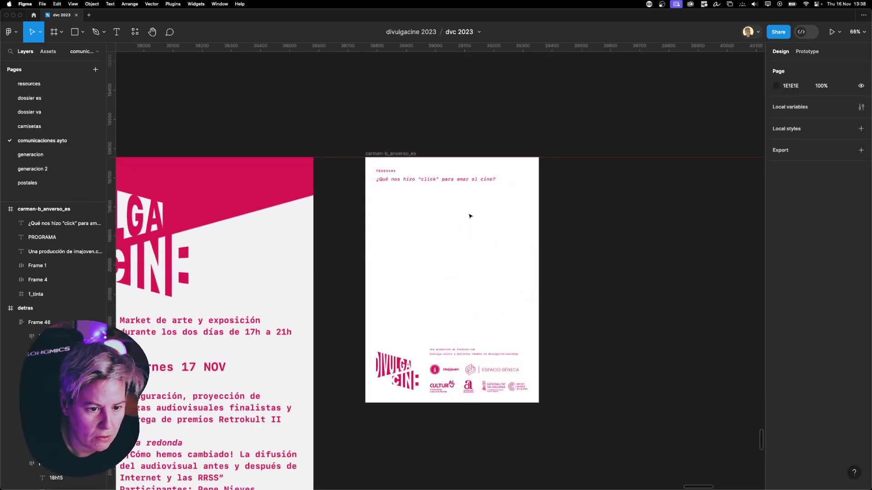
Select the Viernes 17 NOV heading and Friday schedule rows on the detras poster
{"action": "scroll", "coordinate": [586, 261], "scroll_direction": "down", "scroll_amount": 4}
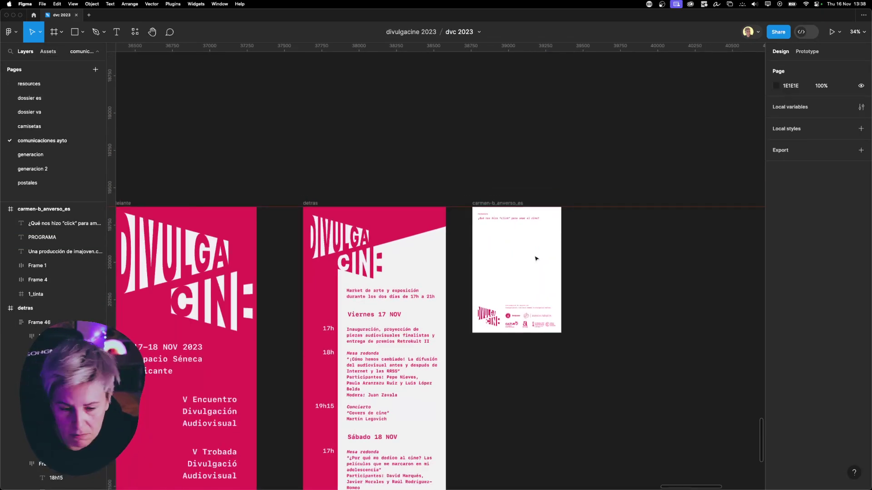
{"action": "scroll", "coordinate": [536, 258], "scroll_direction": "up", "scroll_amount": 2}
{"action": "scroll", "coordinate": [534, 258], "scroll_direction": "up", "scroll_amount": 3}
{"action": "scroll", "coordinate": [374, 310], "scroll_direction": "down", "scroll_amount": 5}
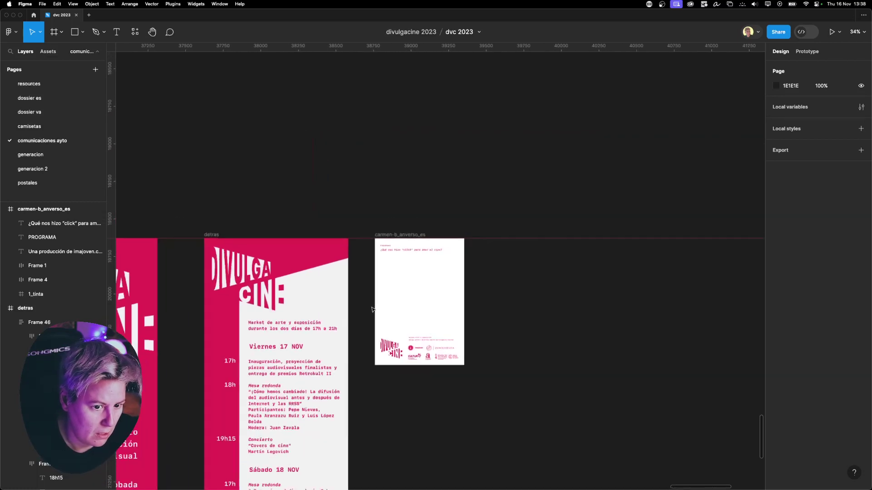
{"action": "left_click", "coordinate": [272, 347]}
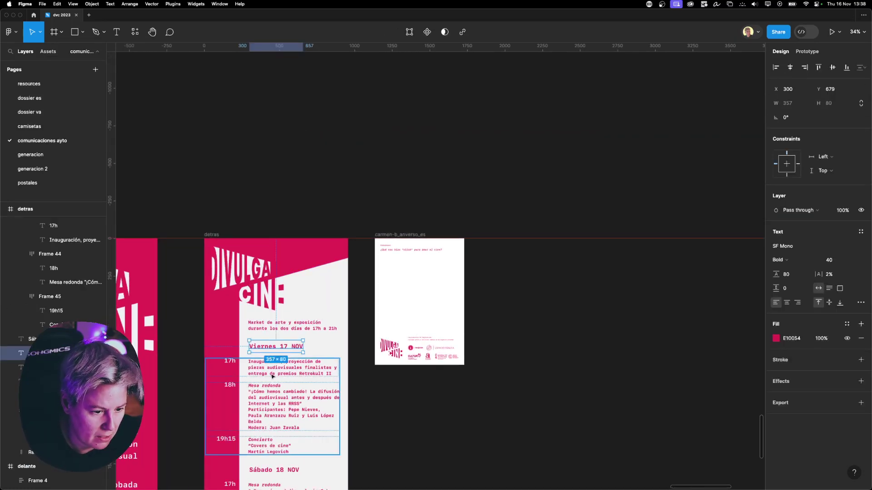
{"action": "left_click", "coordinate": [273, 375]}
{"action": "left_click", "coordinate": [432, 318]}
{"action": "scroll", "coordinate": [392, 295], "scroll_direction": "up", "scroll_amount": 2}
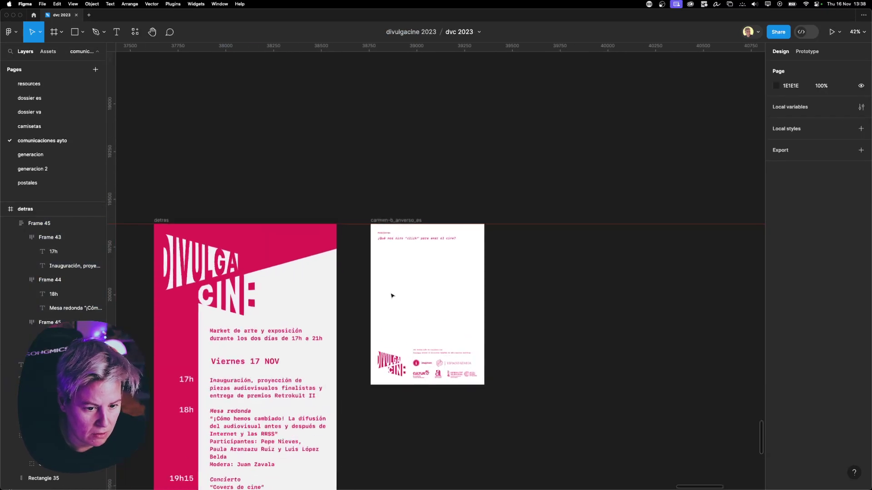
{"action": "double_click", "coordinate": [246, 396]}
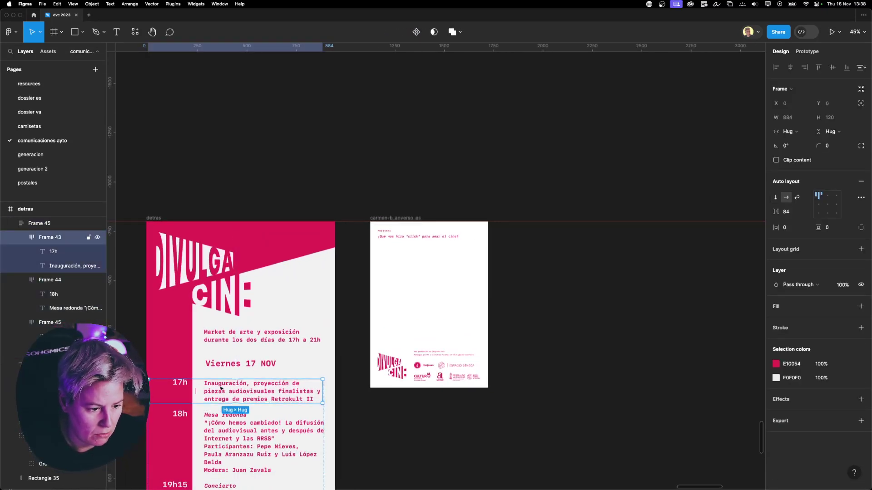
{"action": "left_click", "coordinate": [235, 363]}
{"action": "scroll", "coordinate": [235, 364], "scroll_direction": "down", "scroll_amount": 3}
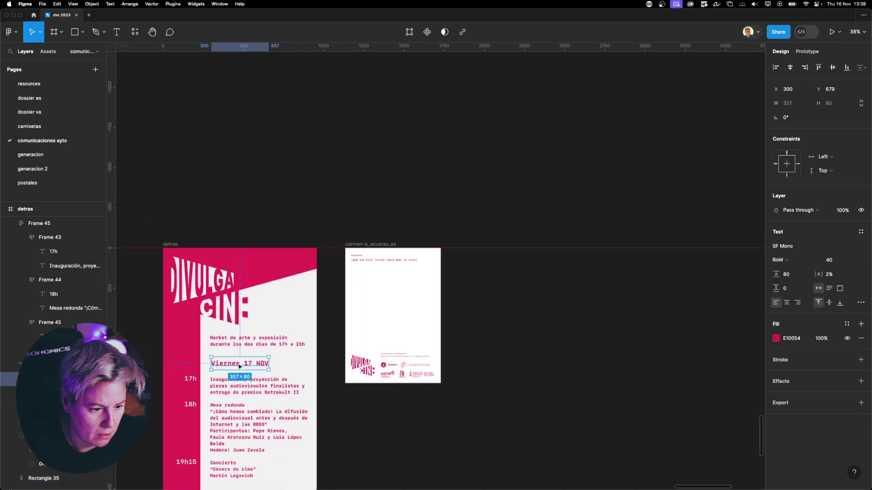
{"action": "left_click", "coordinate": [206, 379], "text": "shift"}
{"action": "scroll", "coordinate": [227, 365], "scroll_direction": "down", "scroll_amount": 3}
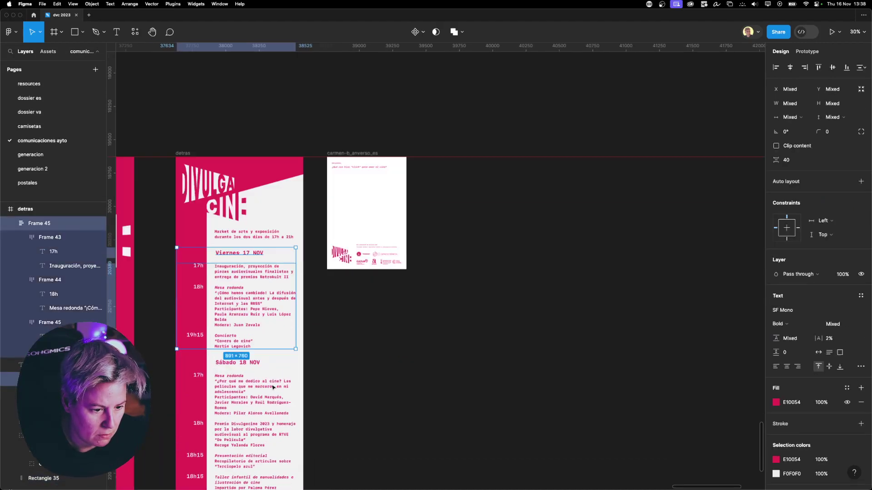
Add the Market de arte intro and Sábado 18 NOV heading, then duplicate the schedule rightward
{"action": "left_click", "coordinate": [229, 237], "text": "shift"}
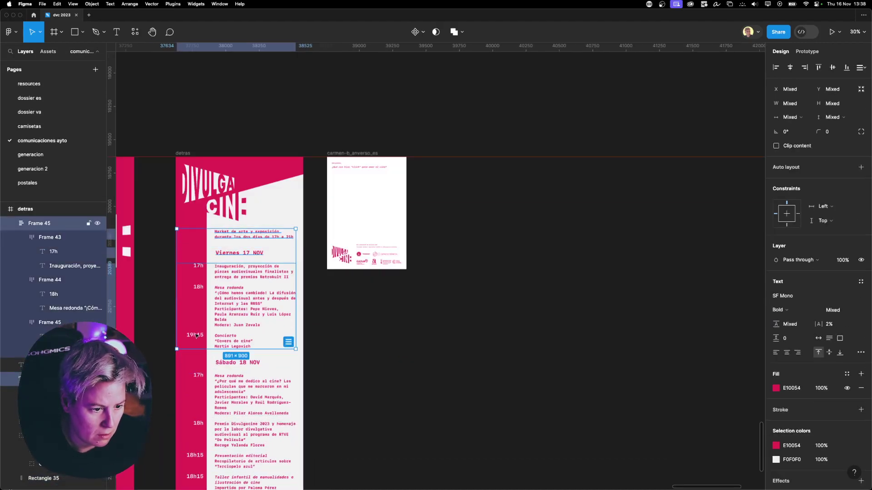
{"action": "left_click", "coordinate": [236, 362], "text": "shift"}
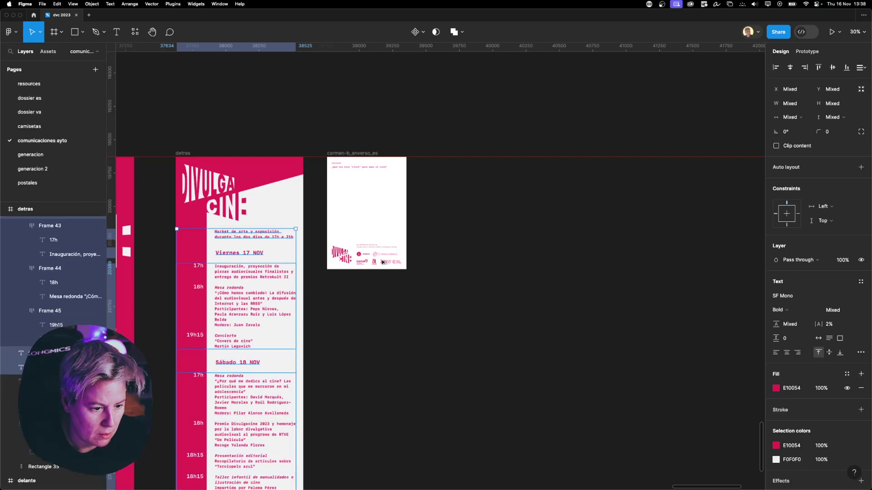
{"action": "left_click_drag", "start_coordinate": [383, 263], "coordinate": [496, 318]}
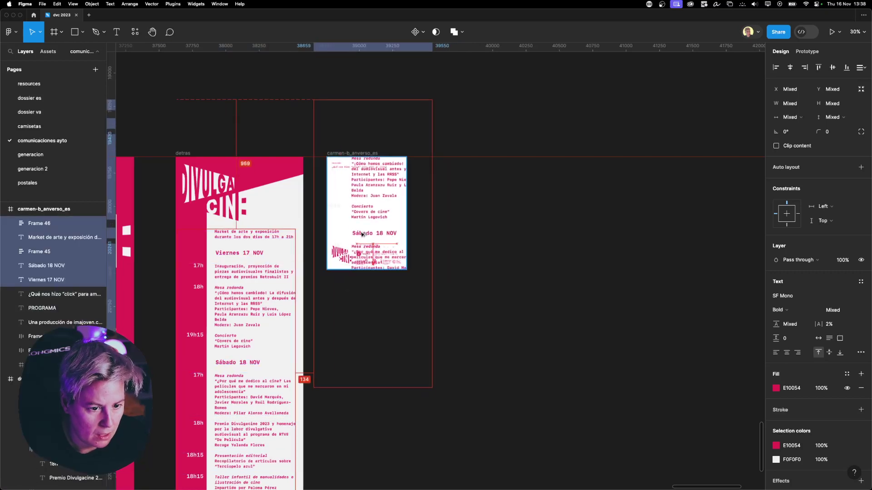
Recolour the duplicated schedule's light F0F0F0 text to pink E10054
{"action": "left_click", "coordinate": [620, 305]}
{"action": "left_click_drag", "start_coordinate": [439, 180], "coordinate": [613, 483]}
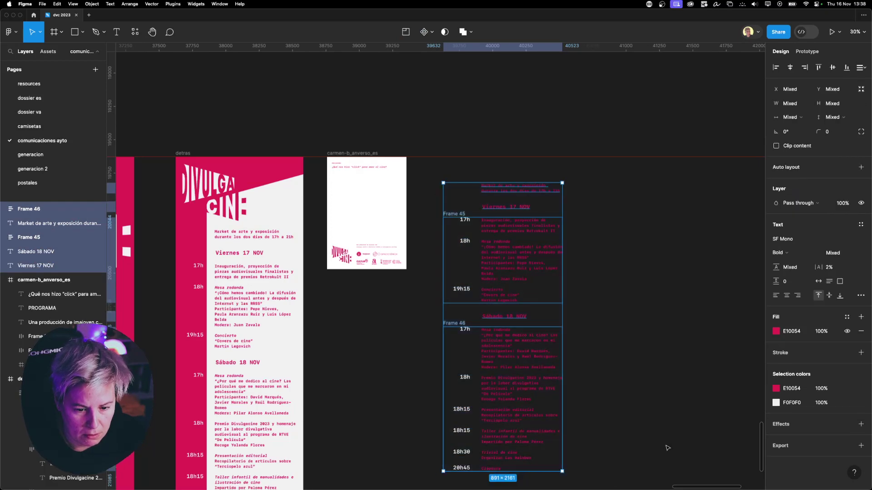
{"action": "left_click", "coordinate": [776, 403]}
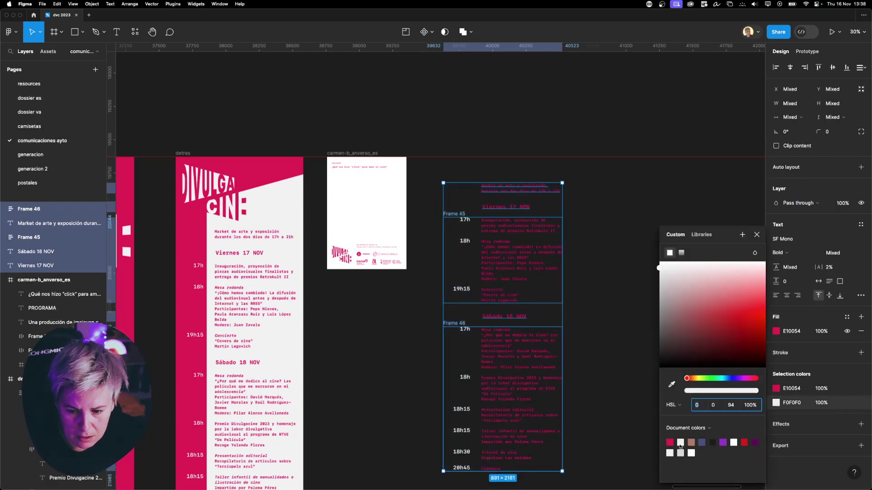
{"action": "left_click", "coordinate": [670, 443]}
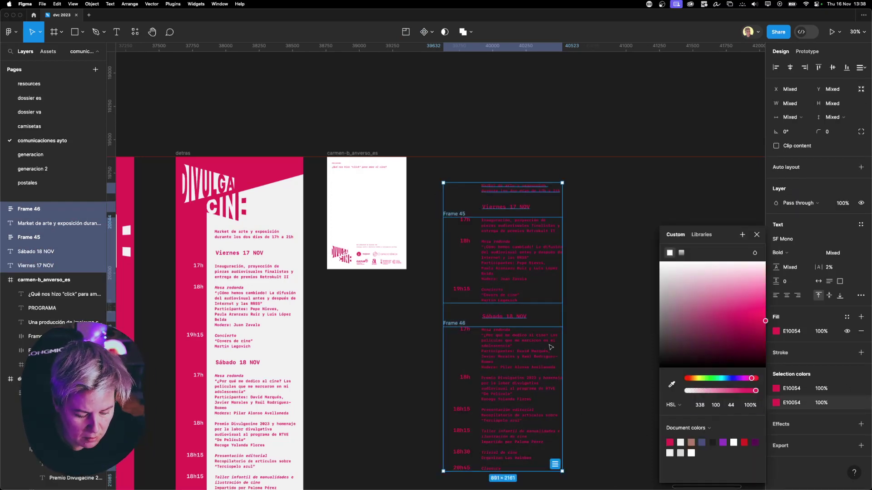
{"action": "left_click", "coordinate": [499, 258]}
Extend the card heading to read PROGRAMA DIVULGACINE
{"action": "scroll", "coordinate": [360, 185], "scroll_direction": "up", "scroll_amount": 5}
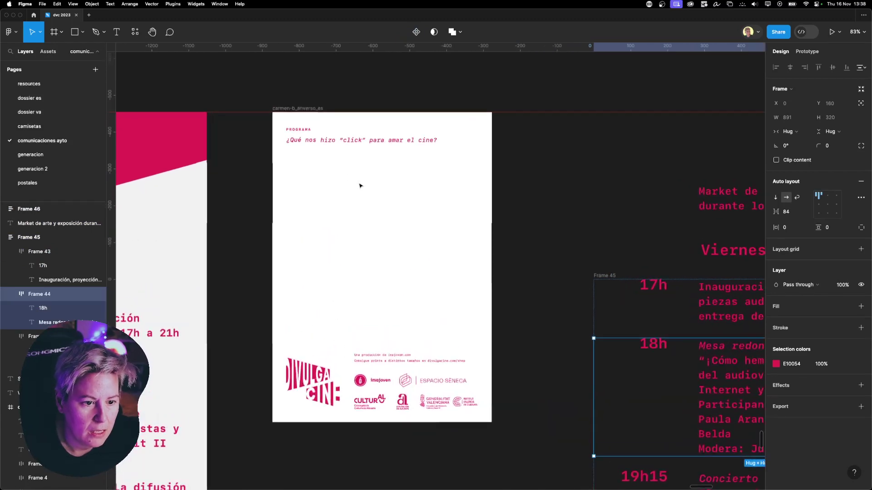
{"action": "scroll", "coordinate": [360, 186], "scroll_direction": "down", "scroll_amount": 5}
{"action": "scroll", "coordinate": [326, 153], "scroll_direction": "up", "scroll_amount": 10}
{"action": "left_click", "coordinate": [326, 154]}
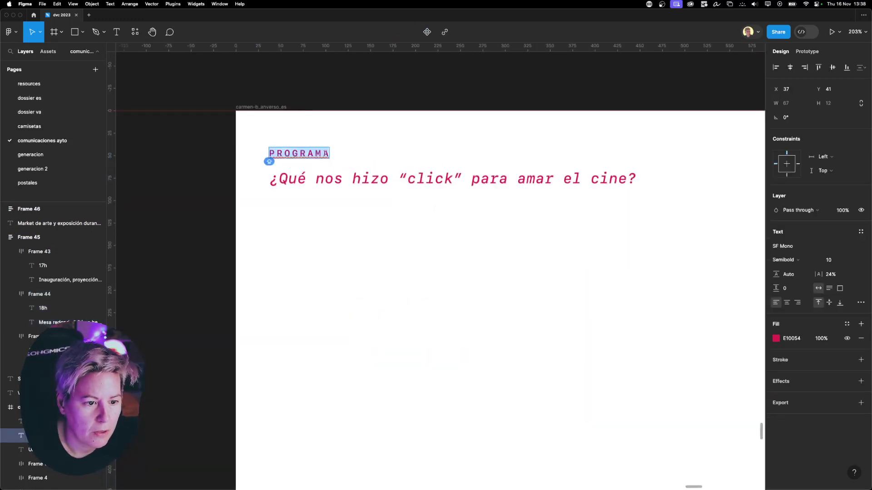
{"action": "type", "text": "DIVUL"}
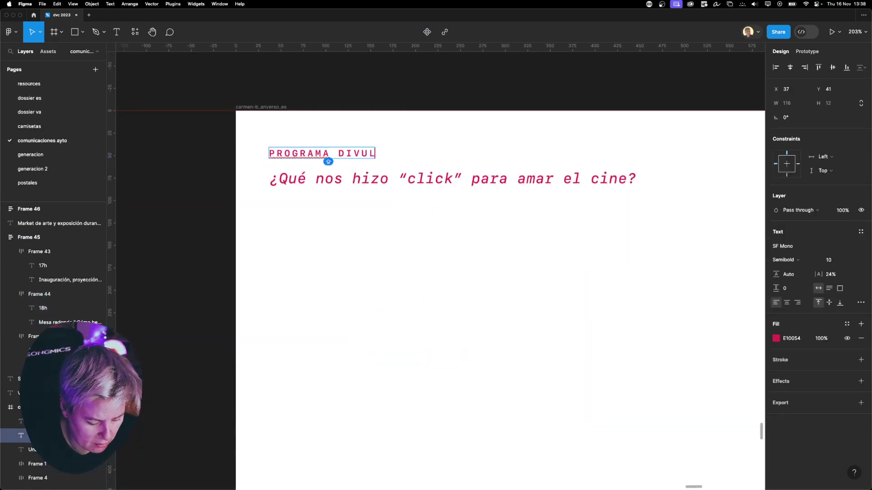
{"action": "type", "text": "GACINE"}
{"action": "key", "text": "Escape"}
{"action": "key", "text": "Escape"}
Select the copy's Market de arte text, briefly edit the question title, then pick the copy's 17h row
{"action": "scroll", "coordinate": [387, 183], "scroll_direction": "down", "scroll_amount": 2}
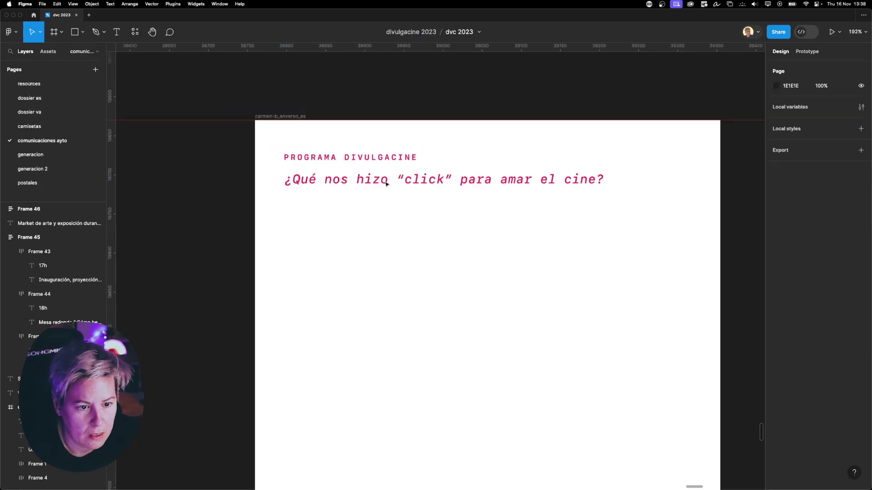
{"action": "scroll", "coordinate": [387, 183], "scroll_direction": "down", "scroll_amount": 5}
{"action": "left_click", "coordinate": [495, 195]}
{"action": "scroll", "coordinate": [454, 191], "scroll_direction": "up", "scroll_amount": 3}
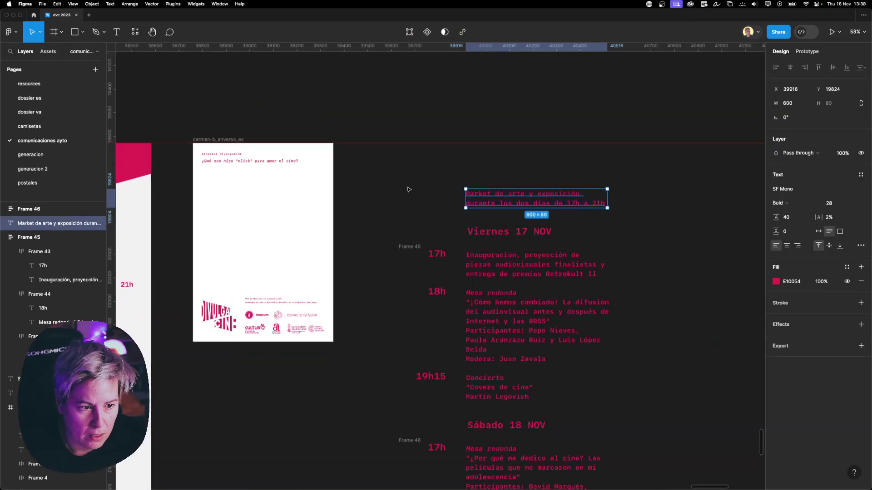
{"action": "left_click", "coordinate": [255, 161]}
{"action": "double_click", "coordinate": [255, 161]}
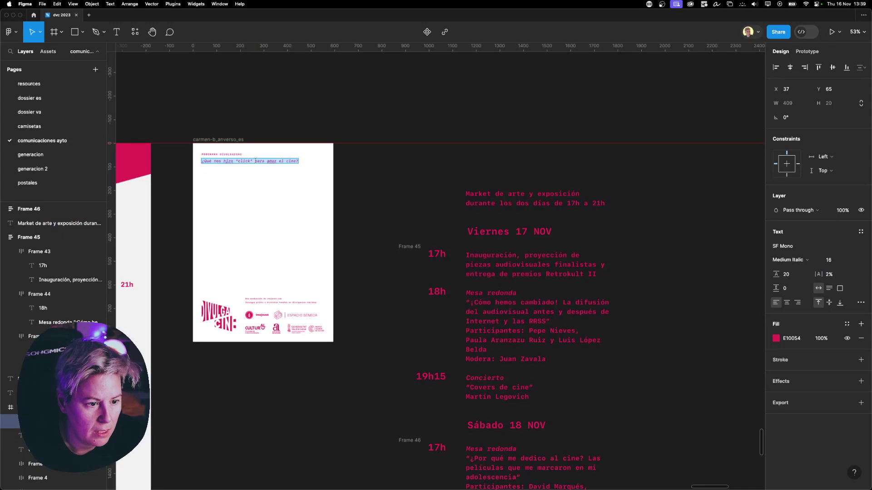
{"action": "key", "text": "Escape"}
{"action": "scroll", "coordinate": [358, 195], "scroll_direction": "down", "scroll_amount": 3}
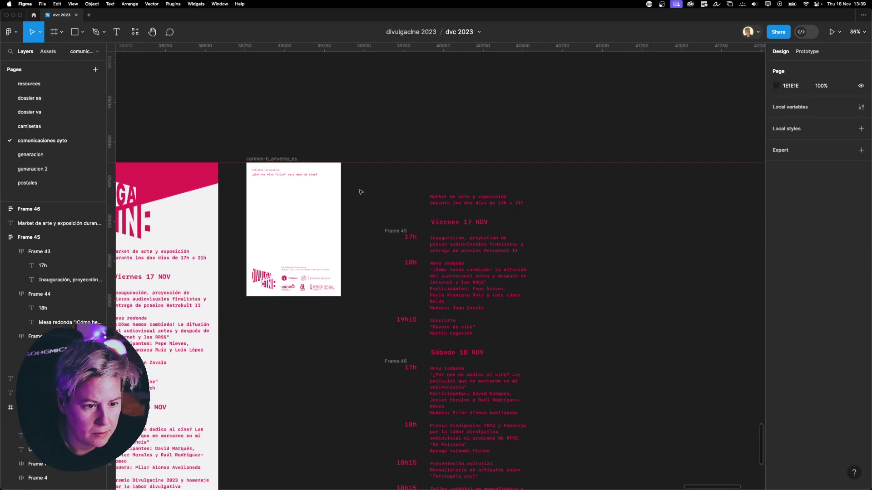
{"action": "left_click", "coordinate": [408, 245]}
Try moving the copied schedule onto the white card, then undo it
{"action": "left_click_drag", "start_coordinate": [505, 402], "coordinate": [543, 475]}
{"action": "scroll", "coordinate": [542, 474], "scroll_direction": "down", "scroll_amount": 3}
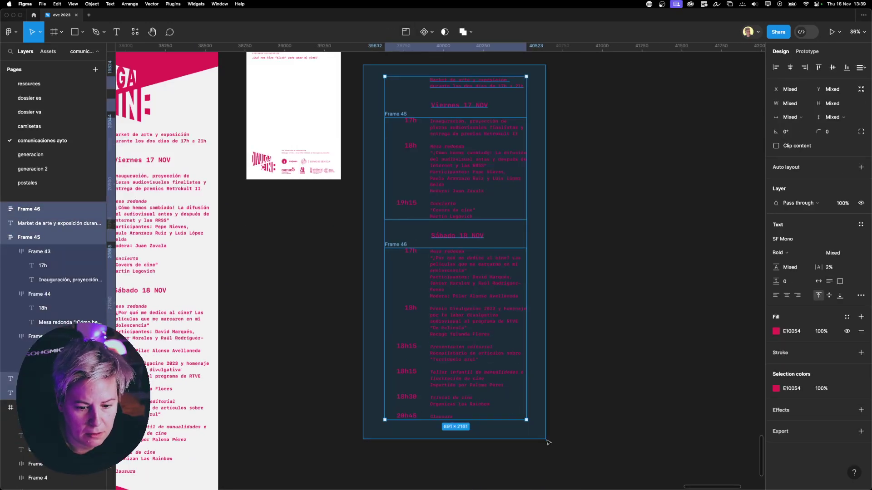
{"action": "scroll", "coordinate": [593, 412], "scroll_direction": "down", "scroll_amount": 3}
{"action": "left_click_drag", "start_coordinate": [502, 320], "coordinate": [394, 318]}
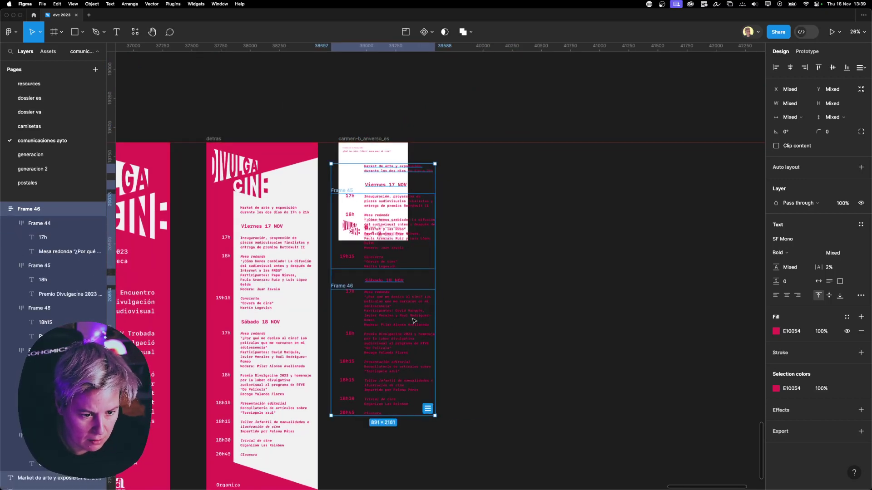
{"action": "left_click", "coordinate": [499, 318]}
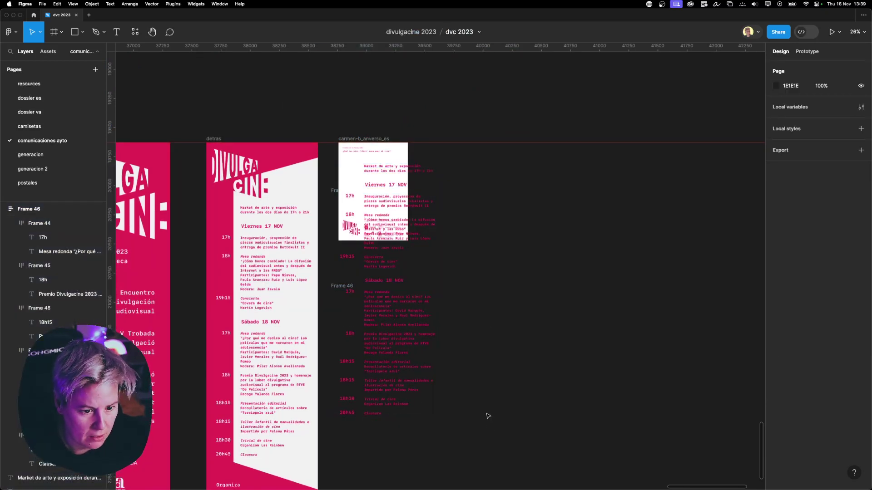
{"action": "key", "text": "super+z"}
{"action": "key", "text": "Escape"}
Set the schedule's event and time texts to Fill container horizontal resizing
{"action": "left_click", "coordinate": [509, 345]}
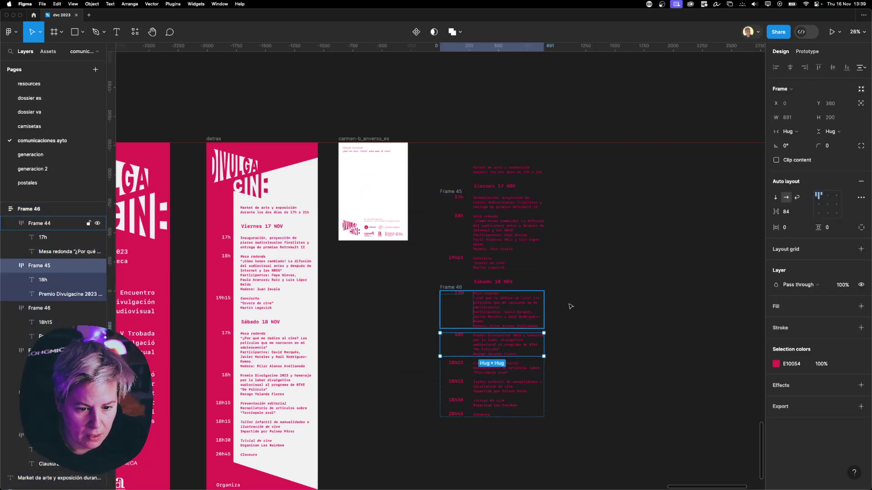
{"action": "left_click", "coordinate": [511, 313]}
{"action": "left_click", "coordinate": [507, 313]}
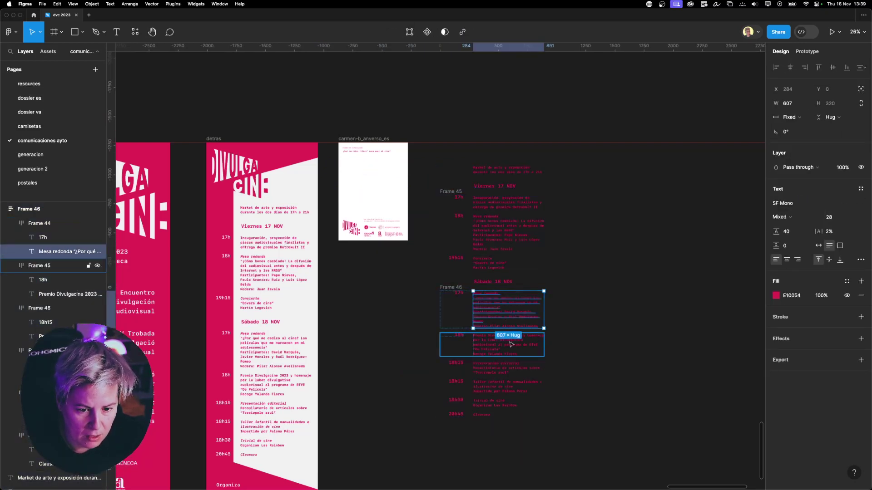
{"action": "left_click", "coordinate": [507, 345], "text": "shift"}
{"action": "left_click", "coordinate": [507, 368], "text": "shift"}
{"action": "left_click", "coordinate": [507, 387], "text": "shift"}
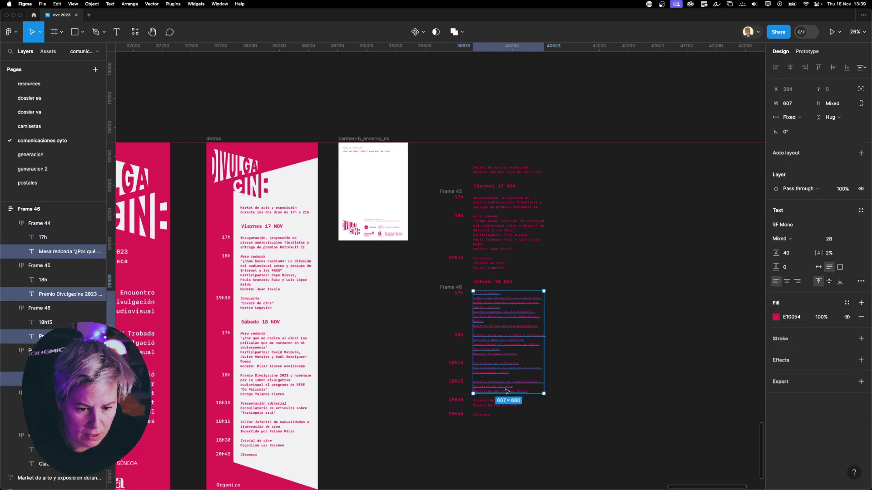
{"action": "left_click", "coordinate": [485, 403], "text": "shift"}
{"action": "left_click", "coordinate": [482, 412], "text": "shift"}
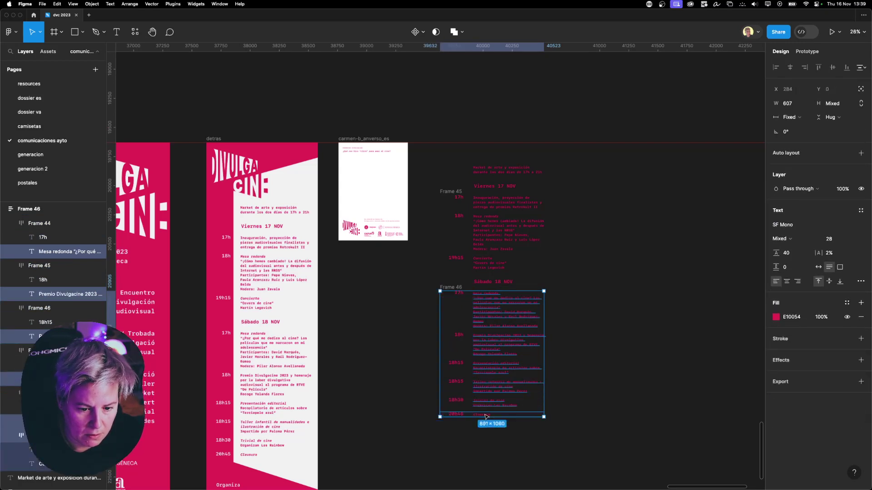
{"action": "left_click", "coordinate": [489, 266], "text": "shift"}
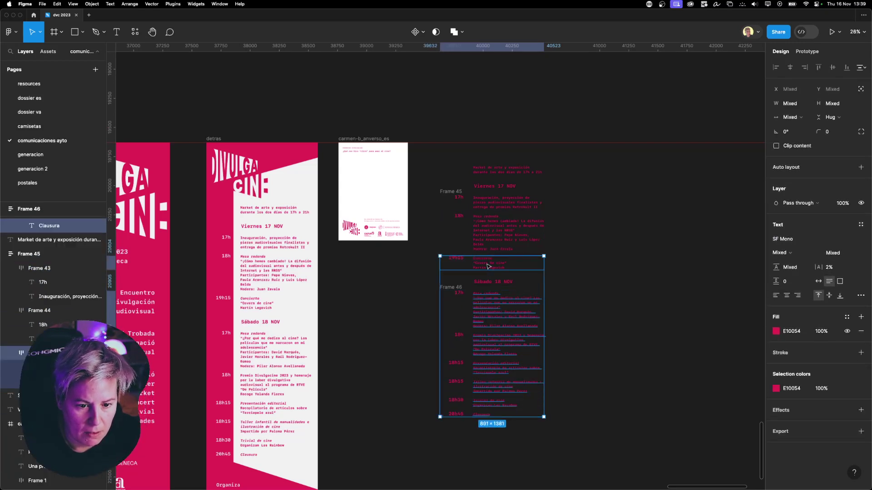
{"action": "left_click", "coordinate": [492, 236], "text": "shift"}
{"action": "left_click", "coordinate": [497, 199], "text": "shift"}
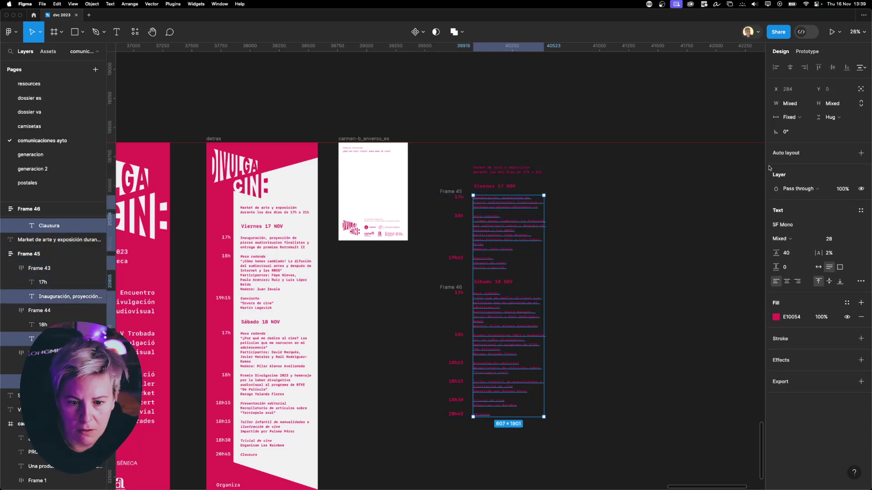
{"action": "left_click", "coordinate": [790, 117]}
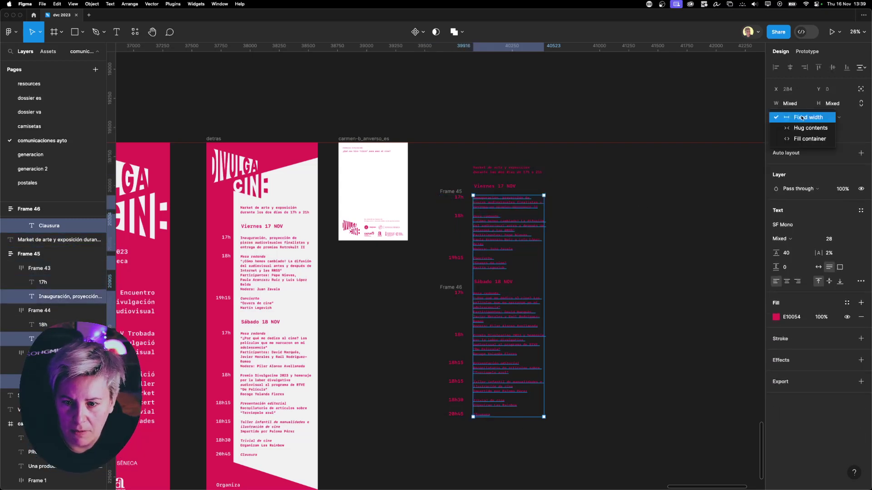
{"action": "left_click", "coordinate": [810, 138]}
Widen the Friday and Saturday blocks, Frames 45 and 46, to 1247
{"action": "left_click", "coordinate": [622, 279]}
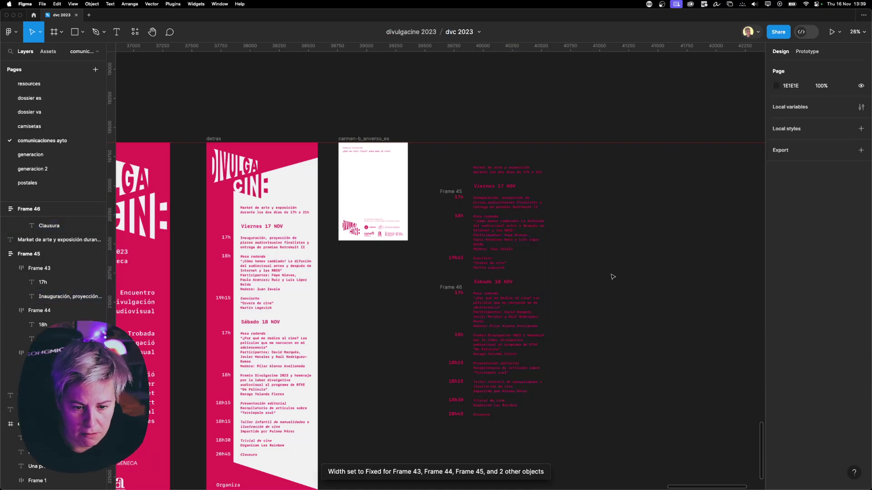
{"action": "left_click", "coordinate": [492, 230]}
{"action": "left_click", "coordinate": [597, 199]}
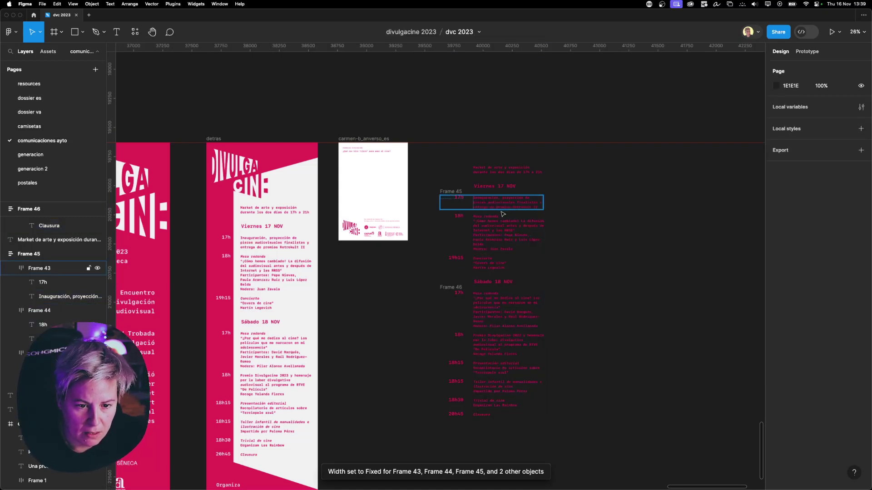
{"action": "left_click", "coordinate": [503, 214]}
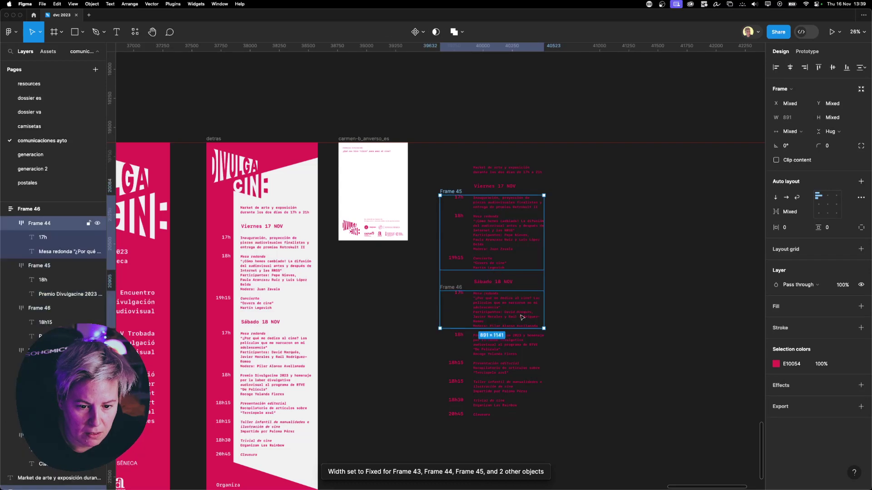
{"action": "left_click", "coordinate": [526, 334], "text": "shift"}
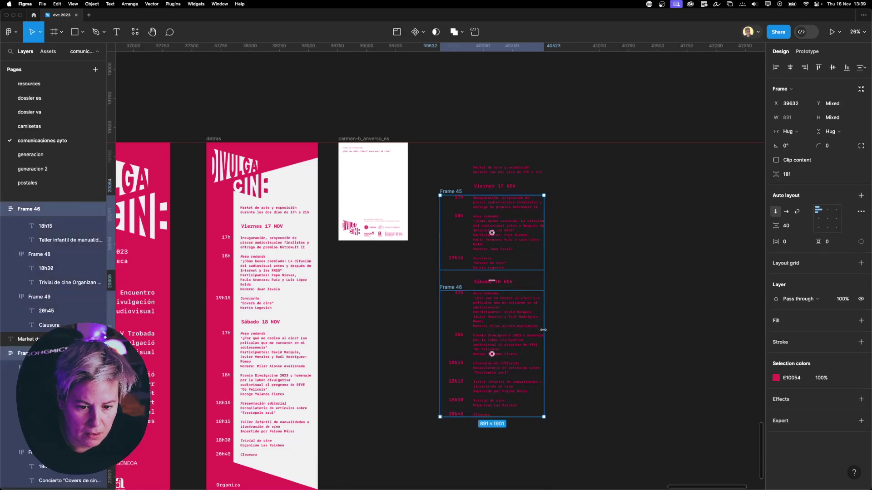
{"action": "left_click_drag", "start_coordinate": [544, 318], "coordinate": [585, 320]}
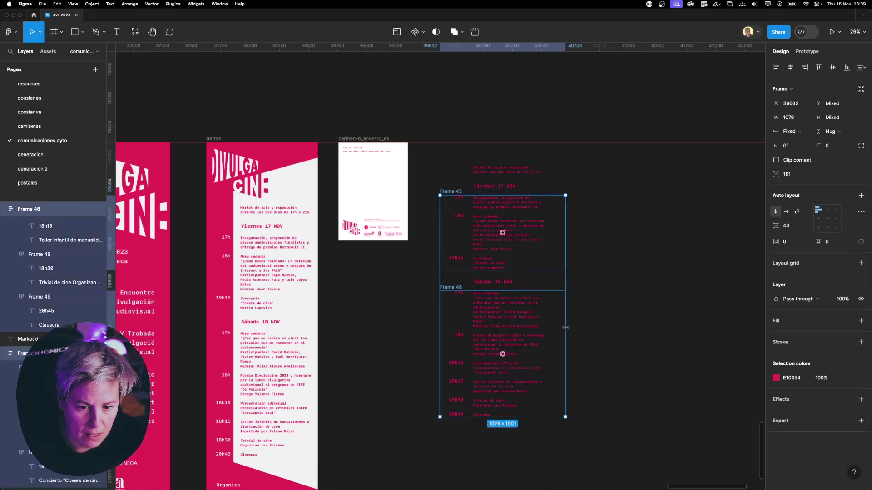
{"action": "left_click", "coordinate": [534, 315]}
{"action": "key", "text": "Escape"}
Make all schedule rows fill the block width and move the schedule into carmen-b_anverso_es
{"action": "left_click", "coordinate": [534, 314]}
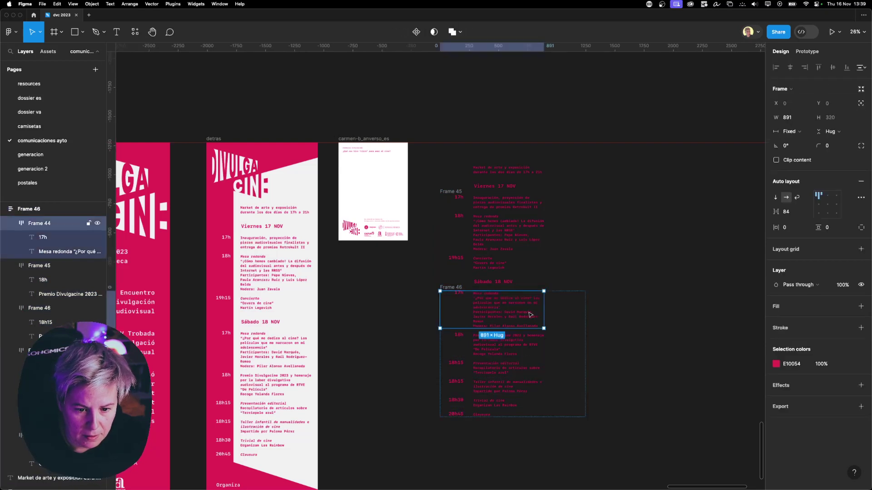
{"action": "left_click", "coordinate": [519, 262], "text": "shift"}
{"action": "left_click", "coordinate": [518, 231], "text": "shift"}
{"action": "left_click", "coordinate": [509, 200], "text": "shift"}
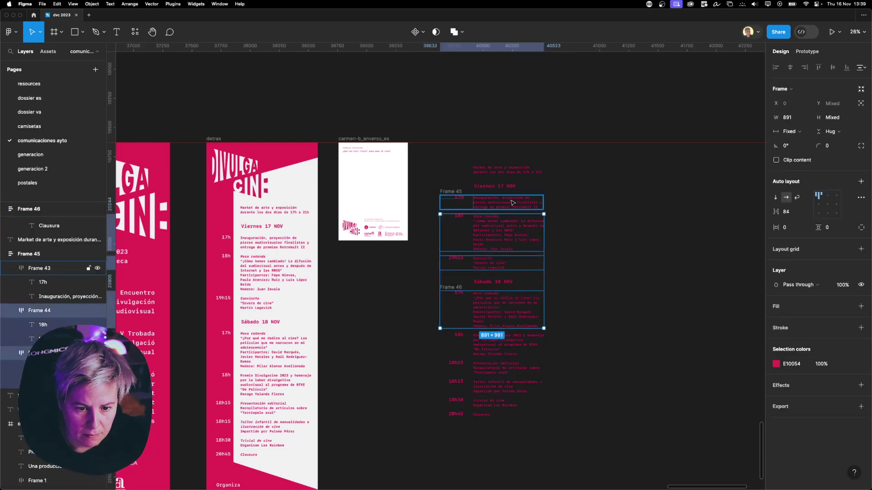
{"action": "left_click", "coordinate": [510, 368], "text": "shift"}
{"action": "left_click", "coordinate": [508, 386], "text": "shift"}
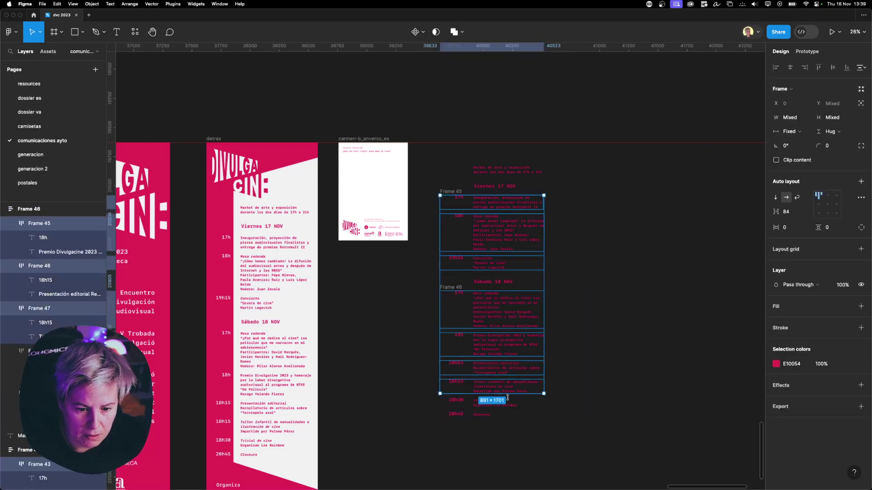
{"action": "left_click", "coordinate": [504, 403], "text": "shift"}
{"action": "left_click", "coordinate": [501, 414], "text": "shift"}
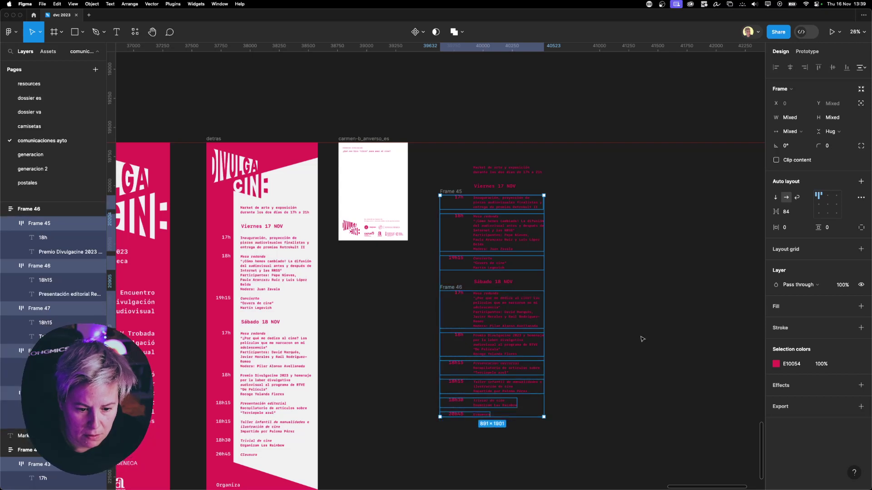
{"action": "left_click", "coordinate": [792, 131]}
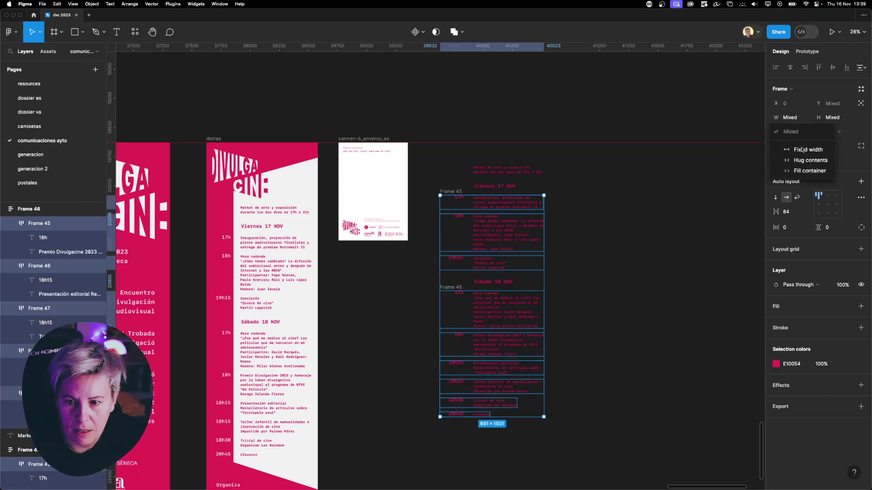
{"action": "left_click", "coordinate": [809, 172]}
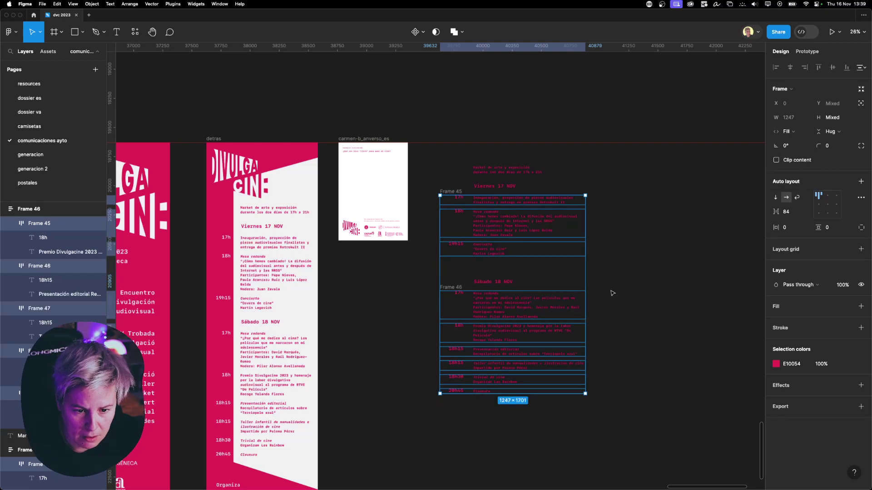
{"action": "left_click_drag", "start_coordinate": [626, 435], "coordinate": [421, 191]}
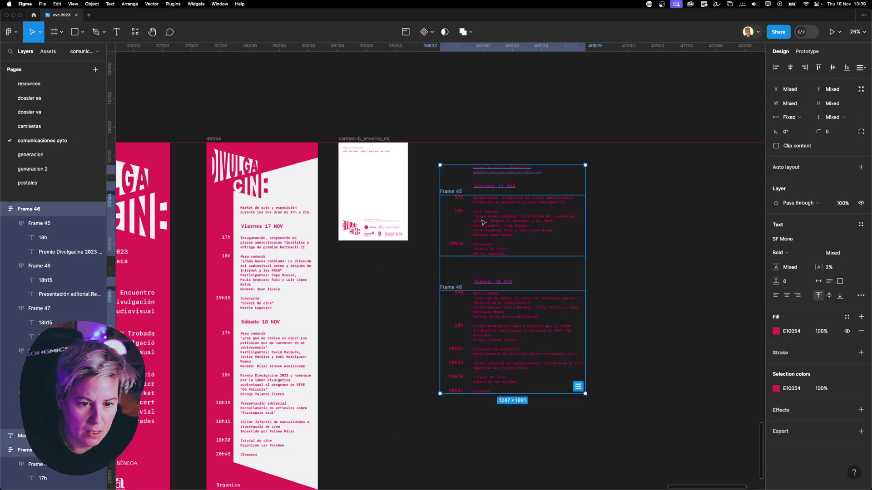
{"action": "left_click_drag", "start_coordinate": [482, 223], "coordinate": [381, 224]}
Scale the schedule down to 457×721.5 and move it up inside the carmen-b_anverso_es page
{"action": "key", "text": "k"}
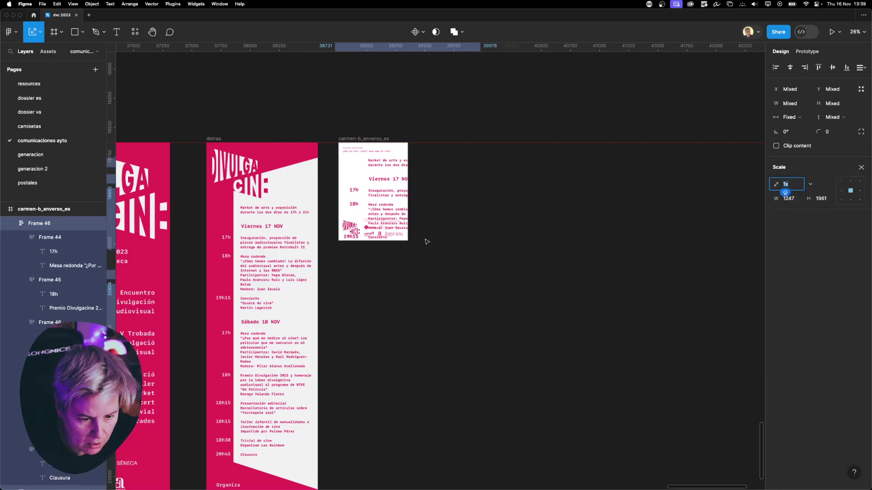
{"action": "left_click_drag", "start_coordinate": [480, 223], "coordinate": [388, 223]}
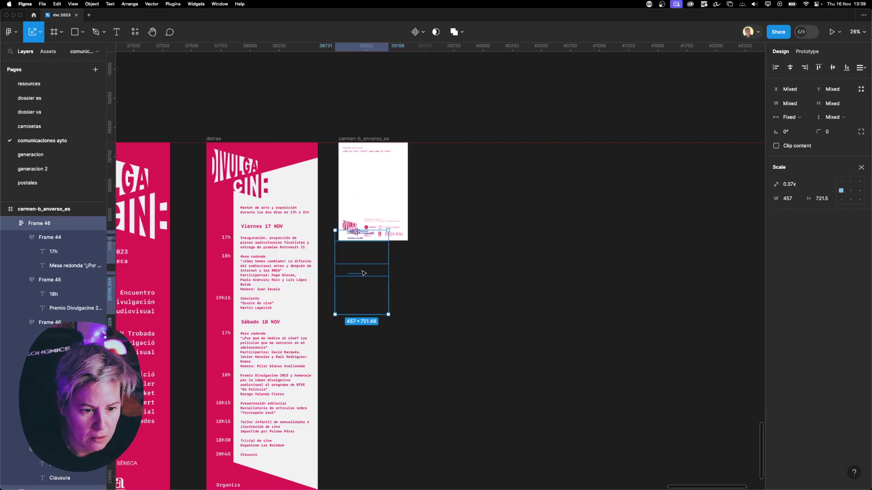
{"action": "scroll", "coordinate": [358, 184], "scroll_direction": "up", "scroll_amount": 10}
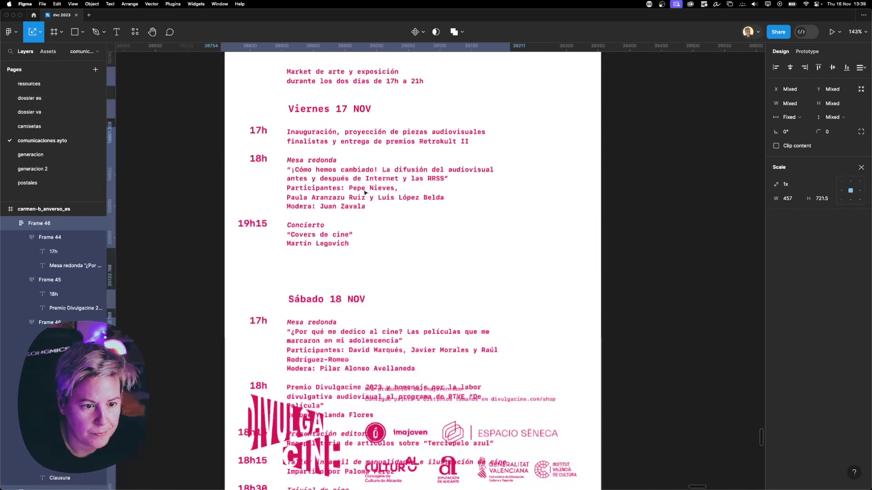
{"action": "scroll", "coordinate": [347, 193], "scroll_direction": "down", "scroll_amount": 3}
{"action": "left_click_drag", "start_coordinate": [347, 194], "coordinate": [352, 185]}
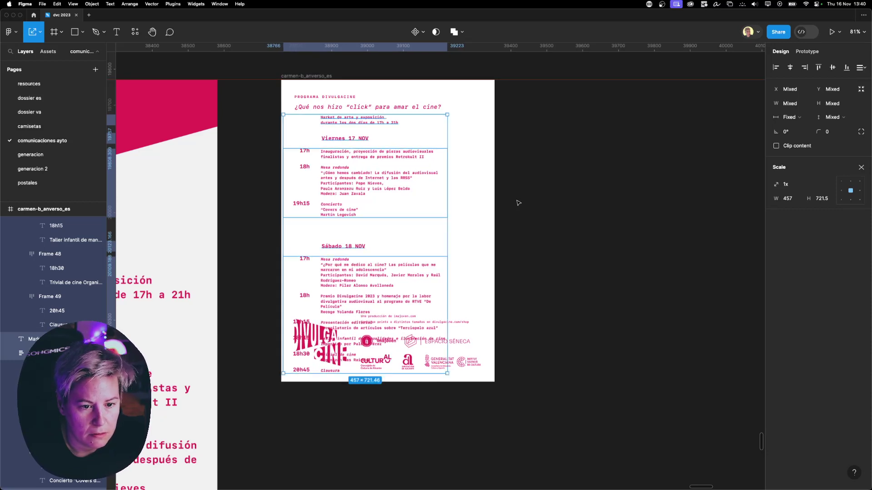
Widen the Viernes and Sábado blocks and shift the art market line slightly left
{"action": "left_click", "coordinate": [445, 152]}
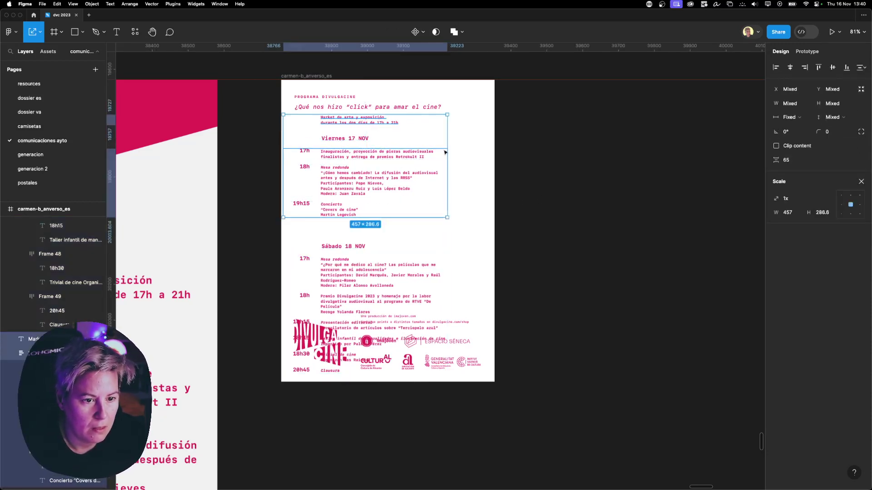
{"action": "left_click", "coordinate": [445, 272], "text": "shift"}
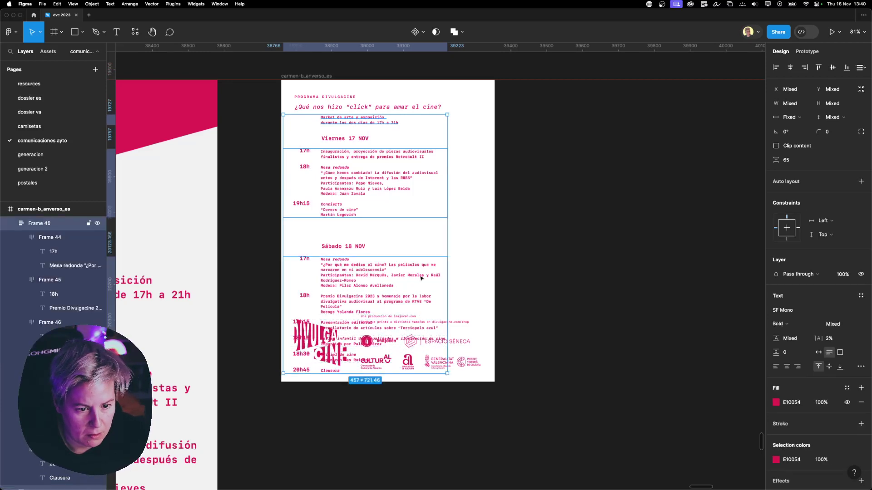
{"action": "mouse_move", "coordinate": [448, 272]}
{"action": "left_mouse_down"}
{"action": "mouse_move", "coordinate": [488, 272]}
{"action": "mouse_move", "coordinate": [480, 271]}
{"action": "left_mouse_up"}
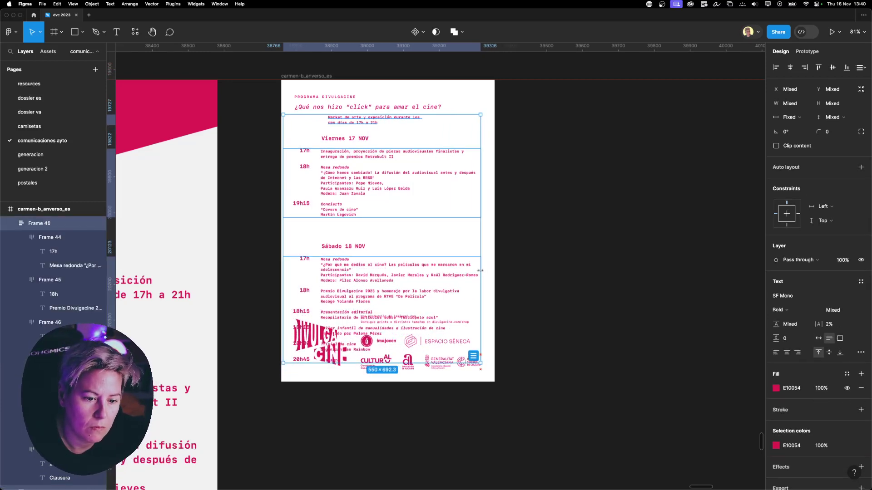
{"action": "left_click", "coordinate": [545, 254]}
{"action": "left_click_drag", "start_coordinate": [349, 123], "coordinate": [341, 126]}
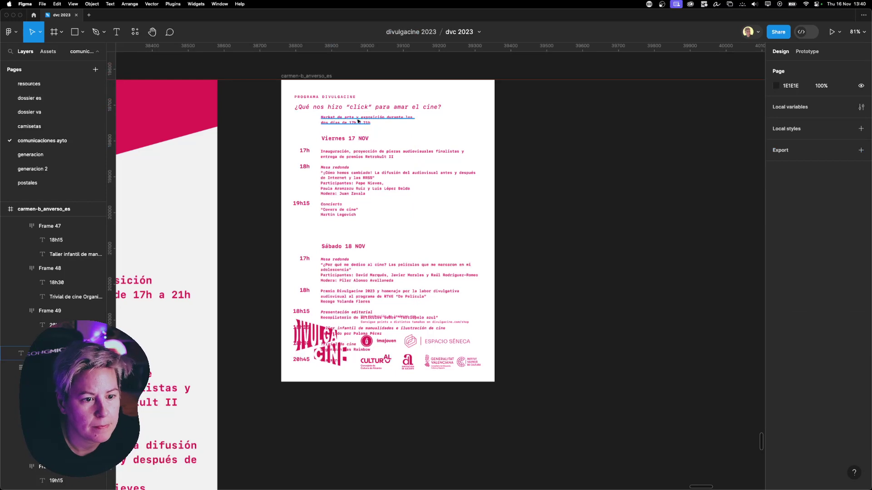
Move the Market de arte line down and raise the Sábado block under Viernes
{"action": "left_click_drag", "start_coordinate": [358, 122], "coordinate": [358, 125]}
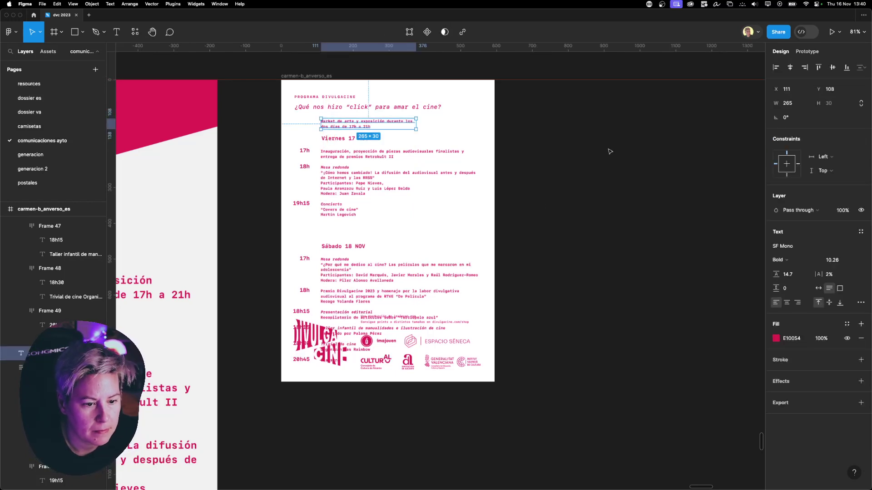
{"action": "left_click_drag", "start_coordinate": [331, 269], "coordinate": [331, 250]}
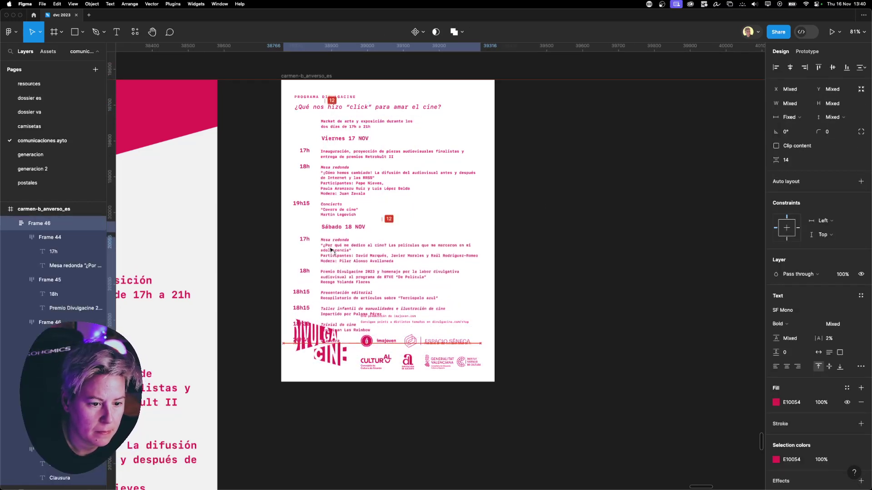
{"action": "scroll", "coordinate": [334, 250], "scroll_direction": "up", "scroll_amount": 5}
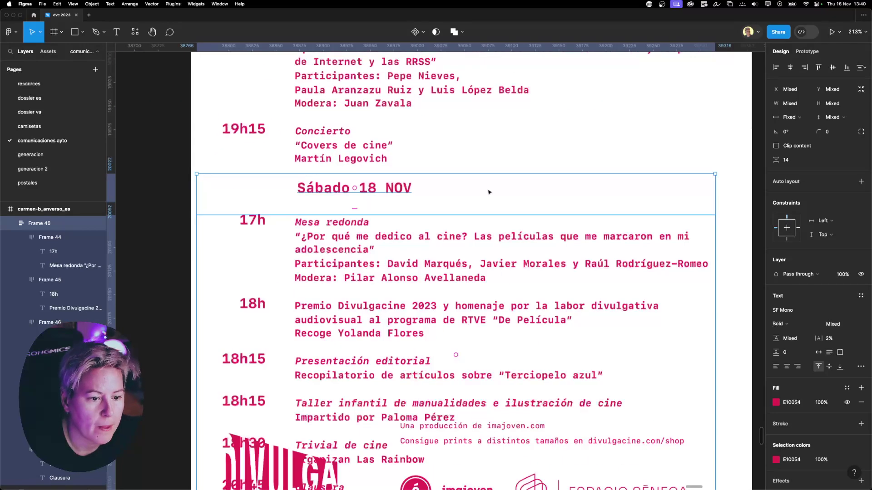
{"action": "left_click", "coordinate": [354, 188]}
{"action": "scroll", "coordinate": [450, 341], "scroll_direction": "down", "scroll_amount": 5}
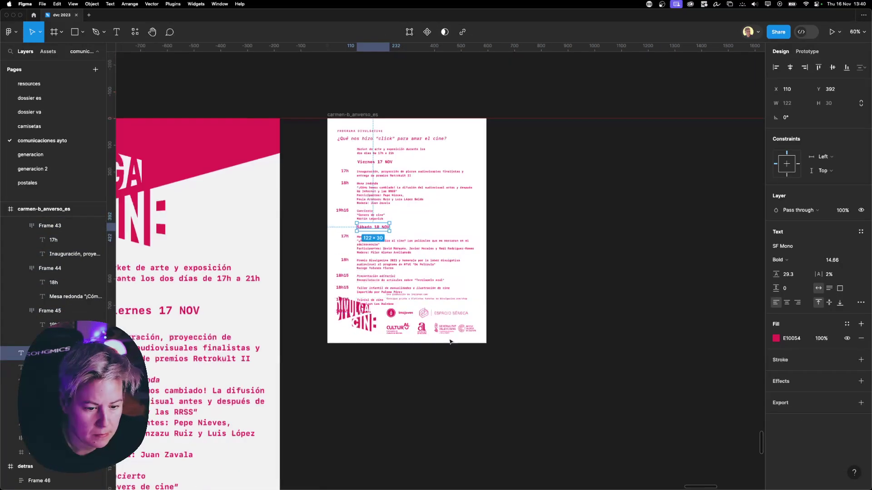
{"action": "scroll", "coordinate": [450, 341], "scroll_direction": "down", "scroll_amount": 3}
{"action": "scroll", "coordinate": [364, 273], "scroll_direction": "down", "scroll_amount": 3}
{"action": "scroll", "coordinate": [295, 218], "scroll_direction": "up", "scroll_amount": 2}
{"action": "scroll", "coordinate": [295, 217], "scroll_direction": "up", "scroll_amount": 5}
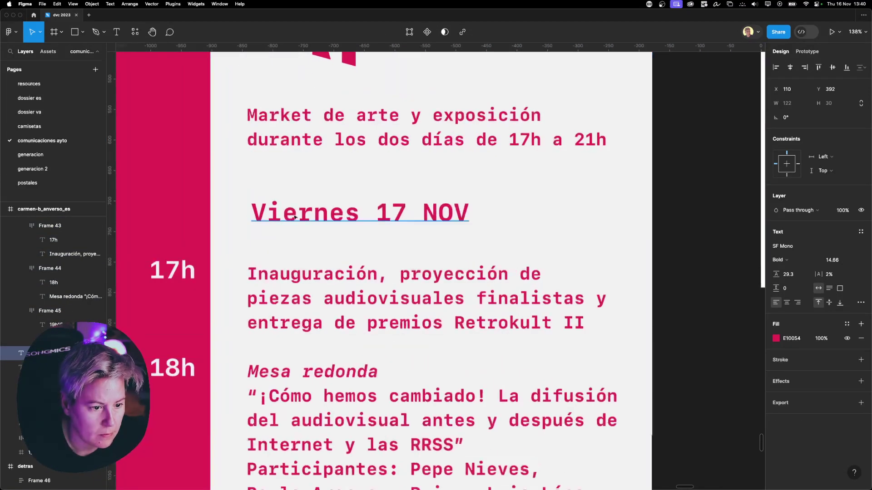
Compare the Viernes 17 NOV and Sábado 18 NOV headings on the detras poster
{"action": "left_click", "coordinate": [295, 218]}
{"action": "scroll", "coordinate": [397, 287], "scroll_direction": "down", "scroll_amount": 10}
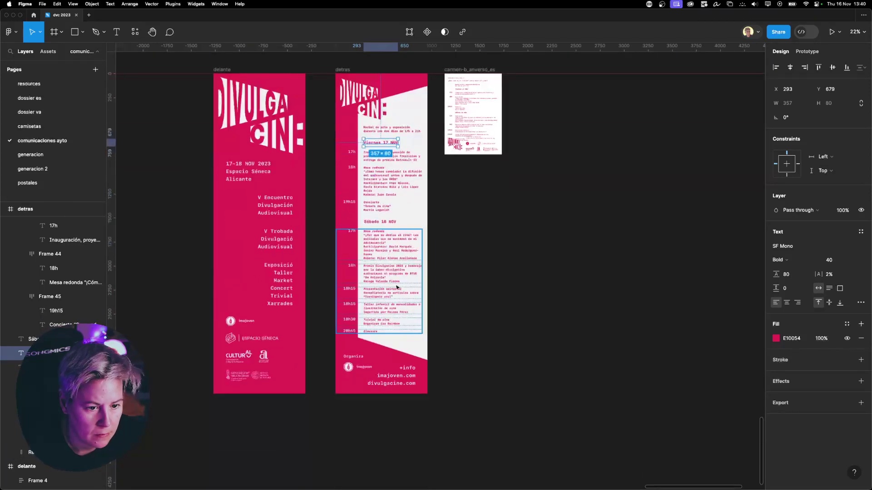
{"action": "scroll", "coordinate": [377, 248], "scroll_direction": "up", "scroll_amount": 8}
{"action": "left_click", "coordinate": [382, 152]}
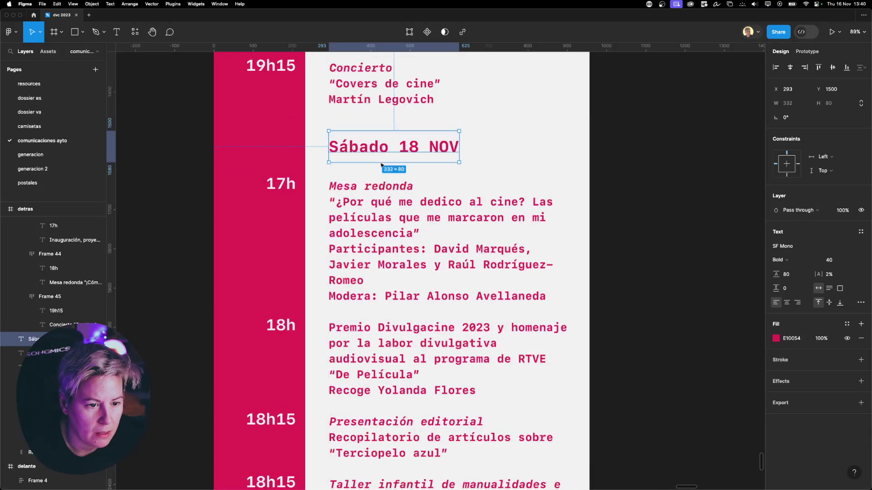
{"action": "left_click", "coordinate": [502, 162]}
{"action": "scroll", "coordinate": [502, 161], "scroll_direction": "down", "scroll_amount": 8}
{"action": "scroll", "coordinate": [385, 189], "scroll_direction": "up", "scroll_amount": 6}
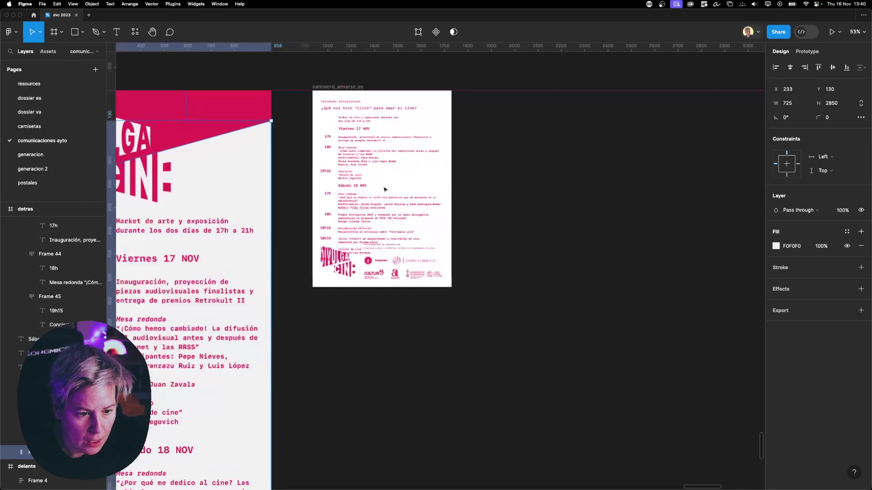
{"action": "scroll", "coordinate": [385, 189], "scroll_direction": "up", "scroll_amount": 3}
{"action": "scroll", "coordinate": [409, 188], "scroll_direction": "up", "scroll_amount": 2}
{"action": "scroll", "coordinate": [421, 211], "scroll_direction": "up", "scroll_amount": 5}
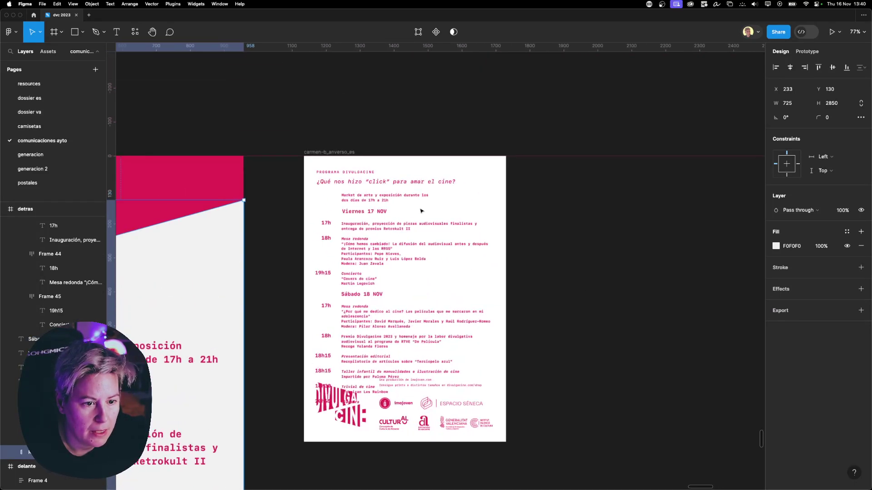
{"action": "left_click", "coordinate": [366, 184]}
Retype the question title as PROGRAMA, delete the PROGRAMA DIVULGACINE line, and move PROGRAMA to the top
{"action": "key", "text": "Delete"}
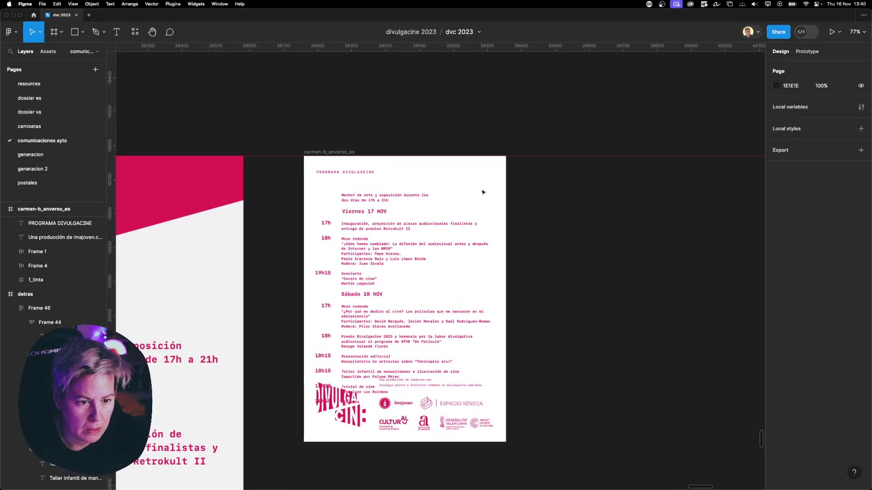
{"action": "key", "text": "ctrl+z"}
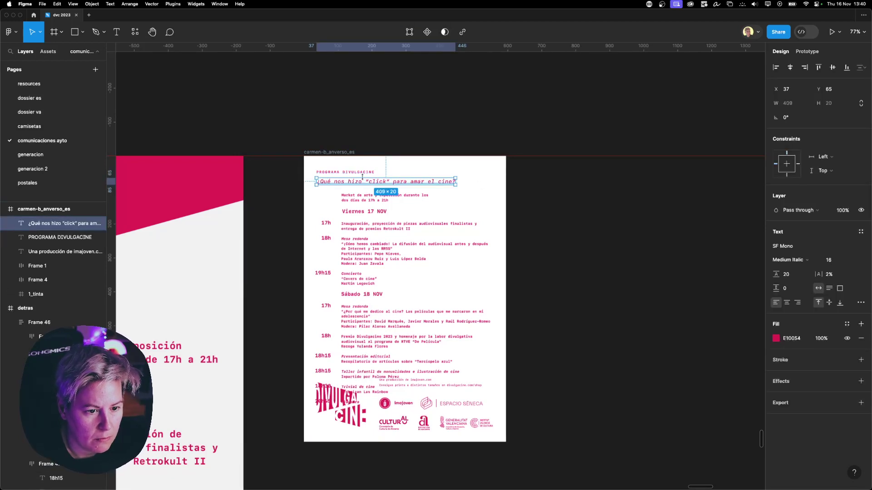
{"action": "type", "text": "PROGRAMA"}
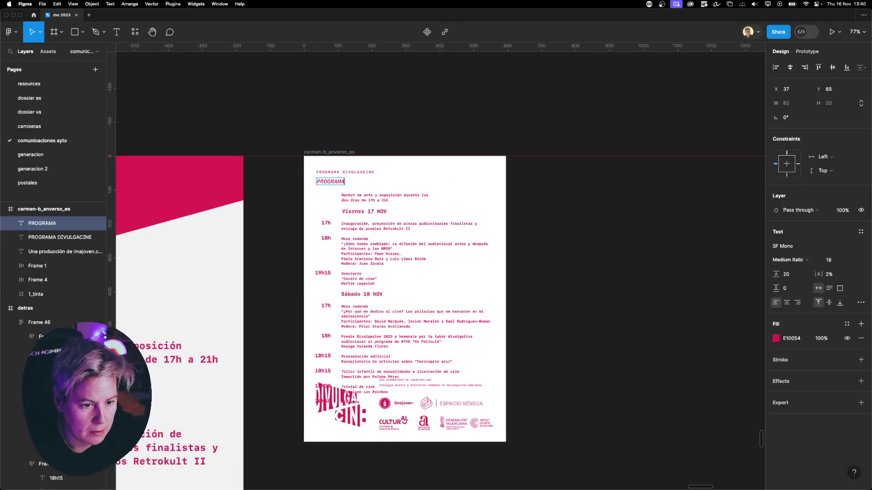
{"action": "left_click", "coordinate": [372, 172]}
{"action": "key", "text": "Delete"}
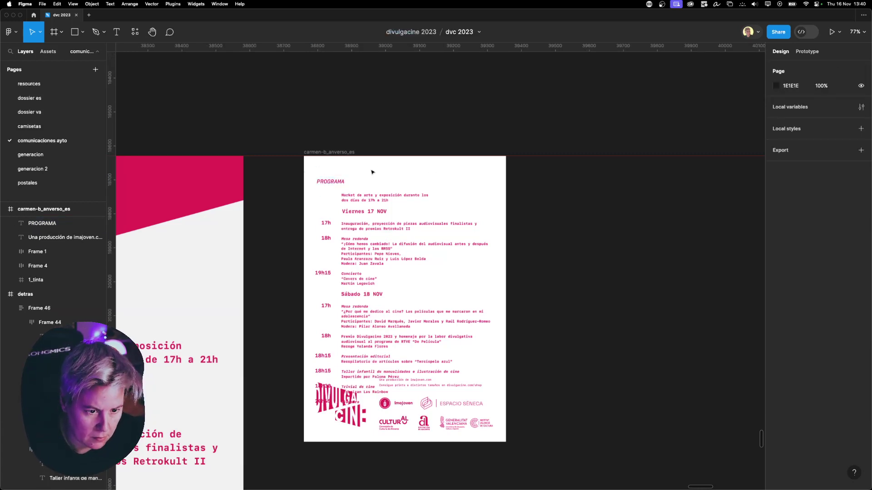
{"action": "left_click_drag", "start_coordinate": [327, 184], "coordinate": [327, 174]}
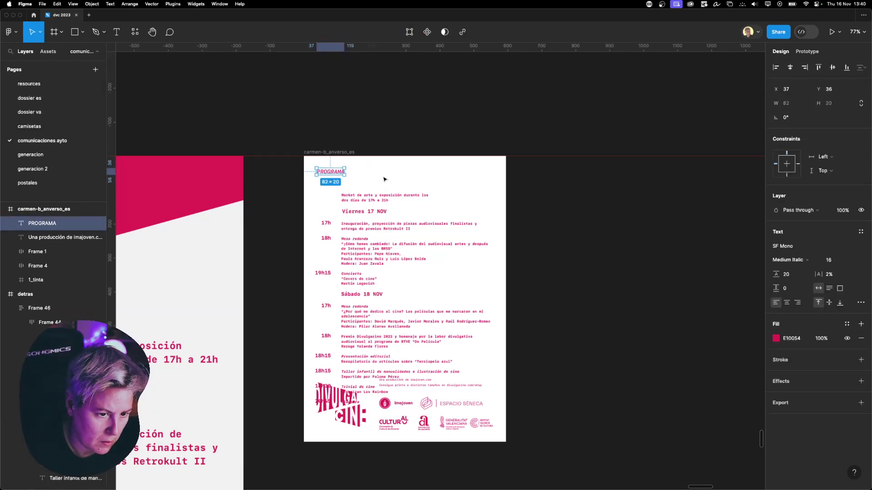
{"action": "key", "text": "Escape"}
Move the Market de arte text and Viernes and Sábado blocks up beneath PROGRAMA
{"action": "left_click", "coordinate": [364, 197]}
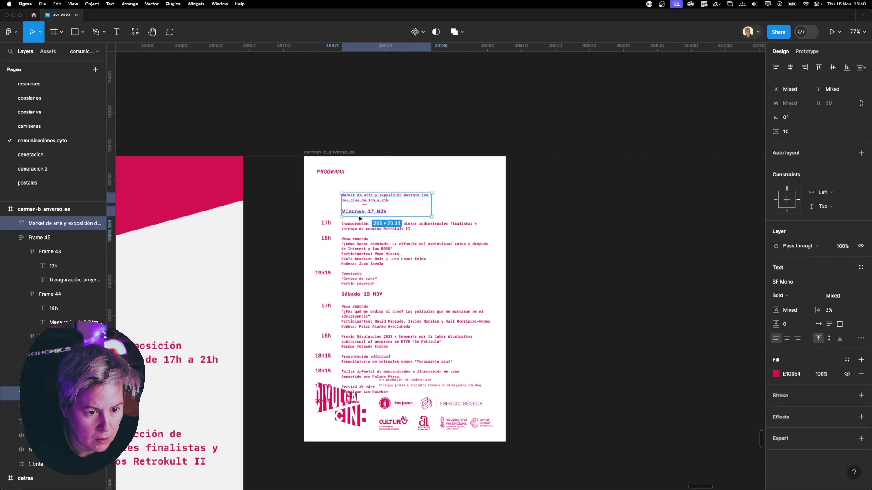
{"action": "left_click", "coordinate": [355, 249], "text": "shift"}
{"action": "left_click", "coordinate": [355, 320], "text": "shift"}
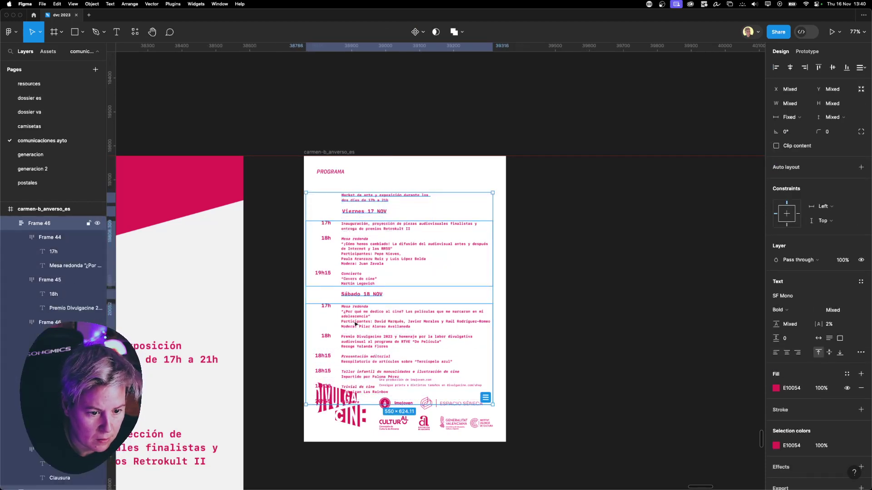
{"action": "left_click_drag", "start_coordinate": [355, 324], "coordinate": [352, 316]}
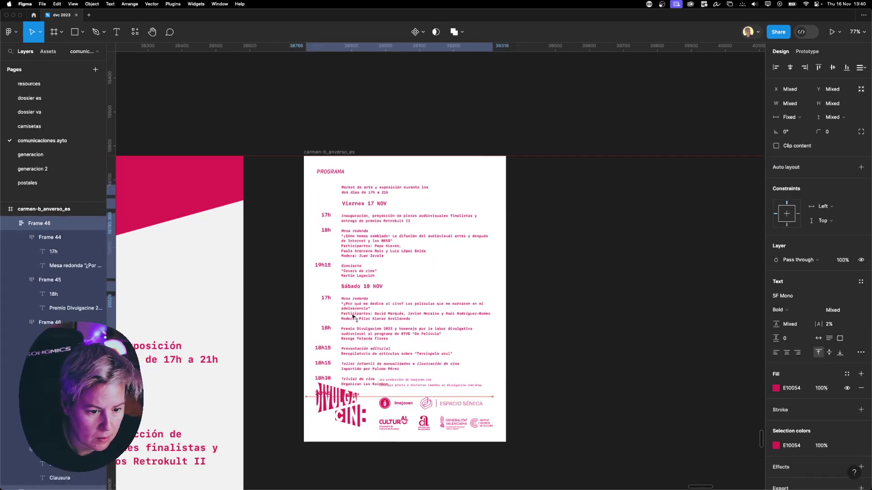
{"action": "left_click", "coordinate": [586, 249]}
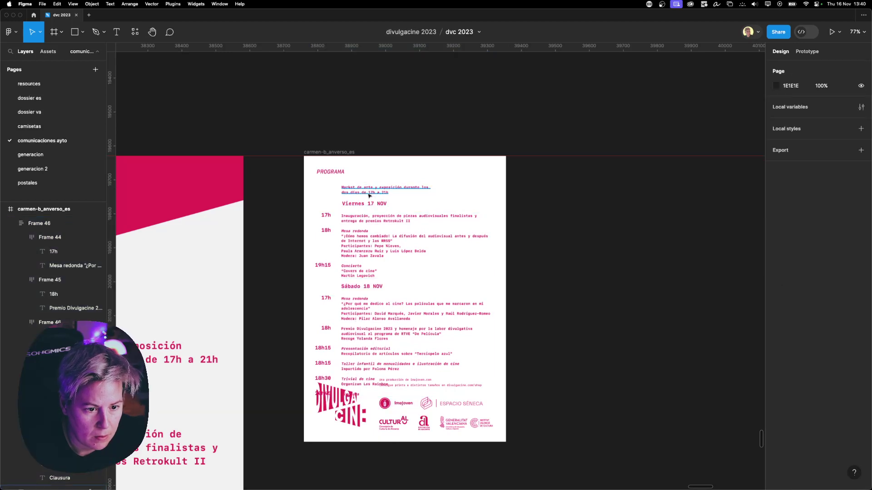
Place the Market de arte text on one line, aligned beside PROGRAMA
{"action": "left_click_drag", "start_coordinate": [369, 196], "coordinate": [383, 179]}
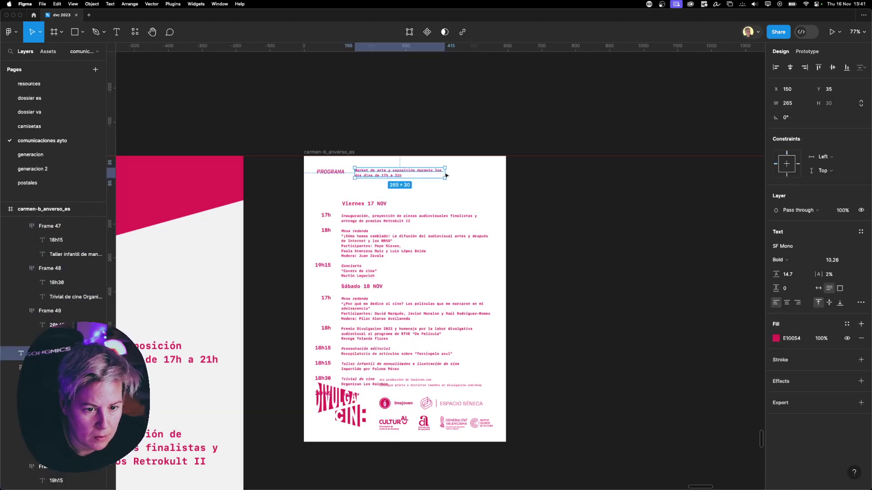
{"action": "left_click_drag", "start_coordinate": [447, 172], "coordinate": [500, 173]}
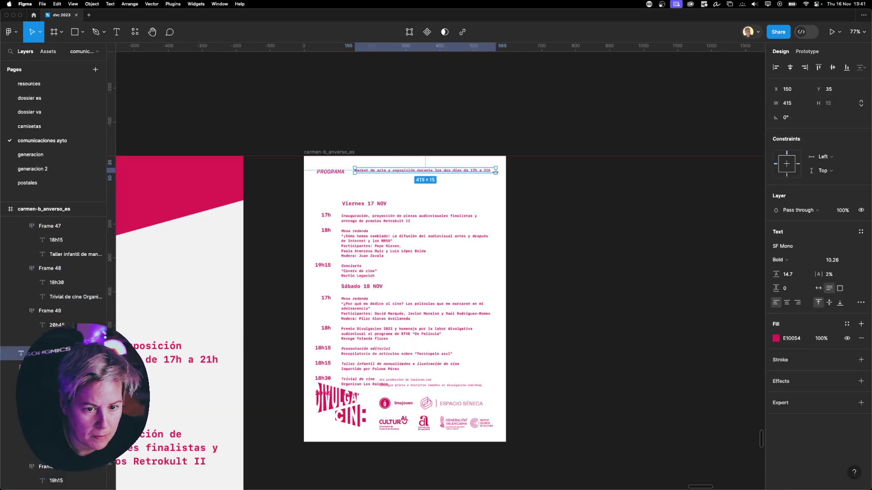
{"action": "left_click_drag", "start_coordinate": [400, 171], "coordinate": [402, 174]}
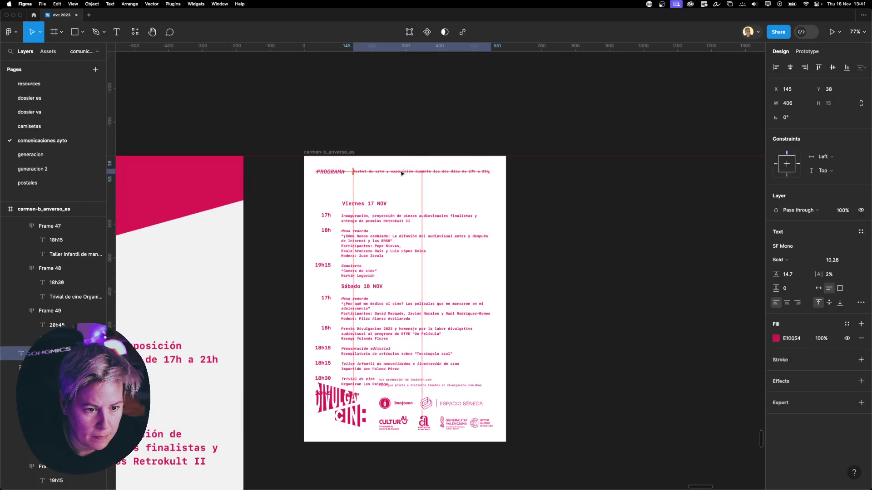
{"action": "left_click", "coordinate": [563, 185]}
Try wrapping the Viernes and Sábado blocks in auto layout, then undo it
{"action": "left_click", "coordinate": [360, 237]}
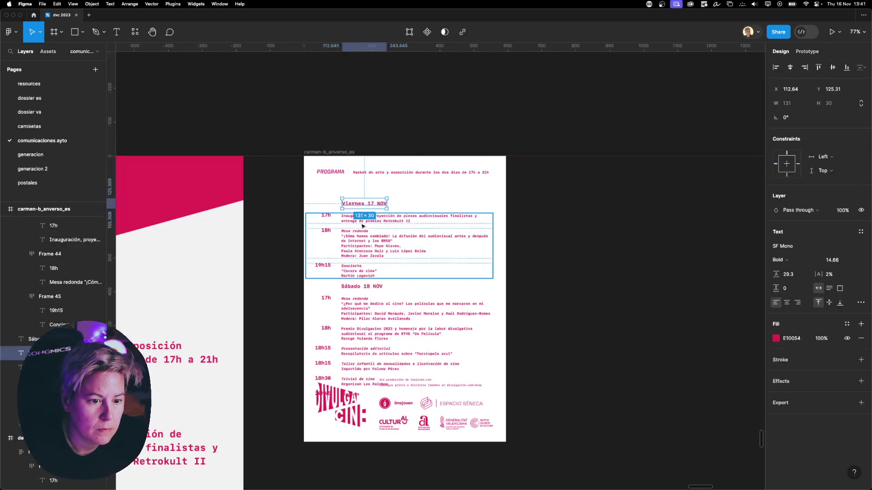
{"action": "left_click", "coordinate": [369, 310], "text": "shift"}
{"action": "key", "text": "shift+a"}
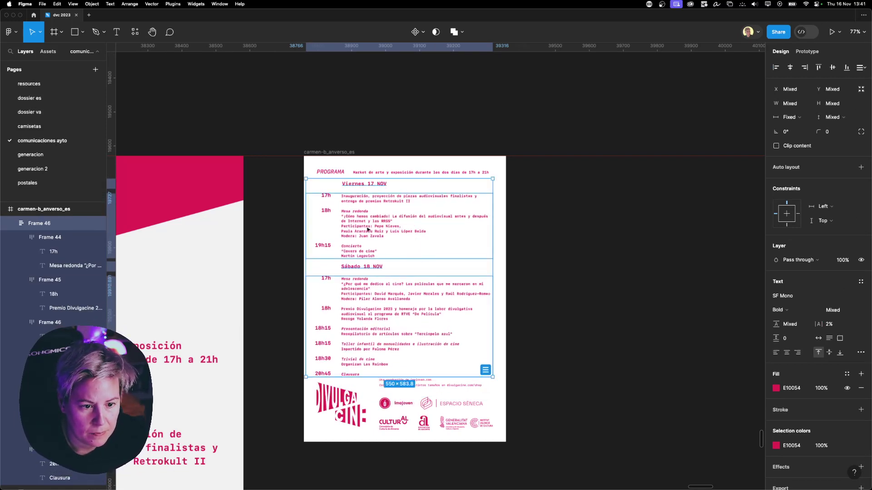
{"action": "key", "text": "ctrl+z"}
{"action": "key", "text": "ctrl+z"}
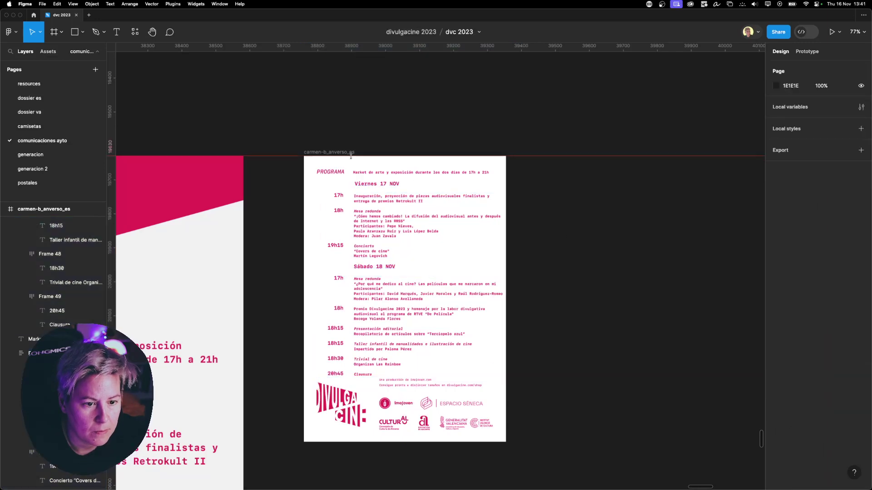
Left-align the Viernes 17 NOV and Sábado 18 NOV headings
{"action": "scroll", "coordinate": [350, 156], "scroll_direction": "up", "scroll_amount": 5}
{"action": "left_click", "coordinate": [361, 206]}
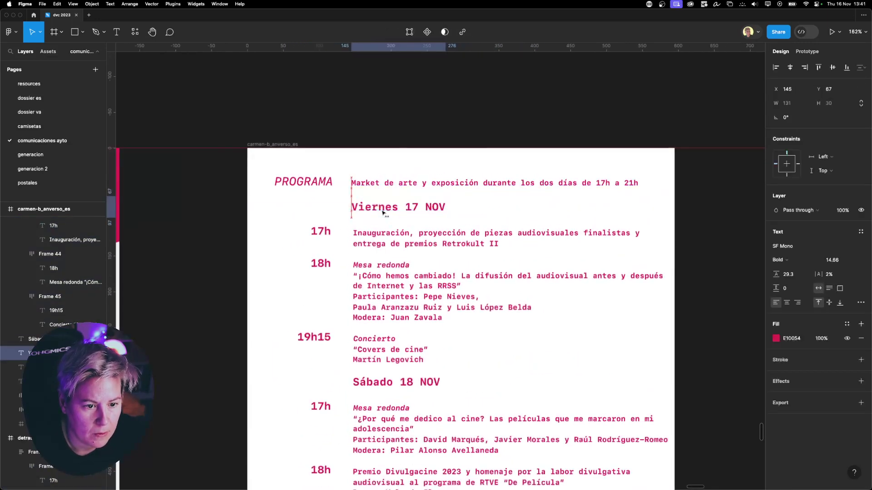
{"action": "left_click", "coordinate": [386, 245]}
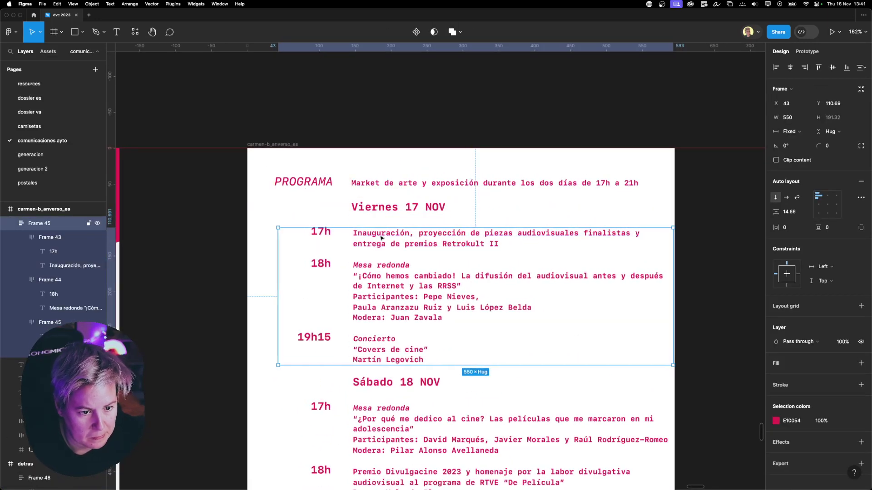
{"action": "left_click", "coordinate": [381, 387]}
{"action": "left_click", "coordinate": [354, 208], "text": "shift"}
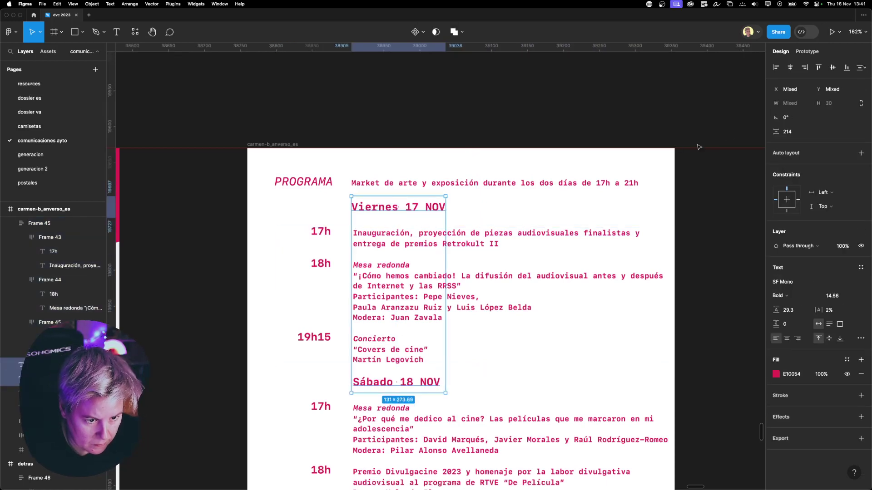
{"action": "left_click", "coordinate": [779, 68]}
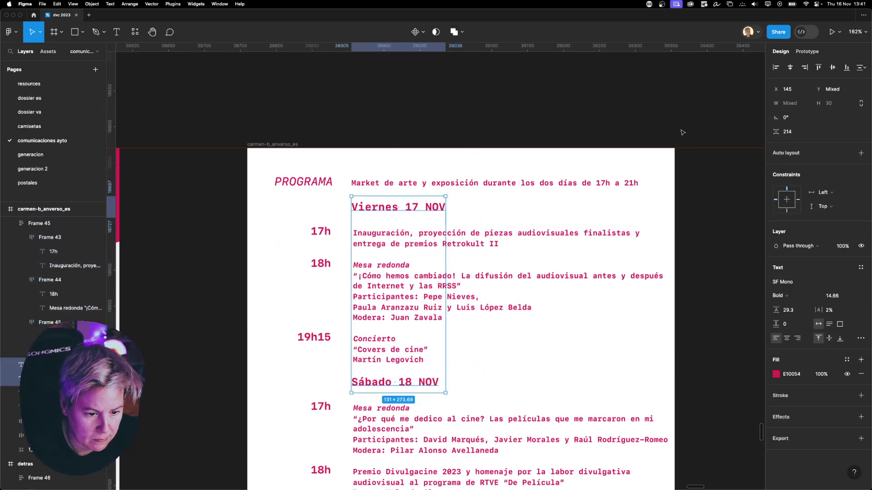
Narrow the Viernes events frame to 511 wide and the Sábado frame to 507
{"action": "left_click", "coordinate": [411, 245]}
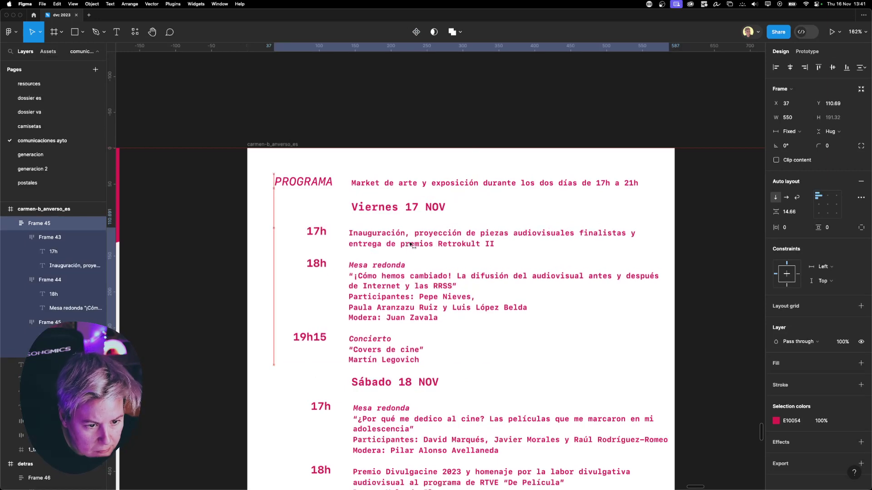
{"action": "scroll", "coordinate": [351, 235], "scroll_direction": "up", "scroll_amount": 5}
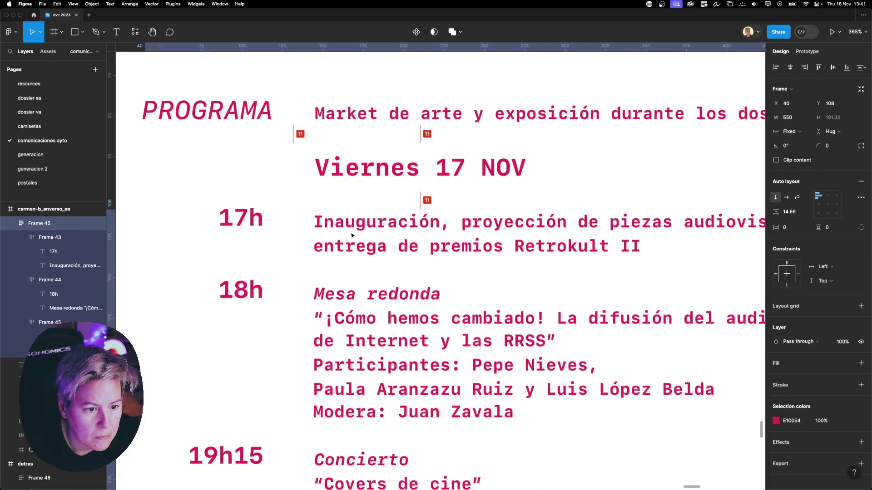
{"action": "scroll", "coordinate": [351, 236], "scroll_direction": "down", "scroll_amount": 5}
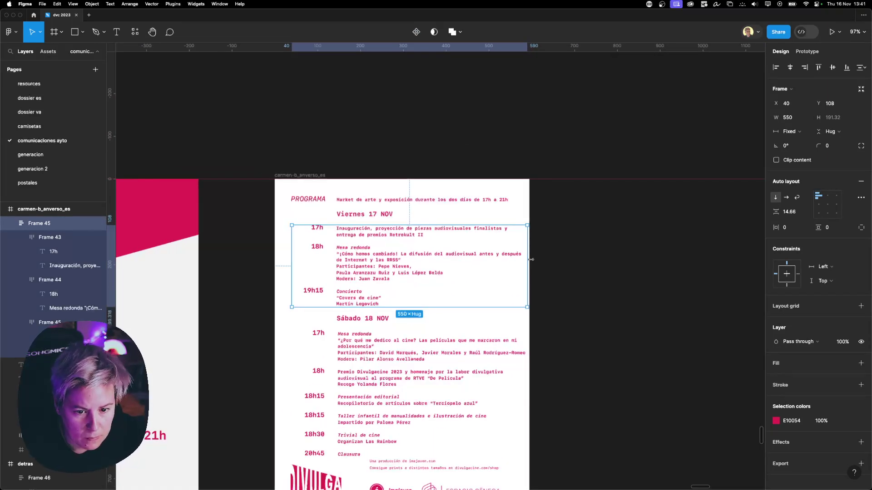
{"action": "left_click_drag", "start_coordinate": [524, 257], "coordinate": [511, 258]}
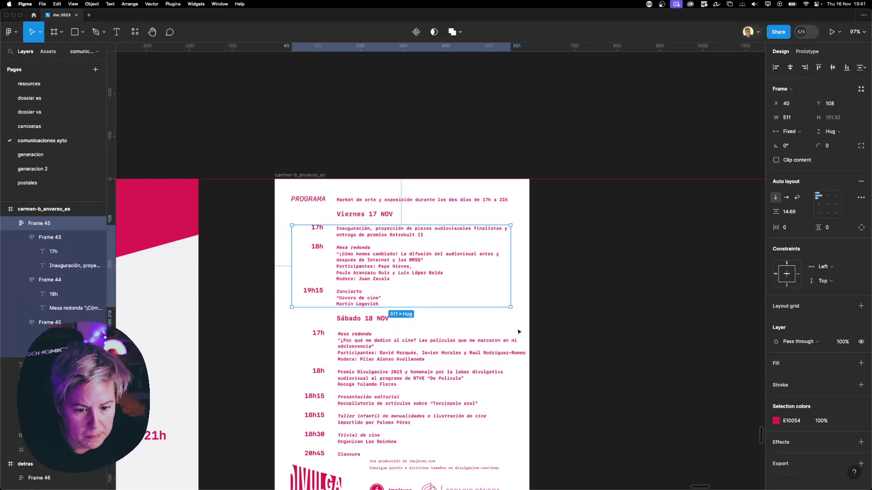
{"action": "left_click", "coordinate": [483, 344]}
{"action": "left_click_drag", "start_coordinate": [527, 354], "coordinate": [509, 355]}
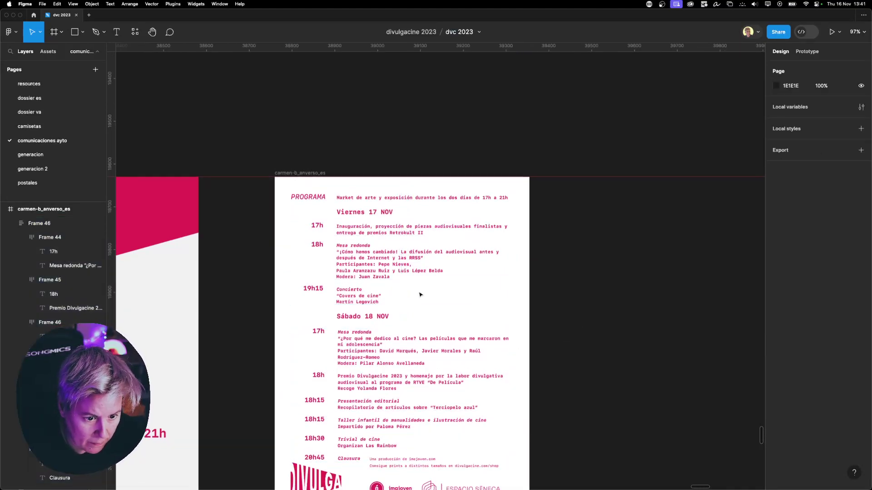
{"action": "scroll", "coordinate": [420, 295], "scroll_direction": "down", "scroll_amount": 2}
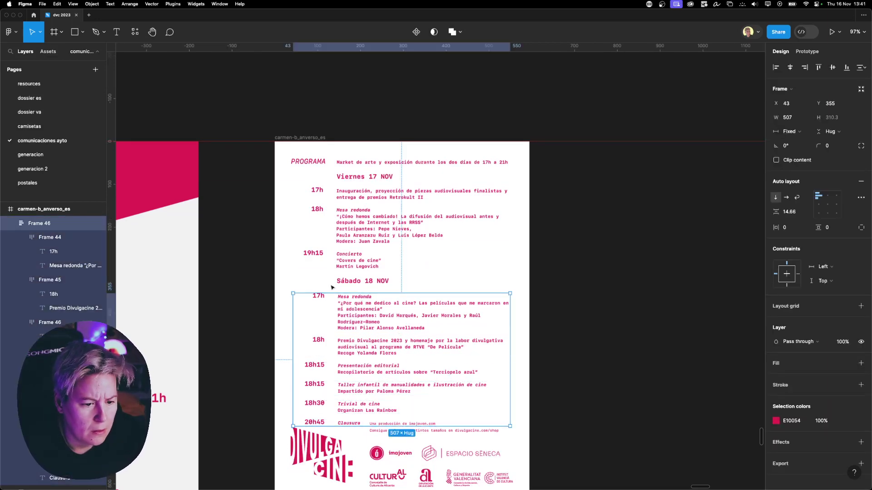
{"action": "scroll", "coordinate": [353, 310], "scroll_direction": "up", "scroll_amount": 5}
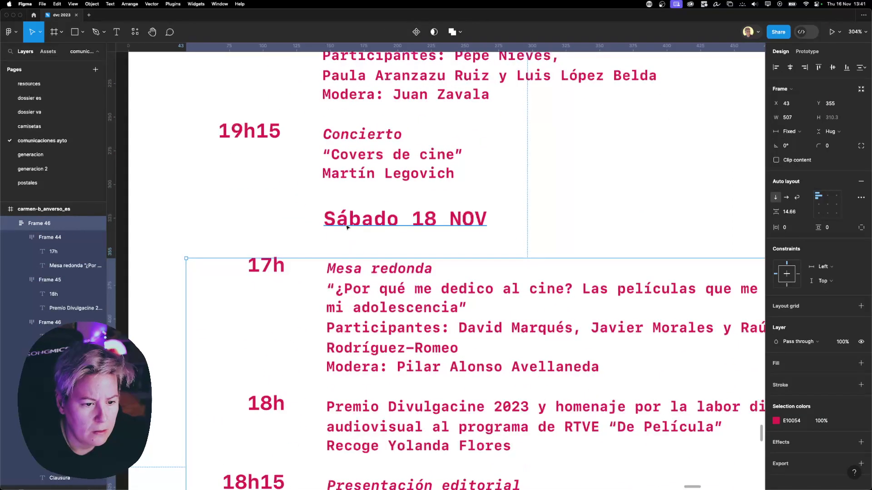
Widen the Sábado events frame slightly to the right
{"action": "left_click", "coordinate": [343, 266]}
{"action": "scroll", "coordinate": [343, 266], "scroll_direction": "down", "scroll_amount": 5}
{"action": "left_click", "coordinate": [413, 195]}
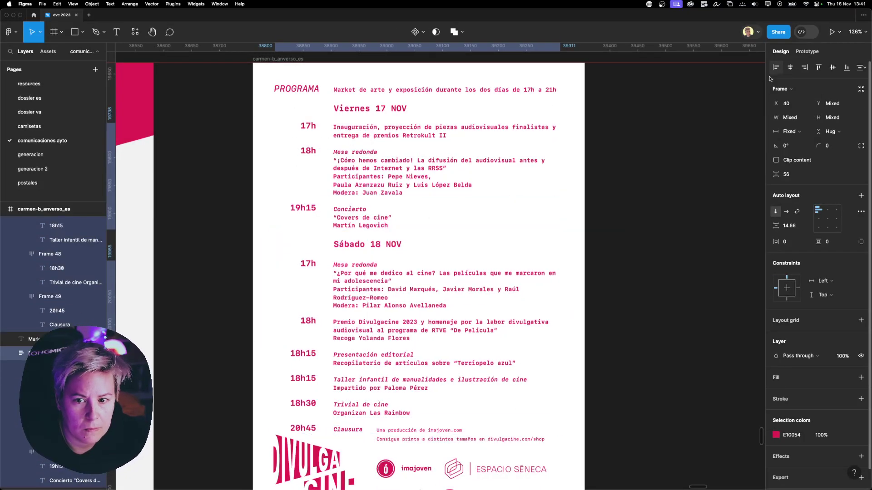
{"action": "left_click", "coordinate": [609, 169]}
{"action": "left_click", "coordinate": [528, 268]}
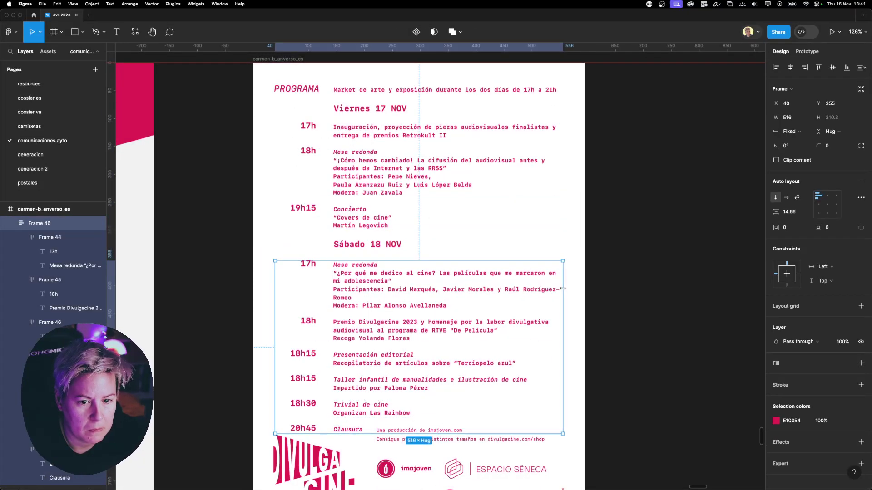
{"action": "left_click_drag", "start_coordinate": [558, 289], "coordinate": [560, 289]}
{"action": "left_click", "coordinate": [572, 291]}
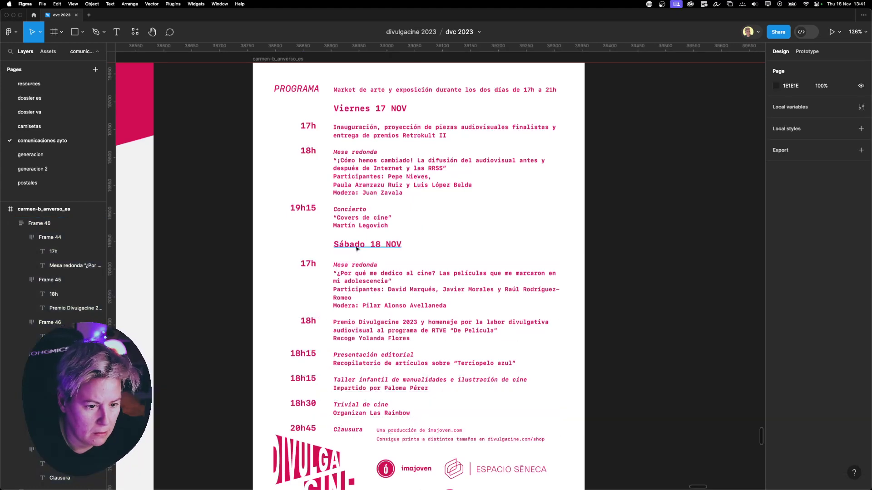
{"action": "left_click", "coordinate": [355, 267]}
{"action": "scroll", "coordinate": [454, 268], "scroll_direction": "down", "scroll_amount": 2}
{"action": "left_click", "coordinate": [615, 268]}
{"action": "scroll", "coordinate": [615, 268], "scroll_direction": "down", "scroll_amount": 5}
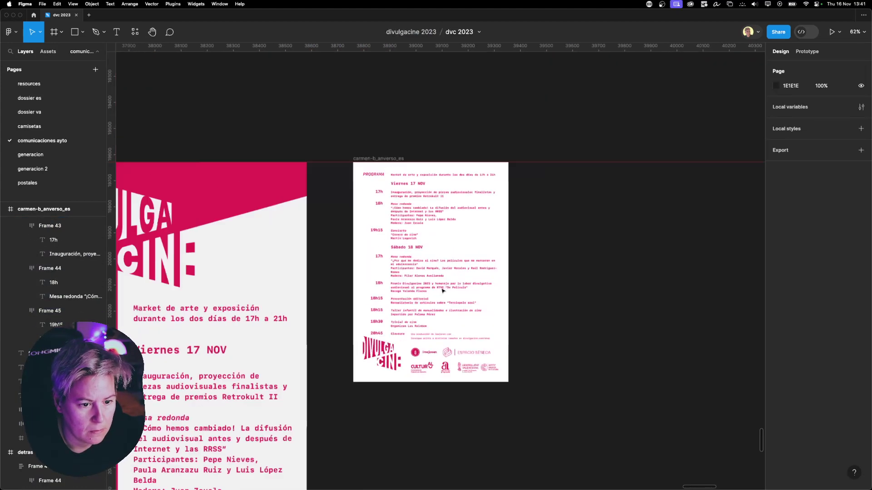
{"action": "scroll", "coordinate": [530, 270], "scroll_direction": "up", "scroll_amount": 3}
{"action": "scroll", "coordinate": [530, 270], "scroll_direction": "down", "scroll_amount": 3}
{"action": "scroll", "coordinate": [464, 279], "scroll_direction": "up", "scroll_amount": 5}
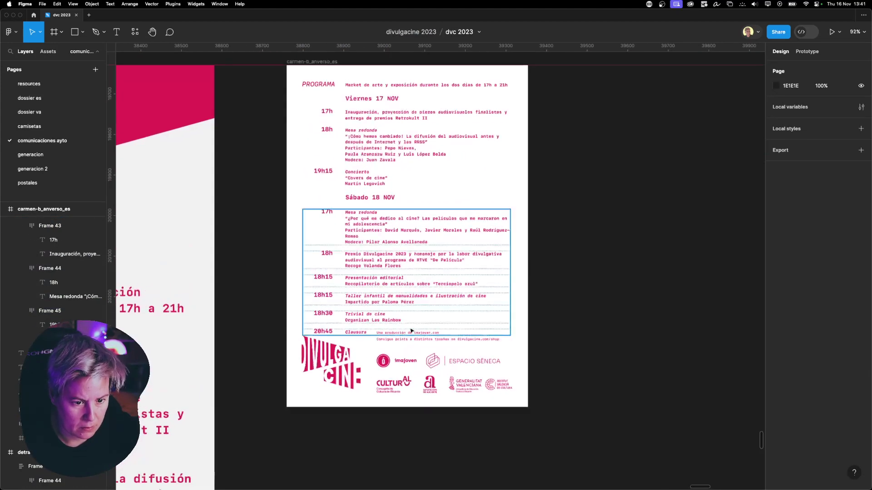
Delete the leftover Una producción credit text from the footer
{"action": "left_click", "coordinate": [345, 371]}
{"action": "left_click", "coordinate": [396, 341]}
{"action": "left_click", "coordinate": [447, 340]}
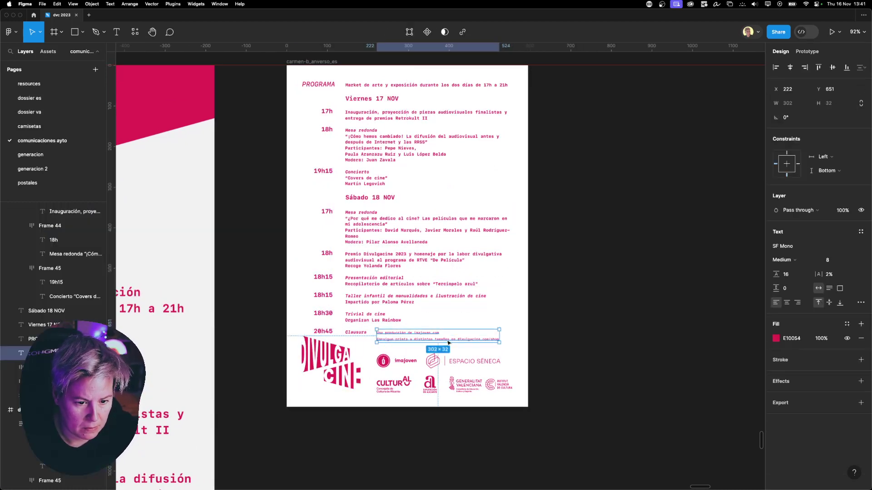
{"action": "key", "text": "Delete"}
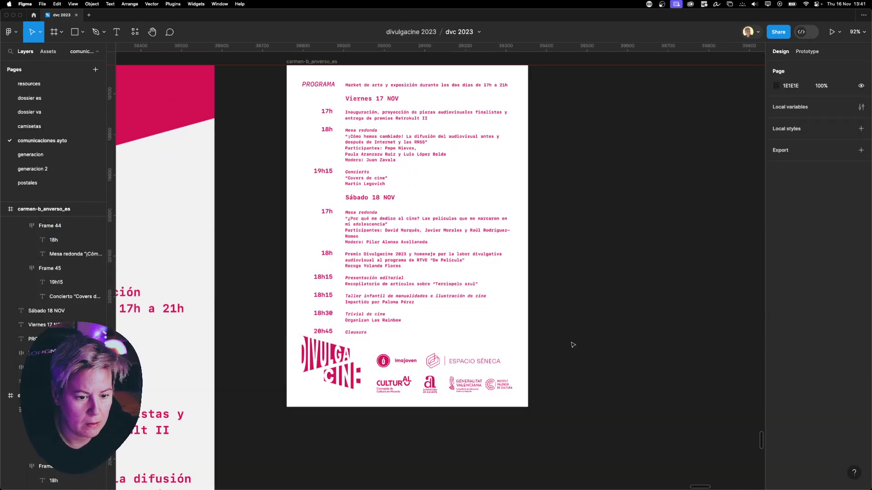
Move and resize the DIVULGA CINE logo to sit at the page's bottom-left
{"action": "left_click_drag", "start_coordinate": [349, 369], "coordinate": [341, 383]}
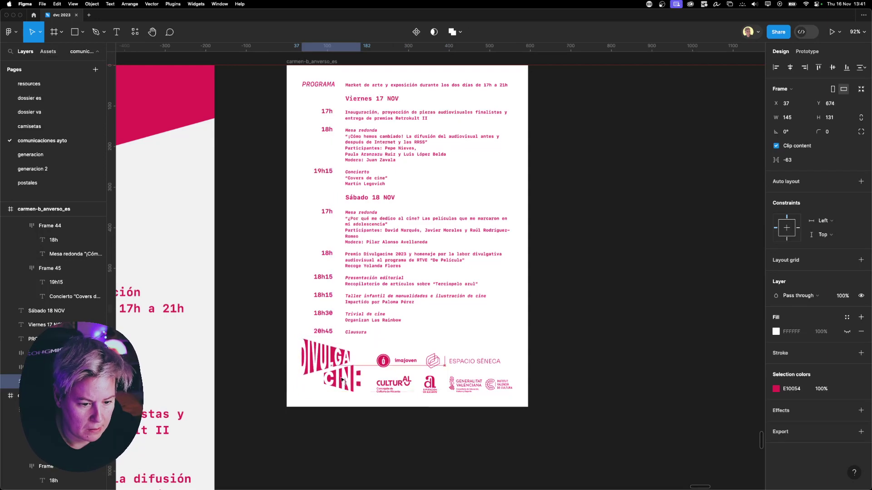
{"action": "scroll", "coordinate": [341, 384], "scroll_direction": "down", "scroll_amount": 3}
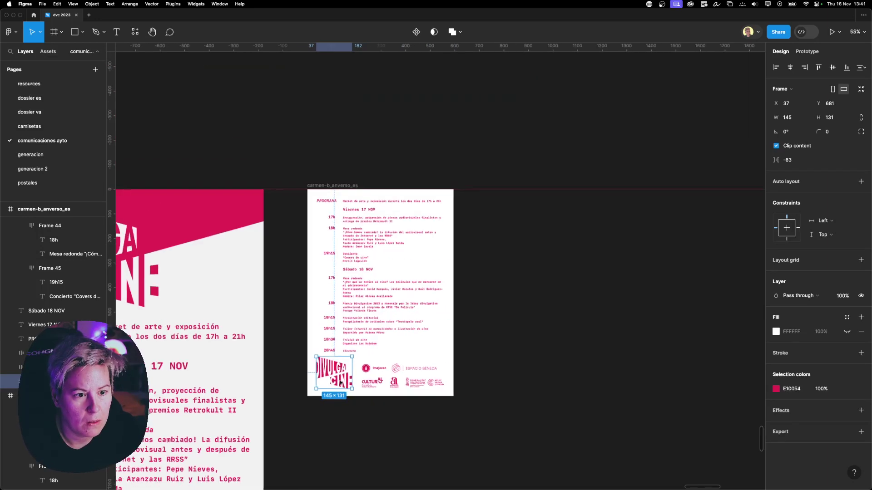
{"action": "scroll", "coordinate": [308, 346], "scroll_direction": "up", "scroll_amount": 5}
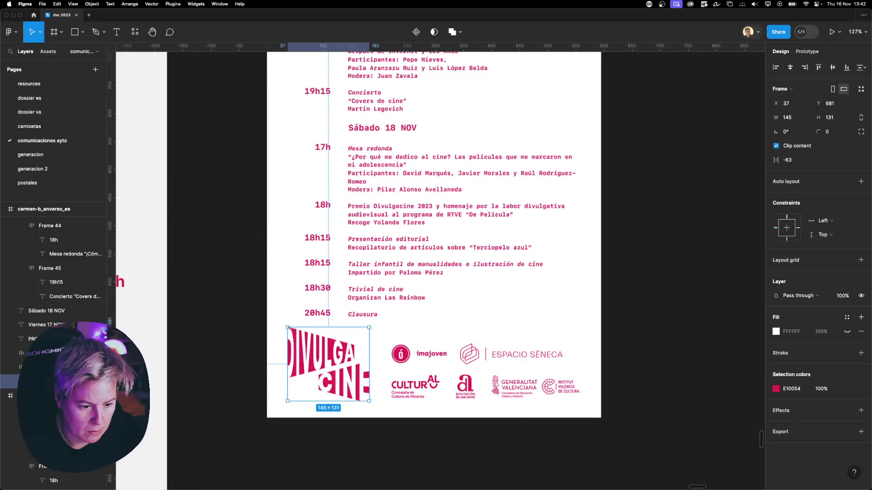
{"action": "left_click_drag", "start_coordinate": [288, 327], "coordinate": [285, 336]}
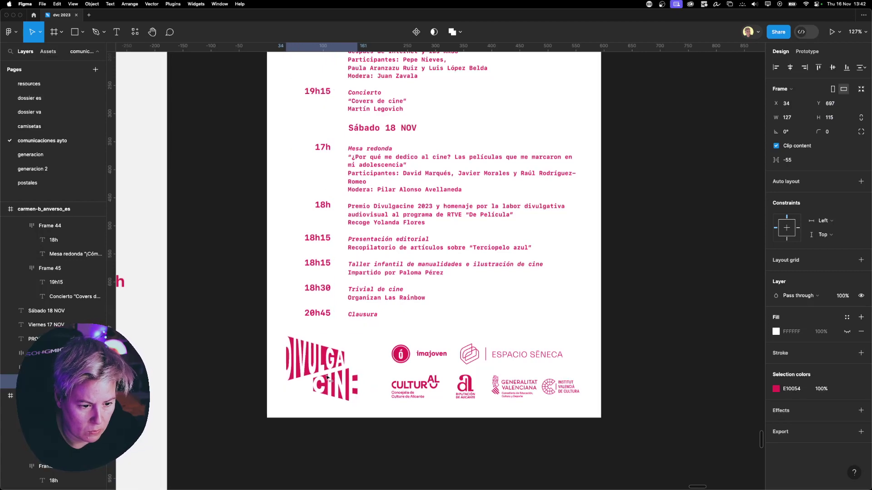
{"action": "left_click_drag", "start_coordinate": [326, 377], "coordinate": [330, 377]}
{"action": "left_click_drag", "start_coordinate": [362, 402], "coordinate": [334, 393]}
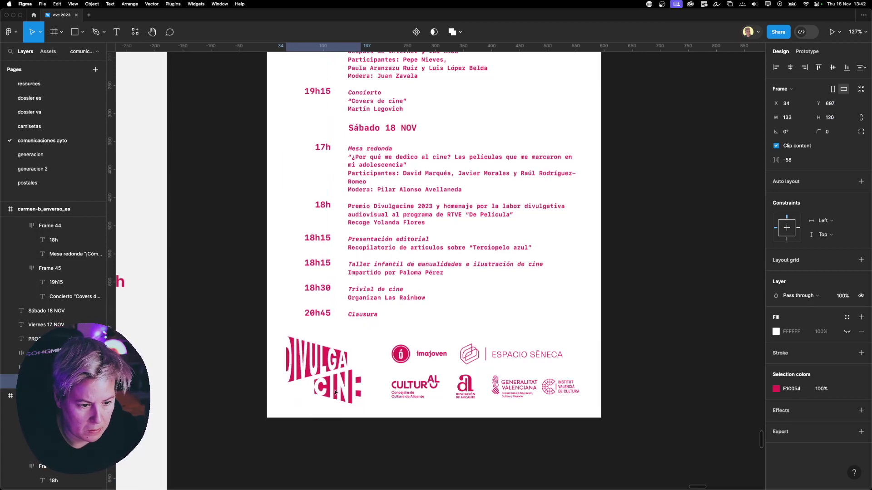
{"action": "key", "text": "Escape"}
Review the finished programme page and select the PROGRAMA heading
{"action": "scroll", "coordinate": [335, 393], "scroll_direction": "down", "scroll_amount": 5}
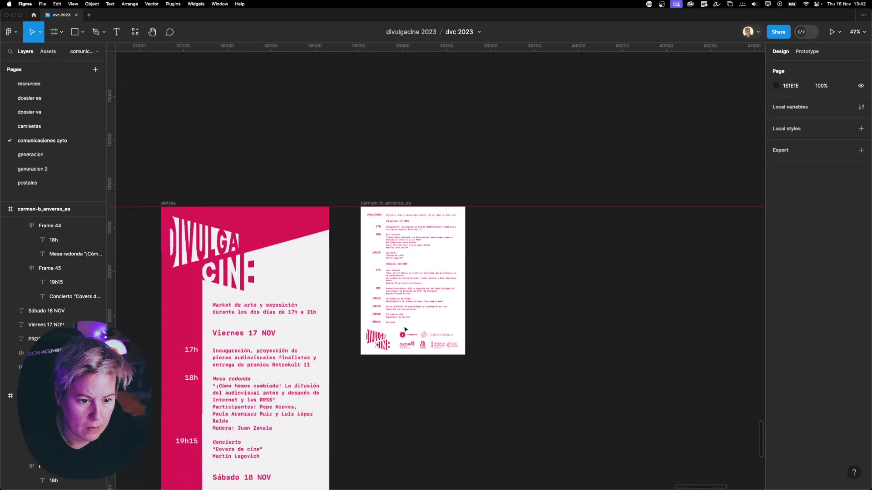
{"action": "scroll", "coordinate": [371, 267], "scroll_direction": "up", "scroll_amount": 4}
{"action": "left_click", "coordinate": [371, 267]}
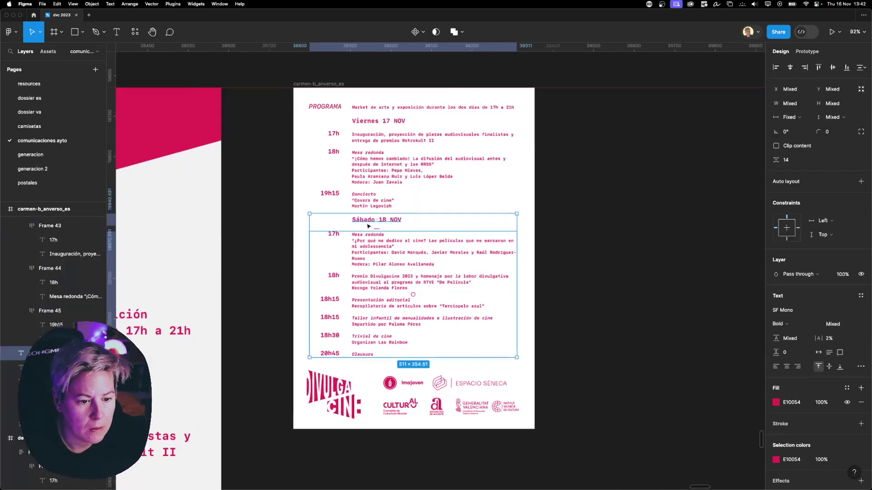
{"action": "scroll", "coordinate": [368, 261], "scroll_direction": "up", "scroll_amount": 4}
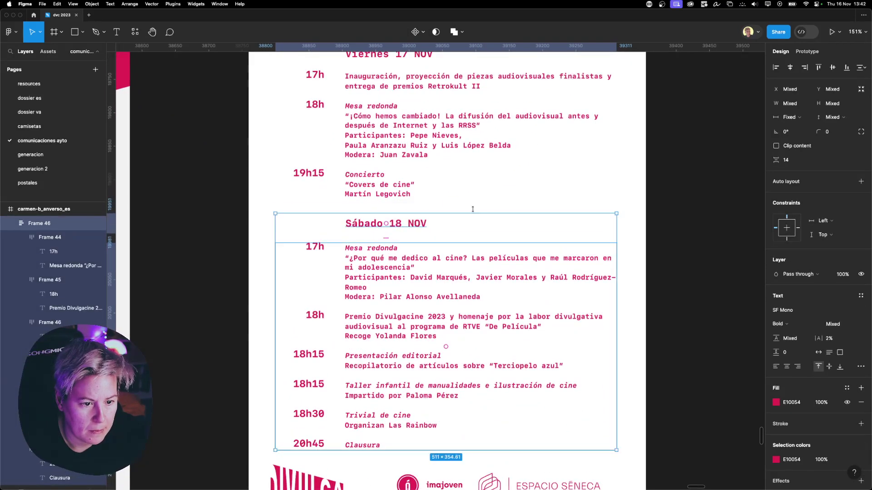
{"action": "key", "text": "Escape"}
{"action": "scroll", "coordinate": [573, 226], "scroll_direction": "down", "scroll_amount": 5}
{"action": "scroll", "coordinate": [561, 228], "scroll_direction": "up", "scroll_amount": 1}
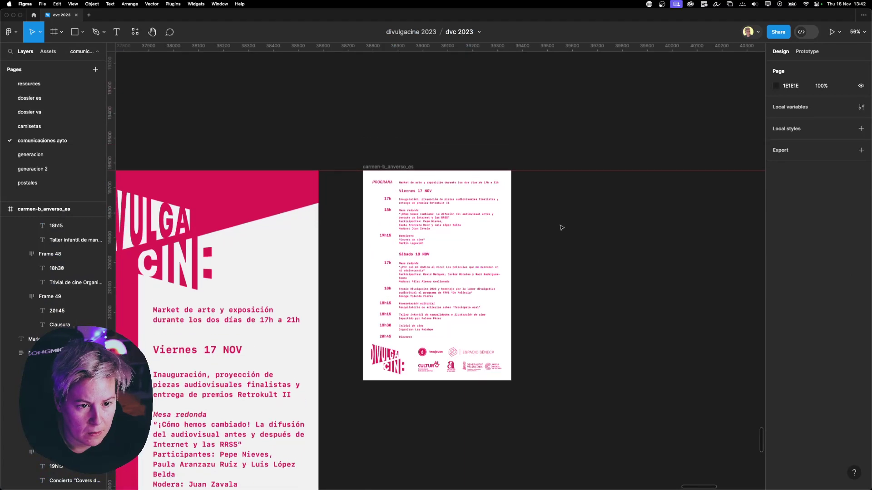
{"action": "scroll", "coordinate": [510, 341], "scroll_direction": "up", "scroll_amount": 3}
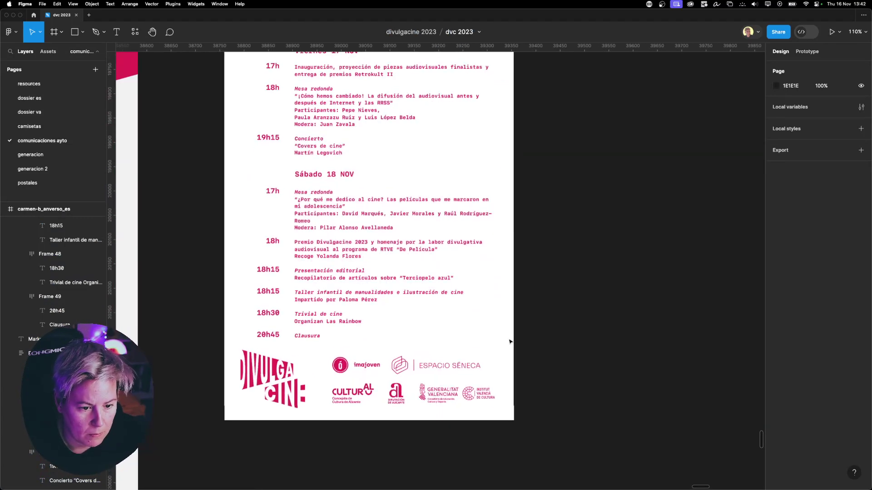
{"action": "scroll", "coordinate": [512, 341], "scroll_direction": "down", "scroll_amount": 2}
{"action": "scroll", "coordinate": [530, 335], "scroll_direction": "down", "scroll_amount": 2}
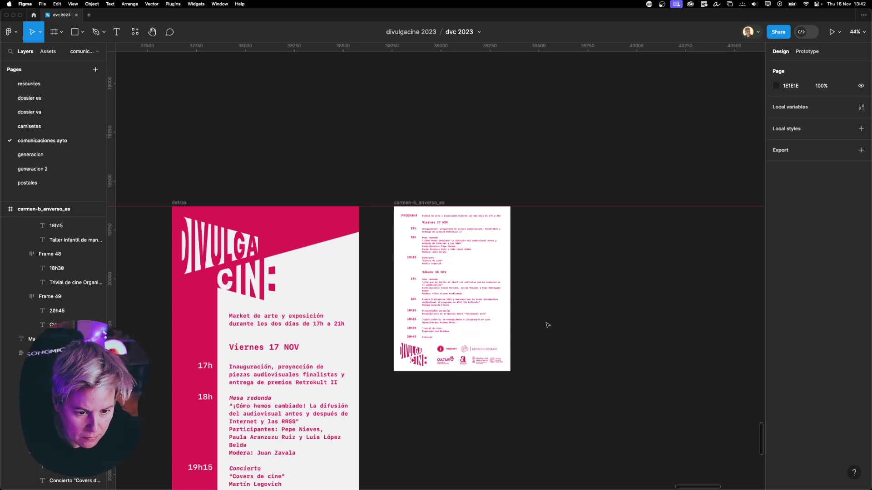
{"action": "scroll", "coordinate": [548, 325], "scroll_direction": "up", "scroll_amount": 5}
{"action": "scroll", "coordinate": [593, 336], "scroll_direction": "up", "scroll_amount": 2}
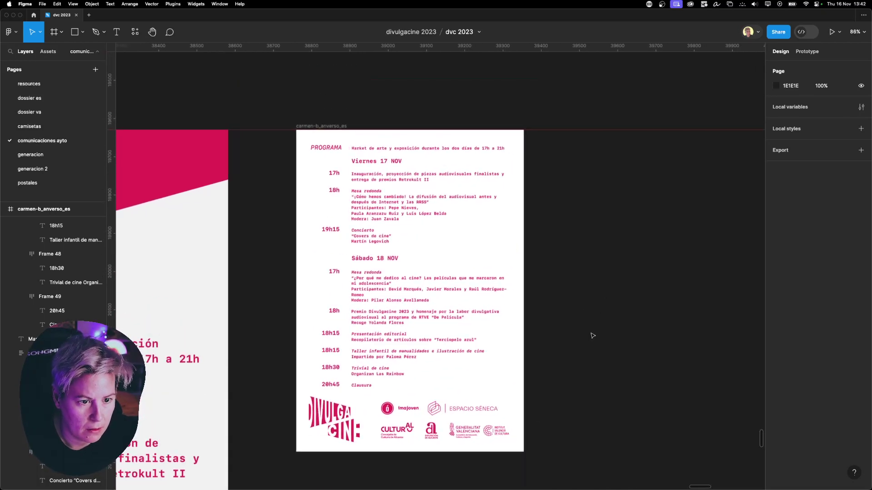
{"action": "left_click", "coordinate": [327, 148]}
{"action": "scroll", "coordinate": [326, 148], "scroll_direction": "up", "scroll_amount": 5}
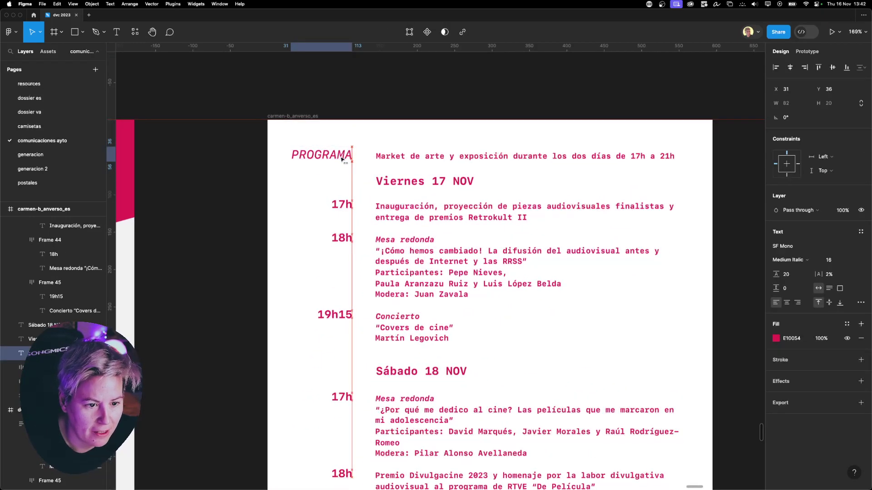
Set the PROGRAMA heading's font style to Bold Italic
{"action": "double_click", "coordinate": [341, 157]}
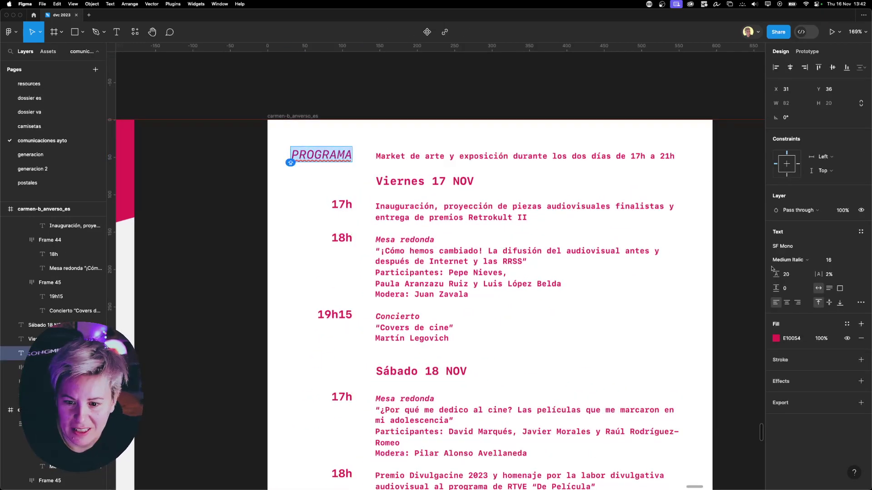
{"action": "left_click", "coordinate": [792, 261]}
{"action": "left_click", "coordinate": [792, 280]}
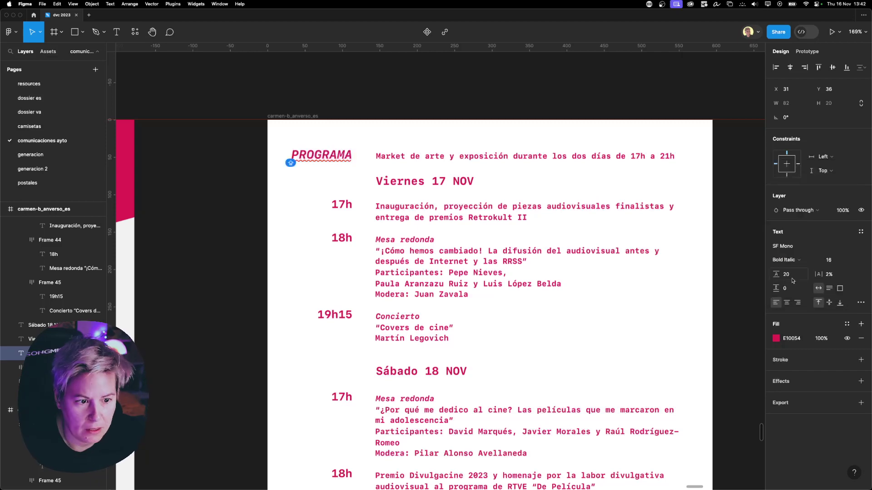
{"action": "left_click", "coordinate": [415, 109]}
Alt-drag a duplicate of the programme page beside the original
{"action": "scroll", "coordinate": [590, 227], "scroll_direction": "down", "scroll_amount": 5, "text": "ctrl"}
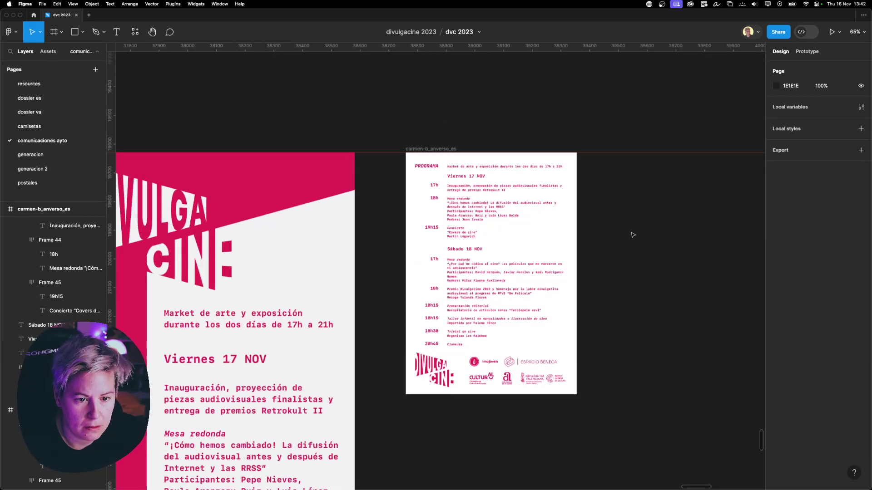
{"action": "scroll", "coordinate": [579, 226], "scroll_direction": "right", "scroll_amount": 1}
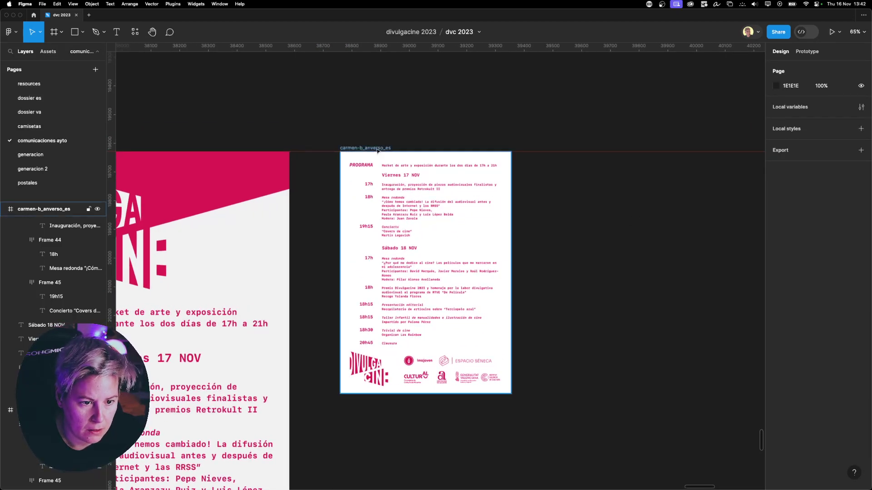
{"action": "left_click_drag", "start_coordinate": [368, 148], "coordinate": [548, 146], "text": "alt"}
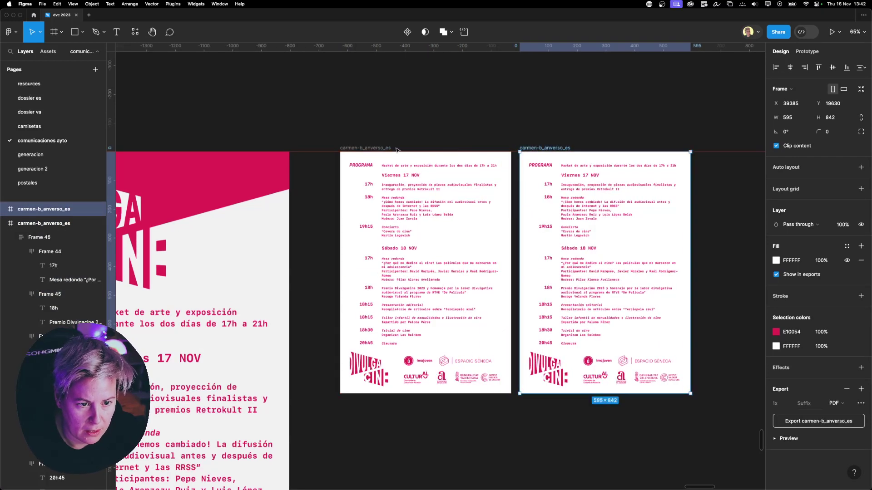
Rename the two page frames PROGRAMA_es and PROGRAMA_va
{"action": "double_click", "coordinate": [380, 148]}
{"action": "key", "text": "Escape"}
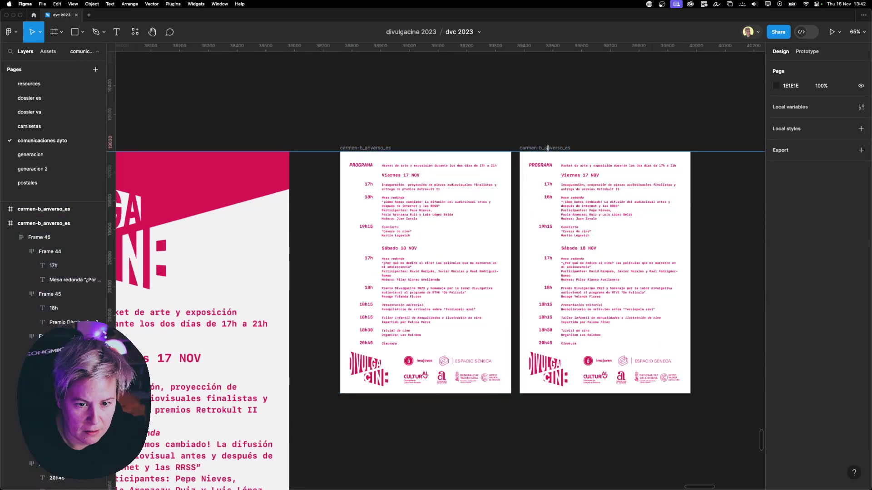
{"action": "double_click", "coordinate": [377, 148]}
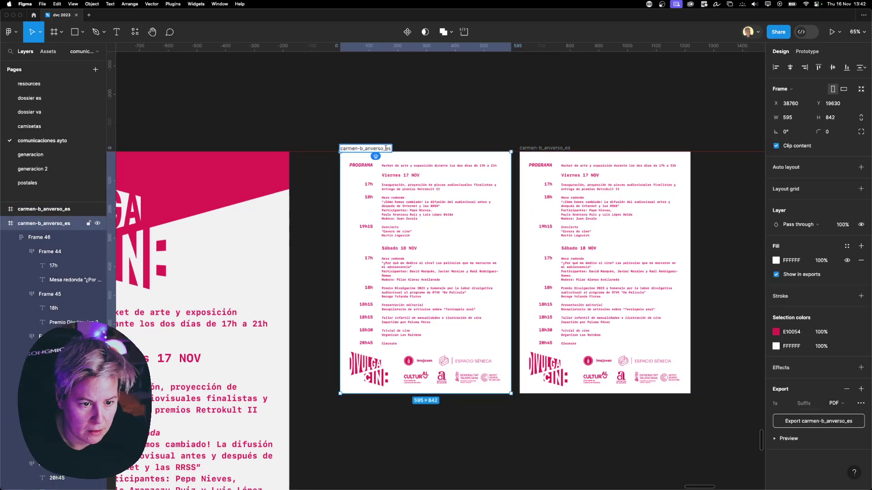
{"action": "type", "text": "des"}
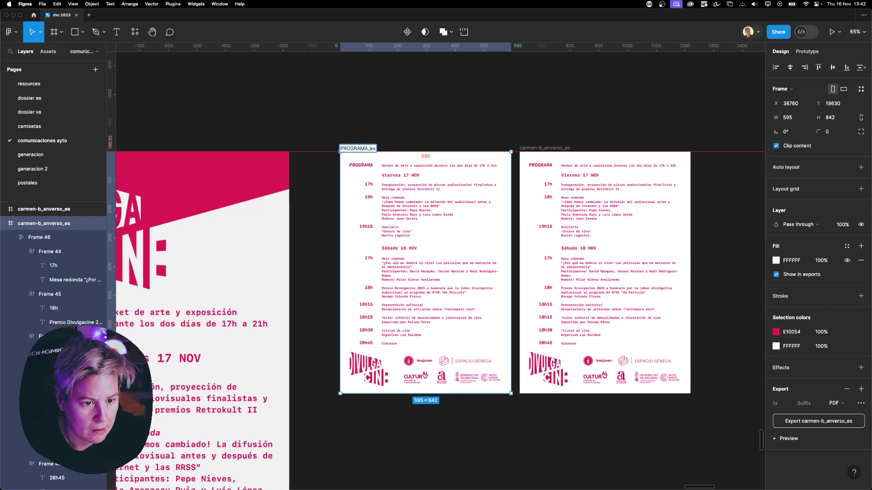
{"action": "key", "text": "Caps_Lock"}
{"action": "double_click", "coordinate": [363, 149]}
{"action": "key", "text": "ctrl+c"}
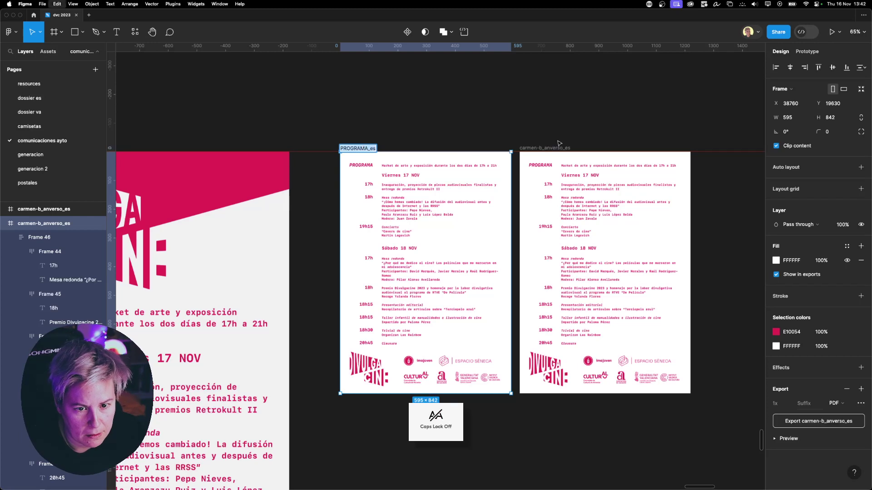
{"action": "double_click", "coordinate": [560, 147]}
{"action": "key", "text": "ctrl+v"}
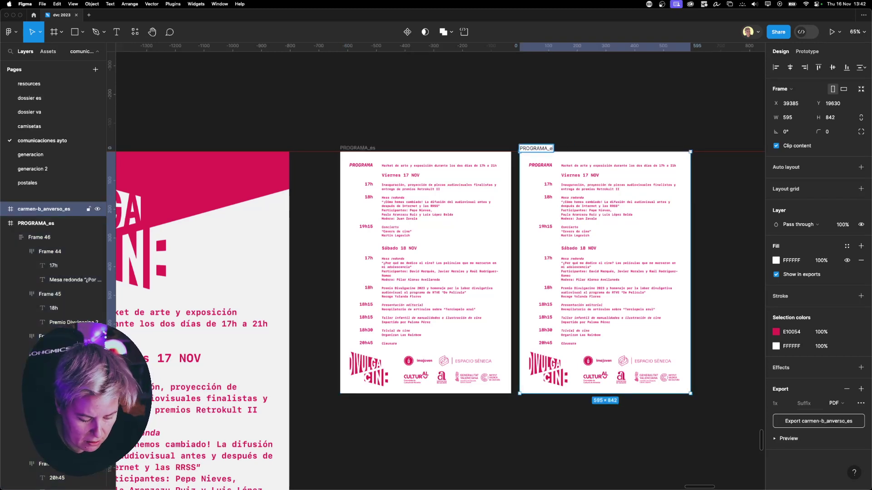
{"action": "type", "text": "va"}
{"action": "key", "text": "Caps_Lock"}
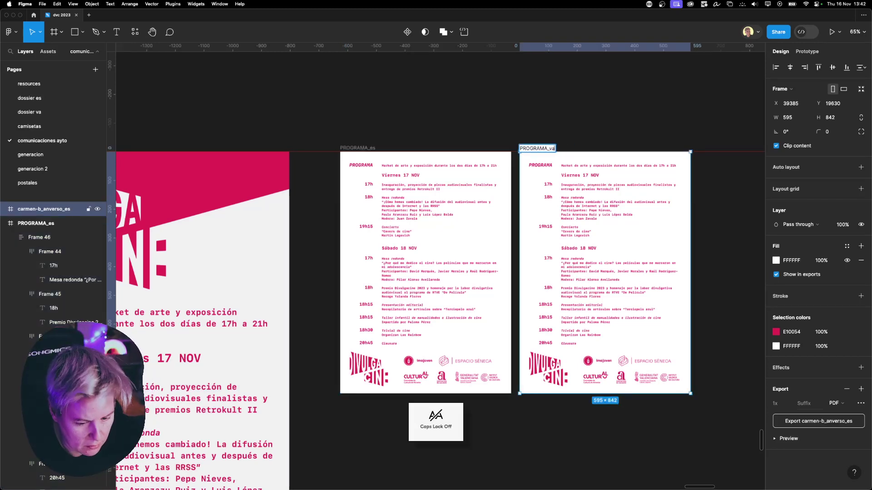
{"action": "left_click", "coordinate": [564, 130]}
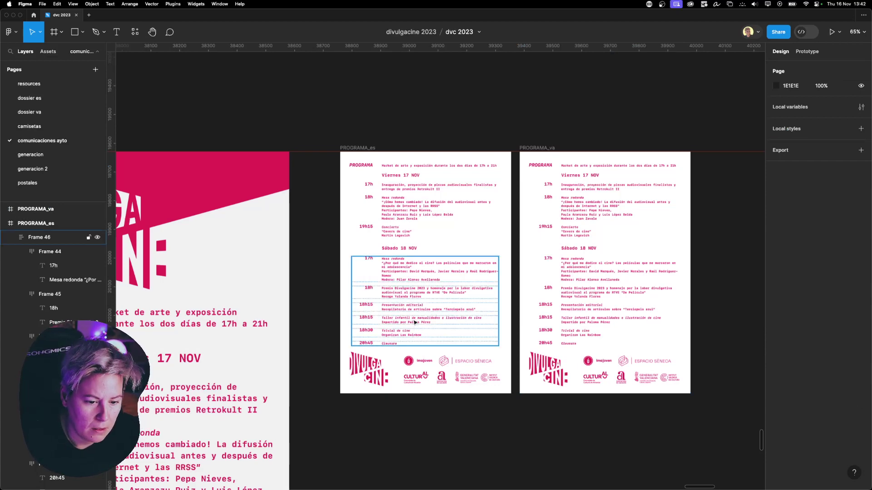
Select the Market de arte intro line in PROGRAMA_va and switch to the desktop overview
{"action": "scroll", "coordinate": [407, 190], "scroll_direction": "up", "scroll_amount": 3}
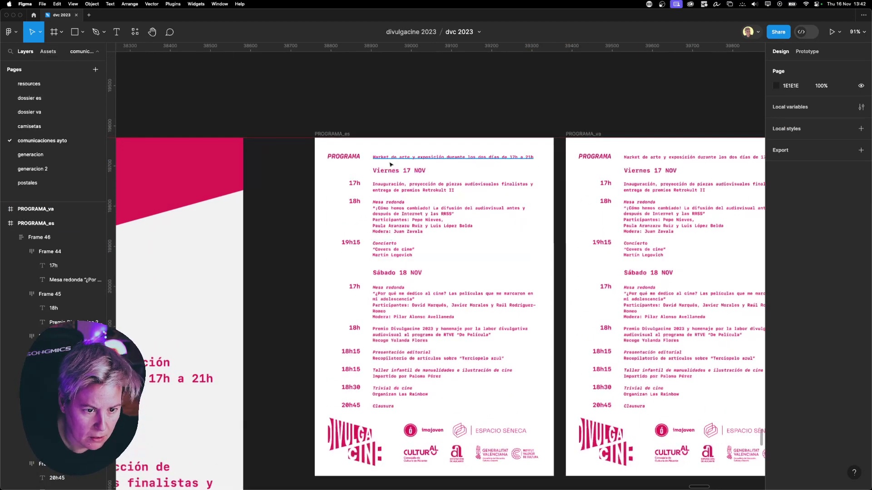
{"action": "left_click", "coordinate": [392, 159]}
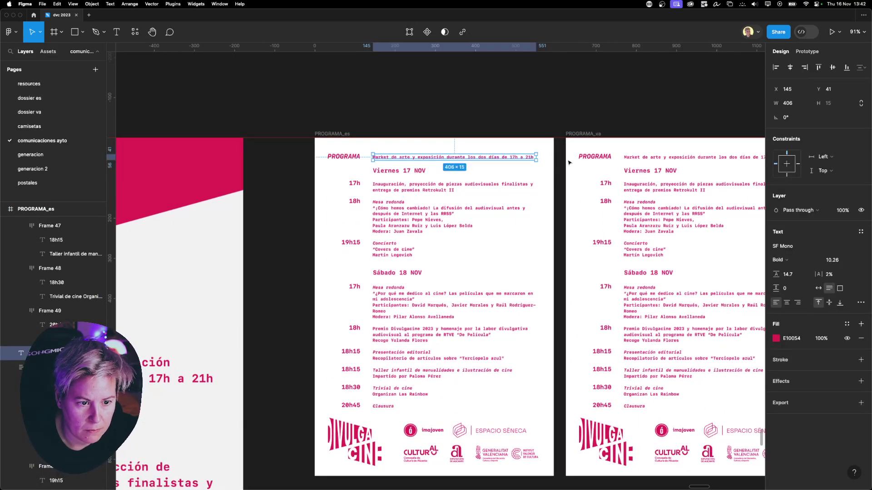
{"action": "key", "text": "Escape"}
{"action": "scroll", "coordinate": [350, 161], "scroll_direction": "right", "scroll_amount": 10}
{"action": "scroll", "coordinate": [354, 163], "scroll_direction": "down", "scroll_amount": 1}
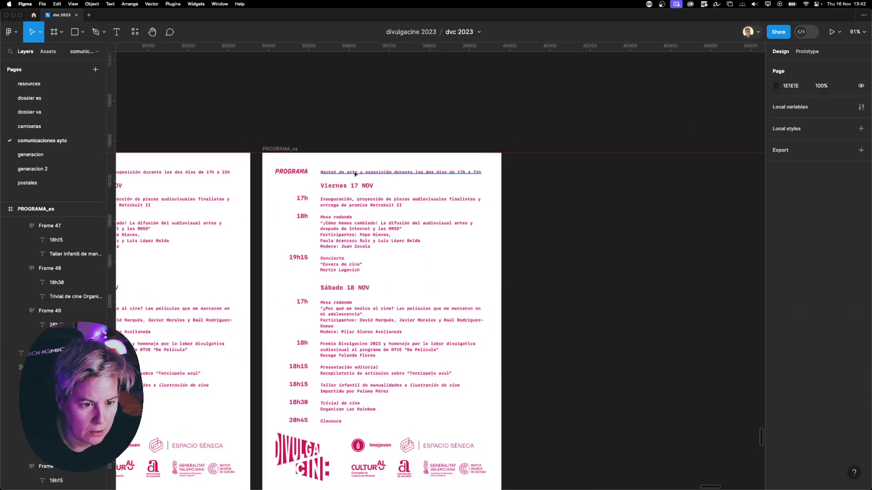
{"action": "double_click", "coordinate": [355, 173]}
{"action": "key", "text": "super+c"}
{"action": "key", "text": "Escape"}
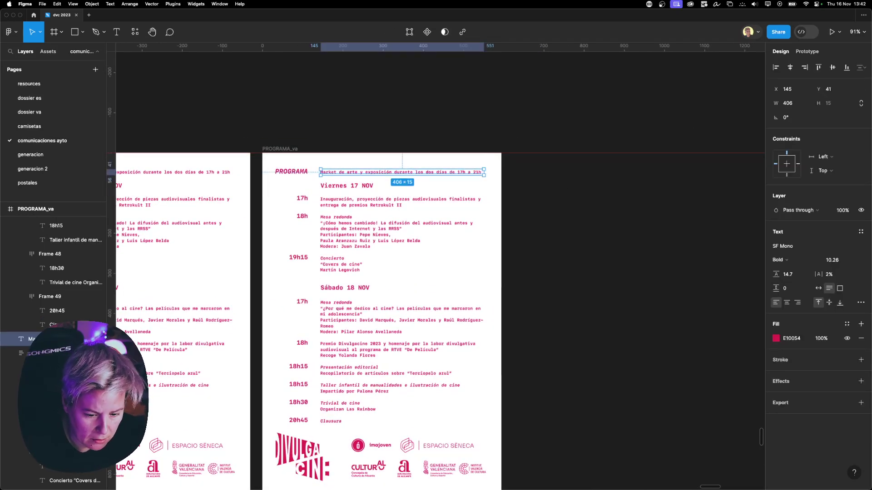
{"action": "key", "text": "ctrl+Up"}
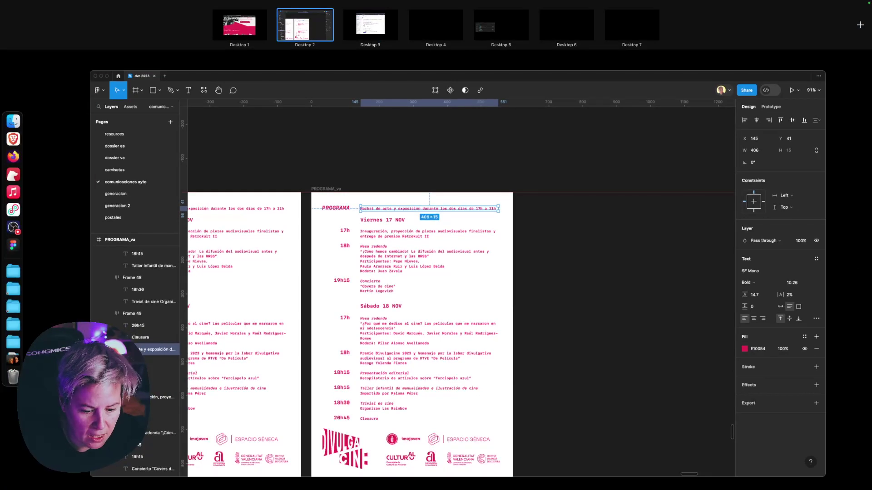
Open ChatGPT in a new browser tab and enlarge the browser window
{"action": "left_click", "coordinate": [239, 25]}
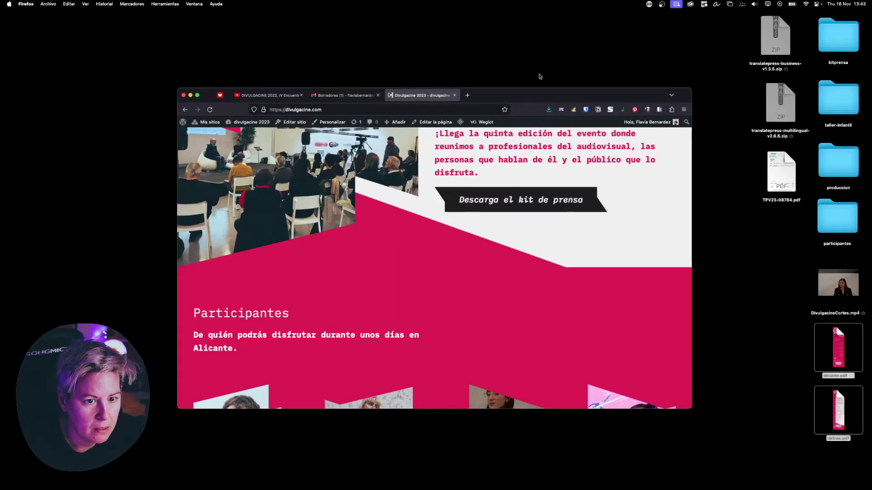
{"action": "left_click", "coordinate": [468, 96]}
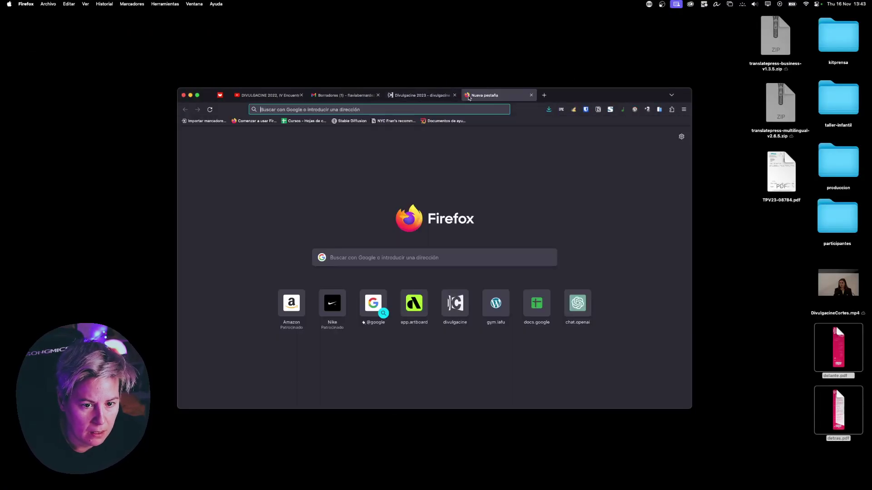
{"action": "type", "text": "chat.openai.com/"}
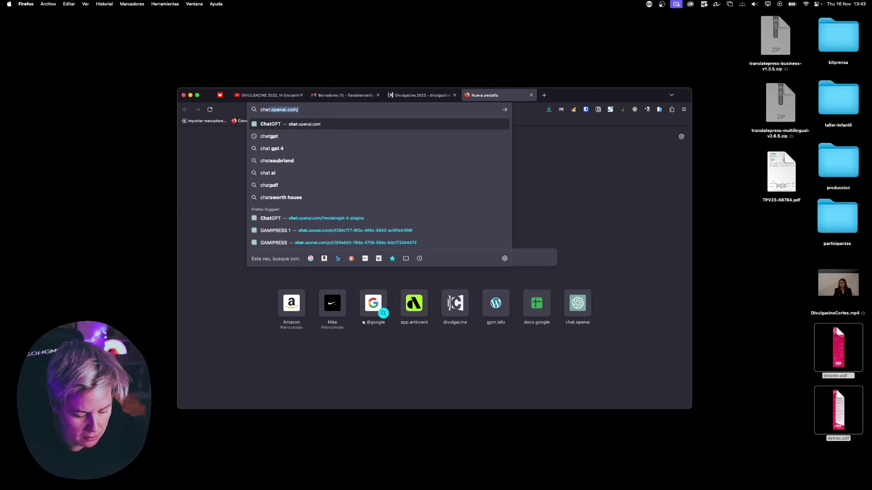
{"action": "type", "text": "gpt"}
{"action": "key", "text": "Return"}
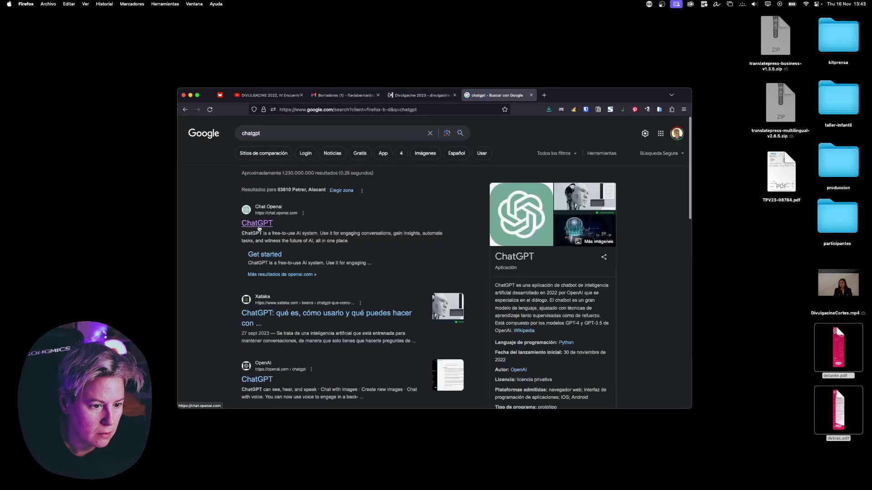
{"action": "left_click", "coordinate": [259, 227]}
{"action": "left_click_drag", "start_coordinate": [572, 98], "coordinate": [513, 50]}
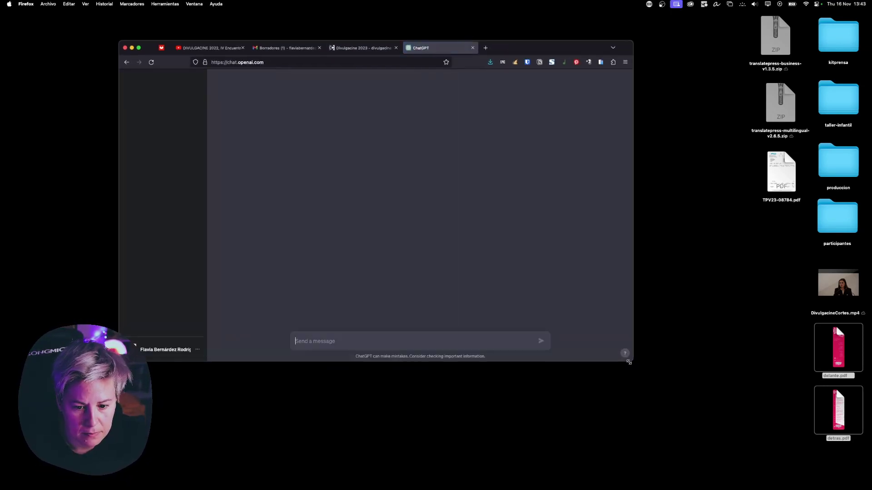
{"action": "left_click_drag", "start_coordinate": [632, 360], "coordinate": [676, 381]}
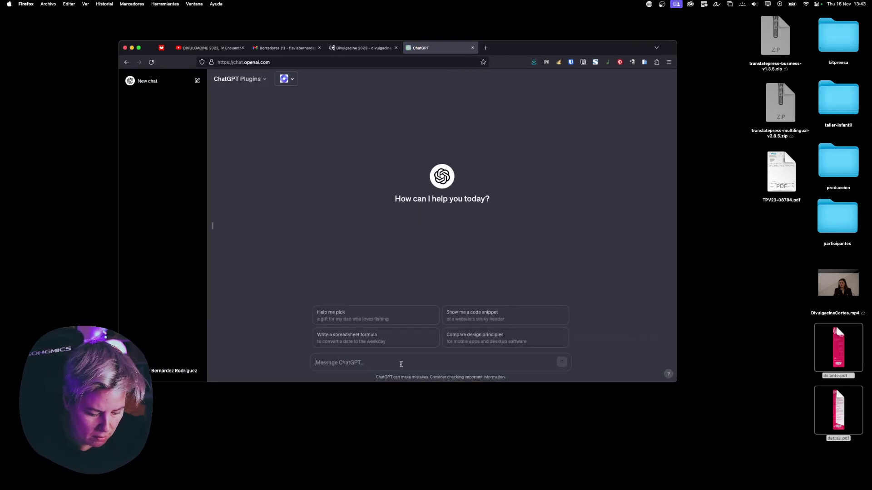
Ask ChatGPT to translate the Spanish market-and-exhibition line into Valencian
{"action": "type", "text": "traduce al valenc"}
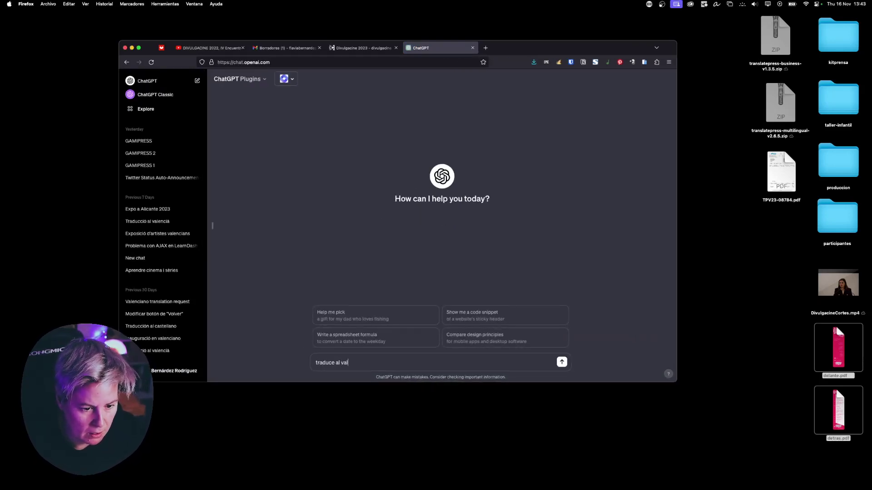
{"action": "type", "text": "iano porf"}
{"action": "key", "text": "Return"}
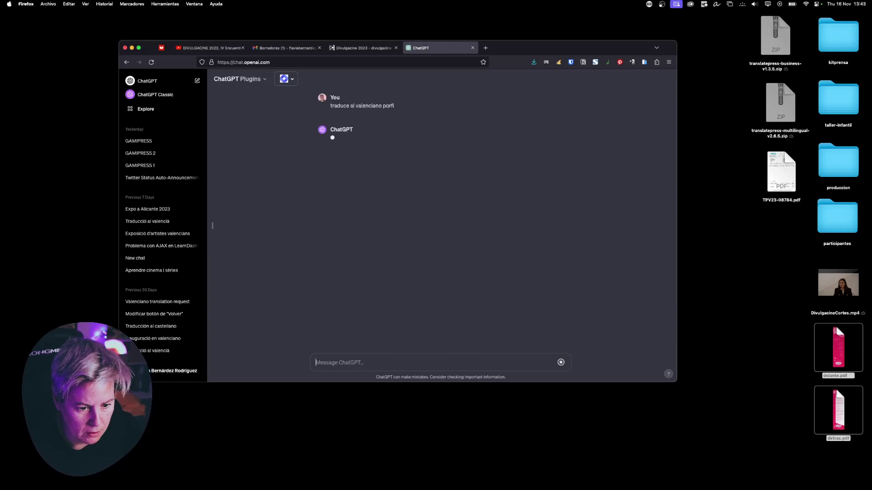
{"action": "key", "text": "super+v"}
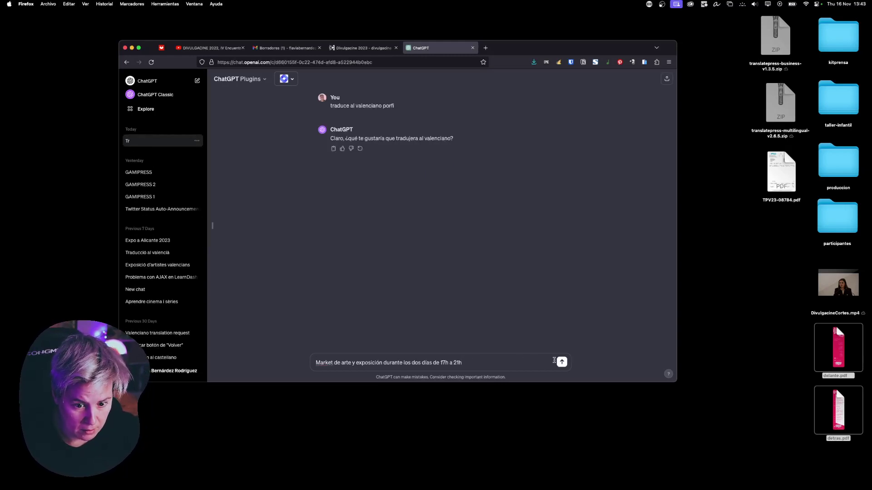
{"action": "left_click", "coordinate": [562, 362]}
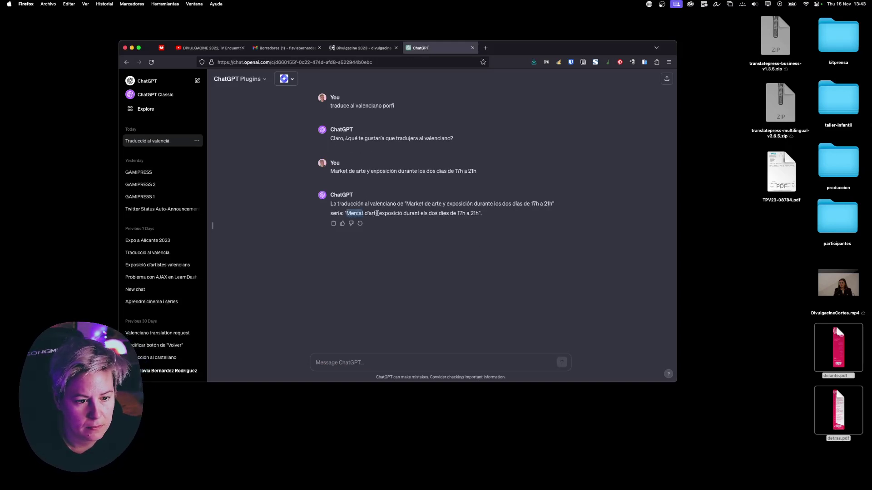
Replace the Spanish market line on PROGRAMA_va with ChatGPT's Valencian translation
{"action": "left_click_drag", "start_coordinate": [377, 213], "coordinate": [478, 218]}
{"action": "key", "text": "super+c"}
{"action": "key", "text": "ctrl+Right"}
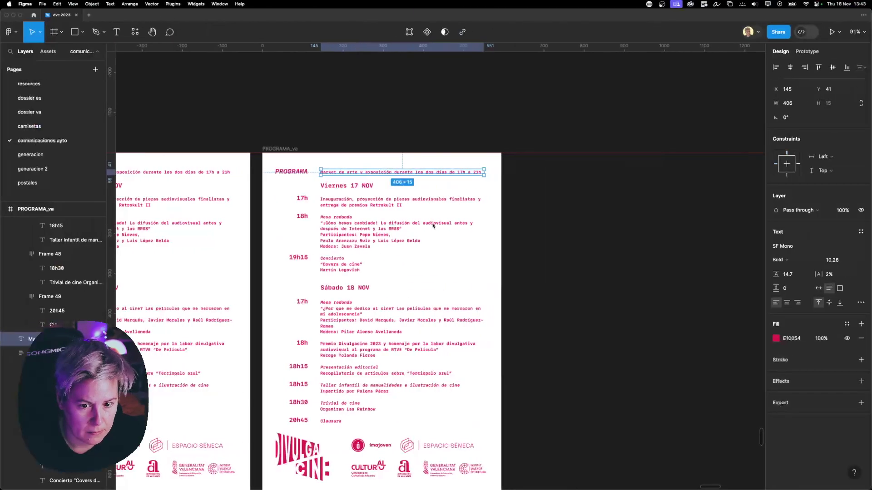
{"action": "key", "text": "super+v"}
{"action": "key", "text": "Escape"}
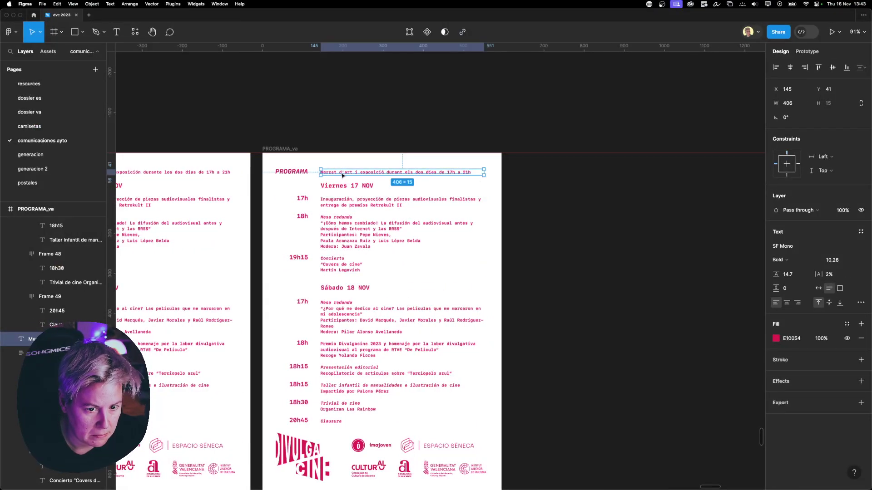
Copy the PROGRAMA heading into the ChatGPT message box
{"action": "key", "text": "Tab"}
{"action": "key", "text": "super+c"}
{"action": "key", "text": "ctrl+Left"}
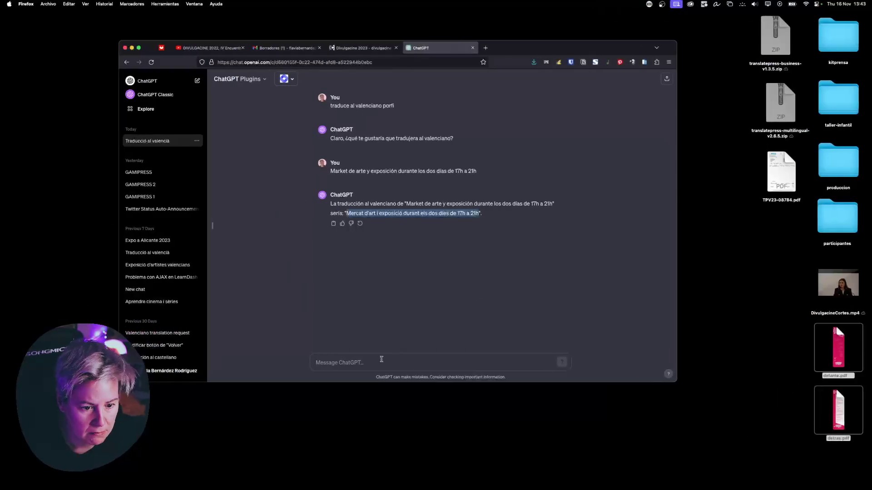
{"action": "key", "text": "super+v"}
Send PROGRAMA and the 17h Inauguración line from PROGRAMA_va to ChatGPT for translation
{"action": "key", "text": "Return"}
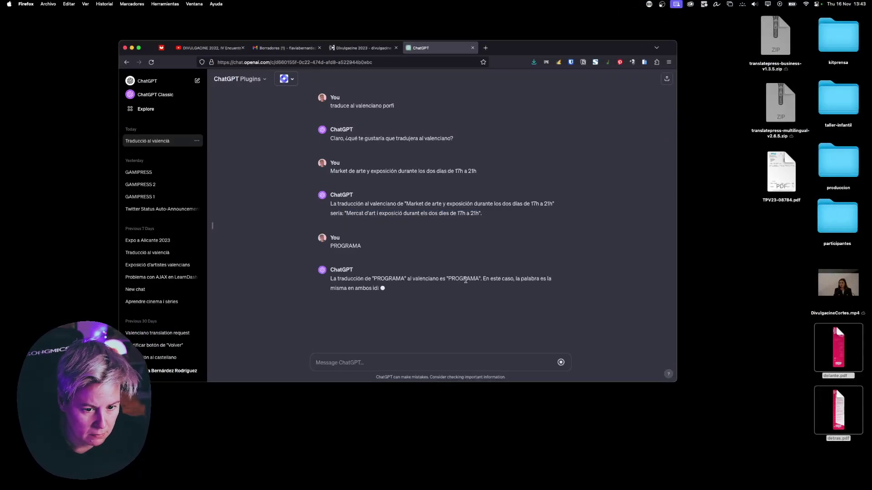
{"action": "key", "text": "ctrl+Right"}
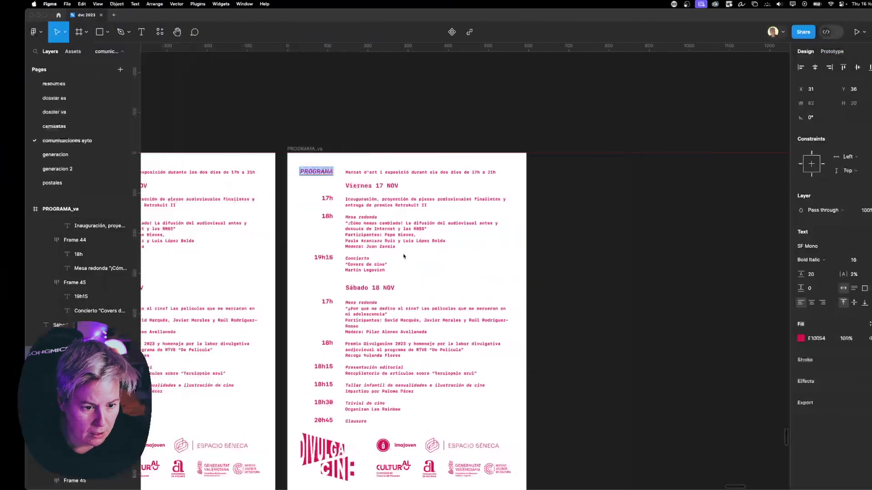
{"action": "left_click", "coordinate": [331, 203]}
{"action": "key", "text": "super+c"}
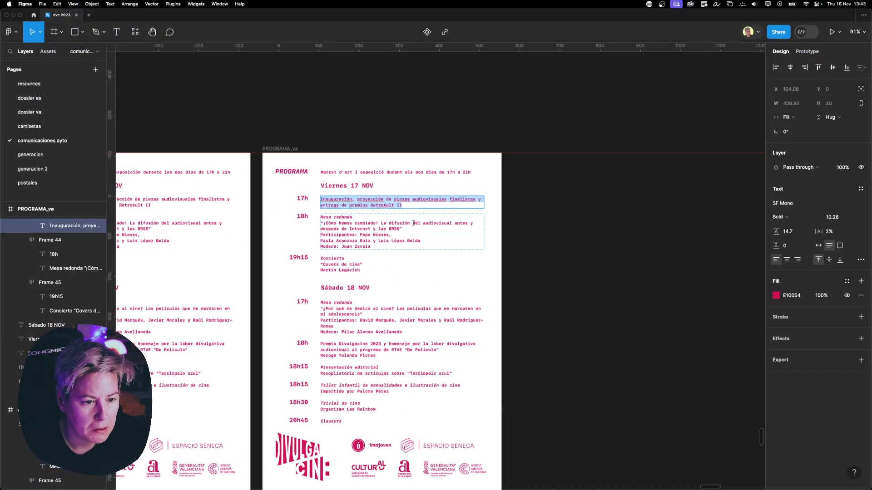
{"action": "key", "text": "super+Tab"}
{"action": "key", "text": "super+v"}
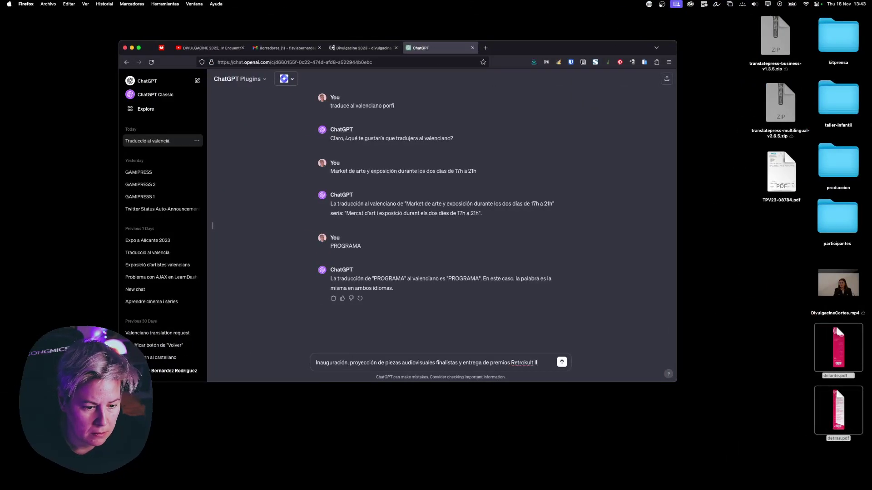
{"action": "key", "text": "Return"}
{"action": "key", "text": "super+Tab"}
{"action": "left_click", "coordinate": [590, 243]}
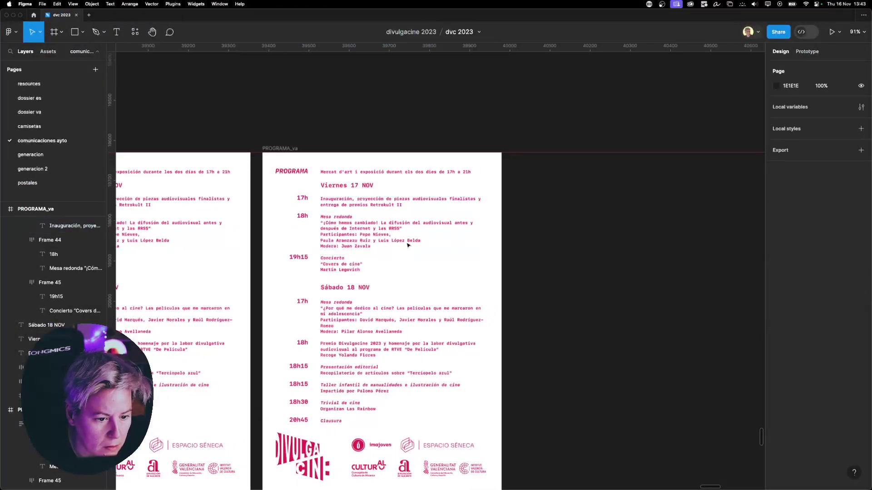
{"action": "scroll", "coordinate": [302, 161], "scroll_direction": "up", "scroll_amount": 5}
{"action": "left_click", "coordinate": [303, 164]}
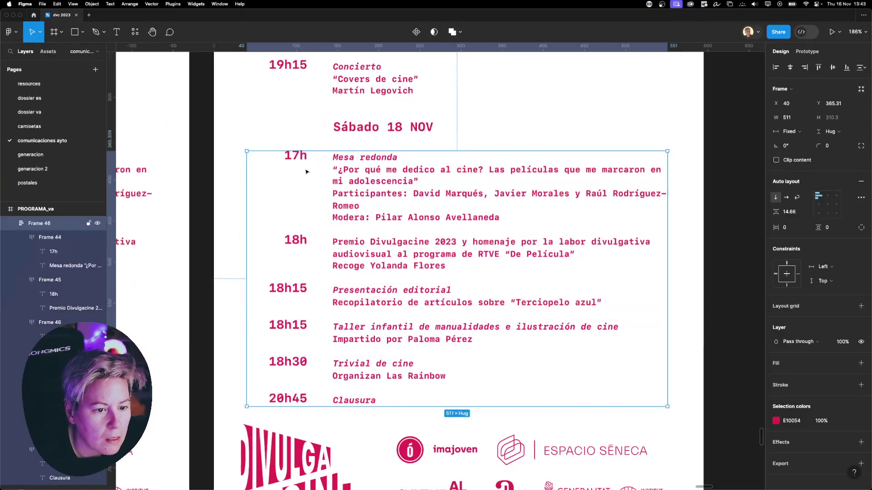
{"action": "scroll", "coordinate": [541, 194], "scroll_direction": "down", "scroll_amount": 5}
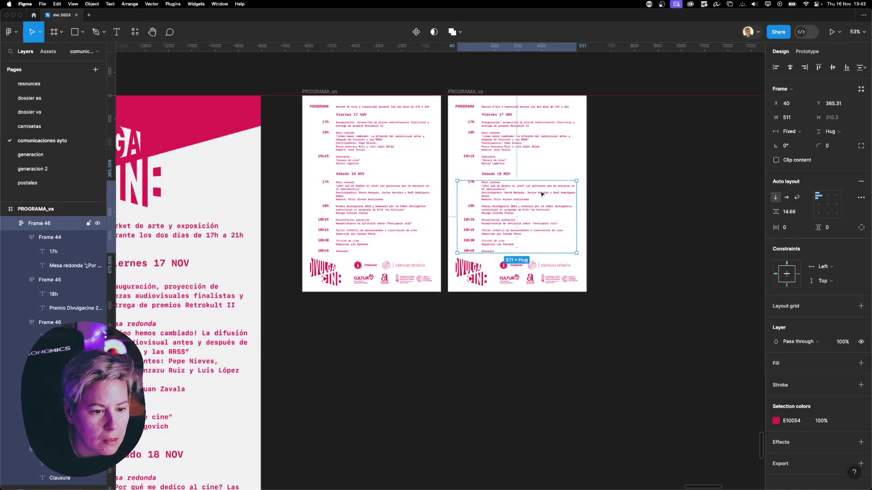
{"action": "scroll", "coordinate": [377, 205], "scroll_direction": "up", "scroll_amount": 3}
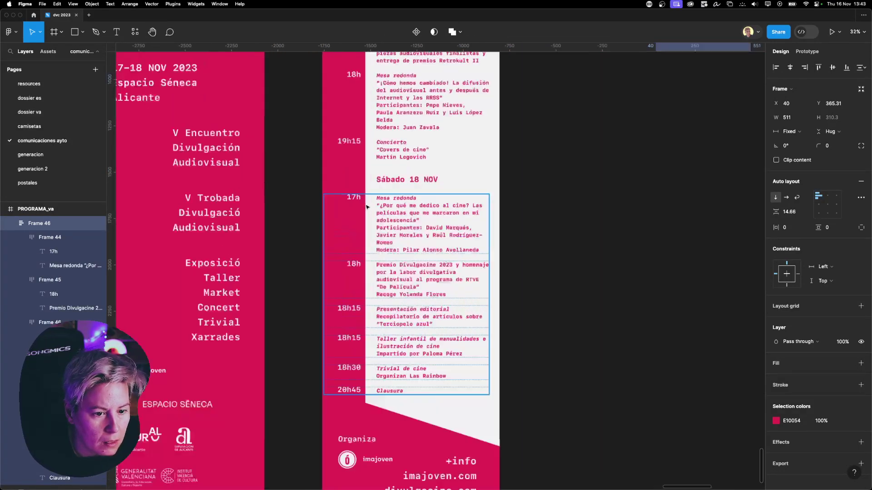
{"action": "scroll", "coordinate": [375, 203], "scroll_direction": "up", "scroll_amount": 2}
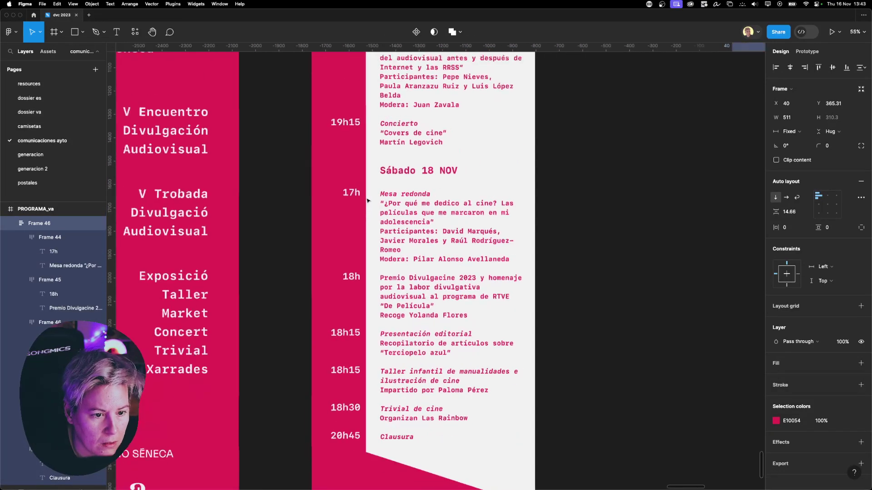
{"action": "scroll", "coordinate": [375, 203], "scroll_direction": "down", "scroll_amount": 4}
{"action": "scroll", "coordinate": [375, 203], "scroll_direction": "down", "scroll_amount": 4}
{"action": "scroll", "coordinate": [590, 195], "scroll_direction": "up", "scroll_amount": 5}
{"action": "scroll", "coordinate": [565, 288], "scroll_direction": "up", "scroll_amount": 5}
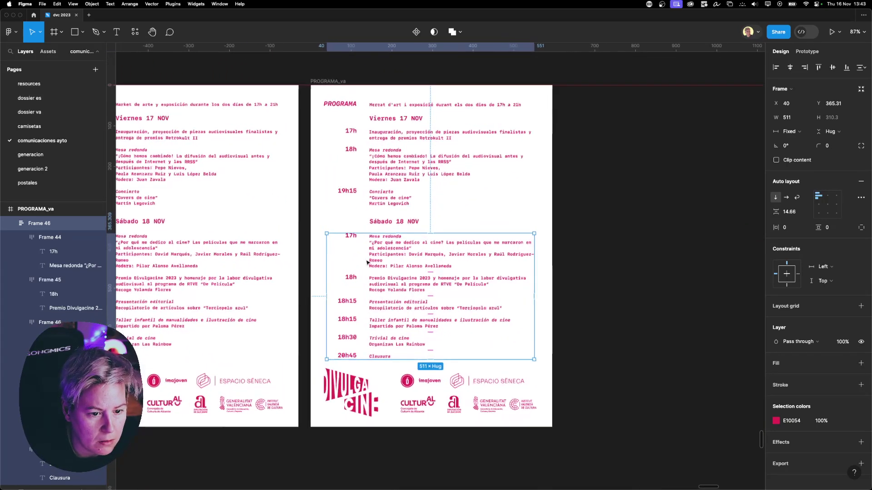
{"action": "scroll", "coordinate": [406, 231], "scroll_direction": "up", "scroll_amount": 5}
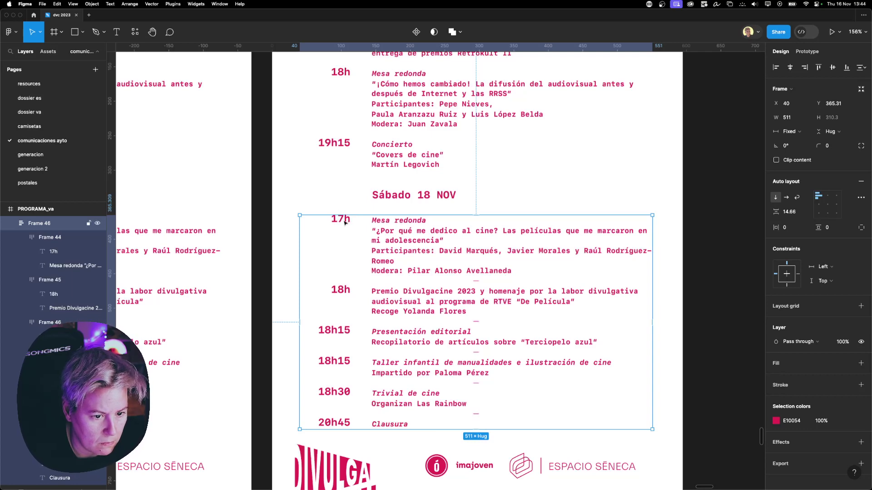
{"action": "scroll", "coordinate": [345, 222], "scroll_direction": "down", "scroll_amount": 3}
{"action": "scroll", "coordinate": [341, 220], "scroll_direction": "down", "scroll_amount": 2}
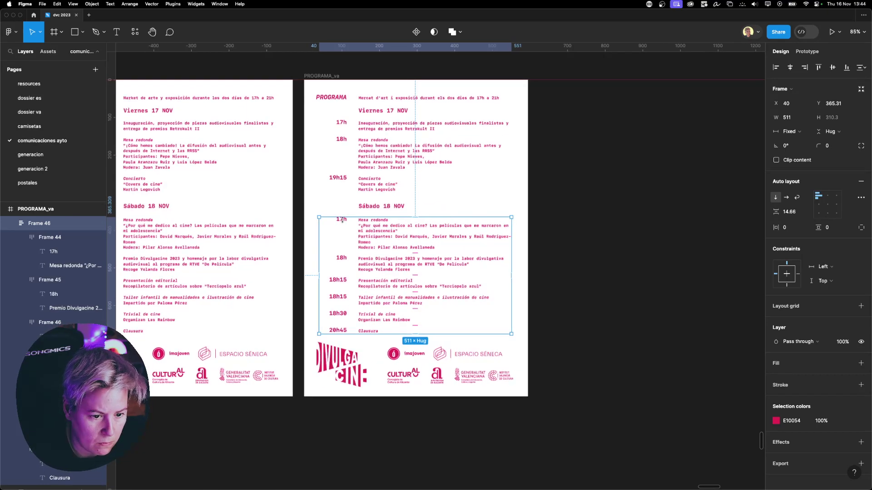
{"action": "left_click", "coordinate": [619, 301]}
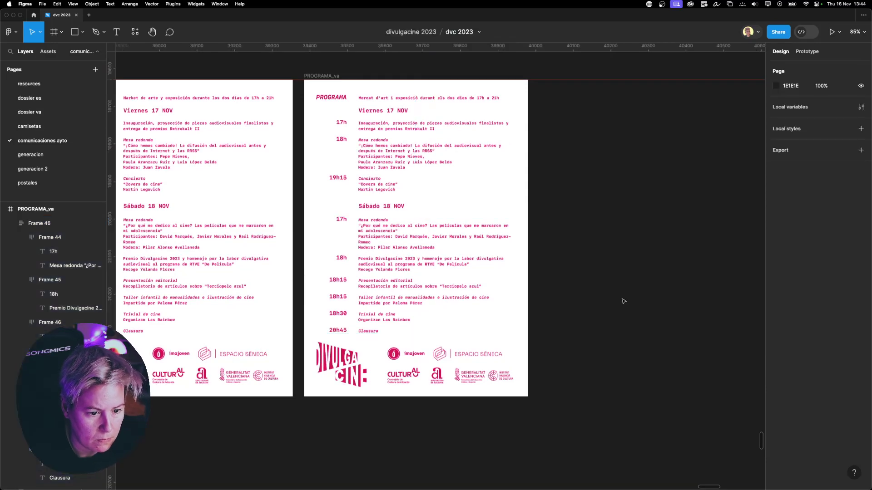
{"action": "scroll", "coordinate": [609, 296], "scroll_direction": "down", "scroll_amount": 1}
{"action": "scroll", "coordinate": [607, 294], "scroll_direction": "down", "scroll_amount": 2}
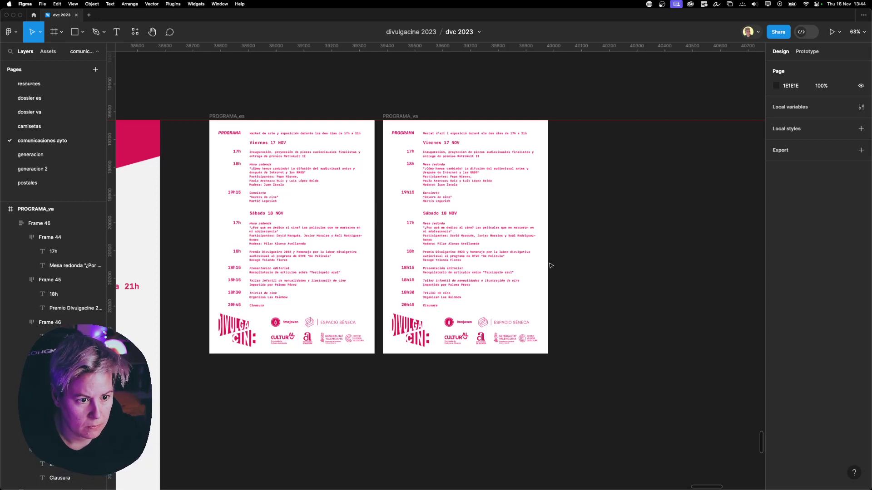
{"action": "key", "text": "ctrl+Up"}
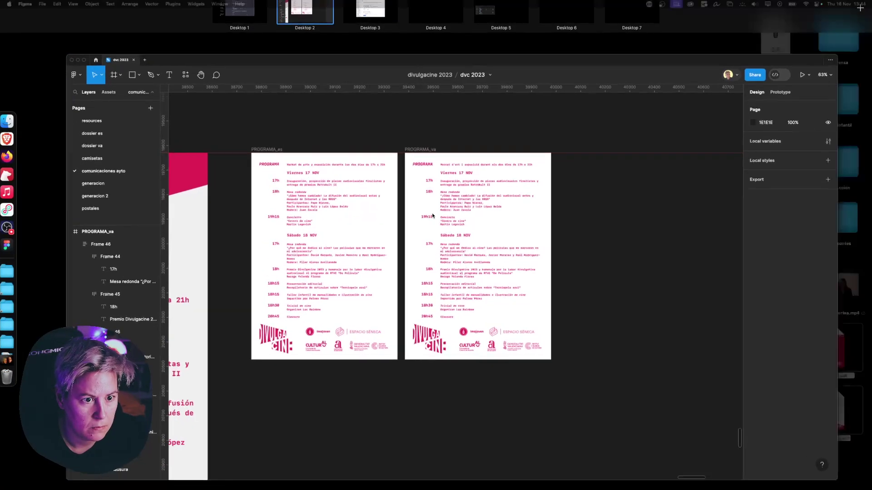
Select the Valencian Inauguración translation and ask ChatGPT for unquoted translations on their own line
{"action": "key", "text": "ctrl+Left"}
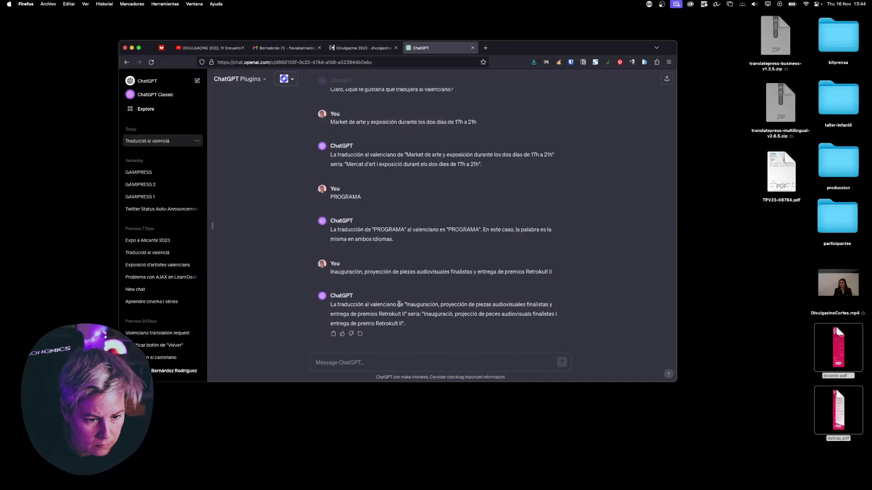
{"action": "left_click_drag", "start_coordinate": [424, 315], "coordinate": [394, 325]}
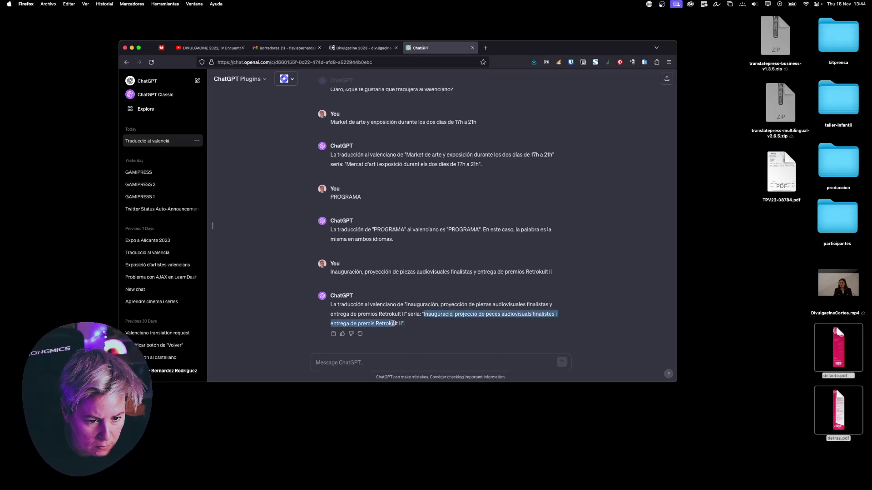
{"action": "left_click", "coordinate": [408, 366]}
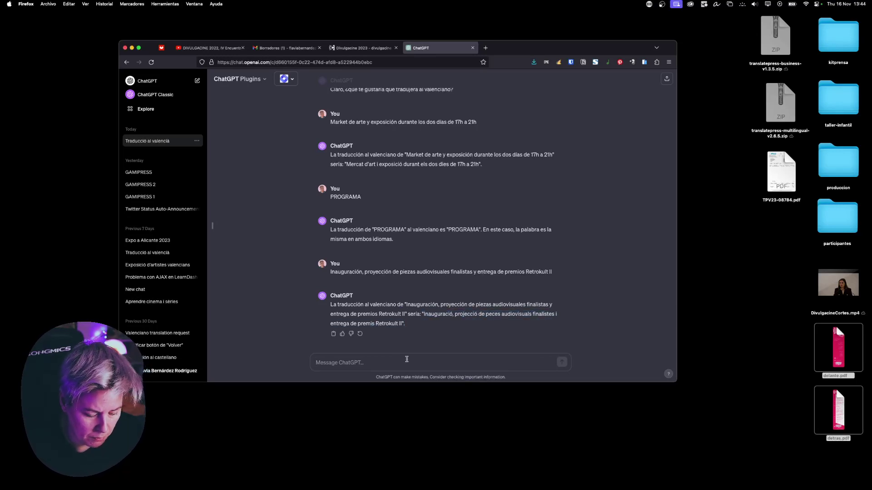
{"action": "type", "text": "ponlo porfi en un regó"}
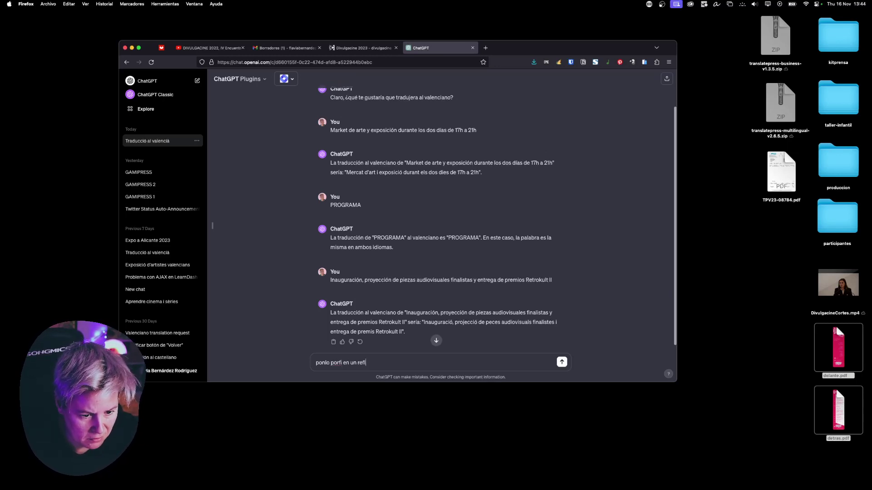
{"action": "key", "text": "BackSpace"}
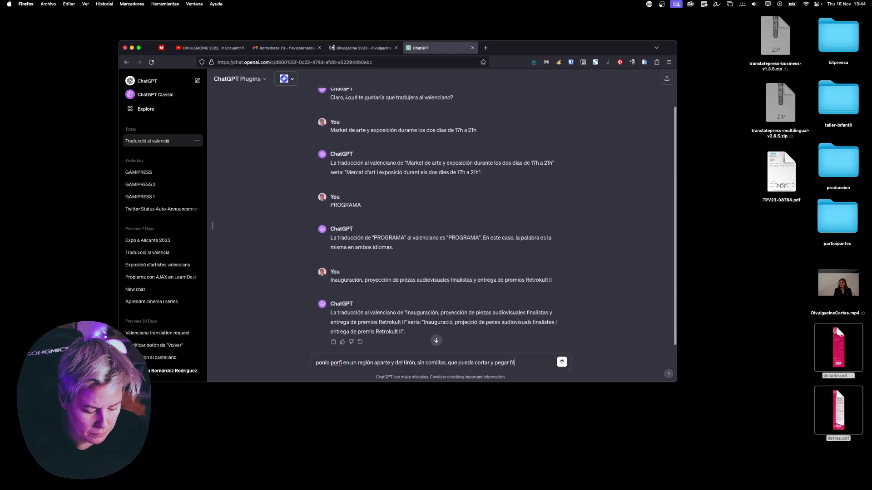
{"action": "key", "text": "Return"}
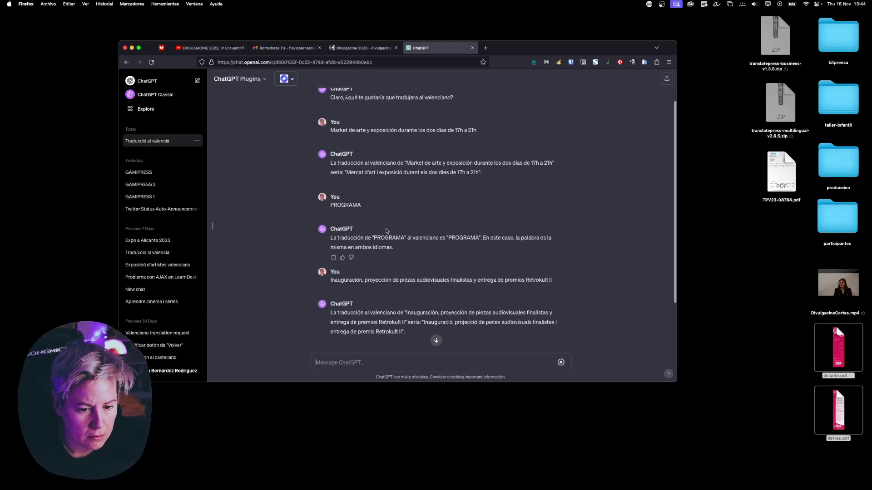
{"action": "key", "text": "super+Tab"}
Paste the Valencian translation over the 17h Inauguración text on PROGRAMA_va
{"action": "scroll", "coordinate": [466, 171], "scroll_direction": "up", "scroll_amount": 3}
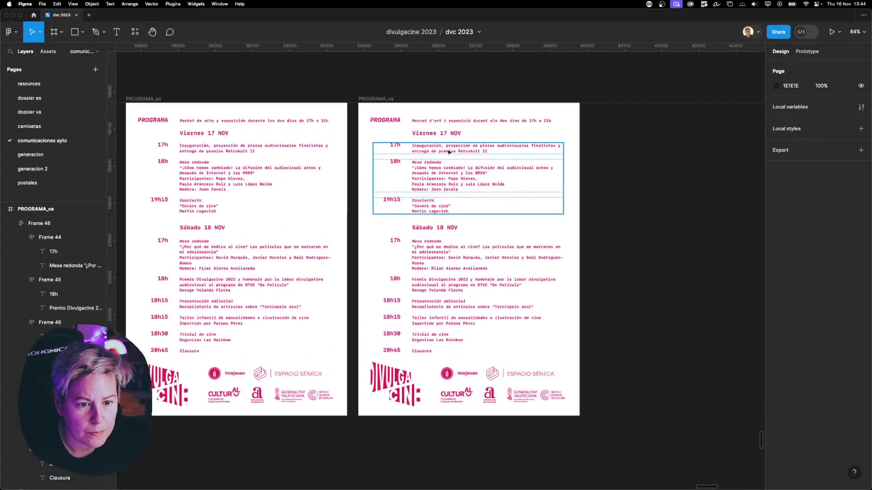
{"action": "double_click", "coordinate": [449, 152]}
{"action": "key", "text": "ctrl+v"}
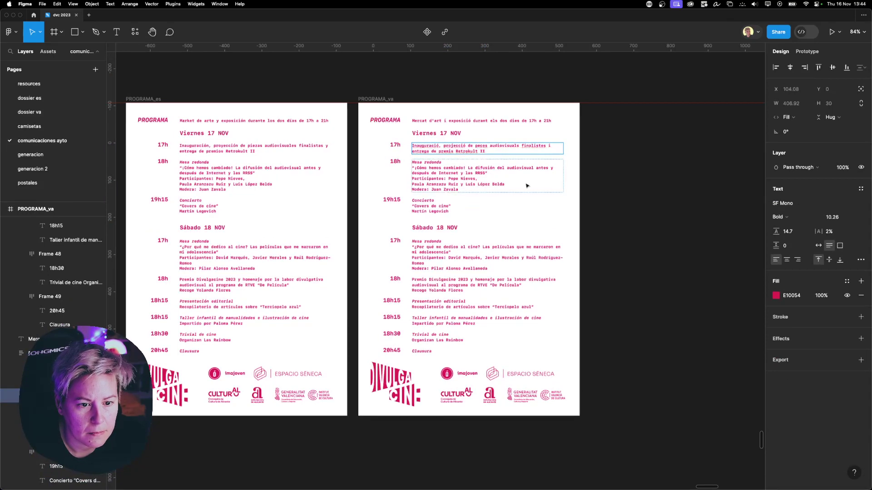
Copy the Mesa redonda block into a ChatGPT message draft
{"action": "double_click", "coordinate": [414, 179]}
{"action": "key", "text": "ctrl+a"}
{"action": "key", "text": "super+c"}
{"action": "key", "text": "super+Tab"}
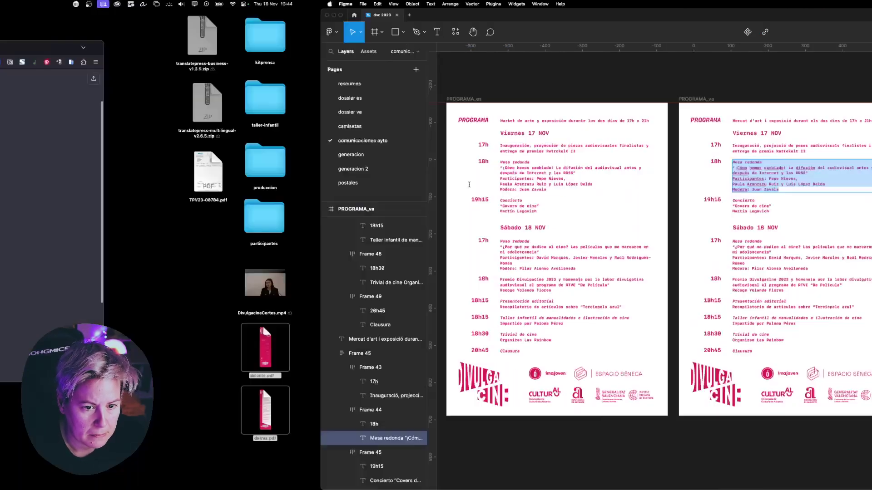
{"action": "left_click", "coordinate": [362, 362]}
{"action": "key", "text": "ctrl+v"}
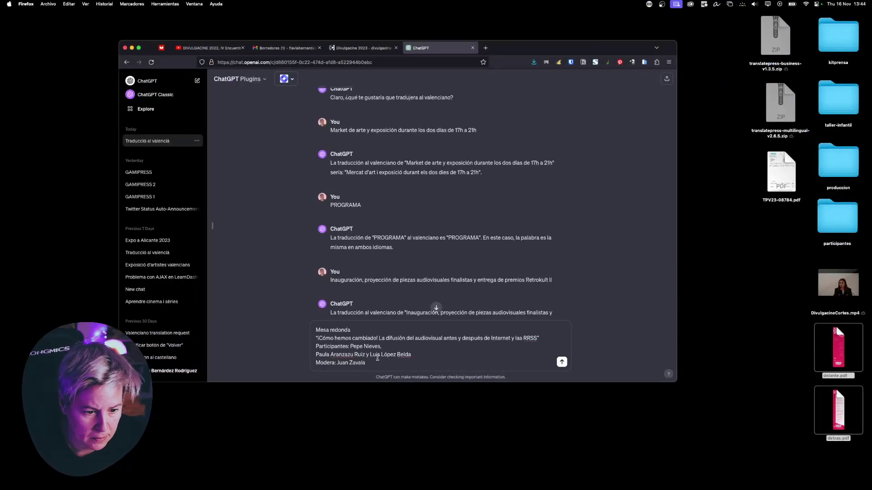
{"action": "key", "text": "shift+Return"}
{"action": "key", "text": "shift+Return"}
{"action": "type", "text": "y"}
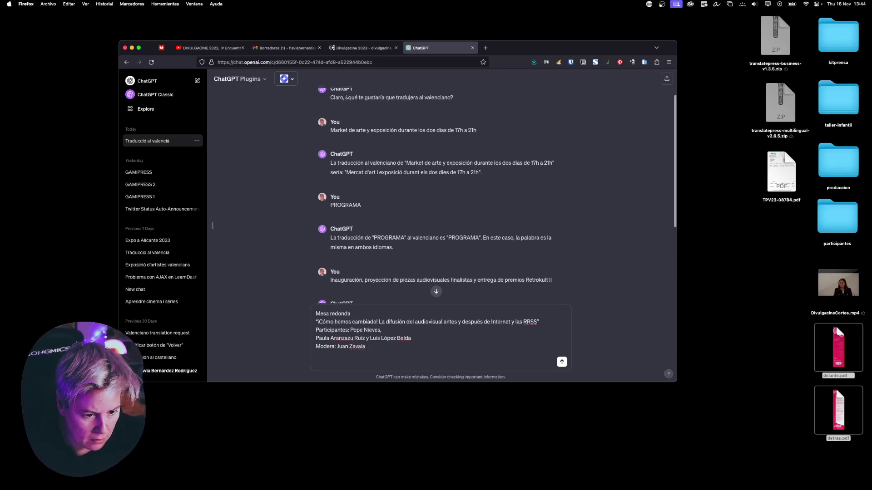
{"action": "type", "text": "y"}
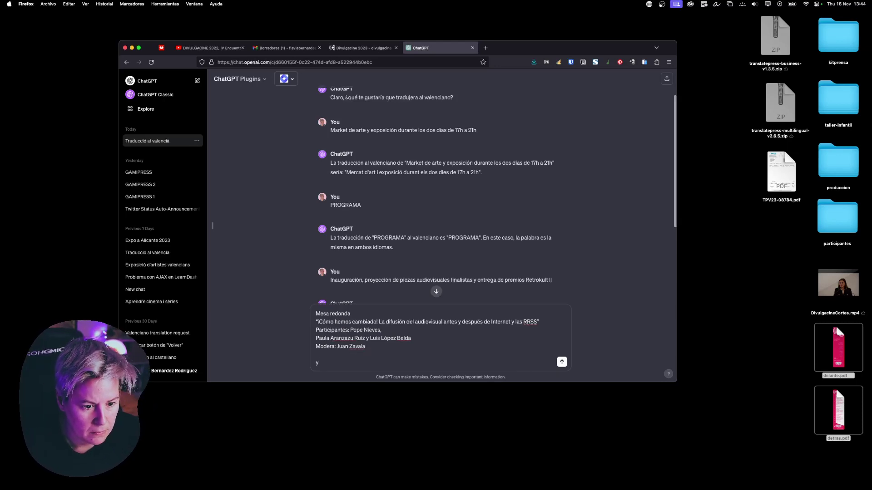
{"action": "key", "text": "super+a"}
{"action": "key", "text": "BackSpace"}
Ask ChatGPT to keep spacing and line breaks, then send the Mesa redonda block
{"action": "type", "text": "Y"}
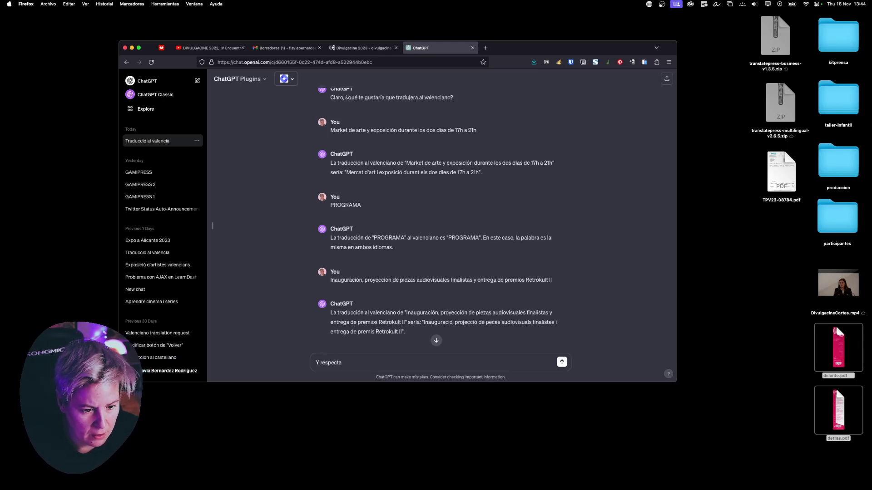
{"action": "type", "text": " los"}
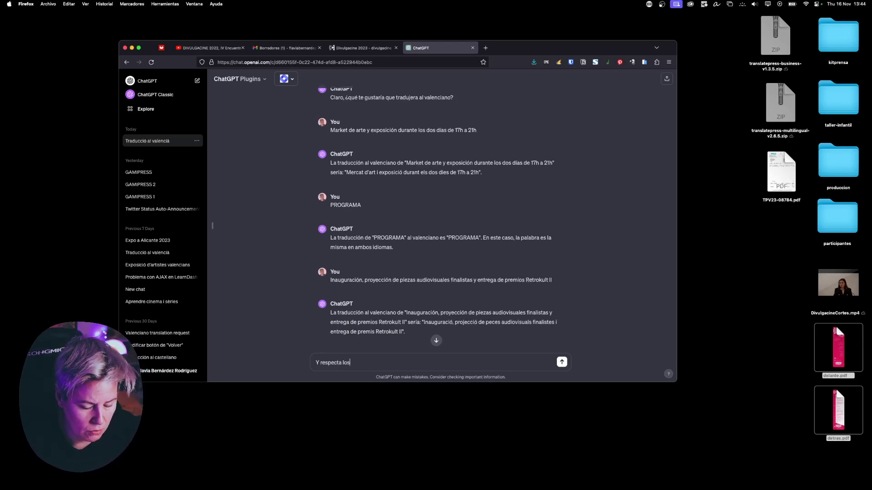
{"action": "type", "text": " espaciados y saltos y"}
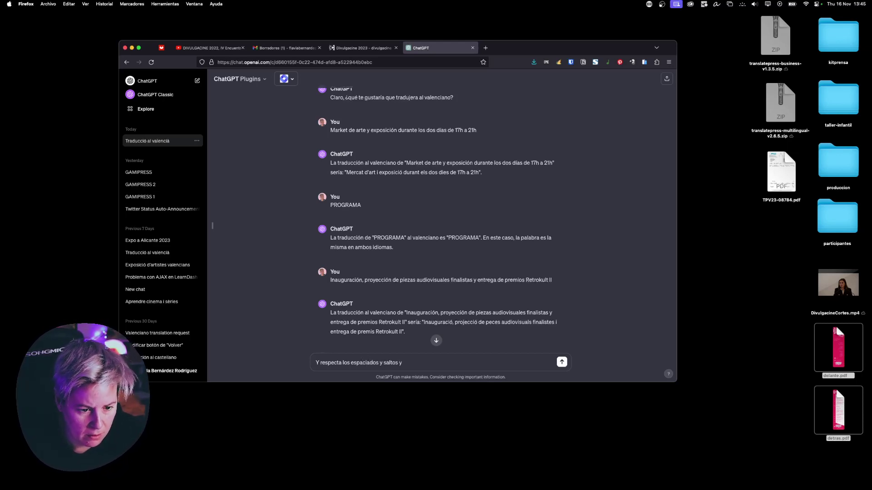
{"action": "key", "text": "BackSpace"}
{"action": "type", "text": "de línea"}
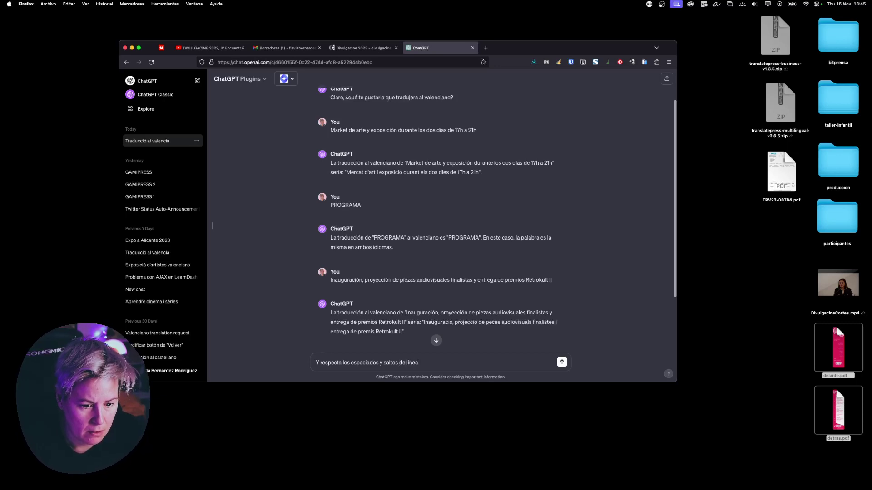
{"action": "scroll", "coordinate": [542, 344], "scroll_direction": "down", "scroll_amount": 2}
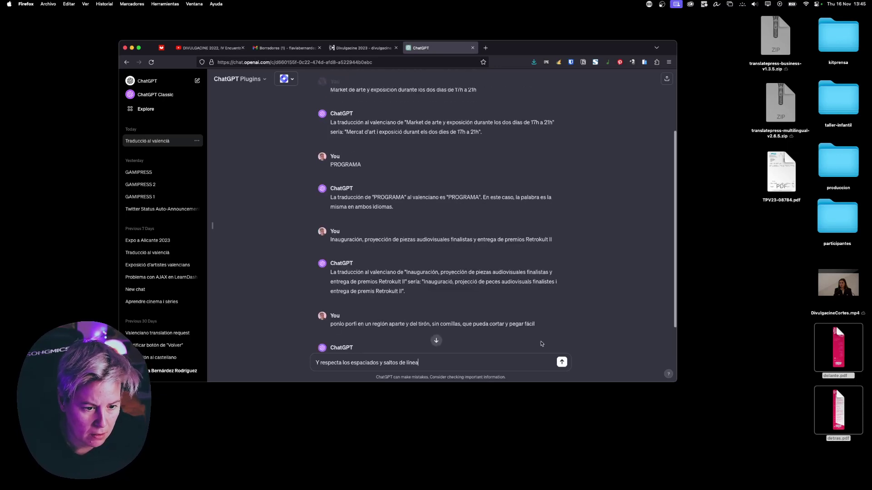
{"action": "key", "text": "Return"}
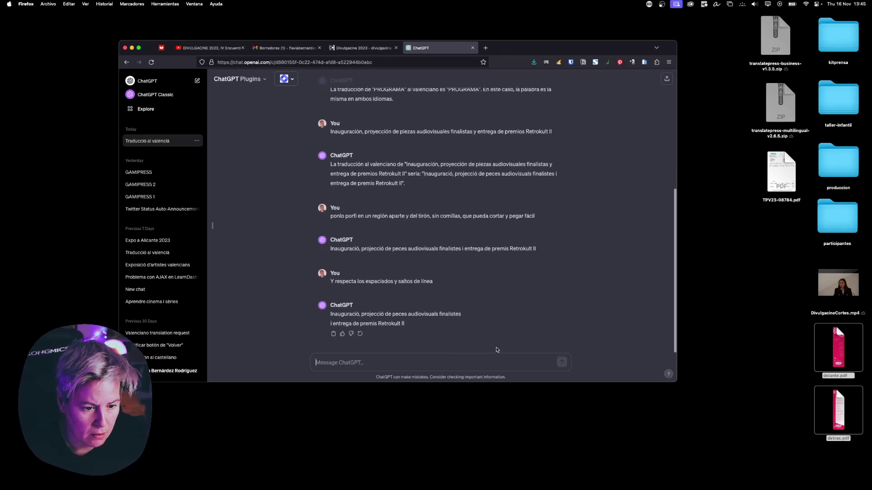
{"action": "key", "text": "super+v"}
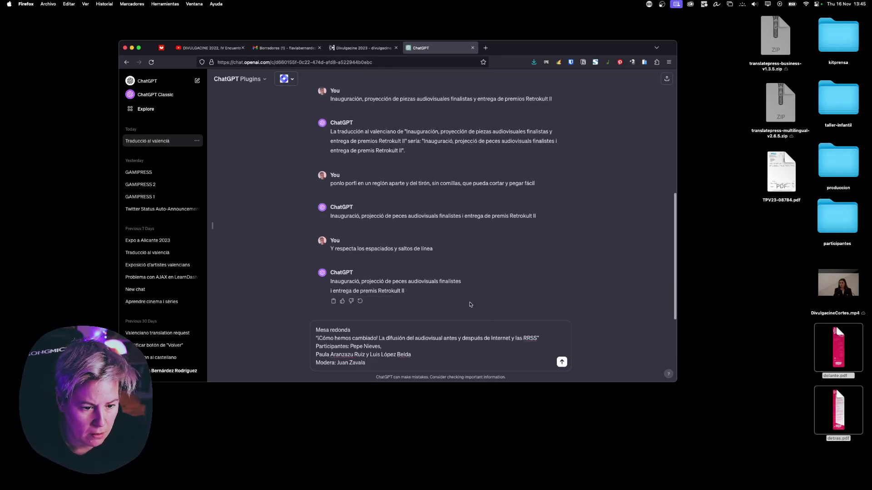
{"action": "key", "text": "Return"}
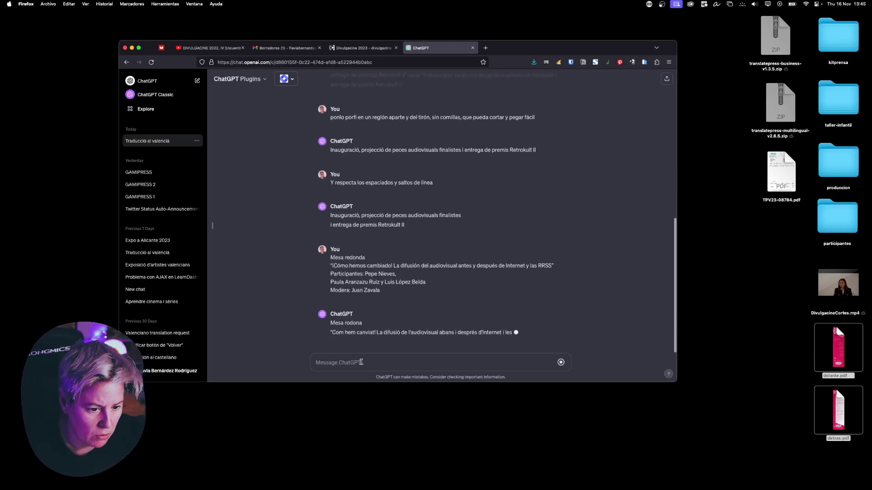
Tell ChatGPT that mesa should be taula in Valencian
{"action": "type", "text": "Mesa no es taula?"}
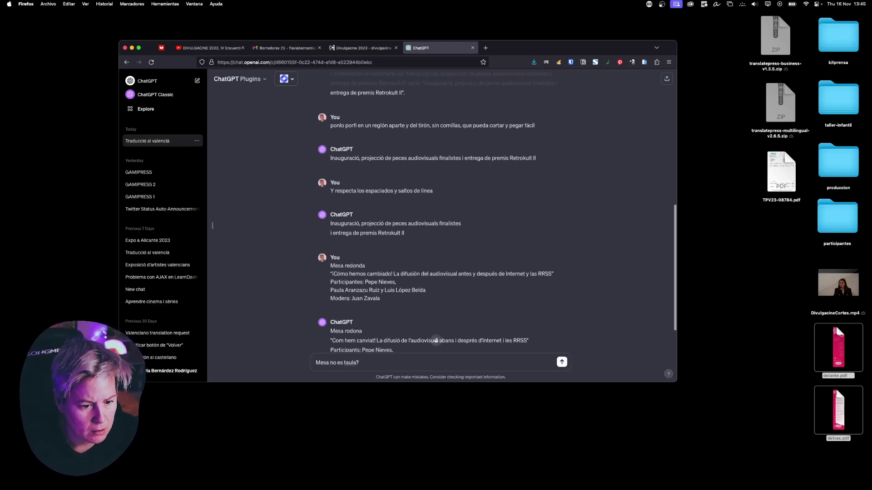
{"action": "scroll", "coordinate": [381, 312], "scroll_direction": "down", "scroll_amount": 2}
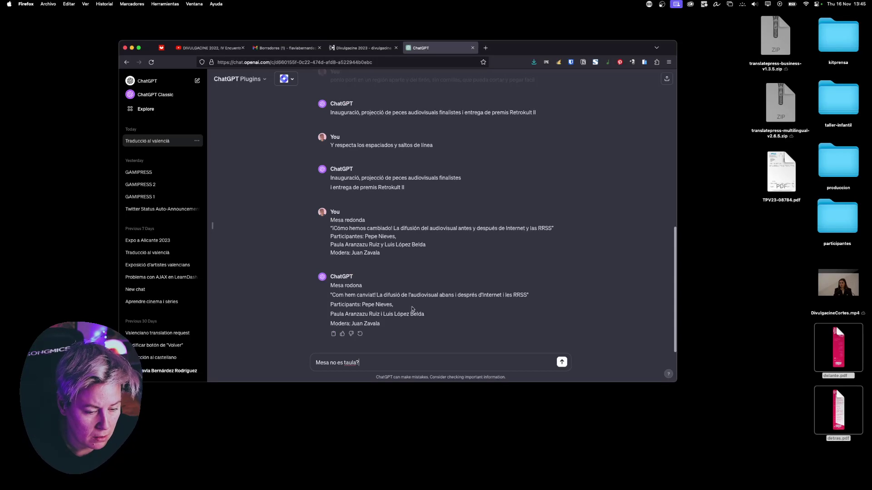
{"action": "key", "text": "Return"}
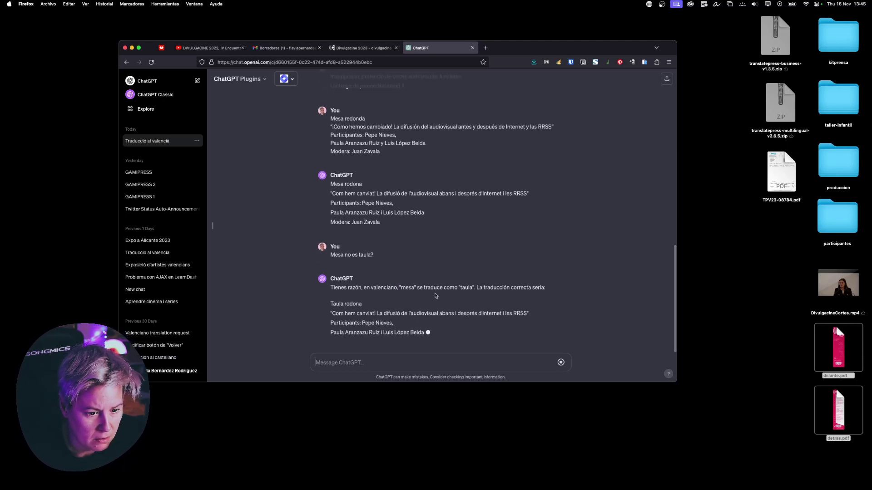
Paste the corrected Taula rodona block over the 18h entry on PROGRAMA_va
{"action": "left_click_drag", "start_coordinate": [331, 292], "coordinate": [381, 324]}
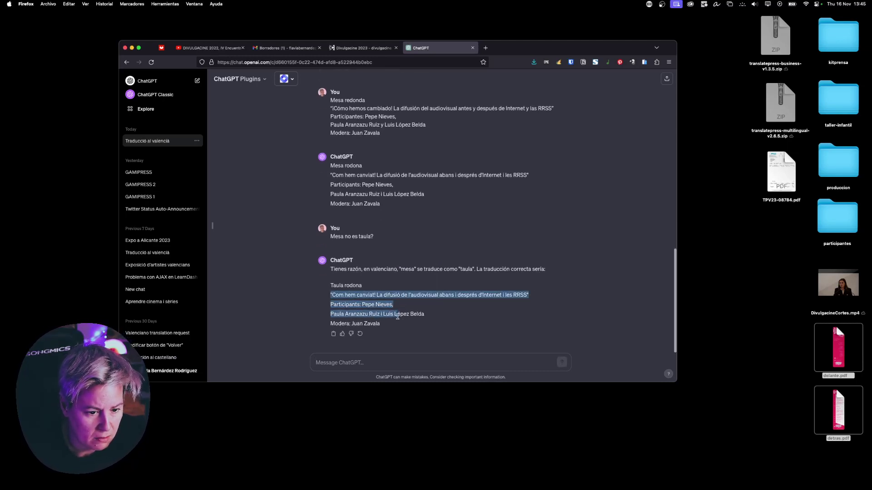
{"action": "left_click", "coordinate": [359, 288]}
{"action": "left_click_drag", "start_coordinate": [331, 286], "coordinate": [405, 328]}
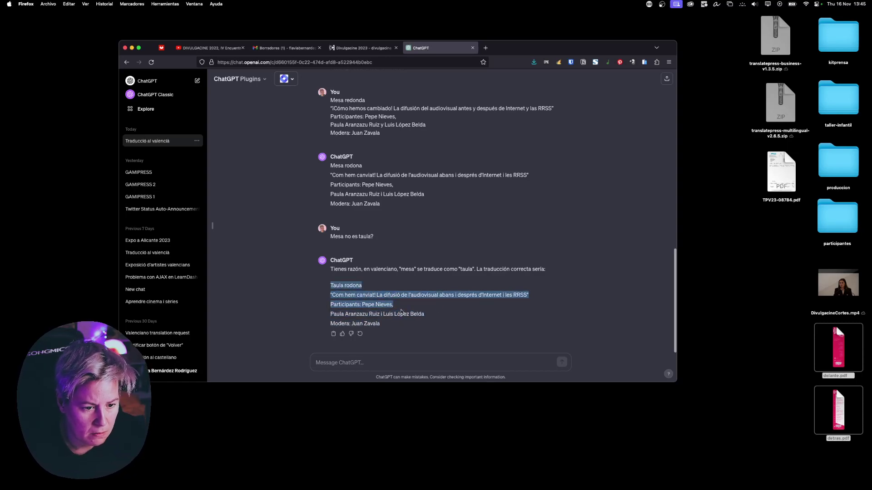
{"action": "key", "text": "ctrl+Right"}
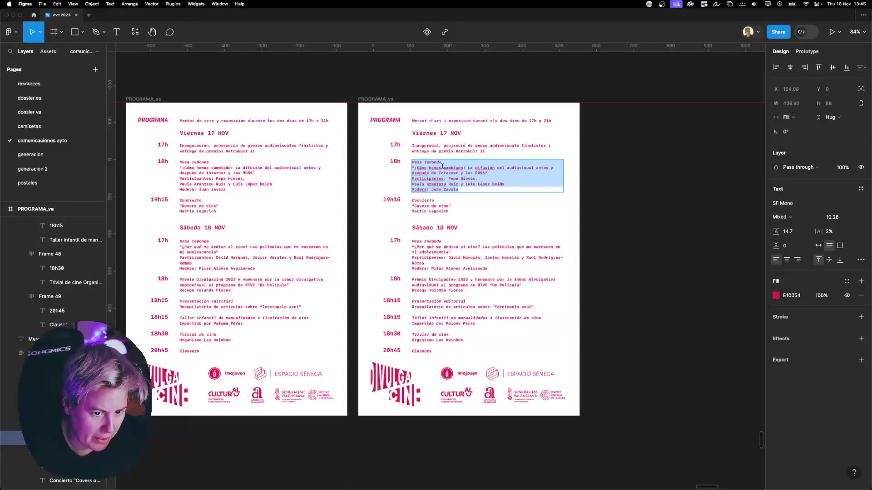
{"action": "key", "text": "super+v"}
{"action": "key", "text": "super+z"}
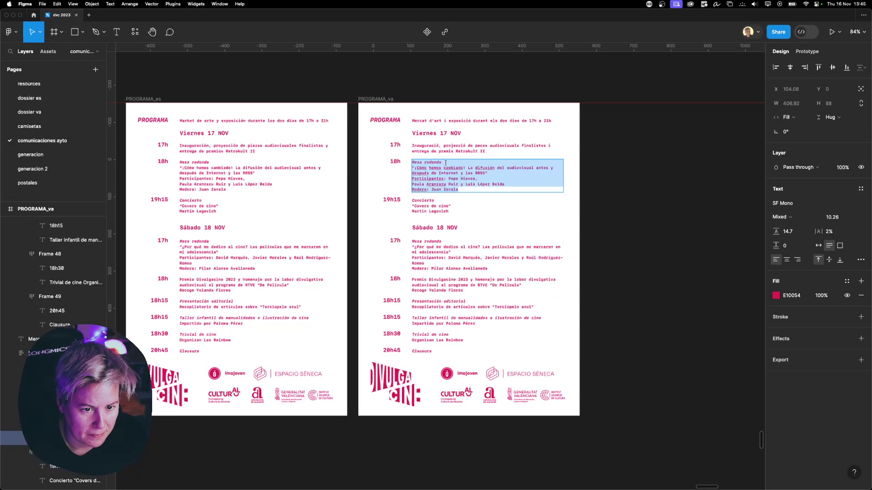
{"action": "key", "text": "super+v"}
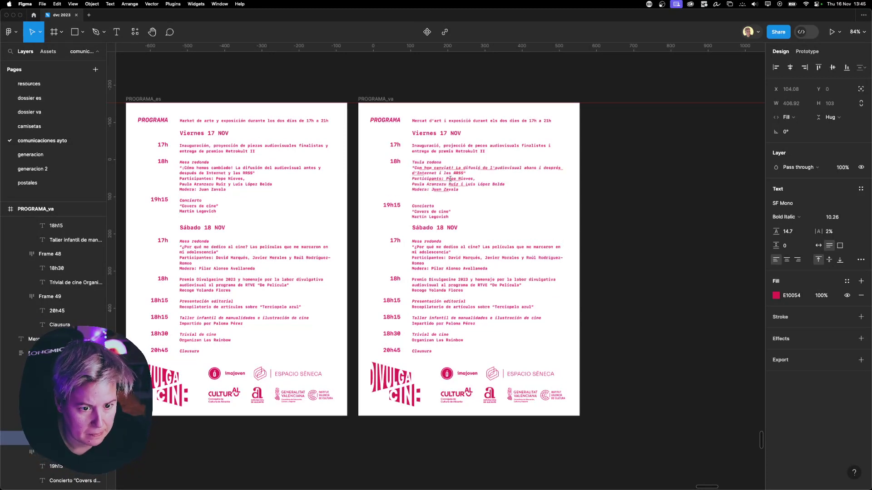
{"action": "key", "text": "super+a"}
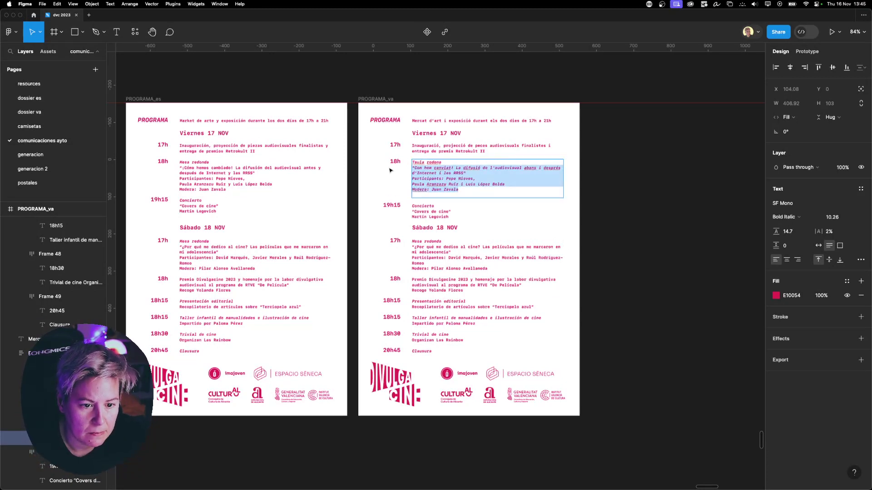
Delete the empty last line of the Taula rodona block
{"action": "key", "text": "Escape"}
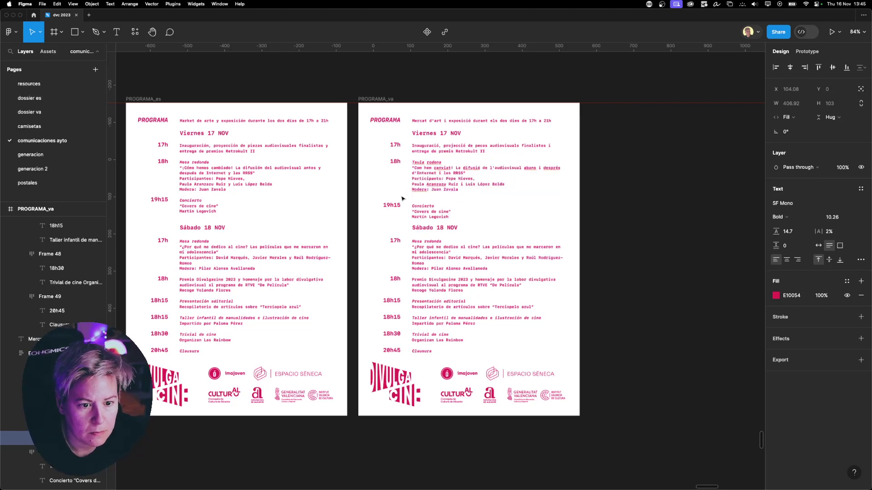
{"action": "left_click", "coordinate": [426, 197]}
{"action": "key", "text": "BackSpace"}
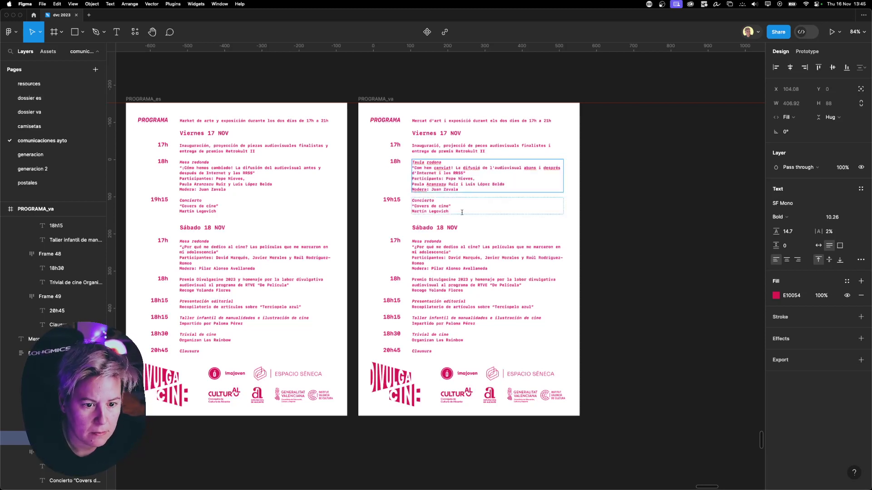
Send the 19h15 Concierto block to ChatGPT for Valencian translation
{"action": "left_click", "coordinate": [468, 212]}
{"action": "key", "text": "Return"}
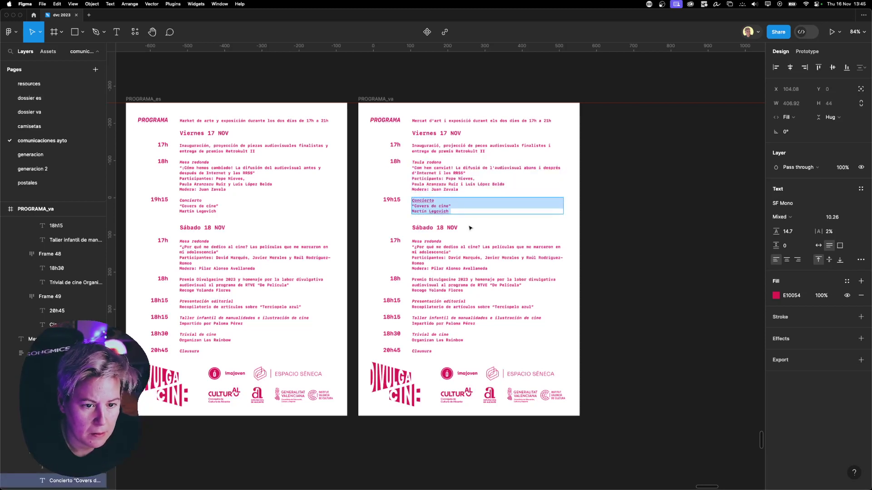
{"action": "key", "text": "super+c"}
{"action": "key", "text": "super+Tab"}
{"action": "key", "text": "super+v"}
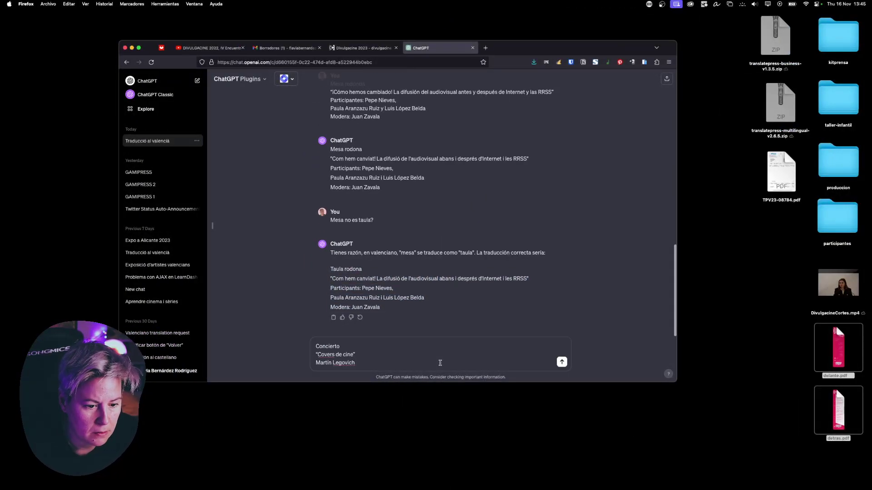
{"action": "key", "text": "Return"}
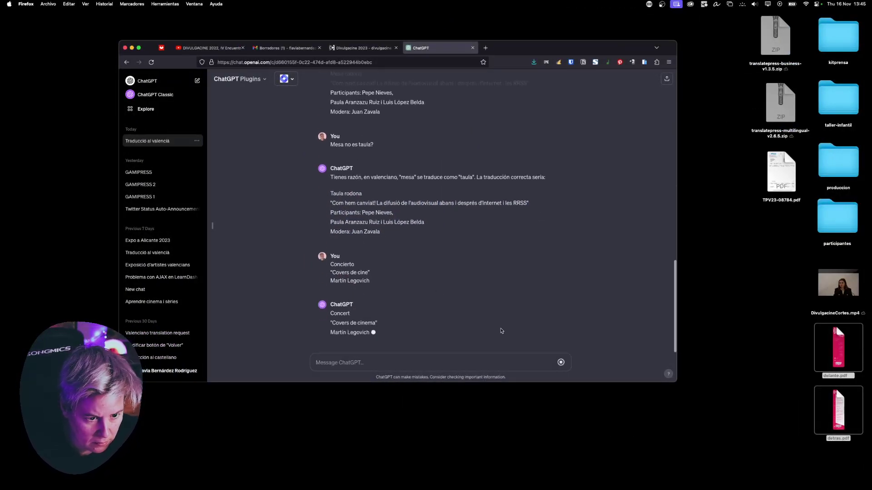
Replace the concert entry with Concert, "Covers de cinema", keeping the performer's name line
{"action": "left_click_drag", "start_coordinate": [372, 323], "coordinate": [330, 304]}
{"action": "left_click", "coordinate": [392, 314]}
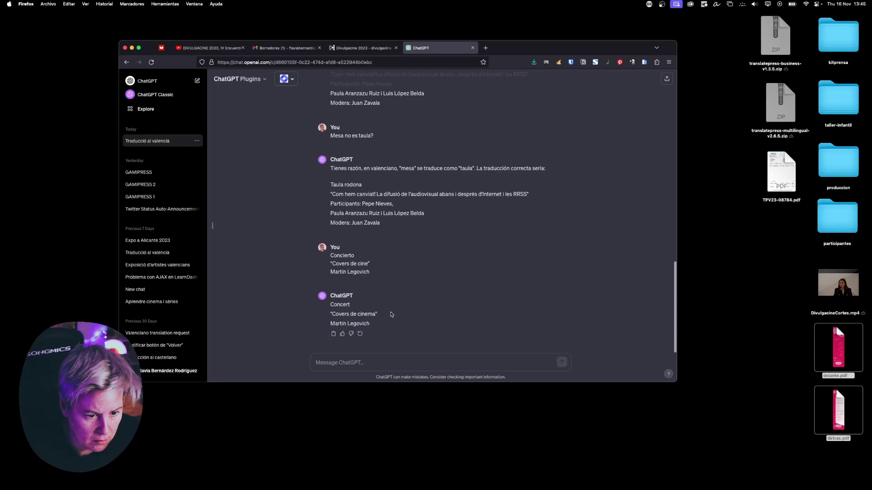
{"action": "left_click_drag", "start_coordinate": [391, 314], "coordinate": [327, 309]}
{"action": "key", "text": "super+Tab"}
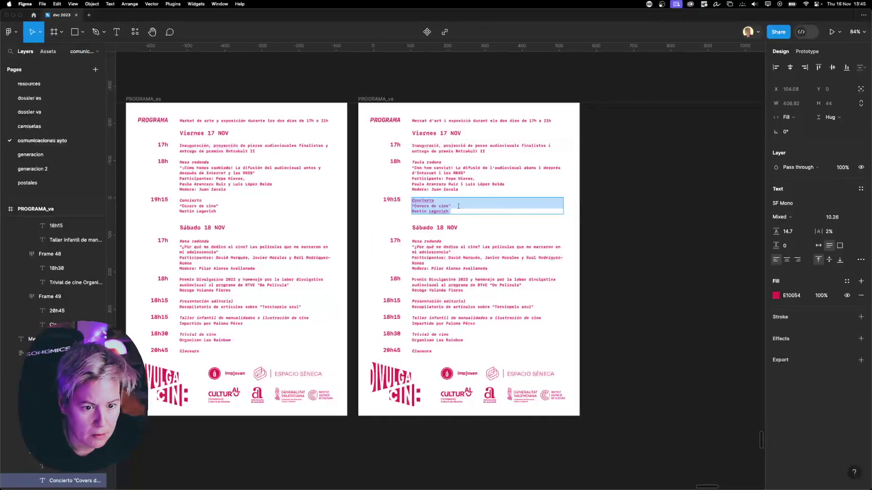
{"action": "key", "text": "super+v"}
{"action": "key", "text": "super+z"}
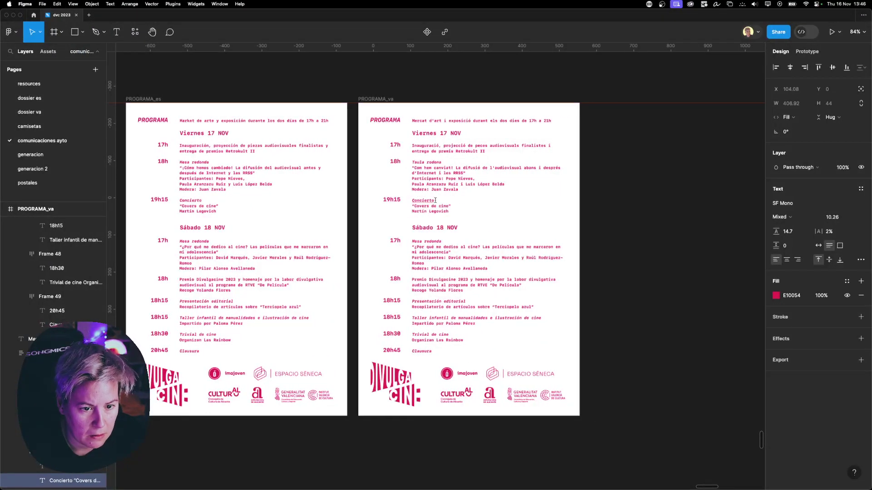
{"action": "key", "text": "super+a"}
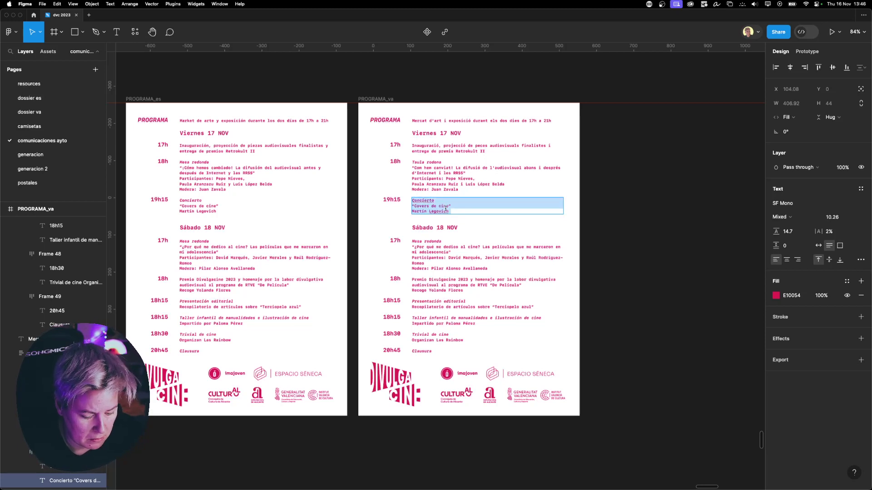
{"action": "key", "text": "super+v"}
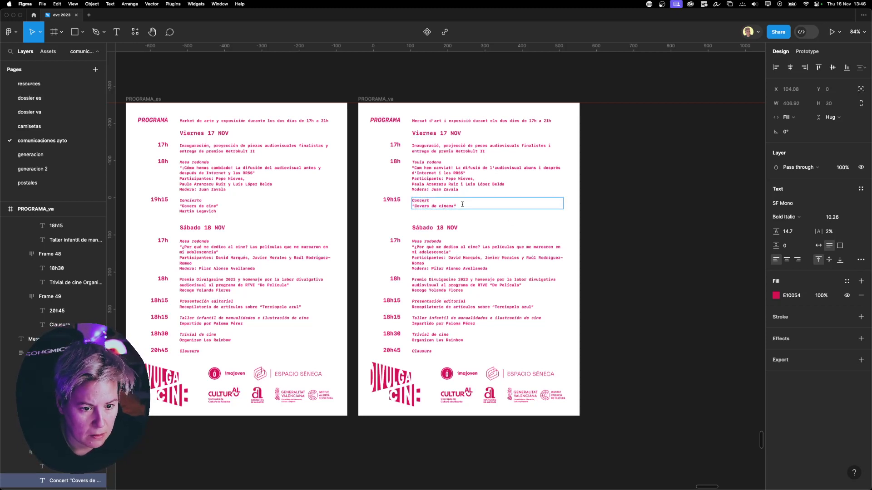
{"action": "key", "text": "super+z"}
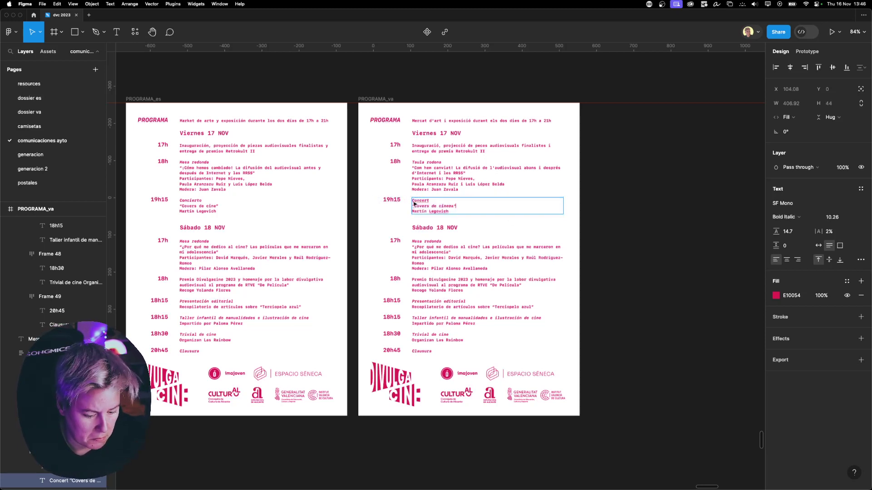
Replace Viernes with ChatGPT's translation Divendres in the Friday heading
{"action": "double_click", "coordinate": [428, 134]}
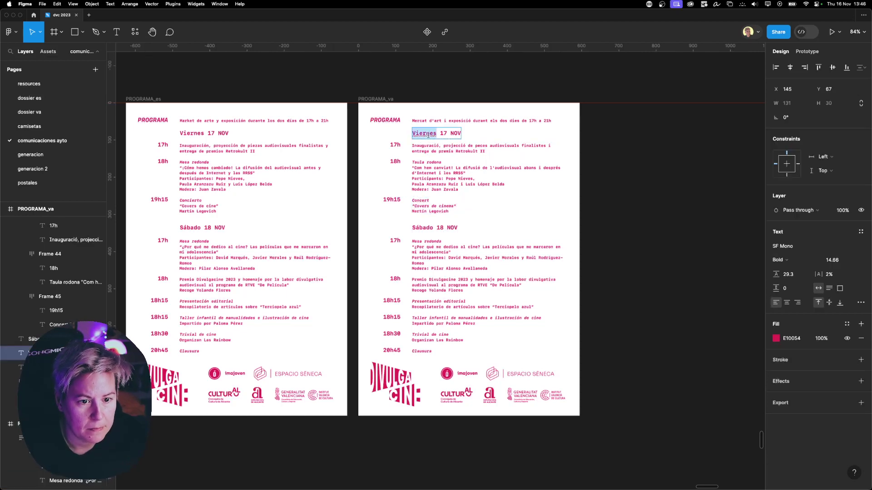
{"action": "key", "text": "super+Tab"}
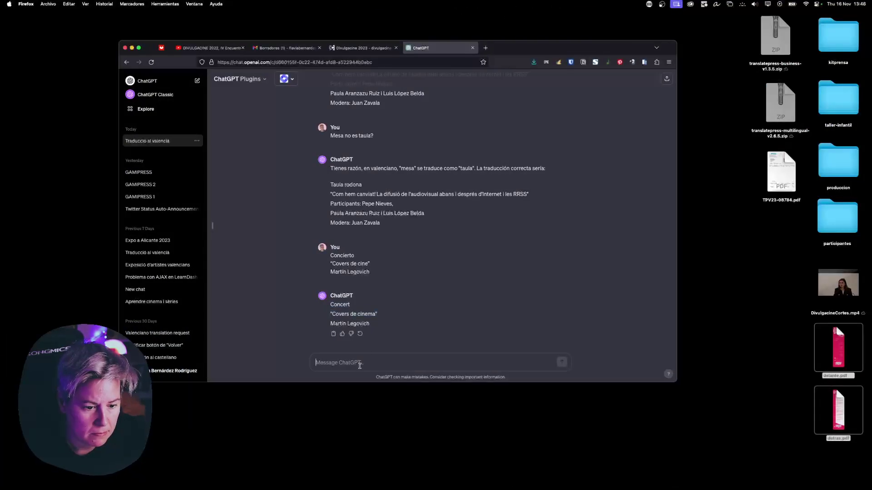
{"action": "type", "text": "Viernes"}
{"action": "key", "text": "Return"}
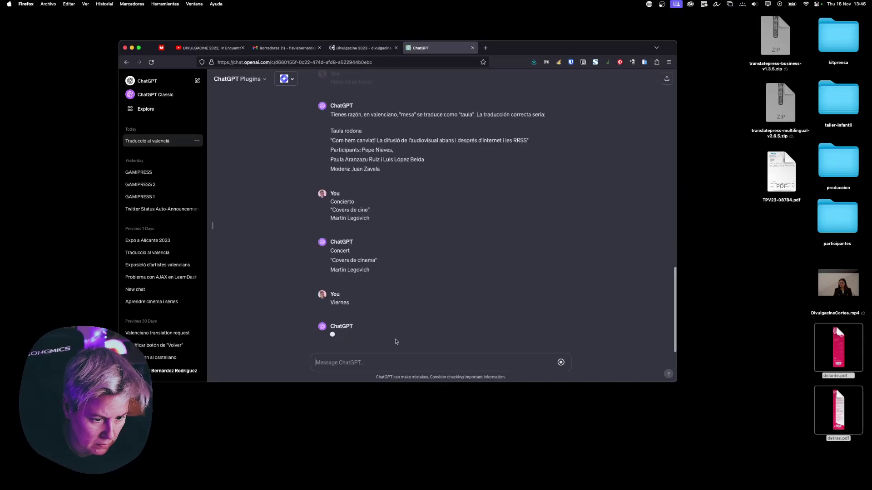
{"action": "double_click", "coordinate": [343, 323]}
{"action": "key", "text": "super+Tab"}
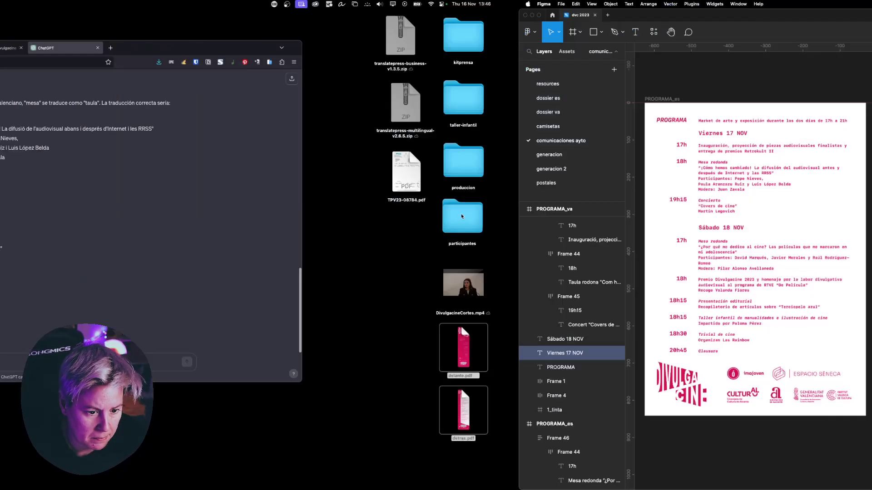
{"action": "key", "text": "super+v"}
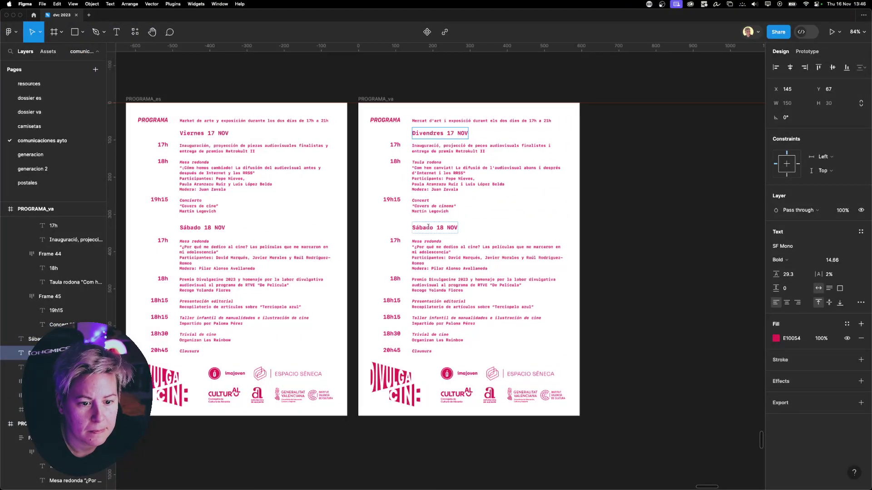
Replace Sábado with ChatGPT's translation Dissabte in the Saturday heading
{"action": "double_click", "coordinate": [428, 226]}
{"action": "key", "text": "super+Tab"}
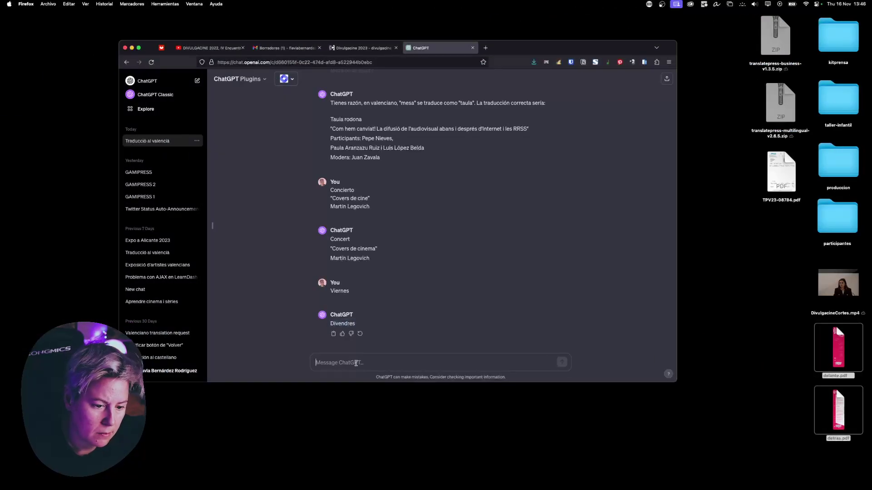
{"action": "key", "text": "super+v"}
{"action": "key", "text": "Return"}
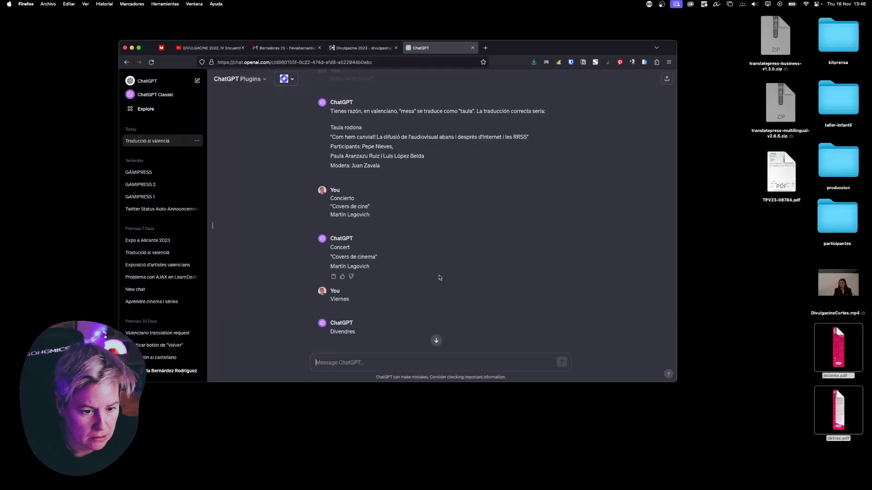
{"action": "scroll", "coordinate": [359, 325], "scroll_direction": "down", "scroll_amount": 3}
{"action": "double_click", "coordinate": [338, 326]}
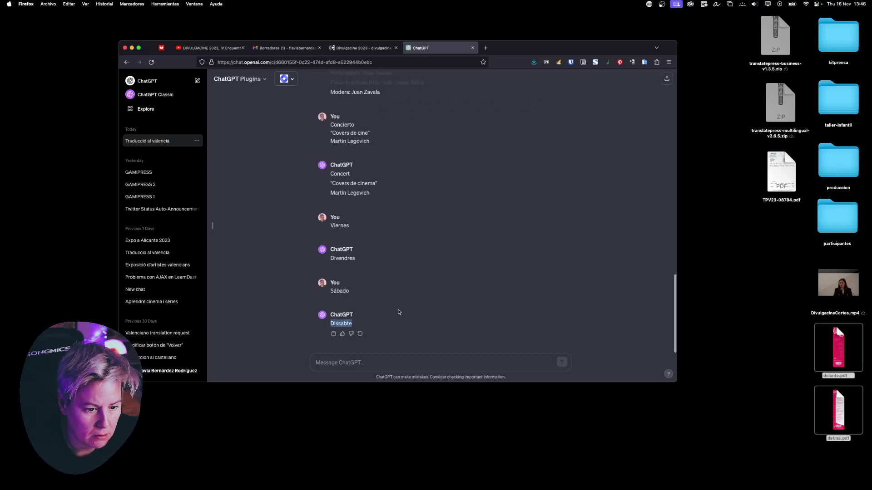
{"action": "key", "text": "super+c"}
{"action": "key", "text": "super+Tab"}
{"action": "key", "text": "super+v"}
{"action": "left_click", "coordinate": [448, 258]}
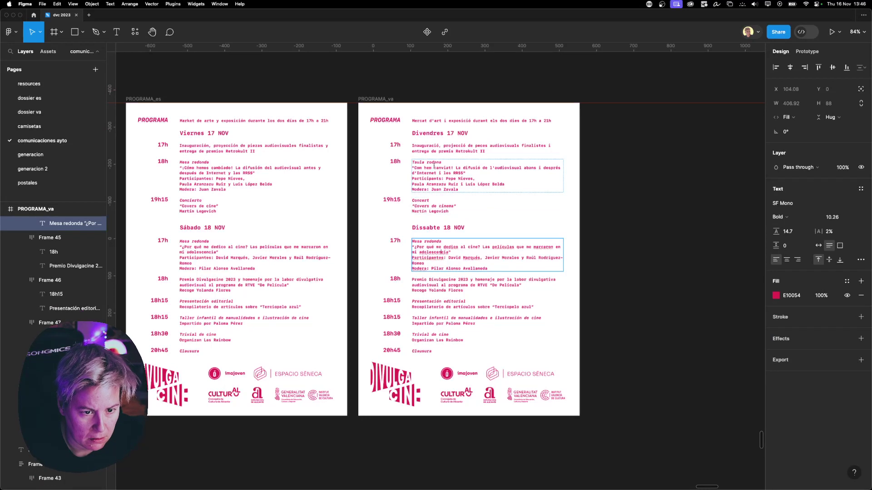
Replace Mesa redonda with Taula rodona in the Saturday 17h entry
{"action": "left_click_drag", "start_coordinate": [441, 162], "coordinate": [411, 163]}
{"action": "double_click", "coordinate": [432, 241]}
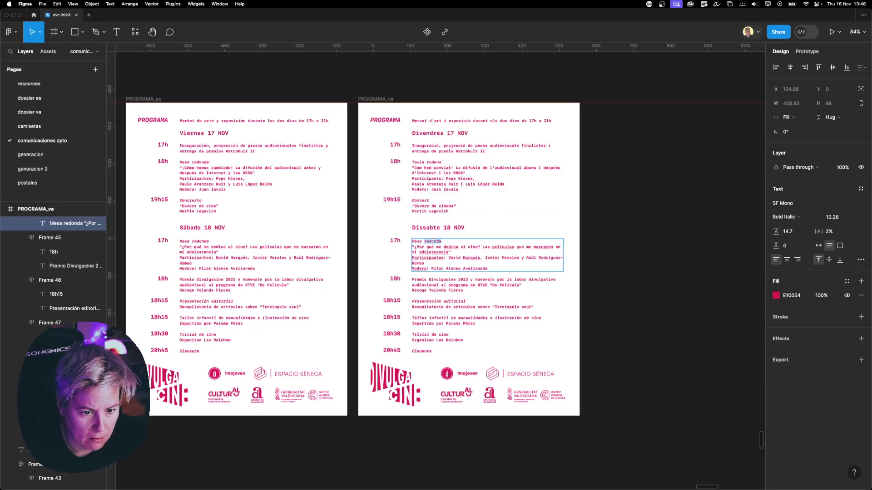
{"action": "key", "text": "super+v"}
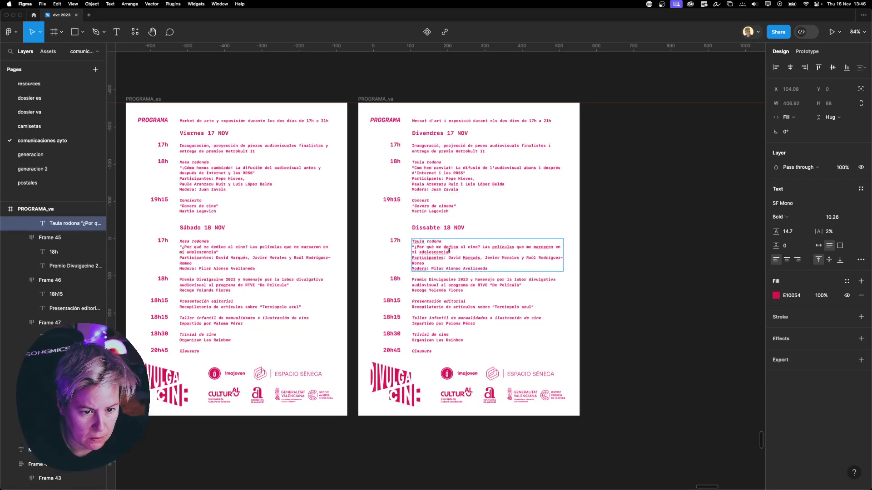
Send the Spanish description lines of the 17h entry to ChatGPT for translation
{"action": "left_click_drag", "start_coordinate": [498, 270], "coordinate": [498, 246]}
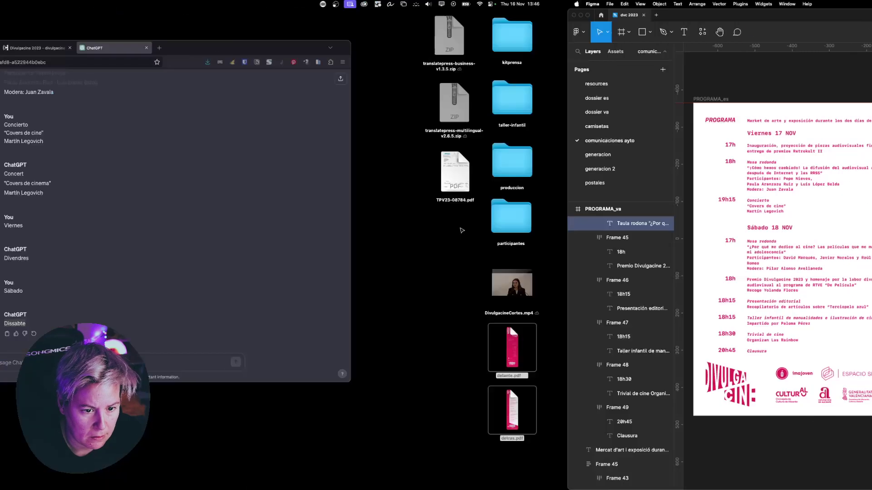
{"action": "key", "text": "super+Tab"}
{"action": "left_click", "coordinate": [364, 362]}
{"action": "key", "text": "super+v"}
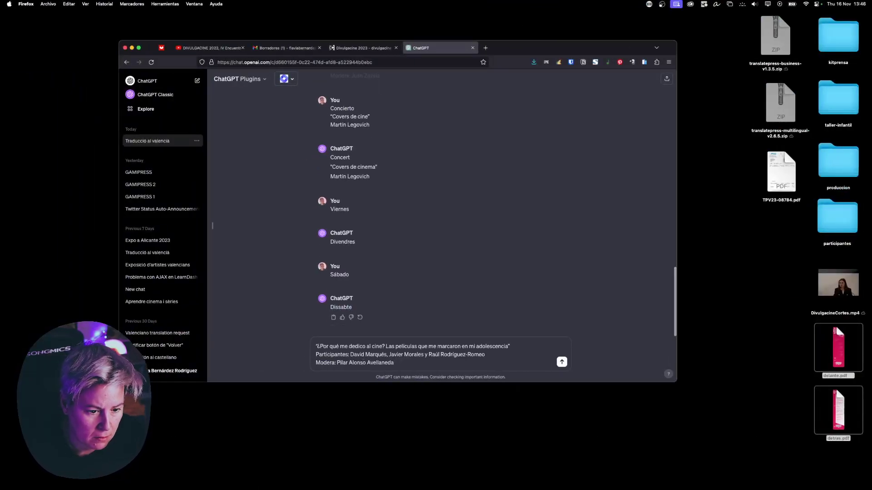
{"action": "key", "text": "Return"}
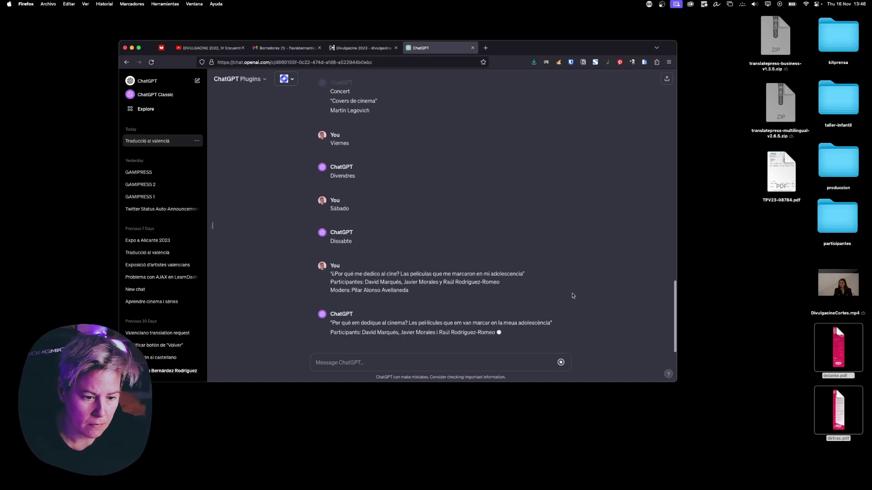
Replace the 17h description with ChatGPT's three-line Valencian translation
{"action": "left_click_drag", "start_coordinate": [400, 322], "coordinate": [322, 310]}
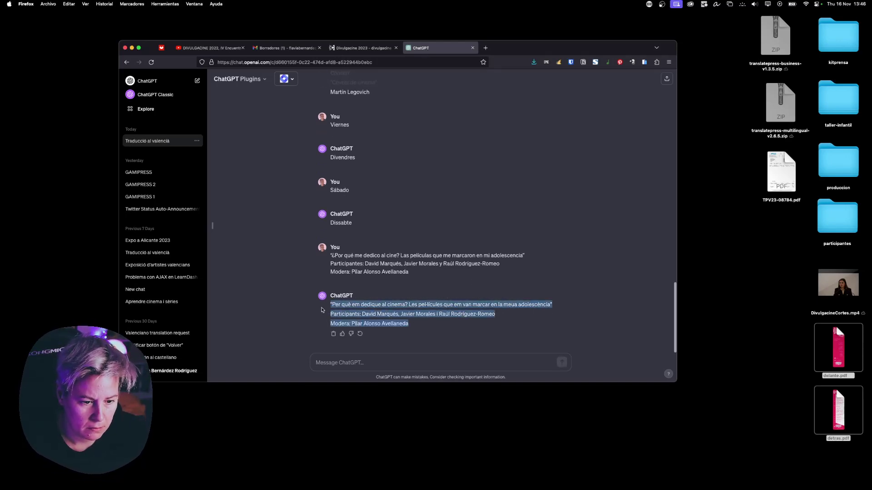
{"action": "key", "text": "super+c"}
{"action": "key", "text": "super+Tab"}
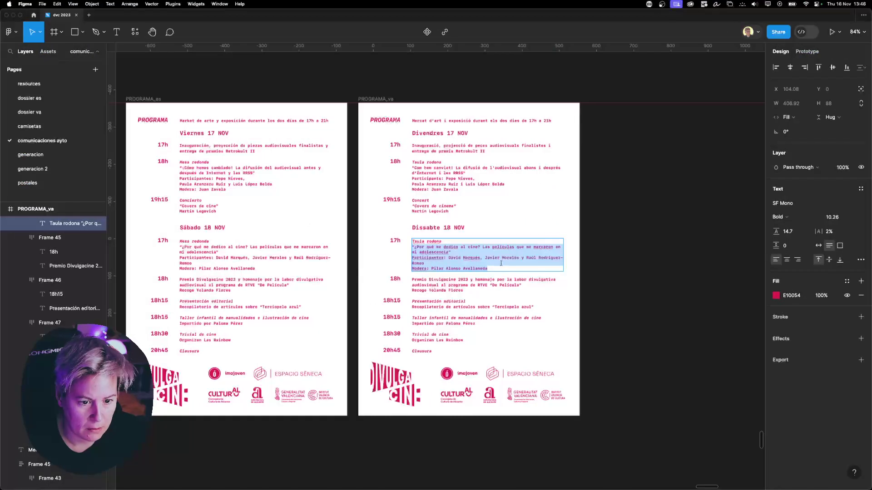
{"action": "key", "text": "super+v"}
{"action": "key", "text": "super+z"}
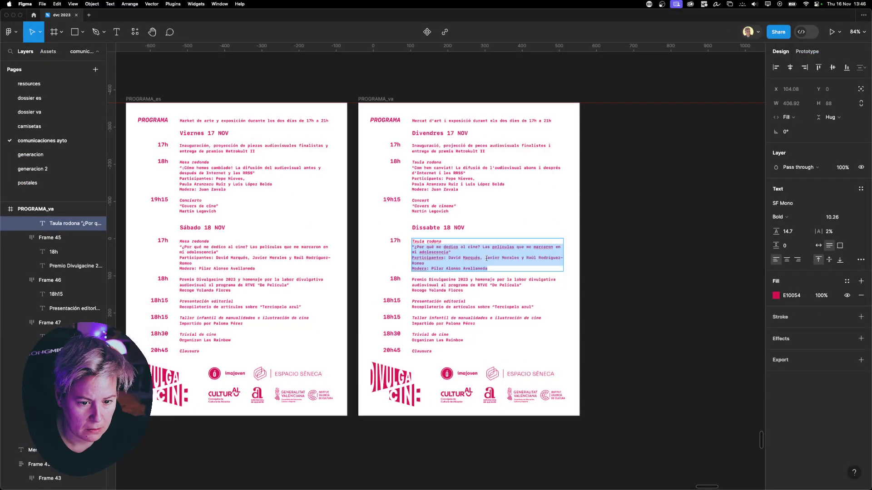
{"action": "key", "text": "super+v"}
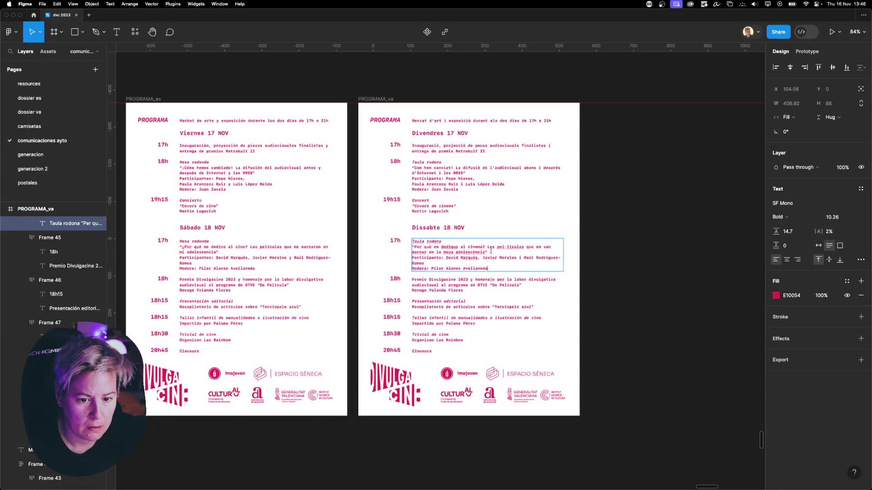
{"action": "key", "text": "Escape"}
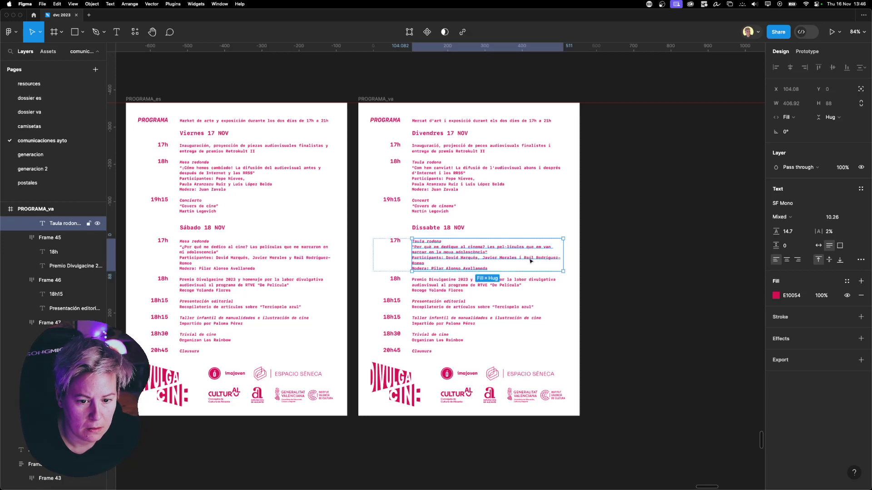
Move the last participant onto its own line in both Valencian and Spanish 17h entries
{"action": "key", "text": "Return"}
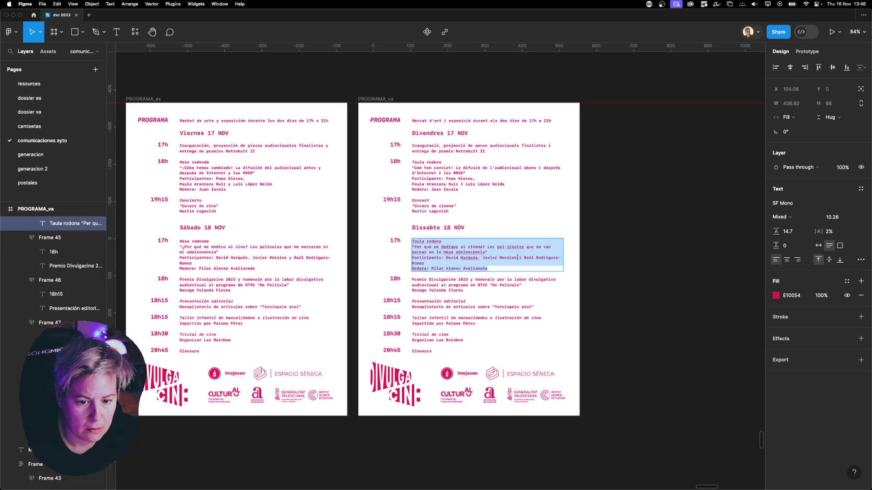
{"action": "left_click", "coordinate": [525, 257]}
{"action": "key", "text": "Return"}
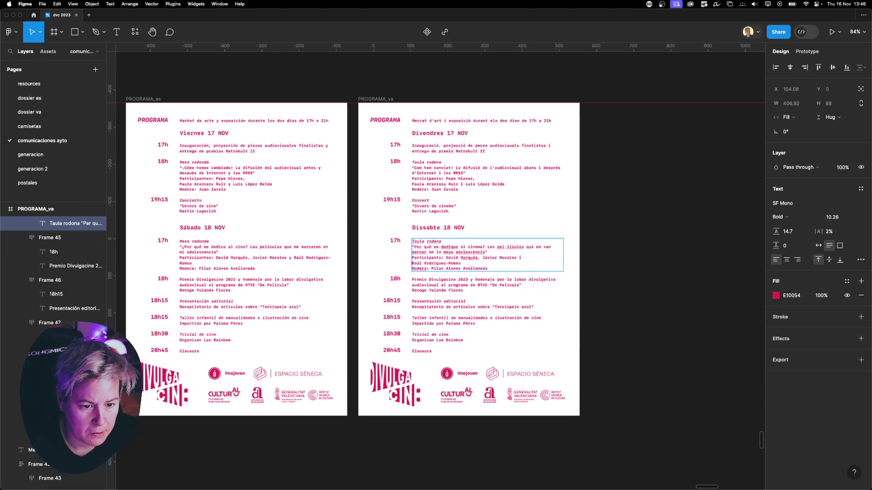
{"action": "left_click", "coordinate": [295, 259]}
{"action": "key", "text": "Return"}
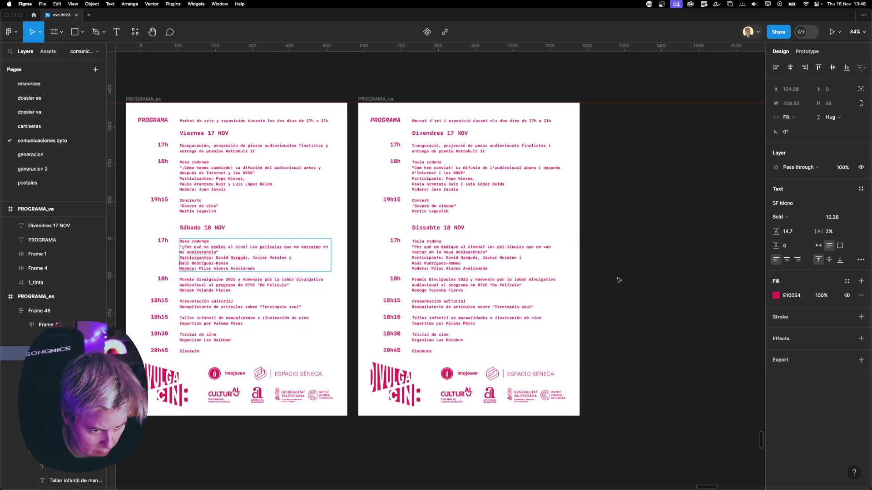
{"action": "left_click", "coordinate": [619, 280]}
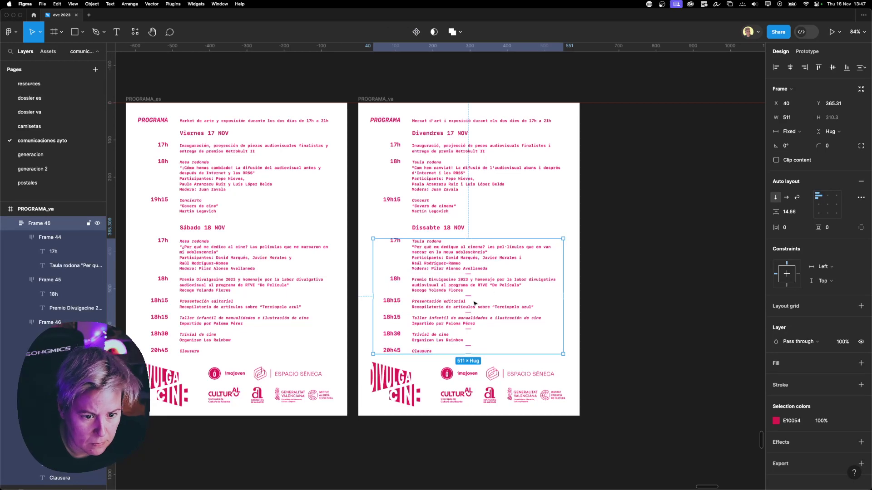
Send the 18h Premio Divulgacine award text to ChatGPT for translation
{"action": "double_click", "coordinate": [435, 290]}
{"action": "left_click", "coordinate": [433, 289]}
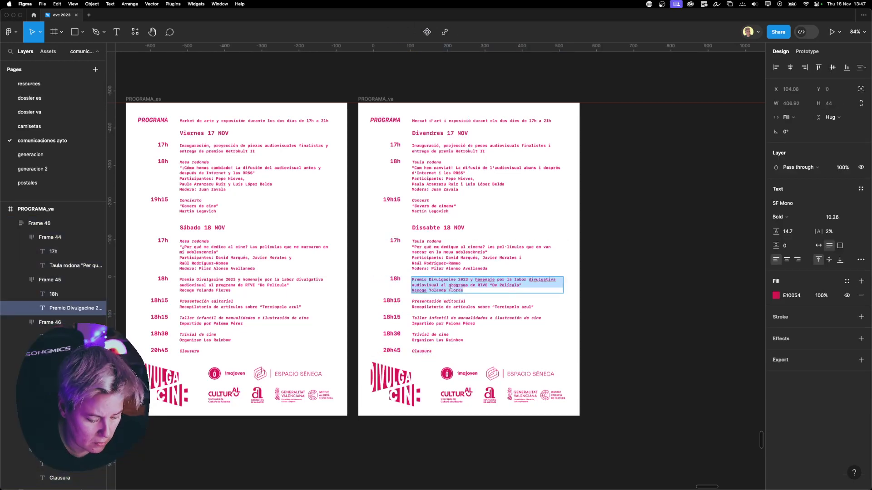
{"action": "key", "text": "super+Tab"}
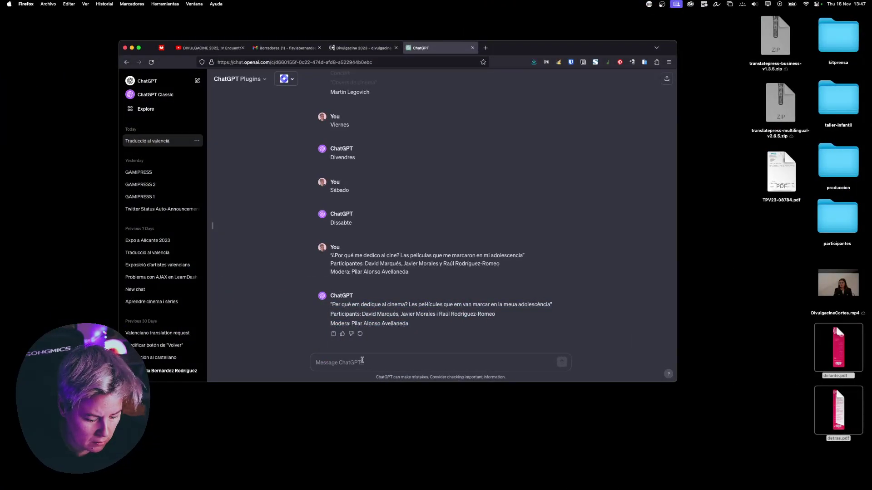
{"action": "left_click", "coordinate": [362, 360]}
{"action": "key", "text": "super+v"}
{"action": "key", "text": "Return"}
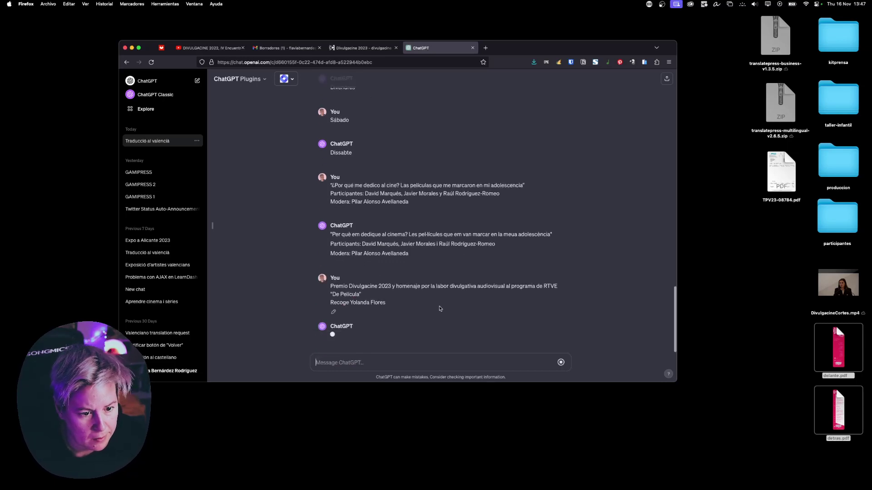
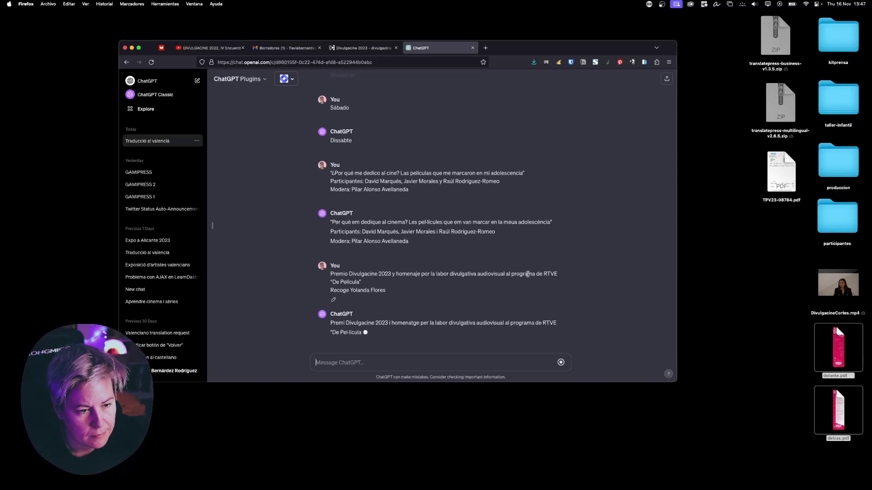
Check the inbox and the draft reply to the printer in the drafts folder
{"action": "left_click", "coordinate": [286, 48]}
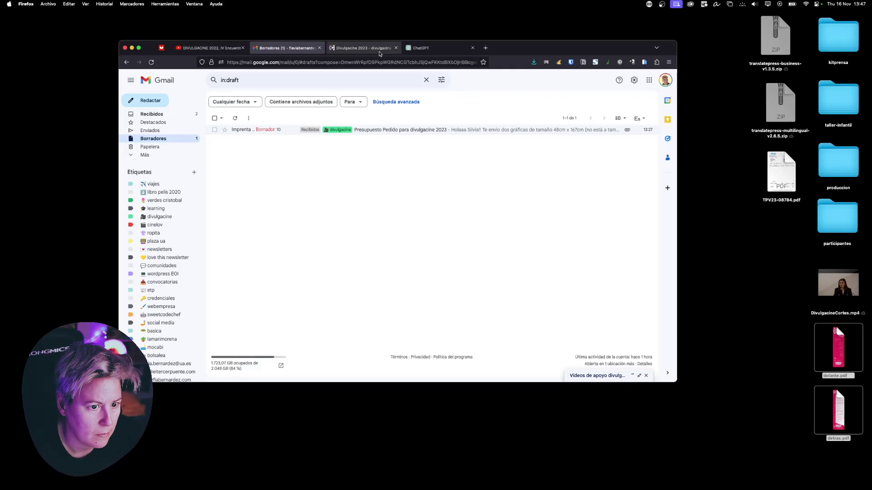
{"action": "left_click", "coordinate": [183, 115]}
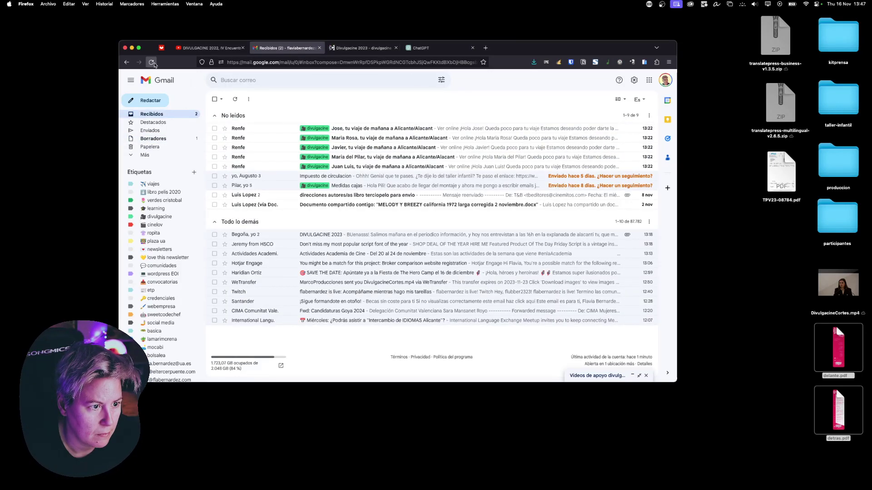
{"action": "left_click", "coordinate": [152, 63]}
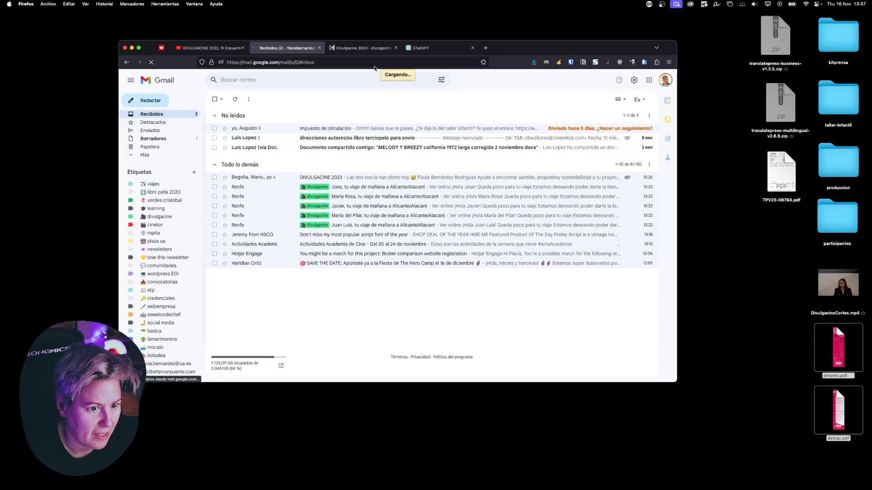
{"action": "key", "text": "c"}
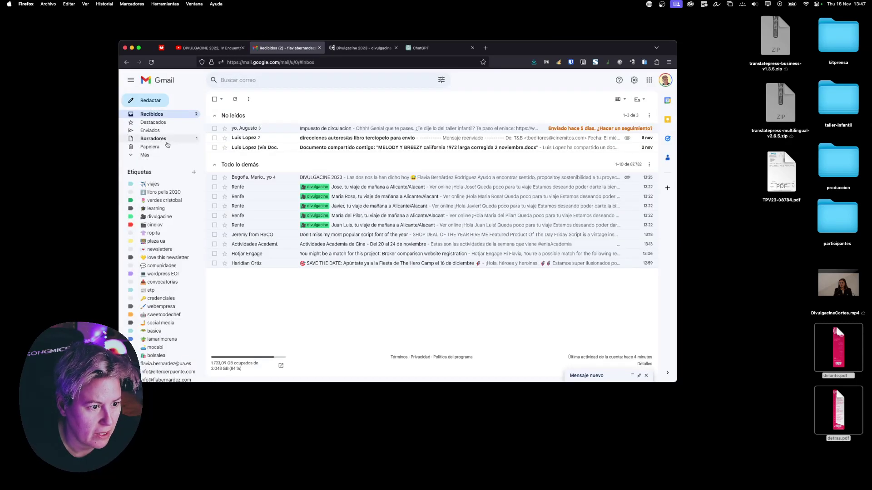
{"action": "left_click", "coordinate": [157, 139]}
{"action": "left_click", "coordinate": [290, 131]}
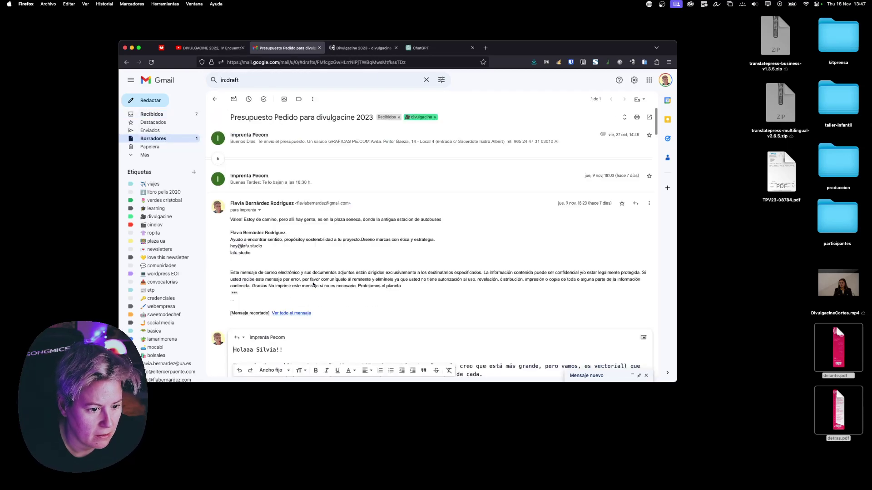
{"action": "scroll", "coordinate": [319, 273], "scroll_direction": "down", "scroll_amount": 2}
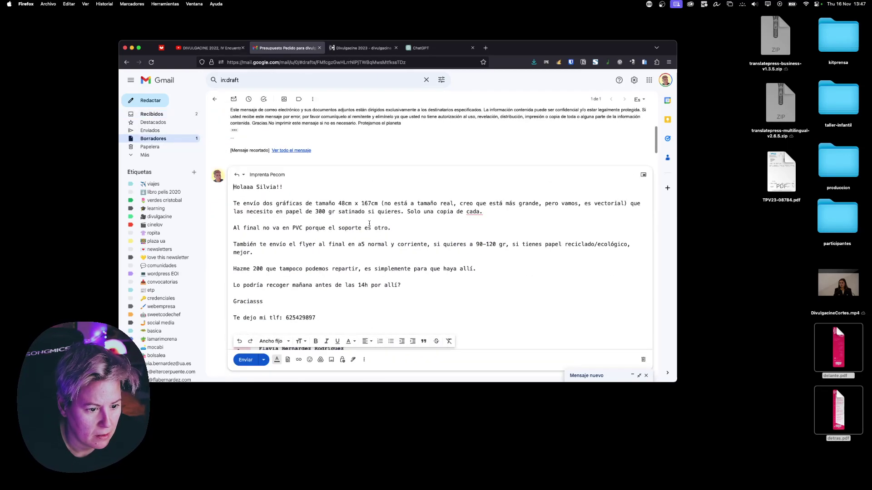
{"action": "left_click", "coordinate": [421, 48]}
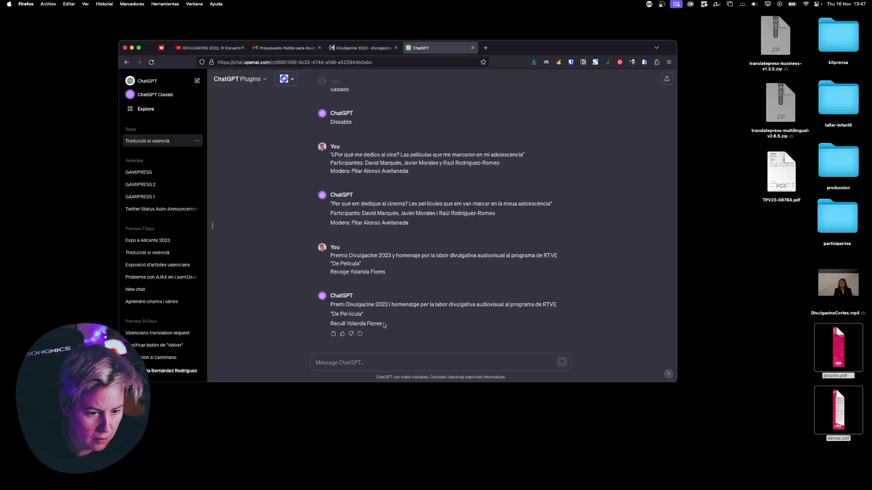
Replace the 18h award entry with its Valencian translation, with Recull on its own line
{"action": "left_click_drag", "start_coordinate": [383, 324], "coordinate": [330, 303]}
{"action": "key", "text": "super+c"}
{"action": "key", "text": "super+Tab"}
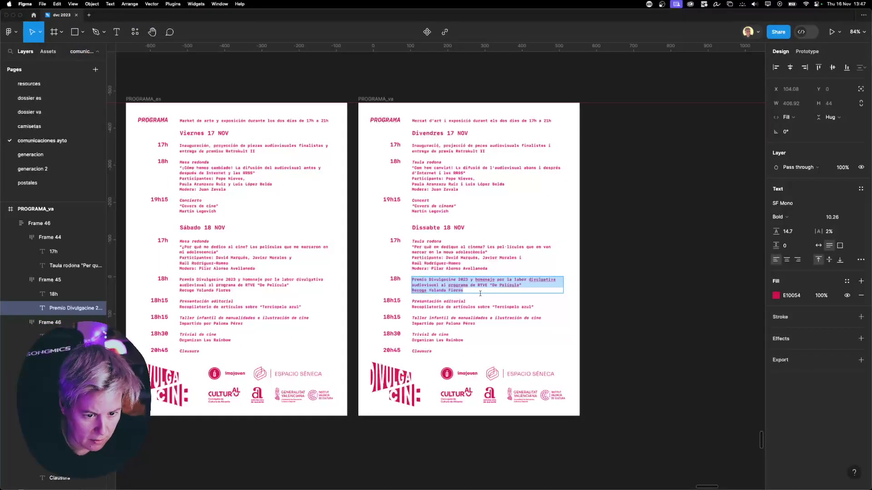
{"action": "key", "text": "super+v"}
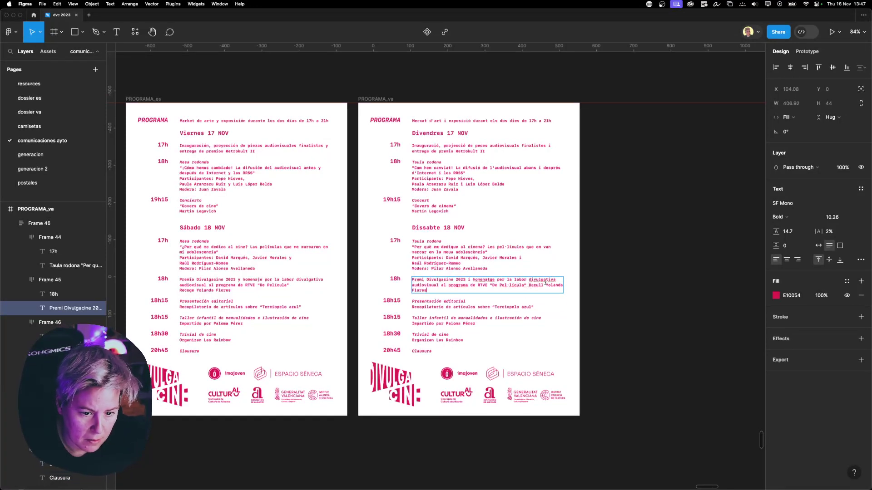
{"action": "key", "text": "super+a"}
{"action": "key", "text": "super+v"}
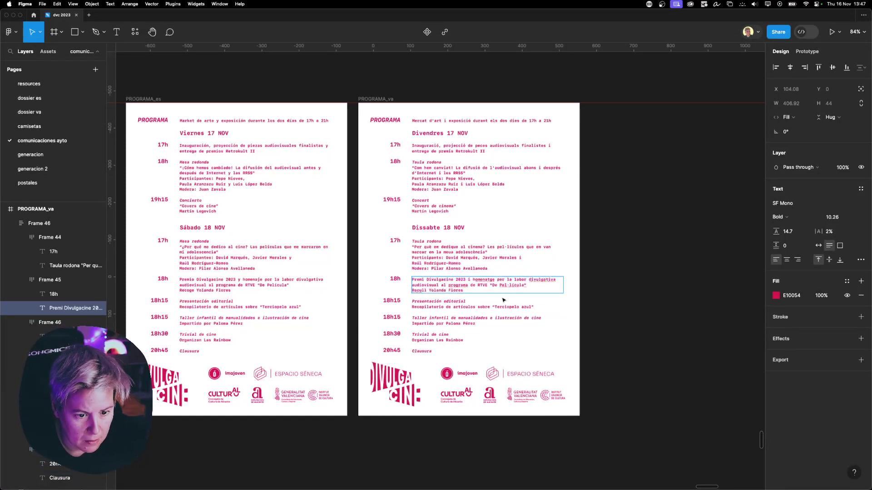
Send the Spanish Presentación editorial entry to ChatGPT for Valencian translation
{"action": "triple_click", "coordinate": [502, 301]}
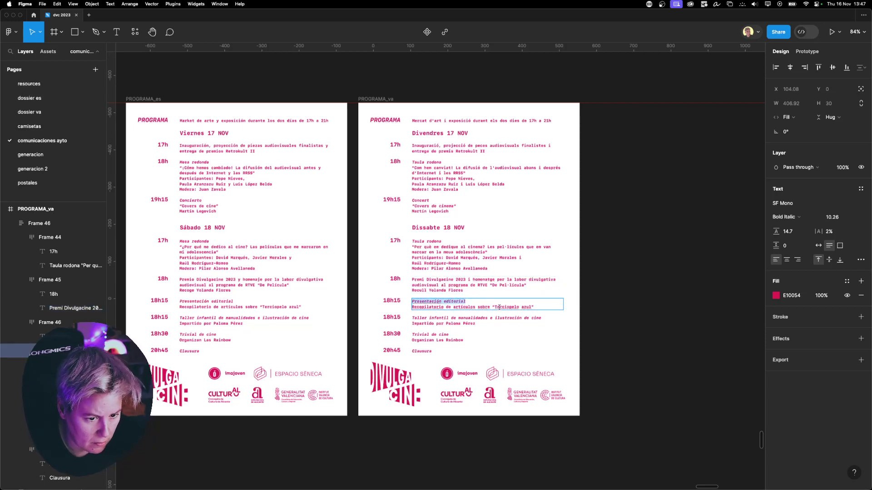
{"action": "key", "text": "super+a"}
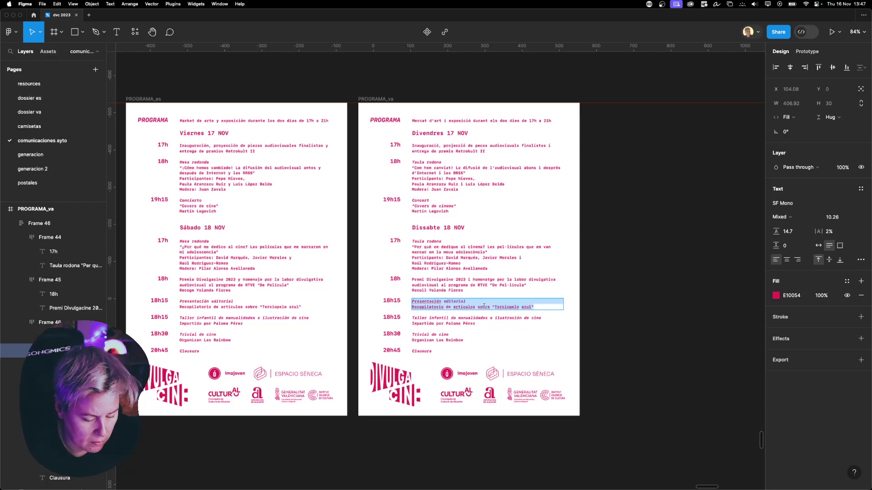
{"action": "key", "text": "super+Tab"}
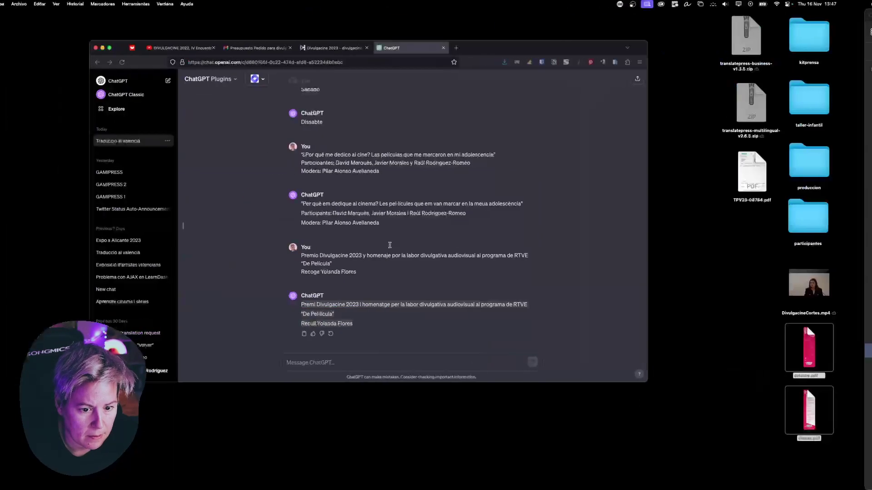
{"action": "left_click", "coordinate": [351, 366]}
{"action": "type", "text": "Presentación editorial Recopilatorio de artículos sobre \"Terciopelo azul\""}
{"action": "key", "text": "Return"}
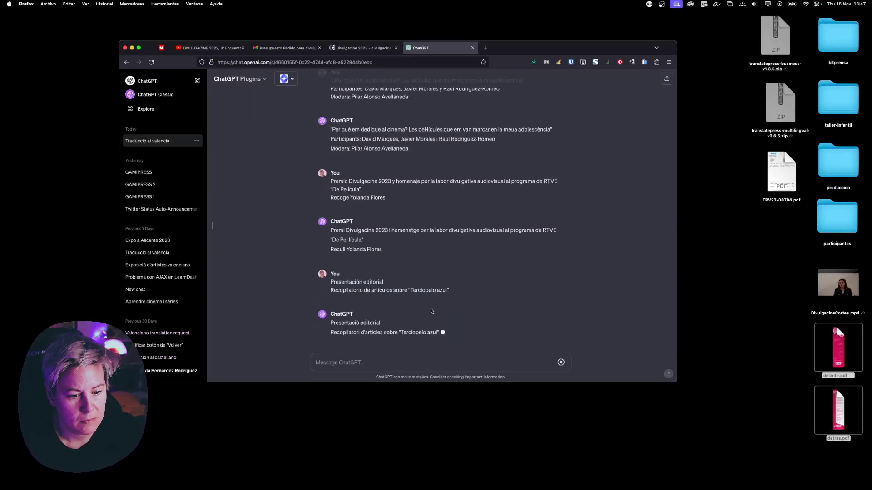
Paste 'Presentació editorial / Recopilatori d'articles sobre Terciopelo azul' over the Spanish entry
{"action": "left_click_drag", "start_coordinate": [451, 325], "coordinate": [362, 318]}
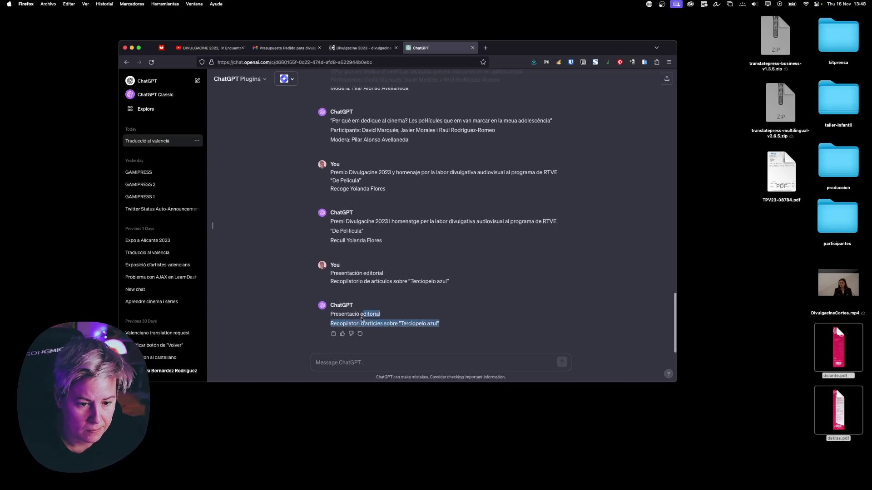
{"action": "key", "text": "super+c"}
{"action": "key", "text": "super+Tab"}
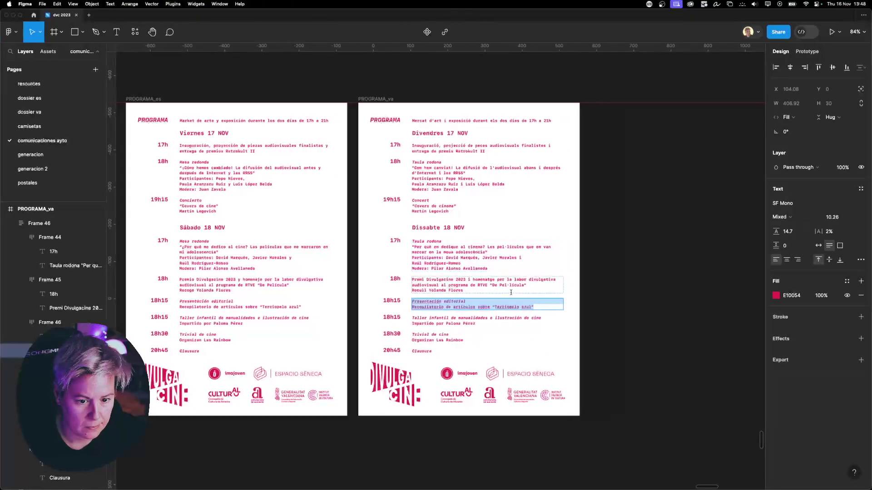
{"action": "key", "text": "super+v"}
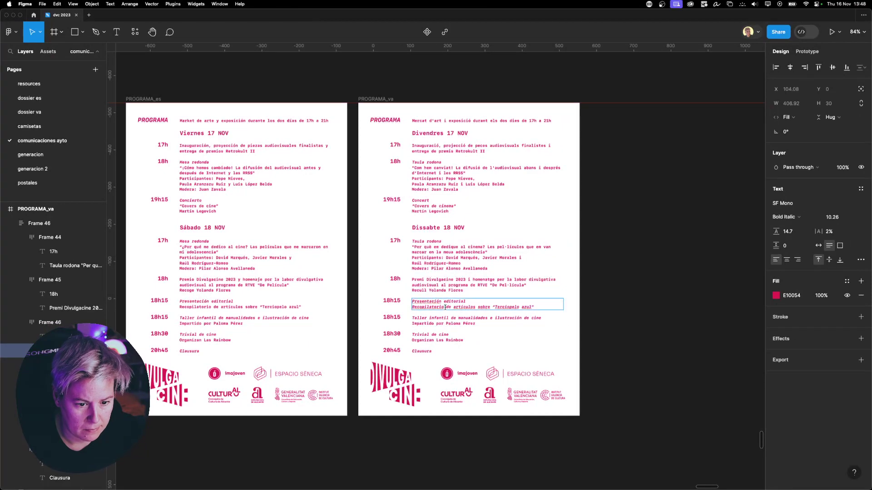
{"action": "double_click", "coordinate": [445, 307]}
Replace the Taller infantil workshop entry with its Valencian translation from ChatGPT
{"action": "double_click", "coordinate": [444, 318]}
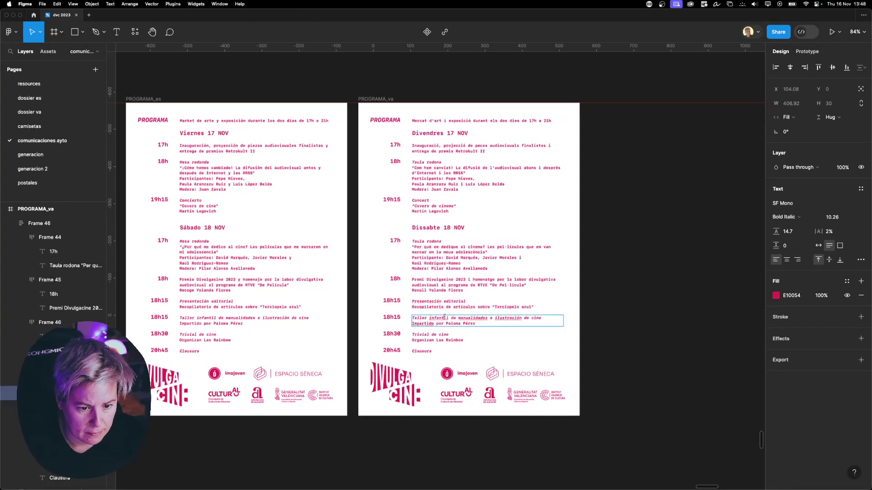
{"action": "key", "text": "super+a"}
{"action": "key", "text": "super+Tab"}
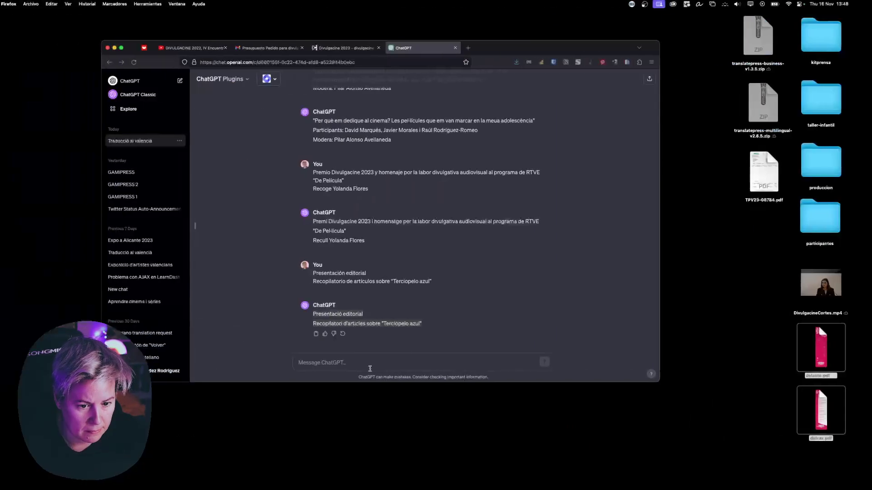
{"action": "key", "text": "super+v"}
{"action": "key", "text": "Return"}
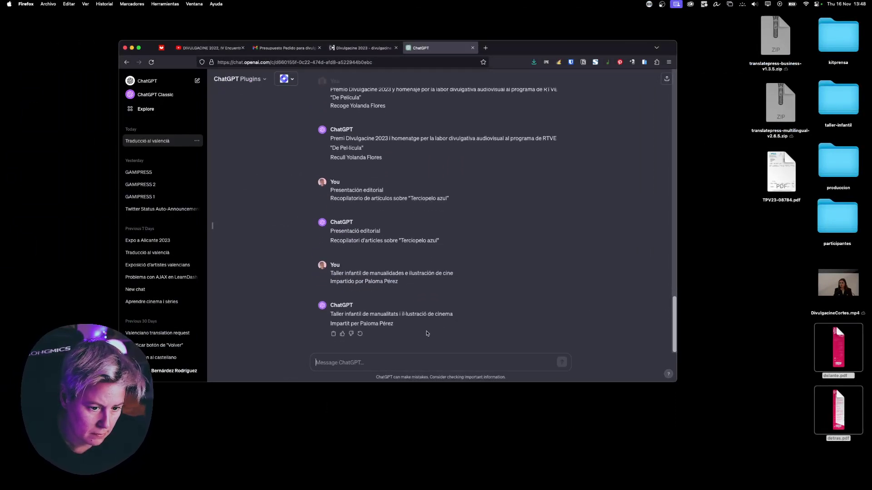
{"action": "left_click_drag", "start_coordinate": [409, 326], "coordinate": [331, 320]}
{"action": "key", "text": "super+Tab"}
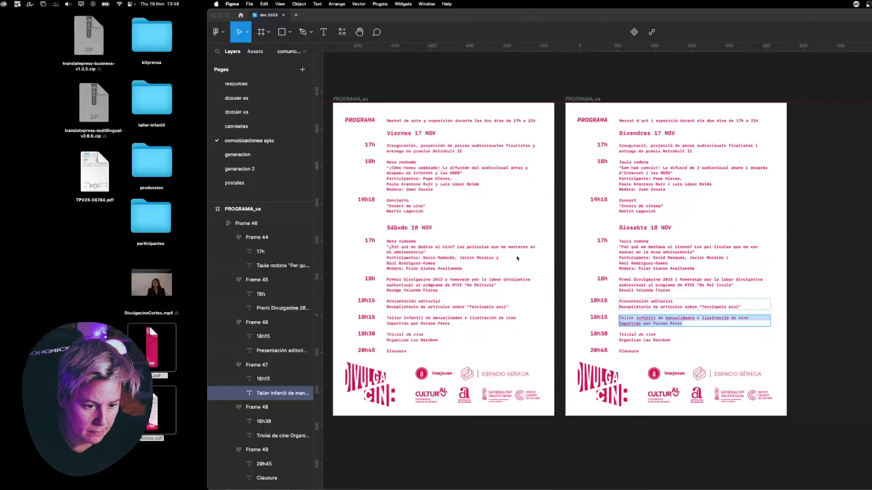
{"action": "key", "text": "super+v"}
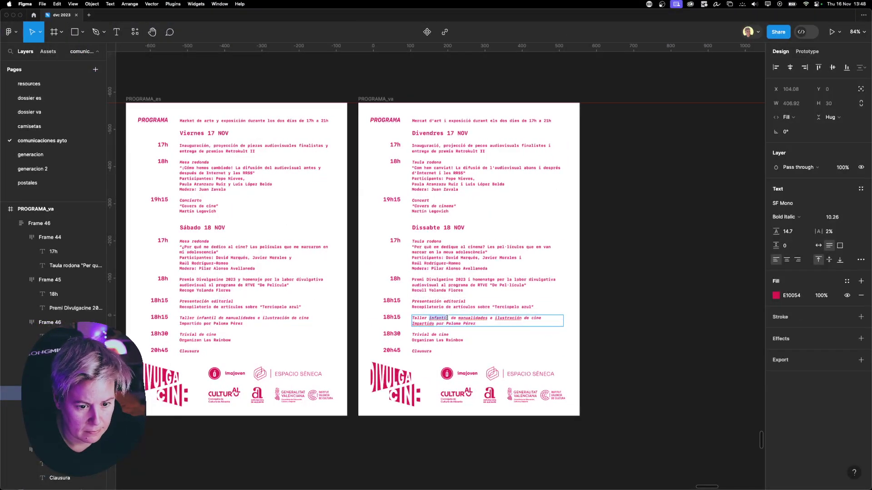
{"action": "left_click", "coordinate": [447, 318]}
{"action": "key", "text": "Escape"}
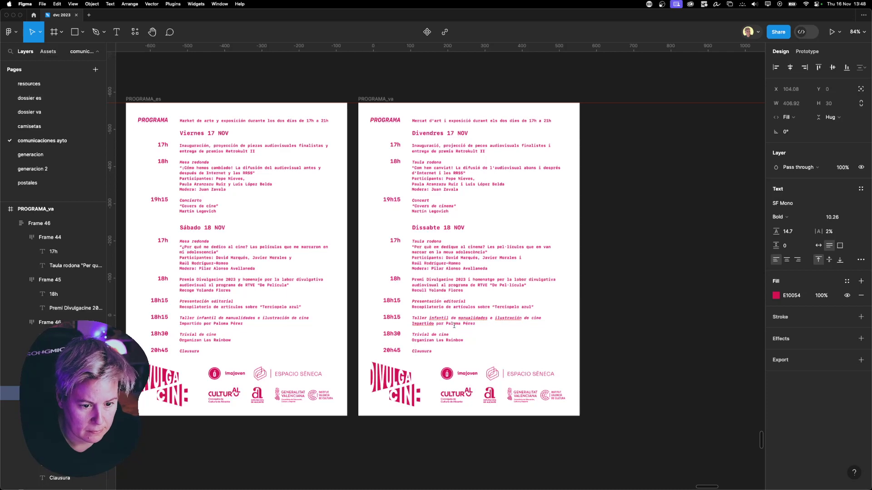
Translate the Trivial de cine entry in ChatGPT and paste the Valencian text into the programme
{"action": "double_click", "coordinate": [449, 337]}
{"action": "key", "text": "super+Tab"}
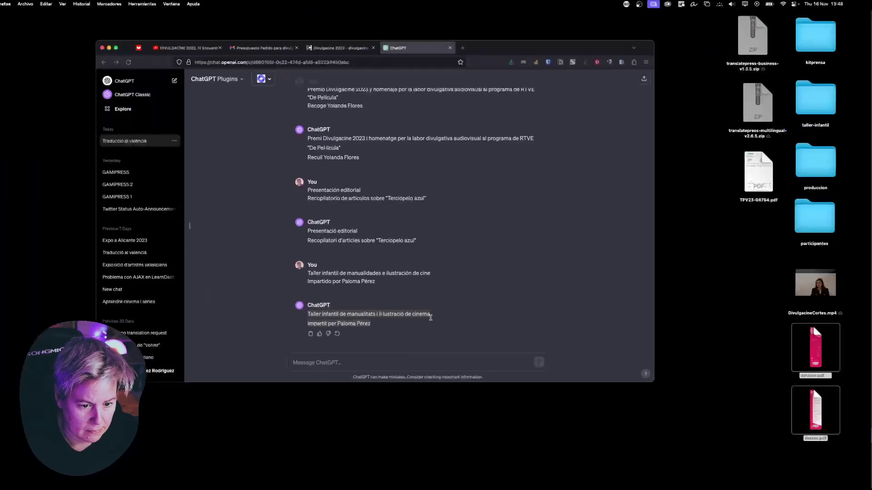
{"action": "left_click", "coordinate": [436, 361]}
{"action": "key", "text": "super+v"}
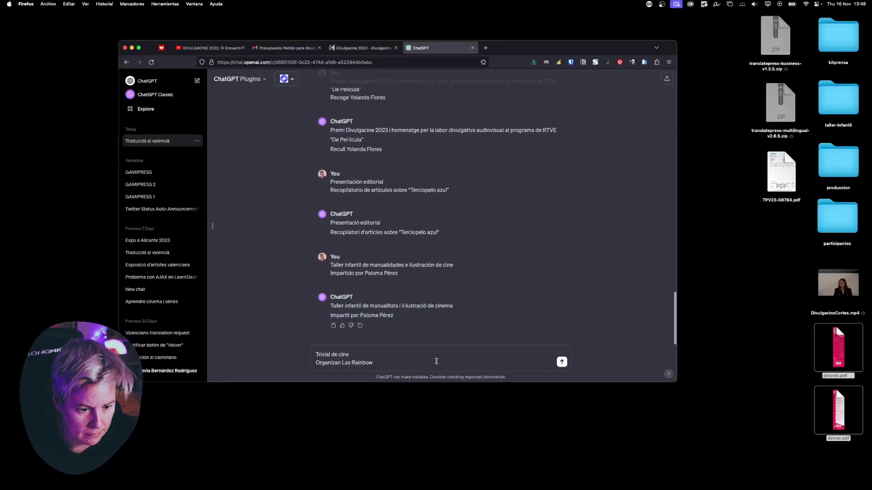
{"action": "key", "text": "Return"}
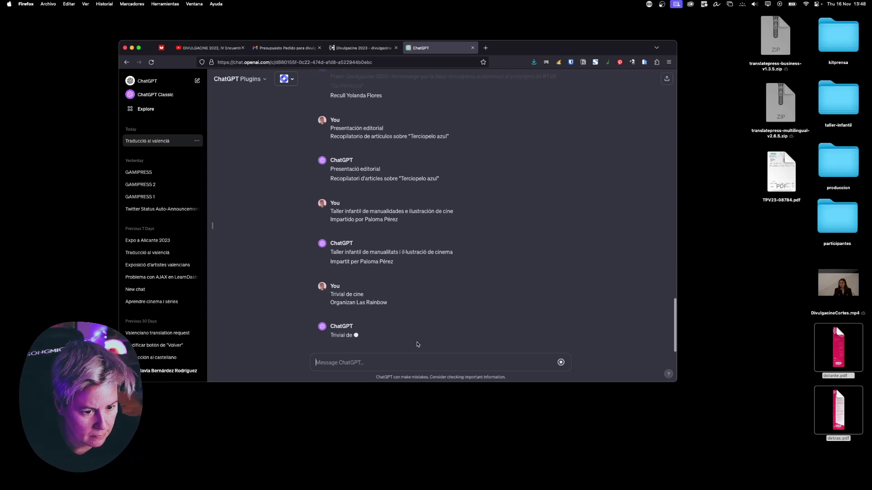
{"action": "left_click_drag", "start_coordinate": [407, 324], "coordinate": [330, 317]}
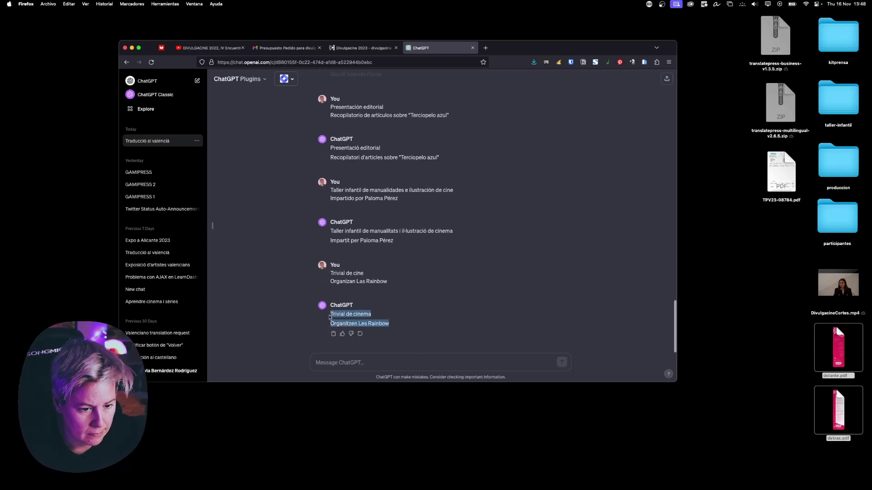
{"action": "key", "text": "super+Tab"}
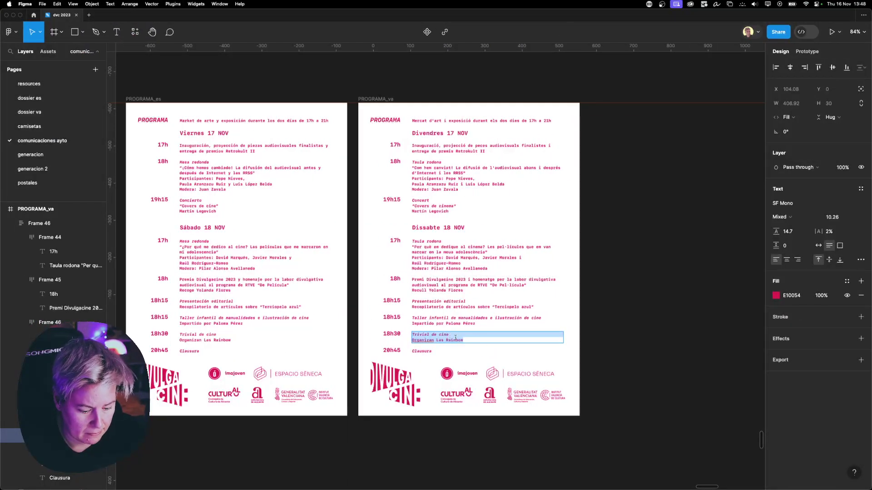
{"action": "left_click", "coordinate": [456, 337]}
Remove italic from the Organizan Les Rainbow line and check Clausura's Valencian translation in ChatGPT
{"action": "triple_click", "coordinate": [432, 339]}
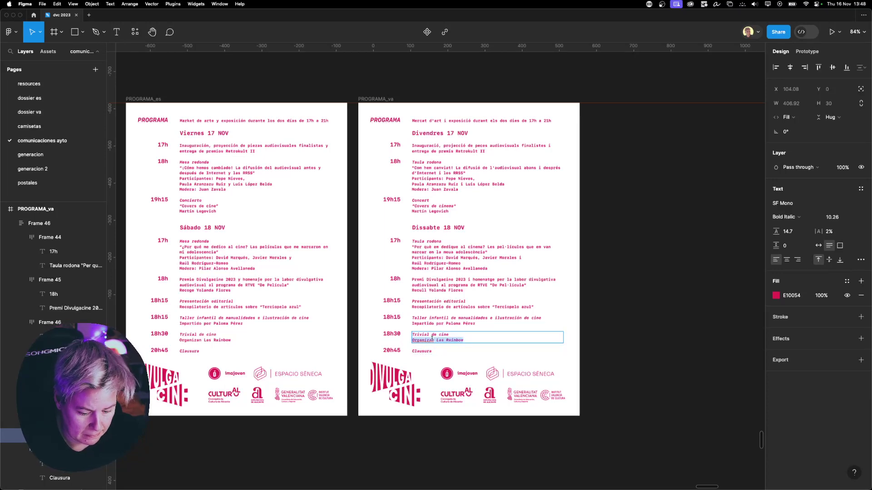
{"action": "key", "text": "super+i"}
{"action": "left_click", "coordinate": [431, 348]}
{"action": "key", "text": "super+c"}
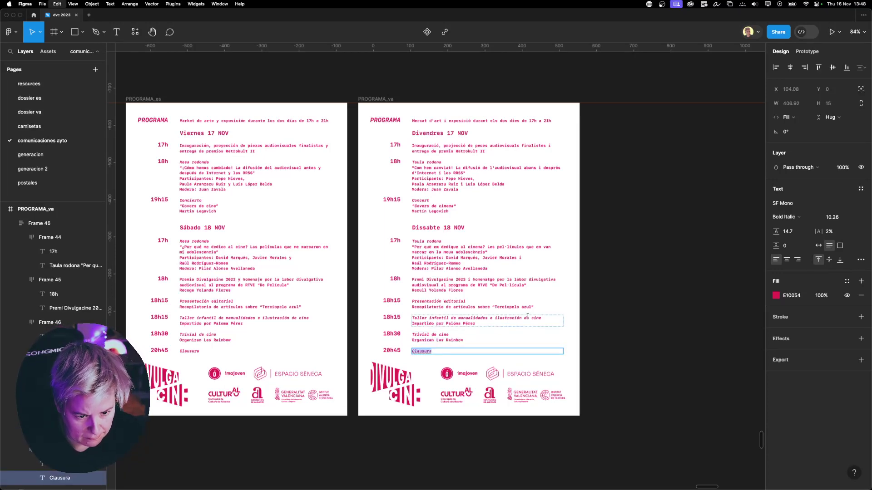
{"action": "key", "text": "super+Tab"}
{"action": "key", "text": "super+v"}
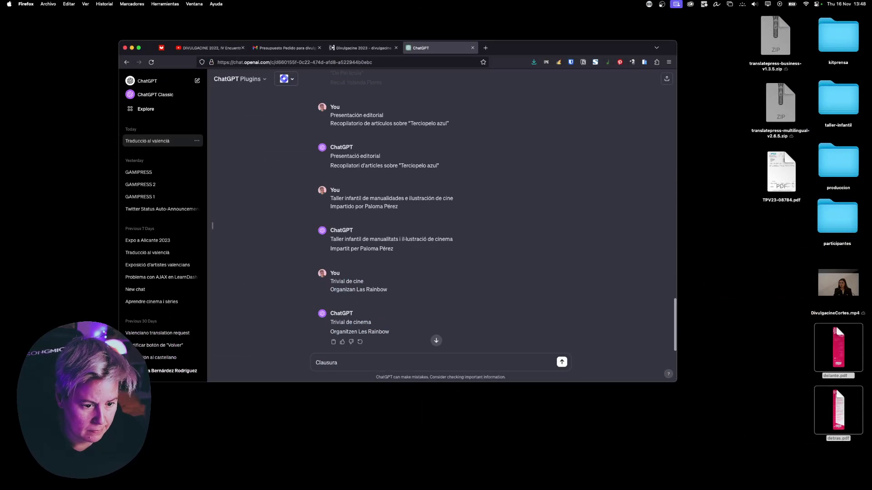
{"action": "key", "text": "Return"}
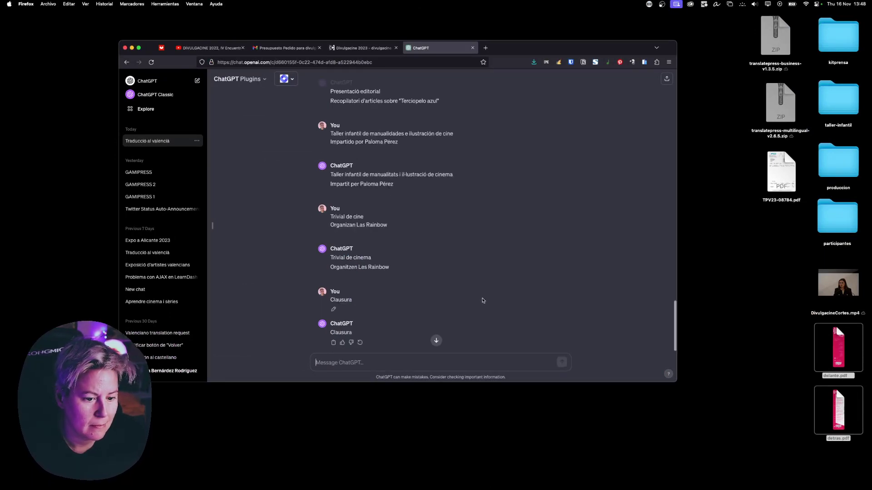
{"action": "key", "text": "super+Tab"}
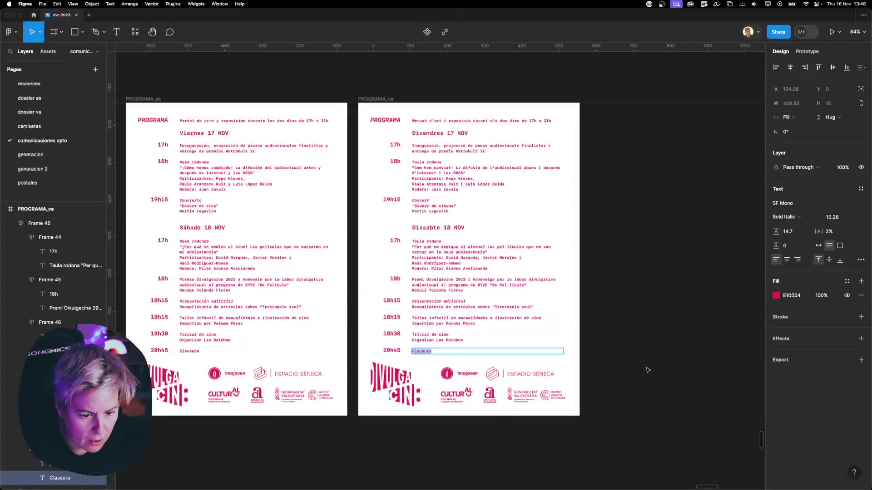
{"action": "key", "text": "Escape"}
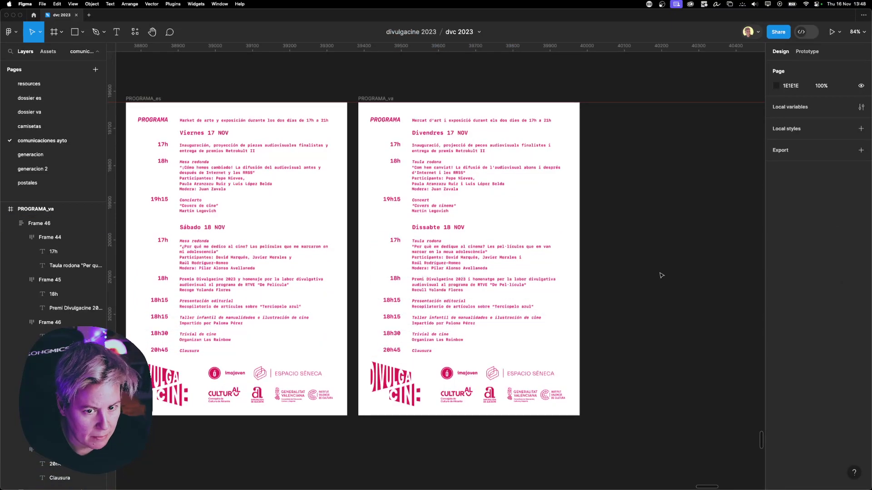
Try scaling the sponsor logos group to 0.94, then undo it
{"action": "scroll", "coordinate": [622, 278], "scroll_direction": "down", "scroll_amount": 5}
{"action": "scroll", "coordinate": [519, 351], "scroll_direction": "up", "scroll_amount": 3}
{"action": "scroll", "coordinate": [499, 346], "scroll_direction": "down", "scroll_amount": 5}
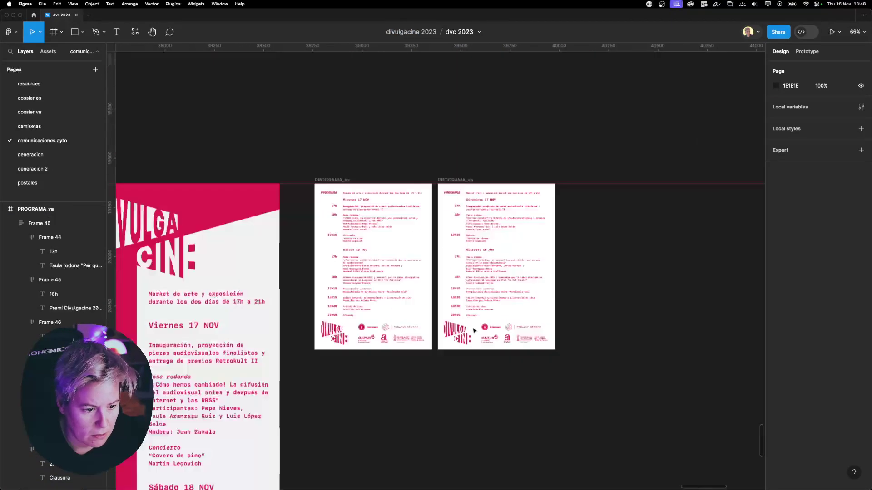
{"action": "scroll", "coordinate": [476, 341], "scroll_direction": "down", "scroll_amount": 3}
{"action": "scroll", "coordinate": [476, 341], "scroll_direction": "up", "scroll_amount": 10}
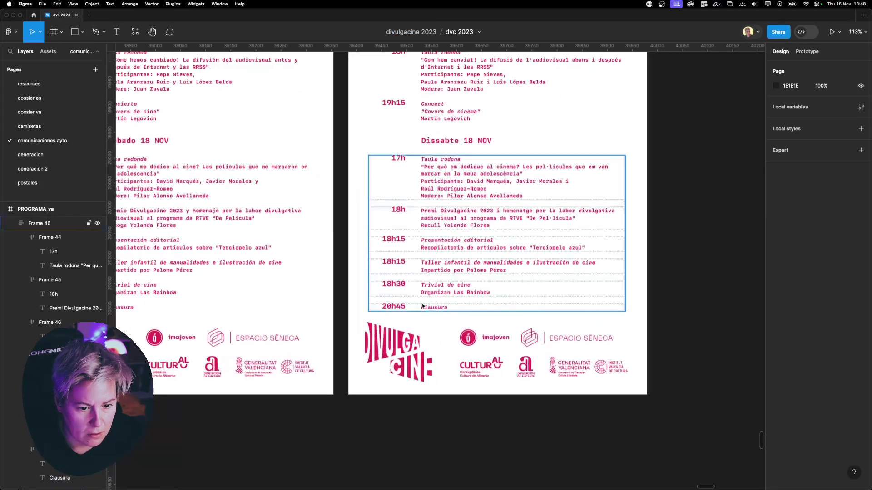
{"action": "left_click", "coordinate": [434, 311]}
{"action": "left_click", "coordinate": [436, 309]}
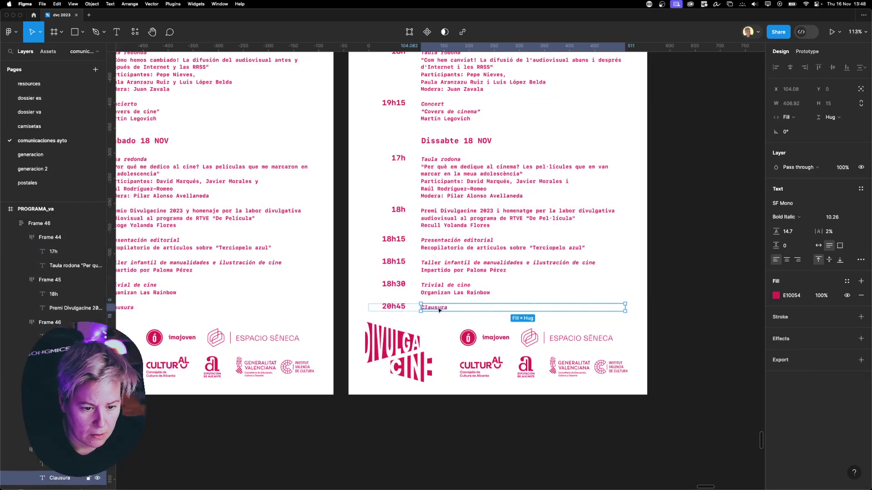
{"action": "left_click", "coordinate": [611, 351]}
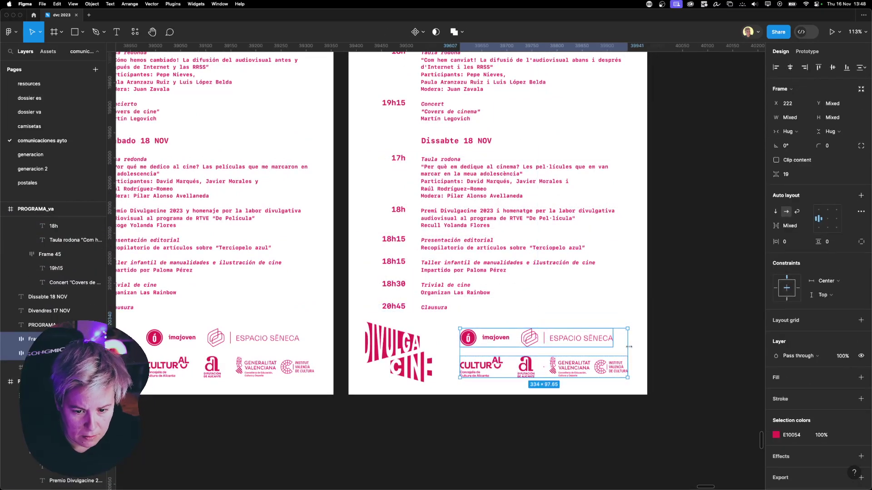
{"action": "key", "text": "k"}
{"action": "left_click_drag", "start_coordinate": [629, 346], "coordinate": [577, 346]}
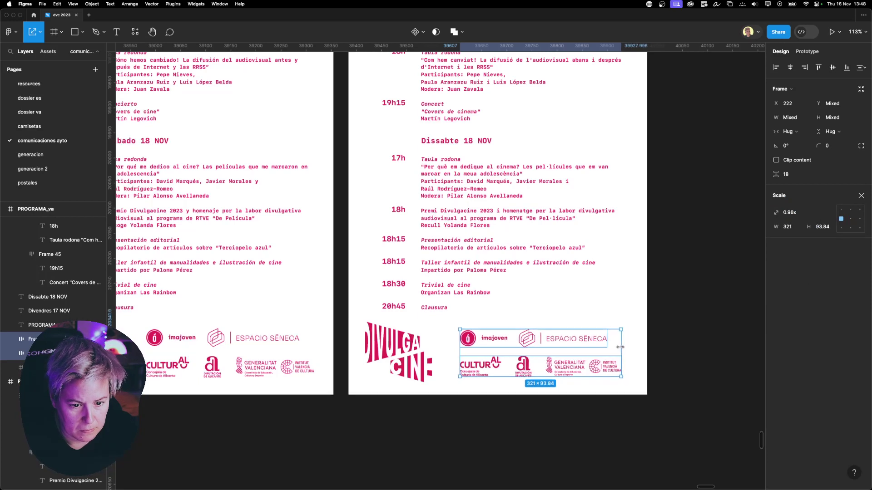
{"action": "key", "text": "ctrl+z"}
{"action": "left_click", "coordinate": [681, 332]}
Duplicate the Clausura text below the 20h45 row and start typing the web address into it
{"action": "double_click", "coordinate": [440, 309]}
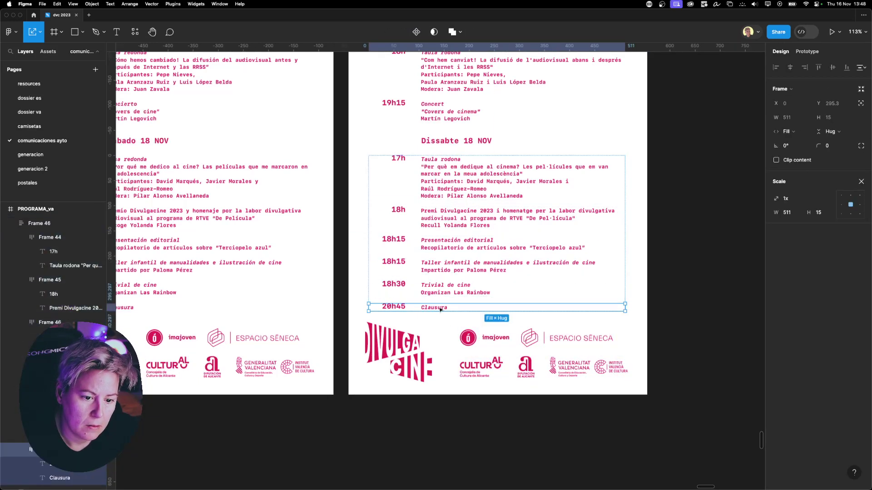
{"action": "left_click", "coordinate": [437, 310]}
{"action": "left_click_drag", "start_coordinate": [454, 308], "coordinate": [470, 323]}
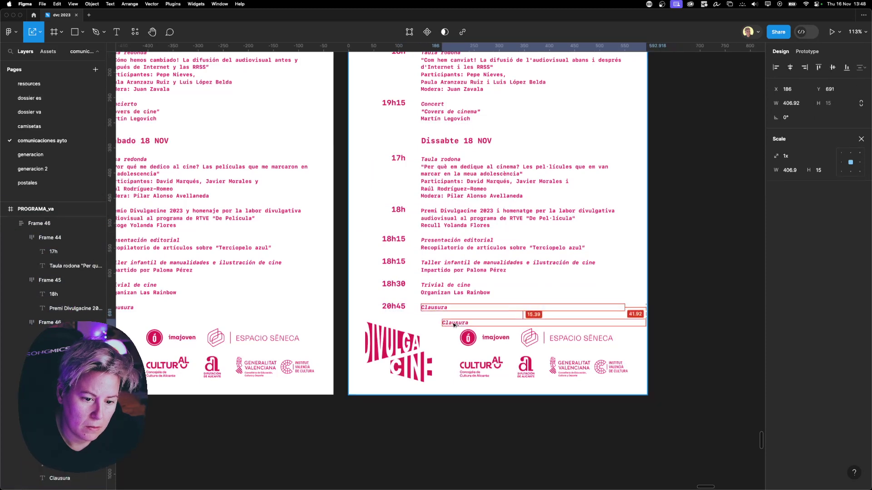
{"action": "double_click", "coordinate": [451, 323]}
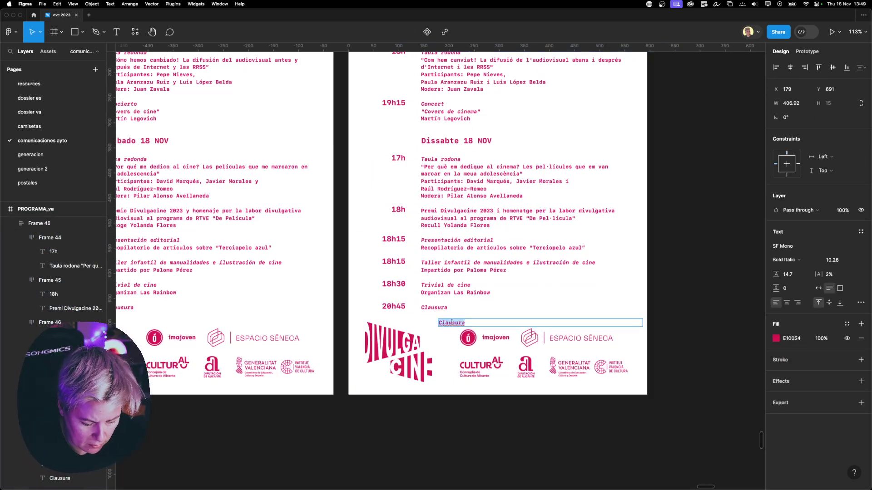
{"action": "type", "text": "1"}
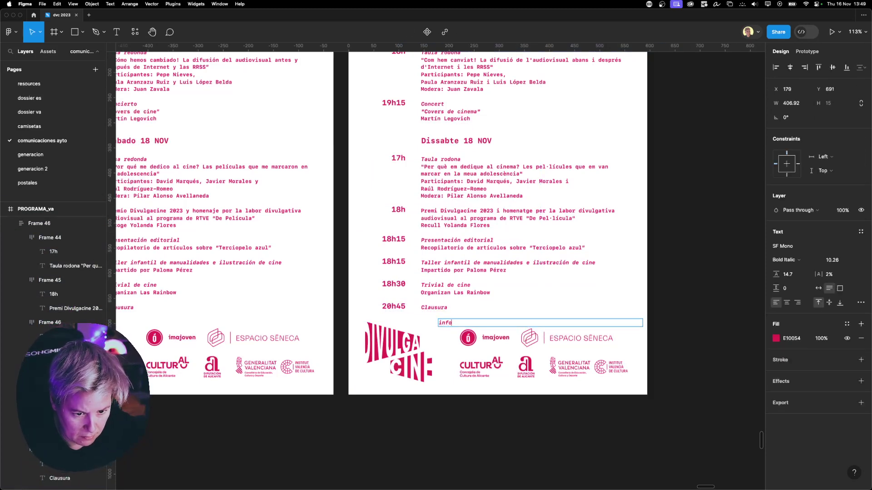
{"action": "type", "text": "+"}
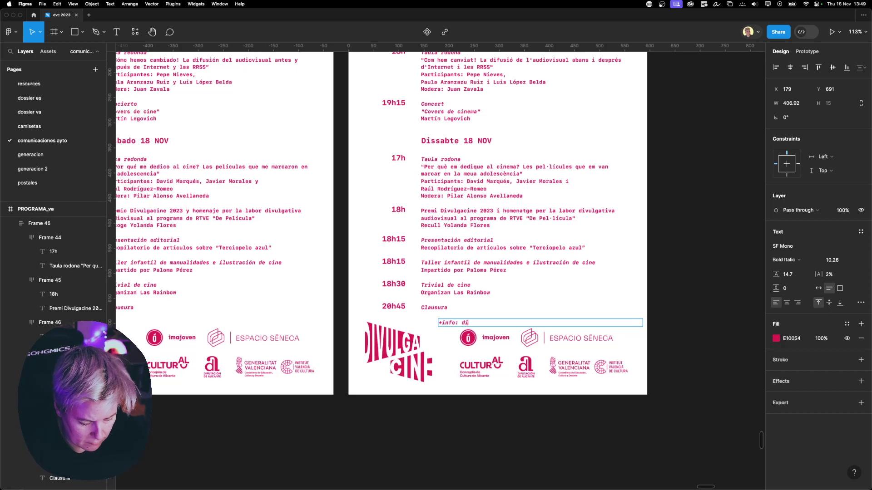
{"action": "type", "text": "acine.com"}
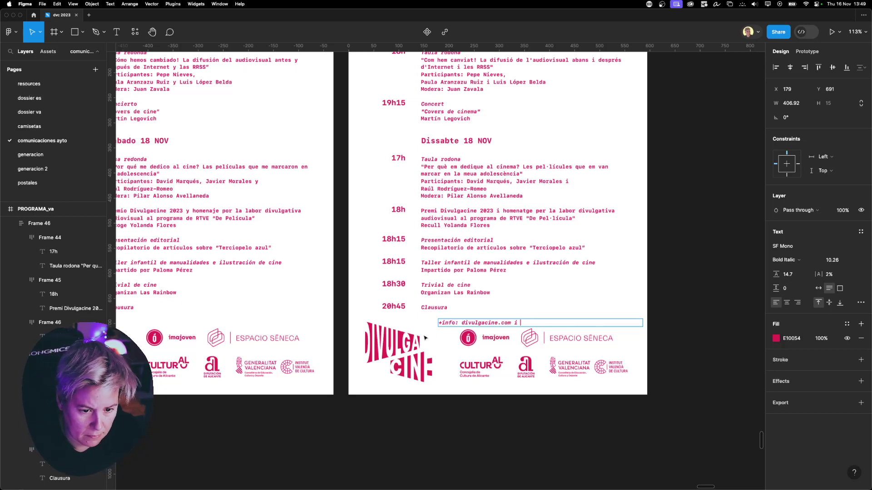
Complete the line as '+info: imajoven.com i divulgacine.com' and right-align it
{"action": "type", "text": "imaj"}
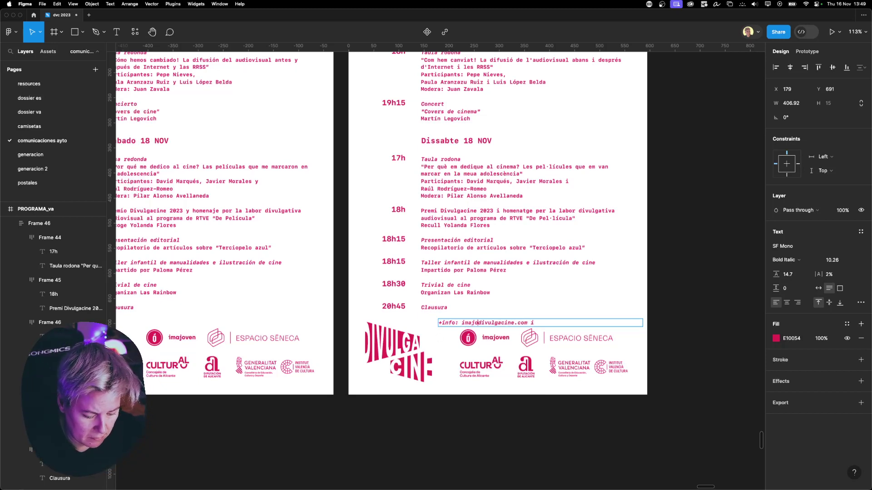
{"action": "type", "text": "oven.com i"}
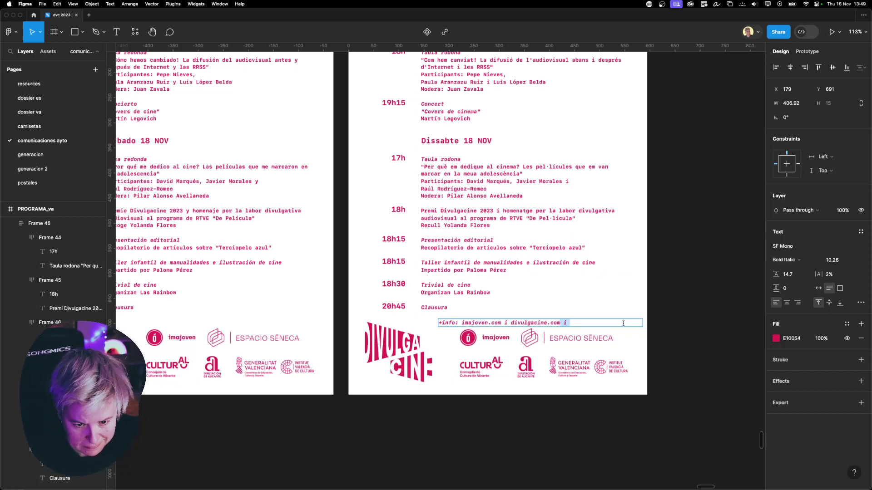
{"action": "key", "text": "BackSpace"}
{"action": "key", "text": "BackSpace"}
{"action": "triple_click", "coordinate": [568, 322]}
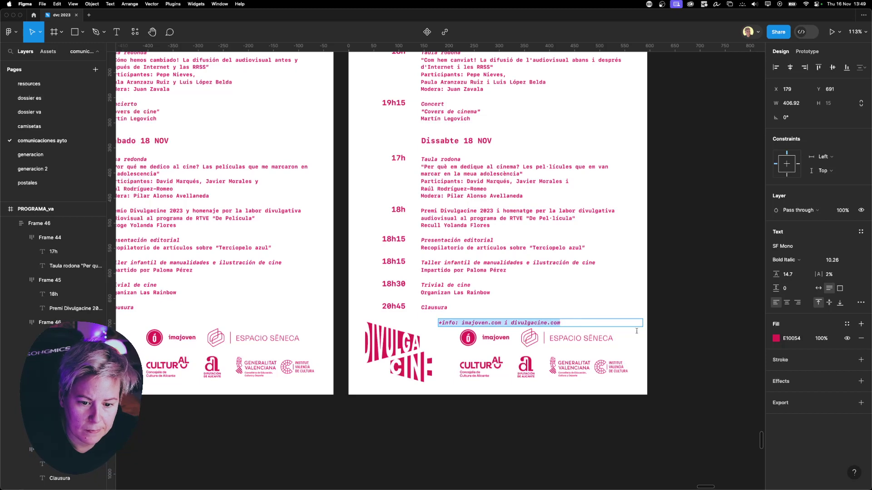
{"action": "left_click", "coordinate": [798, 302]}
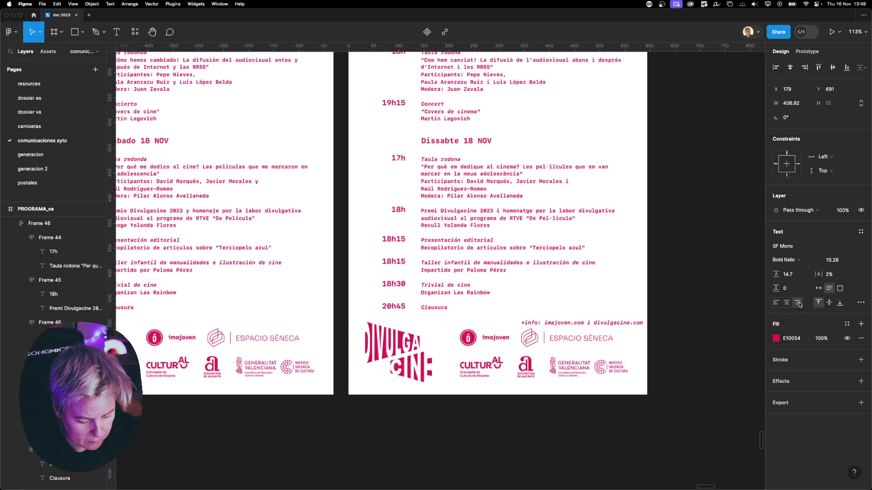
Move the +info line to the page bottom under both logo rows, nudging the lower row up
{"action": "key", "text": "Escape"}
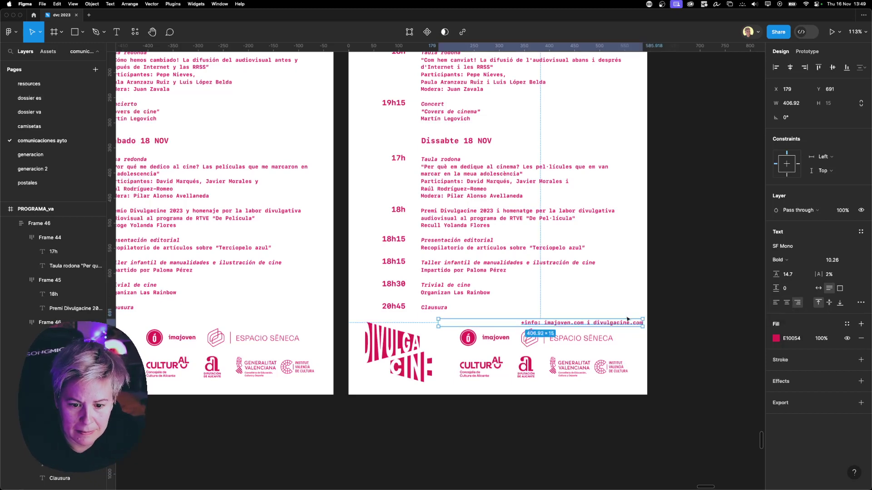
{"action": "key", "text": "shift+Left"}
{"action": "key", "text": "shift+Left"}
{"action": "key", "text": "shift+Left"}
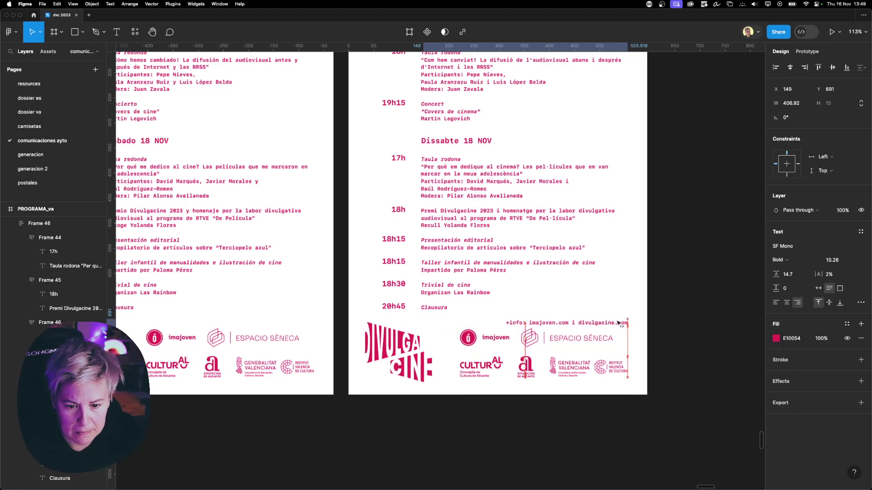
{"action": "left_click_drag", "start_coordinate": [624, 324], "coordinate": [625, 387]}
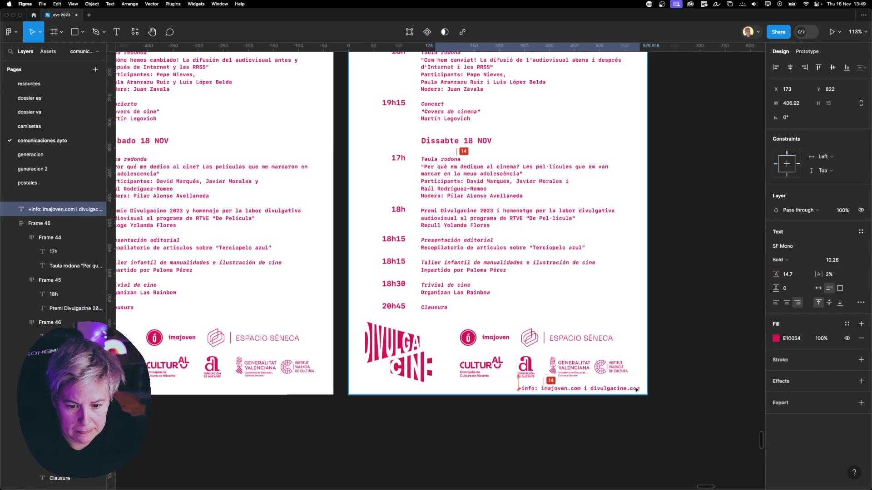
{"action": "left_click", "coordinate": [552, 369]}
{"action": "left_click_drag", "start_coordinate": [552, 369], "coordinate": [555, 365]}
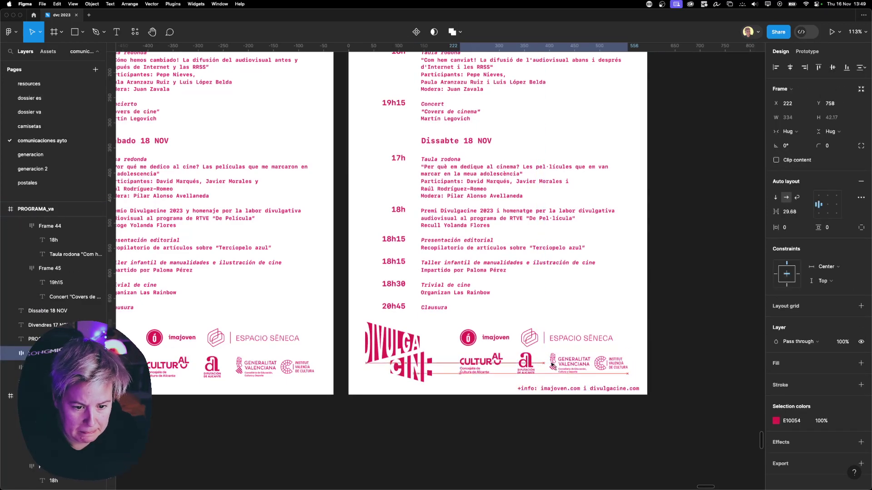
{"action": "left_click", "coordinate": [556, 341], "text": "shift"}
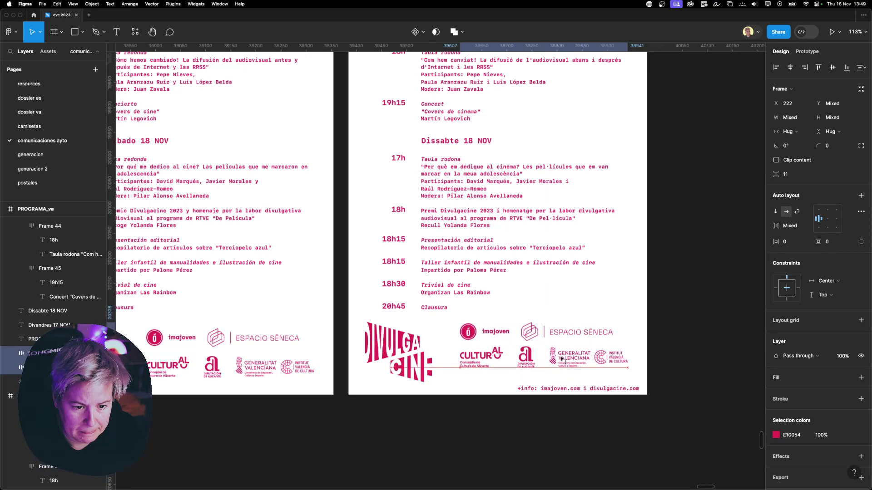
{"action": "mouse_move", "coordinate": [580, 388]}
{"action": "left_mouse_down"}
{"action": "mouse_move", "coordinate": [581, 379]}
{"action": "mouse_move", "coordinate": [592, 378]}
{"action": "left_mouse_up"}
{"action": "left_click", "coordinate": [691, 271]}
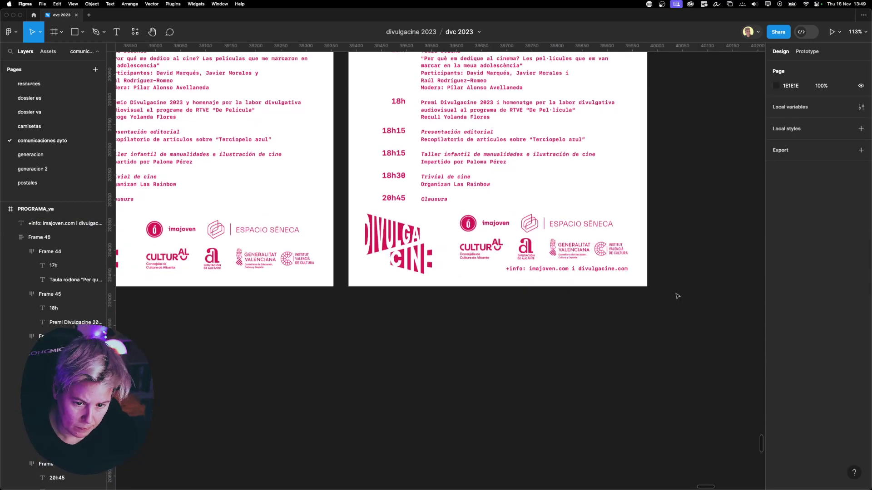
Reorder the logo rows, then select the schedule block with the Dissabte 18 NOV heading
{"action": "scroll", "coordinate": [691, 271], "scroll_direction": "down", "scroll_amount": 5}
{"action": "scroll", "coordinate": [691, 271], "scroll_direction": "up", "scroll_amount": 5}
{"action": "left_click", "coordinate": [555, 282]}
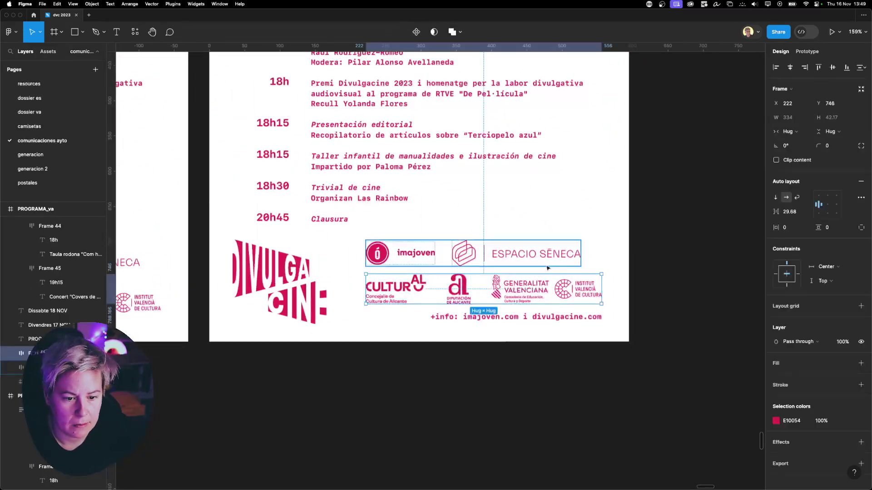
{"action": "left_click_drag", "start_coordinate": [554, 282], "coordinate": [566, 295]}
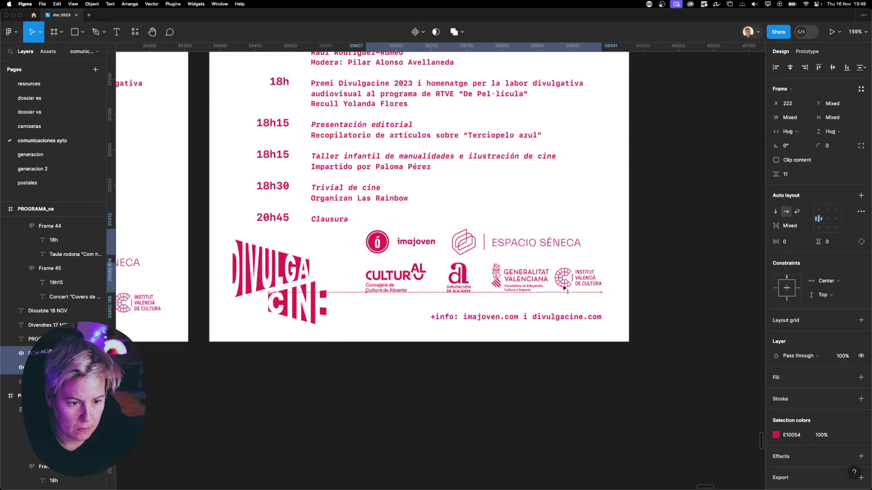
{"action": "left_click", "coordinate": [573, 314]}
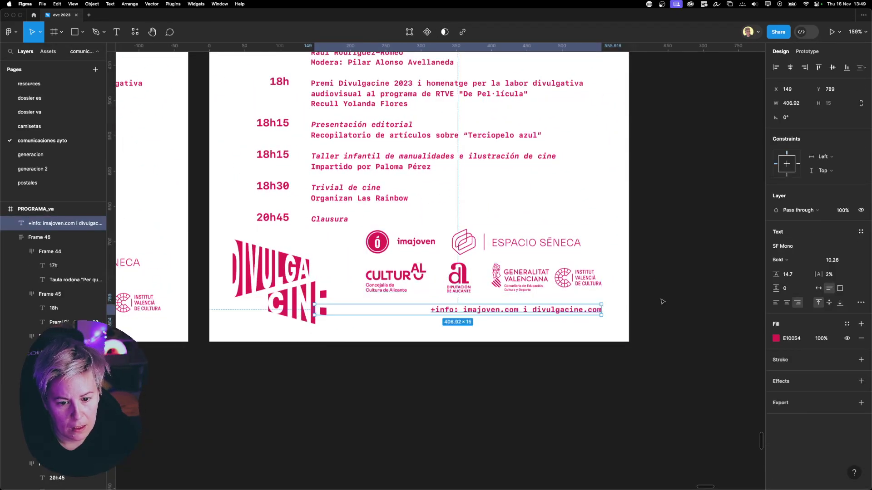
{"action": "left_click", "coordinate": [296, 302]}
{"action": "scroll", "coordinate": [305, 280], "scroll_direction": "down", "scroll_amount": 5}
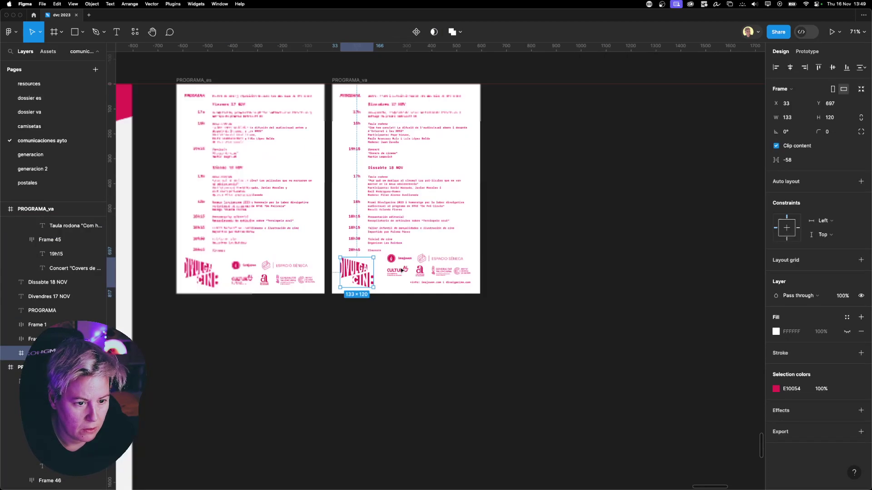
{"action": "left_click", "coordinate": [399, 218]}
{"action": "left_click", "coordinate": [397, 198], "text": "shift"}
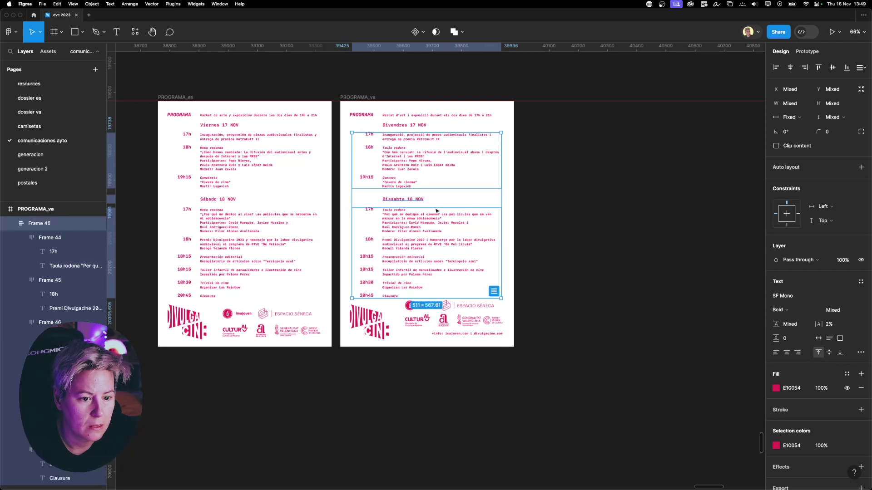
{"action": "left_click", "coordinate": [427, 159]}
{"action": "left_click", "coordinate": [393, 122], "text": "shift"}
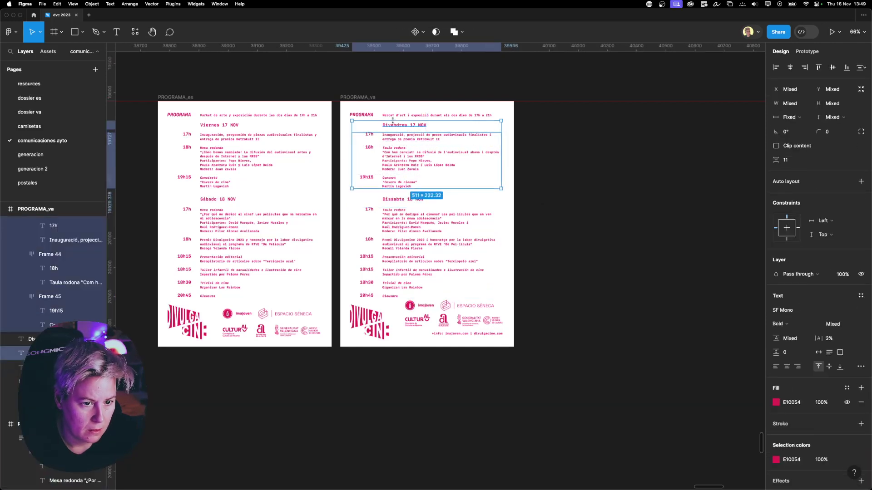
{"action": "left_click", "coordinate": [395, 198]}
{"action": "left_click", "coordinate": [408, 236], "text": "shift"}
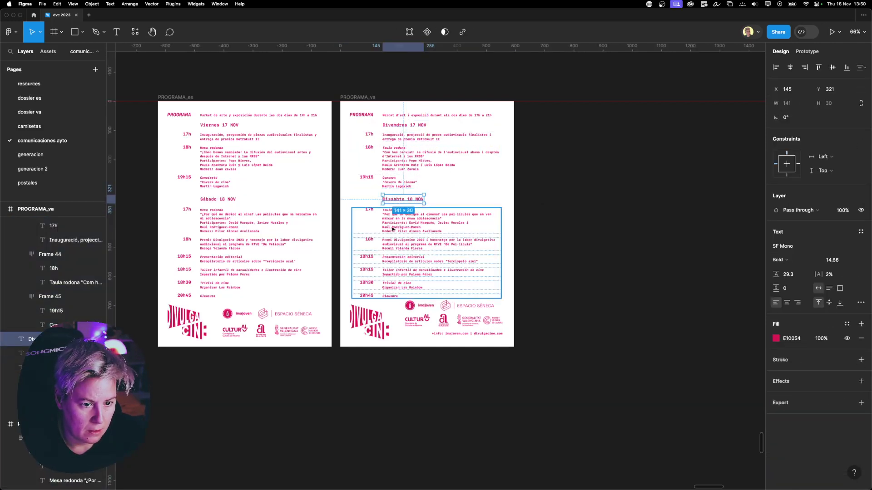
{"action": "left_click", "coordinate": [218, 199], "text": "shift"}
{"action": "left_click", "coordinate": [224, 224], "text": "shift"}
{"action": "scroll", "coordinate": [347, 218], "scroll_direction": "up", "scroll_amount": 5}
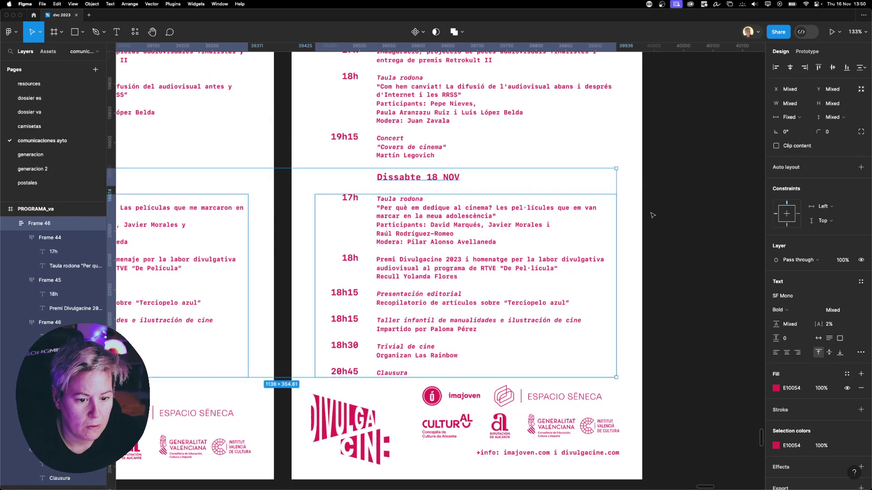
{"action": "key", "text": "Escape"}
{"action": "scroll", "coordinate": [599, 308], "scroll_direction": "down", "scroll_amount": 5}
{"action": "scroll", "coordinate": [599, 308], "scroll_direction": "up", "scroll_amount": 5}
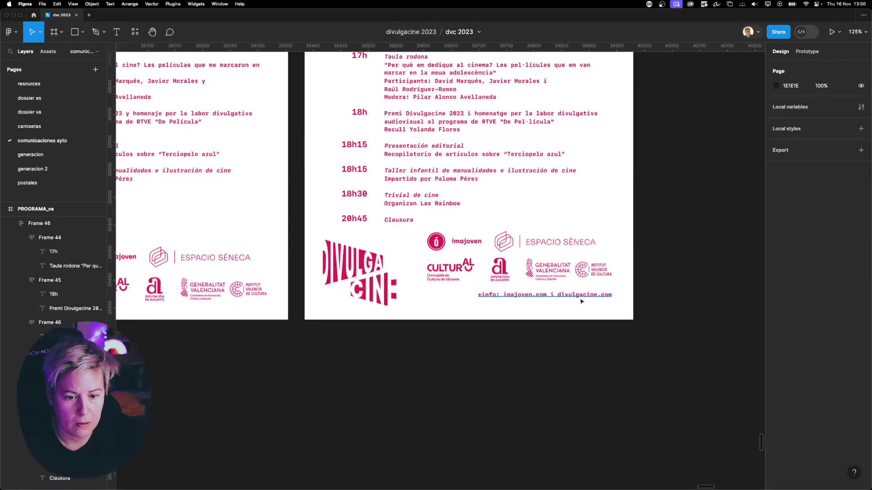
{"action": "scroll", "coordinate": [451, 243], "scroll_direction": "down", "scroll_amount": 5}
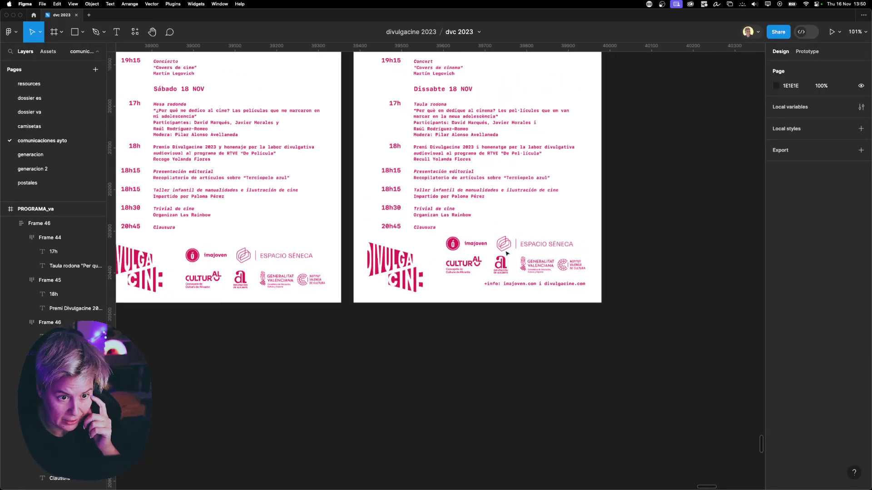
{"action": "scroll", "coordinate": [452, 243], "scroll_direction": "down", "scroll_amount": 5}
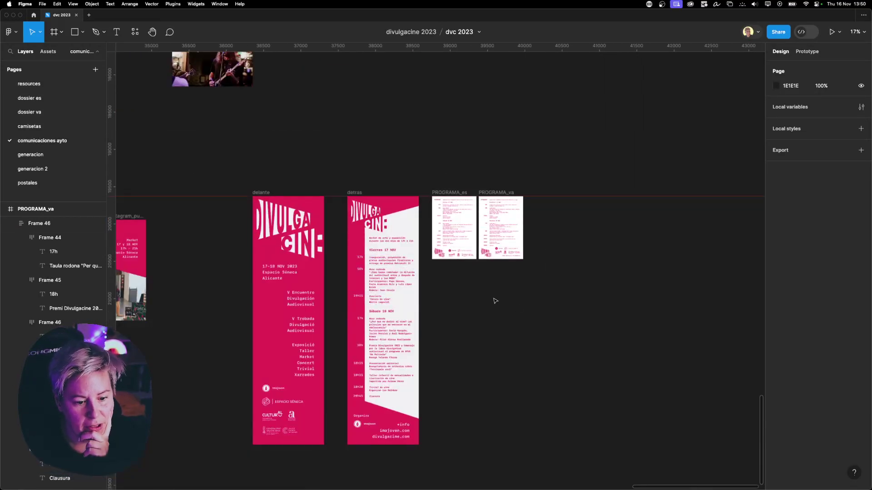
{"action": "scroll", "coordinate": [493, 298], "scroll_direction": "up", "scroll_amount": 1}
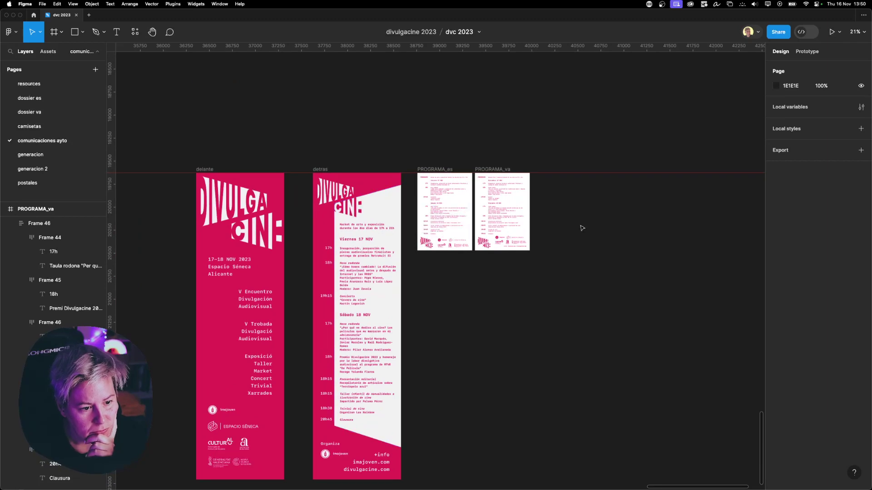
{"action": "scroll", "coordinate": [541, 213], "scroll_direction": "up", "scroll_amount": 5}
{"action": "scroll", "coordinate": [540, 213], "scroll_direction": "up", "scroll_amount": 3}
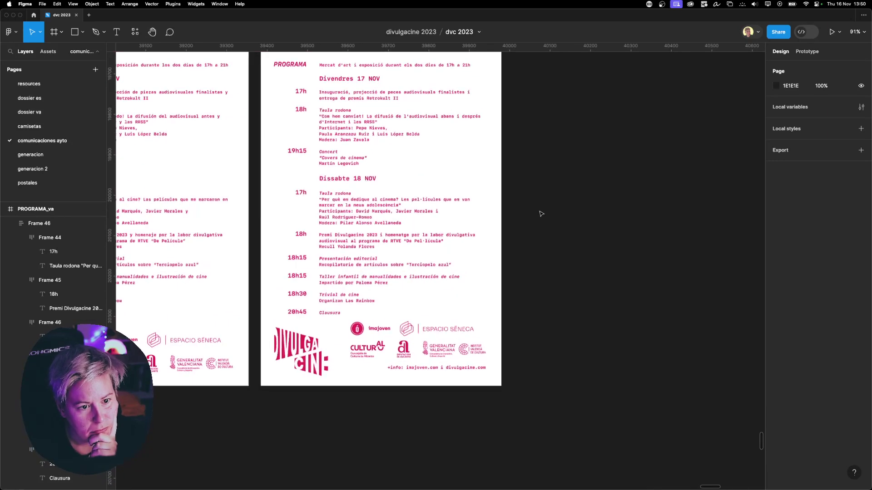
{"action": "scroll", "coordinate": [541, 214], "scroll_direction": "down", "scroll_amount": 5}
{"action": "scroll", "coordinate": [504, 222], "scroll_direction": "up", "scroll_amount": 3}
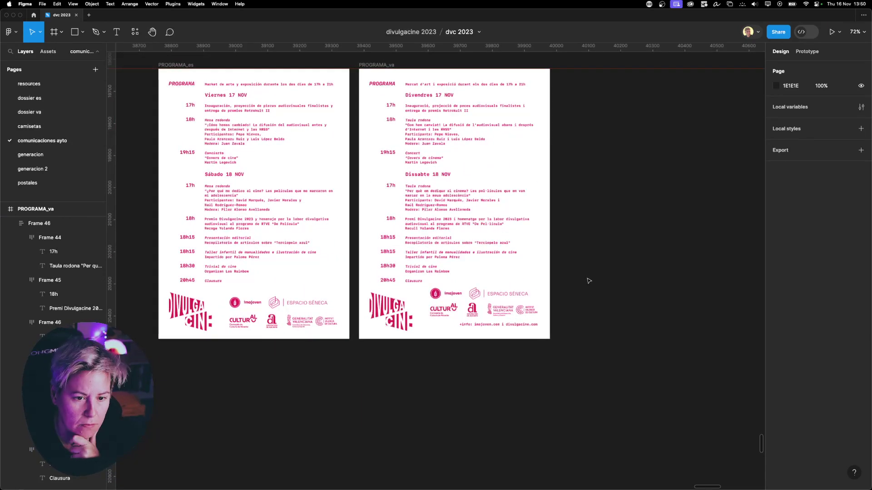
{"action": "scroll", "coordinate": [499, 313], "scroll_direction": "up", "scroll_amount": 3}
Shift the lower logo row and the imajoven / Espacio Séneca row slightly down
{"action": "left_click", "coordinate": [500, 313]}
{"action": "left_click", "coordinate": [482, 281], "text": "shift"}
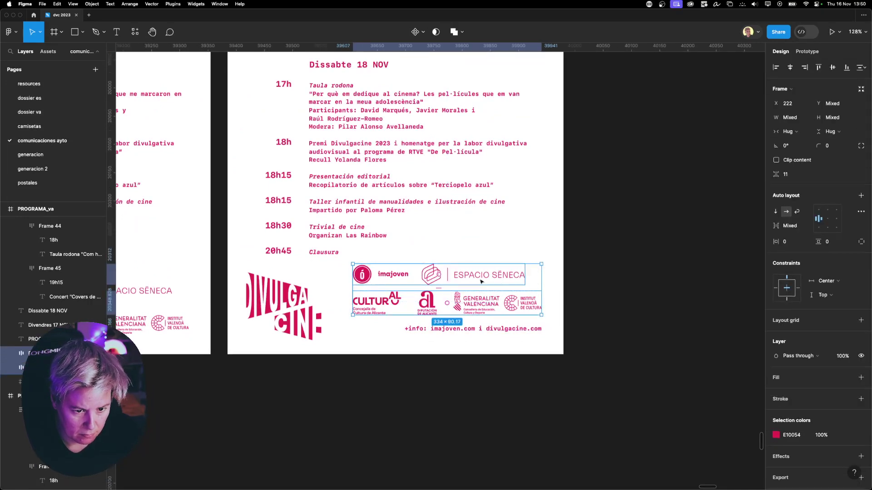
{"action": "key", "text": "alt"}
{"action": "left_click", "coordinate": [610, 279]}
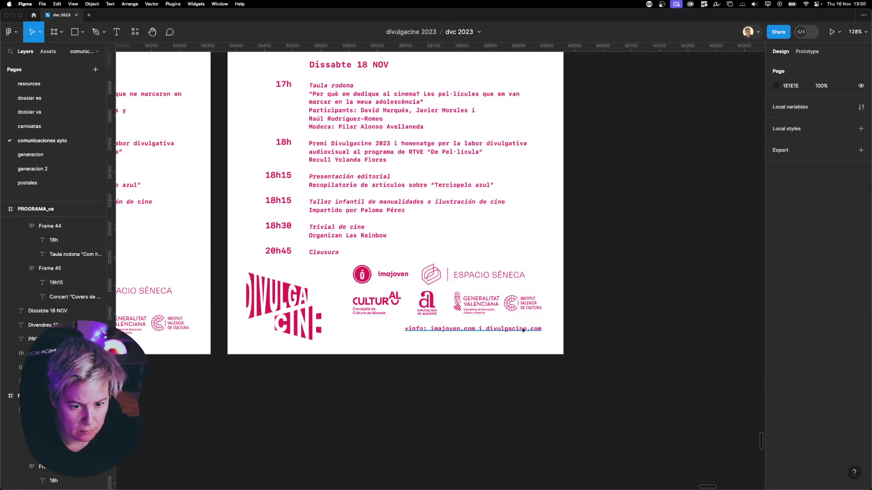
{"action": "left_click", "coordinate": [524, 332]}
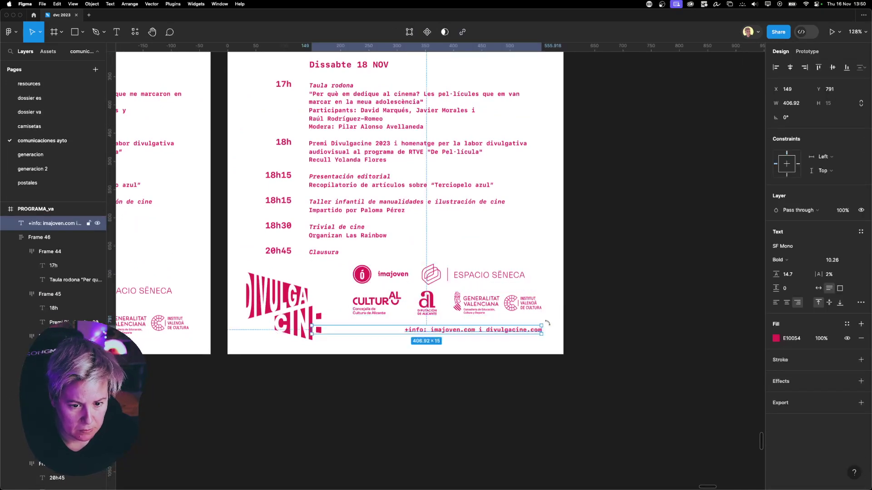
{"action": "left_click", "coordinate": [303, 313]}
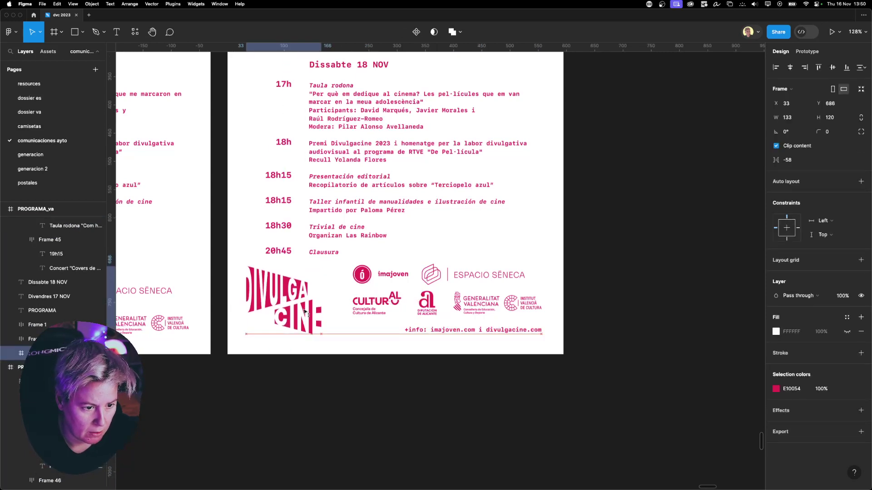
{"action": "left_click", "coordinate": [381, 336]}
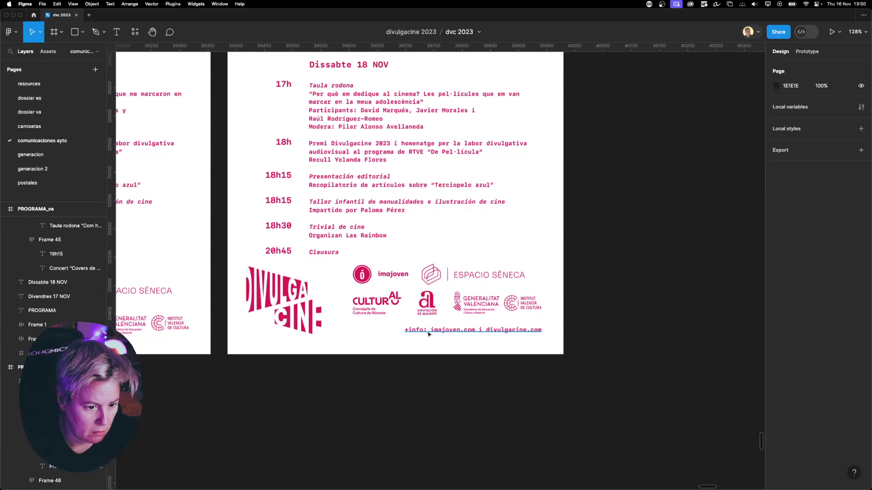
{"action": "left_click_drag", "start_coordinate": [386, 315], "coordinate": [385, 320]}
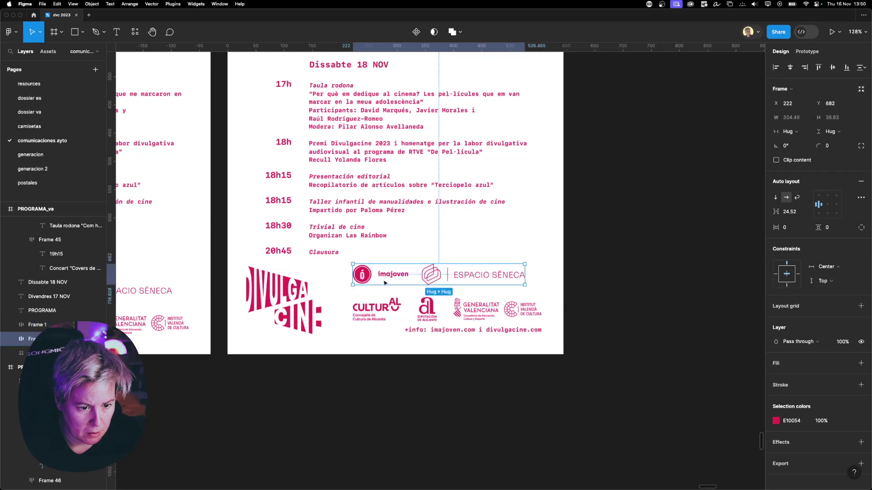
{"action": "left_click_drag", "start_coordinate": [385, 283], "coordinate": [373, 307]}
{"action": "left_click", "coordinate": [383, 300], "text": "shift"}
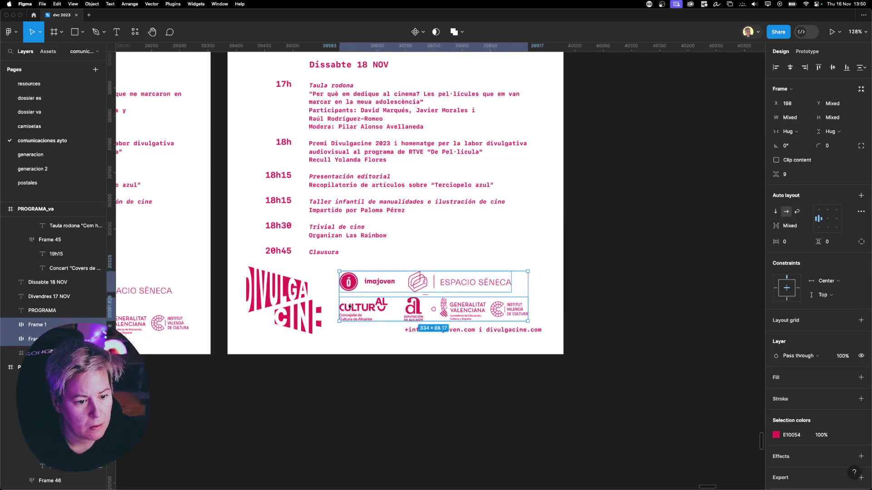
Move the +info line under the logos, left-align it and line it up with them
{"action": "scroll", "coordinate": [358, 312], "scroll_direction": "down", "scroll_amount": 5}
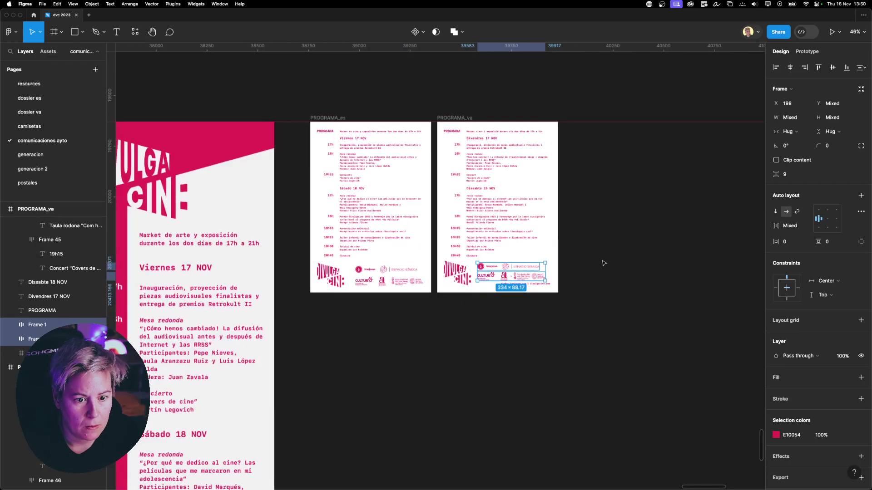
{"action": "key", "text": "Escape"}
{"action": "scroll", "coordinate": [451, 287], "scroll_direction": "up", "scroll_amount": 3}
{"action": "left_click", "coordinate": [450, 287]}
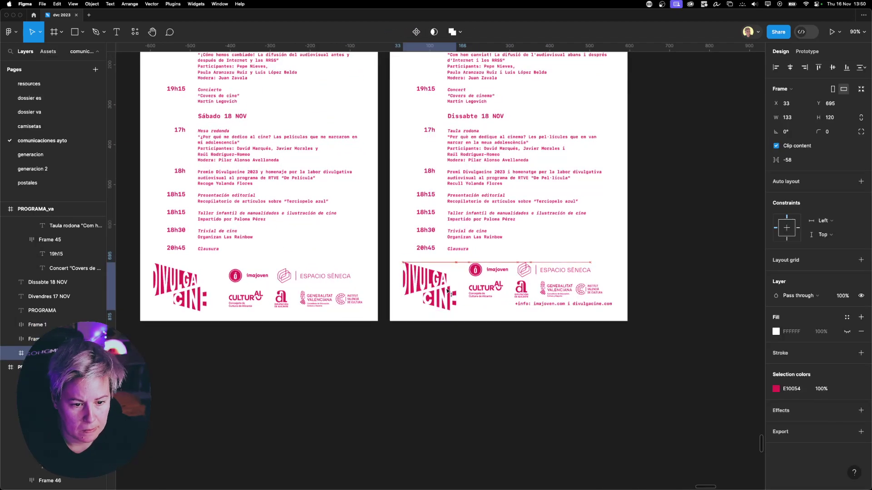
{"action": "scroll", "coordinate": [604, 295], "scroll_direction": "up", "scroll_amount": 5}
{"action": "left_click_drag", "start_coordinate": [600, 314], "coordinate": [538, 322]}
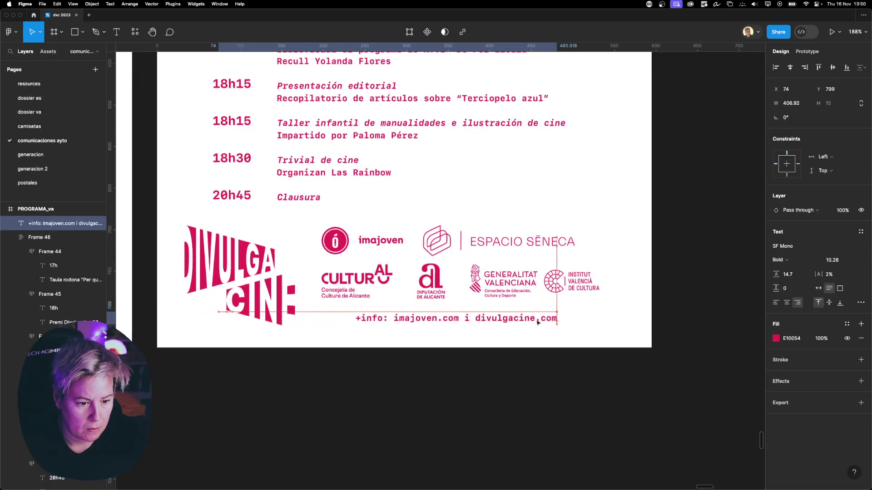
{"action": "left_click", "coordinate": [775, 303]}
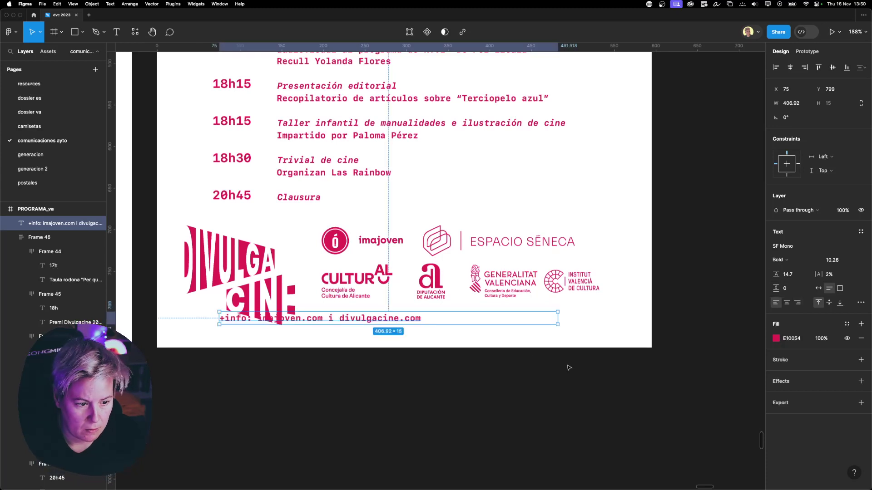
{"action": "left_click_drag", "start_coordinate": [359, 320], "coordinate": [449, 327]}
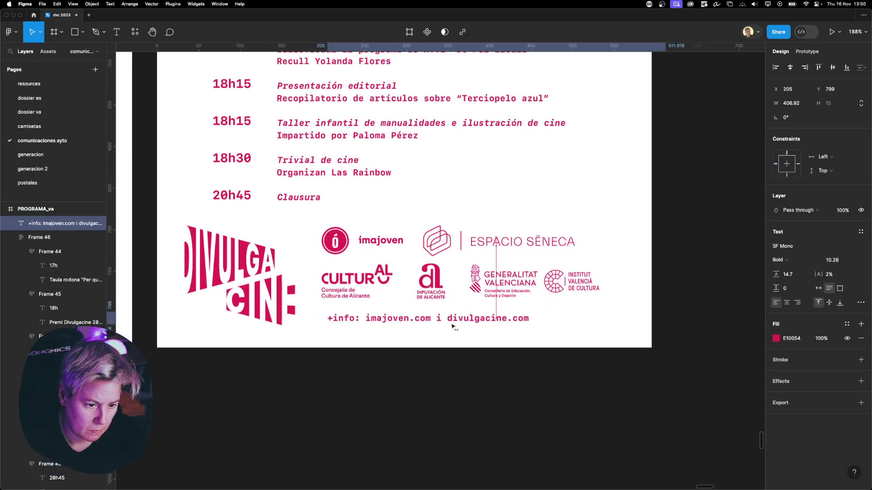
Scale both sponsor logo rows down slightly with proportional scaling
{"action": "left_click", "coordinate": [460, 281]}
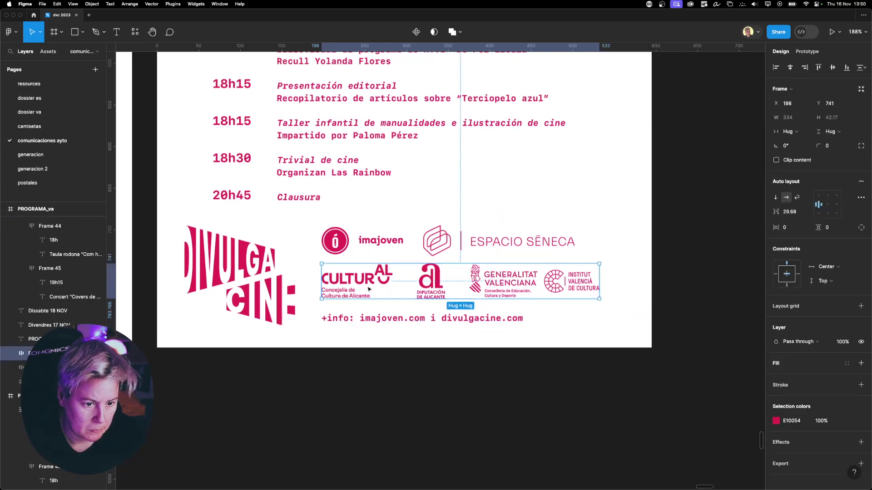
{"action": "left_click", "coordinate": [447, 251], "text": "shift"}
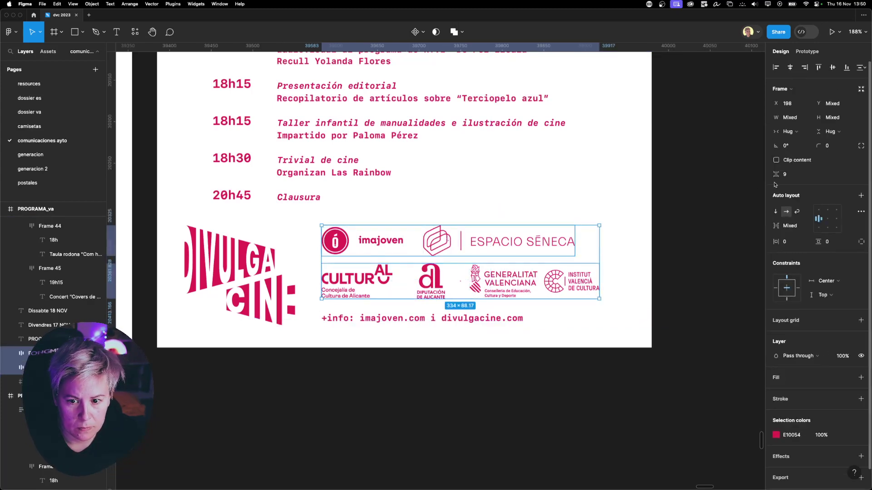
{"action": "mouse_move", "coordinate": [459, 262]}
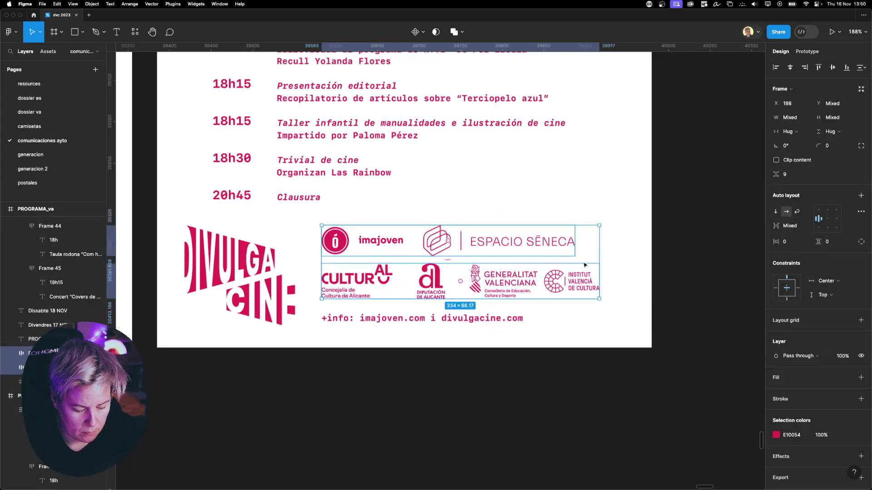
{"action": "key", "text": "k"}
{"action": "left_click_drag", "start_coordinate": [585, 265], "coordinate": [531, 280]}
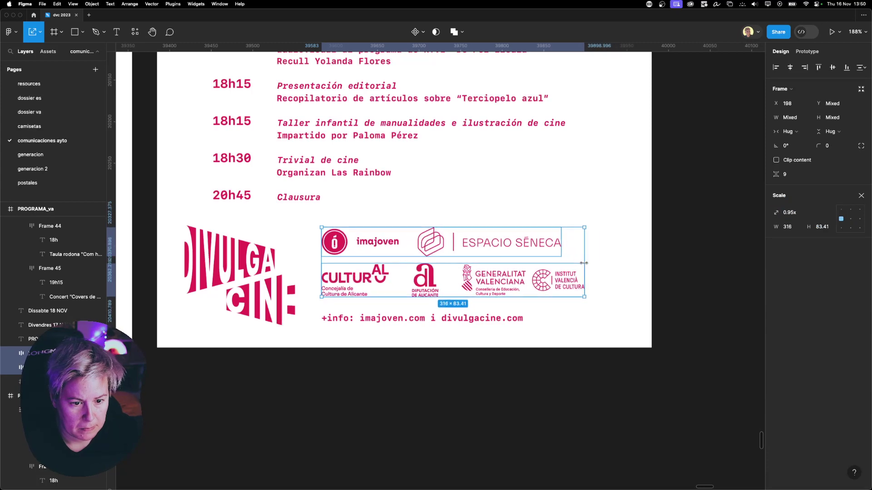
{"action": "left_click", "coordinate": [531, 279]}
{"action": "left_click", "coordinate": [513, 243], "text": "shift"}
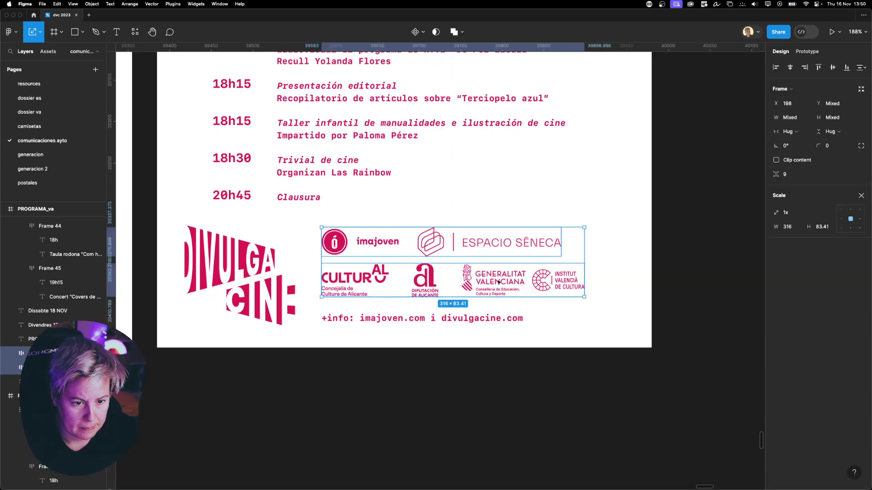
{"action": "key", "text": "v"}
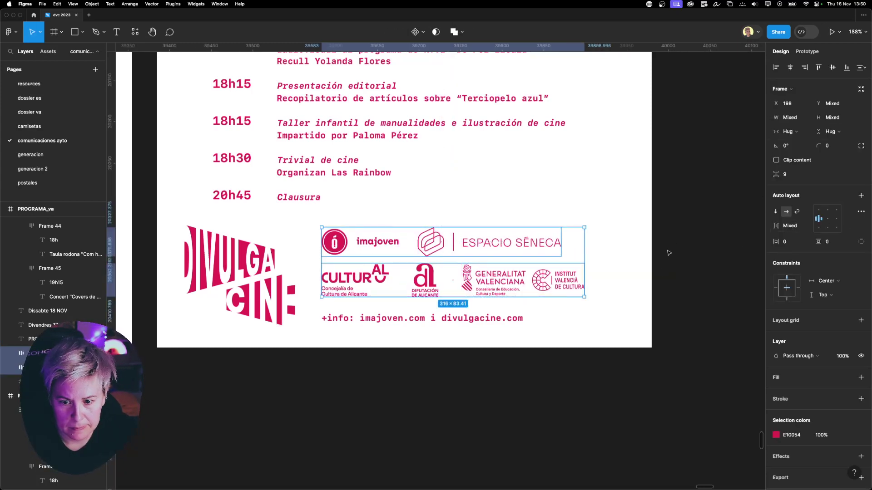
{"action": "key", "text": "Escape"}
Set both logo rows' auto layout gap to 40 and centre them on the page
{"action": "left_click", "coordinate": [474, 246]}
{"action": "left_click", "coordinate": [792, 211]}
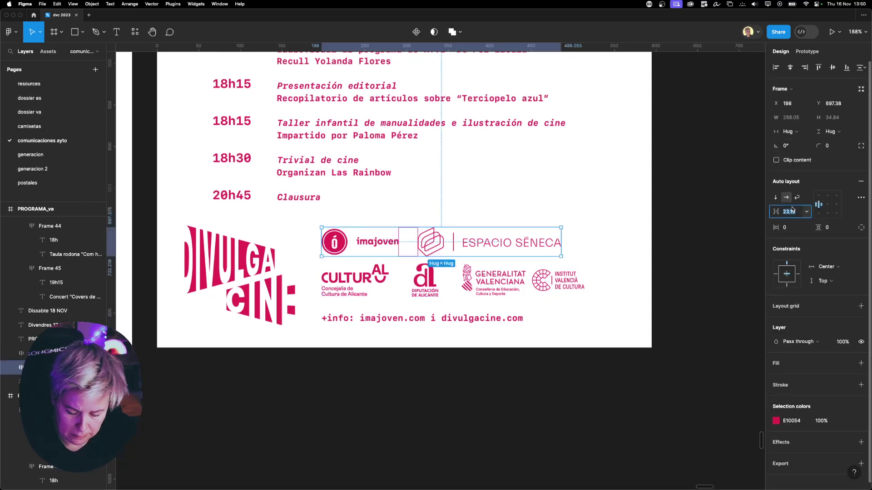
{"action": "type", "text": "0"}
{"action": "key", "text": "Return"}
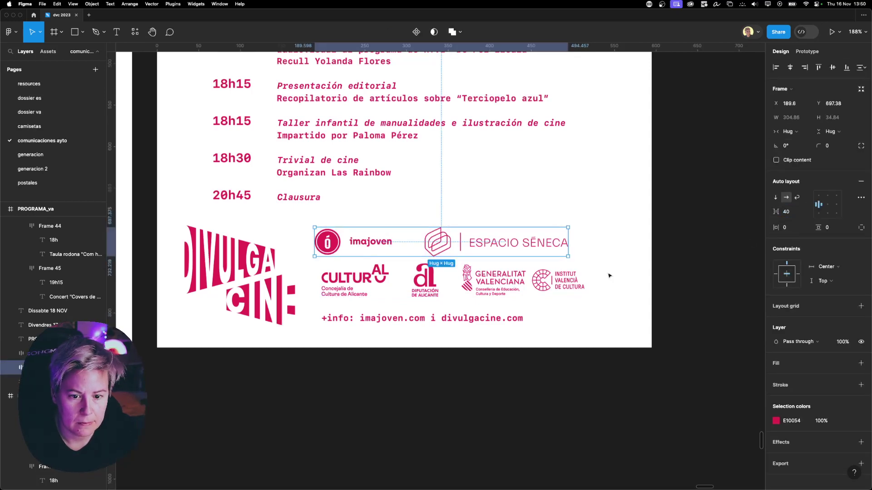
{"action": "key", "text": "Tab"}
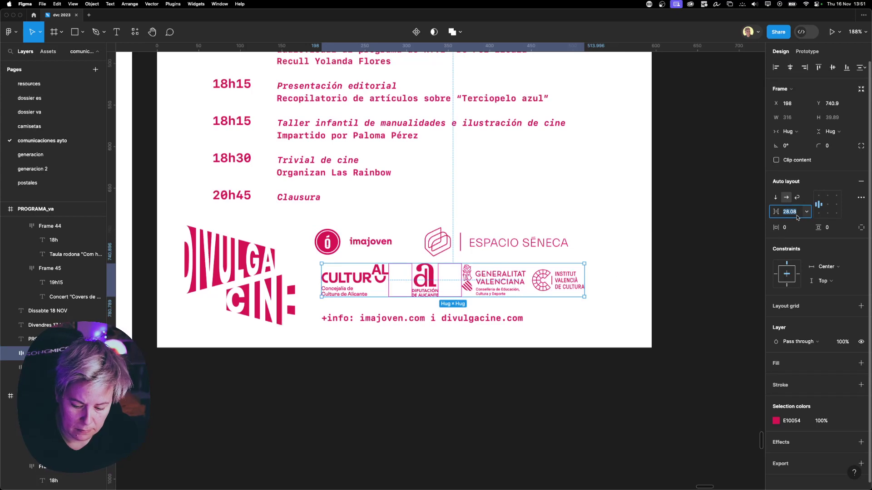
{"action": "key", "text": "Return"}
{"action": "key", "text": "Escape"}
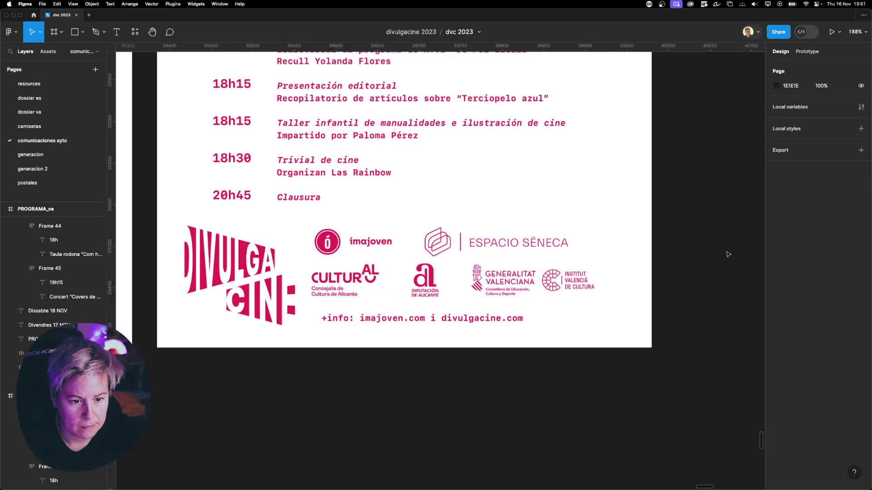
{"action": "left_click_drag", "start_coordinate": [476, 289], "coordinate": [486, 293]}
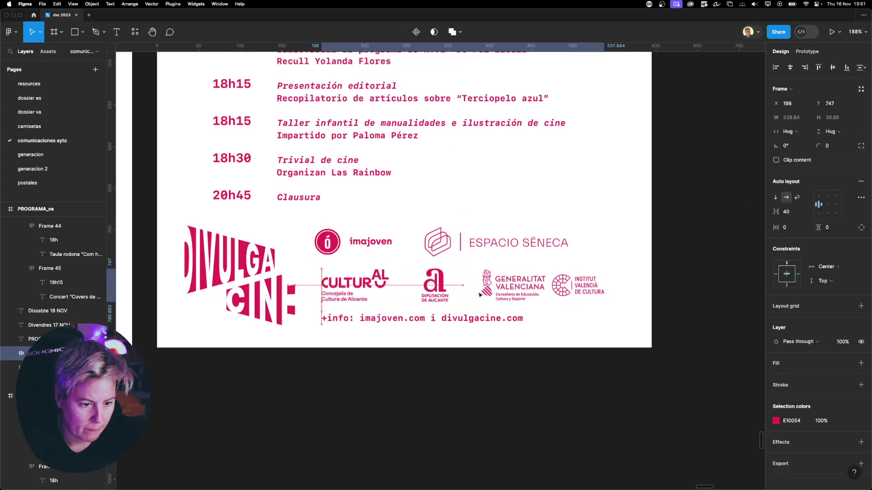
{"action": "left_click_drag", "start_coordinate": [448, 251], "coordinate": [455, 253]}
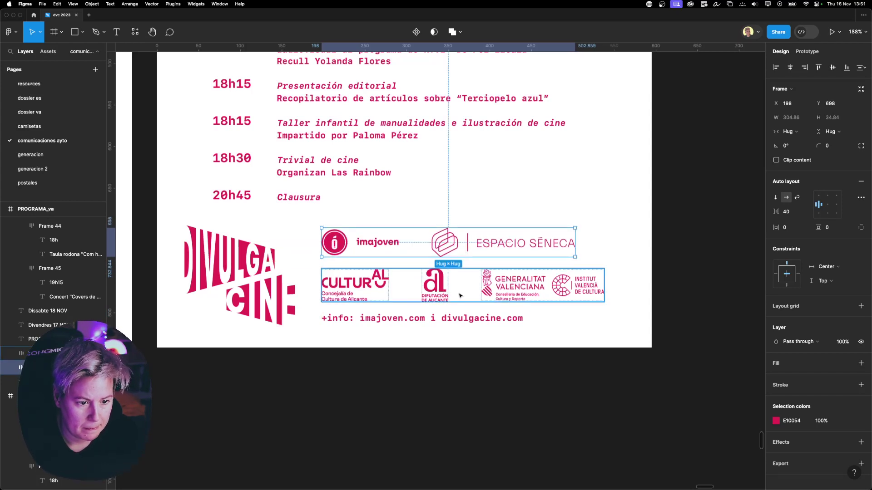
Move the +info line above the logos and shift both logo rows down beneath it
{"action": "left_click", "coordinate": [468, 321]}
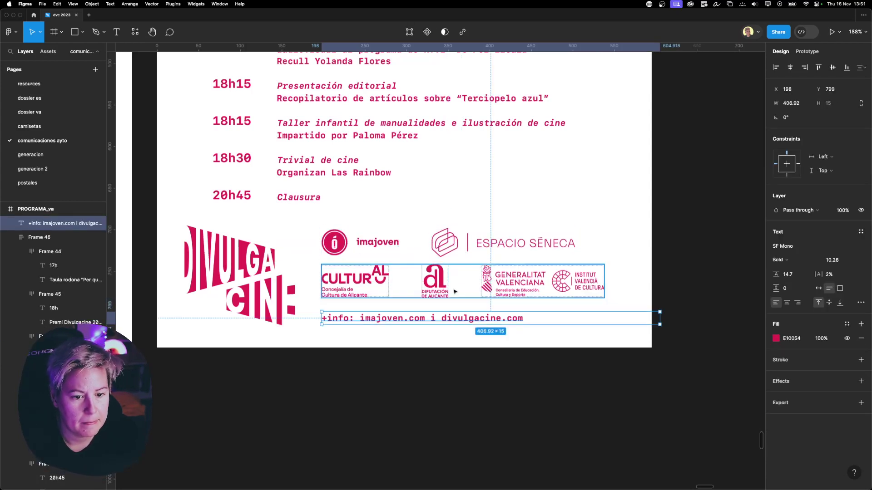
{"action": "left_click_drag", "start_coordinate": [563, 318], "coordinate": [737, 227]}
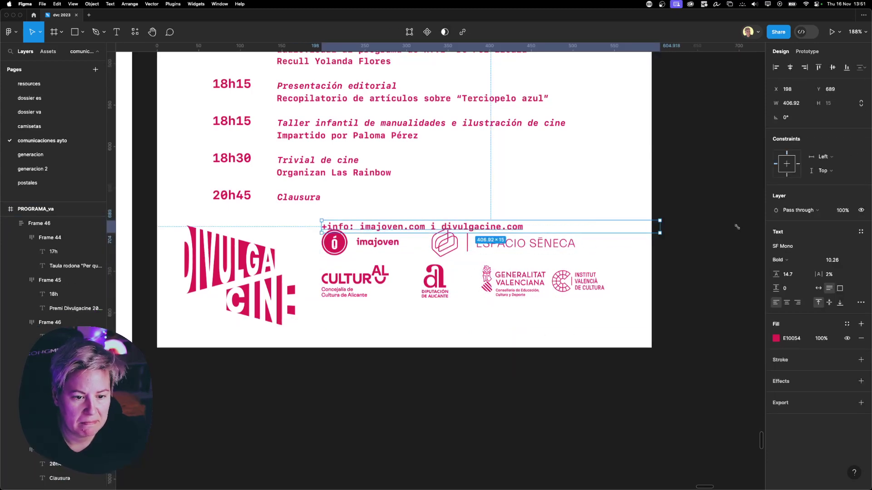
{"action": "left_click", "coordinate": [568, 254]}
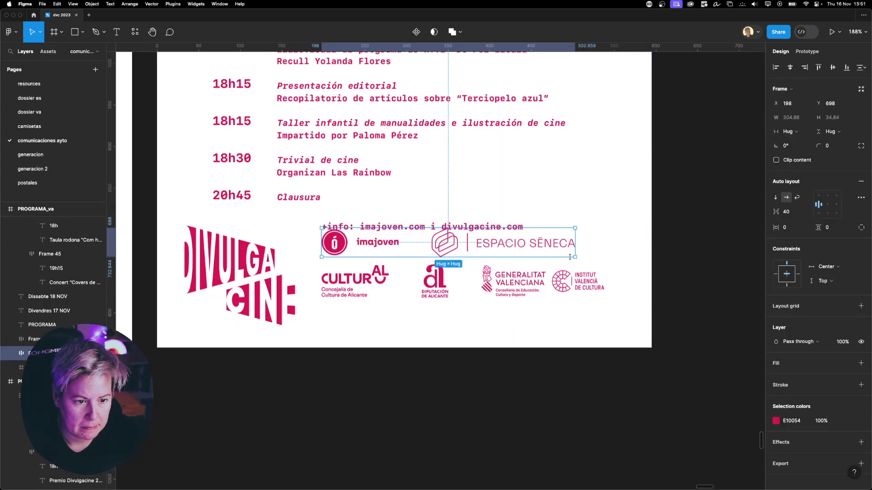
{"action": "left_click", "coordinate": [512, 284], "text": "shift"}
{"action": "left_click_drag", "start_coordinate": [525, 279], "coordinate": [528, 301]}
{"action": "left_click_drag", "start_coordinate": [487, 230], "coordinate": [488, 235]}
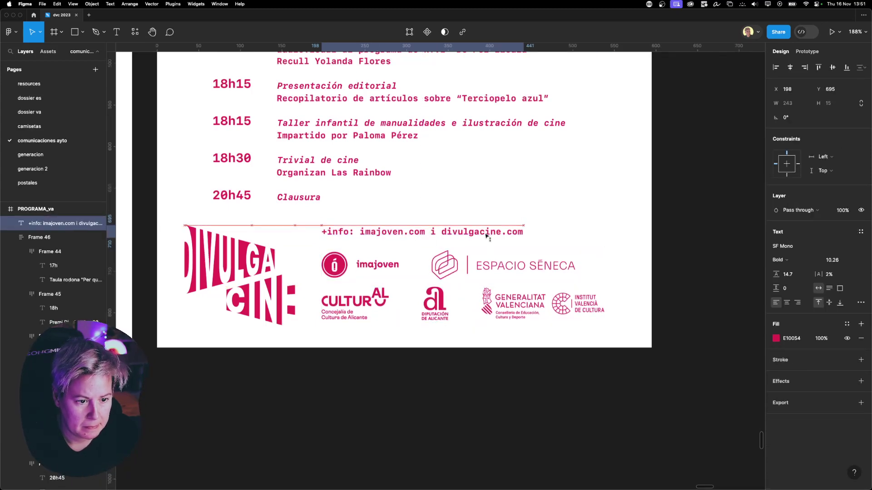
Nudge the DIVULGA CINE logo slightly up in the Valencian programme footer
{"action": "left_click", "coordinate": [584, 219]}
{"action": "scroll", "coordinate": [610, 227], "scroll_direction": "down", "scroll_amount": 5}
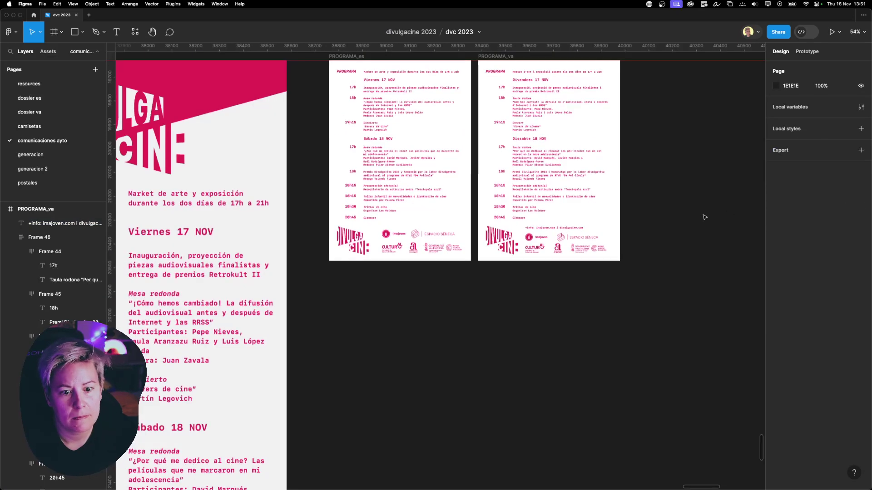
{"action": "scroll", "coordinate": [686, 215], "scroll_direction": "up", "scroll_amount": 3}
{"action": "left_click", "coordinate": [357, 271]}
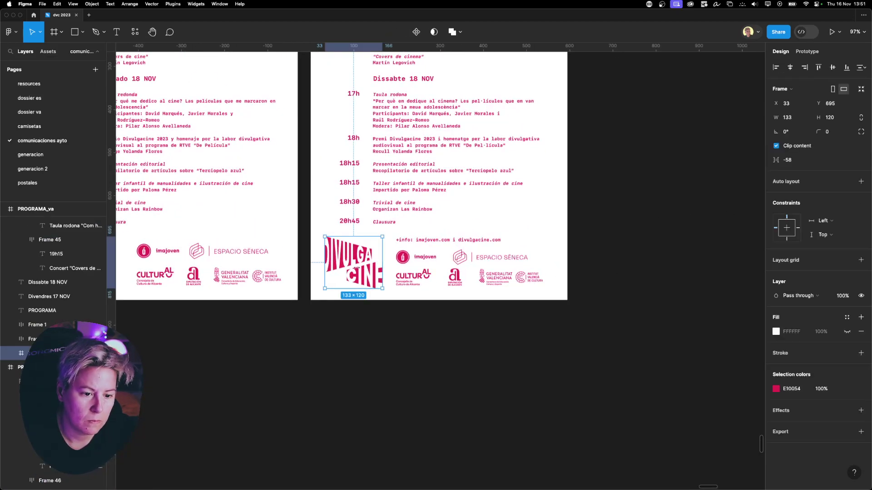
{"action": "scroll", "coordinate": [357, 272], "scroll_direction": "up", "scroll_amount": 3}
{"action": "left_click_drag", "start_coordinate": [357, 271], "coordinate": [360, 269]}
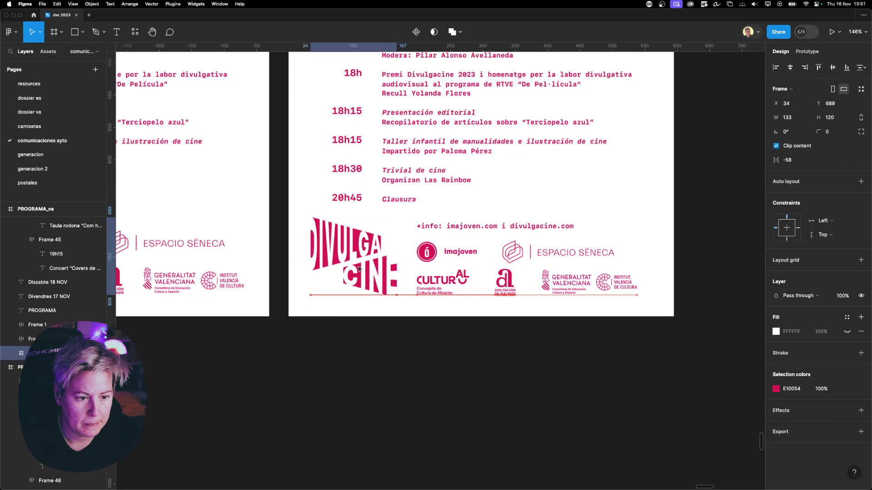
{"action": "left_click", "coordinate": [393, 331]}
Select and compare the Spanish and Valencian programmes' logo blocks
{"action": "scroll", "coordinate": [482, 336], "scroll_direction": "down", "scroll_amount": 5}
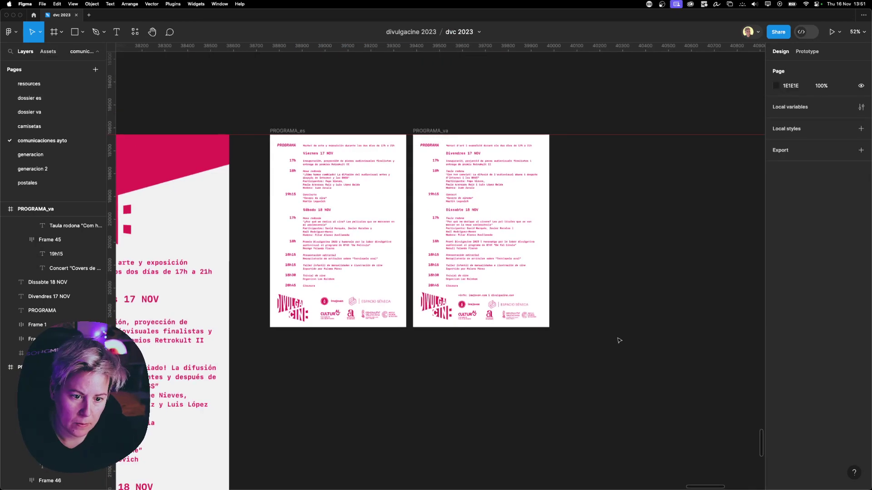
{"action": "scroll", "coordinate": [514, 310], "scroll_direction": "up", "scroll_amount": 8}
{"action": "scroll", "coordinate": [618, 341], "scroll_direction": "down", "scroll_amount": 5}
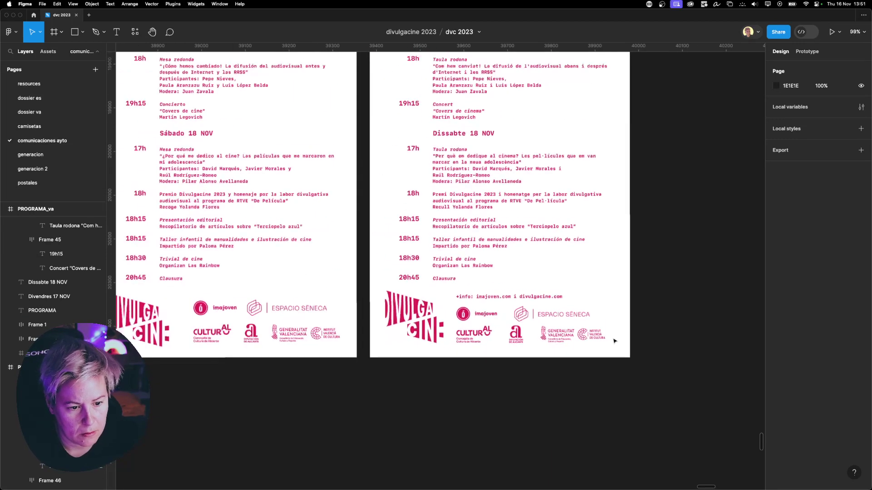
{"action": "scroll", "coordinate": [634, 343], "scroll_direction": "down", "scroll_amount": 5}
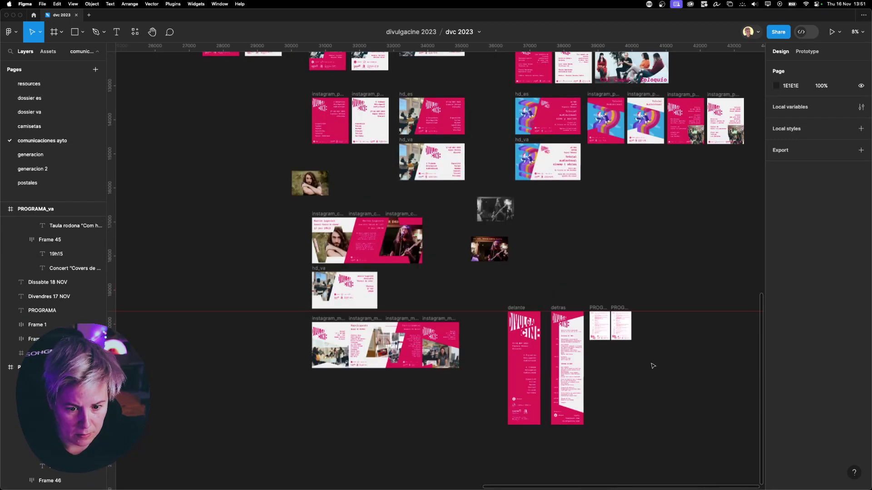
{"action": "scroll", "coordinate": [631, 346], "scroll_direction": "up", "scroll_amount": 4}
{"action": "scroll", "coordinate": [631, 346], "scroll_direction": "up", "scroll_amount": 2}
{"action": "left_click_drag", "start_coordinate": [483, 329], "coordinate": [362, 277]}
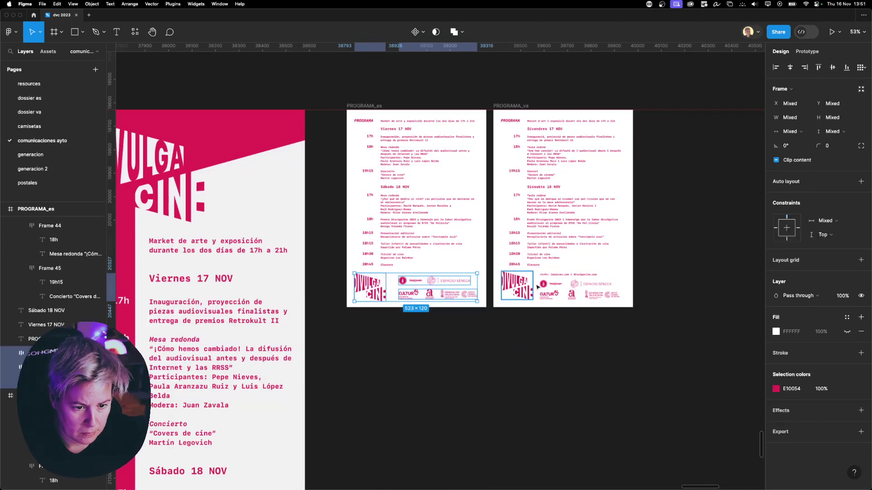
{"action": "left_click", "coordinate": [683, 283]}
{"action": "scroll", "coordinate": [684, 282], "scroll_direction": "up", "scroll_amount": 5}
{"action": "scroll", "coordinate": [684, 282], "scroll_direction": "down", "scroll_amount": 3}
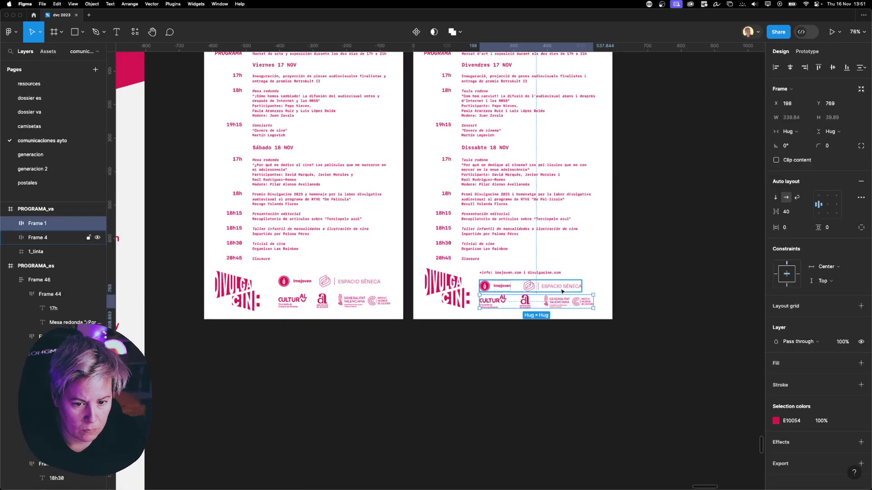
{"action": "mouse_move", "coordinate": [559, 313]}
{"action": "left_mouse_down"}
{"action": "mouse_move", "coordinate": [563, 301]}
{"action": "mouse_move", "coordinate": [578, 304]}
{"action": "left_mouse_up"}
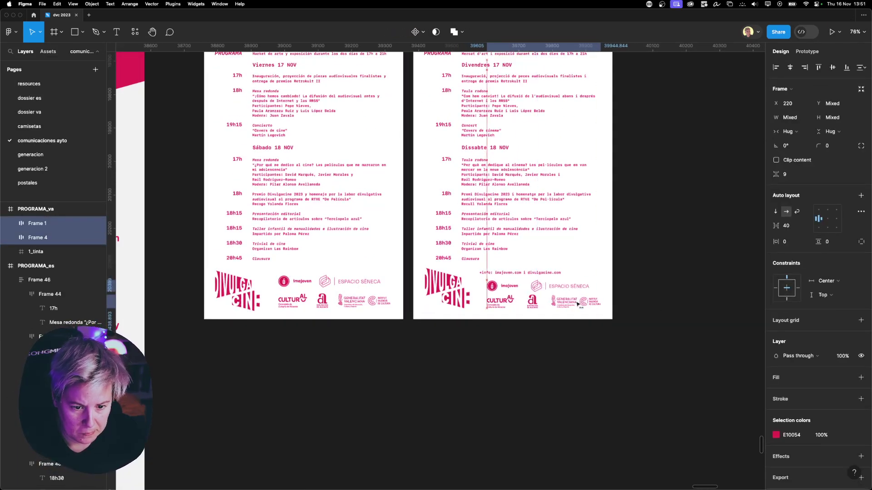
{"action": "key", "text": "Escape"}
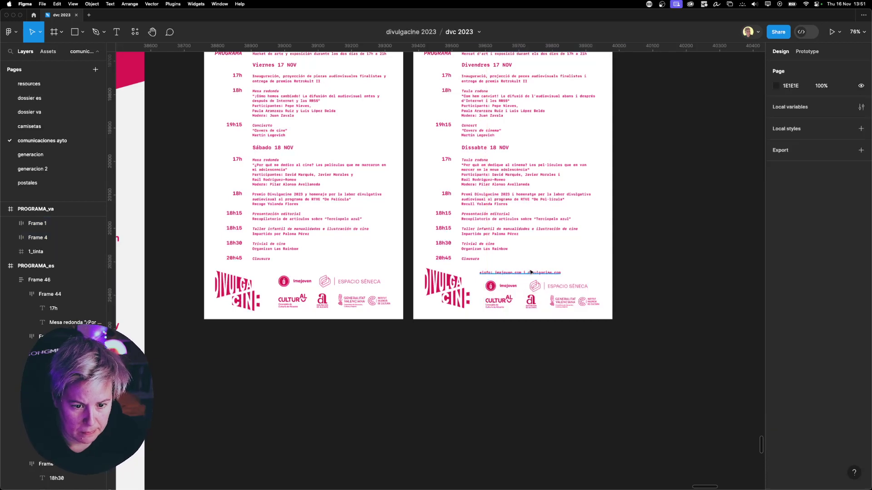
Shift the +info line right to align with the logos, then reselect the logo blocks
{"action": "left_click", "coordinate": [533, 274]}
{"action": "left_click_drag", "start_coordinate": [533, 274], "coordinate": [536, 274]}
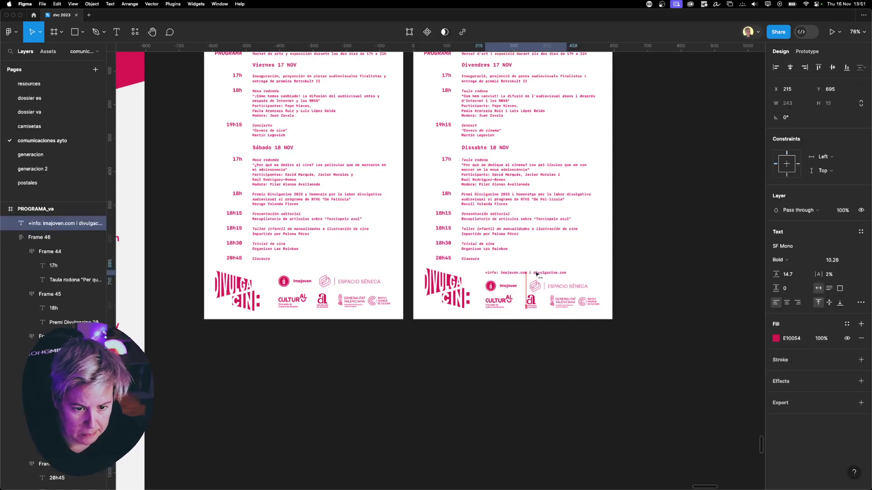
{"action": "left_click", "coordinate": [640, 277]}
{"action": "left_click_drag", "start_coordinate": [637, 335], "coordinate": [590, 344]}
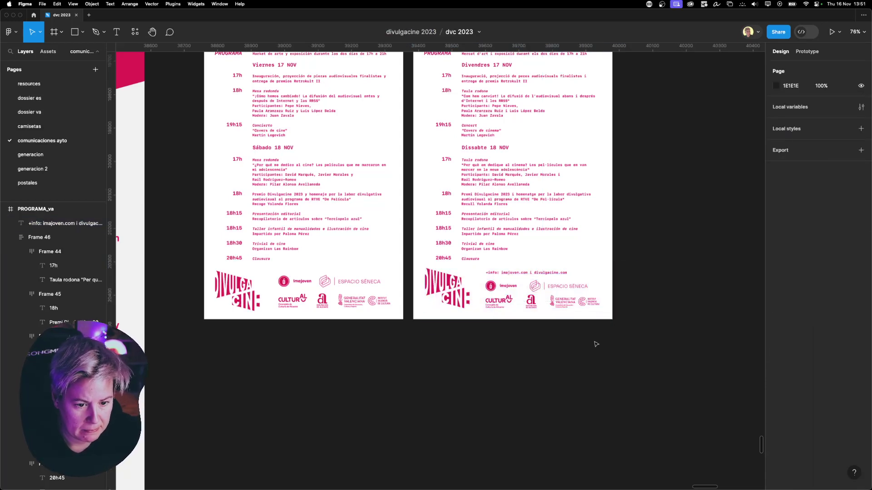
{"action": "left_click_drag", "start_coordinate": [309, 343], "coordinate": [215, 279]}
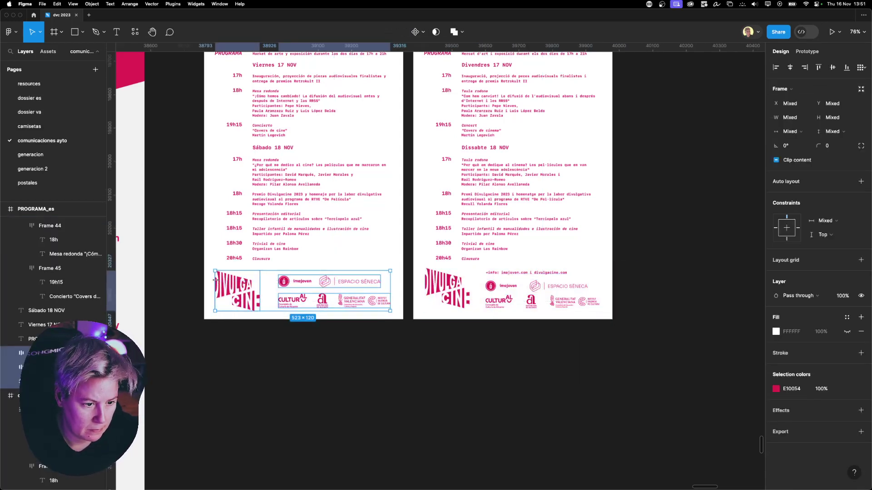
Delete the Spanish programme's logo block, then undo the deletion
{"action": "key", "text": "Delete"}
{"action": "scroll", "coordinate": [216, 280], "scroll_direction": "down", "scroll_amount": 5}
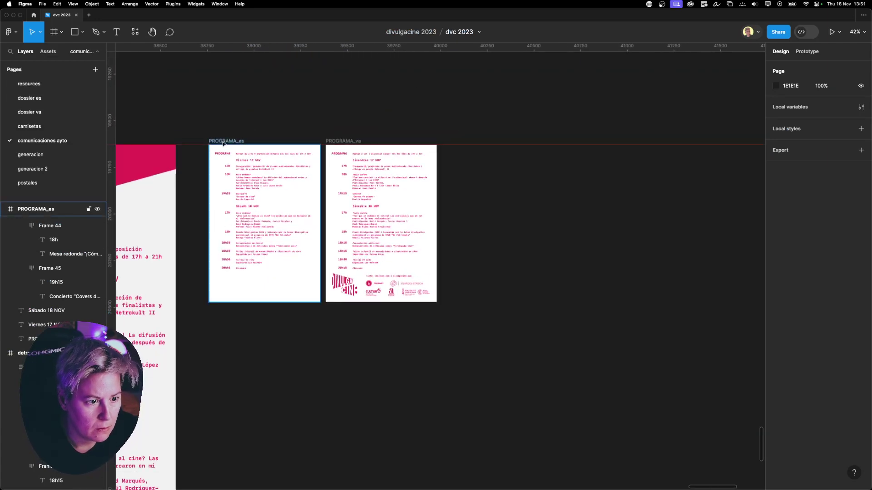
{"action": "key", "text": "ctrl+z"}
{"action": "left_click", "coordinate": [318, 343]}
{"action": "scroll", "coordinate": [317, 343], "scroll_direction": "up", "scroll_amount": 3}
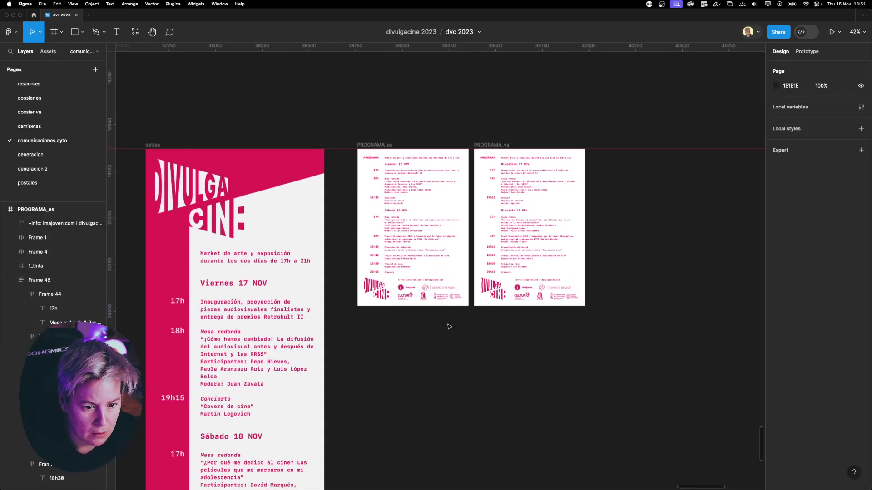
{"action": "scroll", "coordinate": [448, 325], "scroll_direction": "up", "scroll_amount": 3}
Insert 'y' so the Spanish +info line reads 'imajoven.com y divulgacine.com'
{"action": "left_click", "coordinate": [408, 258]}
{"action": "left_click", "coordinate": [403, 258]}
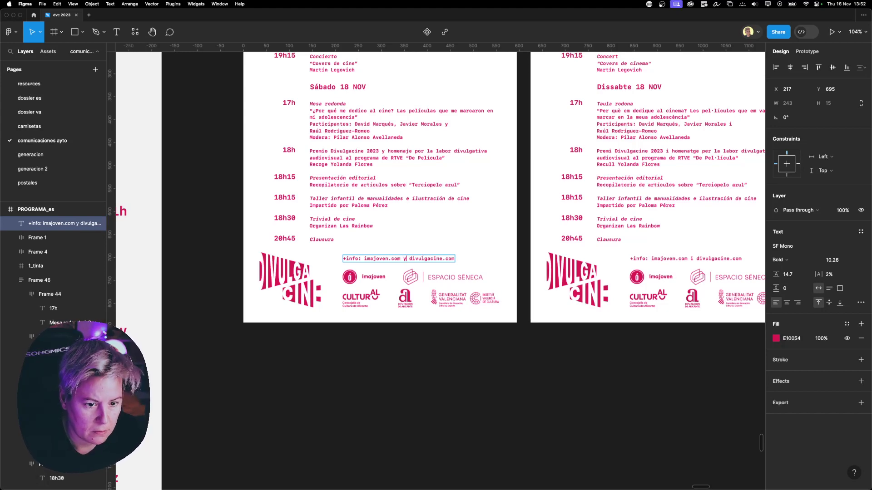
{"action": "type", "text": "y"}
{"action": "key", "text": "Escape"}
{"action": "left_click", "coordinate": [508, 383]}
Pan around the comunicaciones ayto page to view the delante, detras and both programme frames
{"action": "scroll", "coordinate": [509, 384], "scroll_direction": "down", "scroll_amount": 10}
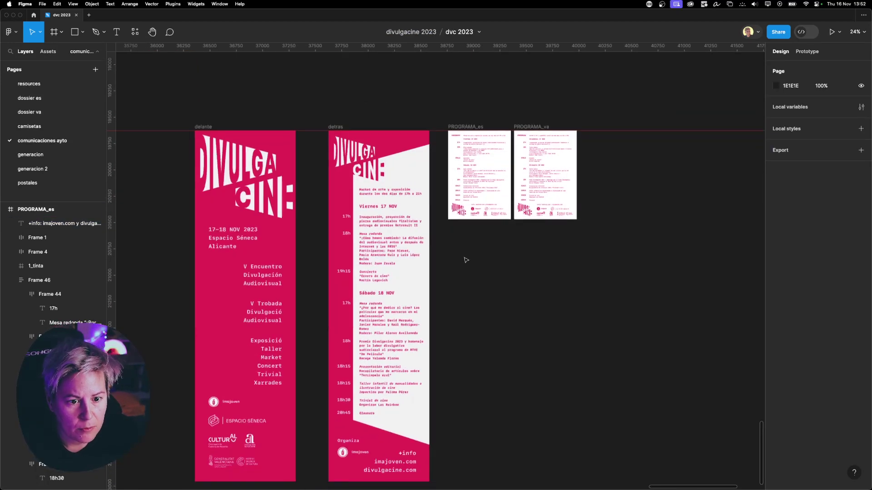
{"action": "scroll", "coordinate": [545, 290], "scroll_direction": "up", "scroll_amount": 3}
{"action": "scroll", "coordinate": [499, 318], "scroll_direction": "up", "scroll_amount": 3}
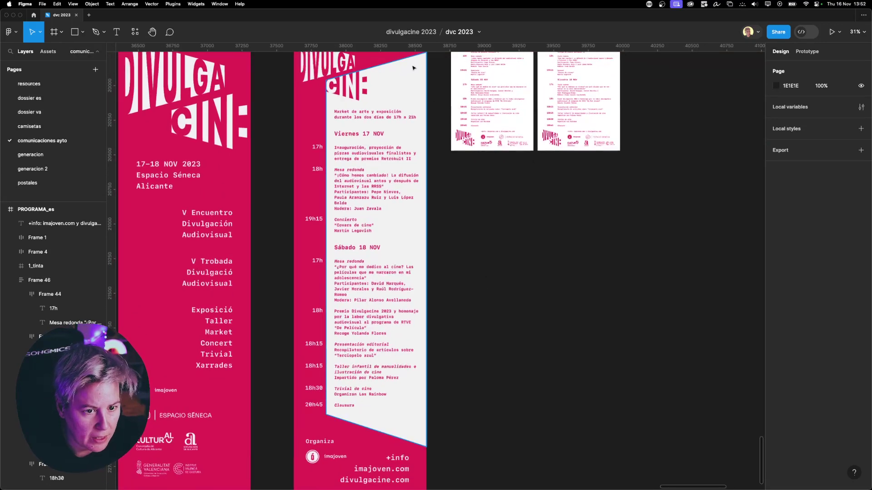
{"action": "scroll", "coordinate": [535, 255], "scroll_direction": "down", "scroll_amount": 3}
{"action": "scroll", "coordinate": [535, 255], "scroll_direction": "left", "scroll_amount": 3}
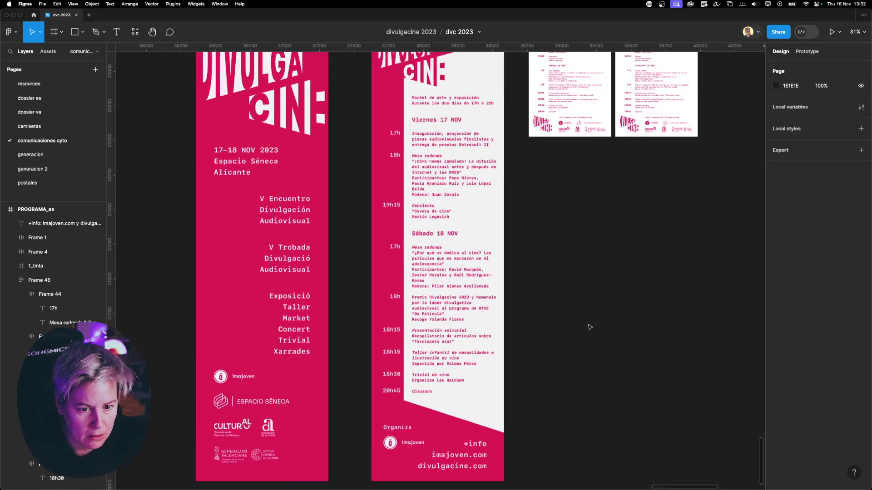
{"action": "scroll", "coordinate": [589, 327], "scroll_direction": "down", "scroll_amount": 3}
{"action": "scroll", "coordinate": [532, 333], "scroll_direction": "right", "scroll_amount": 2}
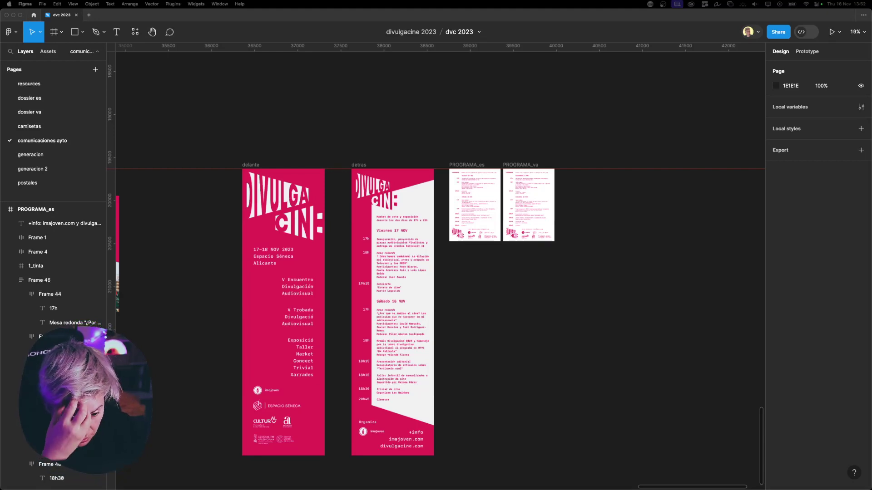
Load the site's /programa page in the Divulgacine 2023 browser tab
{"action": "key", "text": "ctrl+Left"}
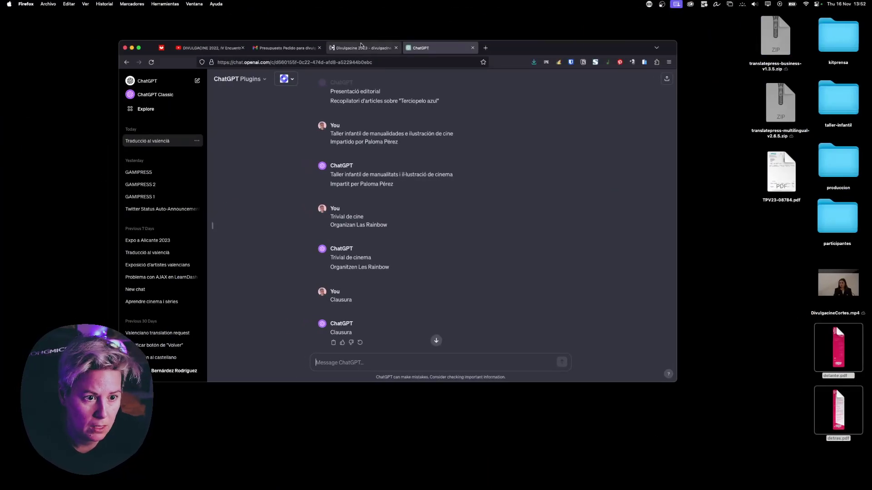
{"action": "left_click", "coordinate": [363, 48]}
{"action": "left_click", "coordinate": [376, 62]}
{"action": "type", "text": "//divulgacine.com/"}
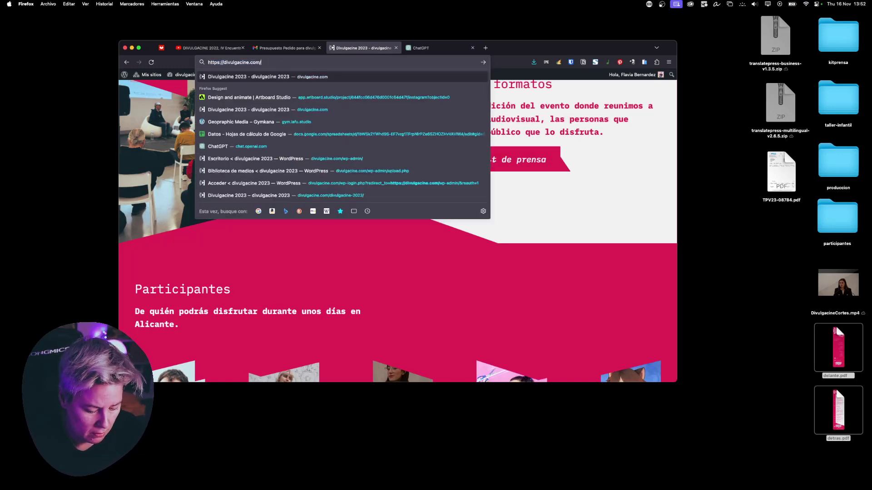
{"action": "type", "text": "progra"}
{"action": "key", "text": "Return"}
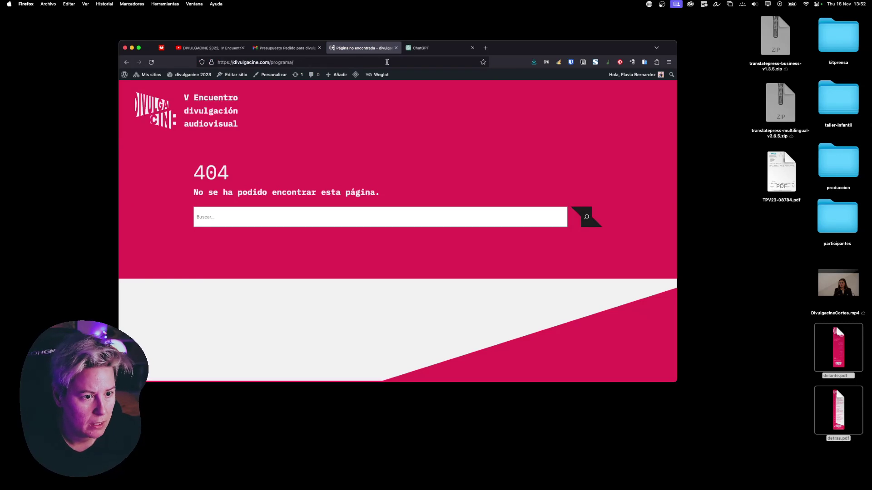
Open the site's WordPress dashboard, then focus the ChatGPT tab's address bar
{"action": "left_click", "coordinate": [376, 60]}
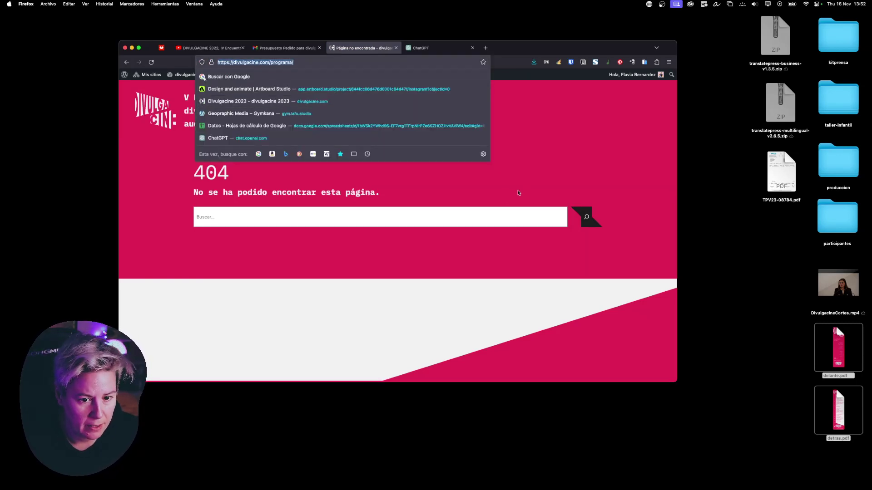
{"action": "left_click", "coordinate": [501, 222]}
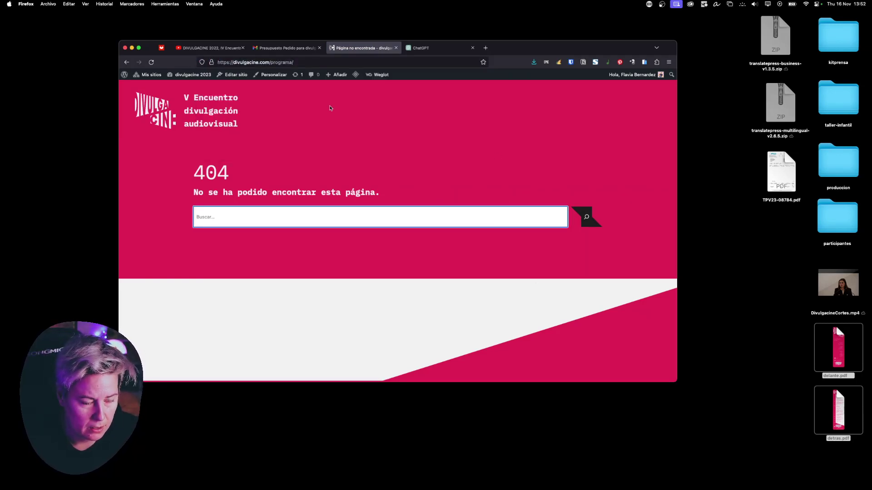
{"action": "left_click", "coordinate": [328, 62]}
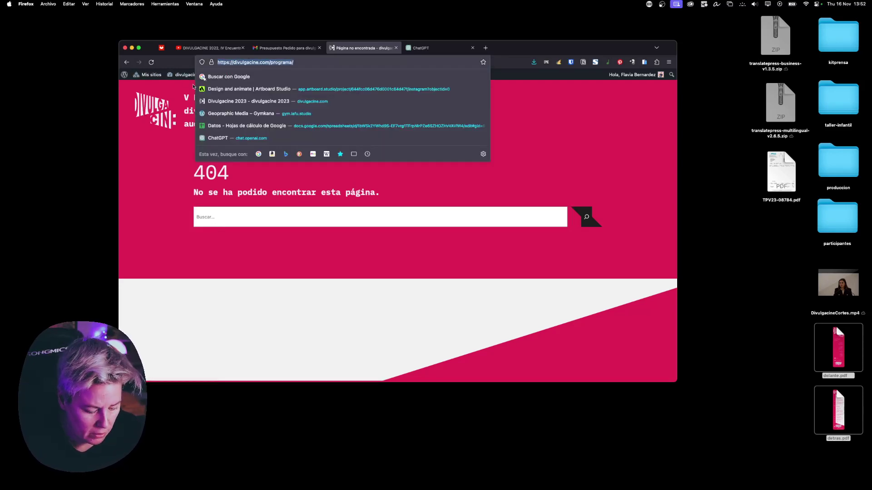
{"action": "left_click", "coordinate": [186, 76]}
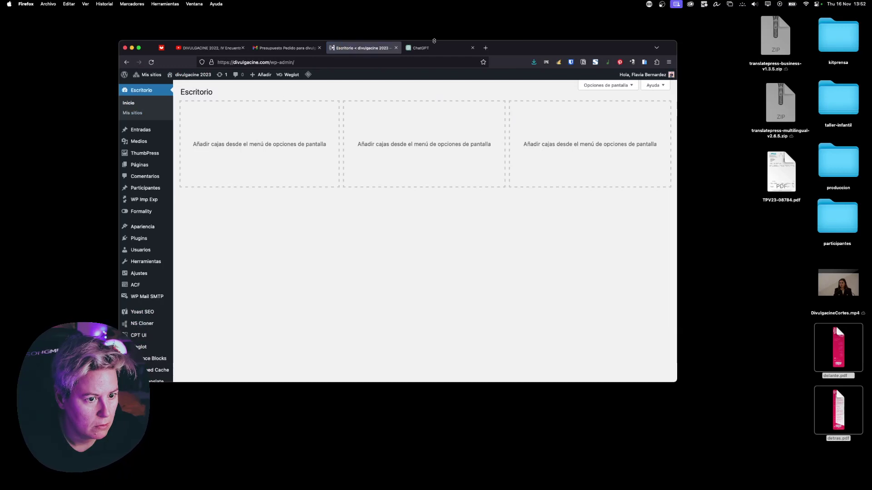
{"action": "left_click", "coordinate": [423, 47]}
{"action": "left_click", "coordinate": [359, 48]}
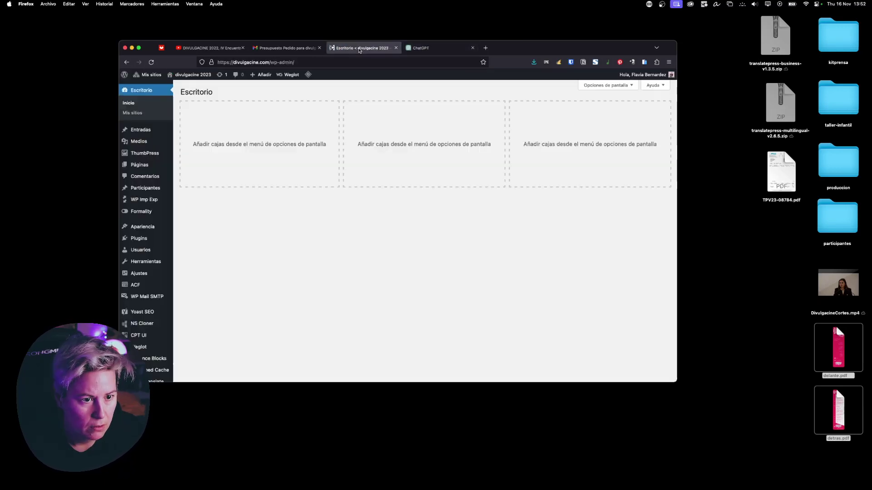
{"action": "left_click", "coordinate": [413, 48]}
{"action": "left_click", "coordinate": [447, 58]}
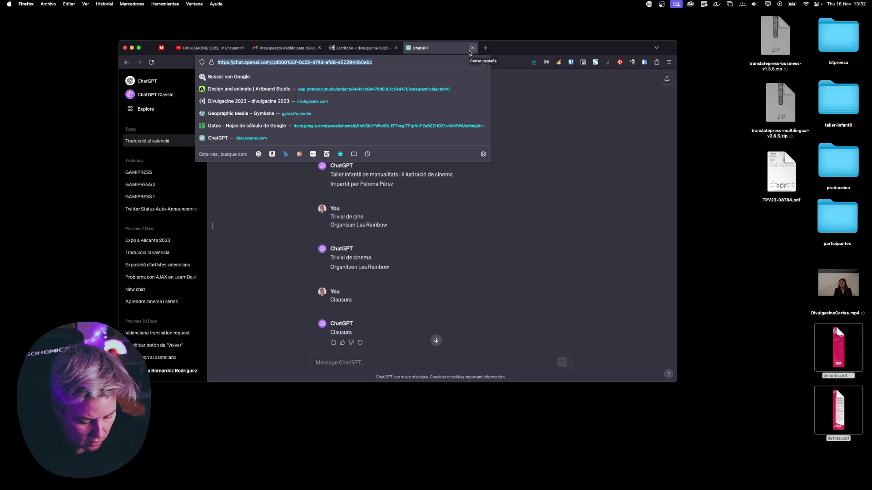
Search 'qr svg', open QR Planet's generator and paste the programa page address
{"action": "type", "text": "qr svg"}
{"action": "key", "text": "Return"}
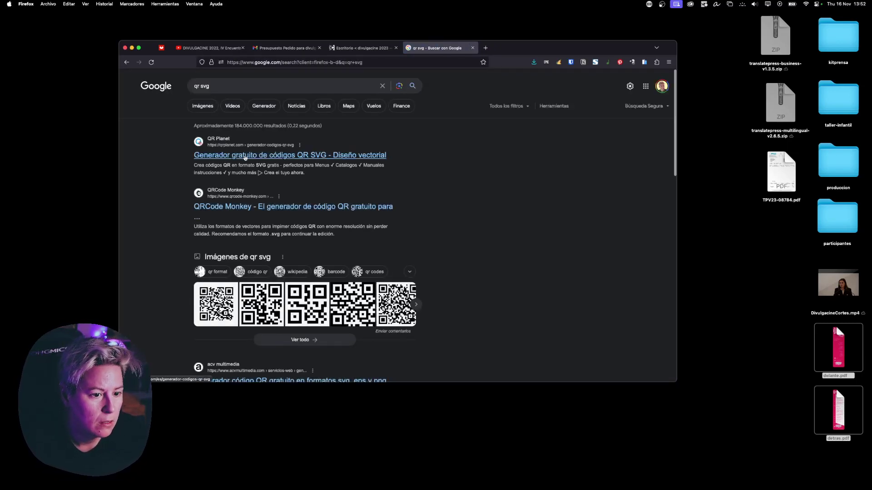
{"action": "left_click", "coordinate": [245, 157]}
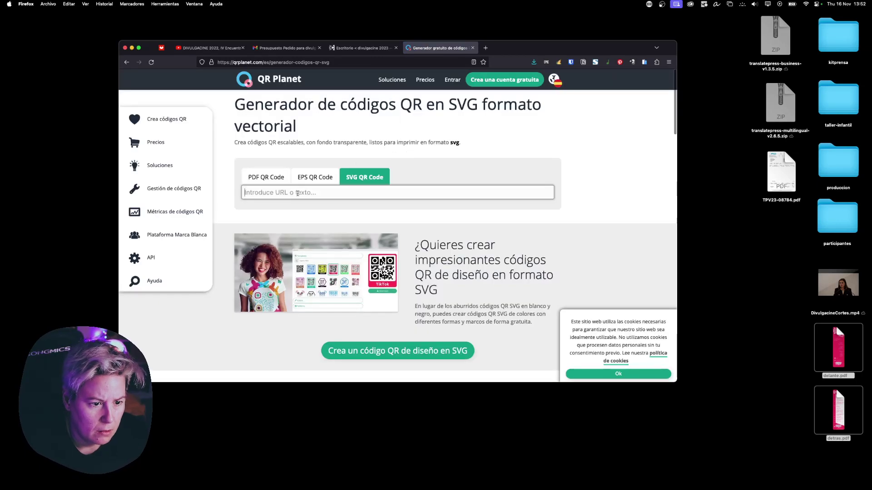
{"action": "type", "text": "https://divulgacine.com/programa/"}
{"action": "left_click", "coordinate": [366, 178]}
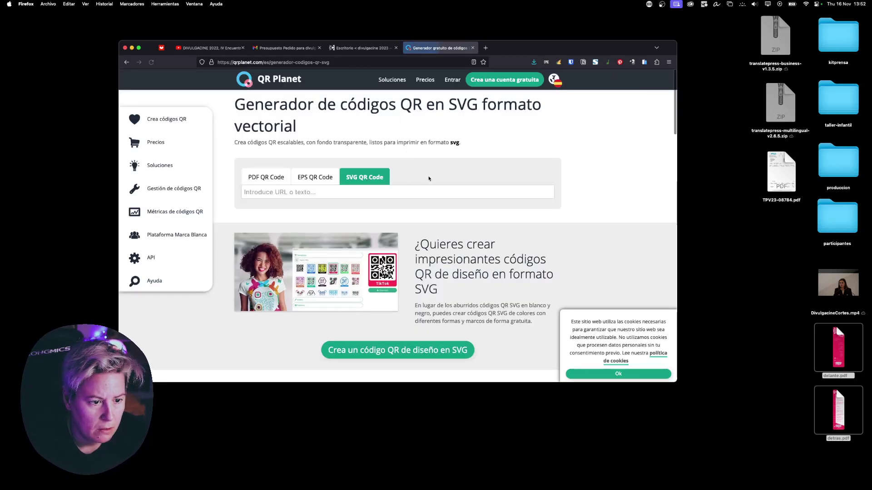
{"action": "scroll", "coordinate": [528, 205], "scroll_direction": "down", "scroll_amount": 10}
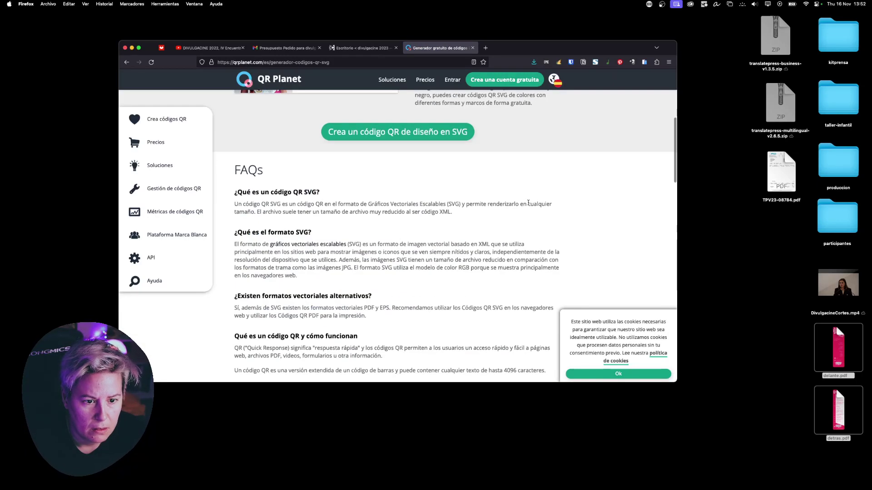
{"action": "scroll", "coordinate": [528, 202], "scroll_direction": "up", "scroll_amount": 10}
{"action": "left_click", "coordinate": [355, 192]}
{"action": "type", "text": "https://divulgacine.com/programa/"}
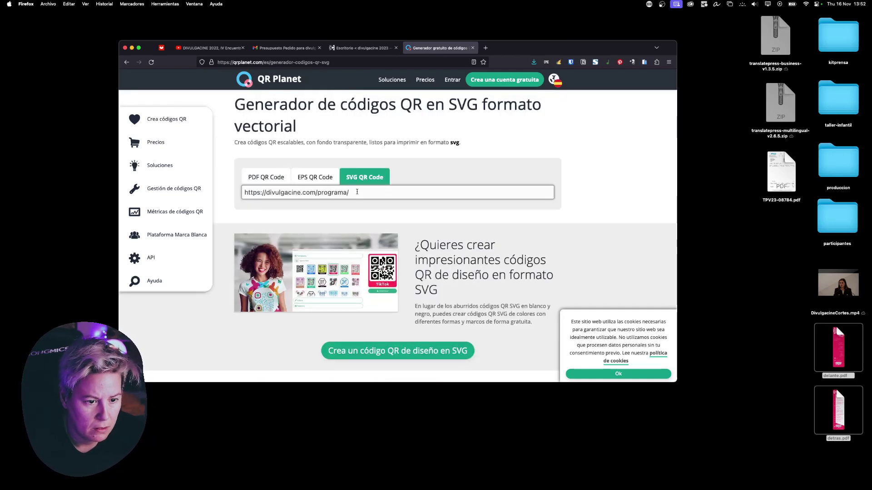
{"action": "scroll", "coordinate": [418, 335], "scroll_direction": "down", "scroll_amount": 1}
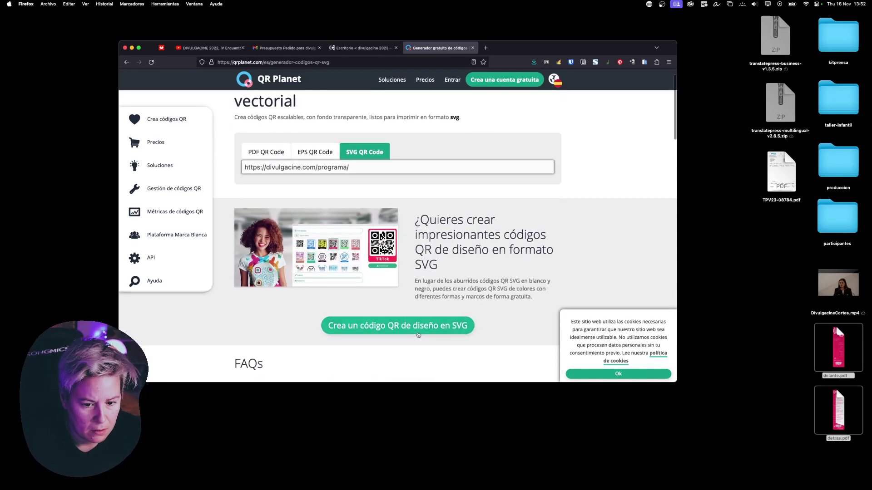
{"action": "left_click", "coordinate": [584, 378]}
{"action": "left_click", "coordinate": [402, 328]}
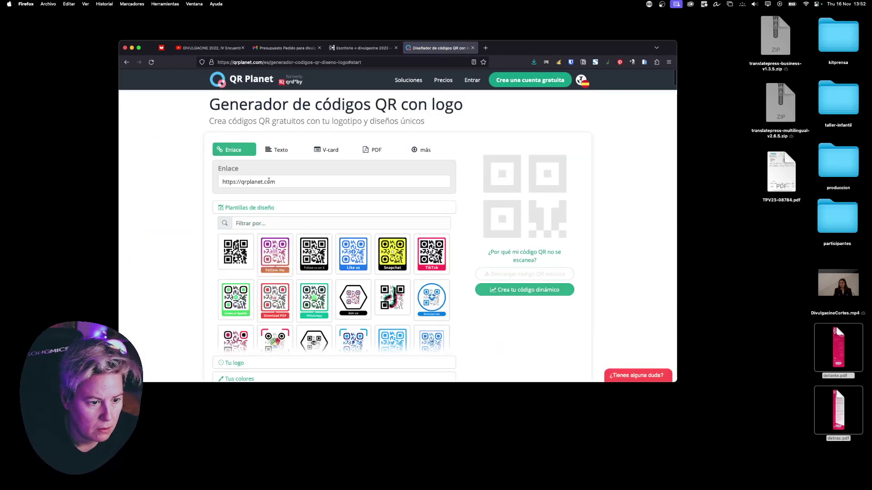
{"action": "left_click", "coordinate": [268, 182]}
{"action": "type", "text": "https://divulgacine.com/programa/"}
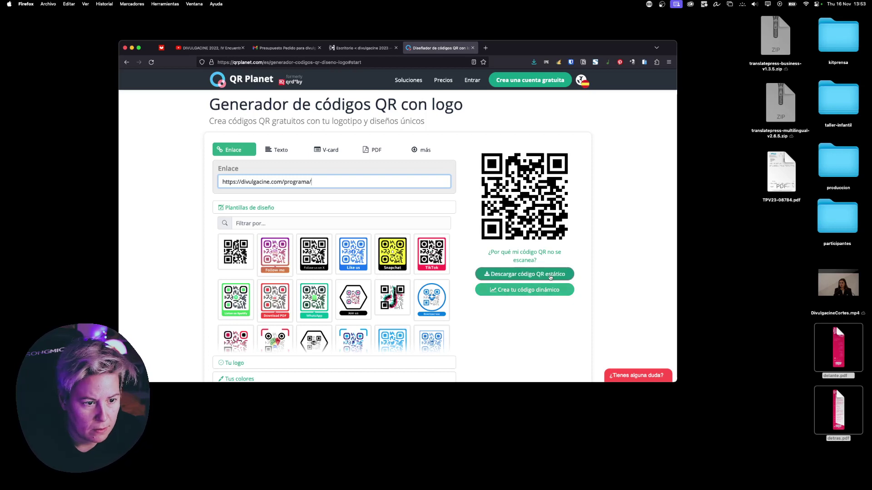
{"action": "left_click", "coordinate": [550, 275]}
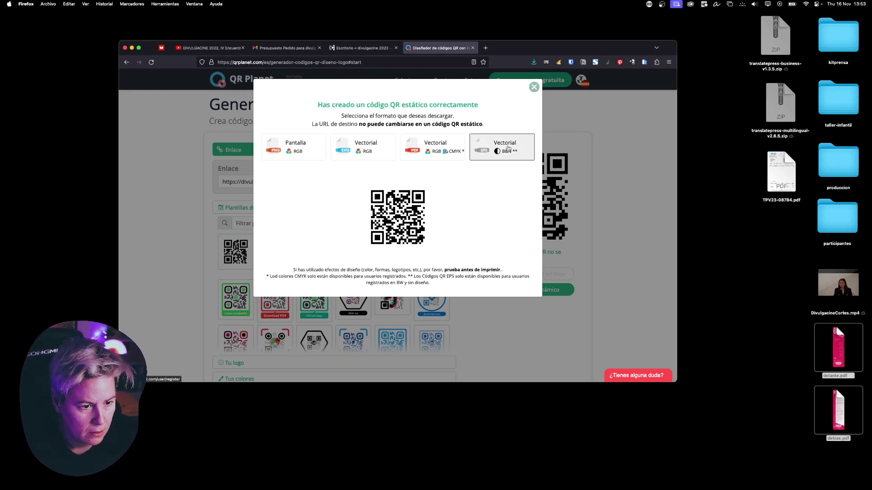
{"action": "left_click", "coordinate": [361, 147]}
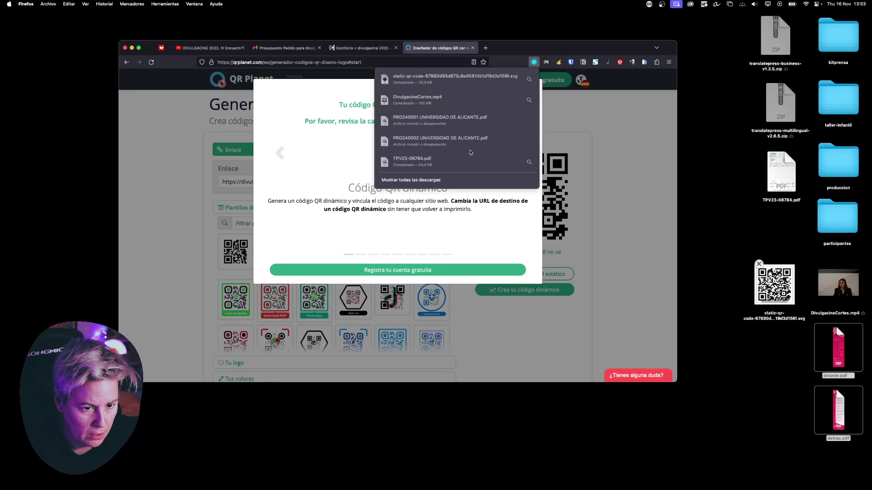
{"action": "key", "text": "ctrl+Right"}
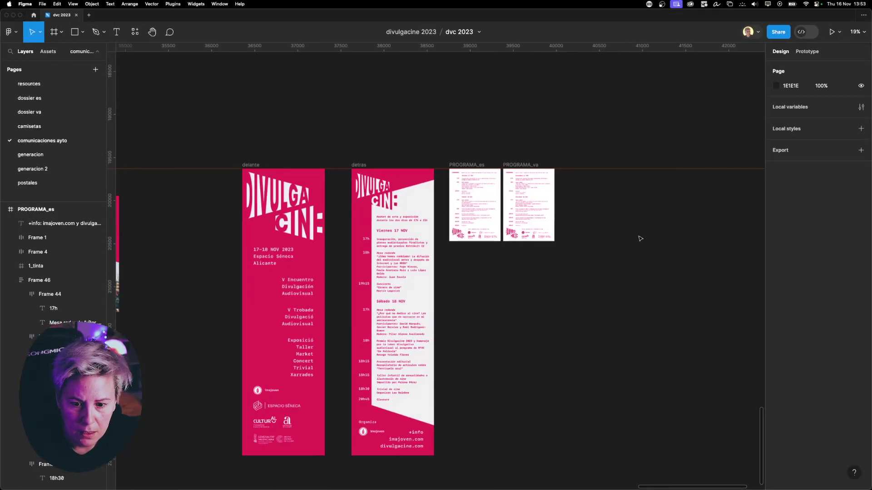
Import the downloaded QR SVG into the Figma canvas and move it to an empty area
{"action": "left_click_drag", "start_coordinate": [870, 13], "coordinate": [716, 12]}
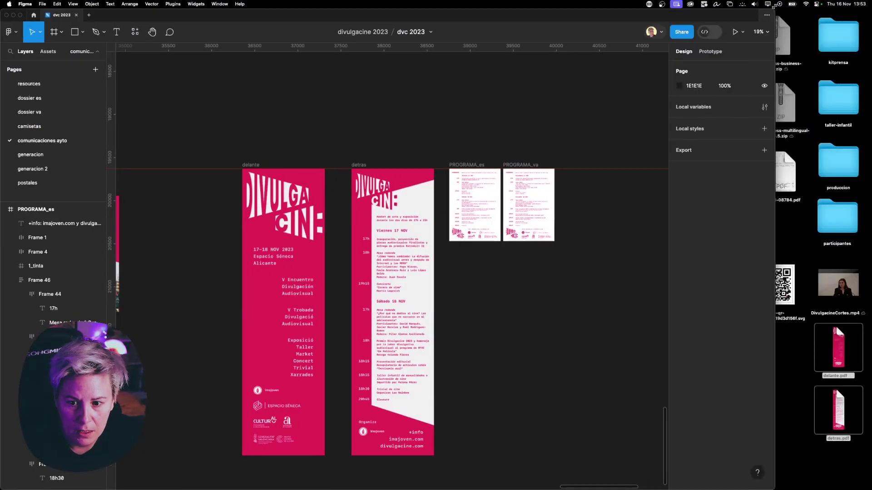
{"action": "left_click_drag", "start_coordinate": [774, 285], "coordinate": [423, 132]}
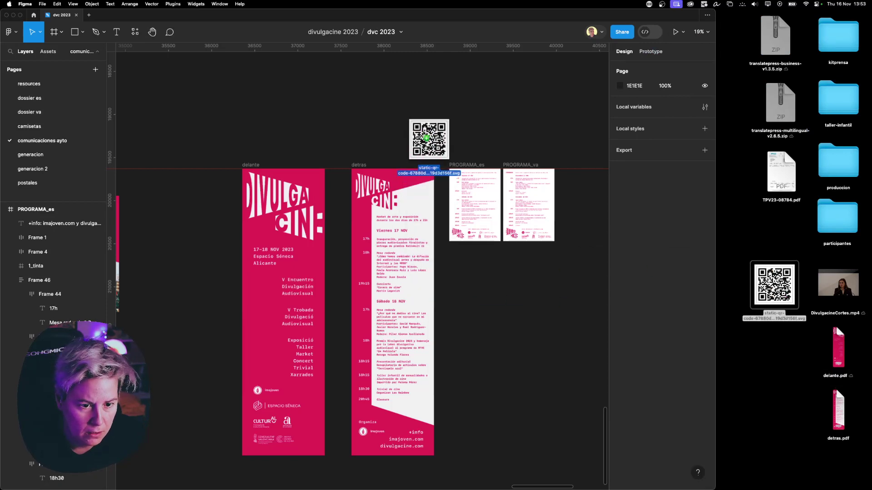
{"action": "double_click", "coordinate": [541, 15]}
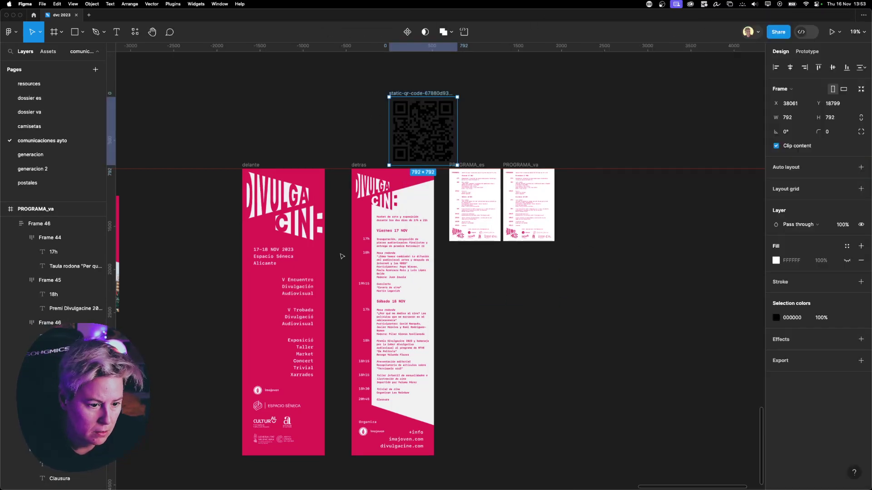
{"action": "scroll", "coordinate": [341, 254], "scroll_direction": "up", "scroll_amount": 3}
{"action": "left_click_drag", "start_coordinate": [453, 54], "coordinate": [568, 346]}
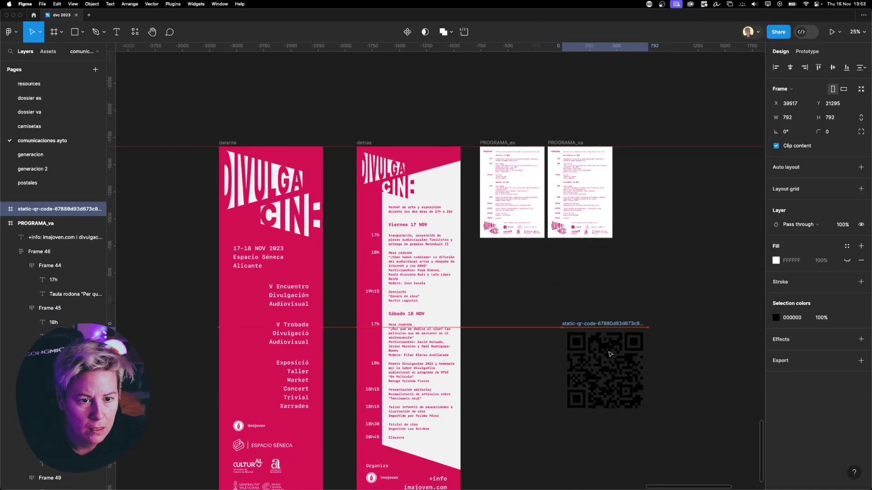
Give the QR frame a light grey background and colour its pattern pink E10054
{"action": "left_click", "coordinate": [861, 261]}
{"action": "left_click", "coordinate": [861, 247]}
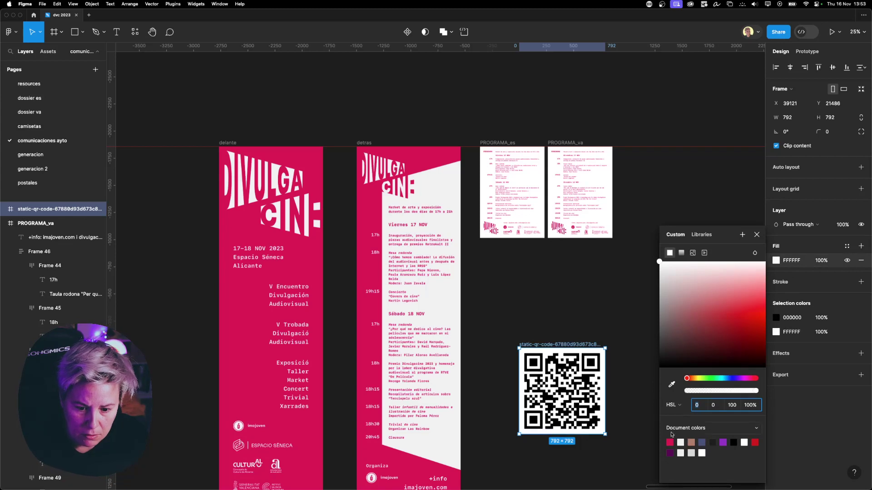
{"action": "key", "text": "Return"}
{"action": "key", "text": "Return"}
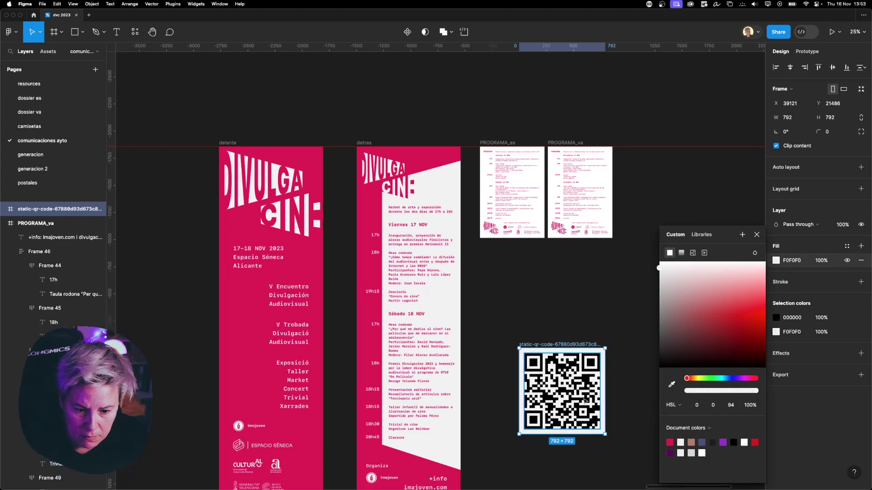
{"action": "left_click", "coordinate": [777, 282]}
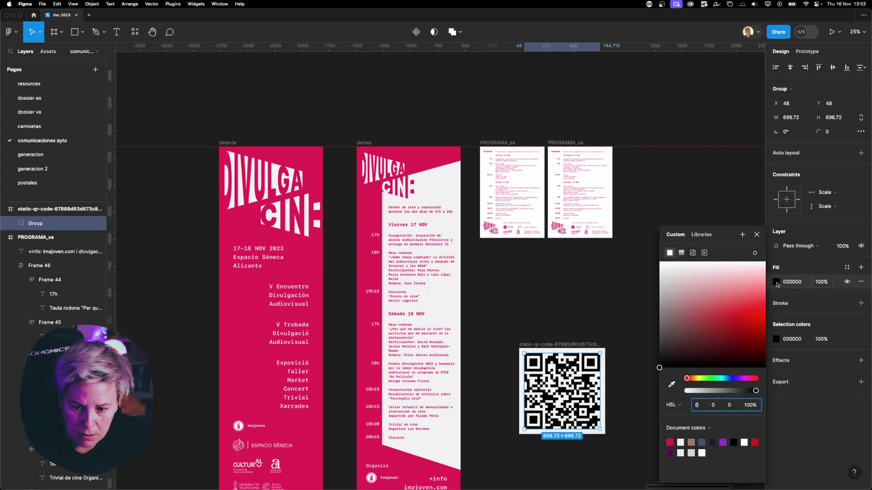
{"action": "left_click", "coordinate": [670, 442]}
Place the QR code onto the delante panel, clearing the stray corner entry
{"action": "mouse_move", "coordinate": [536, 346]}
{"action": "left_mouse_down"}
{"action": "mouse_move", "coordinate": [265, 277]}
{"action": "mouse_move", "coordinate": [250, 325]}
{"action": "left_mouse_up"}
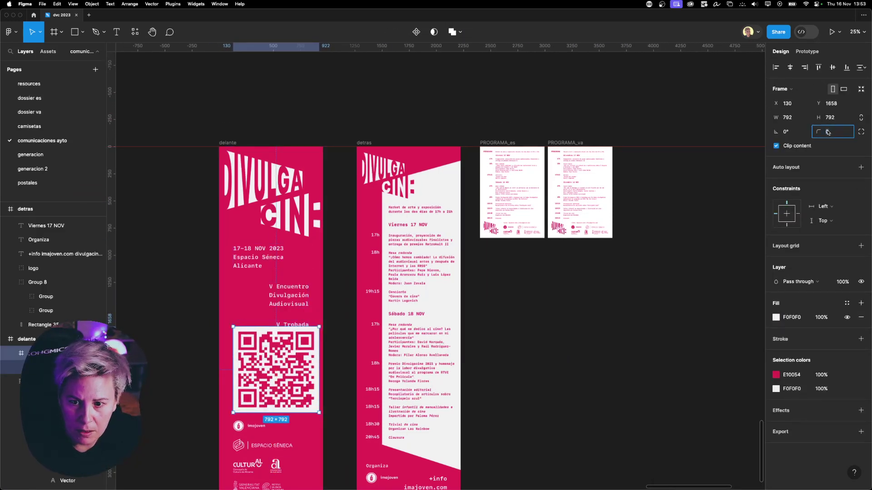
{"action": "type", "text": "k"}
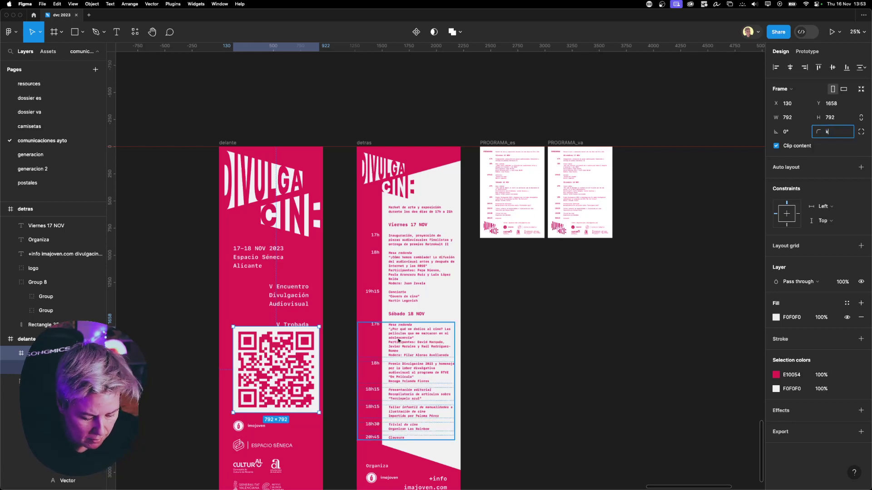
{"action": "key", "text": "Escape"}
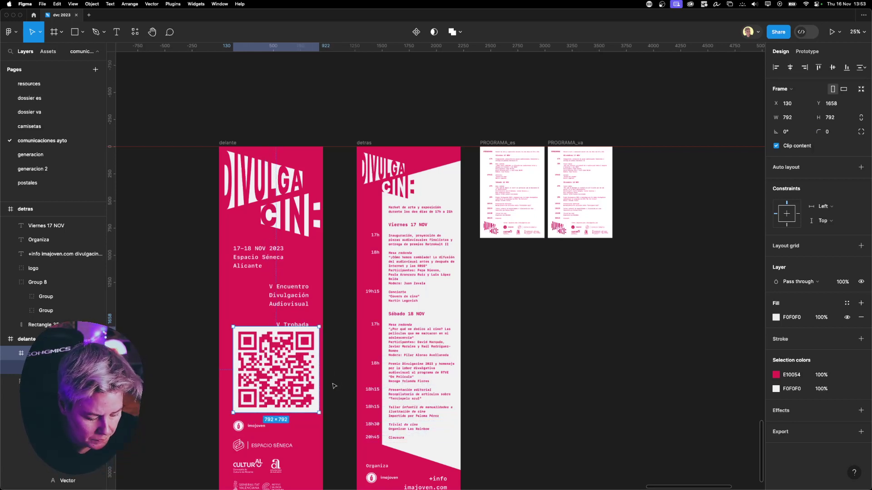
Scale the QR code proportionally down to 300×300
{"action": "key", "text": "k"}
{"action": "mouse_move", "coordinate": [298, 375]}
{"action": "left_mouse_down"}
{"action": "mouse_move", "coordinate": [265, 377]}
{"action": "mouse_move", "coordinate": [266, 402]}
{"action": "left_mouse_up"}
{"action": "scroll", "coordinate": [230, 385], "scroll_direction": "up", "scroll_amount": 5}
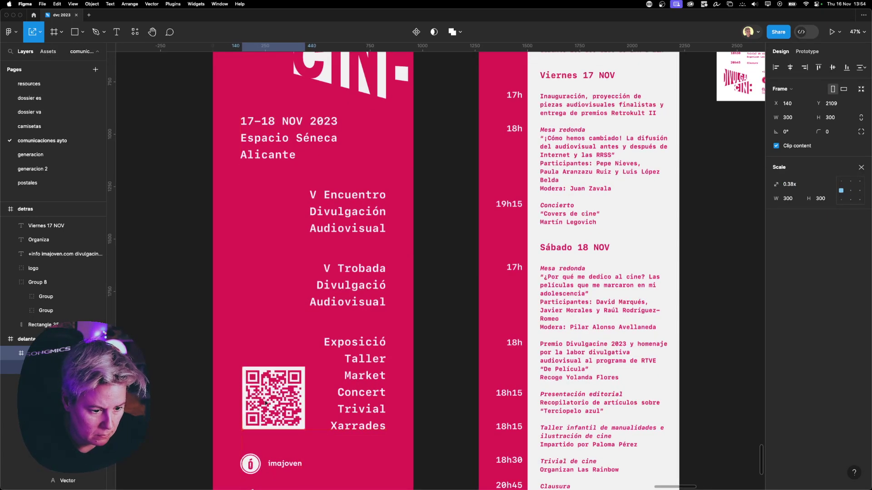
{"action": "scroll", "coordinate": [266, 402], "scroll_direction": "down", "scroll_amount": 5}
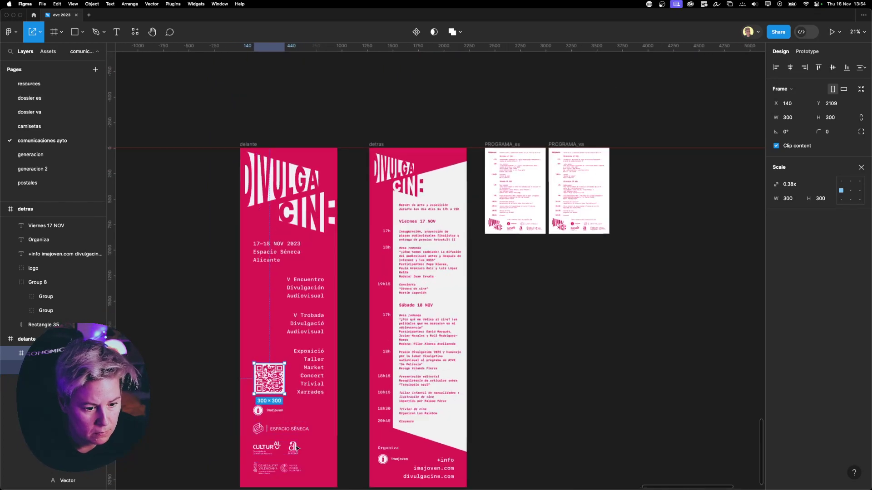
{"action": "scroll", "coordinate": [341, 431], "scroll_direction": "up", "scroll_amount": 2}
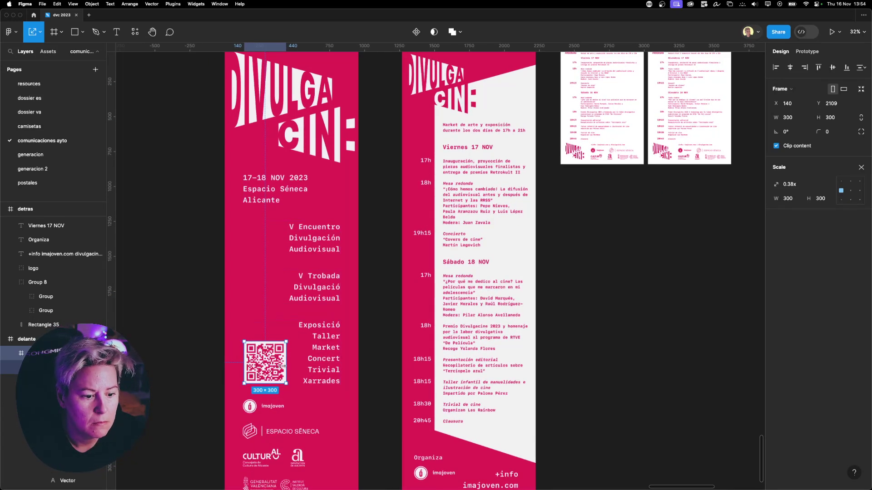
{"action": "scroll", "coordinate": [337, 339], "scroll_direction": "down", "scroll_amount": 3}
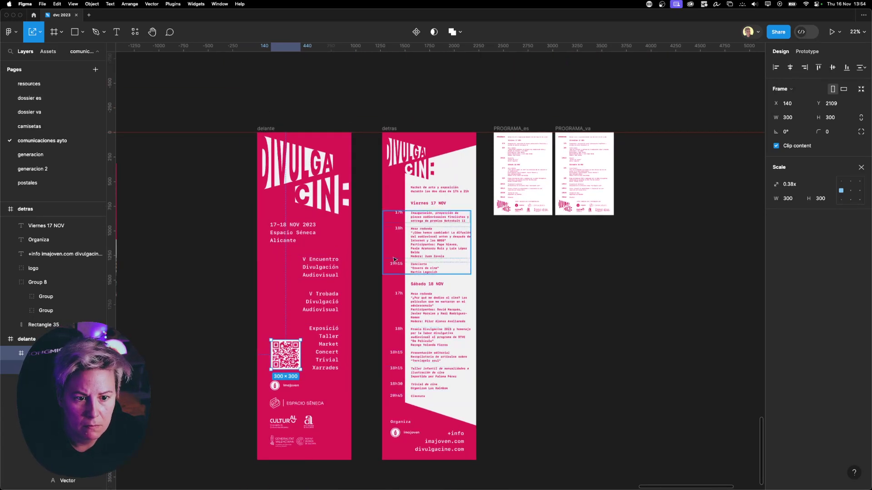
{"action": "scroll", "coordinate": [293, 359], "scroll_direction": "up", "scroll_amount": 3}
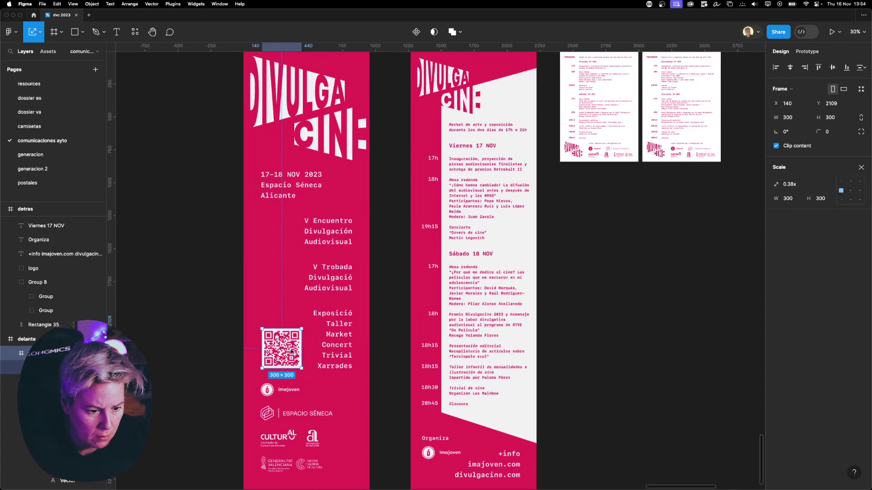
Round the QR code's corners with a corner radius of 20 and check the result
{"action": "left_click", "coordinate": [376, 342]}
{"action": "scroll", "coordinate": [431, 313], "scroll_direction": "down", "scroll_amount": 3}
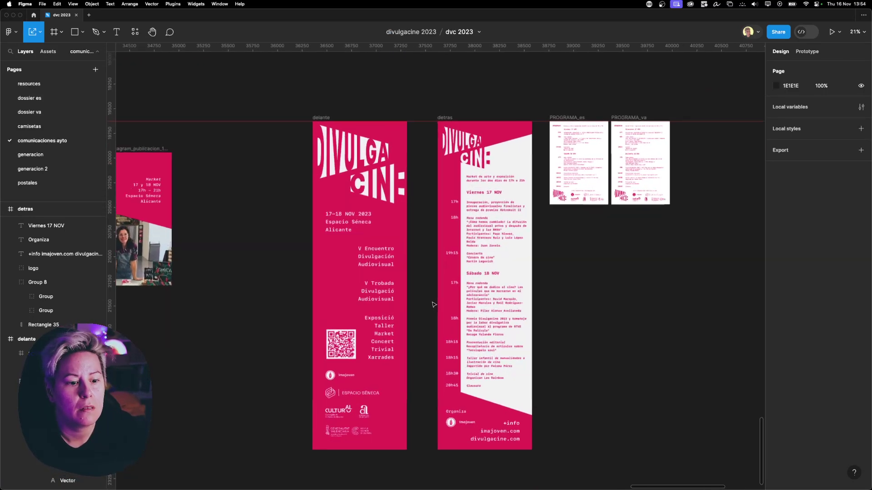
{"action": "scroll", "coordinate": [432, 304], "scroll_direction": "up", "scroll_amount": 2}
{"action": "scroll", "coordinate": [433, 305], "scroll_direction": "up", "scroll_amount": 1}
{"action": "left_click", "coordinate": [315, 363]}
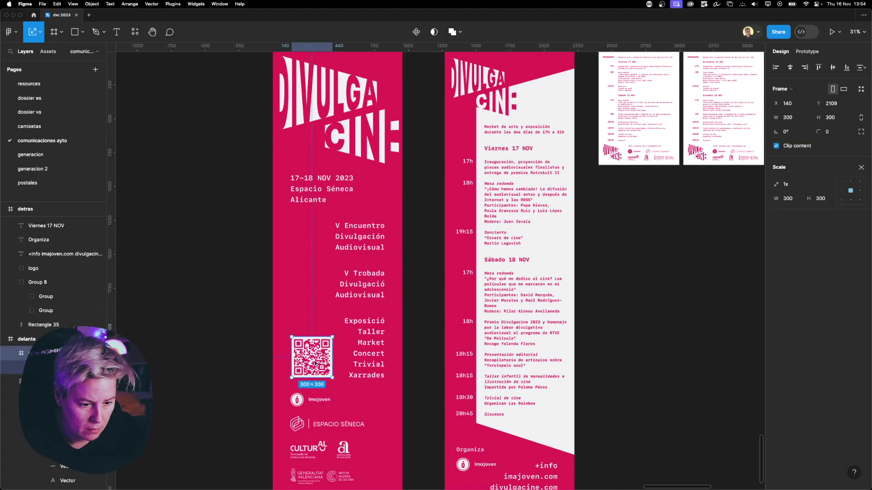
{"action": "scroll", "coordinate": [315, 364], "scroll_direction": "up", "scroll_amount": 3}
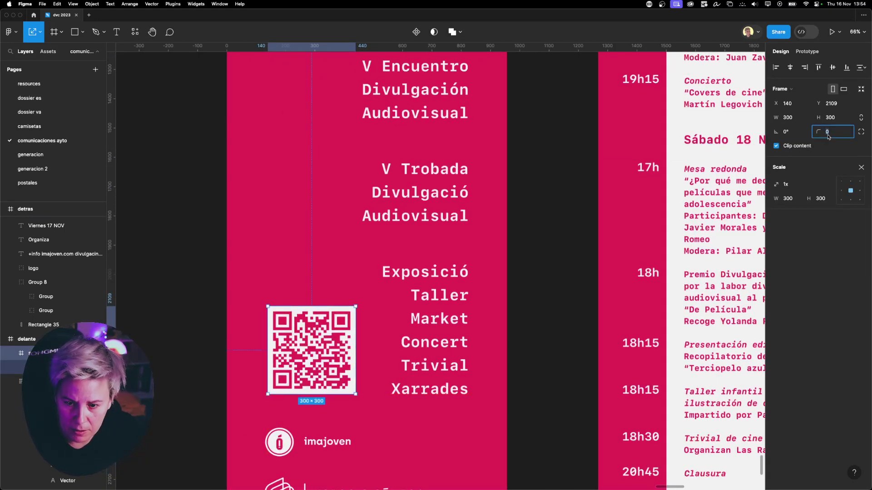
{"action": "type", "text": "3"}
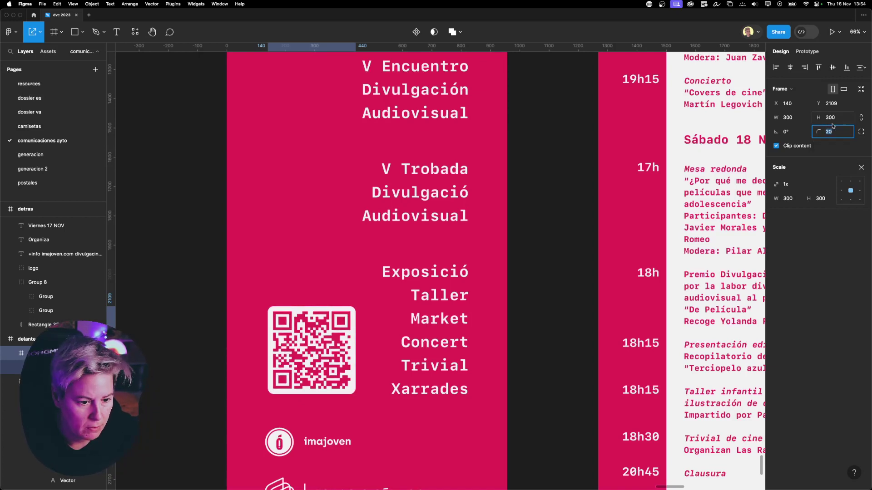
{"action": "key", "text": "Escape"}
{"action": "scroll", "coordinate": [418, 282], "scroll_direction": "down", "scroll_amount": 10}
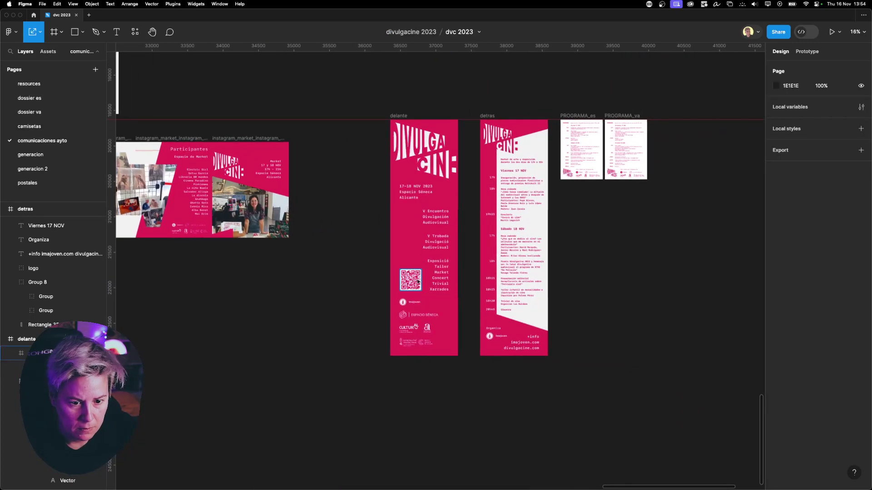
{"action": "scroll", "coordinate": [418, 281], "scroll_direction": "up", "scroll_amount": 5}
{"action": "left_click", "coordinate": [409, 282]}
{"action": "scroll", "coordinate": [454, 290], "scroll_direction": "down", "scroll_amount": 5}
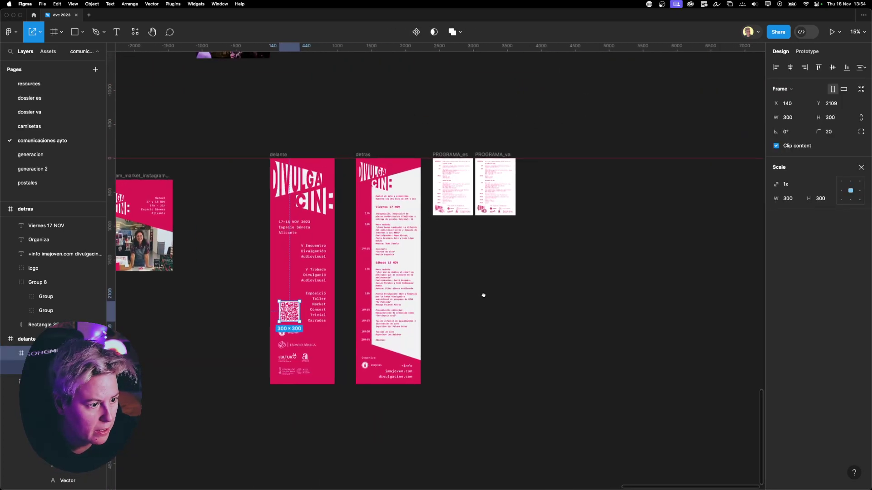
{"action": "left_click", "coordinate": [401, 161]}
{"action": "scroll", "coordinate": [401, 162], "scroll_direction": "up", "scroll_amount": 5}
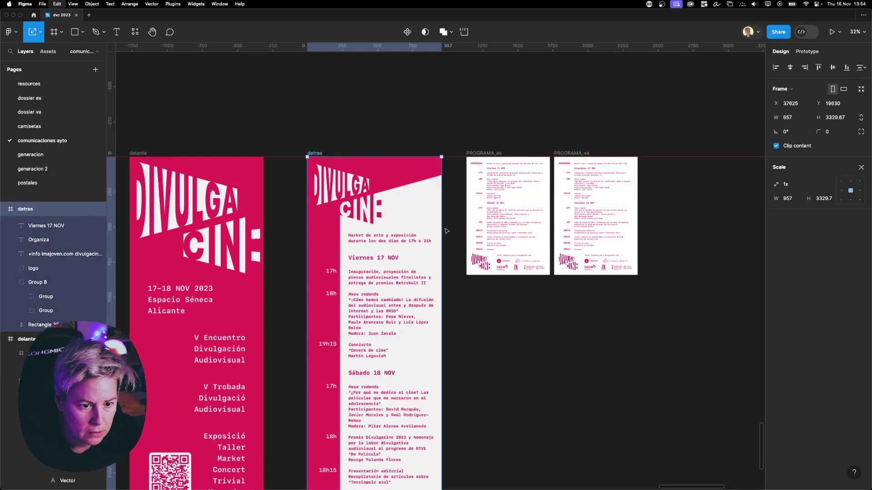
{"action": "key", "text": "ctrl+v"}
{"action": "mouse_move", "coordinate": [356, 475]}
{"action": "left_mouse_down"}
{"action": "mouse_move", "coordinate": [442, 191]}
{"action": "mouse_move", "coordinate": [420, 208]}
{"action": "left_mouse_up"}
{"action": "scroll", "coordinate": [416, 194], "scroll_direction": "up", "scroll_amount": 5}
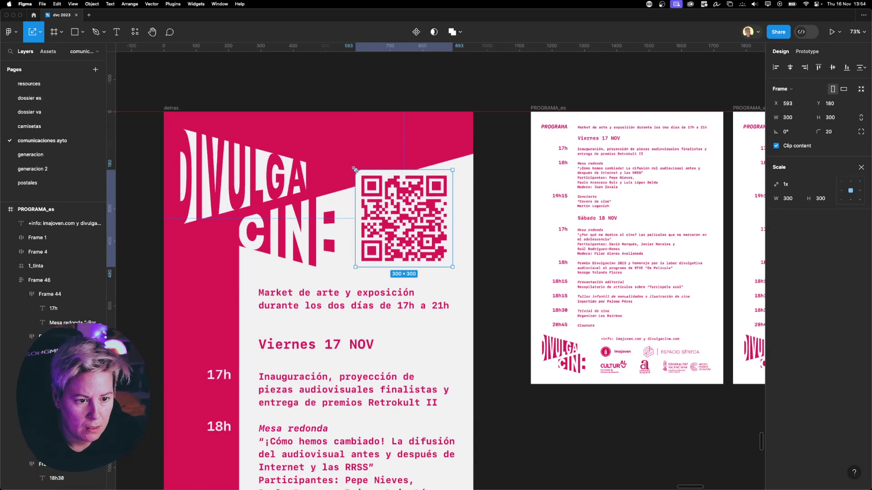
{"action": "left_click_drag", "start_coordinate": [355, 169], "coordinate": [382, 198]}
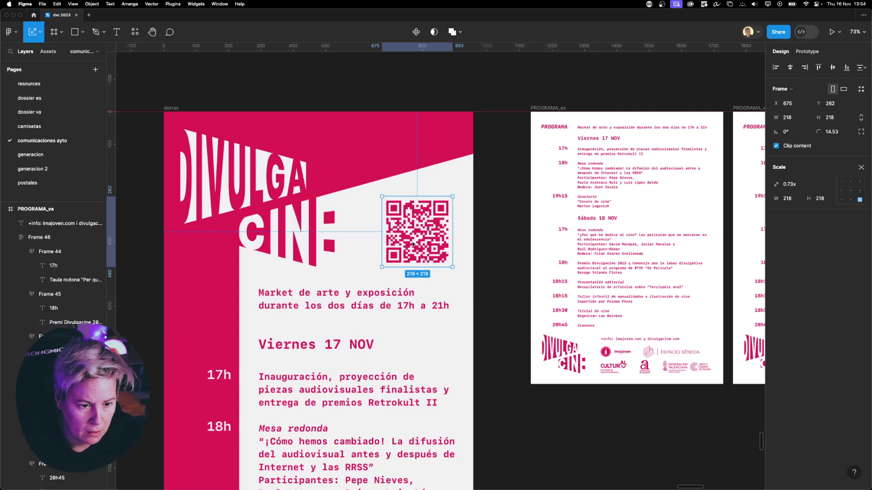
{"action": "left_click_drag", "start_coordinate": [412, 244], "coordinate": [415, 245]}
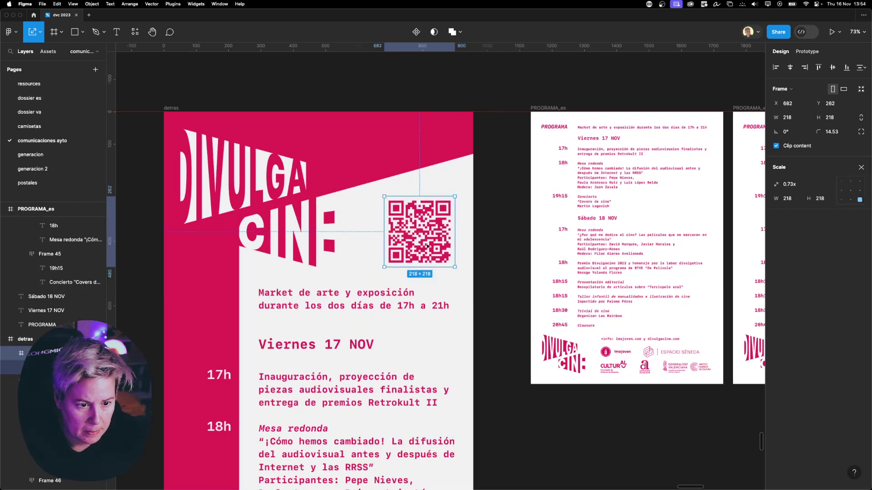
{"action": "left_click", "coordinate": [501, 234]}
{"action": "scroll", "coordinate": [501, 234], "scroll_direction": "down", "scroll_amount": 10}
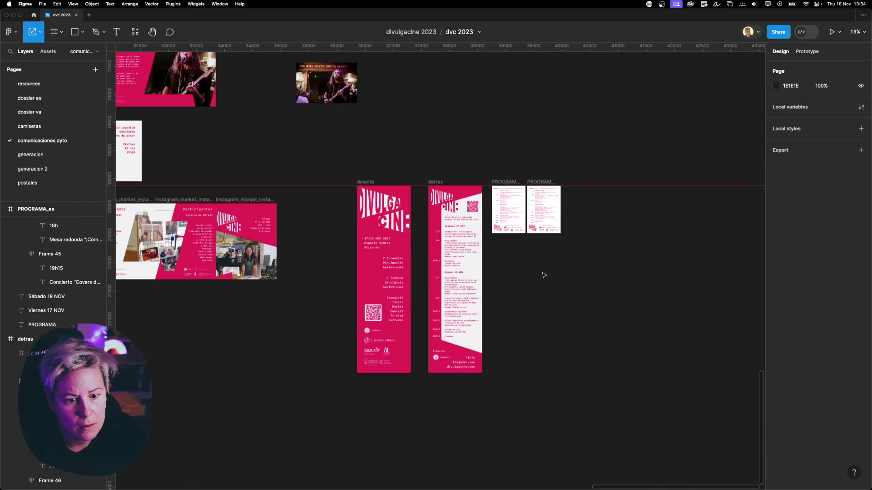
{"action": "scroll", "coordinate": [541, 274], "scroll_direction": "up", "scroll_amount": 3}
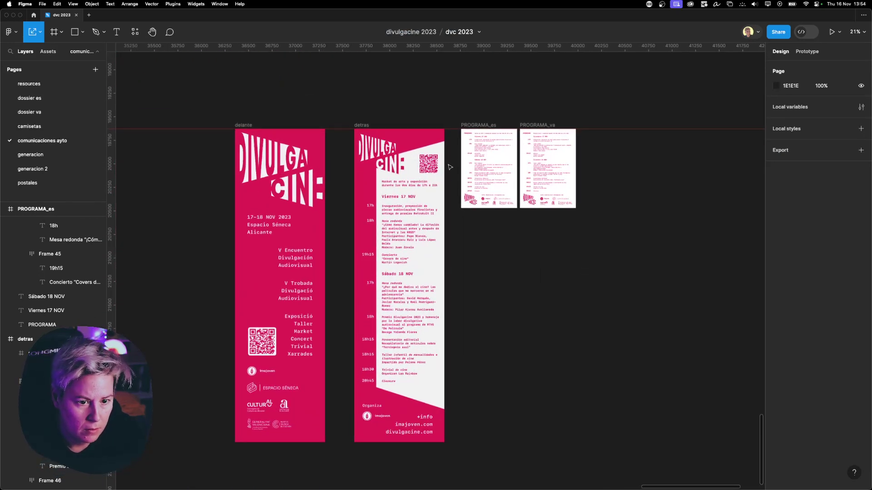
{"action": "left_click_drag", "start_coordinate": [431, 164], "coordinate": [430, 394]}
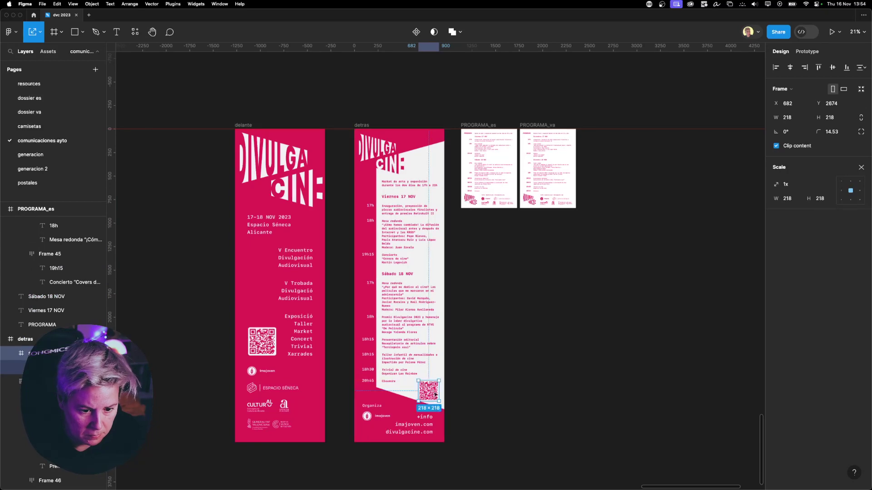
{"action": "scroll", "coordinate": [427, 409], "scroll_direction": "up", "scroll_amount": 5}
{"action": "scroll", "coordinate": [427, 408], "scroll_direction": "up", "scroll_amount": 1}
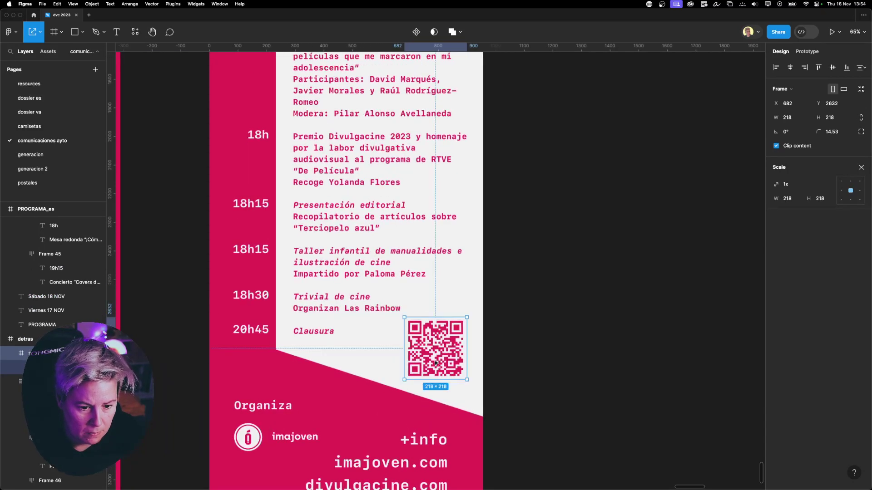
{"action": "key", "text": "super+z"}
{"action": "scroll", "coordinate": [434, 362], "scroll_direction": "down", "scroll_amount": 5}
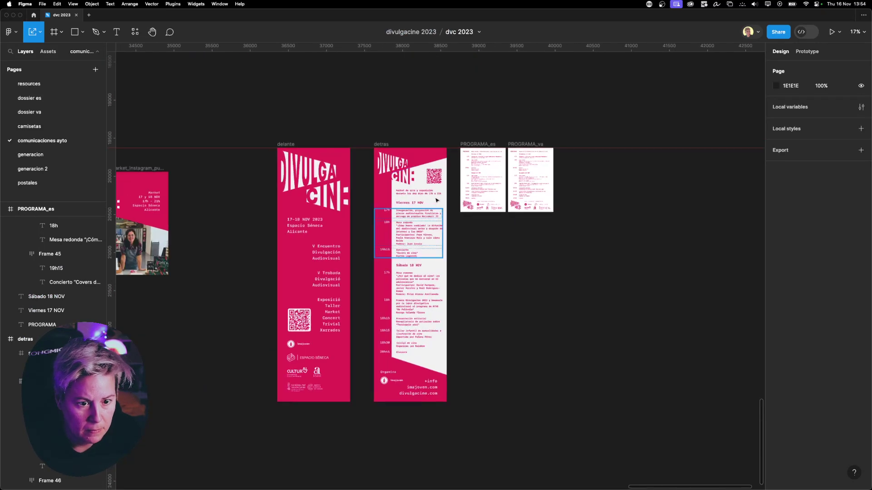
{"action": "scroll", "coordinate": [434, 183], "scroll_direction": "up", "scroll_amount": 3}
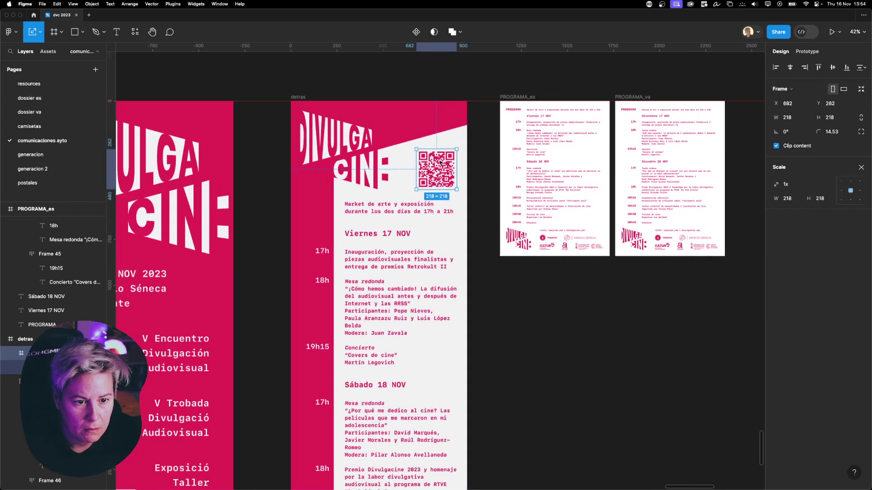
{"action": "left_click_drag", "start_coordinate": [434, 183], "coordinate": [436, 138]}
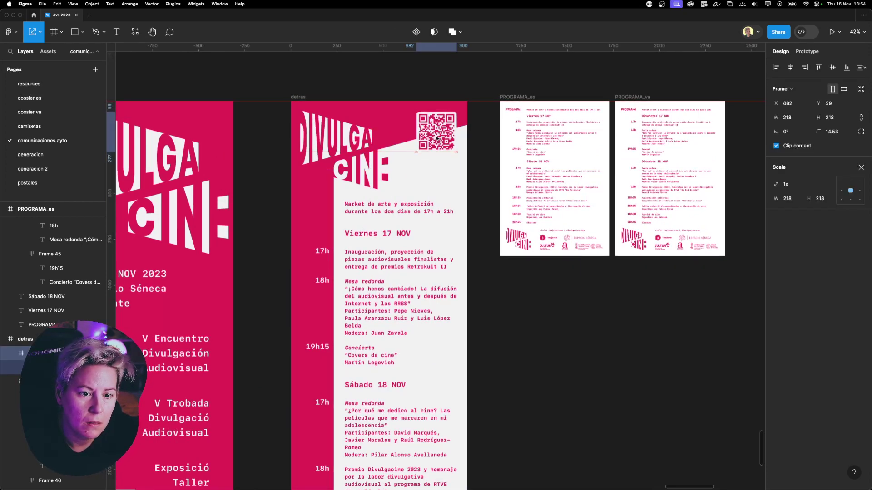
{"action": "left_click", "coordinate": [481, 209]}
{"action": "scroll", "coordinate": [476, 210], "scroll_direction": "down", "scroll_amount": 3}
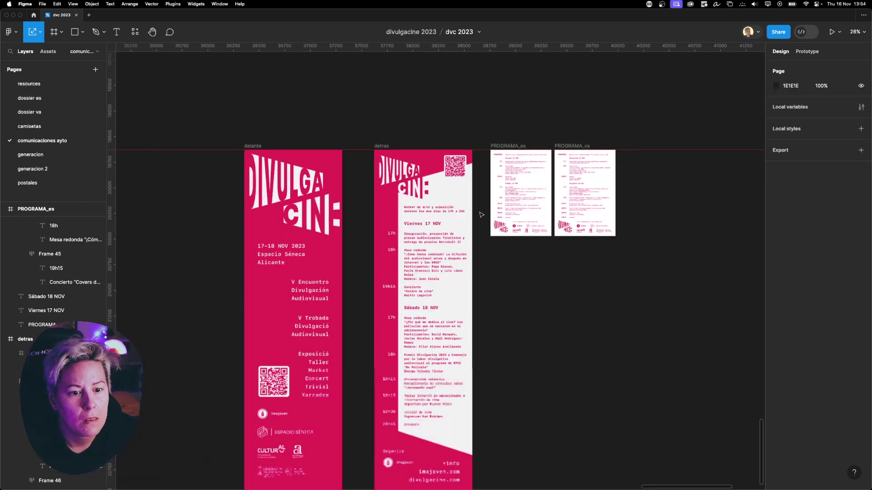
{"action": "scroll", "coordinate": [459, 160], "scroll_direction": "up", "scroll_amount": 5}
{"action": "left_click", "coordinate": [437, 208]}
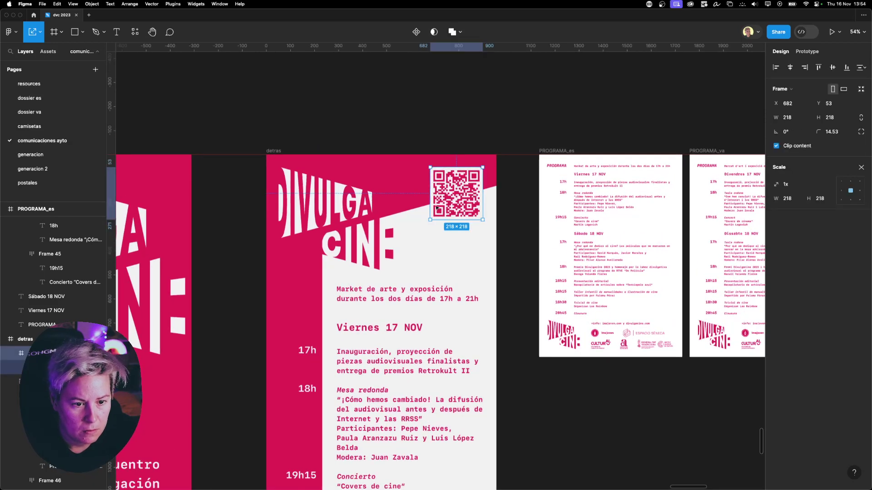
{"action": "mouse_move", "coordinate": [431, 199]}
{"action": "left_mouse_down"}
{"action": "mouse_move", "coordinate": [423, 198]}
{"action": "mouse_move", "coordinate": [457, 199]}
{"action": "left_mouse_up"}
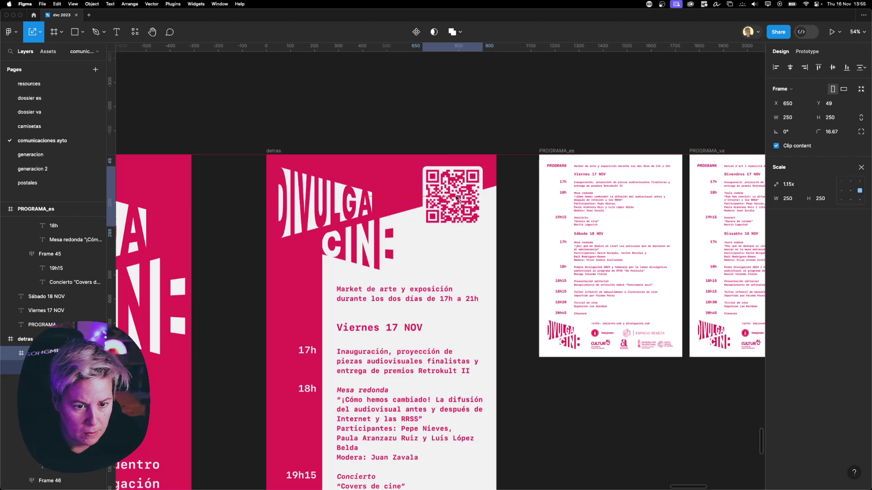
{"action": "left_click", "coordinate": [516, 219]}
{"action": "scroll", "coordinate": [514, 221], "scroll_direction": "down", "scroll_amount": 5}
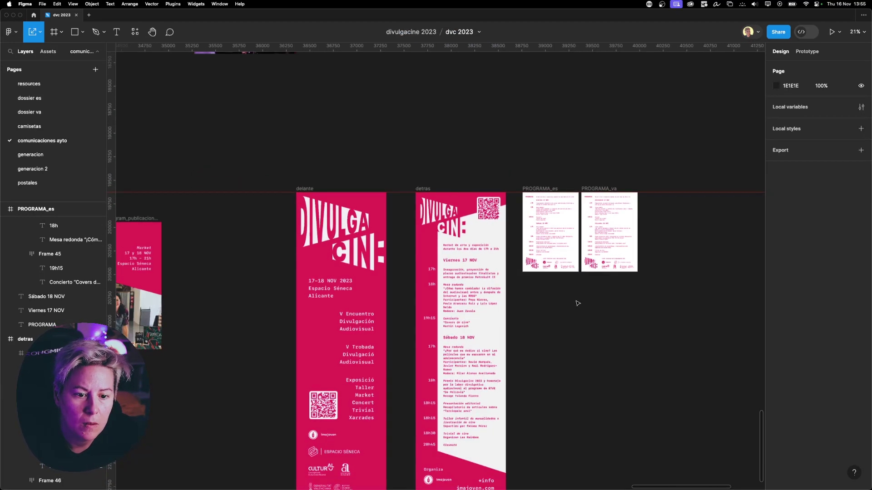
{"action": "scroll", "coordinate": [607, 281], "scroll_direction": "up", "scroll_amount": 2}
{"action": "scroll", "coordinate": [536, 227], "scroll_direction": "up", "scroll_amount": 3}
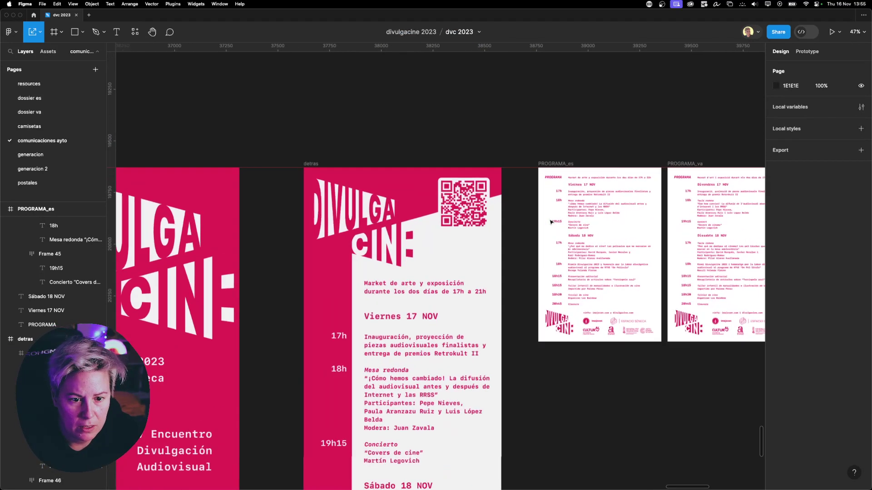
{"action": "scroll", "coordinate": [536, 227], "scroll_direction": "up", "scroll_amount": 3}
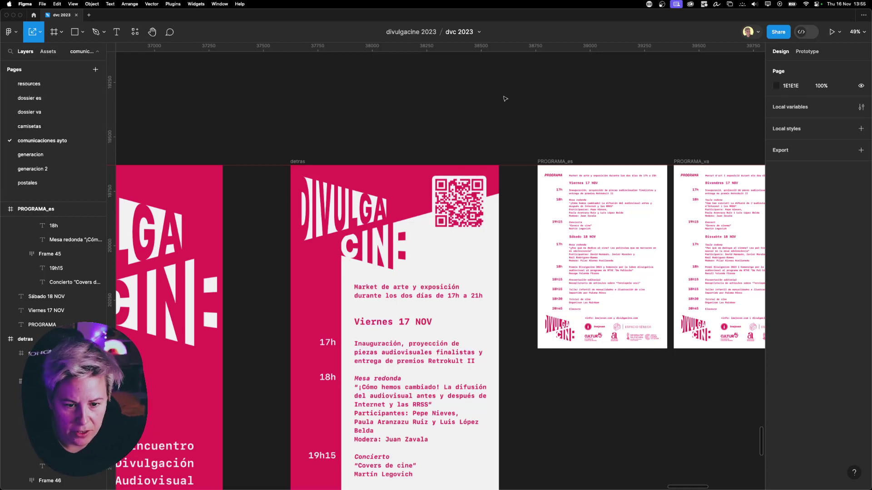
{"action": "scroll", "coordinate": [469, 132], "scroll_direction": "down", "scroll_amount": 5}
{"action": "key", "text": "minus"}
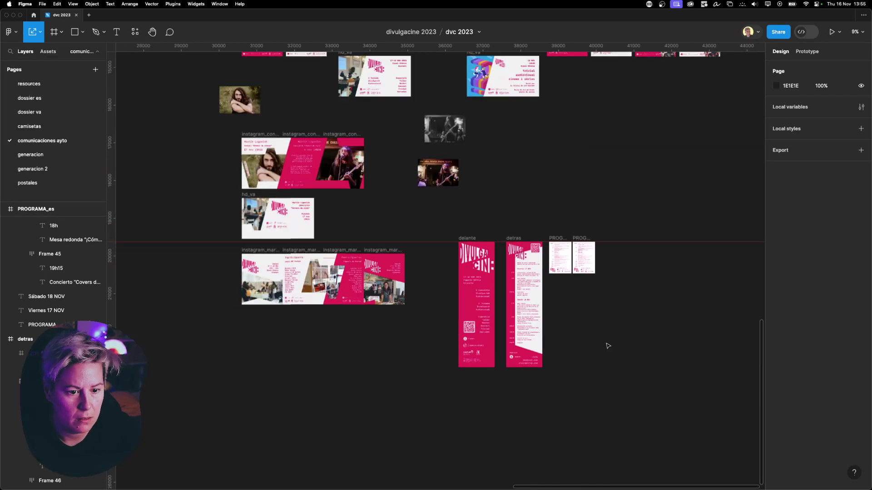
{"action": "scroll", "coordinate": [490, 305], "scroll_direction": "up", "scroll_amount": 3}
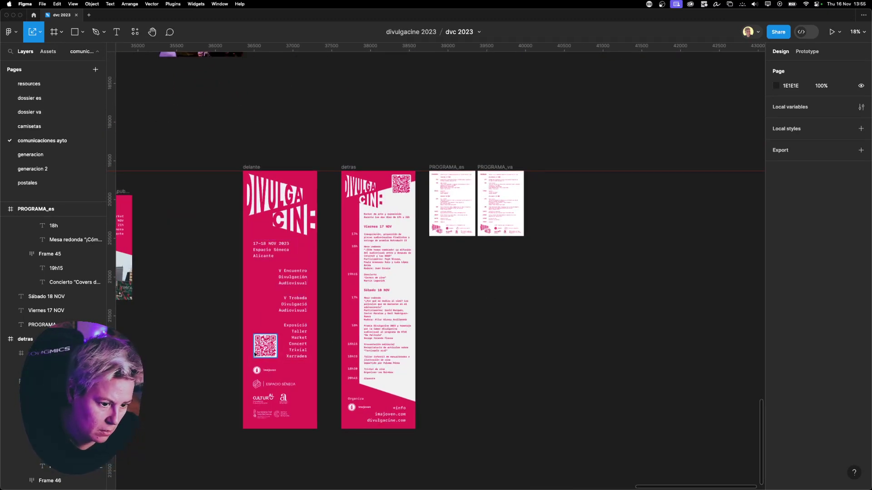
Delete the front panel's QR code, then restore it with undo
{"action": "left_click", "coordinate": [263, 350]}
{"action": "scroll", "coordinate": [264, 349], "scroll_direction": "up", "scroll_amount": 3}
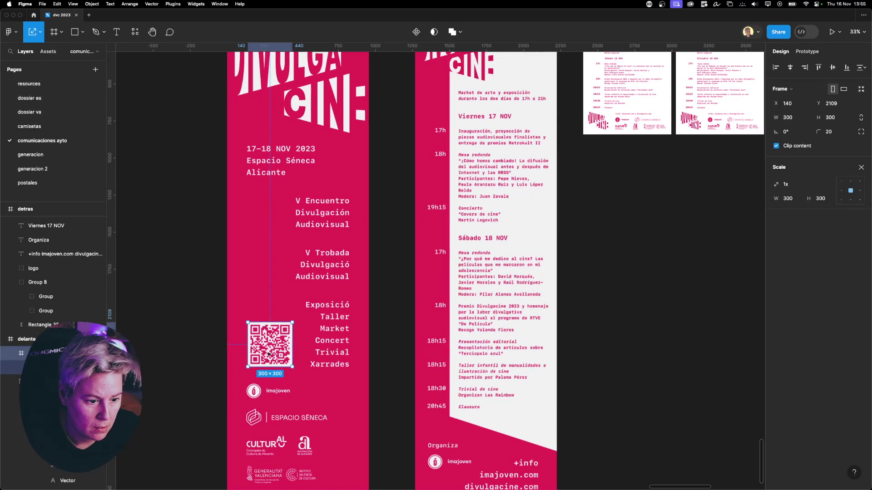
{"action": "key", "text": "Delete"}
{"action": "scroll", "coordinate": [282, 342], "scroll_direction": "down", "scroll_amount": 2}
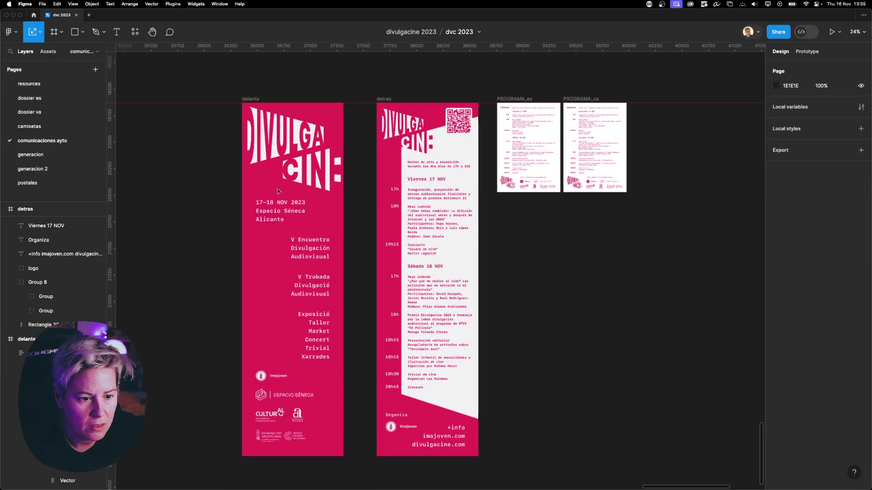
{"action": "key", "text": "ctrl+z"}
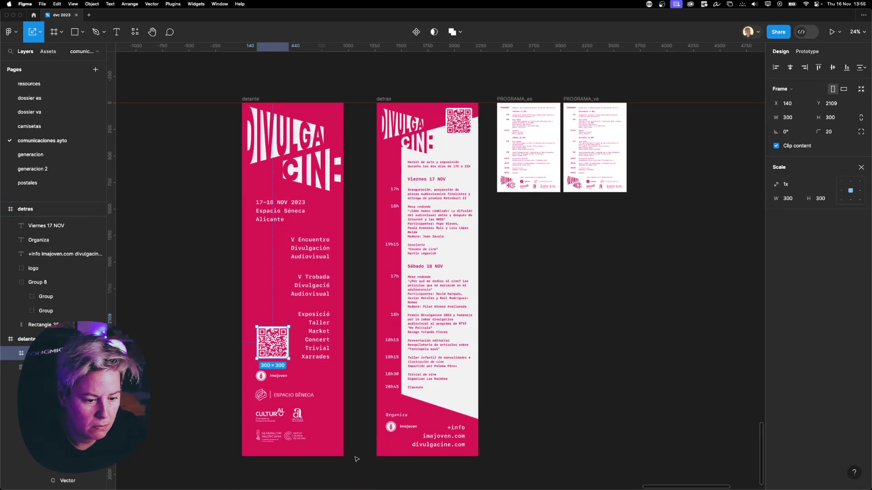
{"action": "left_click", "coordinate": [363, 416]}
Move the QR code up beside the V Encuentro text and scale it to 216×216
{"action": "left_click_drag", "start_coordinate": [275, 352], "coordinate": [274, 259]}
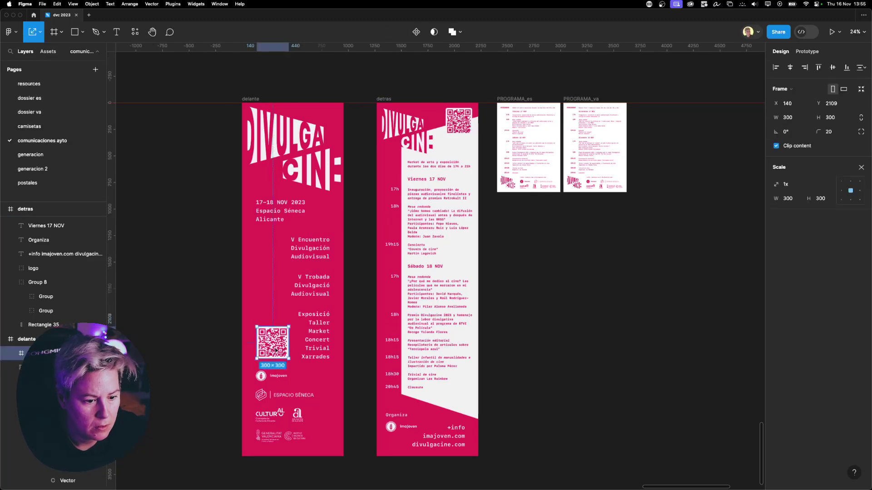
{"action": "scroll", "coordinate": [275, 258], "scroll_direction": "up", "scroll_amount": 3}
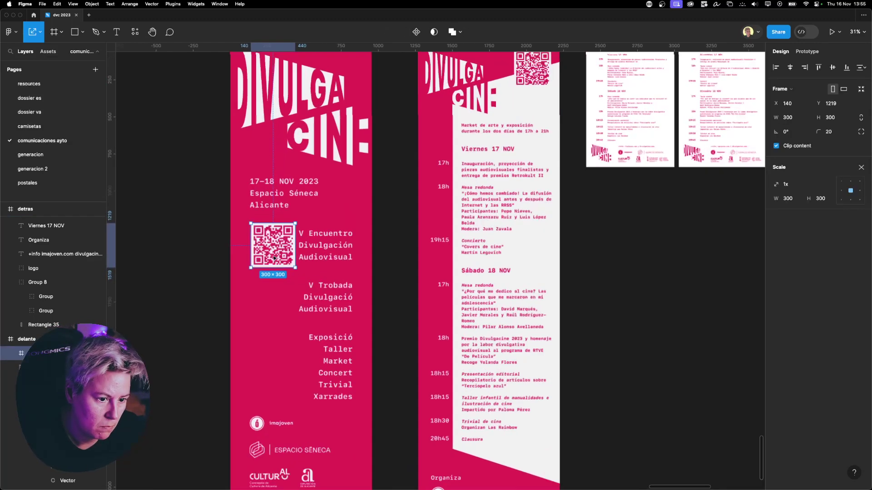
{"action": "mouse_move", "coordinate": [301, 250]}
{"action": "left_mouse_down"}
{"action": "mouse_move", "coordinate": [286, 250]}
{"action": "mouse_move", "coordinate": [282, 263]}
{"action": "left_mouse_up"}
{"action": "scroll", "coordinate": [260, 233], "scroll_direction": "up", "scroll_amount": 1}
{"action": "scroll", "coordinate": [260, 233], "scroll_direction": "up", "scroll_amount": 5}
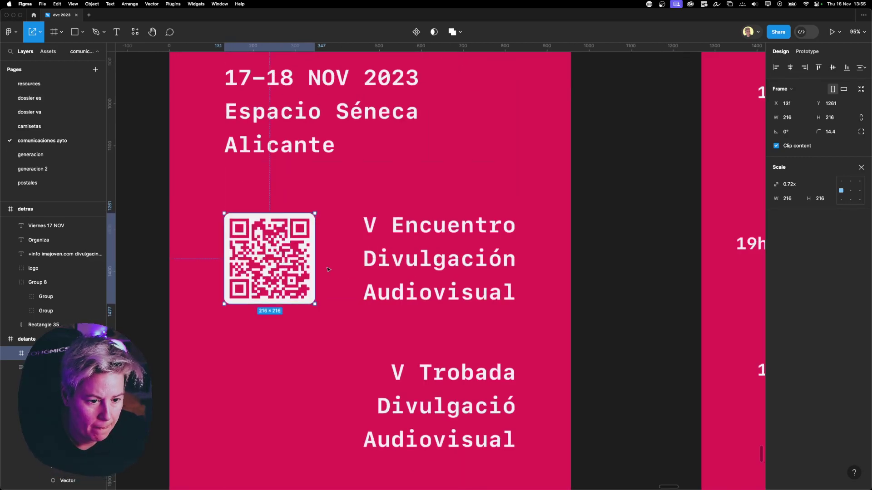
{"action": "scroll", "coordinate": [329, 270], "scroll_direction": "down", "scroll_amount": 5}
{"action": "scroll", "coordinate": [516, 278], "scroll_direction": "down", "scroll_amount": 3}
{"action": "left_click", "coordinate": [567, 318]}
{"action": "scroll", "coordinate": [613, 355], "scroll_direction": "down", "scroll_amount": 2}
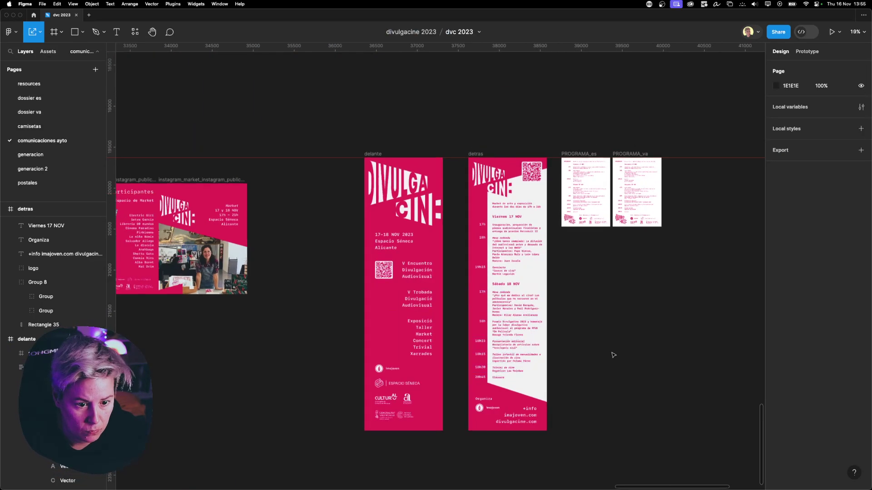
Move the back panel's existing QR code higher
{"action": "scroll", "coordinate": [590, 340], "scroll_direction": "down", "scroll_amount": 3}
{"action": "scroll", "coordinate": [522, 334], "scroll_direction": "right", "scroll_amount": 5}
{"action": "scroll", "coordinate": [500, 318], "scroll_direction": "right", "scroll_amount": 1}
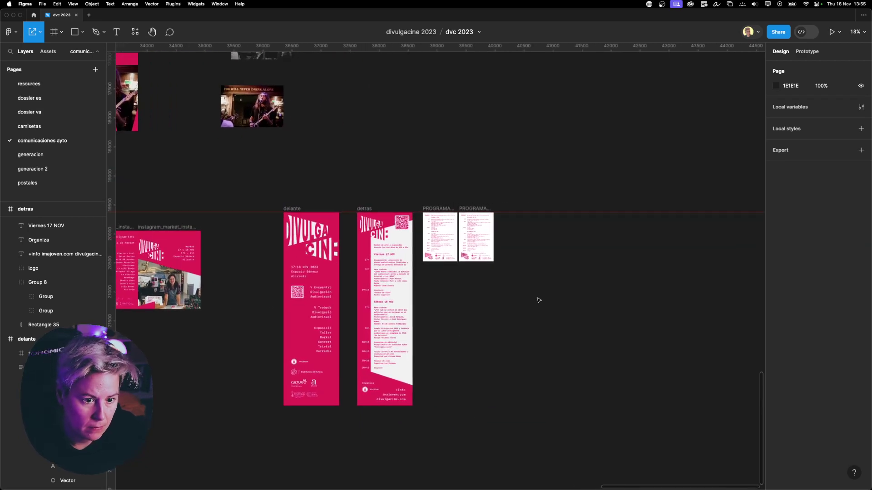
{"action": "scroll", "coordinate": [405, 212], "scroll_direction": "up", "scroll_amount": 5}
{"action": "left_click", "coordinate": [396, 252]}
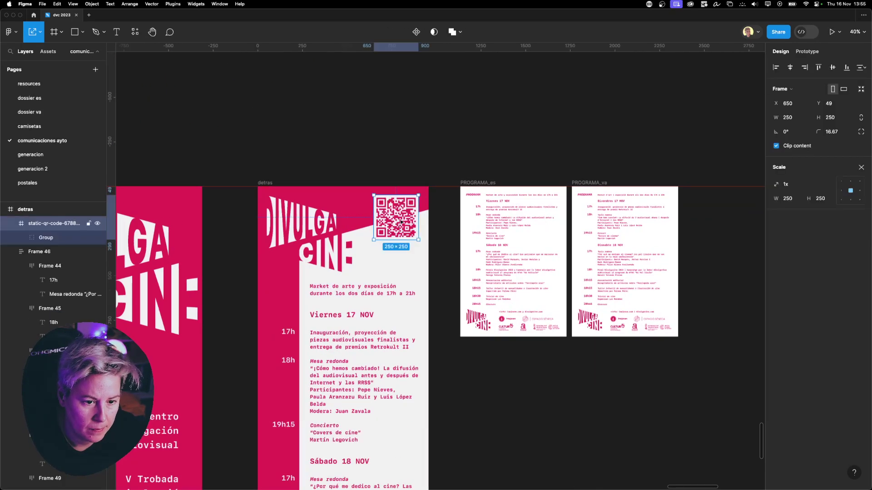
{"action": "left_click_drag", "start_coordinate": [396, 252], "coordinate": [396, 227]}
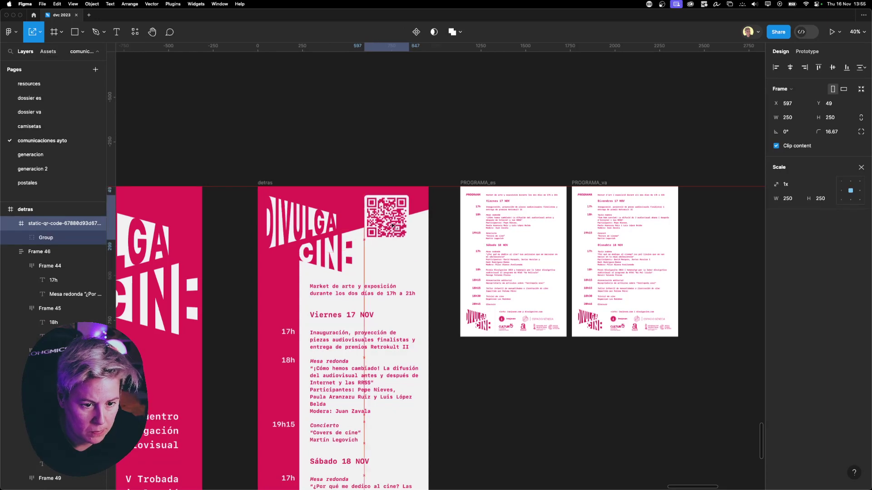
{"action": "left_click", "coordinate": [442, 214]}
Delete the back panel's QR code and copy the front QR into the back panel
{"action": "scroll", "coordinate": [426, 208], "scroll_direction": "down", "scroll_amount": 3}
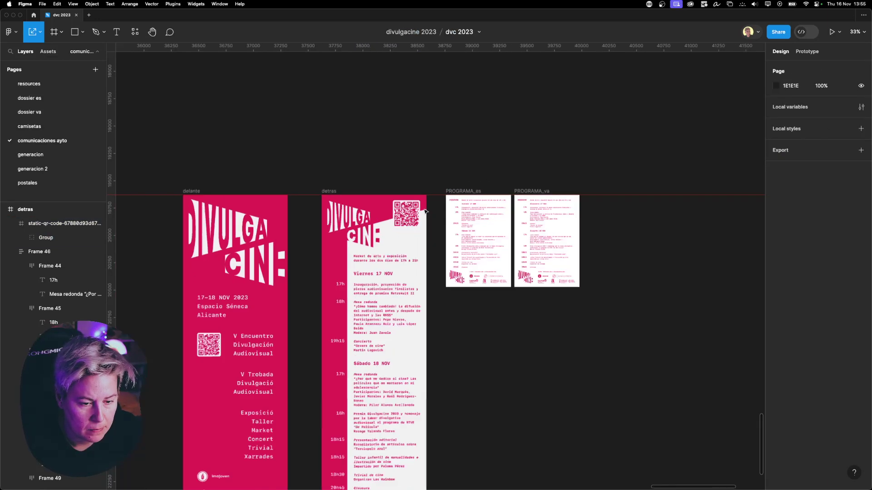
{"action": "scroll", "coordinate": [426, 209], "scroll_direction": "down", "scroll_amount": 2}
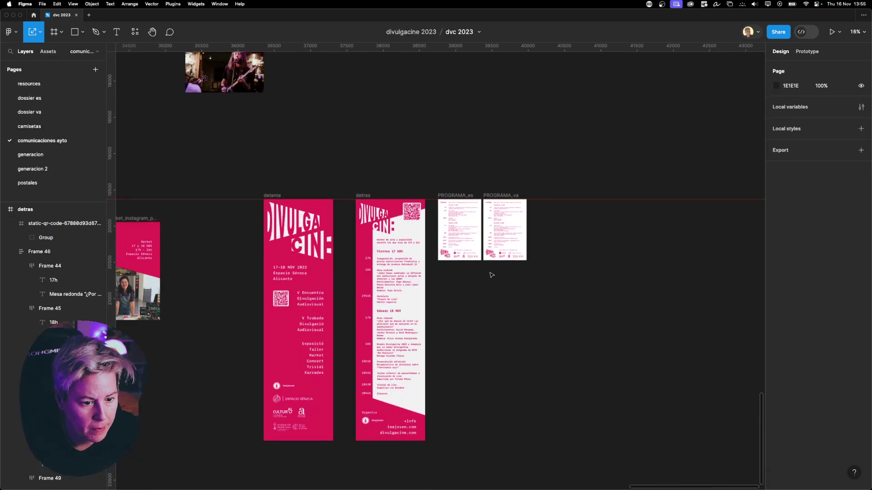
{"action": "left_click", "coordinate": [416, 217]}
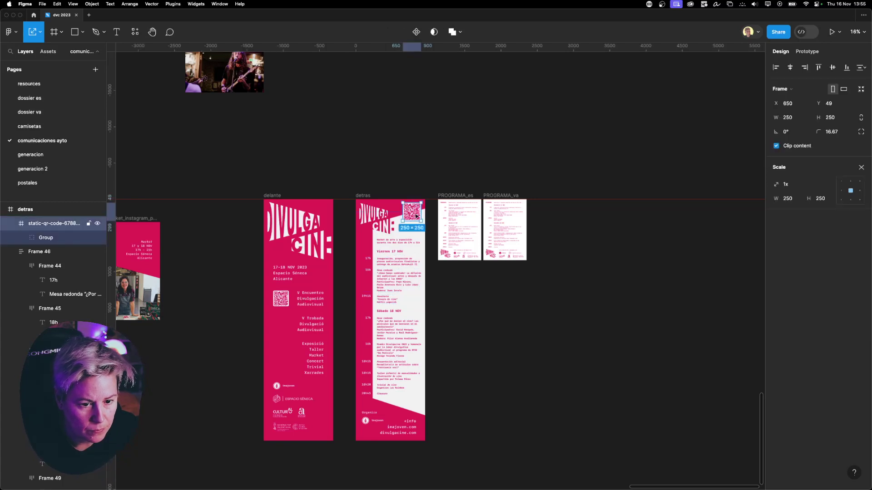
{"action": "key", "text": "Delete"}
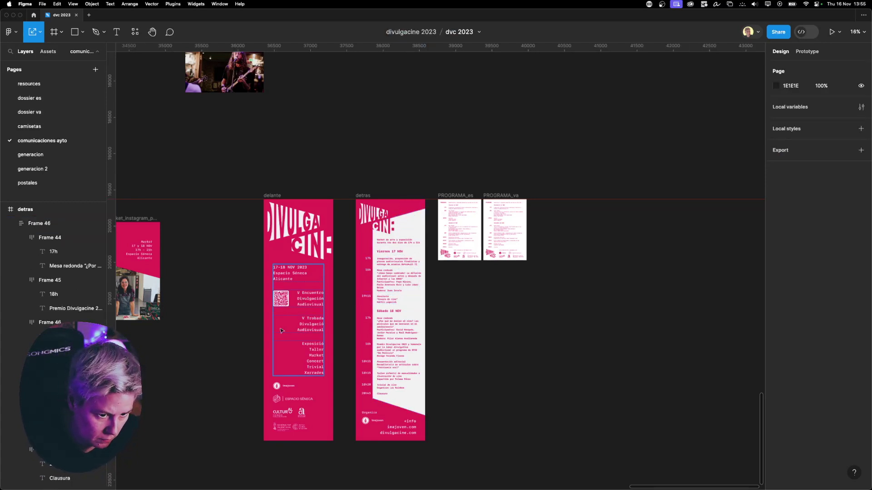
{"action": "left_click_drag", "start_coordinate": [281, 299], "coordinate": [411, 404]}
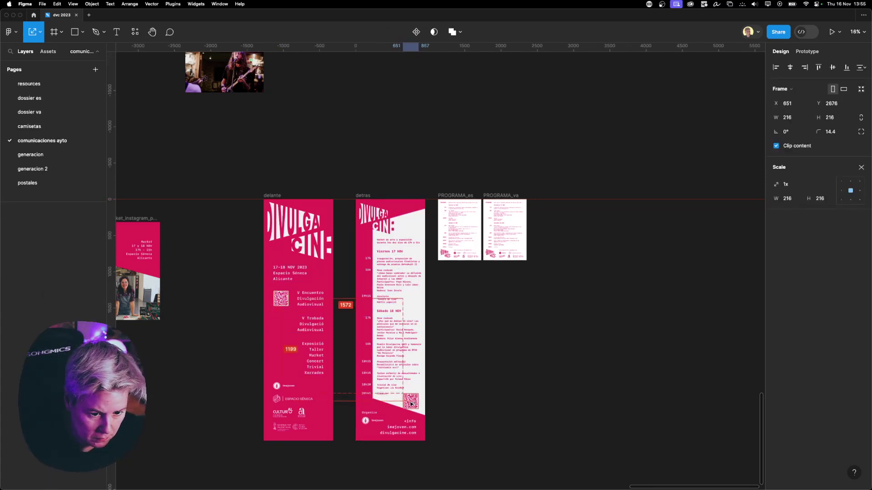
Shrink the copied QR code to 158×158 and place it just above '+info'
{"action": "scroll", "coordinate": [411, 402], "scroll_direction": "up", "scroll_amount": 3}
{"action": "scroll", "coordinate": [410, 395], "scroll_direction": "up", "scroll_amount": 3}
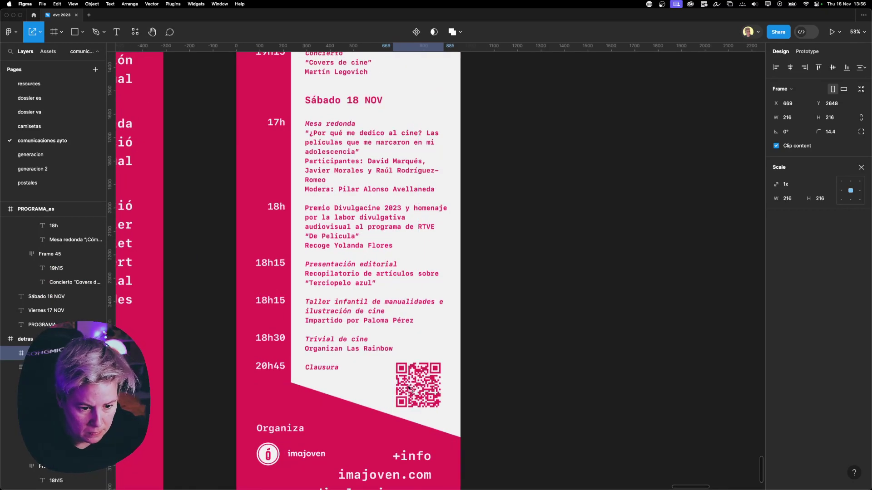
{"action": "scroll", "coordinate": [408, 388], "scroll_direction": "up", "scroll_amount": 5}
{"action": "left_click_drag", "start_coordinate": [472, 386], "coordinate": [439, 387]}
{"action": "mouse_move", "coordinate": [380, 383]}
{"action": "left_mouse_down"}
{"action": "mouse_move", "coordinate": [417, 387]}
{"action": "mouse_move", "coordinate": [425, 410]}
{"action": "left_mouse_up"}
{"action": "scroll", "coordinate": [425, 410], "scroll_direction": "down", "scroll_amount": 5}
{"action": "scroll", "coordinate": [400, 381], "scroll_direction": "down", "scroll_amount": 2}
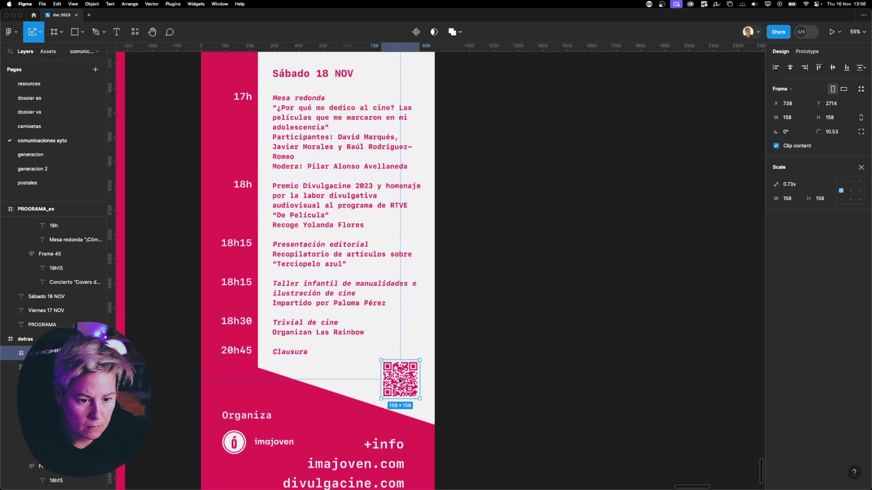
{"action": "left_click_drag", "start_coordinate": [399, 381], "coordinate": [385, 409]}
{"action": "left_click", "coordinate": [479, 362]}
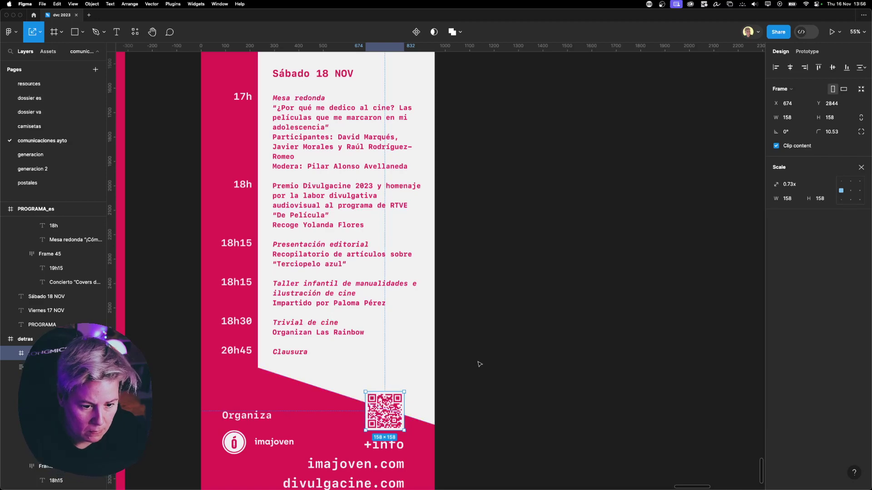
Check the new QR code's size and placement on the back panel
{"action": "scroll", "coordinate": [480, 362], "scroll_direction": "down", "scroll_amount": 5}
{"action": "scroll", "coordinate": [506, 399], "scroll_direction": "down", "scroll_amount": 3}
{"action": "left_click", "coordinate": [415, 335]}
{"action": "scroll", "coordinate": [414, 334], "scroll_direction": "up", "scroll_amount": 5}
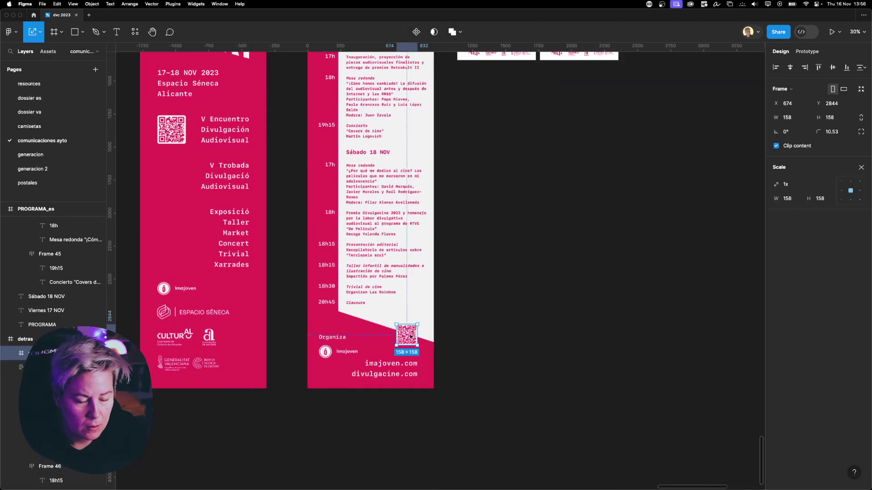
{"action": "scroll", "coordinate": [414, 335], "scroll_direction": "up", "scroll_amount": 3}
{"action": "left_click", "coordinate": [574, 335]}
{"action": "scroll", "coordinate": [562, 331], "scroll_direction": "down", "scroll_amount": 5}
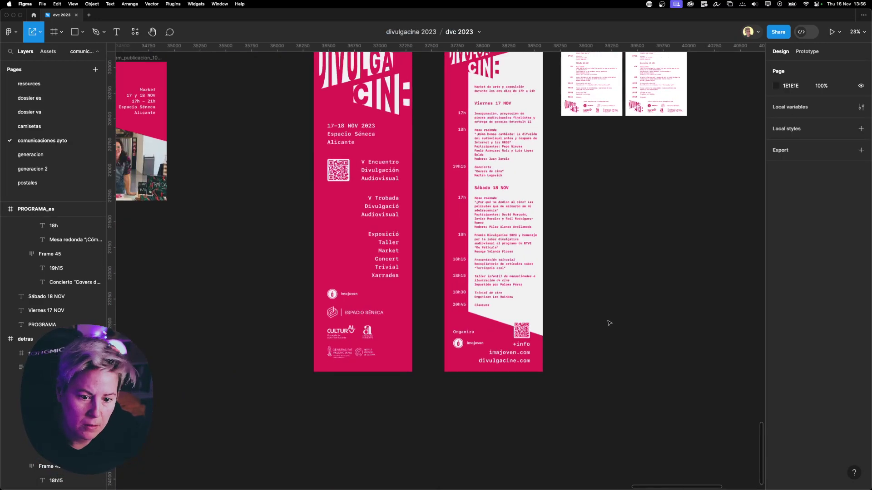
{"action": "scroll", "coordinate": [604, 323], "scroll_direction": "down", "scroll_amount": 3}
{"action": "scroll", "coordinate": [516, 328], "scroll_direction": "down", "scroll_amount": 2}
{"action": "scroll", "coordinate": [471, 339], "scroll_direction": "up", "scroll_amount": 3}
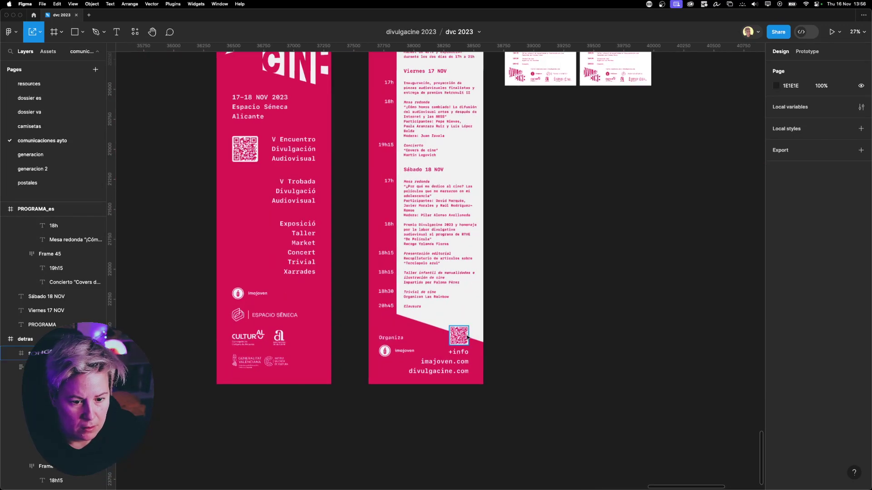
{"action": "scroll", "coordinate": [547, 339], "scroll_direction": "down", "scroll_amount": 4}
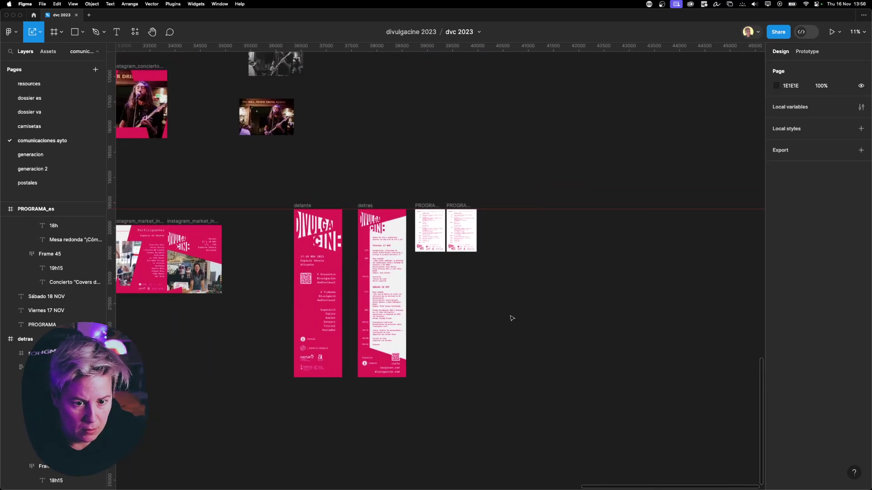
{"action": "scroll", "coordinate": [307, 274], "scroll_direction": "up", "scroll_amount": 5}
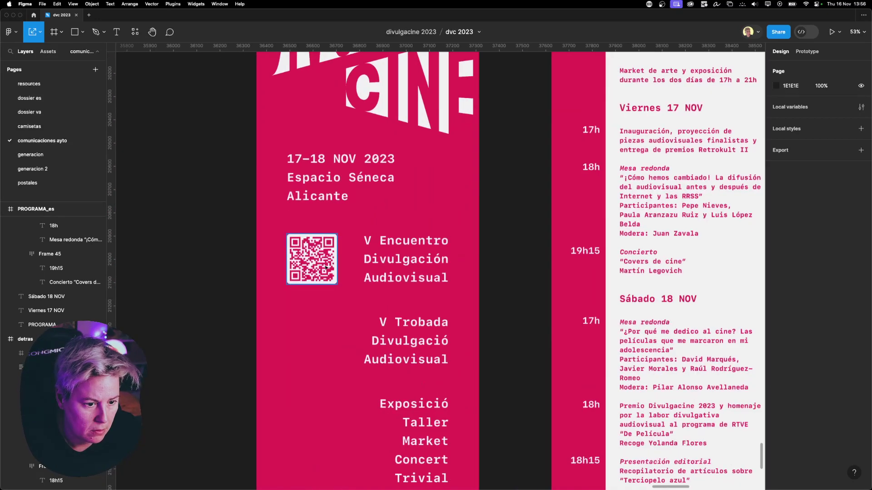
Nudge the front panel's QR code slightly down
{"action": "left_click", "coordinate": [309, 271]}
{"action": "left_click_drag", "start_coordinate": [308, 271], "coordinate": [309, 274]}
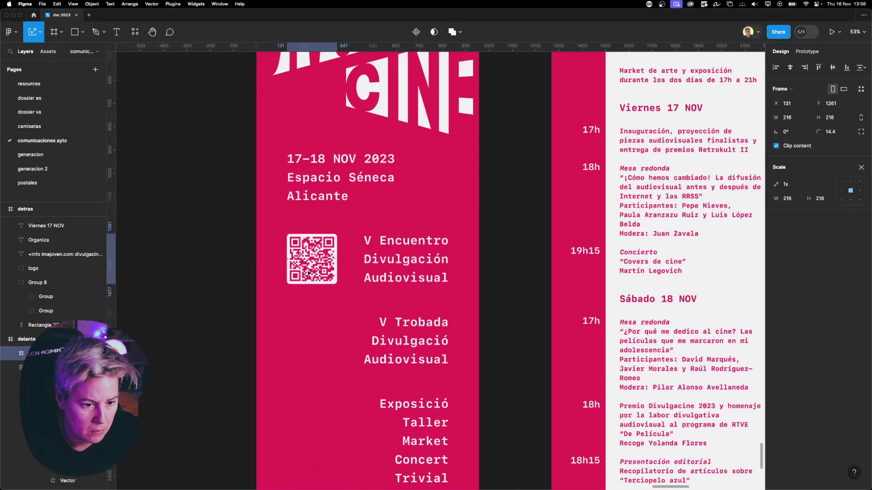
{"action": "left_click", "coordinate": [546, 262]}
{"action": "scroll", "coordinate": [568, 254], "scroll_direction": "down", "scroll_amount": 10}
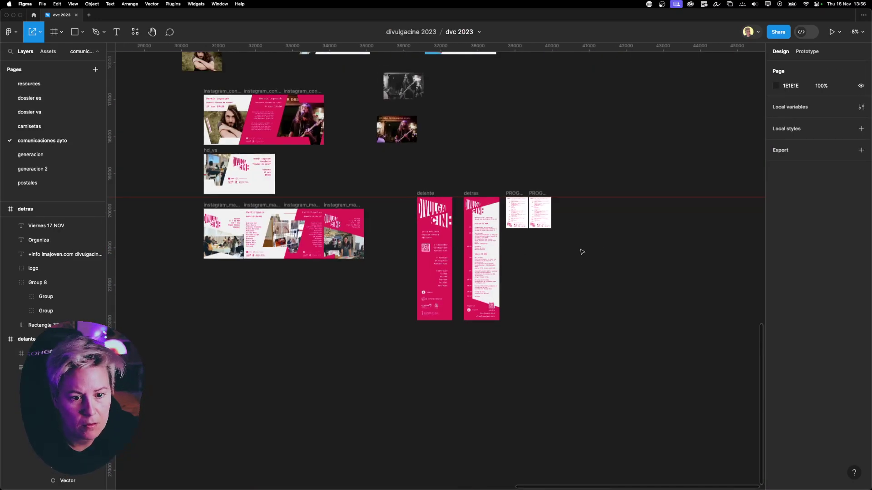
{"action": "scroll", "coordinate": [582, 251], "scroll_direction": "up", "scroll_amount": 2}
{"action": "scroll", "coordinate": [484, 272], "scroll_direction": "up", "scroll_amount": 2}
{"action": "scroll", "coordinate": [554, 270], "scroll_direction": "up", "scroll_amount": 2}
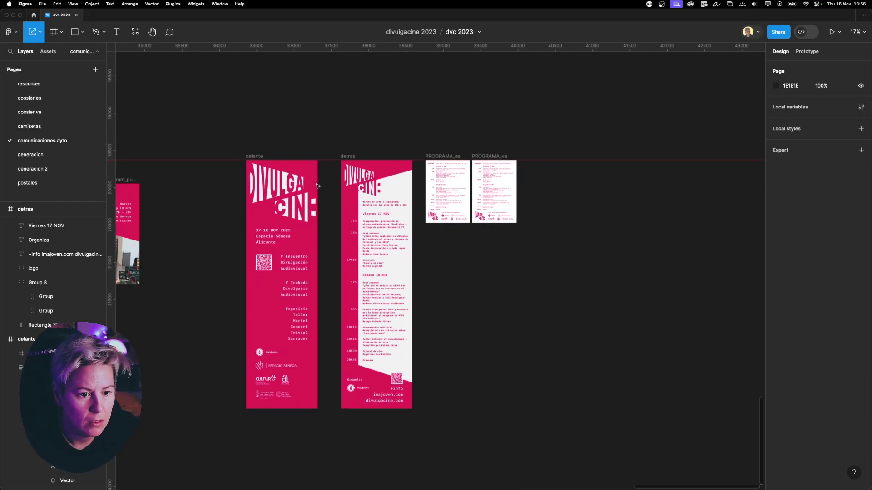
Name the poster frames 'cartel_delante' and 'cartel_detras', then select all four frames
{"action": "left_click_drag", "start_coordinate": [225, 128], "coordinate": [588, 463]}
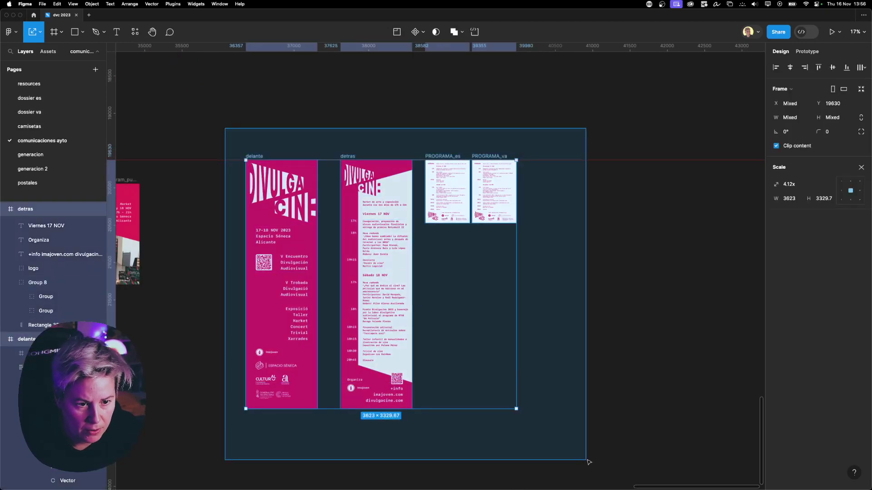
{"action": "left_click", "coordinate": [252, 156]}
{"action": "type", "text": "cartel_"}
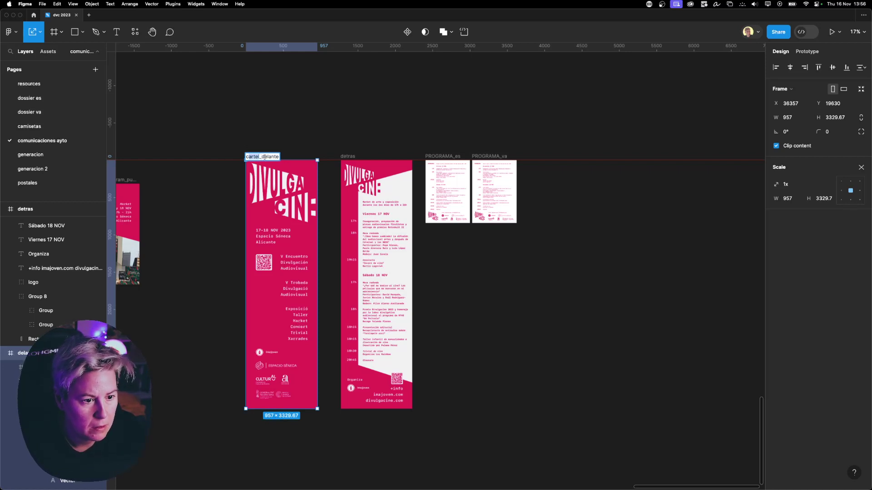
{"action": "left_click", "coordinate": [342, 156]}
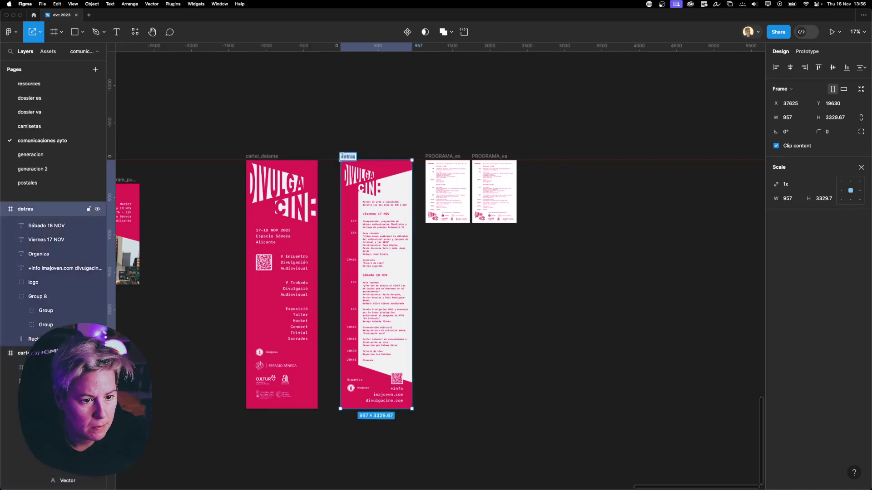
{"action": "type", "text": "cartel_"}
{"action": "left_click", "coordinate": [417, 133]}
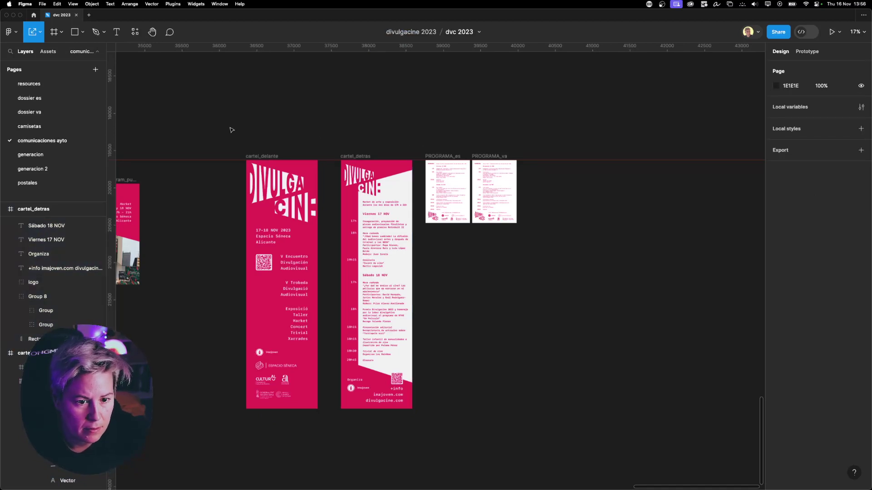
{"action": "left_click_drag", "start_coordinate": [215, 119], "coordinate": [527, 475]}
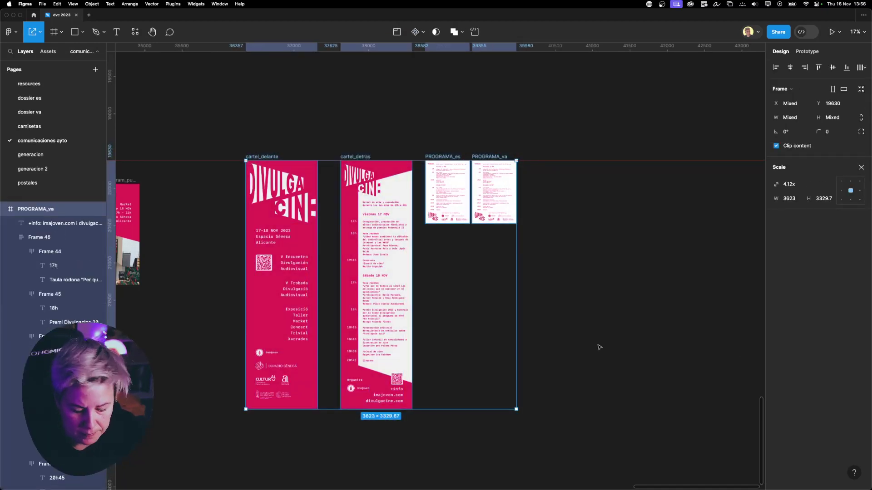
Export cartel_delante, cartel_detras, PROGRAMA_es and PROGRAMA_va as PDFs to the Desktop
{"action": "key", "text": "v"}
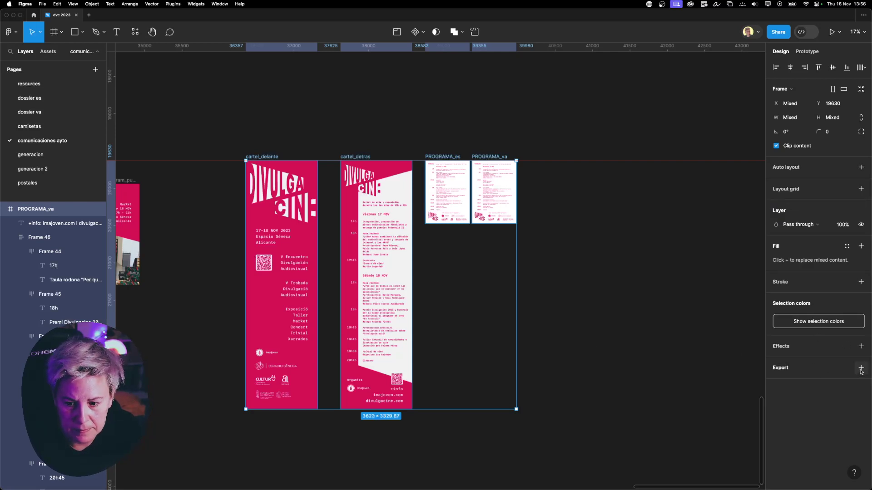
{"action": "left_click", "coordinate": [861, 367]}
{"action": "left_click", "coordinate": [845, 396]}
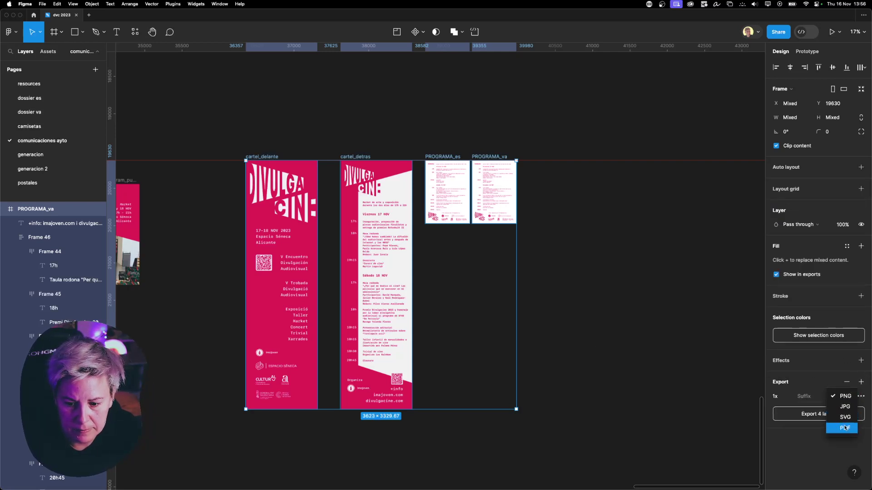
{"action": "left_click", "coordinate": [844, 428]}
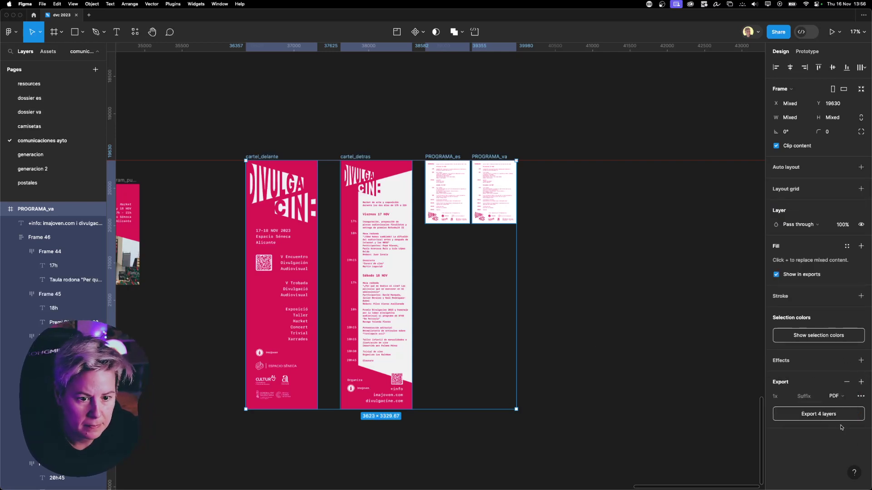
{"action": "left_click", "coordinate": [820, 415]}
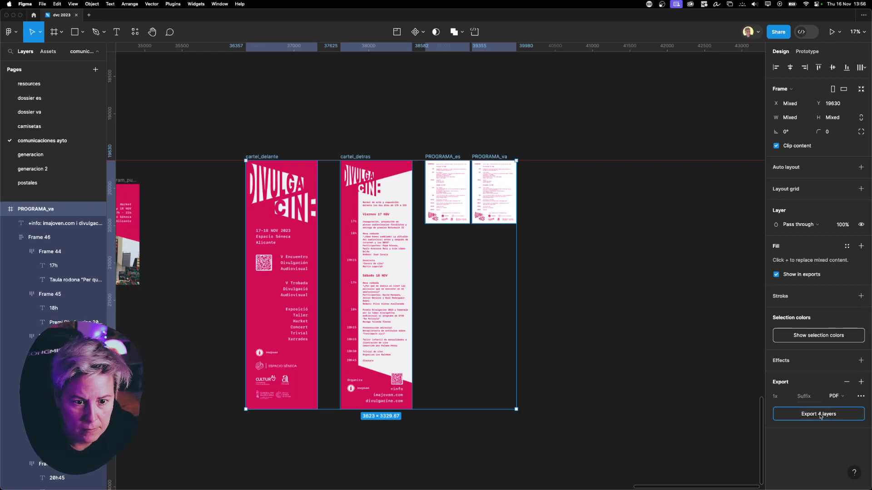
{"action": "left_click", "coordinate": [553, 316]}
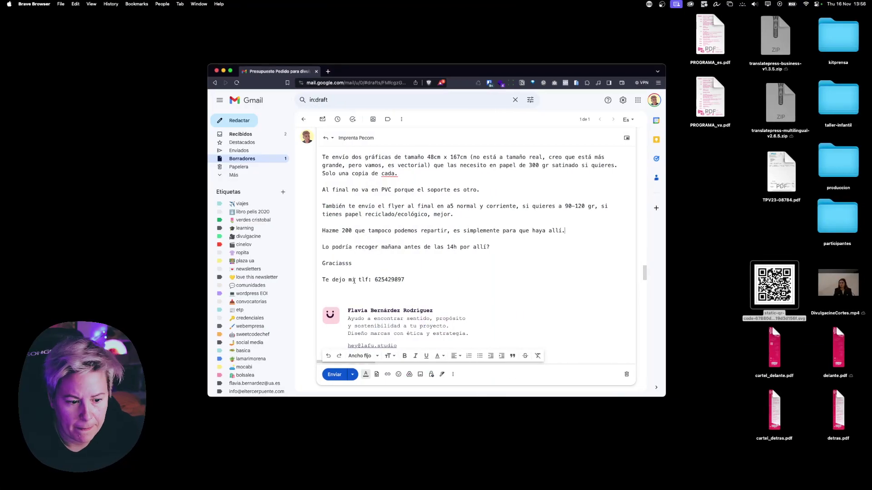
Remove the outdated delante and detras attachments from the draft
{"action": "scroll", "coordinate": [354, 272], "scroll_direction": "down", "scroll_amount": 10}
{"action": "scroll", "coordinate": [354, 281], "scroll_direction": "down", "scroll_amount": 10}
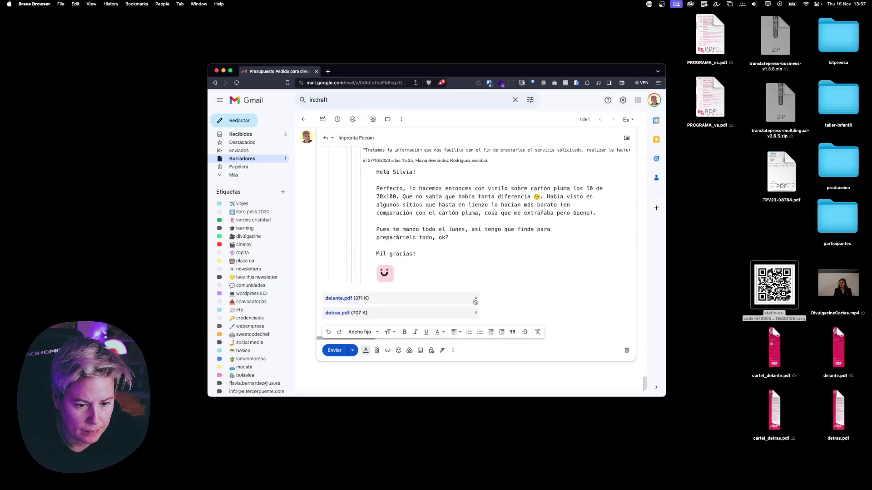
{"action": "left_click", "coordinate": [475, 300]}
{"action": "scroll", "coordinate": [519, 288], "scroll_direction": "up", "scroll_amount": 5}
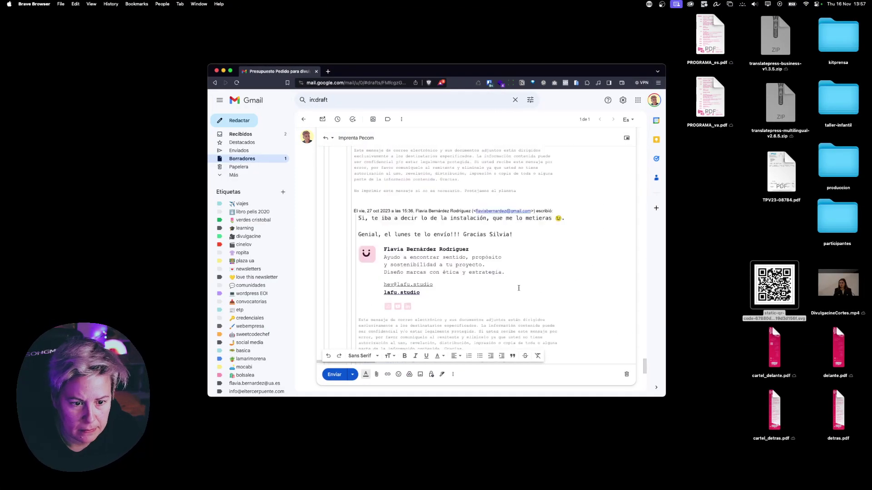
{"action": "scroll", "coordinate": [518, 287], "scroll_direction": "up", "scroll_amount": 5}
{"action": "scroll", "coordinate": [518, 288], "scroll_direction": "up", "scroll_amount": 5}
{"action": "scroll", "coordinate": [518, 289], "scroll_direction": "up", "scroll_amount": 5}
{"action": "scroll", "coordinate": [516, 291], "scroll_direction": "up", "scroll_amount": 5}
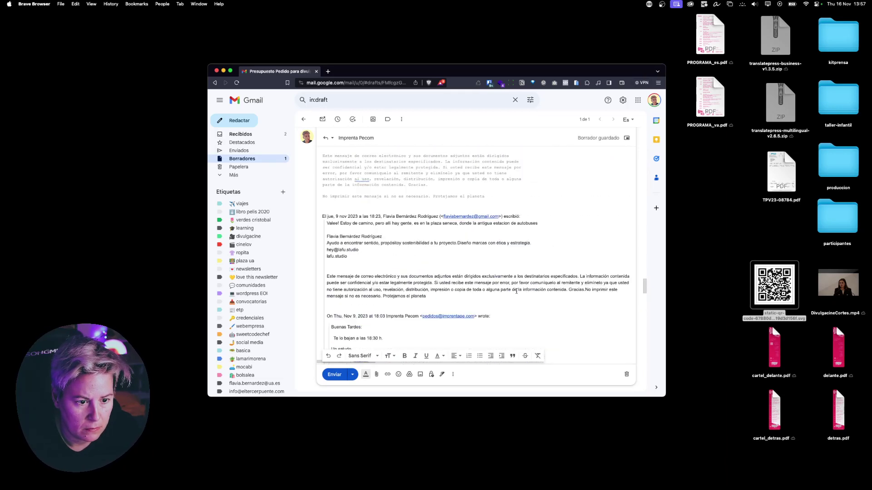
{"action": "scroll", "coordinate": [517, 291], "scroll_direction": "up", "scroll_amount": 5}
{"action": "scroll", "coordinate": [517, 291], "scroll_direction": "up", "scroll_amount": 5}
{"action": "scroll", "coordinate": [517, 291], "scroll_direction": "up", "scroll_amount": 5}
{"action": "scroll", "coordinate": [516, 291], "scroll_direction": "up", "scroll_amount": 5}
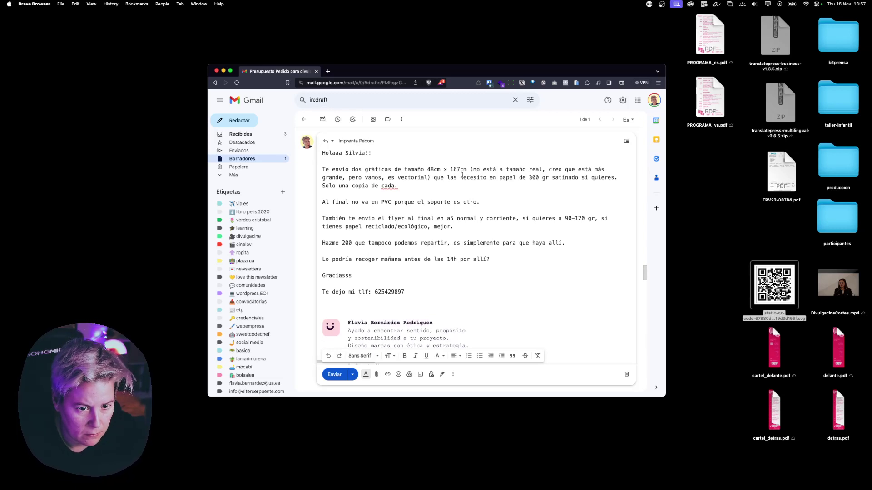
Change the paper weight from '300 gr' to '200-300 gr'
{"action": "left_click_drag", "start_coordinate": [447, 178], "coordinate": [567, 180]}
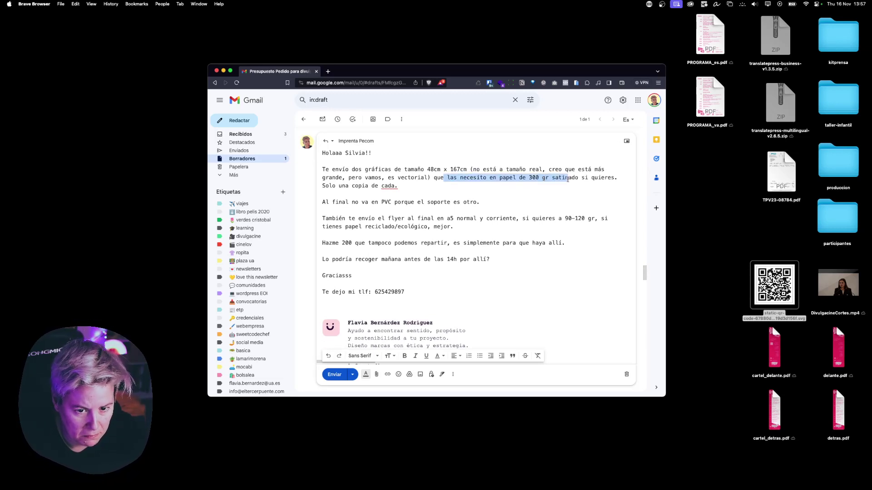
{"action": "left_click", "coordinate": [533, 178]}
{"action": "type", "text": "2"}
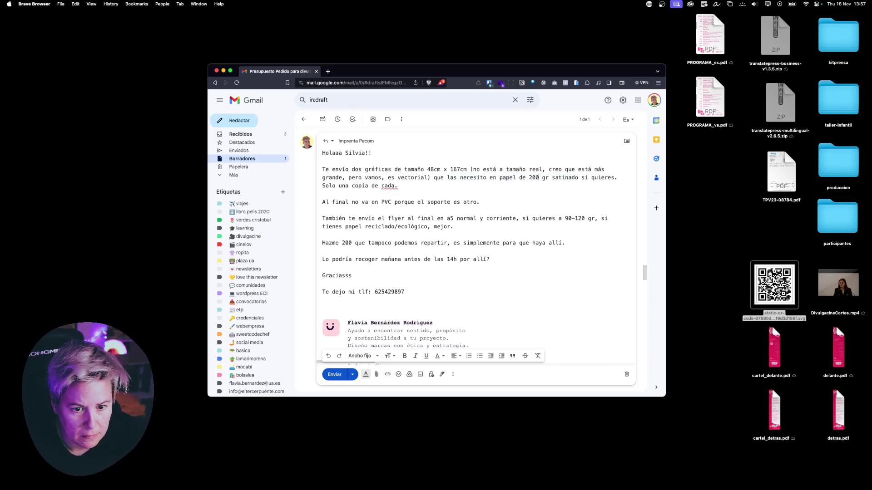
{"action": "type", "text": "-300"}
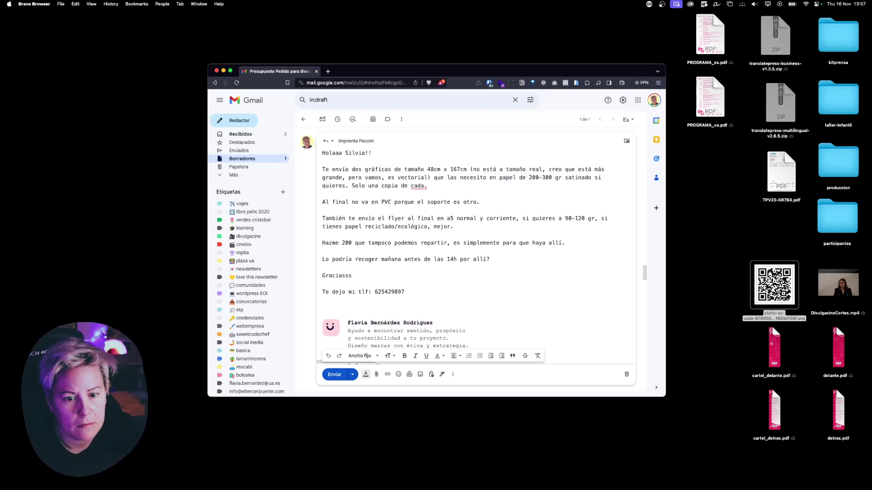
{"action": "left_click", "coordinate": [450, 185]}
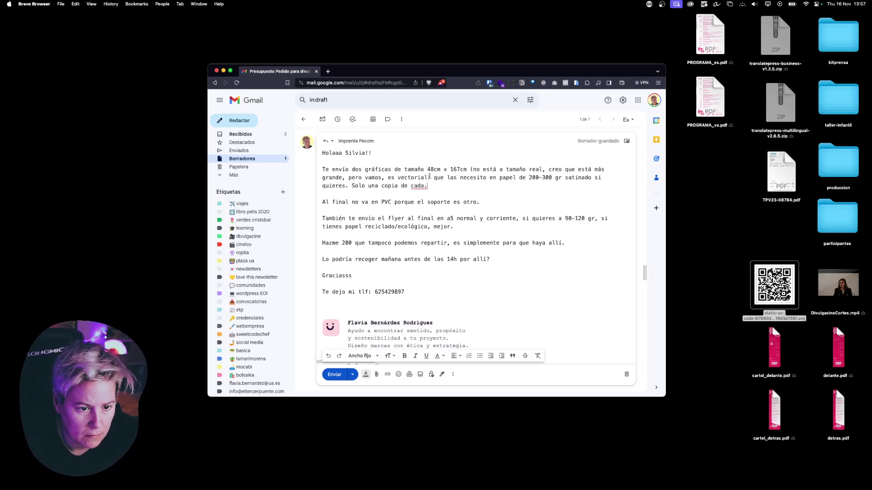
Bold the poster size and paper sentence, then locate cartel_delante.pdf on the Desktop
{"action": "left_click_drag", "start_coordinate": [428, 169], "coordinate": [605, 177]}
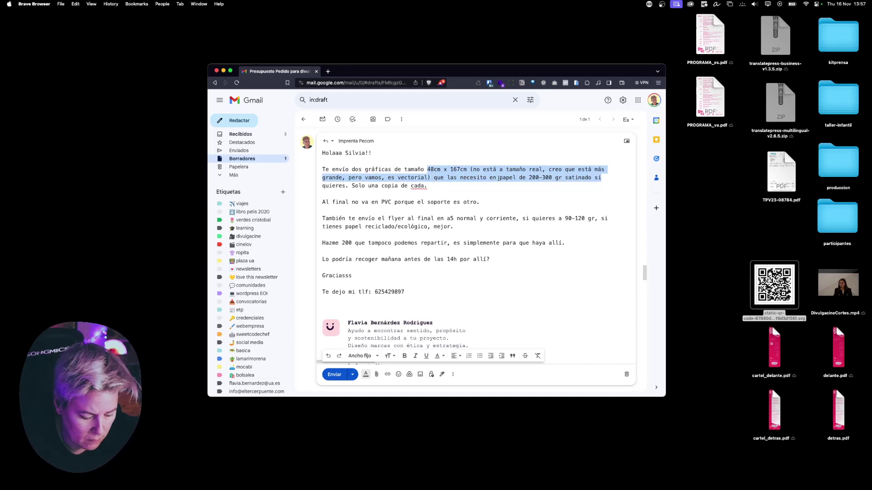
{"action": "key", "text": "super+b"}
{"action": "left_click", "coordinate": [482, 171]}
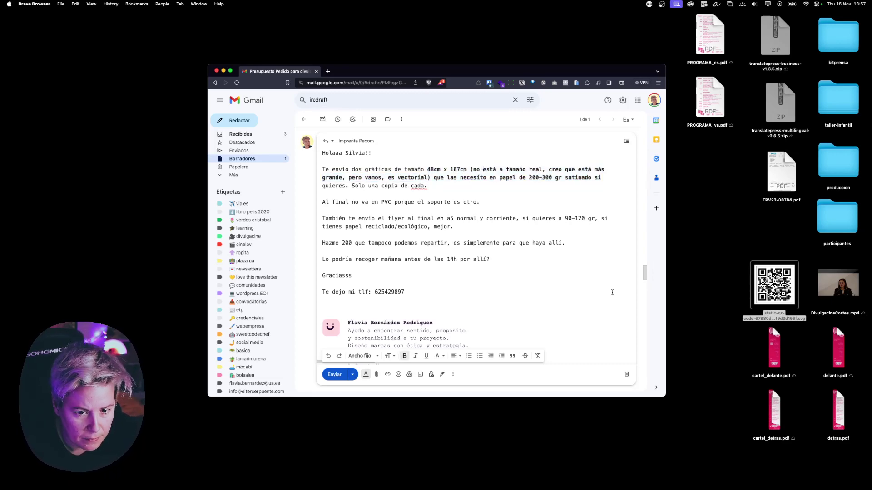
{"action": "left_click", "coordinate": [745, 352]}
{"action": "left_click", "coordinate": [776, 347]}
Preview the exported cartel_delante.pdf and return to the draft
{"action": "key", "text": "space"}
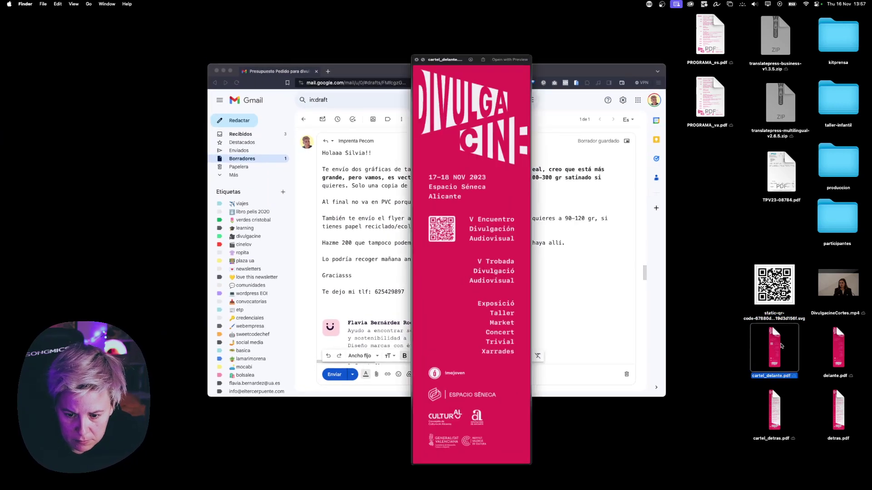
{"action": "key", "text": "space"}
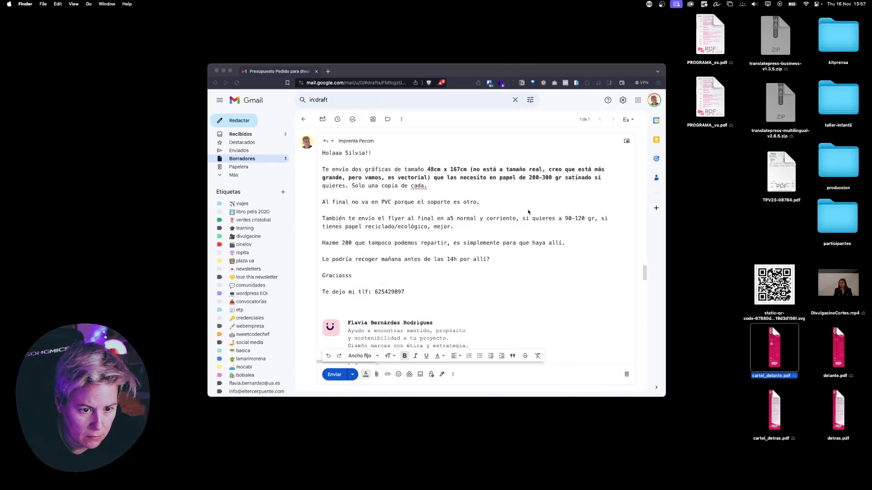
{"action": "left_click", "coordinate": [401, 218]}
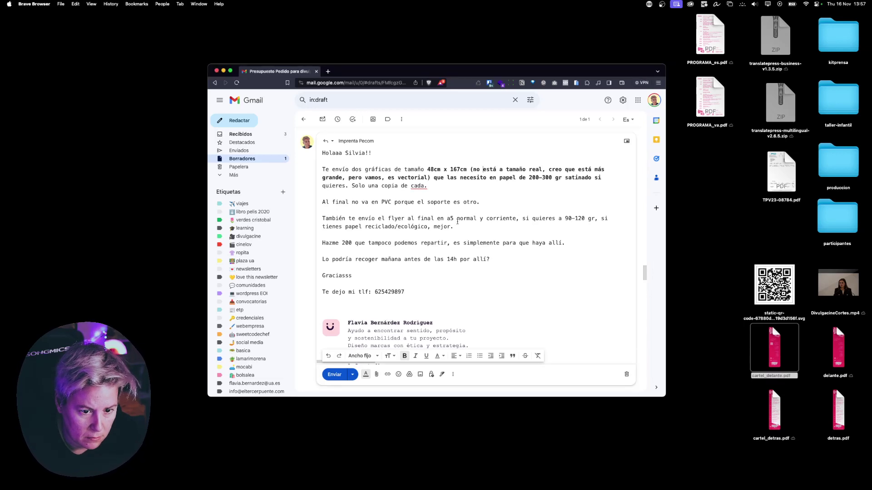
Add ', una cara en castellano y otra en valenciano' to the A5 flyer request
{"action": "left_click", "coordinate": [517, 218]}
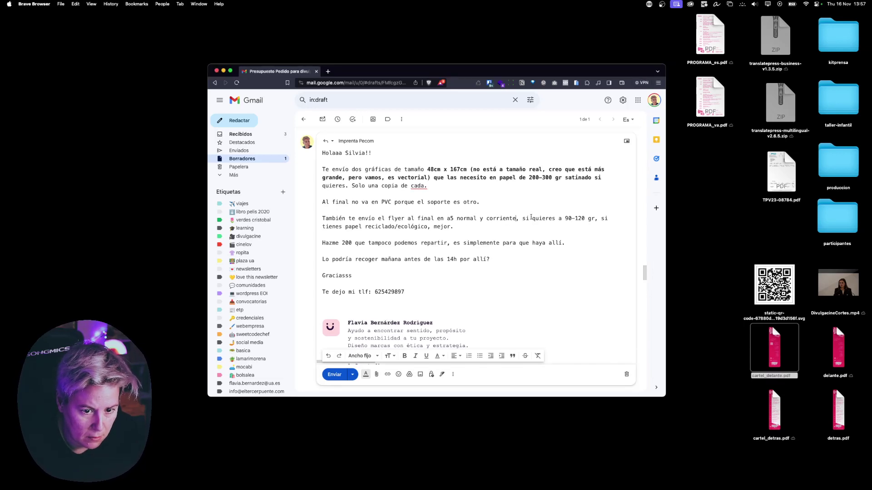
{"action": "type", "text": ", una cara "}
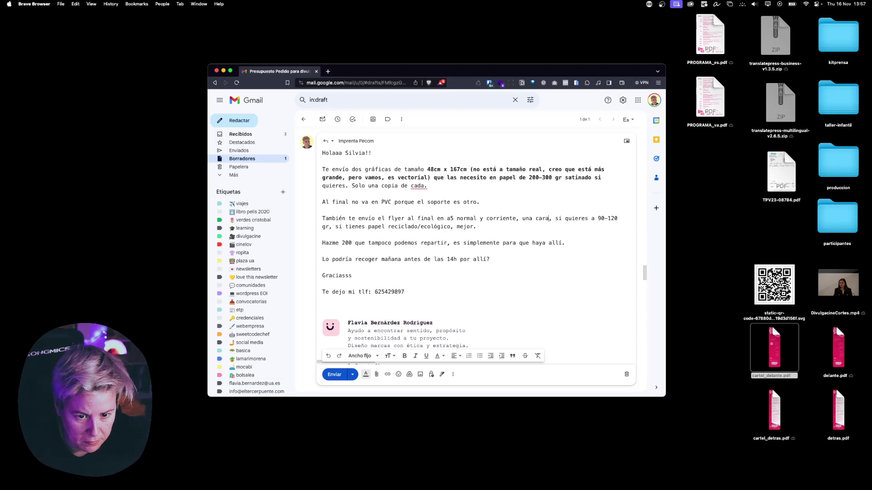
{"action": "type", "text": "en castell"}
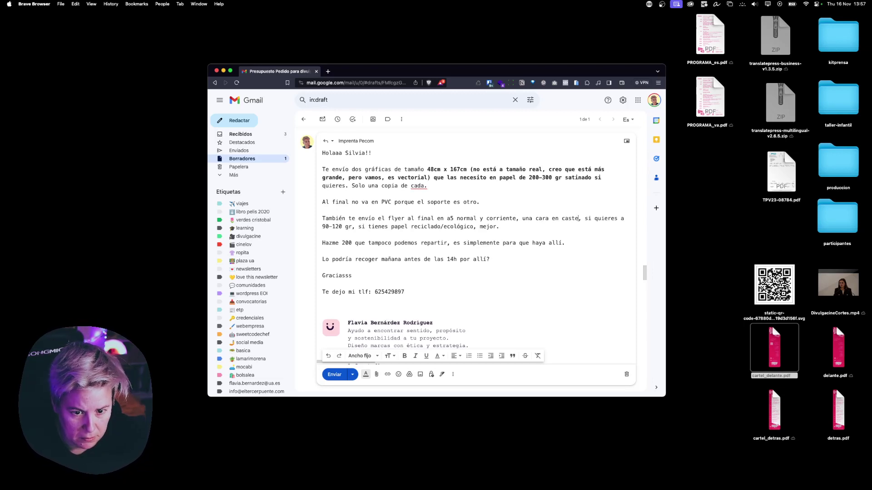
{"action": "type", "text": "ano y ot"}
{"action": "type", "text": "ra en v"}
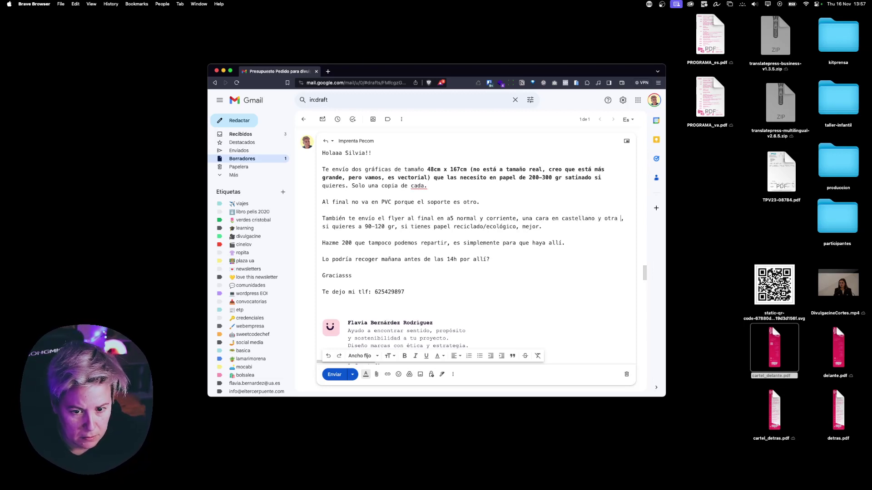
{"action": "type", "text": "alenciano"}
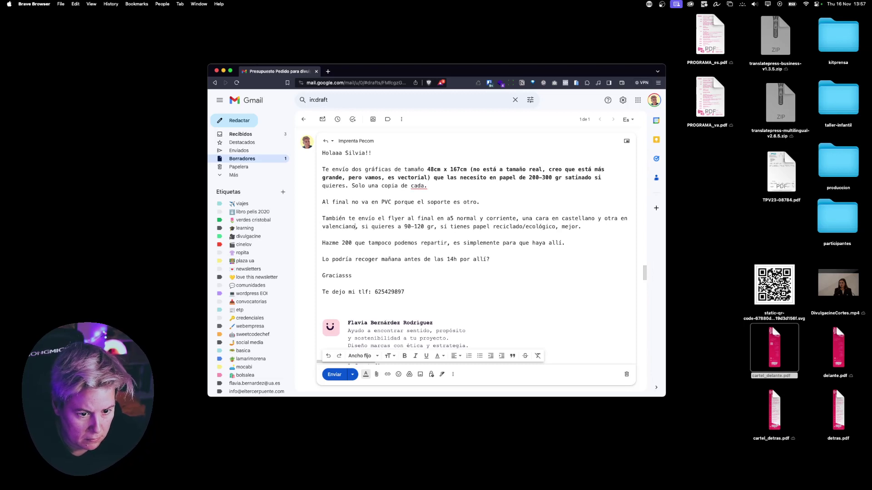
{"action": "left_click", "coordinate": [598, 224]}
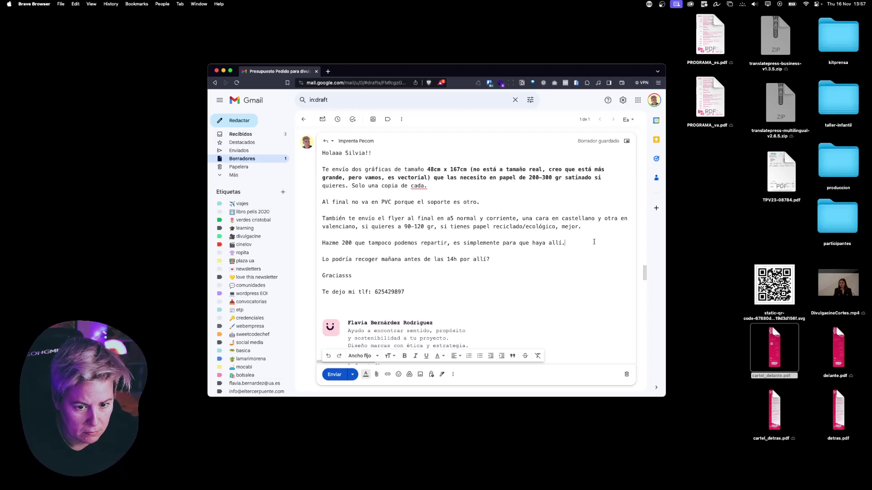
{"action": "scroll", "coordinate": [482, 300], "scroll_direction": "down", "scroll_amount": 4}
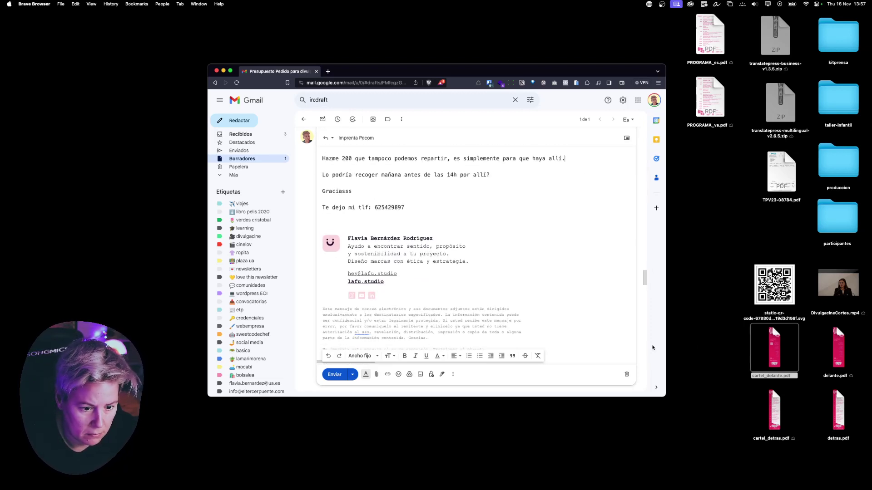
Add the line 'Y hazme la factura cuando puedas de todo' before the sign-off
{"action": "scroll", "coordinate": [514, 302], "scroll_direction": "up", "scroll_amount": 6}
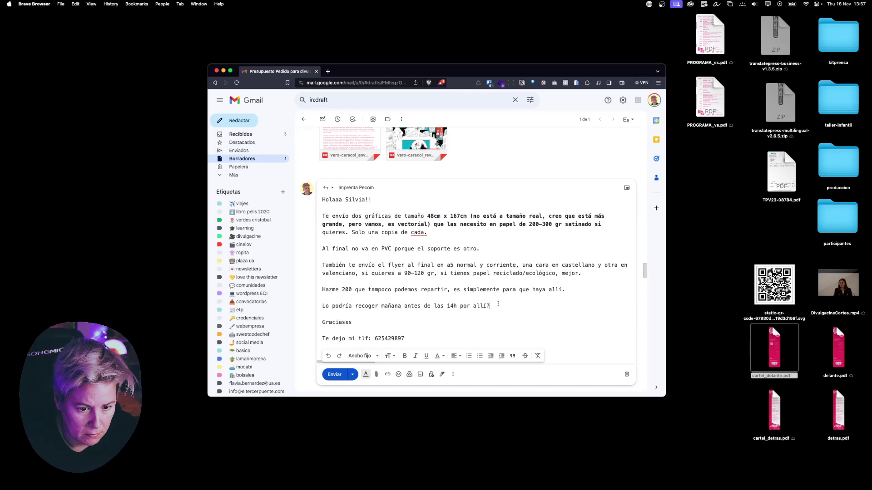
{"action": "key", "text": "Return"}
{"action": "key", "text": "Return"}
{"action": "type", "text": "Y hjac"}
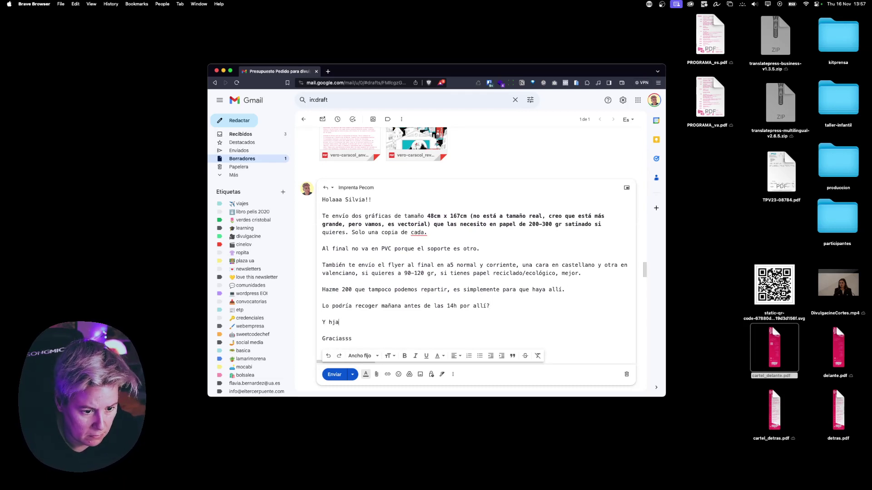
{"action": "key", "text": "BackSpace"}
{"action": "key", "text": "BackSpace"}
{"action": "type", "text": "azme"}
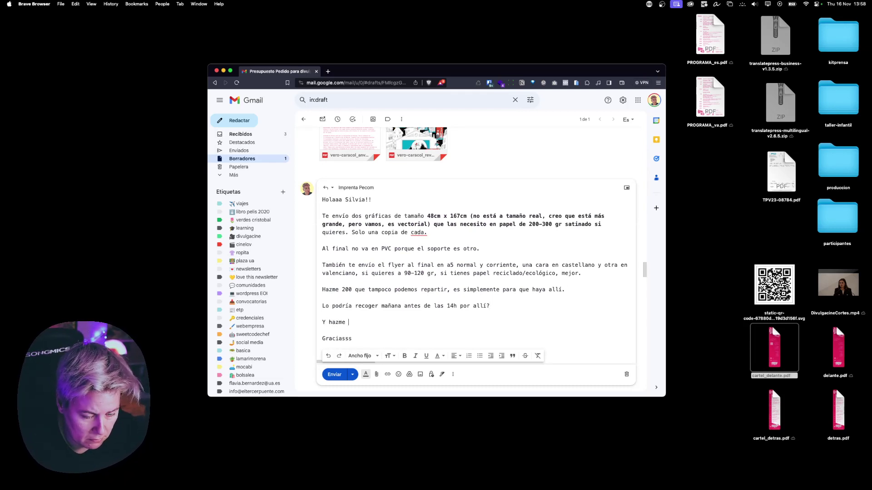
{"action": "type", "text": "a cua"}
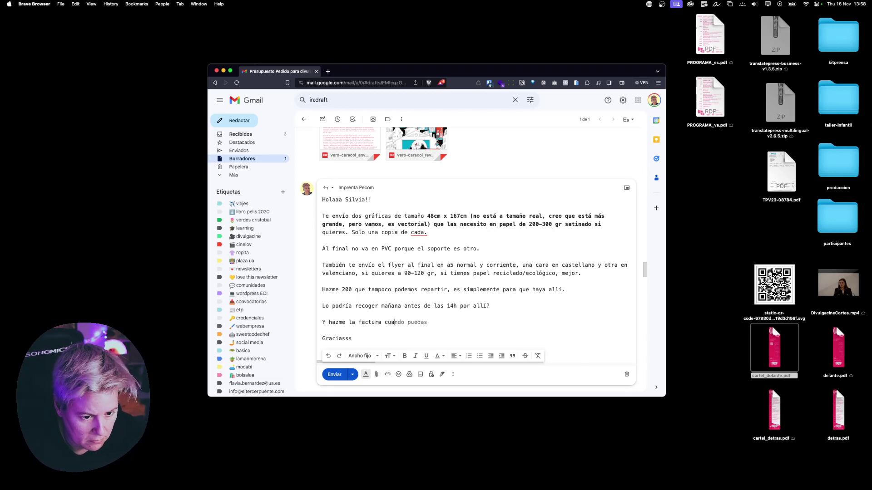
{"action": "type", "text": "e todo"}
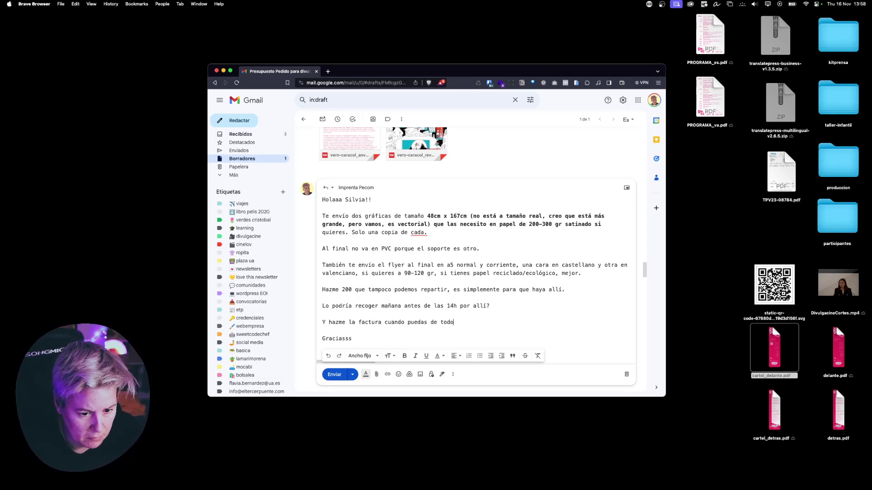
{"action": "key", "text": "Return"}
{"action": "key", "text": "Return"}
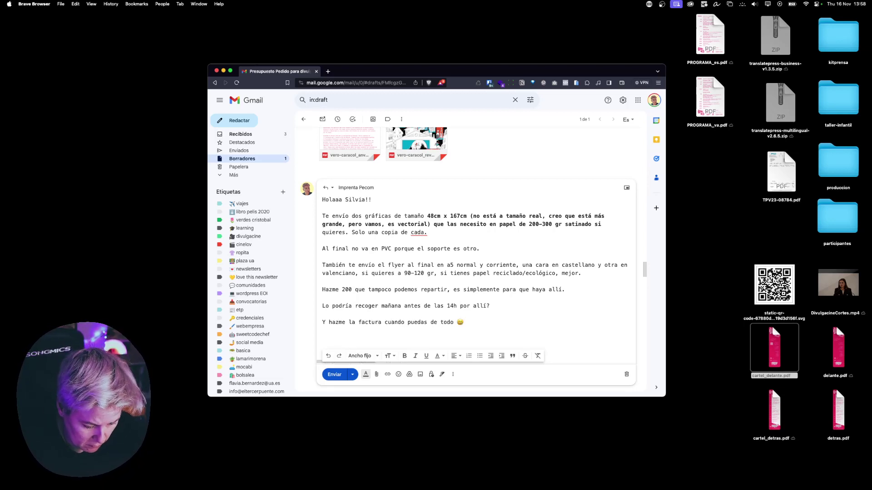
Insert the association's billing details from the saved text snippet
{"action": "type", "text": "¡dima"}
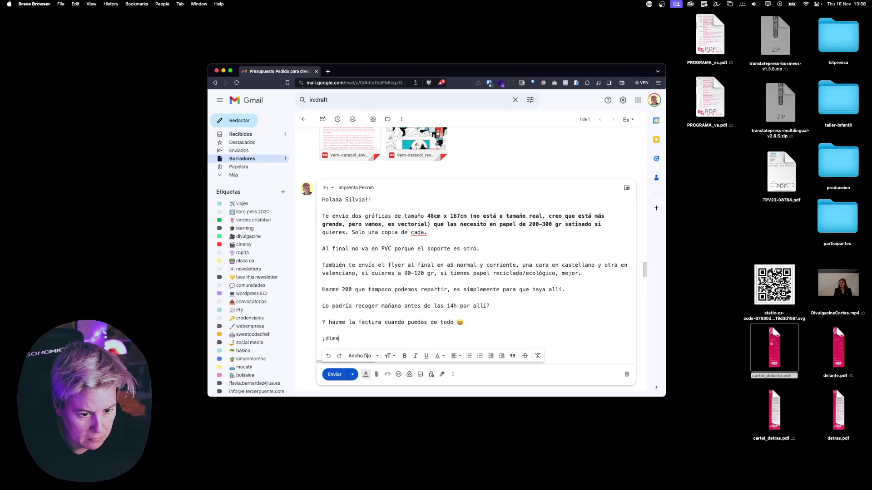
{"action": "key", "text": "Return"}
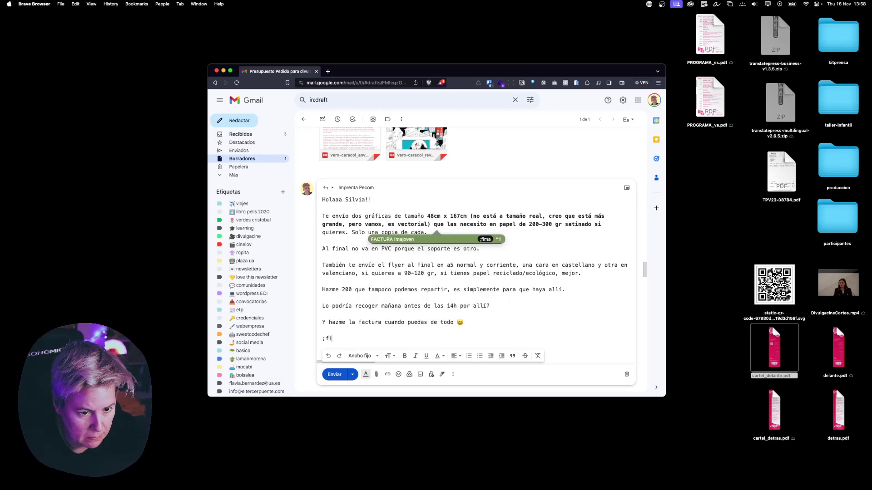
{"action": "scroll", "coordinate": [479, 277], "scroll_direction": "down", "scroll_amount": 4}
{"action": "scroll", "coordinate": [480, 276], "scroll_direction": "down", "scroll_amount": 2}
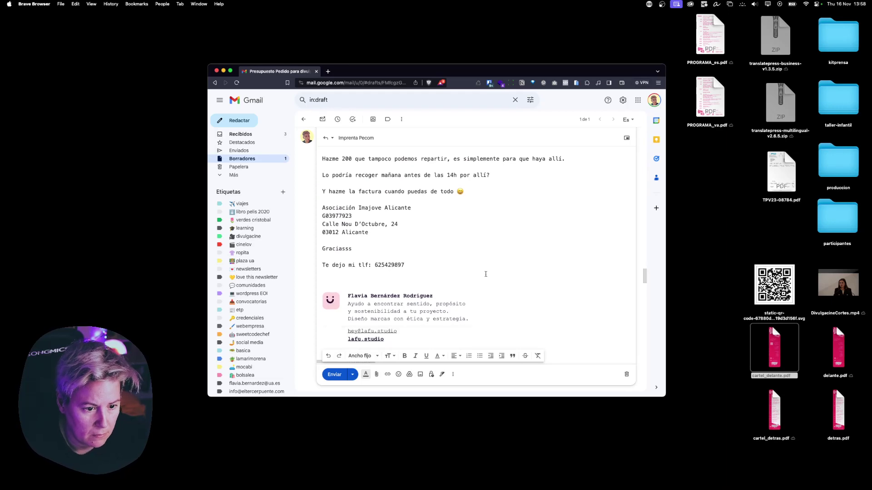
{"action": "scroll", "coordinate": [480, 276], "scroll_direction": "down", "scroll_amount": 1}
{"action": "scroll", "coordinate": [480, 276], "scroll_direction": "down", "scroll_amount": 5}
{"action": "scroll", "coordinate": [480, 276], "scroll_direction": "down", "scroll_amount": 5}
{"action": "scroll", "coordinate": [480, 276], "scroll_direction": "down", "scroll_amount": 5}
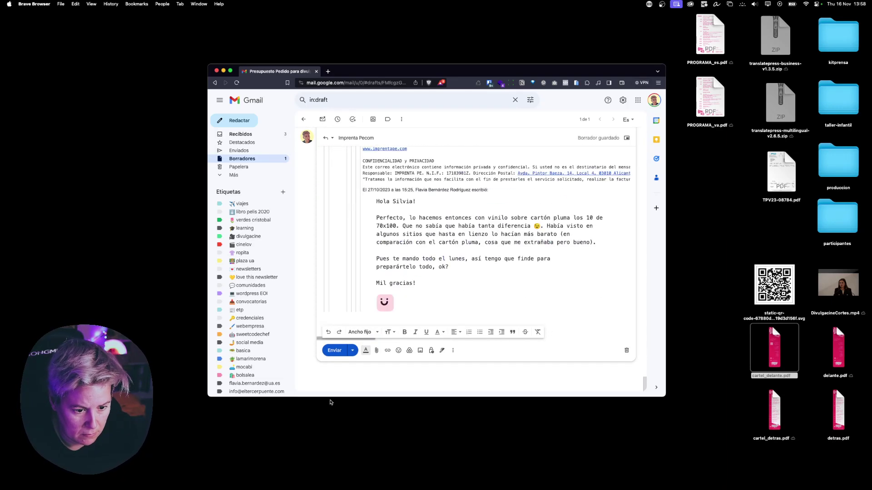
From the attachment picker's Desktop, preview PROGRAMA_va.pdf
{"action": "left_click", "coordinate": [375, 353]}
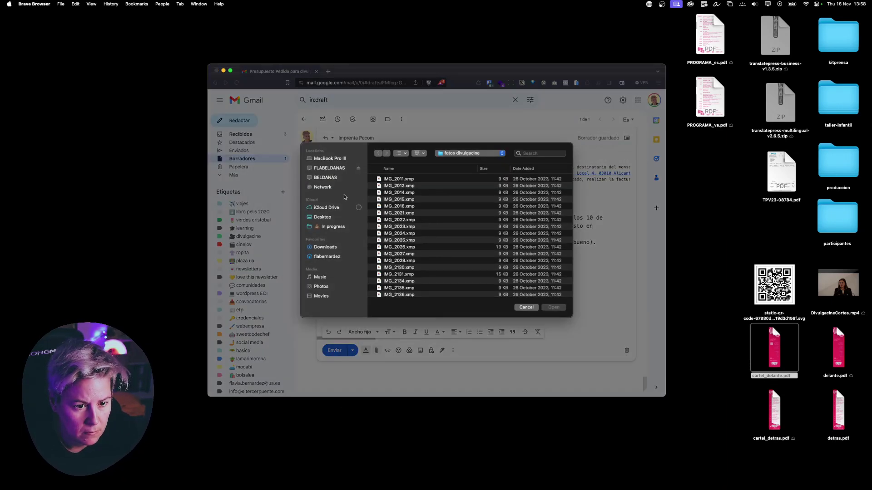
{"action": "left_click", "coordinate": [326, 220]}
{"action": "left_click", "coordinate": [407, 182]}
{"action": "key", "text": "space"}
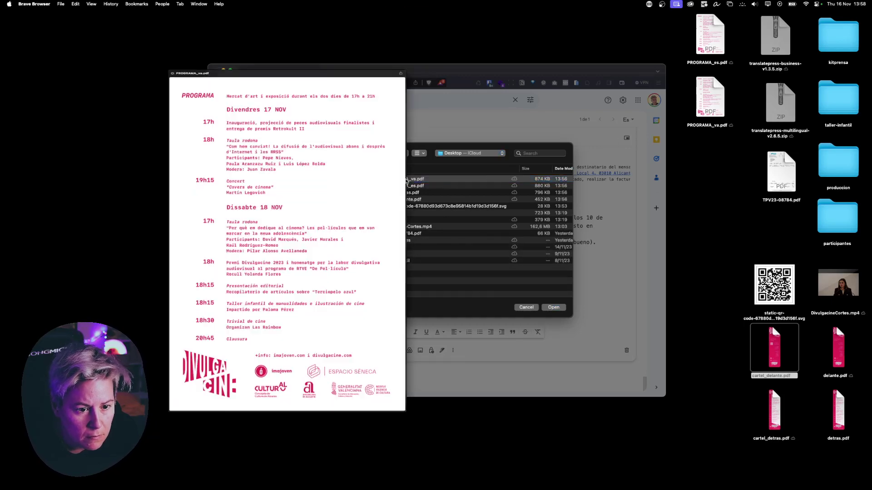
Compare the PROGRAMA_es.pdf and PROGRAMA_va.pdf previews
{"action": "key", "text": "Down"}
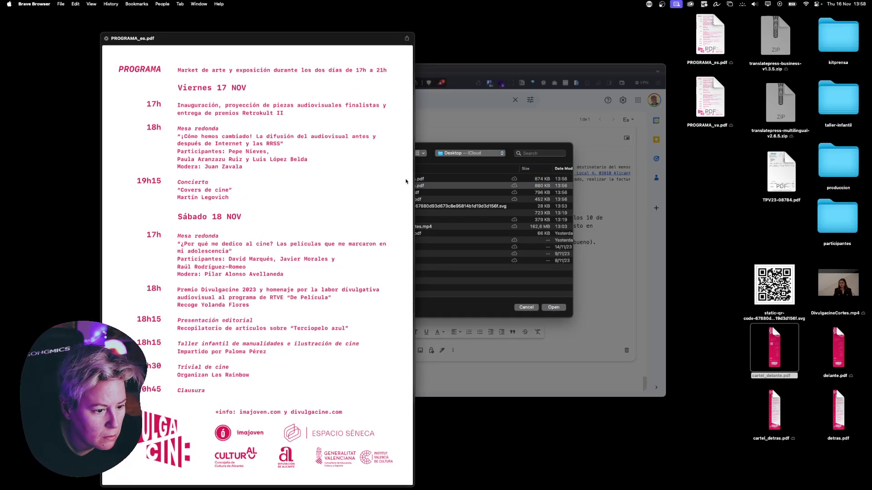
{"action": "key", "text": "Up"}
{"action": "key", "text": "Down"}
{"action": "key", "text": "Up"}
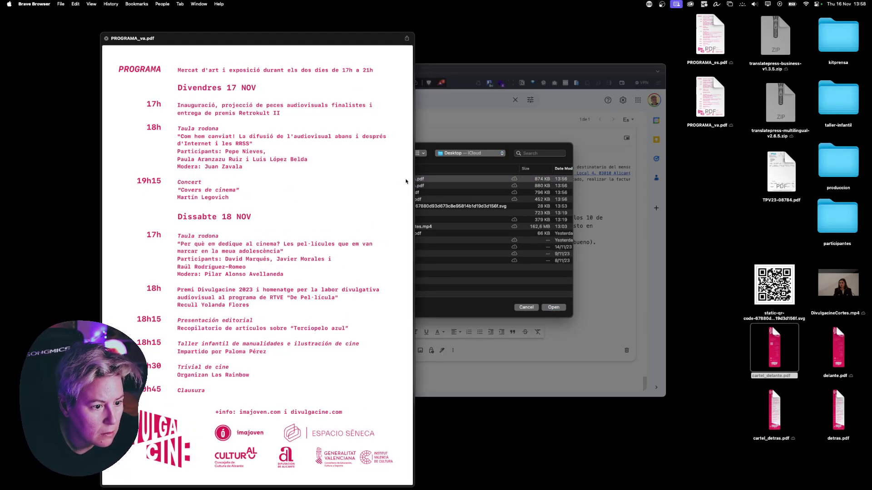
{"action": "key", "text": "Down"}
{"action": "key", "text": "Up"}
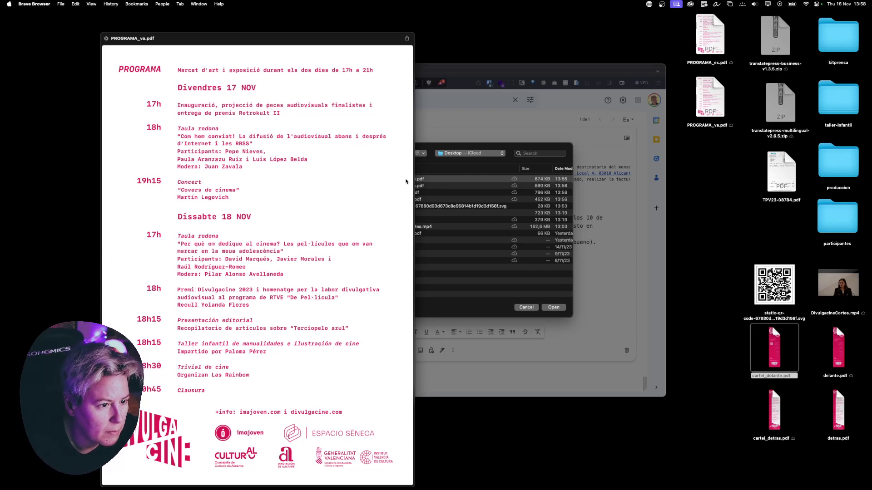
{"action": "key", "text": "Down"}
{"action": "key", "text": "Up"}
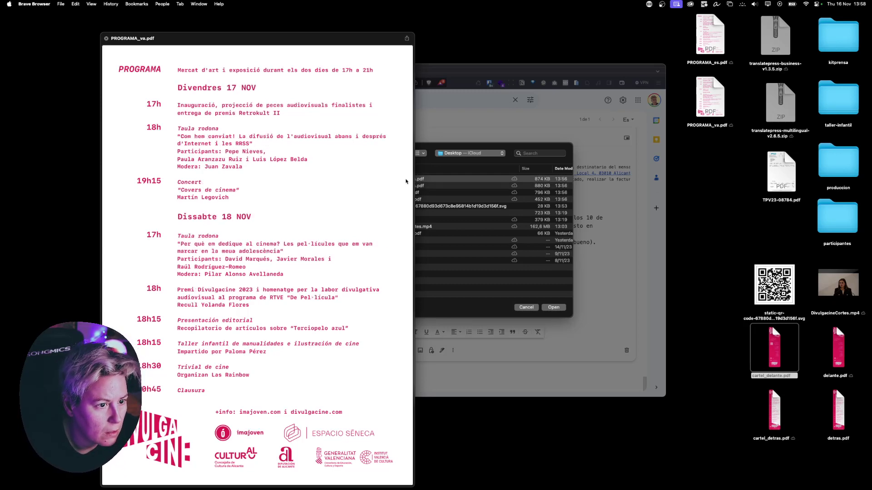
Preview cartel_detras.pdf, then return to the Figma design
{"action": "key", "text": "Down"}
{"action": "key", "text": "Down"}
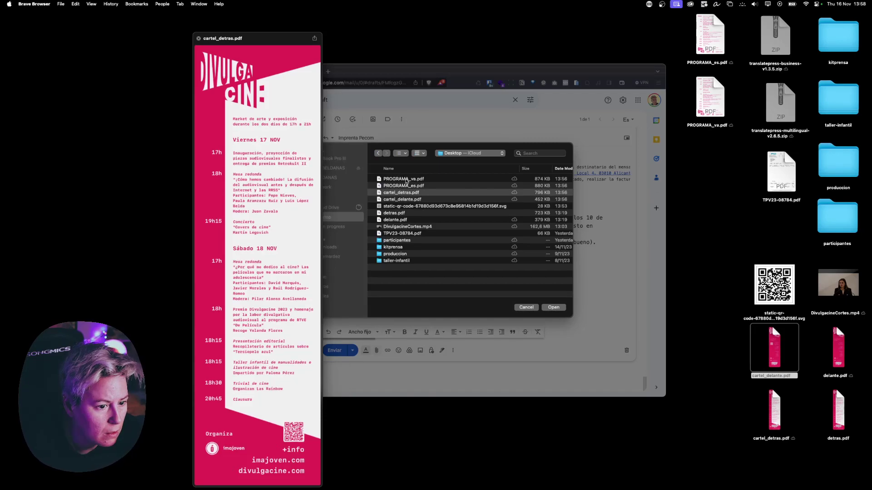
{"action": "key", "text": "space"}
{"action": "key", "text": "ctrl+Left"}
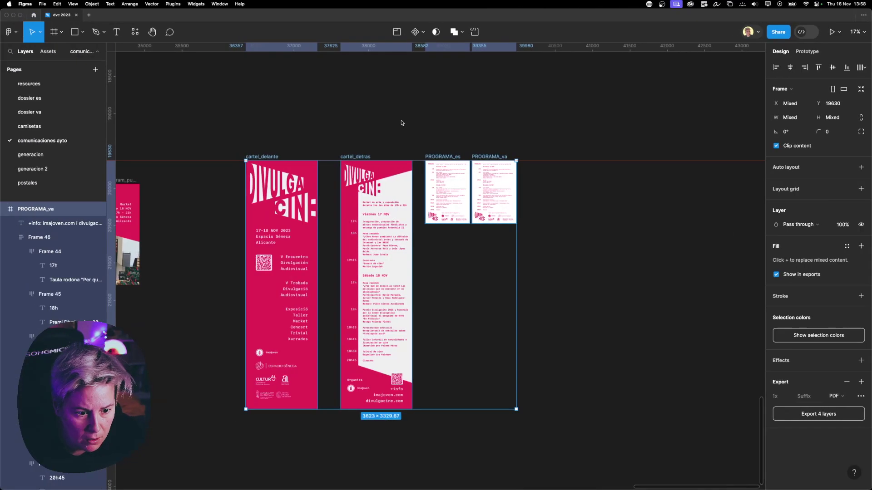
{"action": "scroll", "coordinate": [454, 195], "scroll_direction": "up", "scroll_amount": 5}
{"action": "scroll", "coordinate": [409, 236], "scroll_direction": "up", "scroll_amount": 5}
{"action": "scroll", "coordinate": [407, 242], "scroll_direction": "up", "scroll_amount": 5}
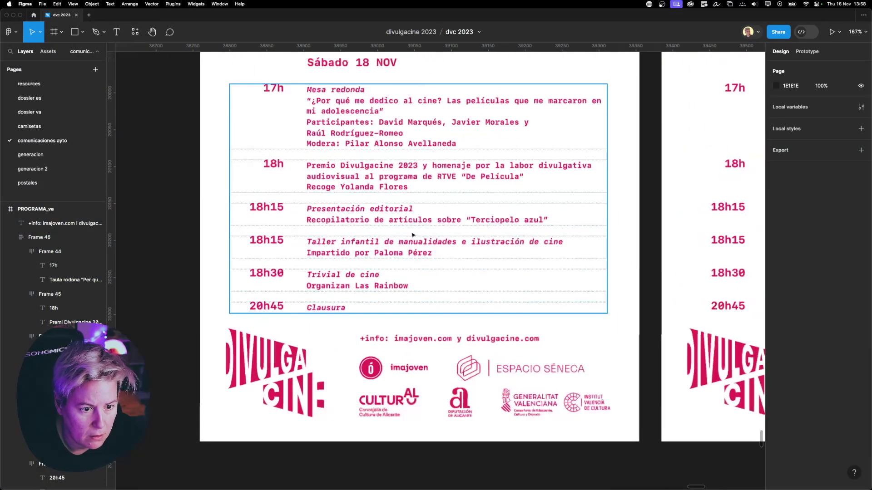
{"action": "scroll", "coordinate": [408, 242], "scroll_direction": "down", "scroll_amount": 3}
{"action": "scroll", "coordinate": [407, 242], "scroll_direction": "right", "scroll_amount": 4}
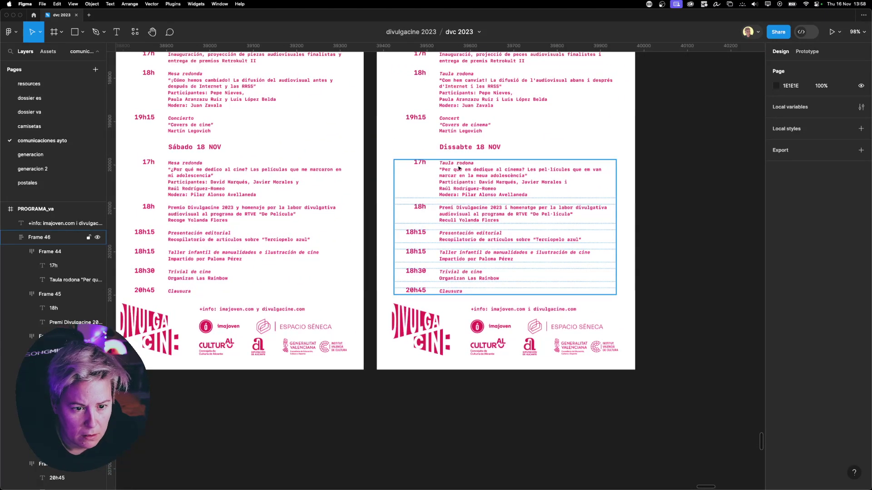
{"action": "scroll", "coordinate": [472, 152], "scroll_direction": "up", "scroll_amount": 1}
{"action": "double_click", "coordinate": [469, 149]}
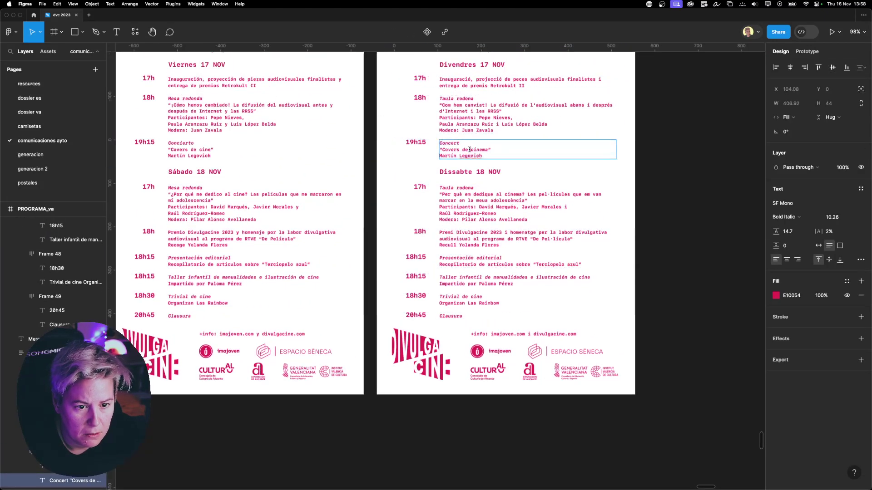
{"action": "triple_click", "coordinate": [470, 150]}
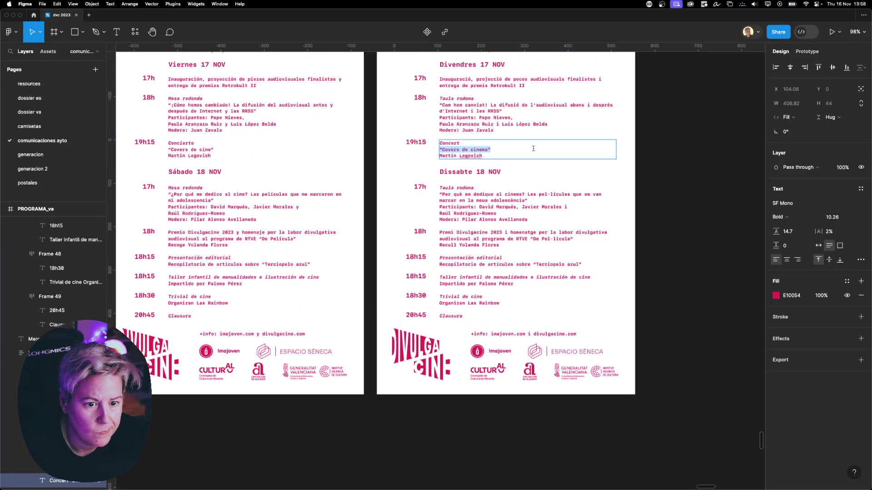
{"action": "key", "text": "Escape"}
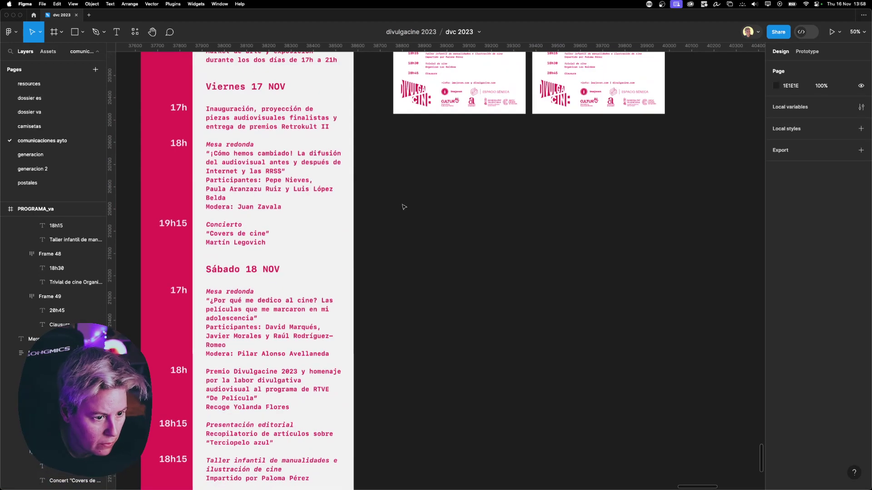
{"action": "scroll", "coordinate": [404, 207], "scroll_direction": "down", "scroll_amount": 3}
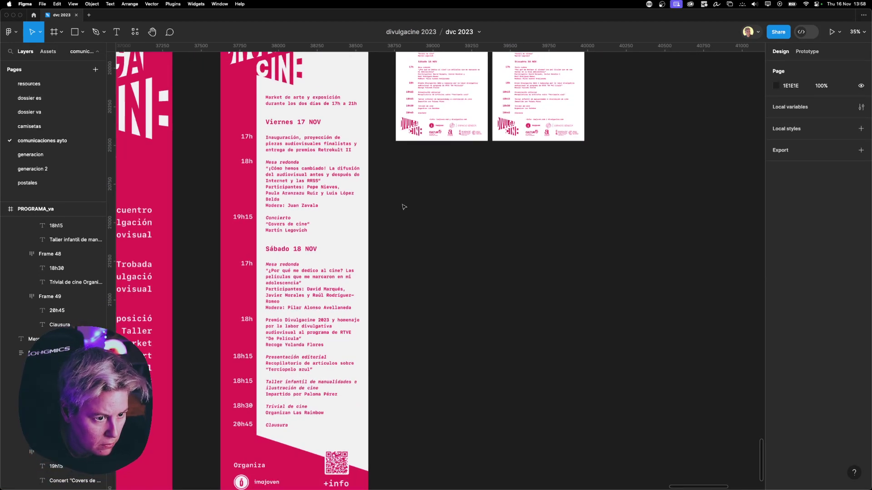
{"action": "scroll", "coordinate": [412, 205], "scroll_direction": "up", "scroll_amount": 1}
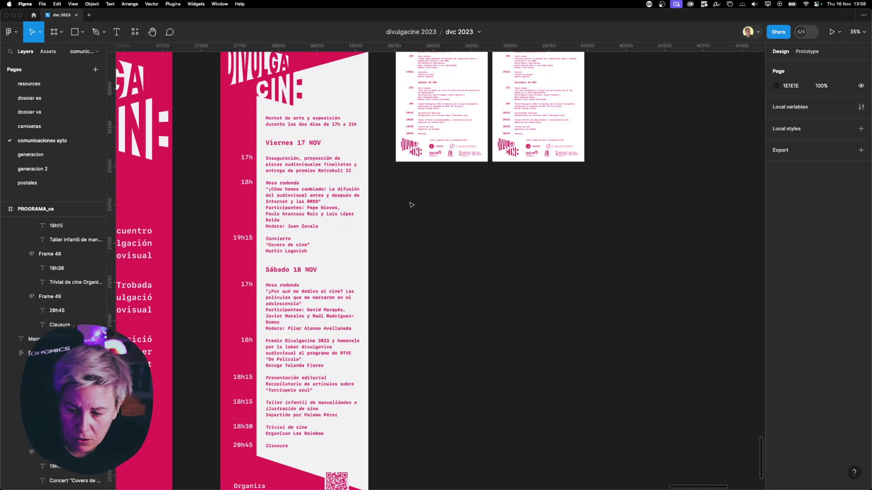
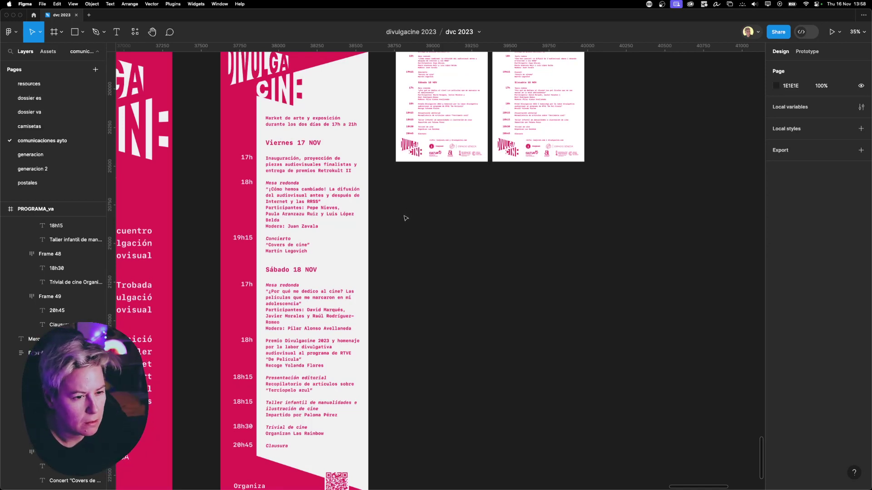
Scroll the file list and Quick Look the cartel_detras.pdf back poster
{"action": "scroll", "coordinate": [409, 211], "scroll_direction": "down", "scroll_amount": 1}
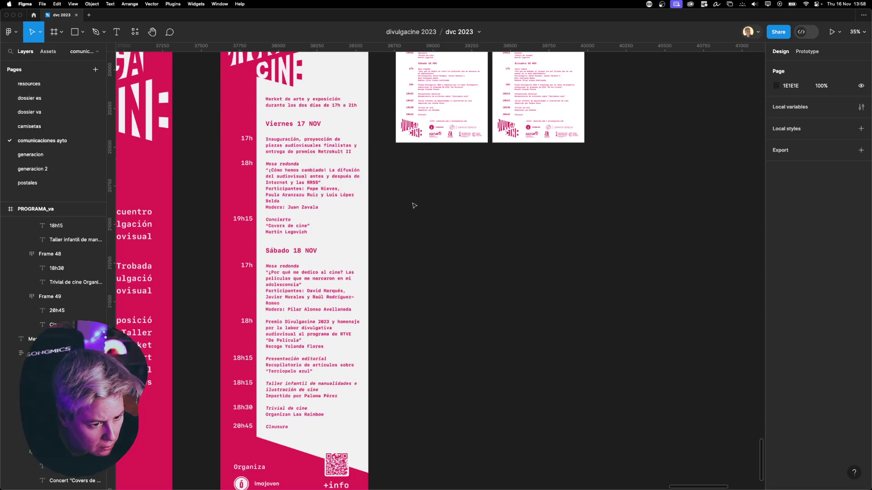
{"action": "scroll", "coordinate": [414, 206], "scroll_direction": "down", "scroll_amount": 1}
{"action": "scroll", "coordinate": [414, 206], "scroll_direction": "down", "scroll_amount": 1}
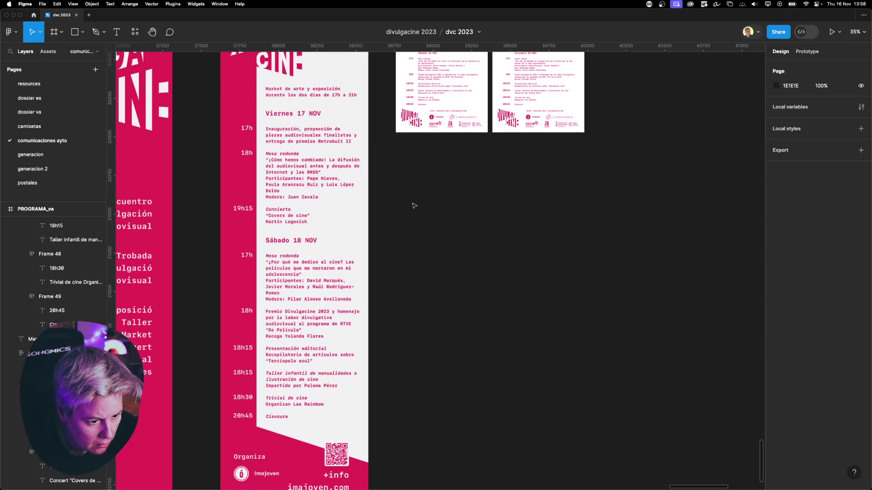
{"action": "scroll", "coordinate": [414, 206], "scroll_direction": "down", "scroll_amount": 1}
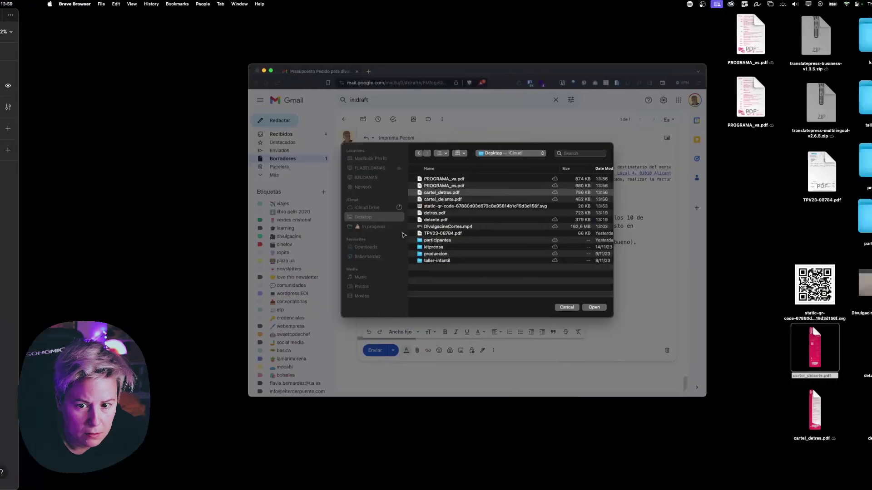
{"action": "key", "text": "space"}
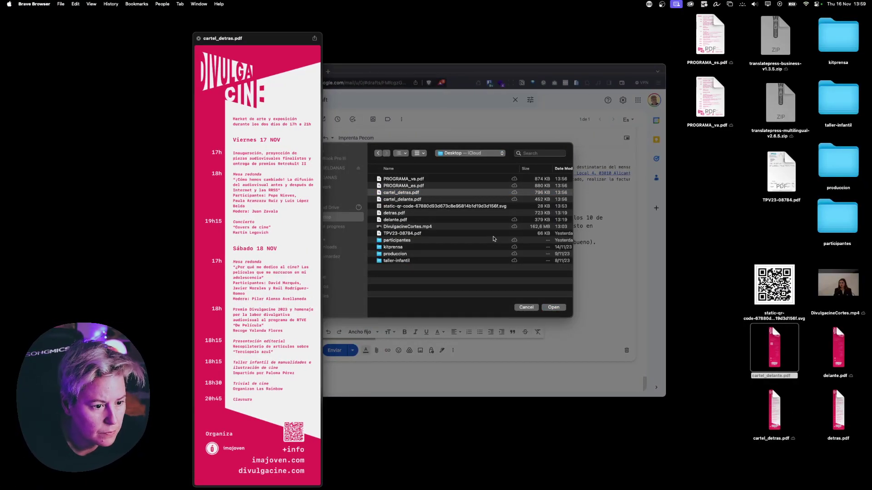
Compare the Spanish and Valencian PROGRAMA PDF previews, ending on PROGRAMA_va.pdf
{"action": "key", "text": "Up"}
{"action": "key", "text": "Up"}
{"action": "key", "text": "Down"}
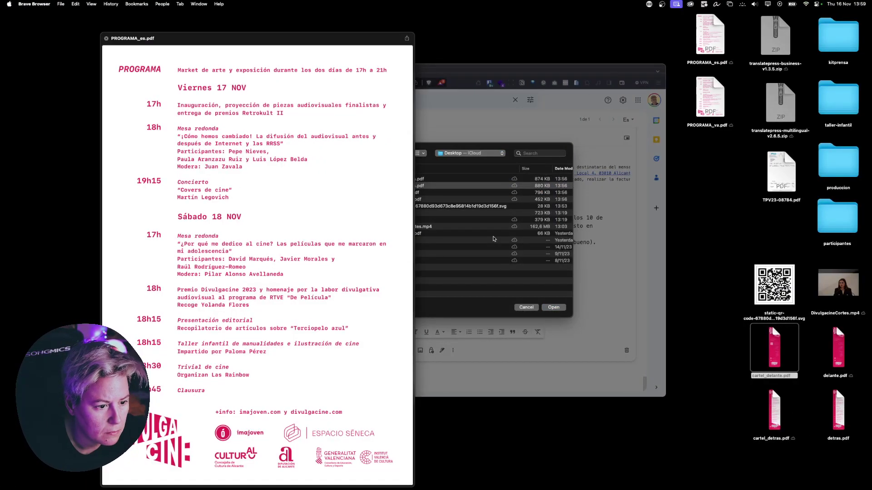
{"action": "key", "text": "Up"}
{"action": "key", "text": "Down"}
{"action": "key", "text": "Up"}
{"action": "key", "text": "Down"}
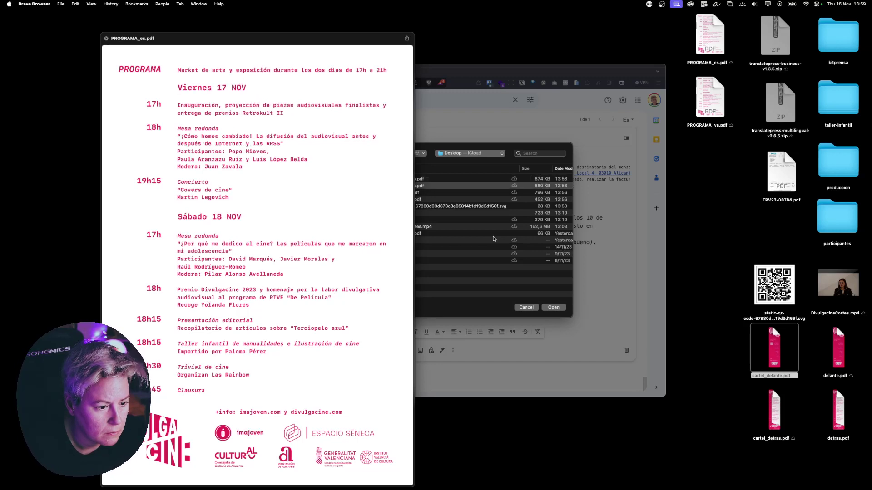
{"action": "key", "text": "Up"}
{"action": "key", "text": "Down"}
{"action": "key", "text": "Up"}
{"action": "key", "text": "Down"}
{"action": "key", "text": "Up"}
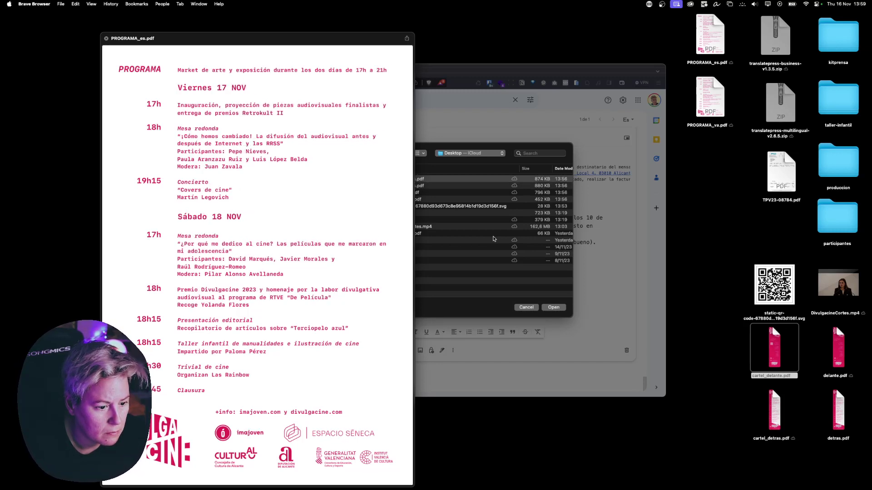
{"action": "key", "text": "Down"}
{"action": "key", "text": "Up"}
{"action": "key", "text": "Down"}
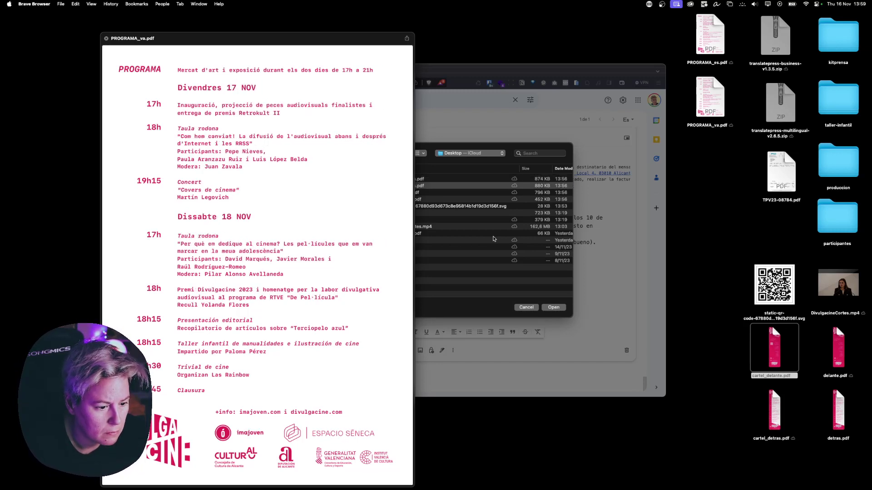
{"action": "key", "text": "Up"}
Close the Quick Look preview and return to Figma
{"action": "key", "text": "Down"}
{"action": "key", "text": "space"}
{"action": "key", "text": "super+Tab"}
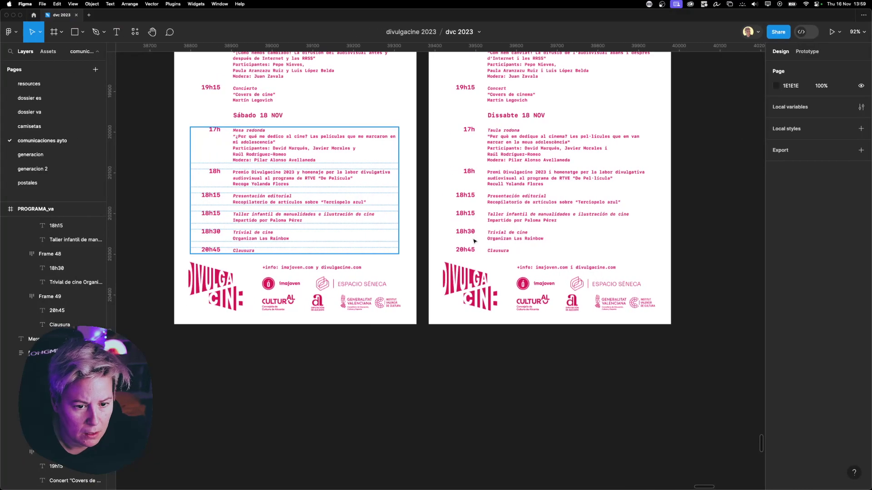
Start editing the Trivial de cine text, then find the Valencian translation chat in the browser
{"action": "double_click", "coordinate": [533, 235]}
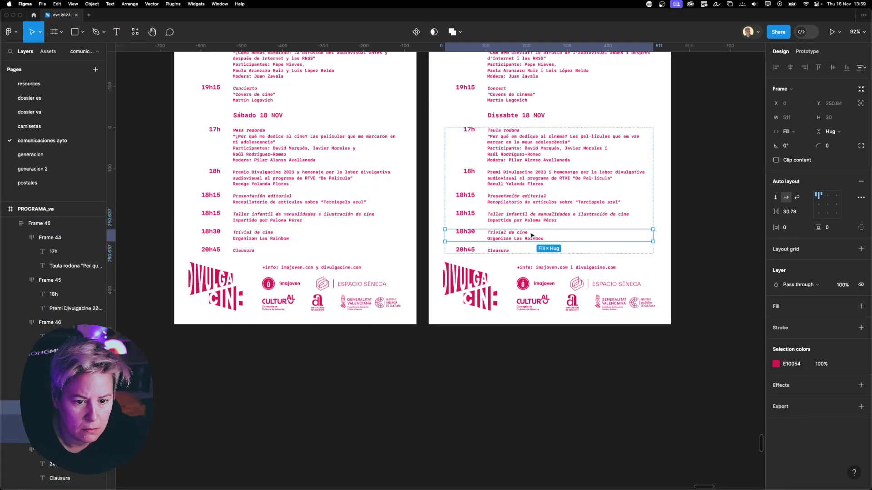
{"action": "double_click", "coordinate": [533, 235]}
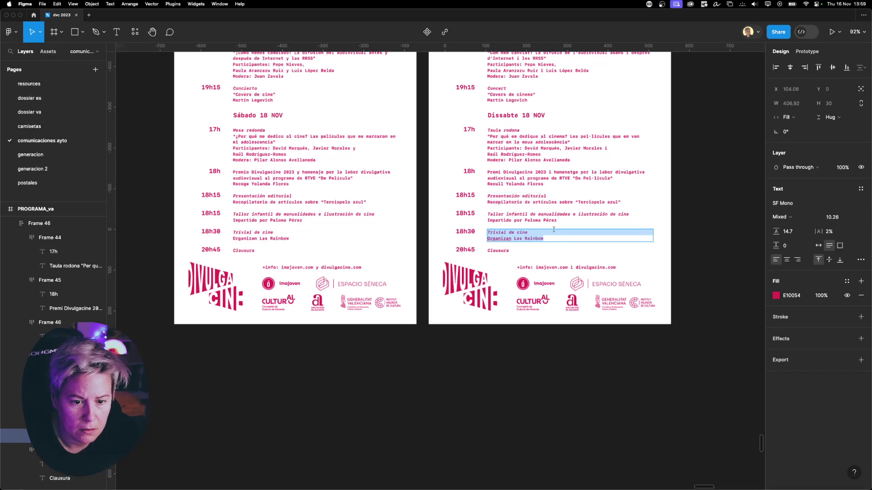
{"action": "key", "text": "super+Tab"}
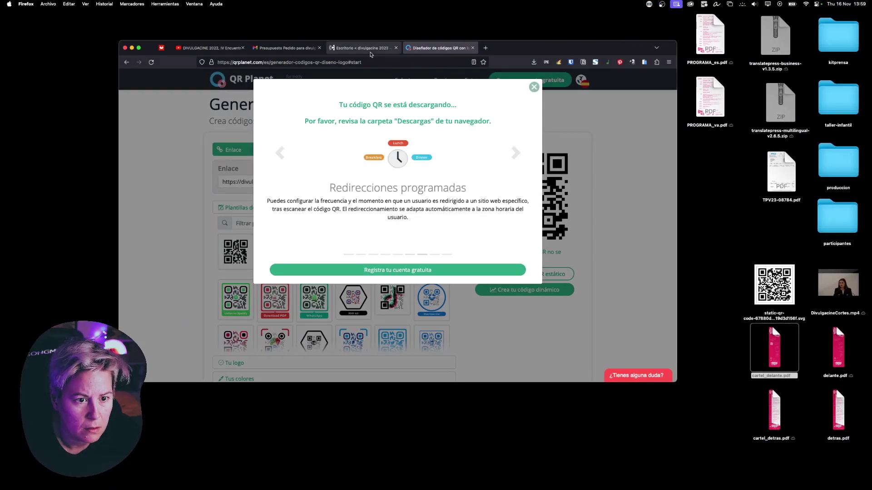
{"action": "left_click", "coordinate": [359, 48]}
{"action": "left_click", "coordinate": [438, 47]}
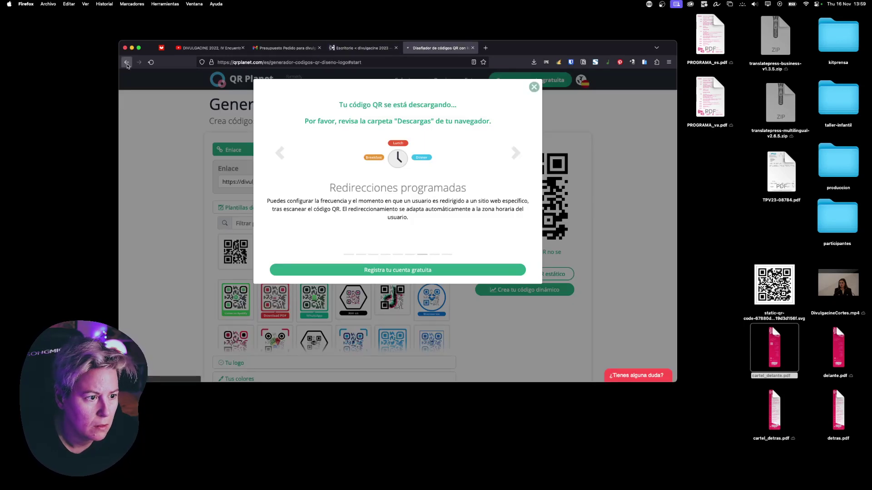
{"action": "left_click", "coordinate": [127, 63]}
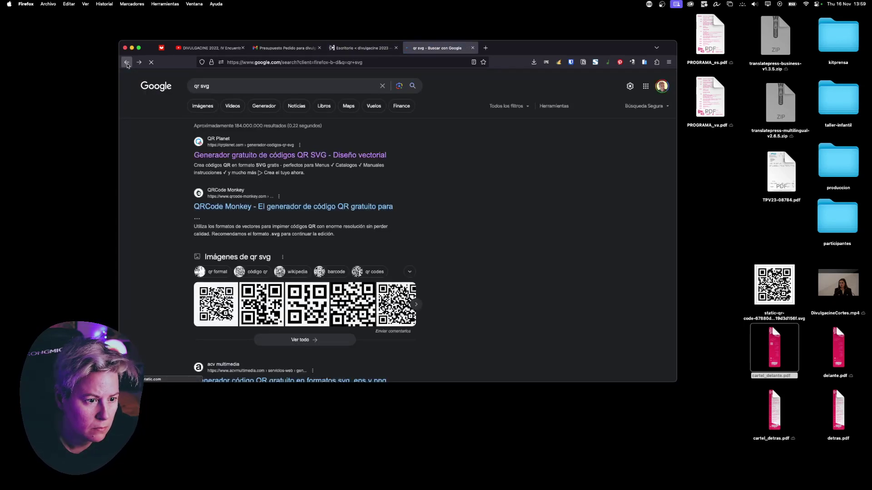
{"action": "left_click", "coordinate": [127, 63]}
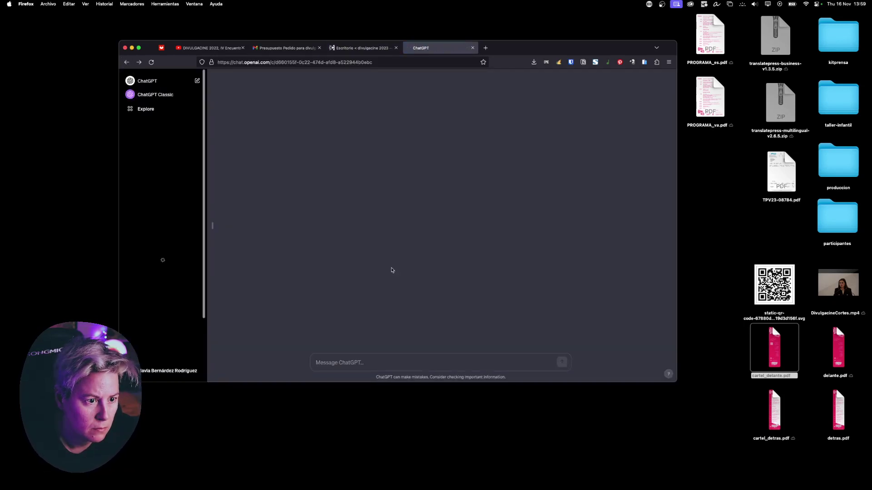
Copy ChatGPT's two translated lines 'Trivial de cinema / Organitzen Les Rainbow'
{"action": "triple_click", "coordinate": [353, 259]}
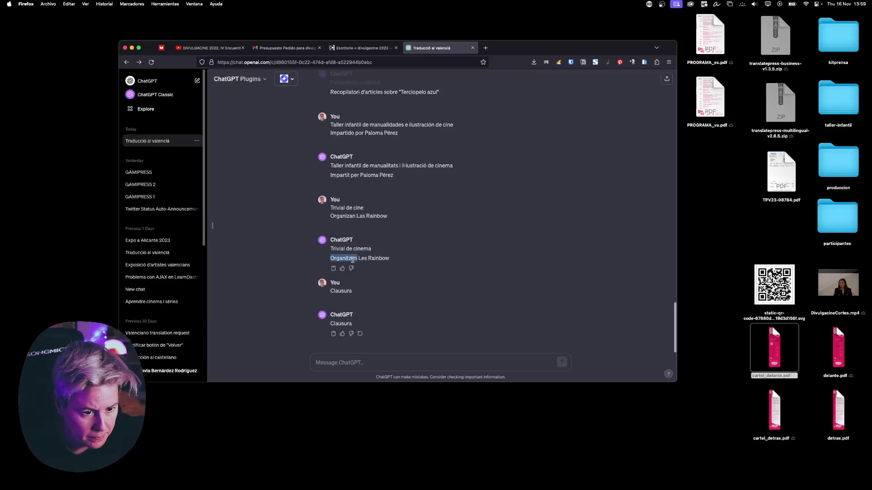
{"action": "key", "text": "super+c"}
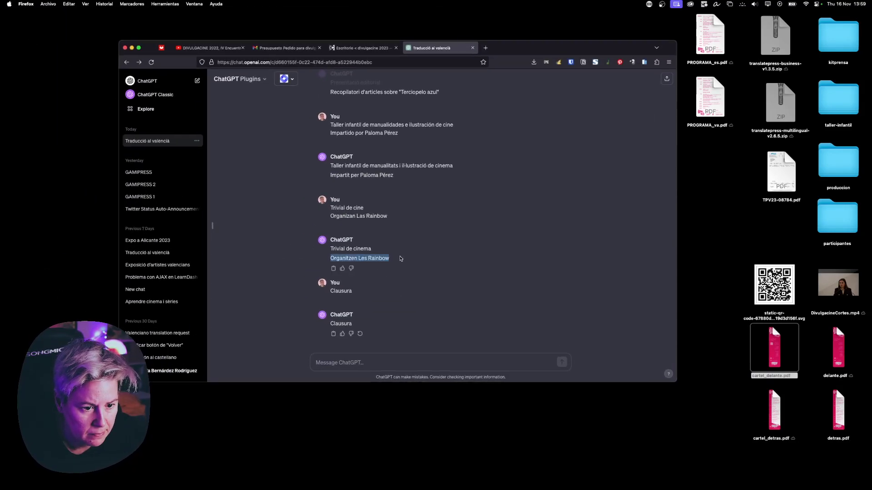
{"action": "left_click", "coordinate": [402, 257]}
{"action": "mouse_move", "coordinate": [402, 257]}
{"action": "left_mouse_down"}
{"action": "mouse_move", "coordinate": [331, 258]}
{"action": "mouse_move", "coordinate": [329, 248]}
{"action": "left_mouse_up"}
{"action": "key", "text": "super+c"}
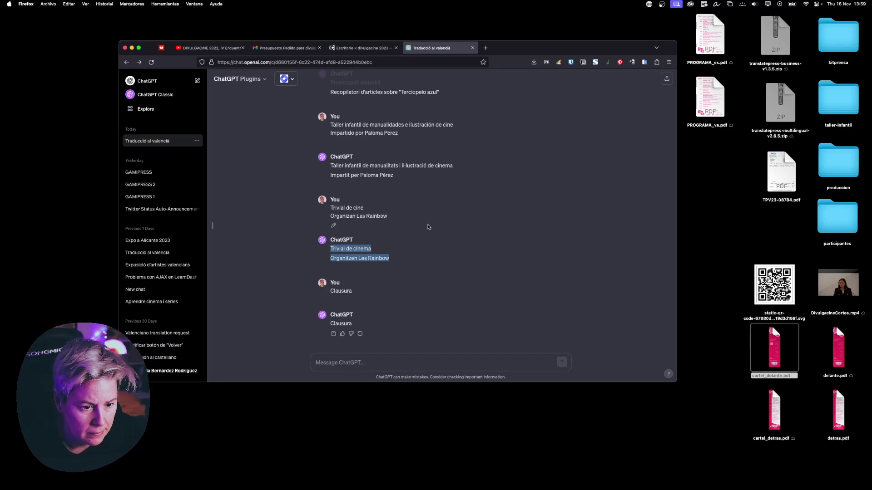
Paste the translation without formatting over the 18h30 Trivial de cine text in Figma
{"action": "key", "text": "super+Tab"}
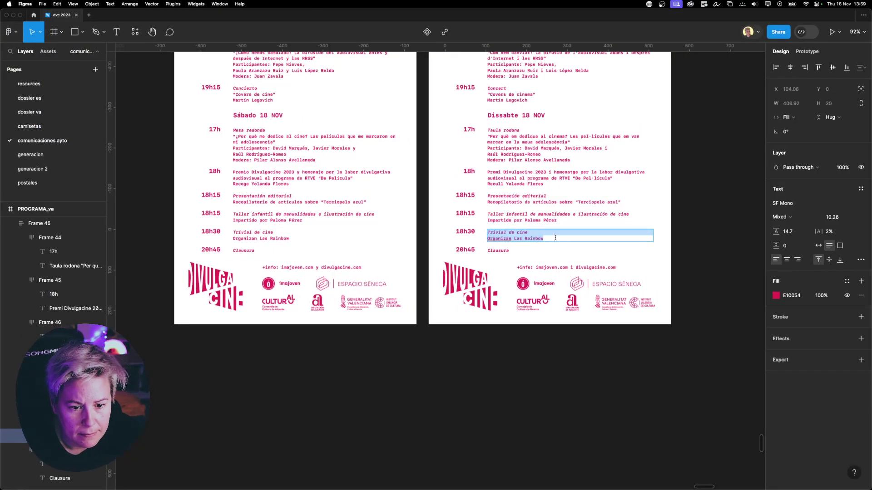
{"action": "key", "text": "Escape"}
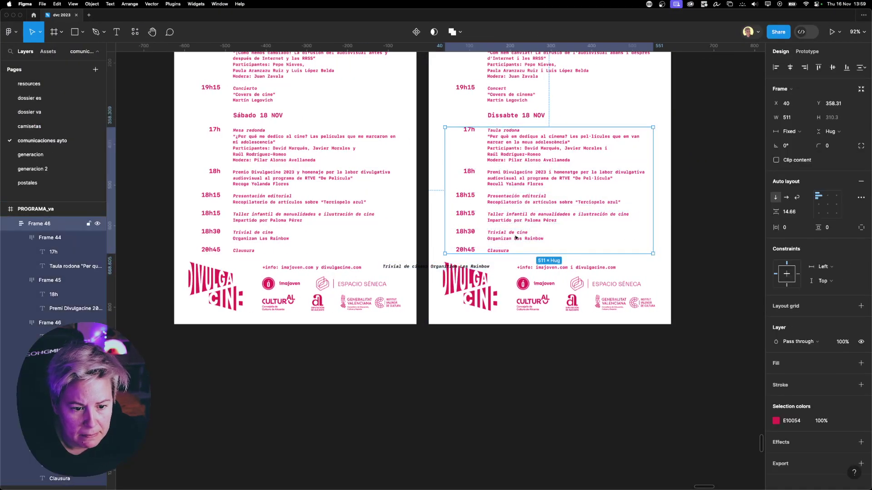
{"action": "key", "text": "Return"}
{"action": "key", "text": "super+v"}
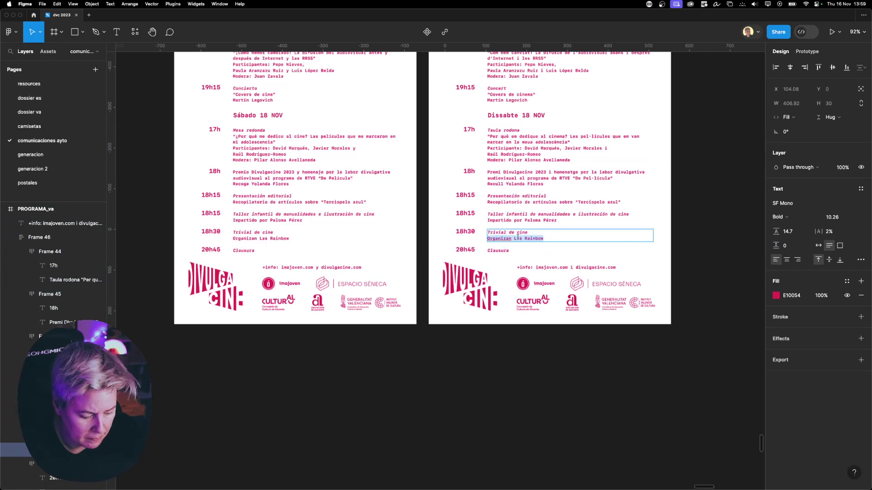
{"action": "key", "text": "super+z"}
{"action": "key", "text": "super+shift+v"}
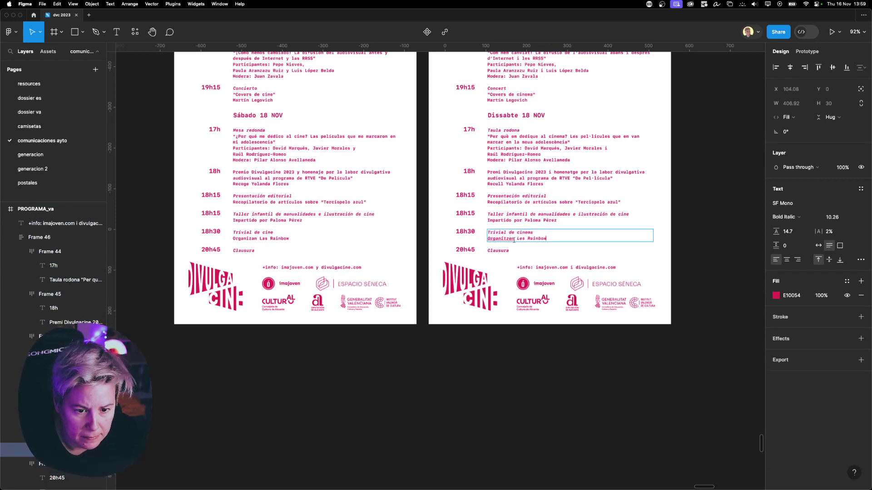
Select the 'Organitzen Les Rainbow' line, finish editing and select the Valencian schedule block
{"action": "triple_click", "coordinate": [540, 239]}
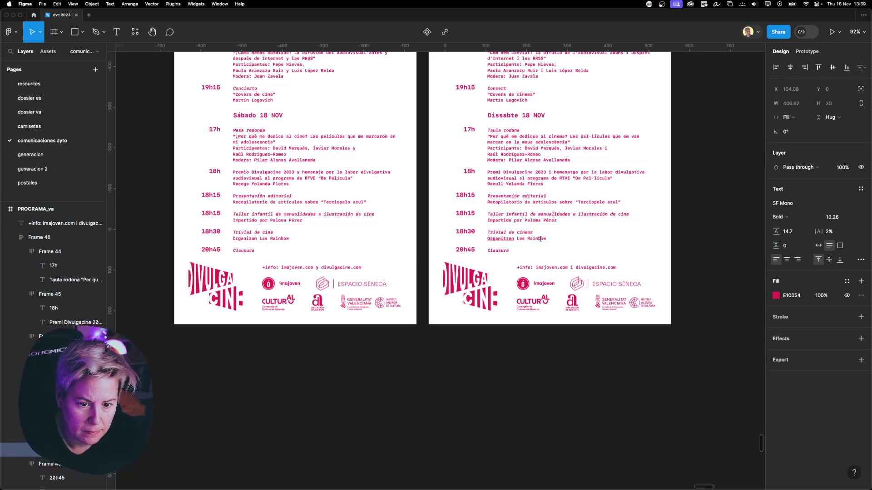
{"action": "key", "text": "Escape"}
{"action": "left_click", "coordinate": [693, 211]}
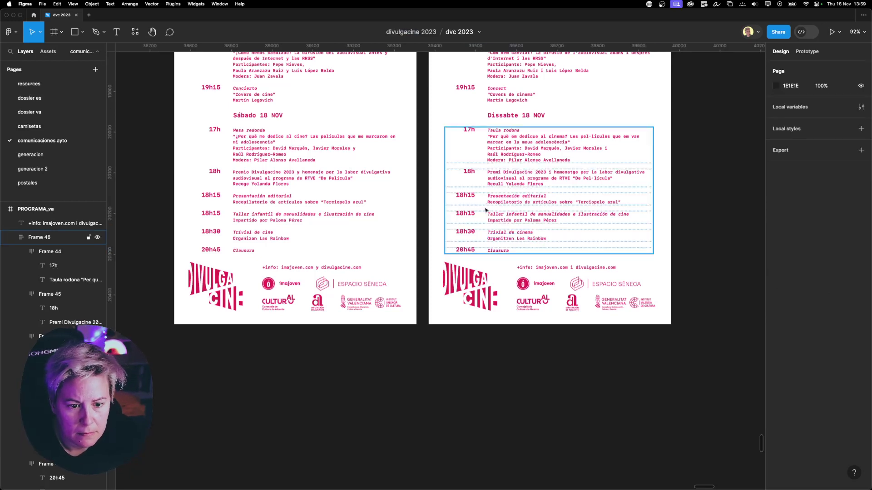
{"action": "left_click", "coordinate": [561, 201]}
Select the translated children's workshop lines in the ChatGPT chat
{"action": "double_click", "coordinate": [534, 202]}
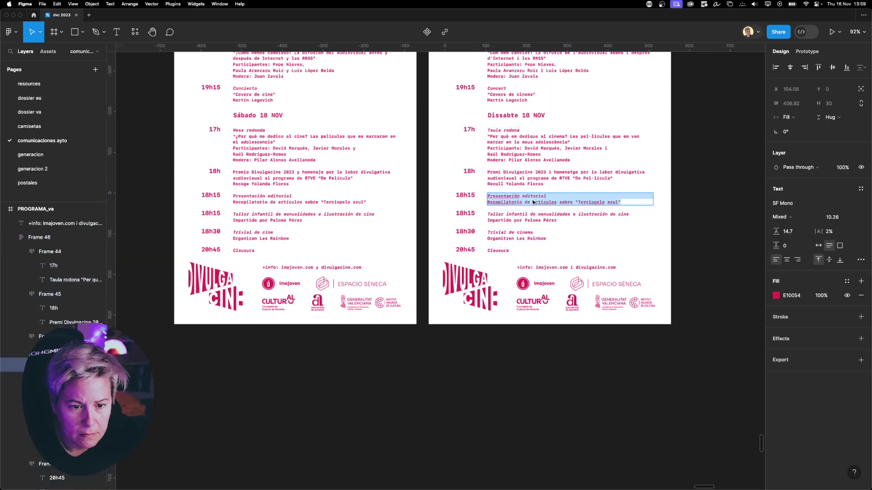
{"action": "key", "text": "super+Tab"}
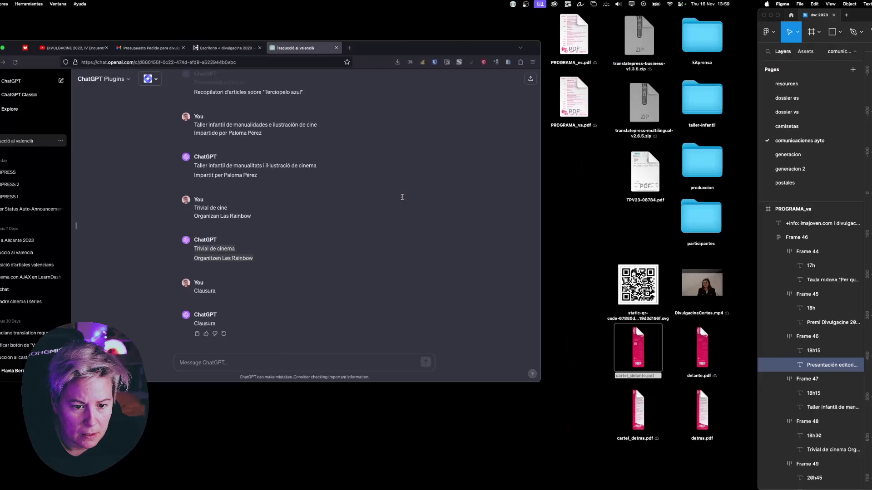
{"action": "left_click_drag", "start_coordinate": [399, 177], "coordinate": [328, 165]}
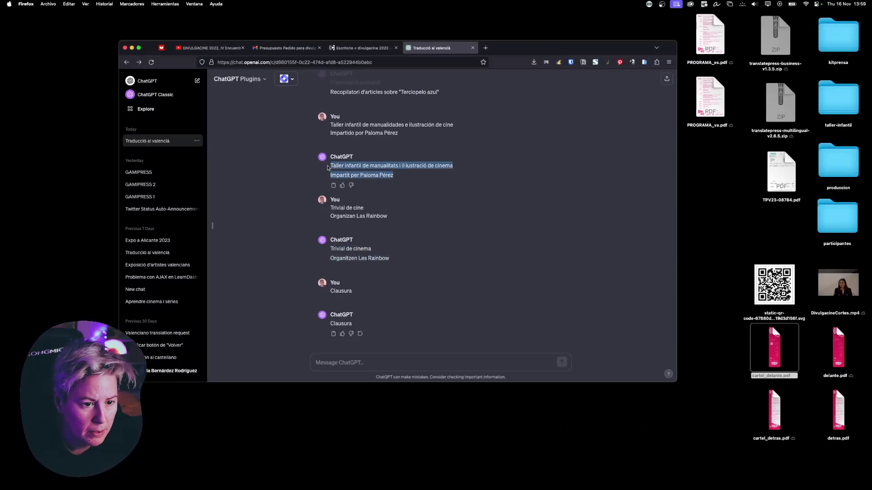
{"action": "key", "text": "super+Tab"}
Paste over the workshop entry in Figma and undo the mistaken paste
{"action": "double_click", "coordinate": [515, 216]}
{"action": "triple_click", "coordinate": [515, 215]}
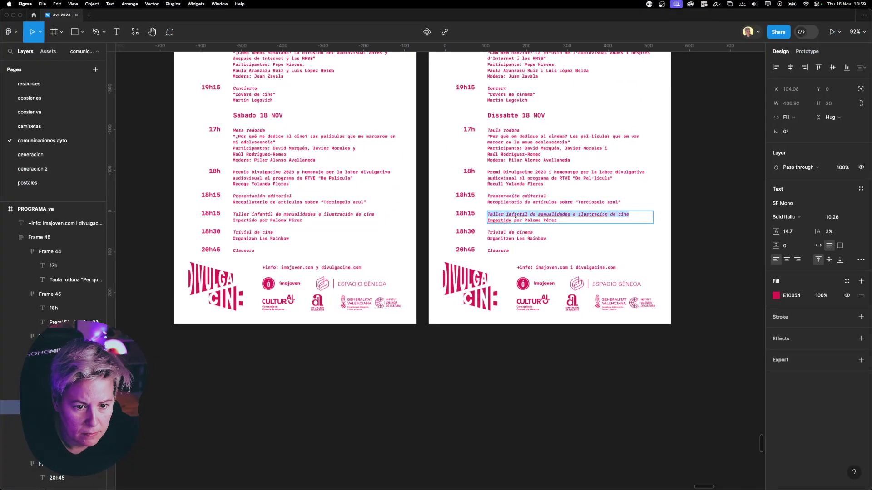
{"action": "key", "text": "ctrl+a"}
{"action": "key", "text": "ctrl+v"}
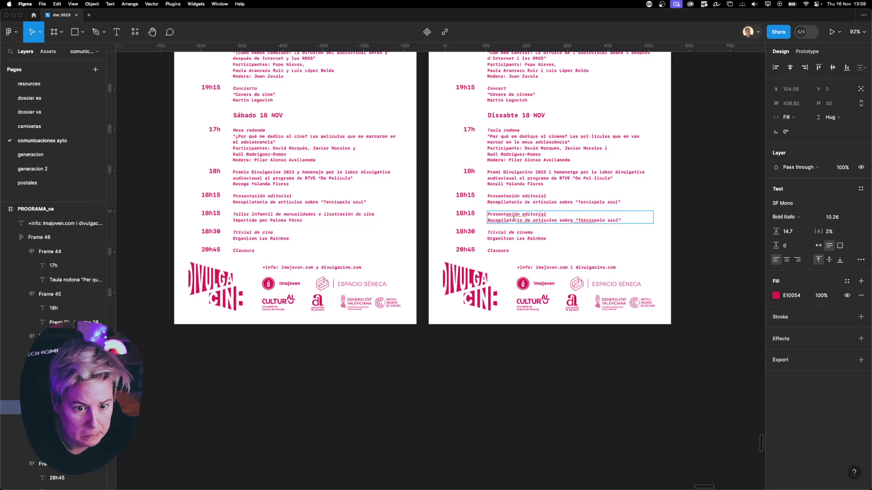
{"action": "key", "text": "alt+shift+Right"}
{"action": "key", "text": "alt+shift+Right"}
{"action": "key", "text": "alt+shift+Right"}
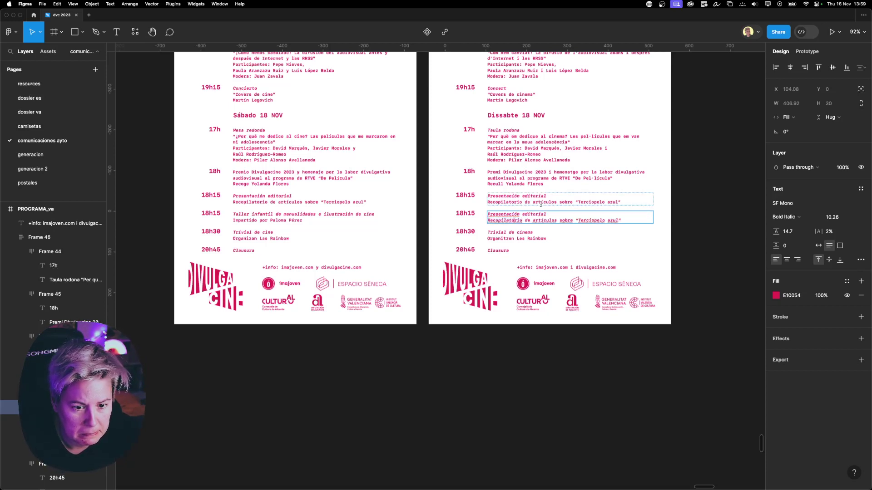
{"action": "key", "text": "ctrl+z"}
Copy the two-line Valencian workshop translation and paste it into the entry
{"action": "key", "text": "super+Tab"}
{"action": "left_click_drag", "start_coordinate": [330, 165], "coordinate": [394, 175]}
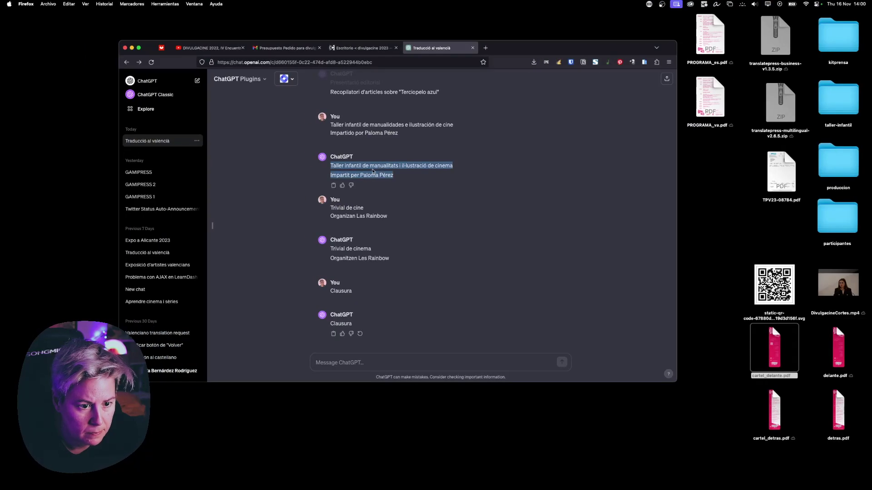
{"action": "right_click", "coordinate": [374, 168]}
{"action": "left_click", "coordinate": [388, 170]}
{"action": "key", "text": "super+Tab"}
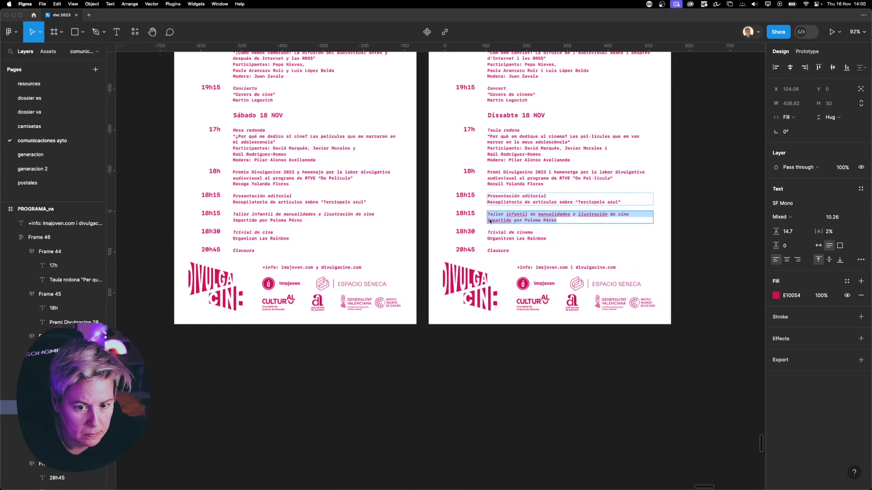
{"action": "key", "text": "ctrl+v"}
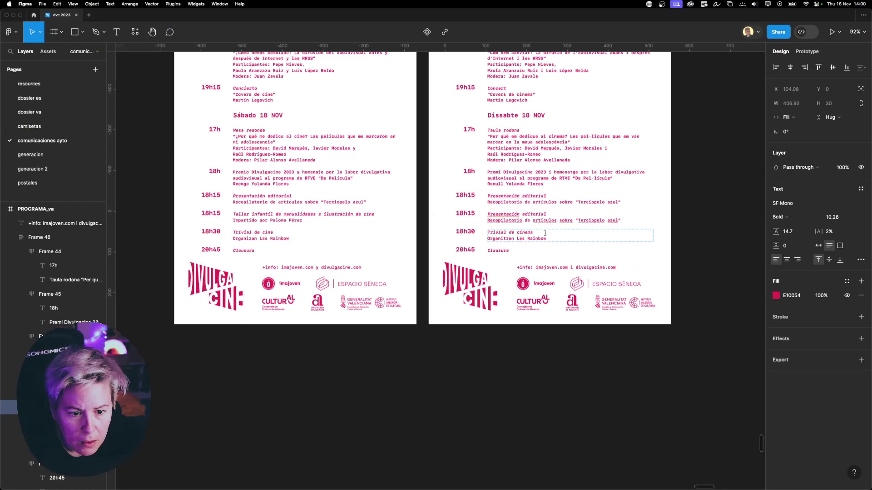
{"action": "key", "text": "super+a"}
Paste the translation over all text of the second 18h15 entry, then deselect
{"action": "key", "text": "super+Tab"}
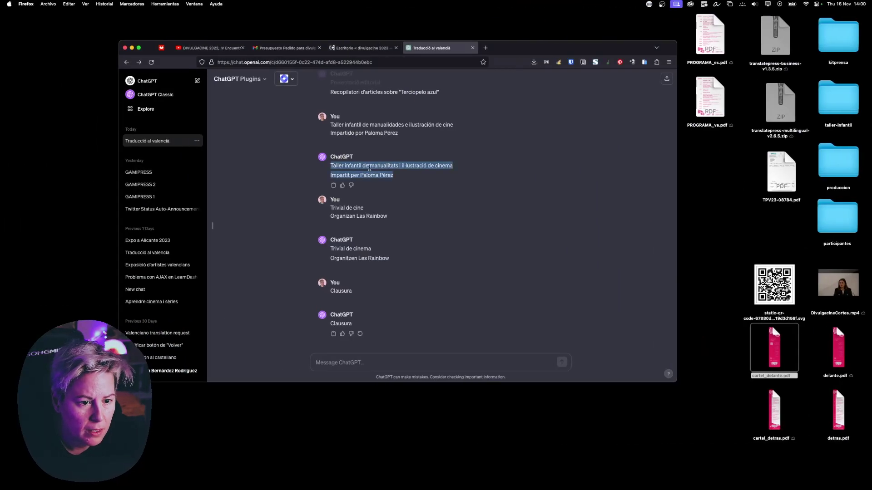
{"action": "key", "text": "super+Tab"}
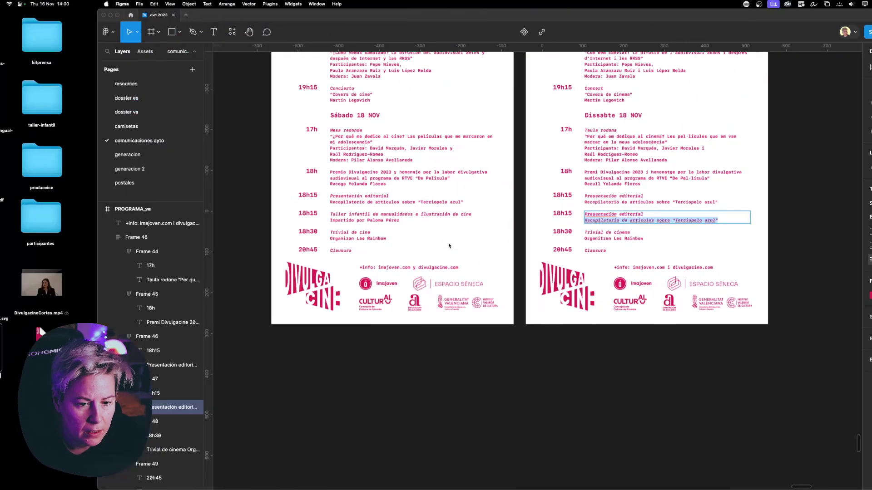
{"action": "key", "text": "super+v"}
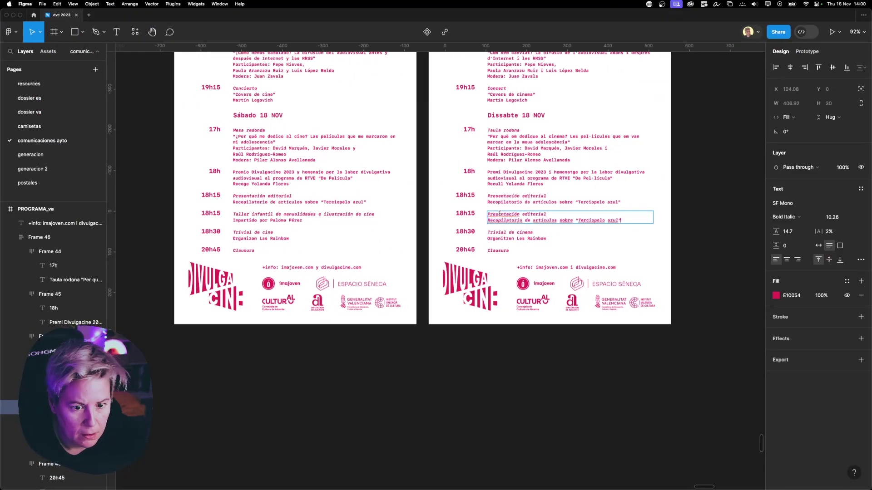
{"action": "left_click", "coordinate": [669, 231]}
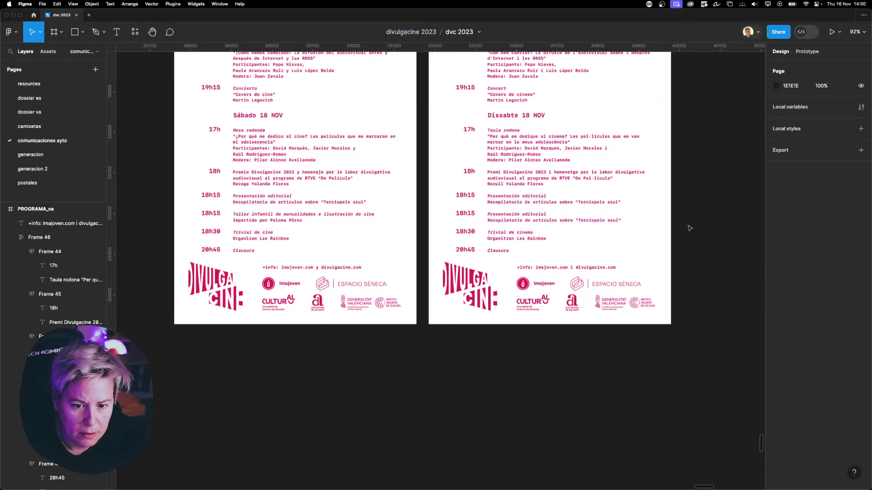
{"action": "left_click", "coordinate": [566, 222]}
{"action": "double_click", "coordinate": [567, 222]}
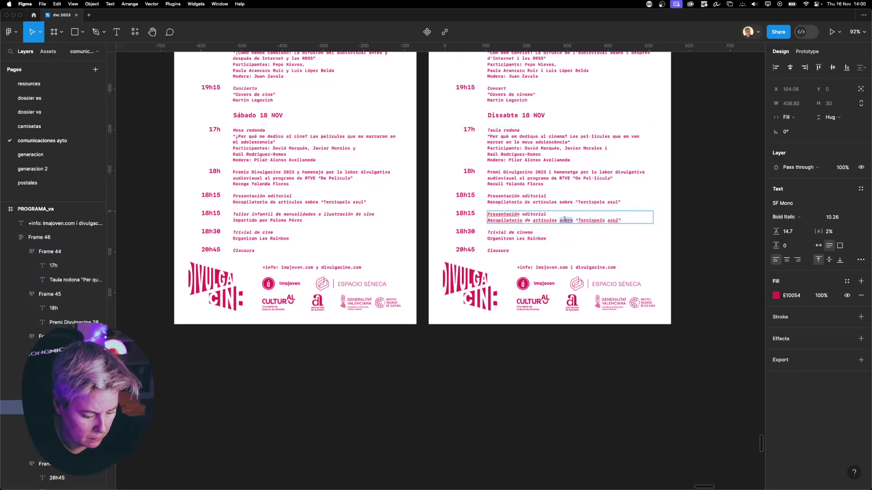
{"action": "key", "text": "super+a"}
{"action": "key", "text": "super+v"}
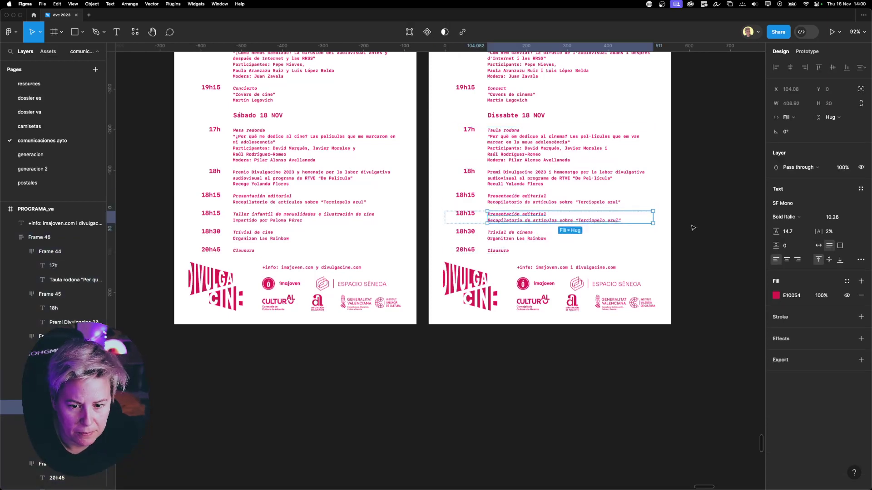
{"action": "left_click", "coordinate": [690, 227]}
Recopy the Valencian workshop translation from the ChatGPT chat
{"action": "scroll", "coordinate": [691, 218], "scroll_direction": "right", "scroll_amount": 3}
{"action": "key", "text": "super+Tab"}
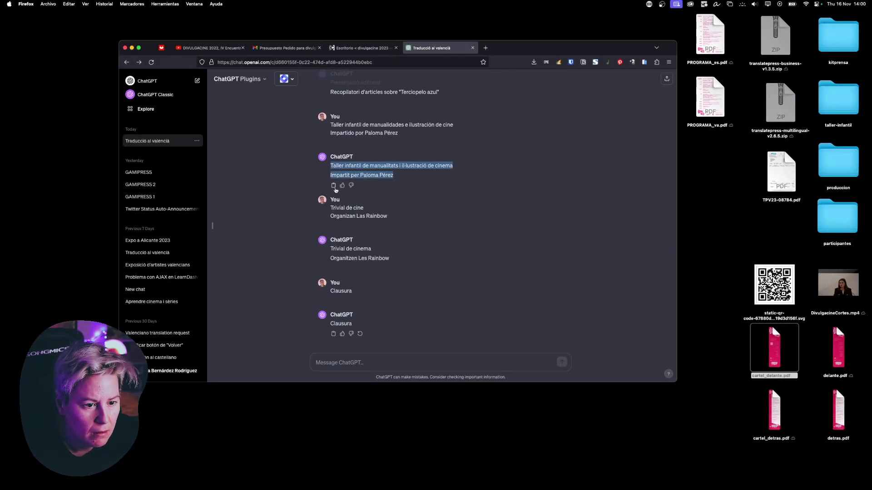
{"action": "right_click", "coordinate": [368, 166]}
{"action": "left_click", "coordinate": [381, 175]}
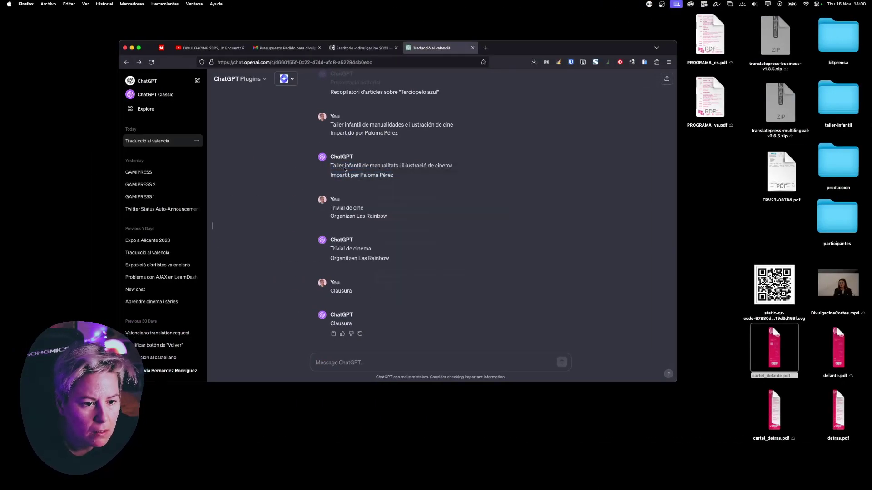
{"action": "left_click", "coordinate": [330, 165]}
{"action": "left_click_drag", "start_coordinate": [330, 165], "coordinate": [385, 174]}
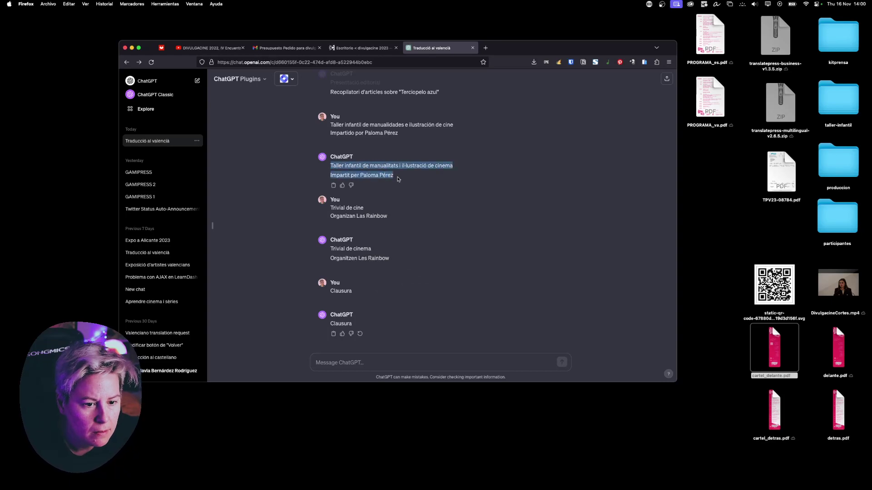
{"action": "right_click", "coordinate": [399, 179]}
{"action": "left_click", "coordinate": [409, 182]}
{"action": "key", "text": "super+Tab"}
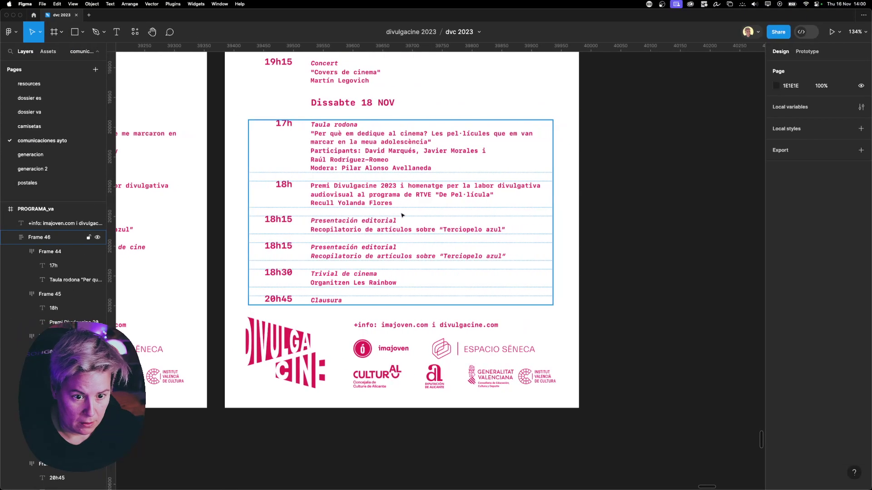
Select both lines of the second 18h15 entry and cut the old text
{"action": "double_click", "coordinate": [371, 247]}
{"action": "left_click", "coordinate": [370, 246]}
{"action": "double_click", "coordinate": [370, 247]}
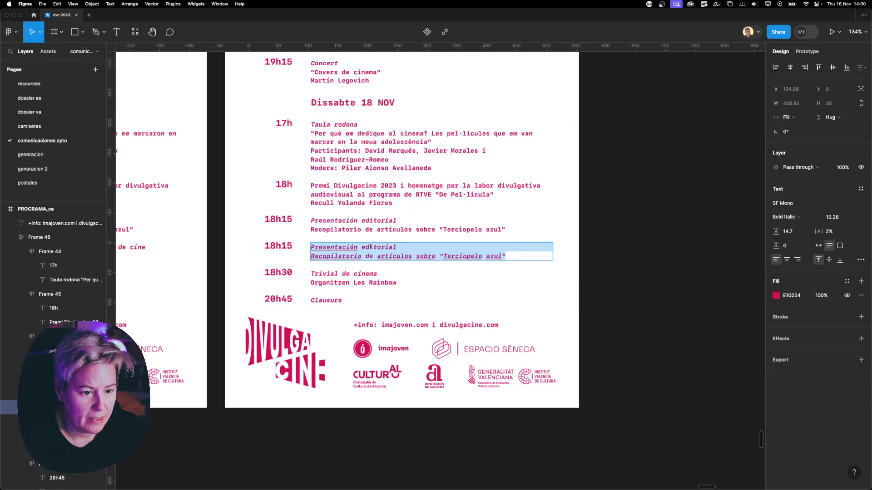
{"action": "key", "text": "Right"}
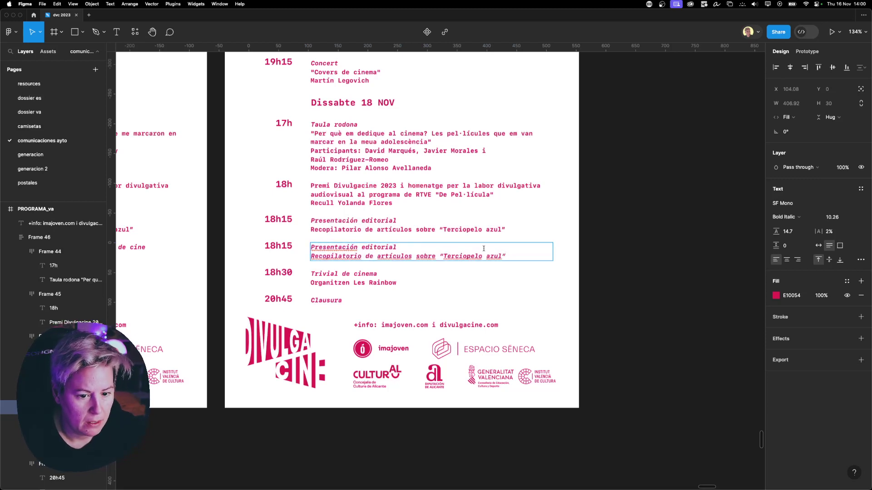
{"action": "key", "text": "Escape"}
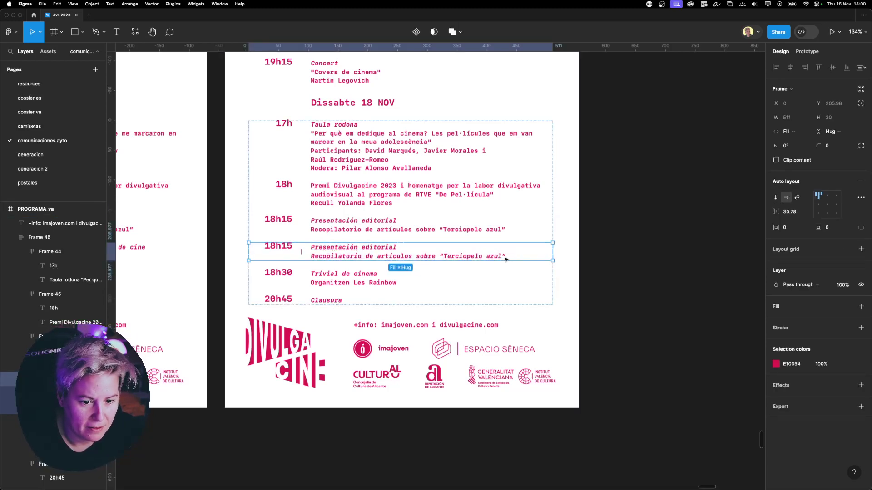
{"action": "double_click", "coordinate": [509, 257]}
{"action": "left_click_drag", "start_coordinate": [506, 257], "coordinate": [303, 244]}
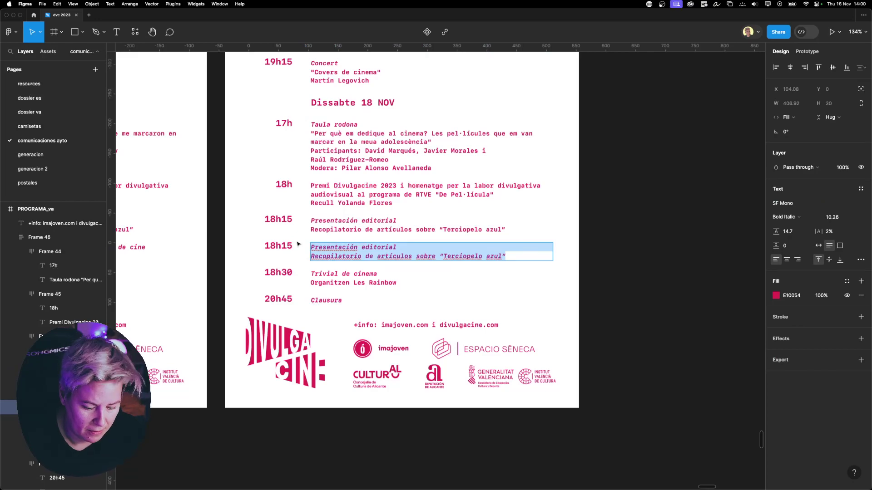
{"action": "key", "text": "super+x"}
Paste 'Taller infantil de manualitats i il·lustració de cinema' into the second 18h15 entry
{"action": "key", "text": "super+Tab"}
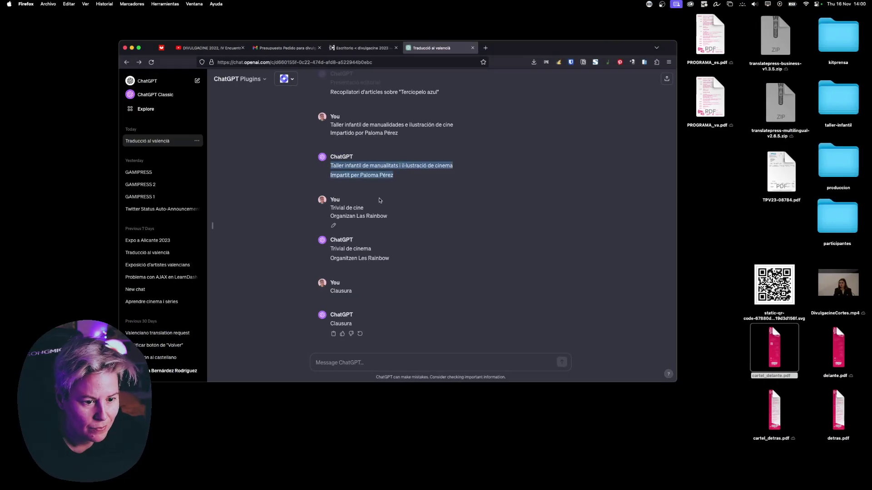
{"action": "right_click", "coordinate": [366, 166]}
{"action": "left_click", "coordinate": [377, 171]}
{"action": "key", "text": "super+Tab"}
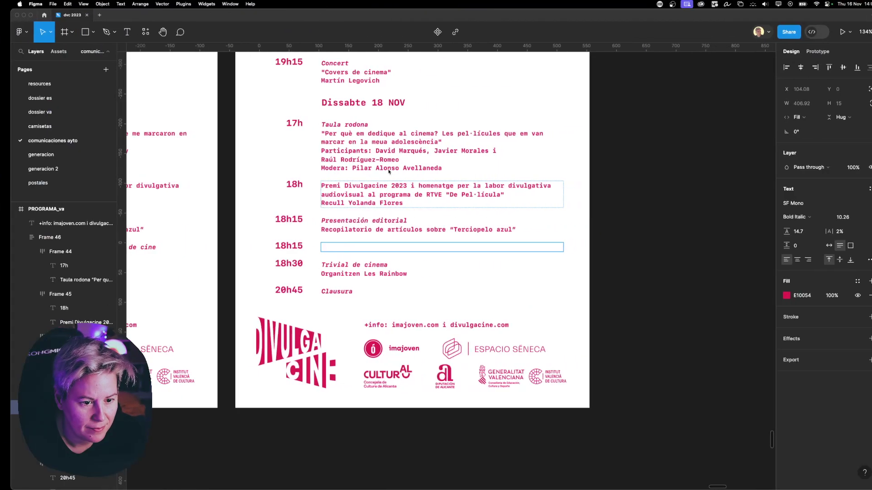
{"action": "key", "text": "super+v"}
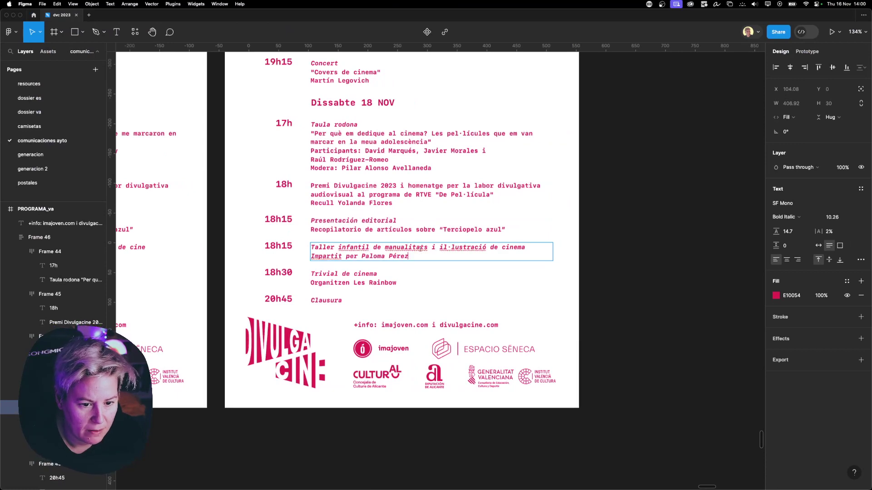
{"action": "key", "text": "super+a"}
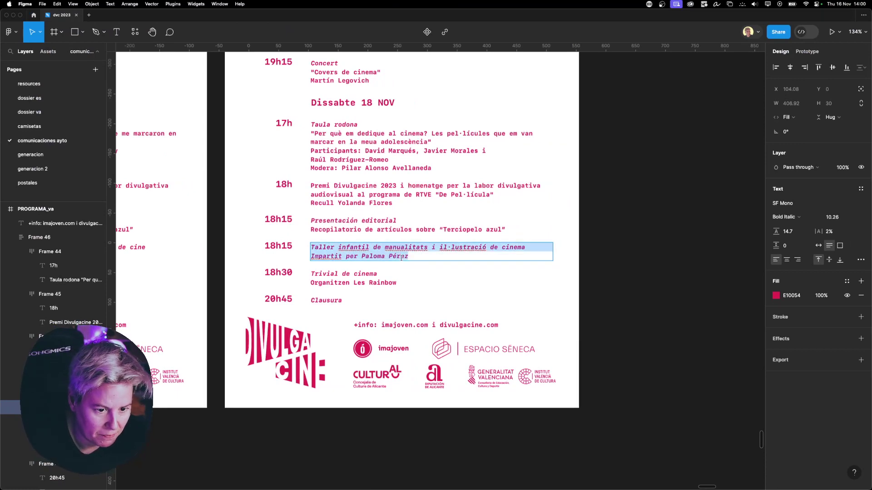
{"action": "key", "text": "Escape"}
{"action": "scroll", "coordinate": [404, 260], "scroll_direction": "down", "scroll_amount": 2}
Remove italics from the workshop entry's instructor line
{"action": "scroll", "coordinate": [409, 263], "scroll_direction": "down", "scroll_amount": 5}
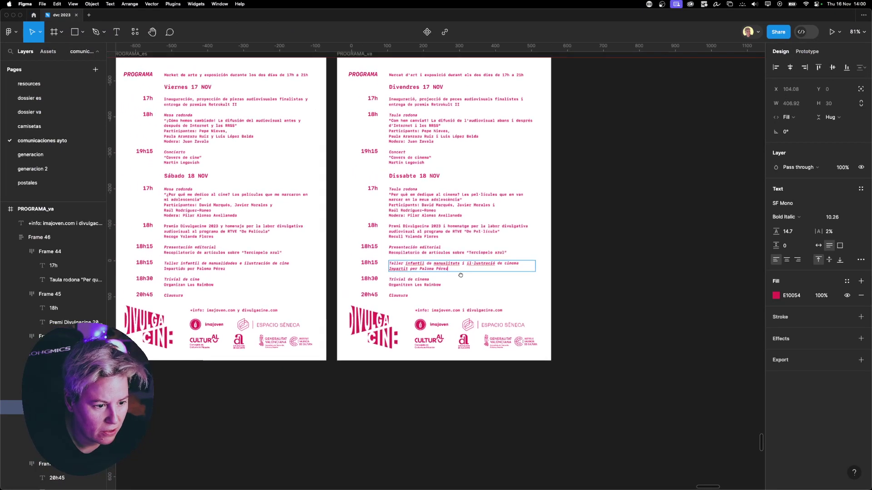
{"action": "scroll", "coordinate": [426, 271], "scroll_direction": "up", "scroll_amount": 8}
{"action": "mouse_move", "coordinate": [426, 272]}
{"action": "left_mouse_down"}
{"action": "mouse_move", "coordinate": [515, 272]}
{"action": "mouse_move", "coordinate": [451, 277]}
{"action": "left_mouse_up"}
{"action": "triple_click", "coordinate": [515, 272]}
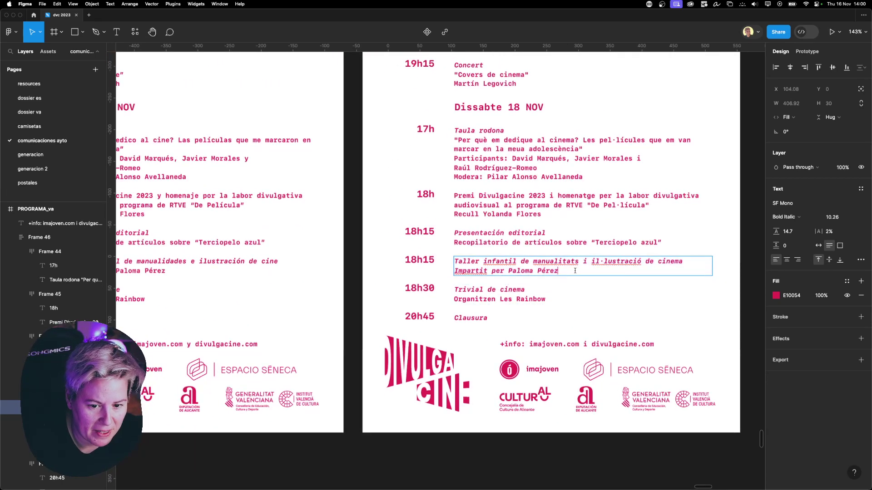
{"action": "key", "text": "super+i"}
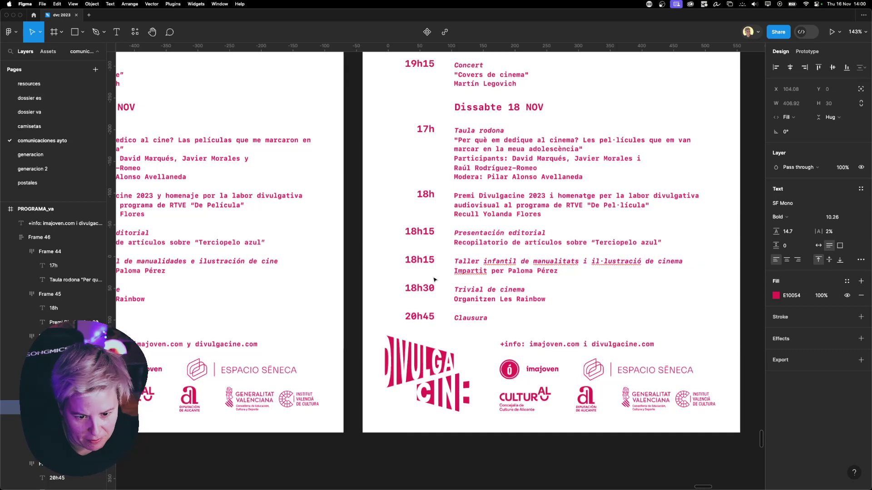
Finish editing the programme text, deselect, and switch to the ChatGPT translation chat
{"action": "scroll", "coordinate": [451, 213], "scroll_direction": "down", "scroll_amount": 5, "text": "ctrl"}
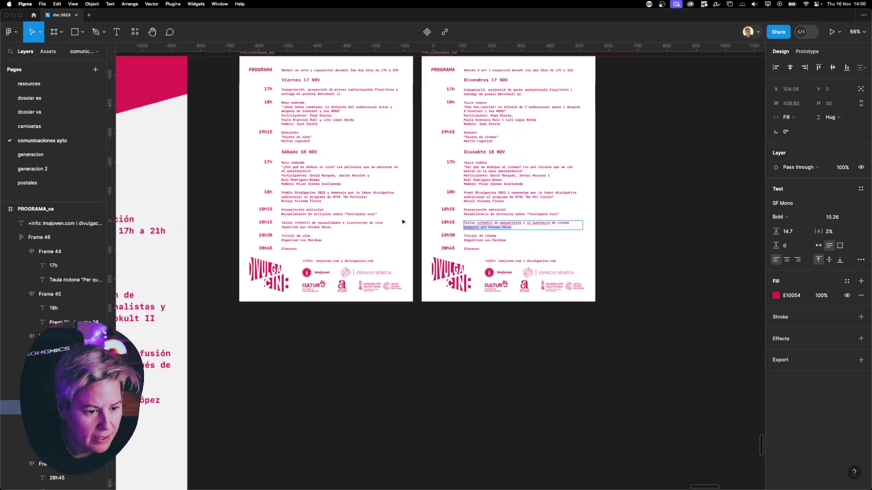
{"action": "scroll", "coordinate": [402, 222], "scroll_direction": "up", "scroll_amount": 3, "text": "ctrl"}
{"action": "key", "text": "Escape"}
{"action": "left_click", "coordinate": [661, 244]}
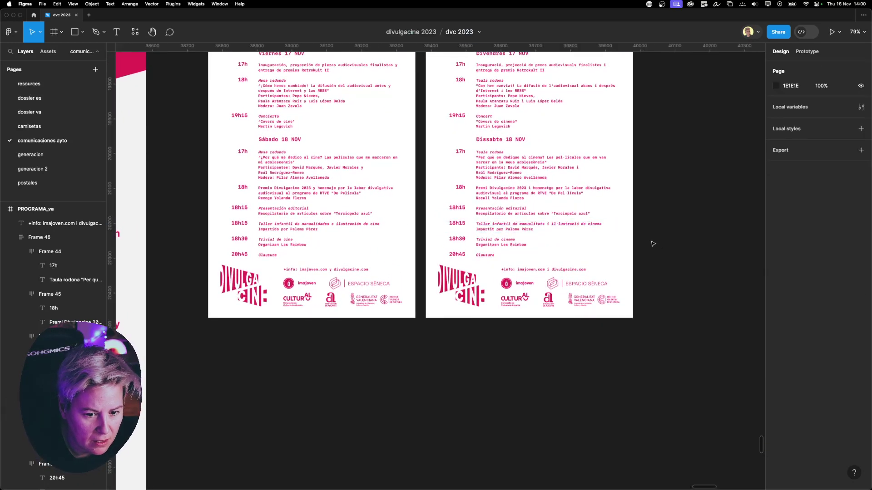
{"action": "scroll", "coordinate": [654, 245], "scroll_direction": "up", "scroll_amount": 3, "text": "ctrl"}
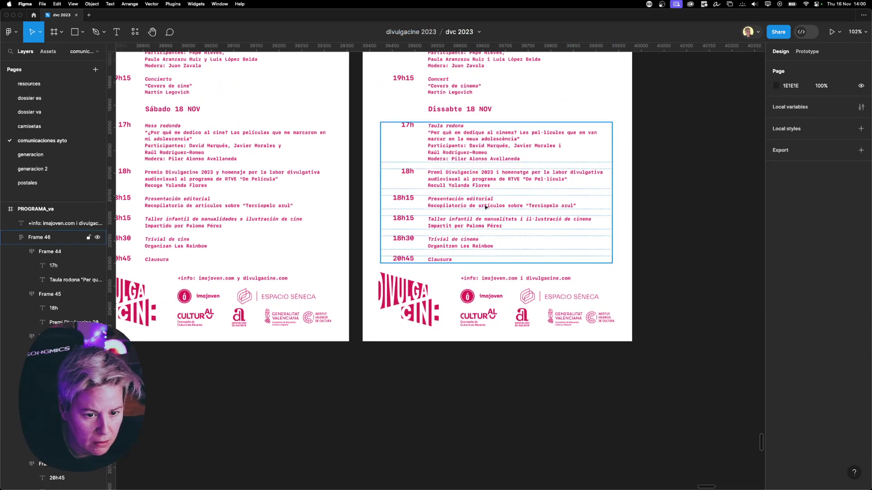
{"action": "key", "text": "ctrl+Left"}
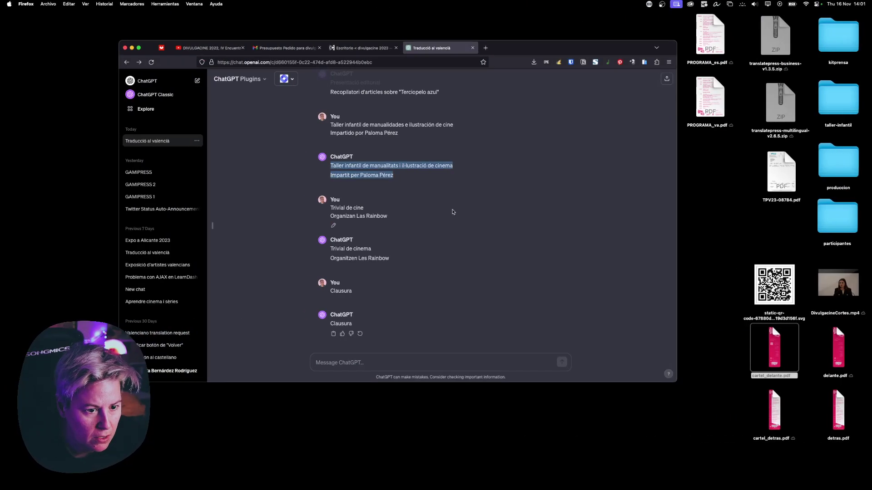
Select ChatGPT's translated 'Presentació editorial' reply
{"action": "scroll", "coordinate": [415, 207], "scroll_direction": "up", "scroll_amount": 3}
{"action": "scroll", "coordinate": [449, 242], "scroll_direction": "up", "scroll_amount": 2}
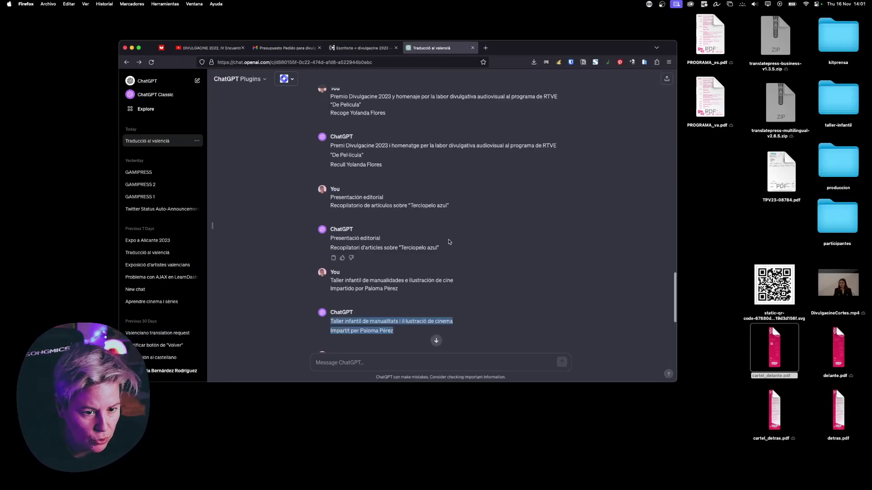
{"action": "double_click", "coordinate": [347, 198]}
{"action": "left_click_drag", "start_coordinate": [330, 237], "coordinate": [441, 251]}
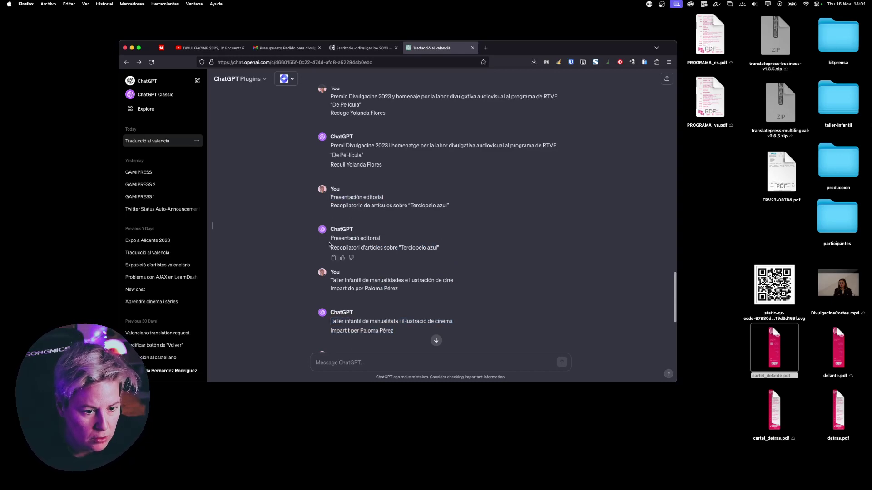
{"action": "key", "text": "super+Tab"}
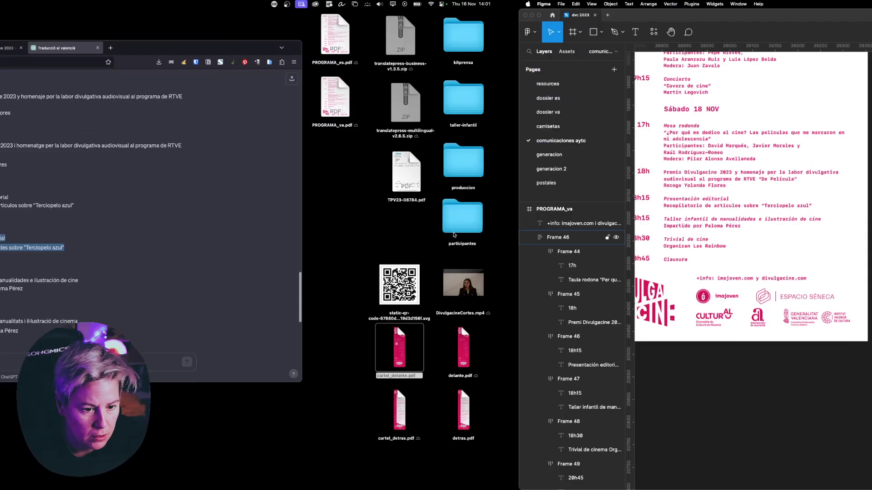
Paste into the 18h15 Presentación editorial entry, then undo the mistaken paste
{"action": "left_click", "coordinate": [470, 209]}
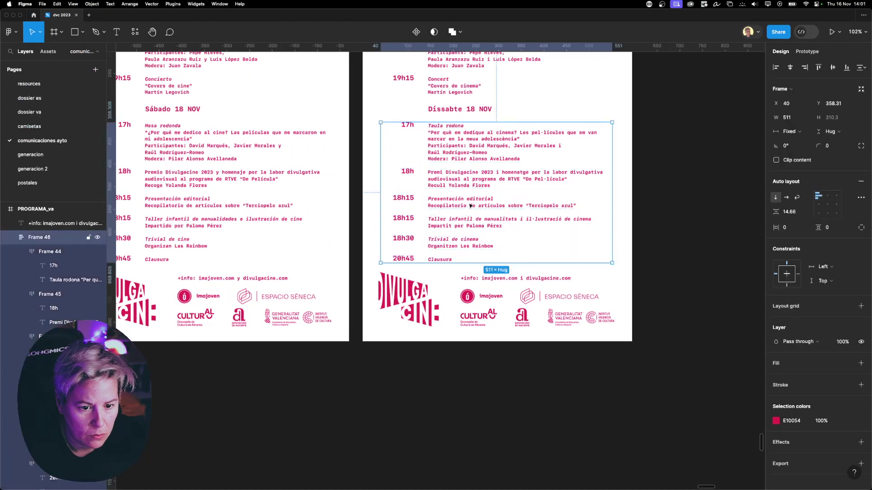
{"action": "double_click", "coordinate": [468, 203]}
{"action": "key", "text": "super+v"}
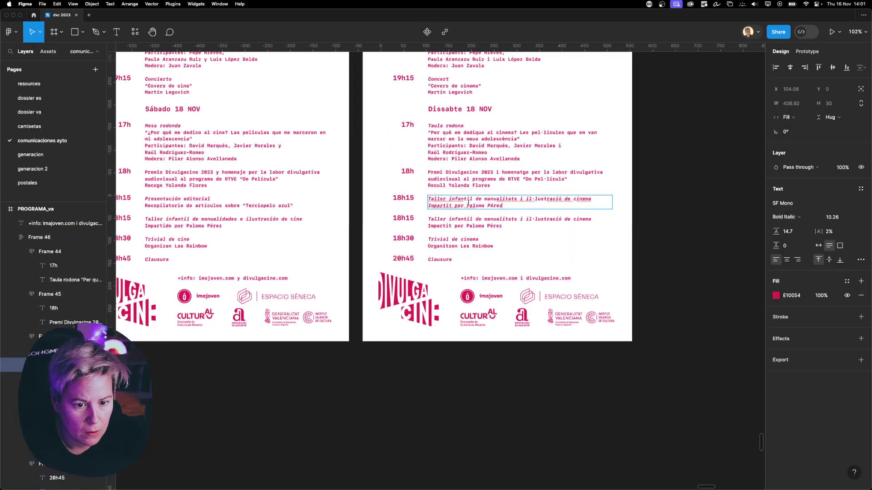
{"action": "key", "text": "super+z"}
{"action": "key", "text": "Escape"}
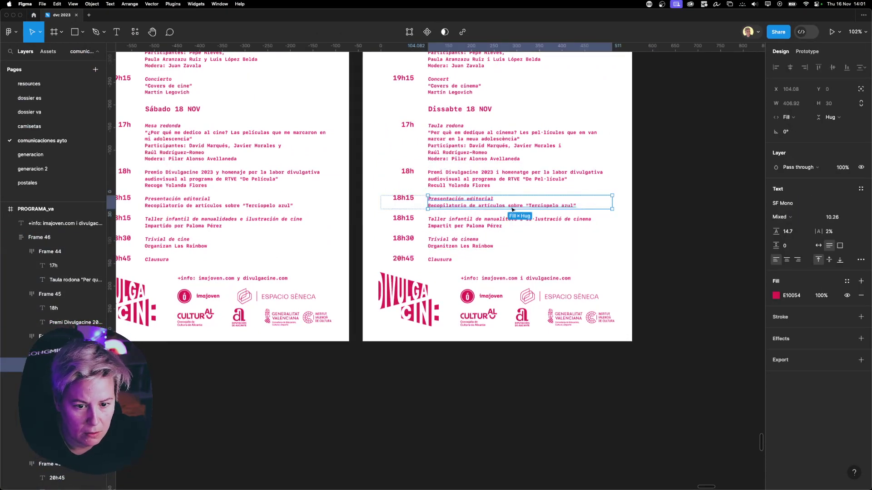
Undo a wrong Taller infantil paste in the 18h15 entry and delete its text
{"action": "key", "text": "Return"}
{"action": "key", "text": "super+v"}
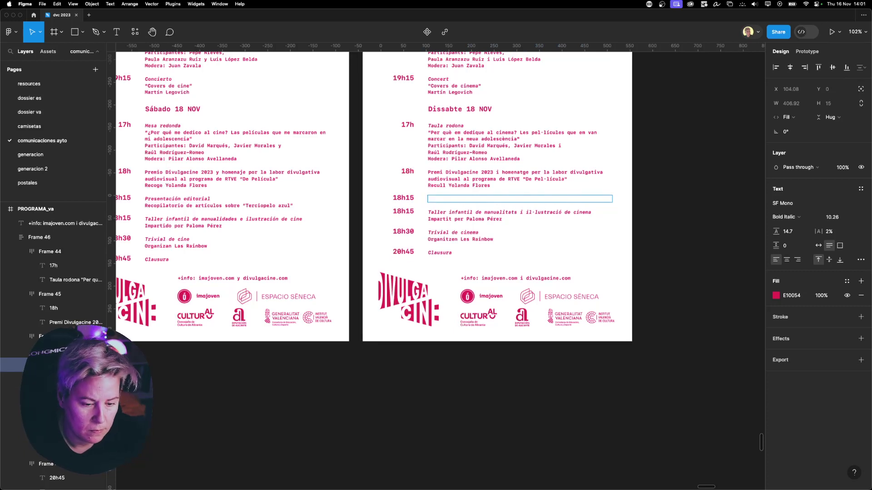
{"action": "key", "text": "Escape"}
{"action": "key", "text": "super+z"}
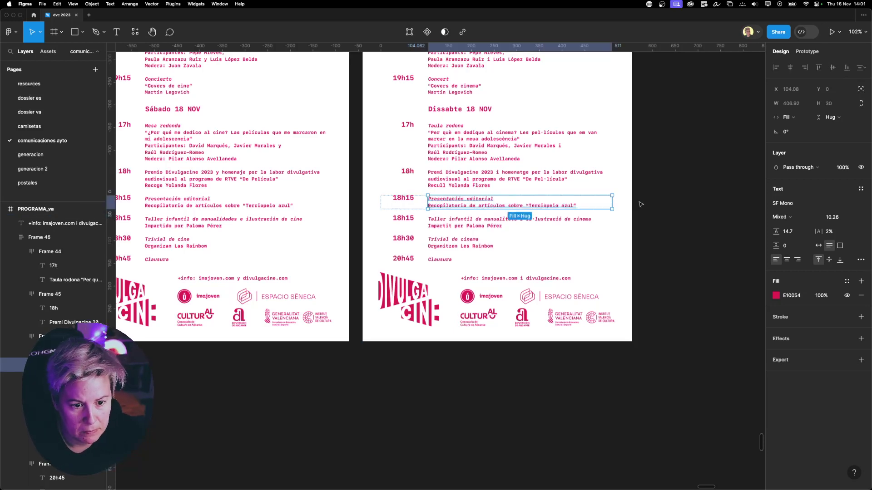
{"action": "key", "text": "Return"}
{"action": "key", "text": "BackSpace"}
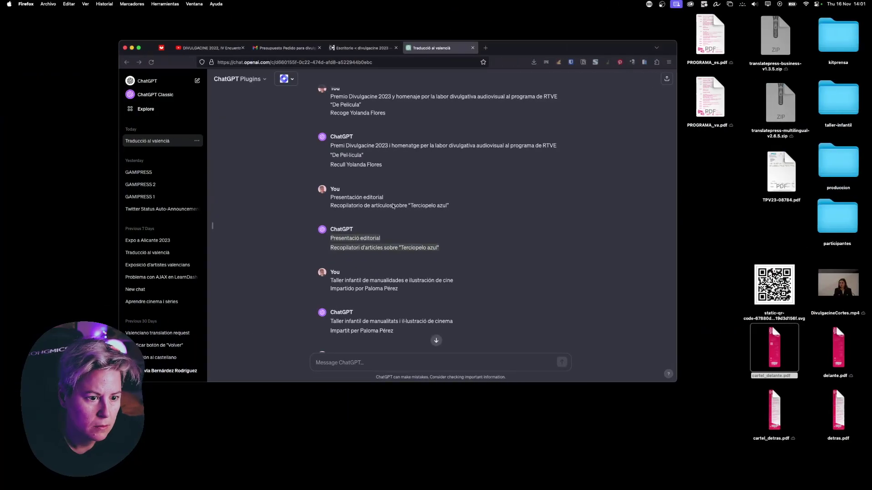
Copy the 'Presentació editorial' reply and restore text in the empty 18h15 row
{"action": "left_click_drag", "start_coordinate": [439, 248], "coordinate": [358, 227]}
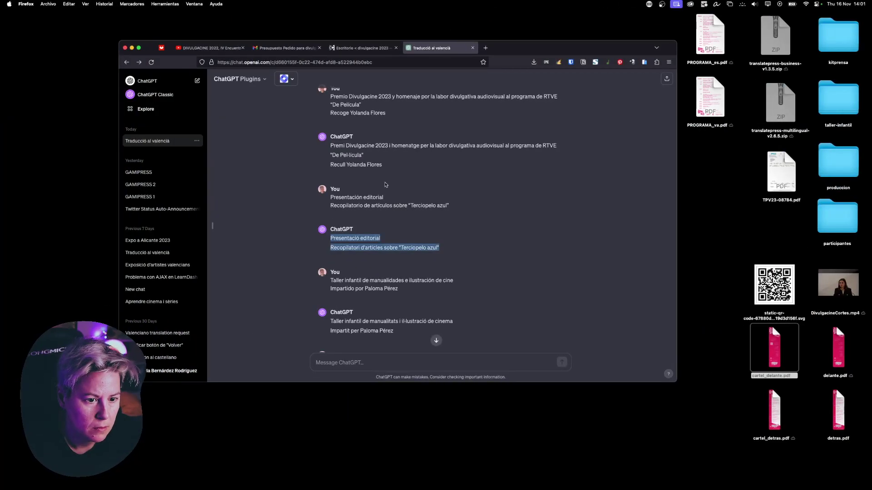
{"action": "left_click", "coordinate": [333, 258]}
{"action": "key", "text": "super+Tab"}
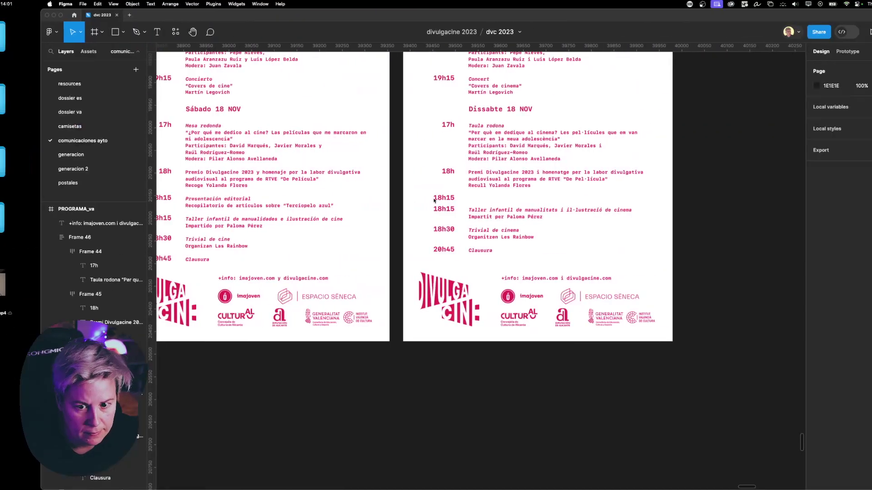
{"action": "left_click", "coordinate": [444, 198]}
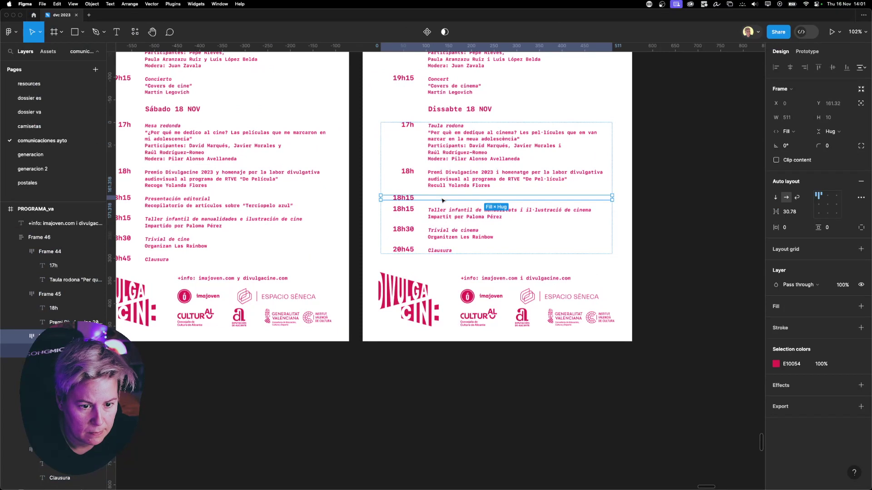
{"action": "key", "text": "super+v"}
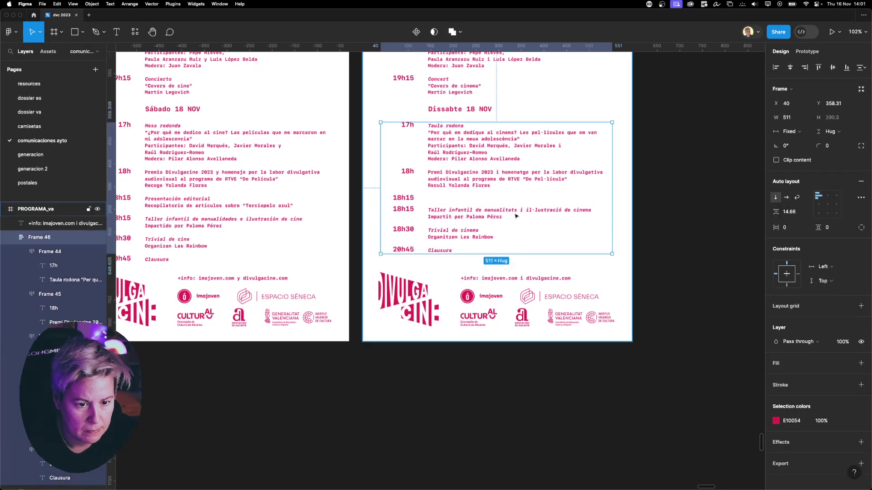
Delete the final 'n' so the 18h15 heading reads 'Presentació editorial'
{"action": "double_click", "coordinate": [460, 199]}
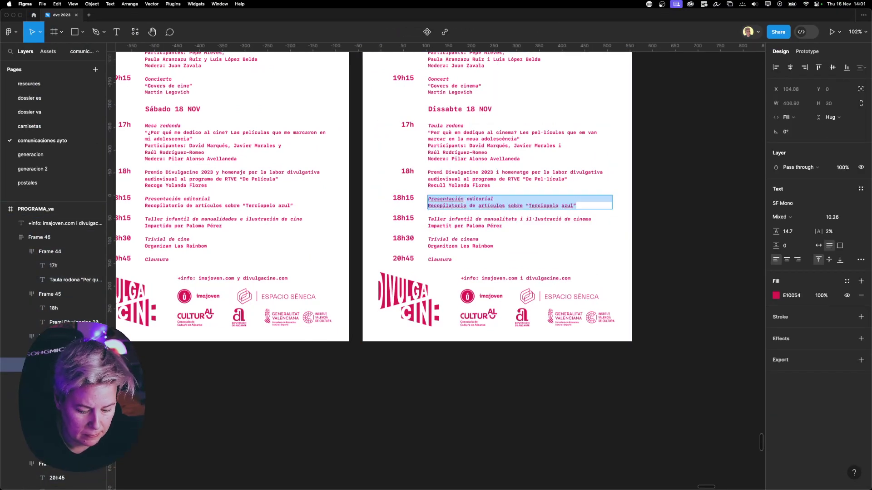
{"action": "key", "text": "BackSpace"}
{"action": "key", "text": "super+z"}
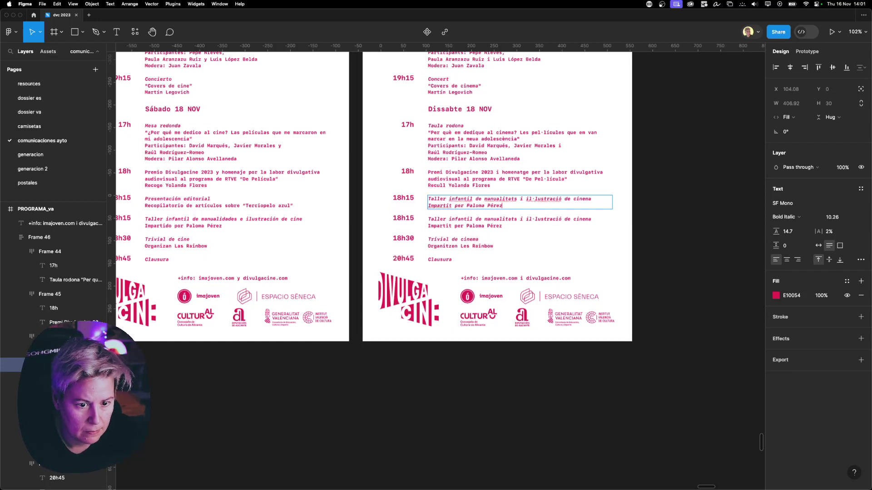
{"action": "key", "text": "Escape"}
{"action": "double_click", "coordinate": [465, 202]}
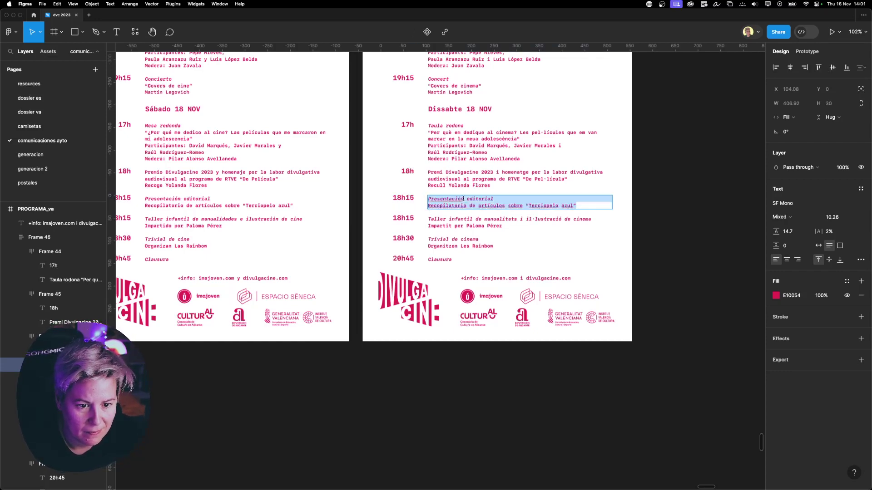
{"action": "left_click", "coordinate": [463, 199]}
{"action": "key", "text": "BackSpace"}
Replace 'Recopilatorio de artículos' in the 18h15 entry with 'Recopilatori d'articles' copied from ChatGPT
{"action": "key", "text": "super+Tab"}
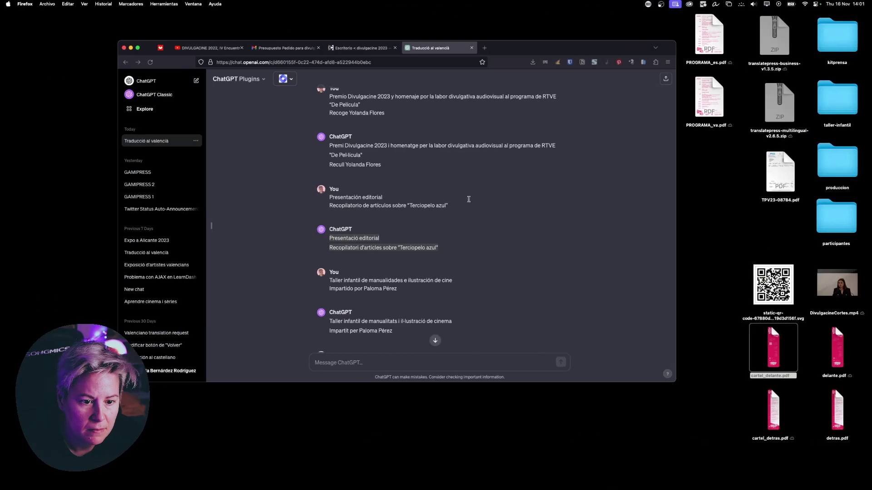
{"action": "left_click", "coordinate": [336, 243]}
{"action": "left_click_drag", "start_coordinate": [331, 248], "coordinate": [383, 249]}
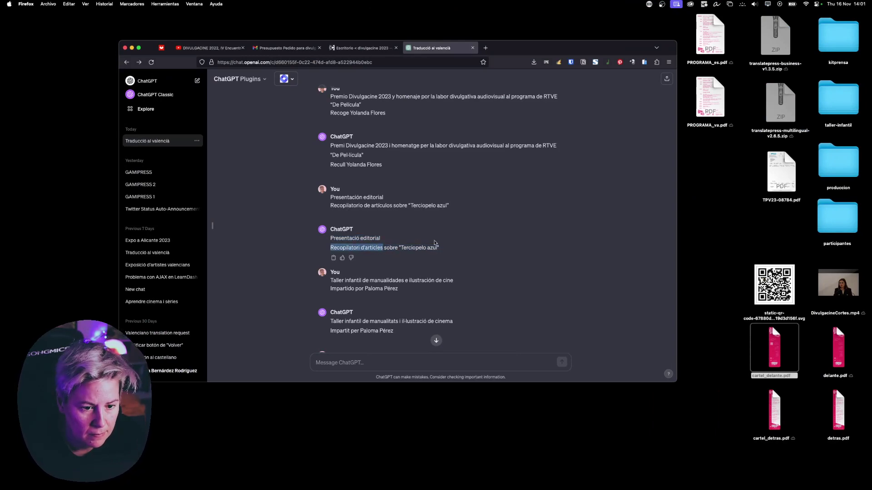
{"action": "key", "text": "super+Tab"}
{"action": "mouse_move", "coordinate": [479, 206]}
{"action": "left_mouse_down"}
{"action": "mouse_move", "coordinate": [503, 206]}
{"action": "mouse_move", "coordinate": [402, 207]}
{"action": "left_mouse_up"}
{"action": "key", "text": "super+v"}
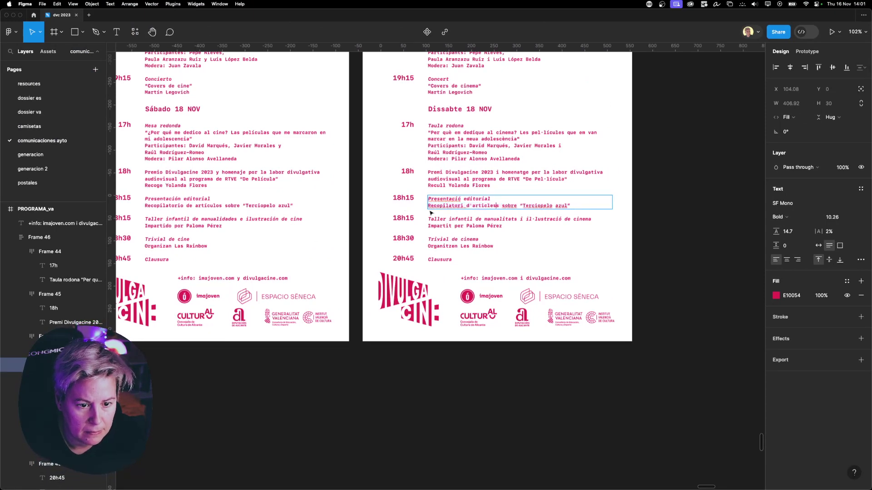
{"action": "key", "text": "BackSpace"}
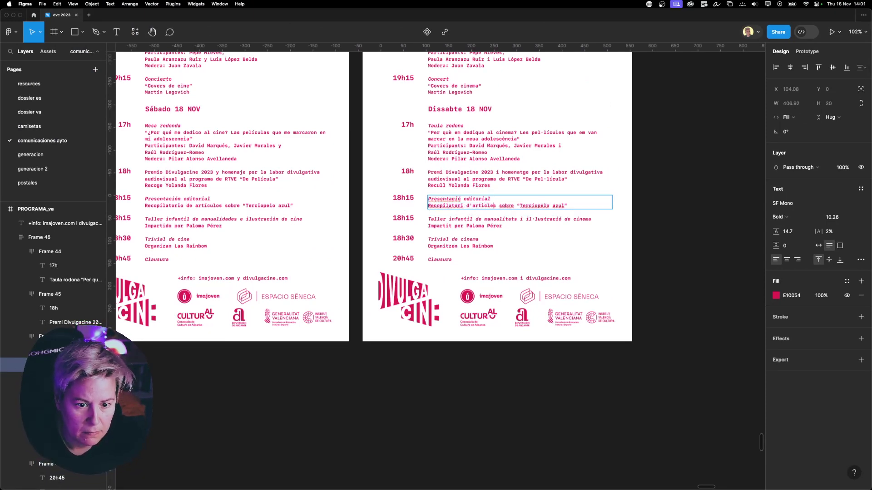
{"action": "key", "text": "Escape"}
Deselect Frame 46 and scroll so both language programmes are visible together
{"action": "key", "text": "super+Tab"}
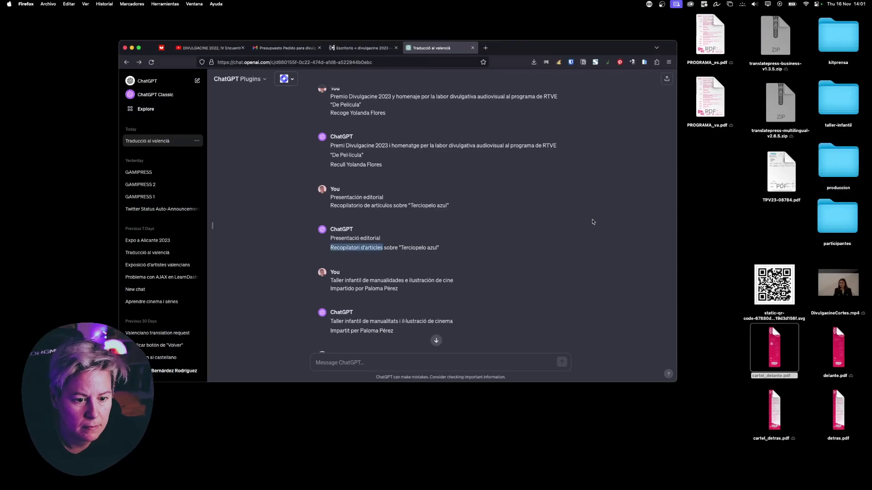
{"action": "key", "text": "super+Tab"}
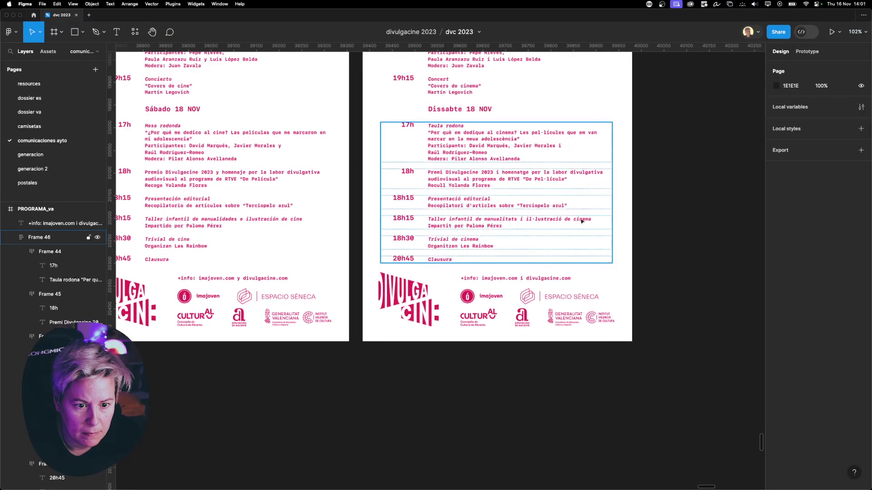
{"action": "left_click", "coordinate": [664, 263]}
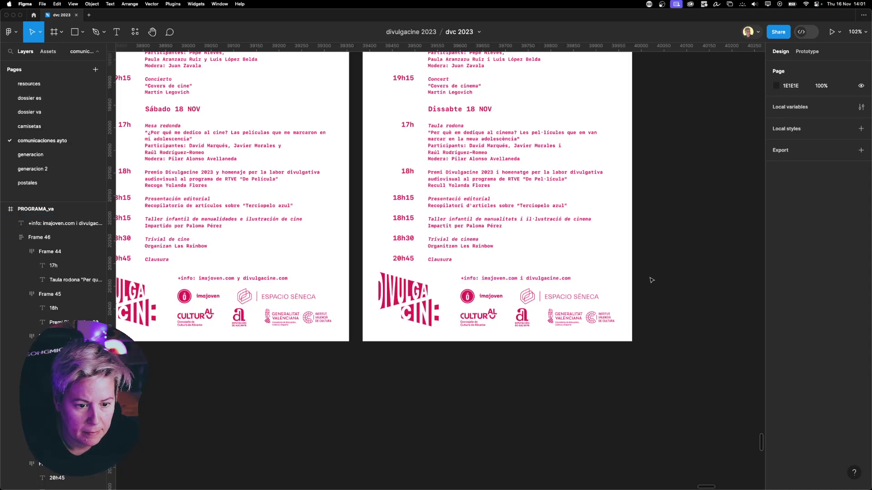
{"action": "scroll", "coordinate": [652, 280], "scroll_direction": "down", "scroll_amount": 5}
{"action": "scroll", "coordinate": [588, 265], "scroll_direction": "down", "scroll_amount": 3}
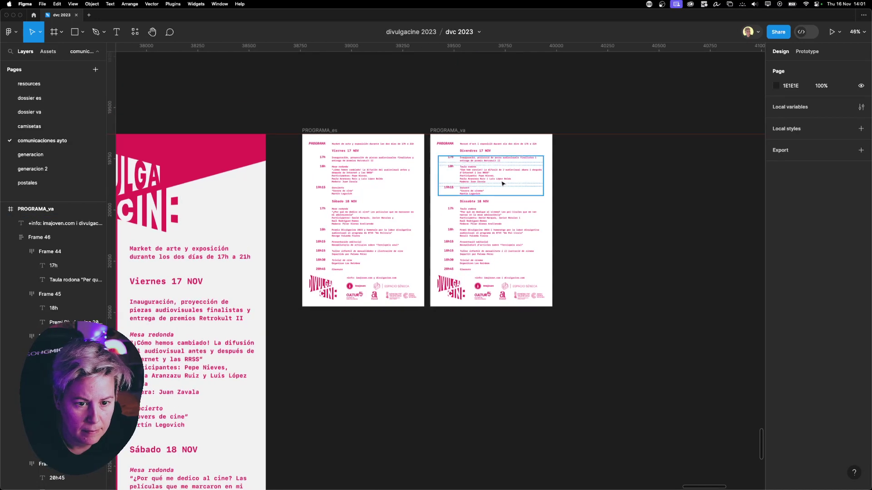
Select both posters and both programme frames and re-export them as PDFs, overwriting the old files
{"action": "scroll", "coordinate": [468, 238], "scroll_direction": "down", "scroll_amount": 3}
{"action": "scroll", "coordinate": [468, 239], "scroll_direction": "up", "scroll_amount": 1}
{"action": "left_click_drag", "start_coordinate": [247, 107], "coordinate": [548, 416]}
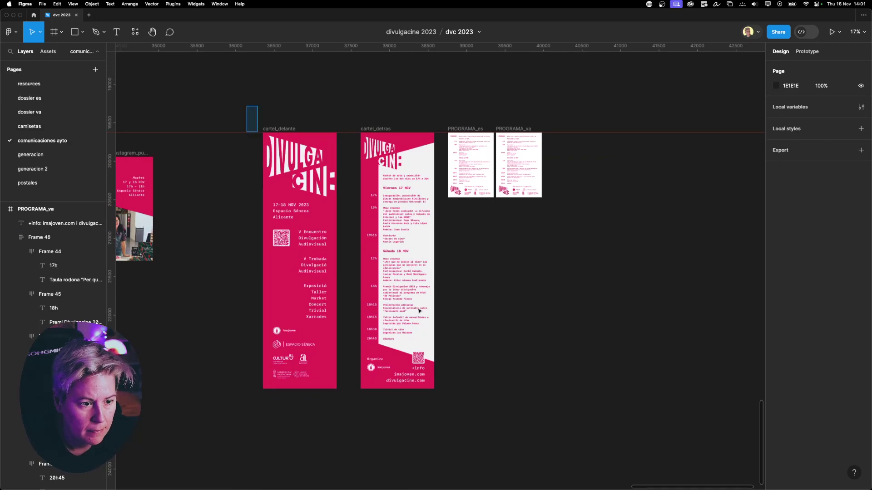
{"action": "left_click", "coordinate": [806, 413]}
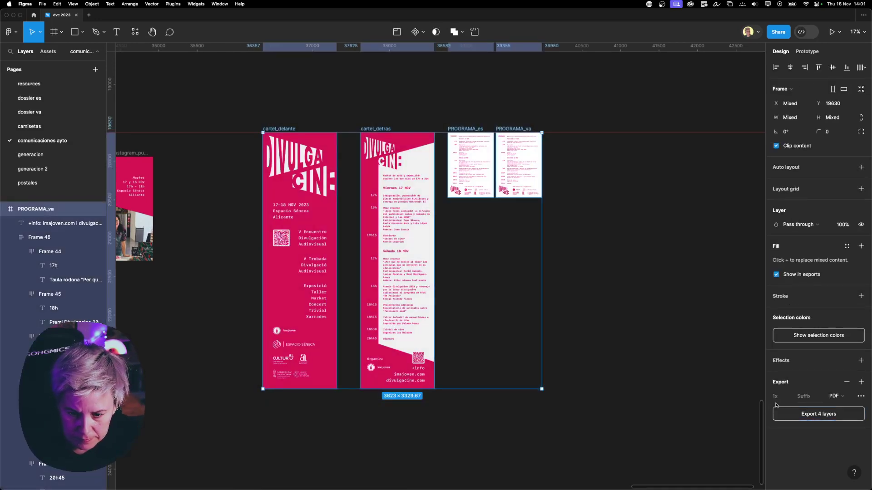
{"action": "left_click", "coordinate": [550, 315]}
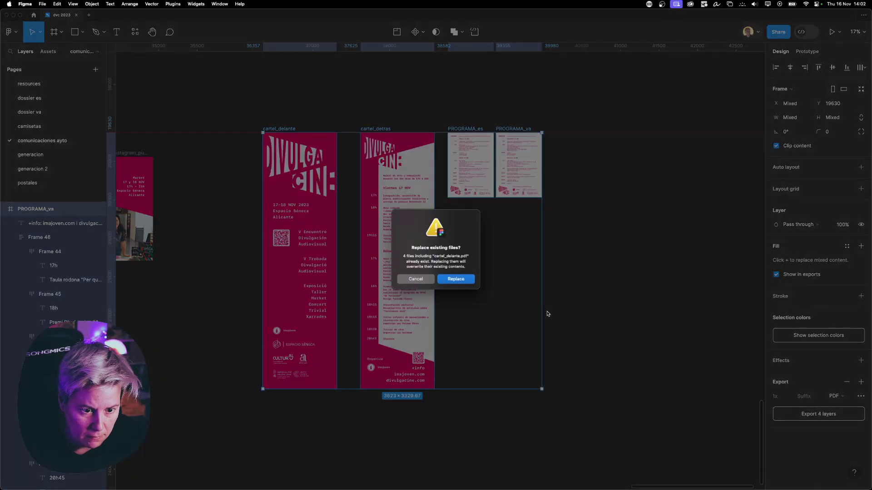
{"action": "key", "text": "Return"}
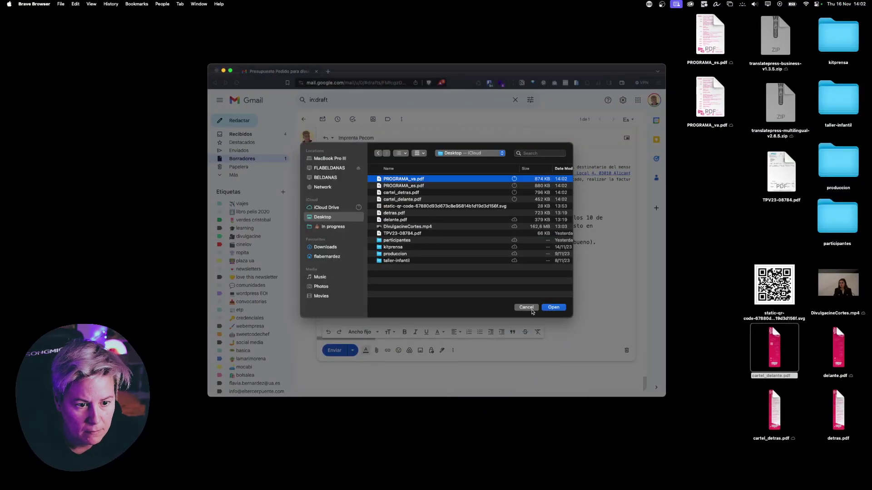
{"action": "key", "text": "space"}
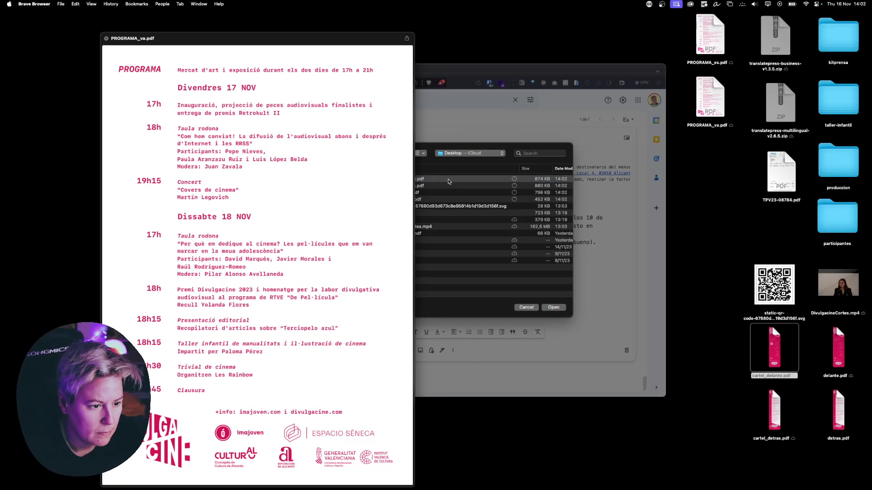
{"action": "key", "text": "Down"}
{"action": "key", "text": "Up"}
{"action": "key", "text": "Down"}
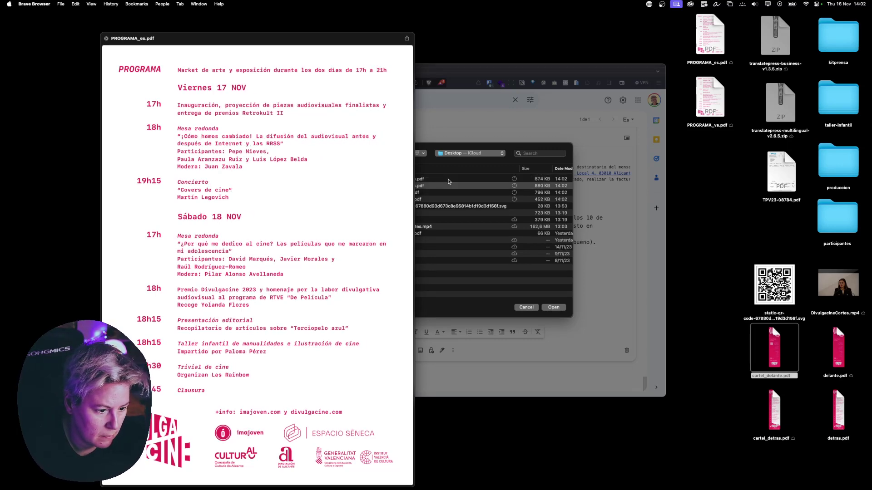
{"action": "key", "text": "Up"}
{"action": "key", "text": "Down"}
{"action": "key", "text": "Up"}
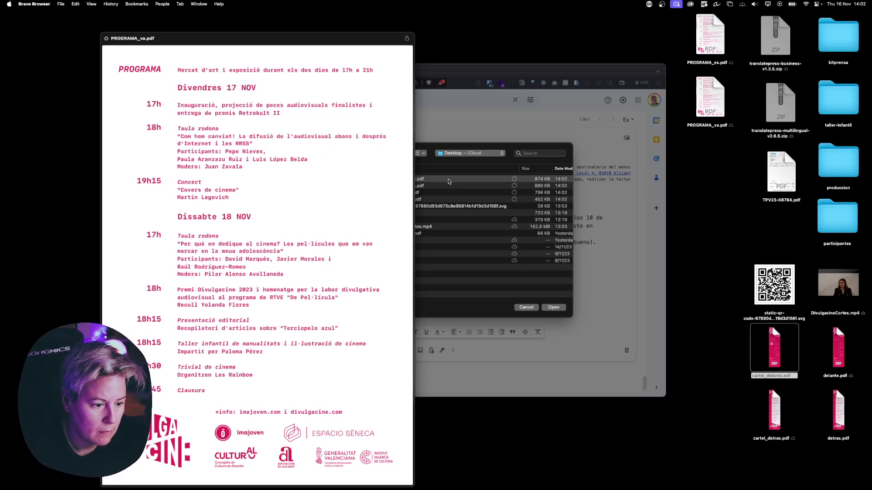
{"action": "key", "text": "Down"}
{"action": "key", "text": "Up"}
{"action": "key", "text": "Down"}
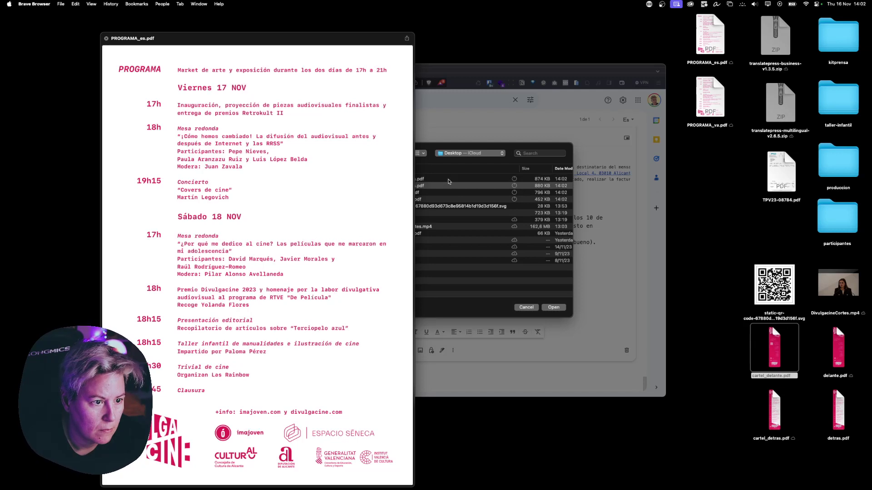
{"action": "key", "text": "Up"}
{"action": "key", "text": "Down"}
{"action": "key", "text": "Up"}
{"action": "key", "text": "Down"}
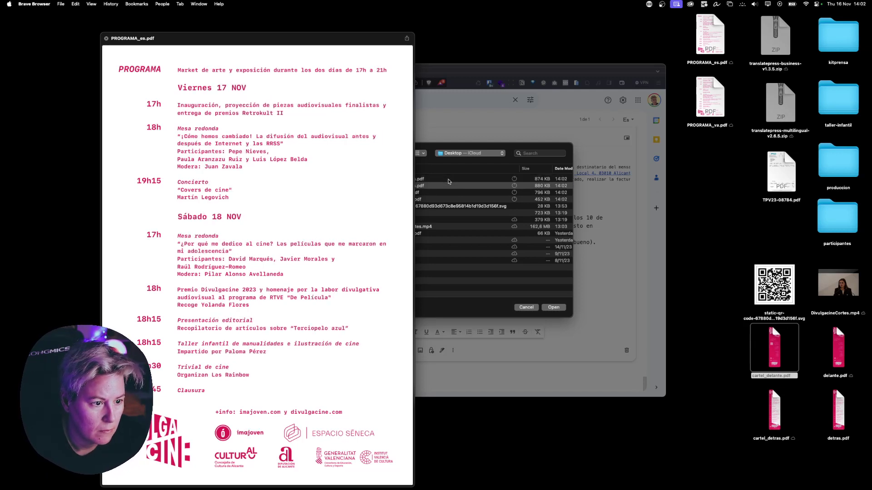
{"action": "key", "text": "Up"}
{"action": "key", "text": "Down"}
{"action": "key", "text": "Up"}
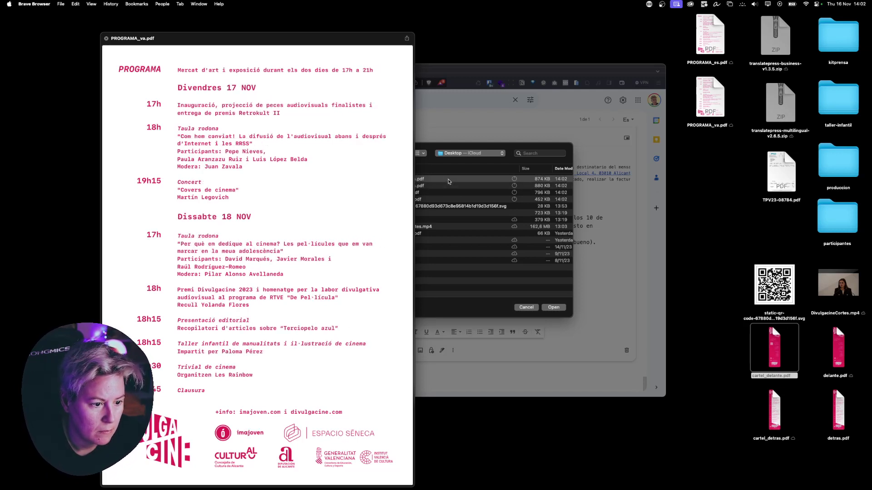
{"action": "key", "text": "Down"}
{"action": "key", "text": "Up"}
{"action": "key", "text": "Down"}
{"action": "key", "text": "Up"}
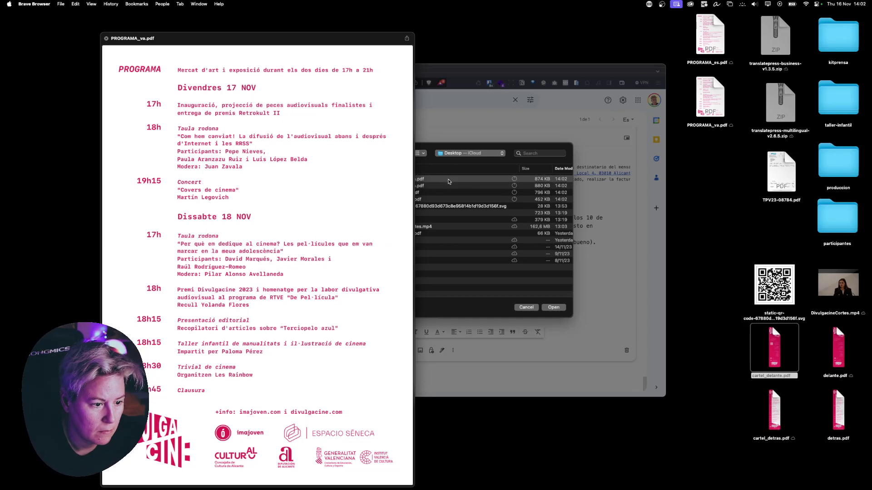
{"action": "key", "text": "Down"}
{"action": "key", "text": "Down"}
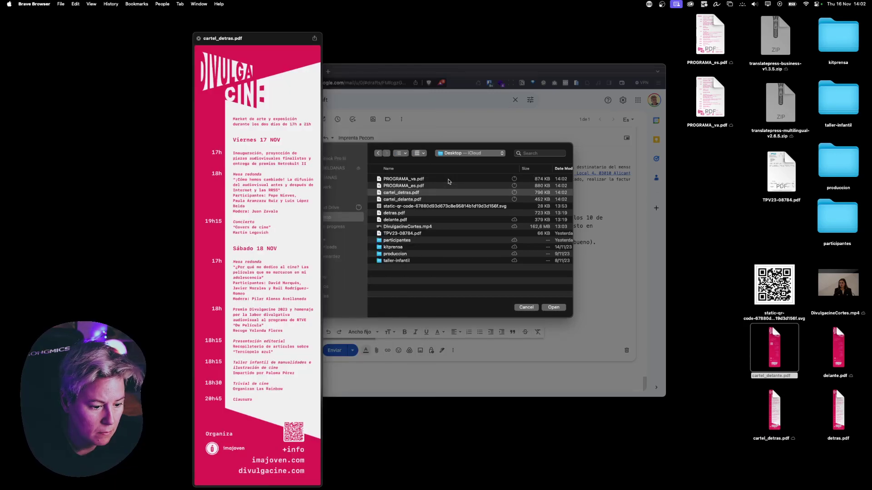
{"action": "key", "text": "Up"}
{"action": "key", "text": "space"}
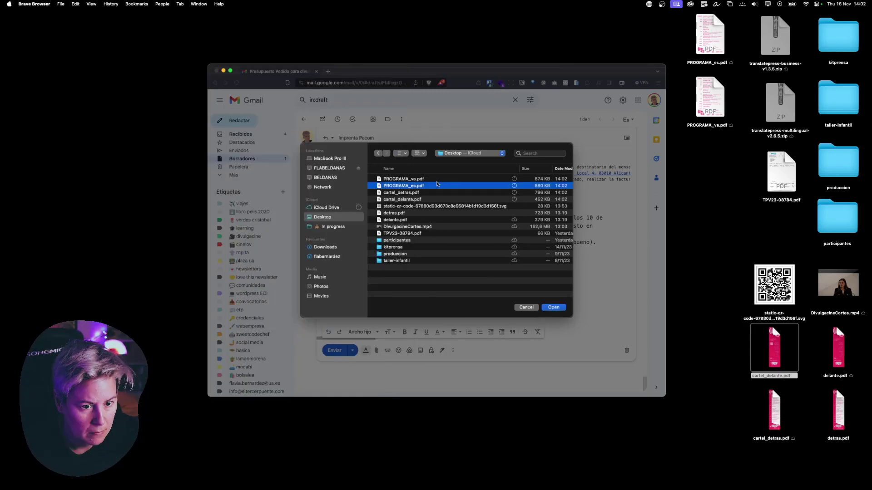
Attach the four exported poster and programme PDFs and review the reply draft
{"action": "left_click", "coordinate": [425, 179]}
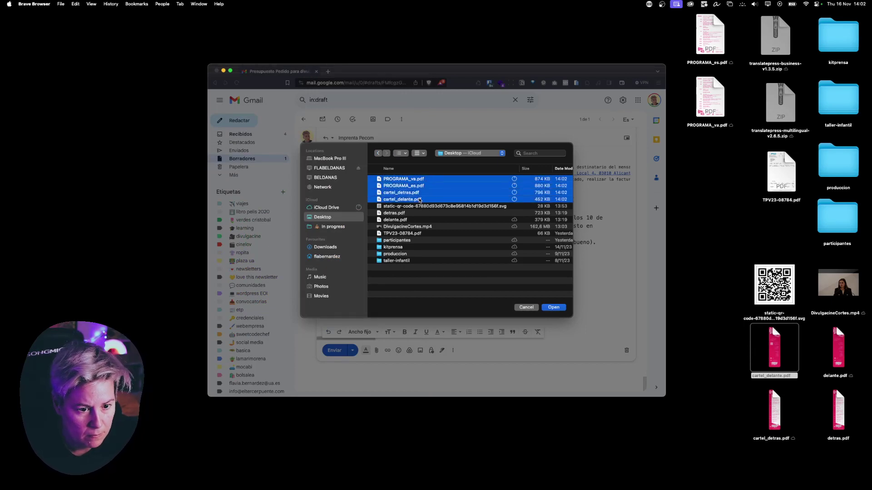
{"action": "left_click", "coordinate": [421, 199], "text": "shift"}
{"action": "left_click", "coordinate": [553, 308]}
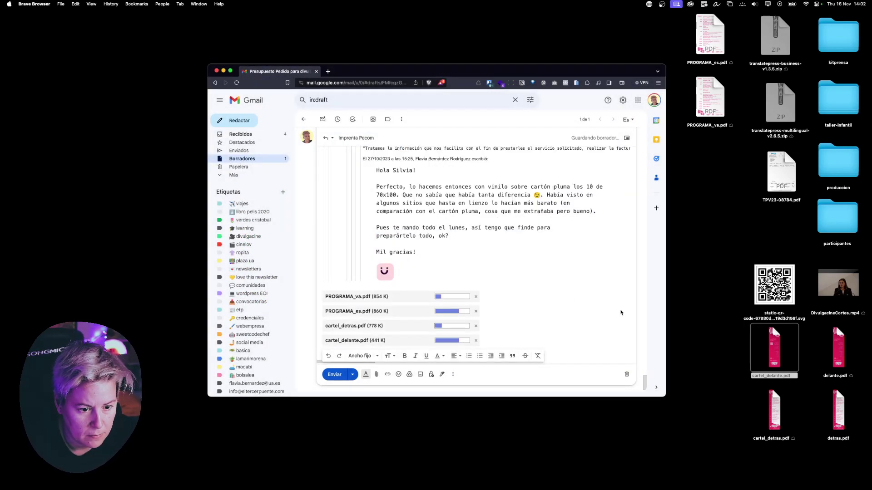
{"action": "scroll", "coordinate": [541, 288], "scroll_direction": "up", "scroll_amount": 2}
{"action": "scroll", "coordinate": [540, 289], "scroll_direction": "up", "scroll_amount": 3}
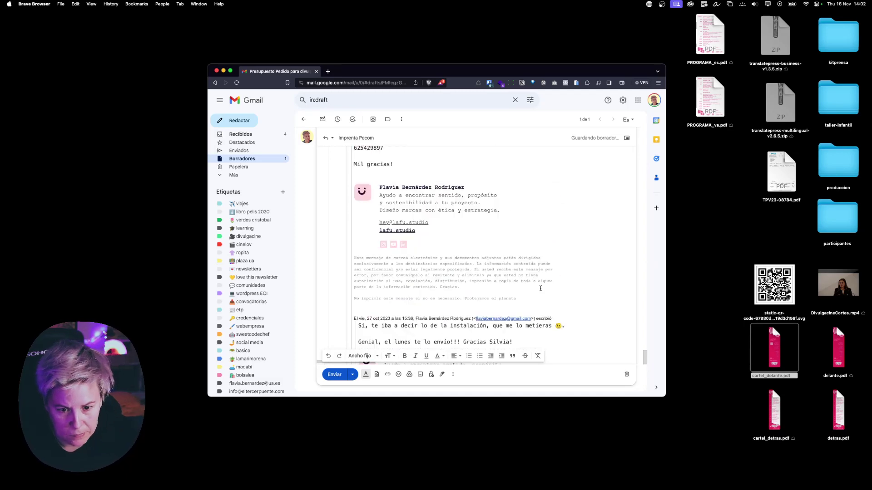
{"action": "scroll", "coordinate": [540, 286], "scroll_direction": "up", "scroll_amount": 5}
{"action": "scroll", "coordinate": [539, 286], "scroll_direction": "down", "scroll_amount": 5}
{"action": "scroll", "coordinate": [539, 286], "scroll_direction": "down", "scroll_amount": 5}
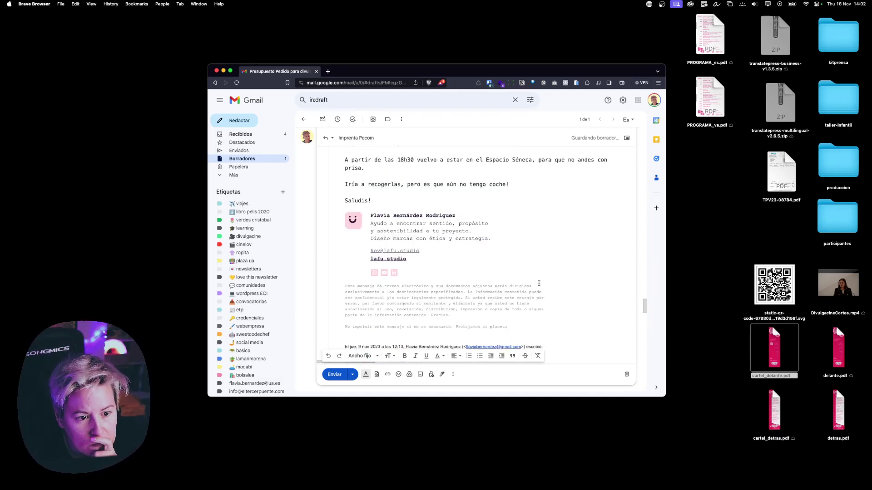
{"action": "scroll", "coordinate": [540, 286], "scroll_direction": "down", "scroll_amount": 5}
{"action": "scroll", "coordinate": [539, 286], "scroll_direction": "down", "scroll_amount": 5}
{"action": "scroll", "coordinate": [540, 285], "scroll_direction": "up", "scroll_amount": 5}
{"action": "scroll", "coordinate": [540, 285], "scroll_direction": "up", "scroll_amount": 5}
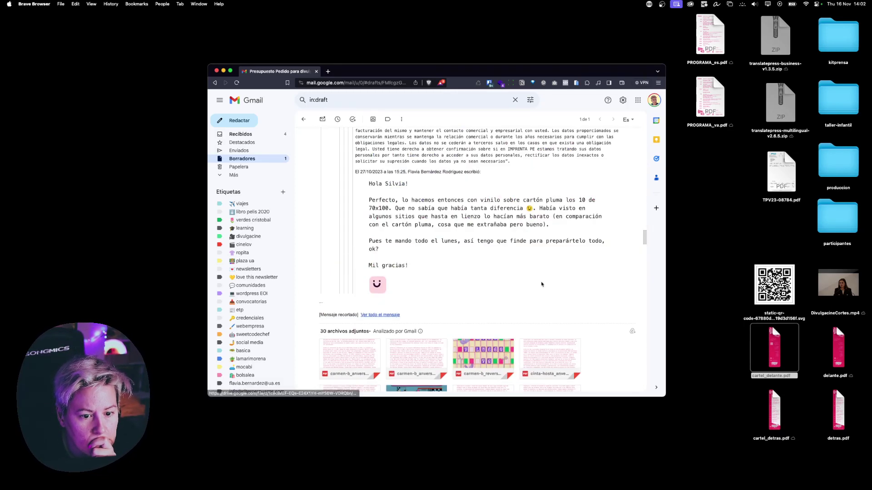
{"action": "scroll", "coordinate": [541, 284], "scroll_direction": "up", "scroll_amount": 5}
{"action": "scroll", "coordinate": [543, 284], "scroll_direction": "up", "scroll_amount": 3}
{"action": "scroll", "coordinate": [543, 284], "scroll_direction": "up", "scroll_amount": 5}
{"action": "scroll", "coordinate": [543, 283], "scroll_direction": "up", "scroll_amount": 5}
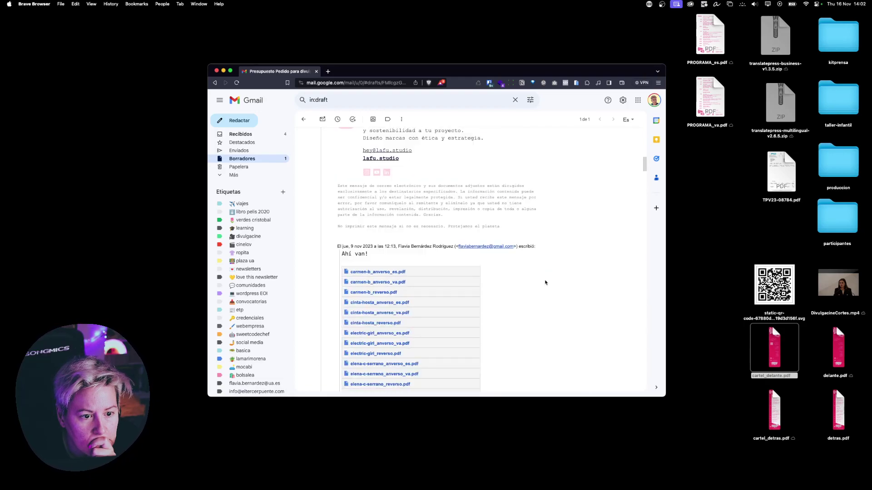
{"action": "scroll", "coordinate": [545, 282], "scroll_direction": "up", "scroll_amount": 5}
{"action": "scroll", "coordinate": [546, 283], "scroll_direction": "up", "scroll_amount": 3}
{"action": "scroll", "coordinate": [546, 283], "scroll_direction": "down", "scroll_amount": 5}
{"action": "scroll", "coordinate": [546, 283], "scroll_direction": "down", "scroll_amount": 5}
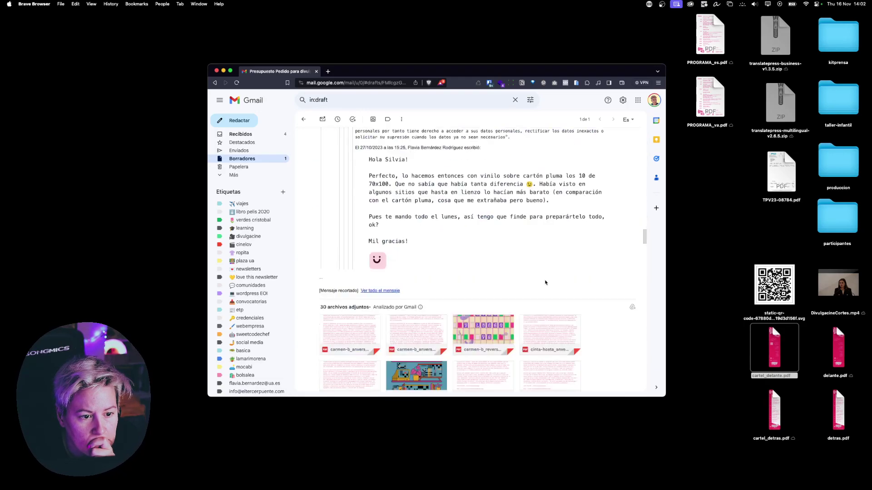
{"action": "scroll", "coordinate": [546, 283], "scroll_direction": "down", "scroll_amount": 2}
{"action": "scroll", "coordinate": [546, 283], "scroll_direction": "down", "scroll_amount": 5}
{"action": "scroll", "coordinate": [546, 283], "scroll_direction": "down", "scroll_amount": 5}
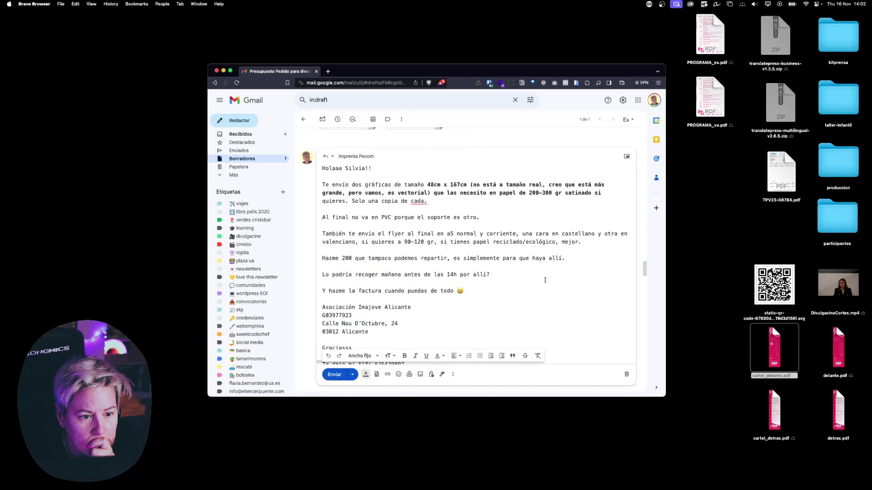
{"action": "scroll", "coordinate": [473, 251], "scroll_direction": "down", "scroll_amount": 1}
{"action": "scroll", "coordinate": [463, 251], "scroll_direction": "down", "scroll_amount": 2}
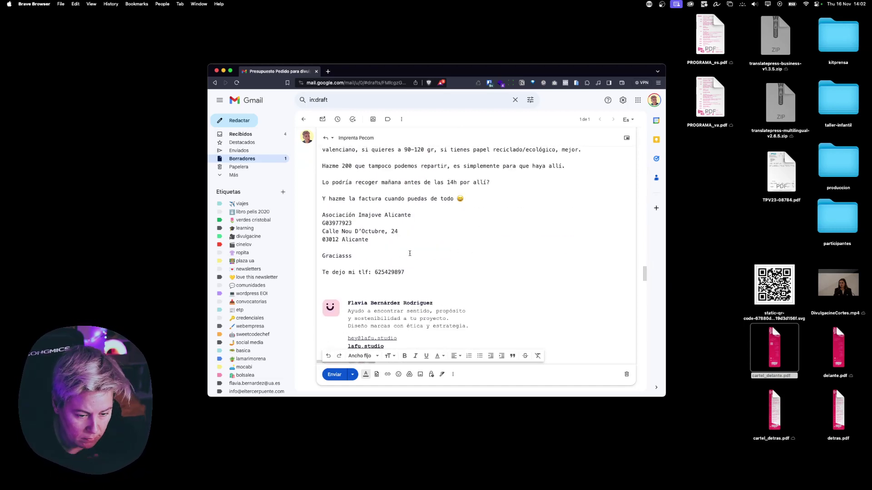
Add 'Por cierto, las postales quedaron DE CATEGORÍA!!!' below Graciasss and send the reply
{"action": "key", "text": "Return"}
{"action": "key", "text": "Return"}
{"action": "type", "text": "Por cierto, "}
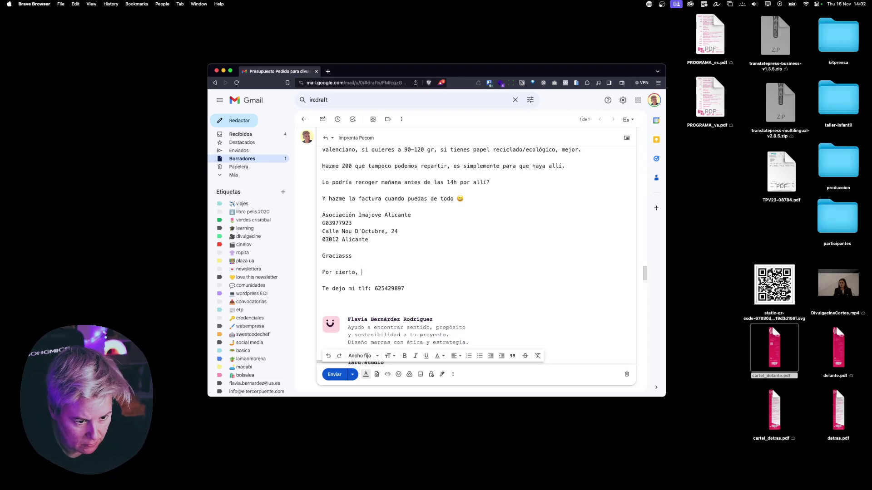
{"action": "type", "text": "las postales qued"}
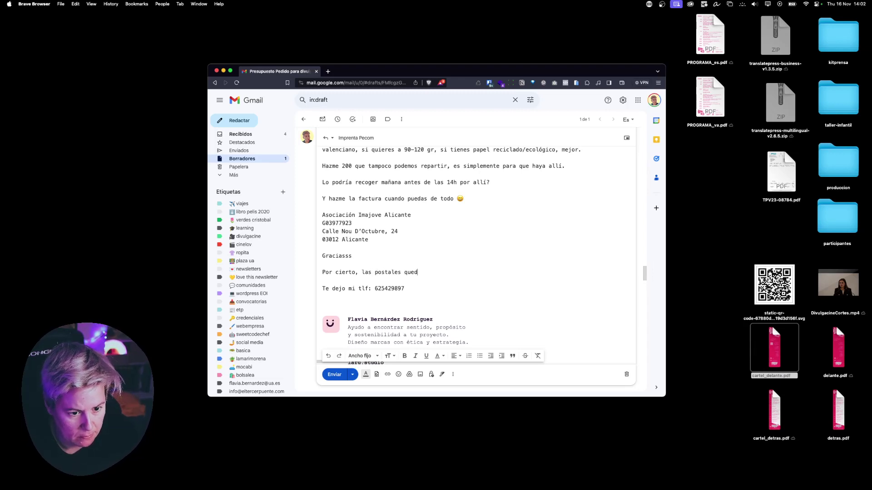
{"action": "type", "text": "aron"}
{"action": "key", "text": "Caps_Lock"}
{"action": "type", "text": "DE CA"}
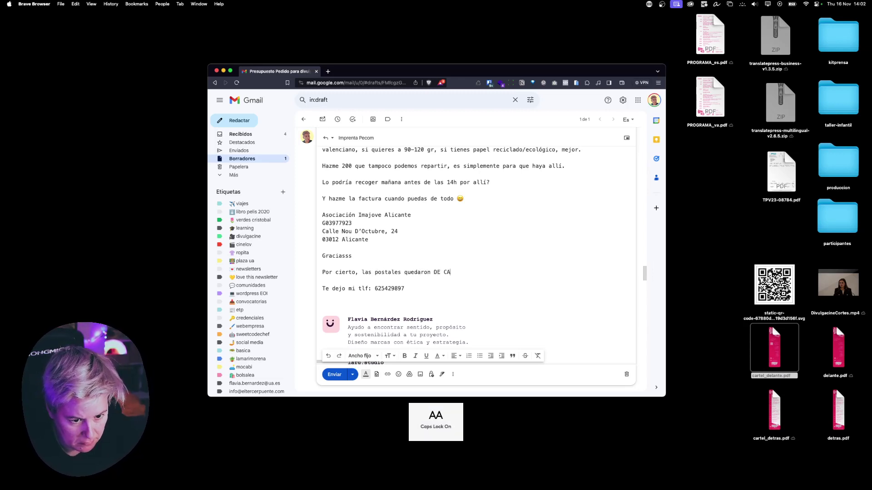
{"action": "type", "text": "TEGORÍA!!"}
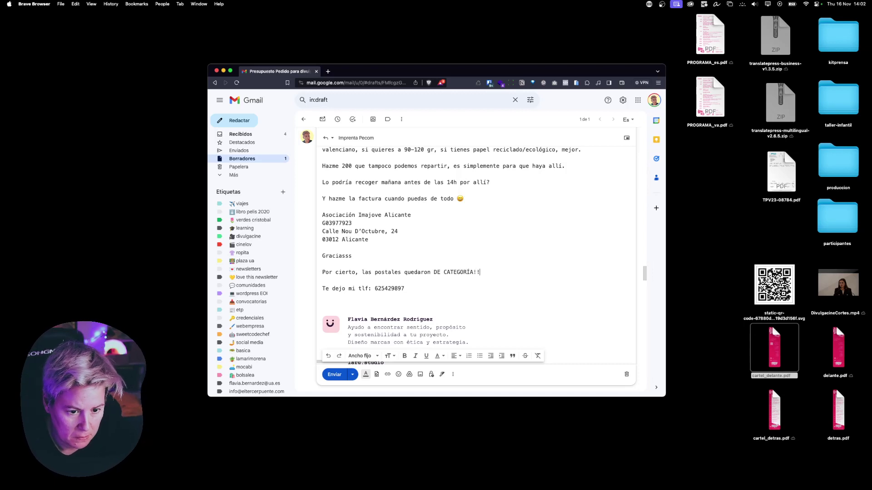
{"action": "type", "text": "!"}
{"action": "key", "text": "Caps_Lock"}
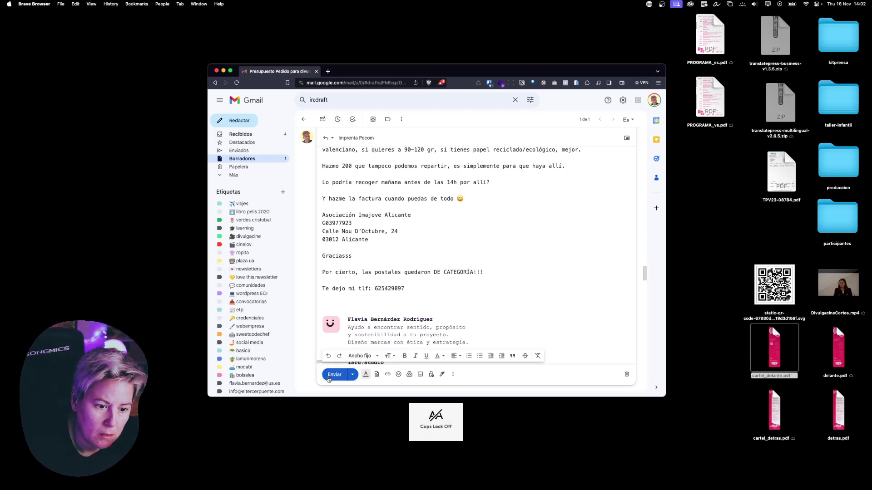
{"action": "left_click", "coordinate": [329, 379]}
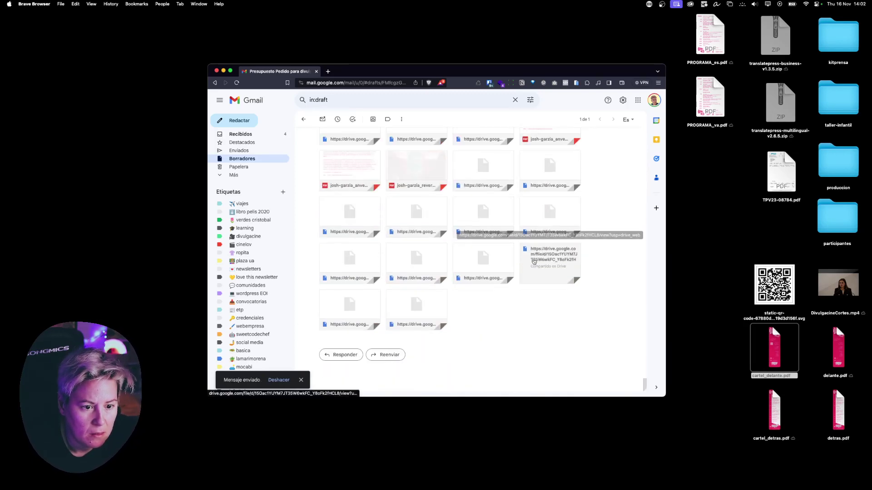
{"action": "scroll", "coordinate": [533, 261], "scroll_direction": "up", "scroll_amount": 5}
{"action": "scroll", "coordinate": [545, 263], "scroll_direction": "up", "scroll_amount": 5}
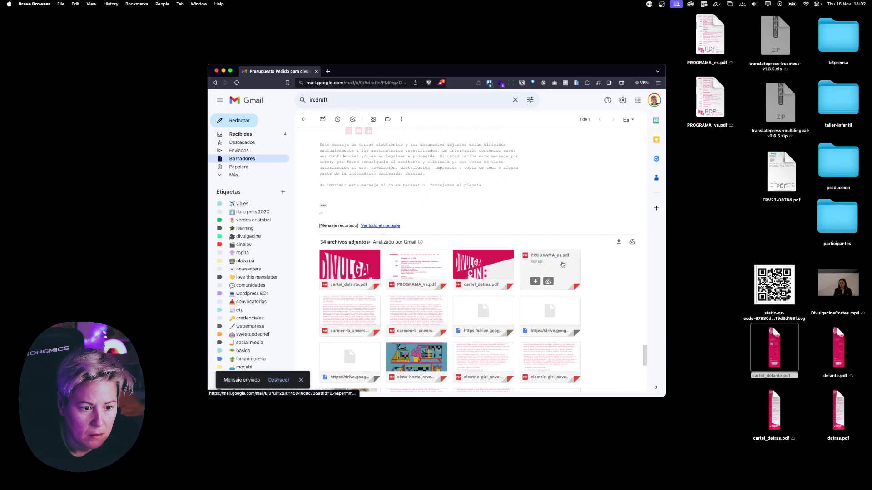
{"action": "scroll", "coordinate": [619, 248], "scroll_direction": "down", "scroll_amount": 3}
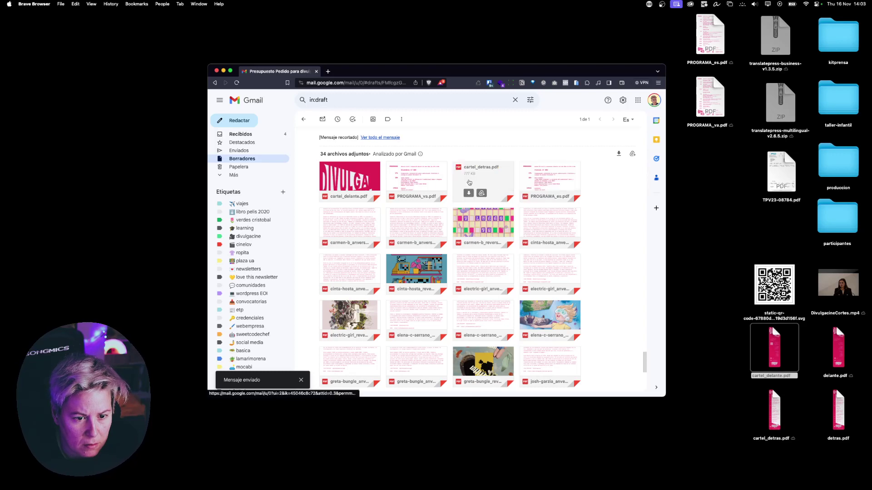
{"action": "scroll", "coordinate": [522, 209], "scroll_direction": "down", "scroll_amount": 10}
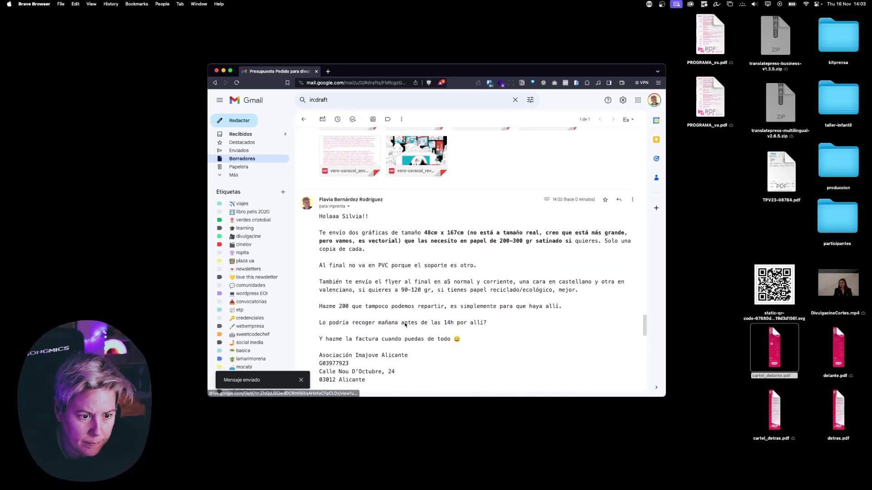
Start a reply saying cartel_delante.pdf and cartel_detras.pdf are the poster files
{"action": "left_click", "coordinate": [617, 200]}
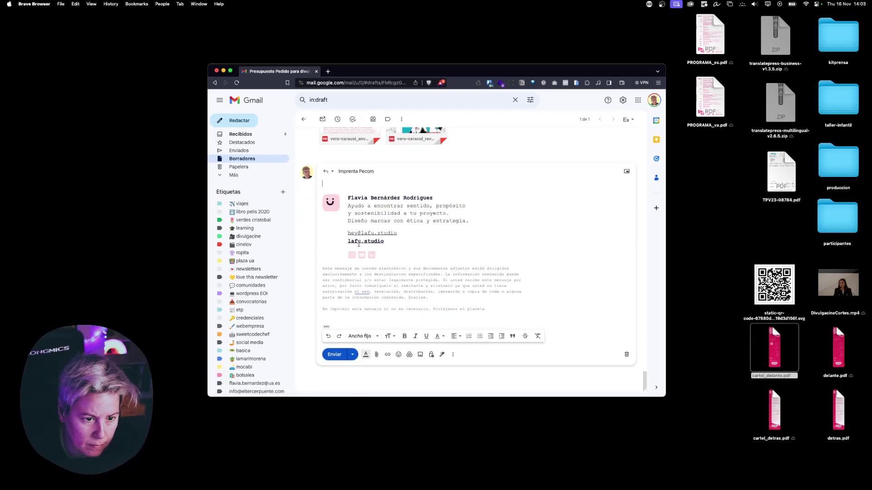
{"action": "scroll", "coordinate": [359, 245], "scroll_direction": "up", "scroll_amount": 5}
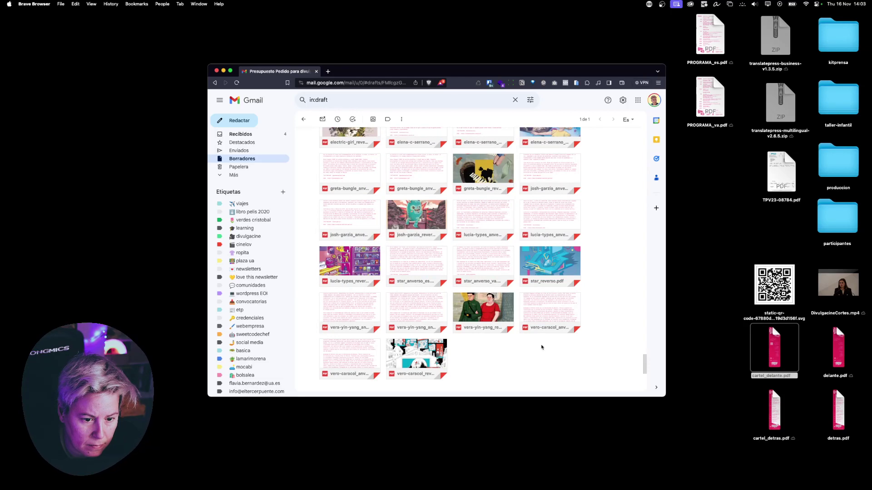
{"action": "scroll", "coordinate": [541, 347], "scroll_direction": "down", "scroll_amount": 3}
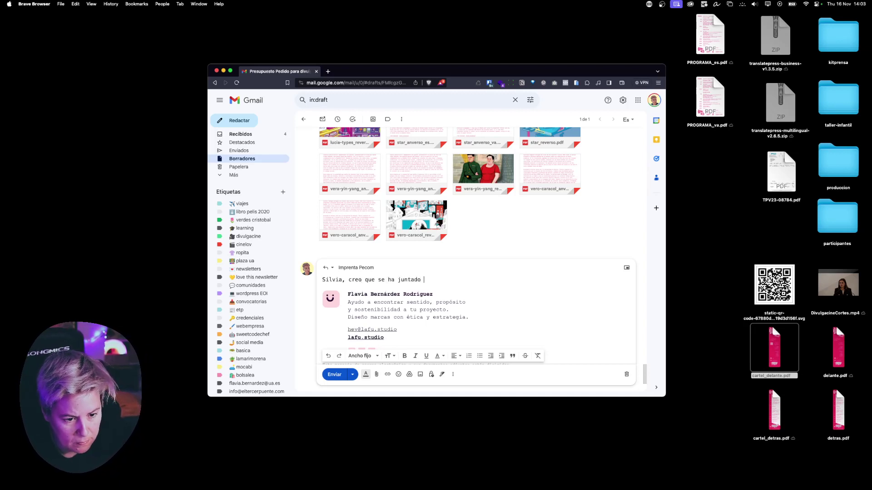
{"action": "type", "text": "todo de nuevo,"}
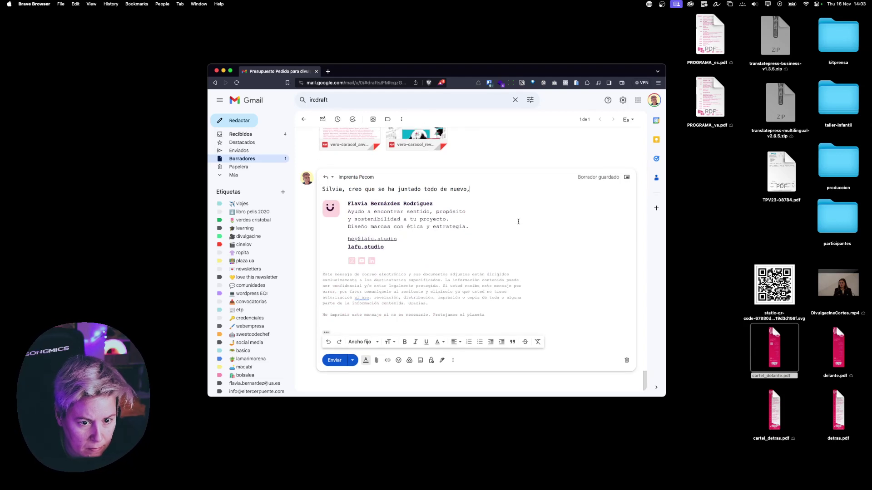
{"action": "type", "text": "los"}
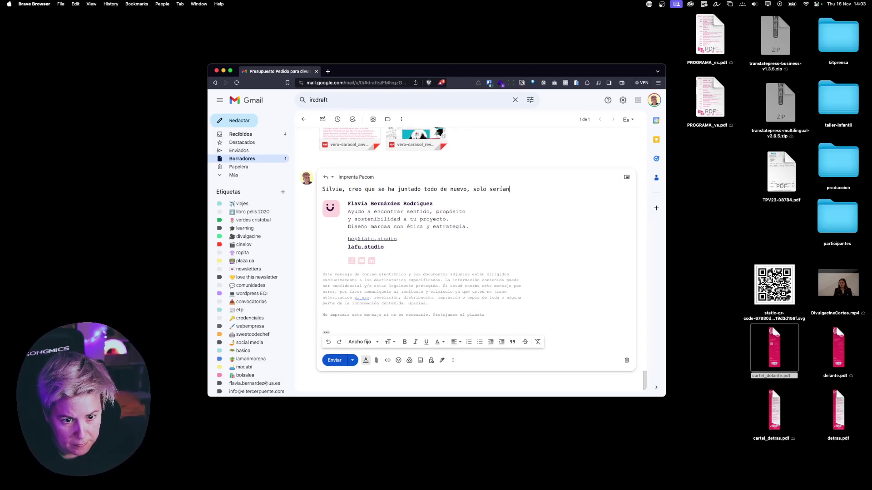
{"action": "type", "text": " carchi"}
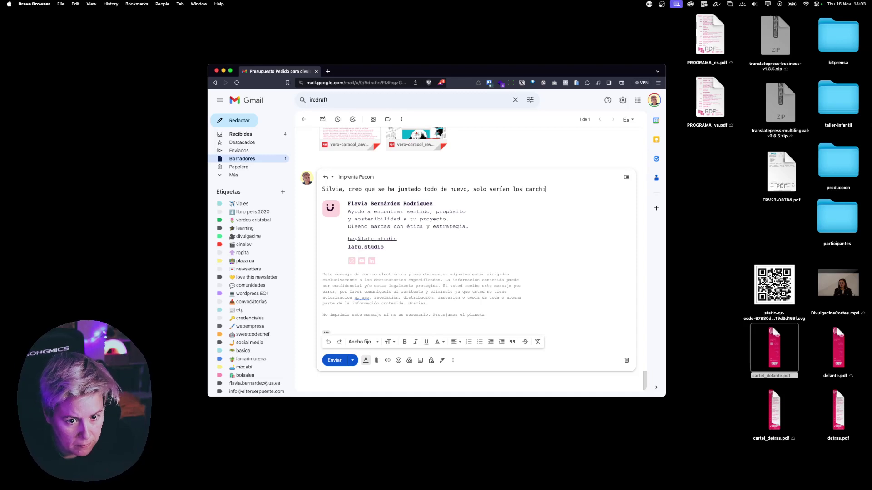
{"action": "type", "text": "vos"}
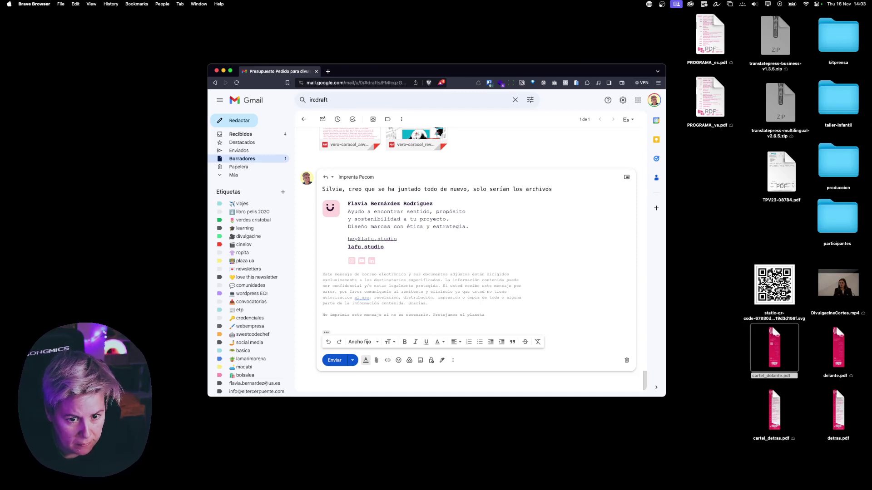
{"action": "type", "text": "an"}
{"action": "key", "text": "Return"}
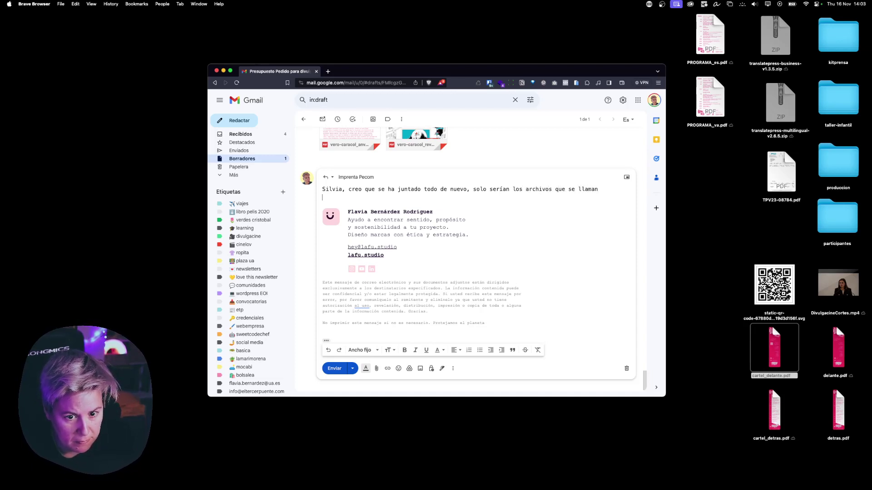
{"action": "key", "text": "Return"}
{"action": "type", "text": "rtel_"}
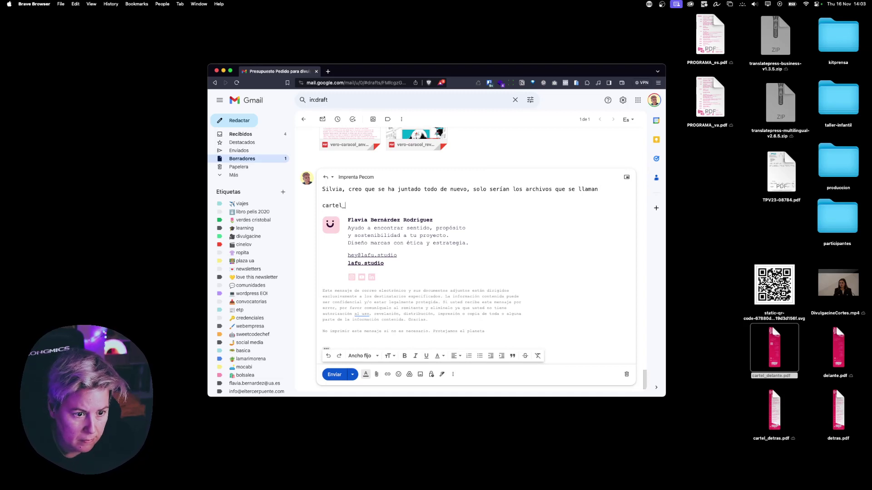
{"action": "type", "text": ".pg"}
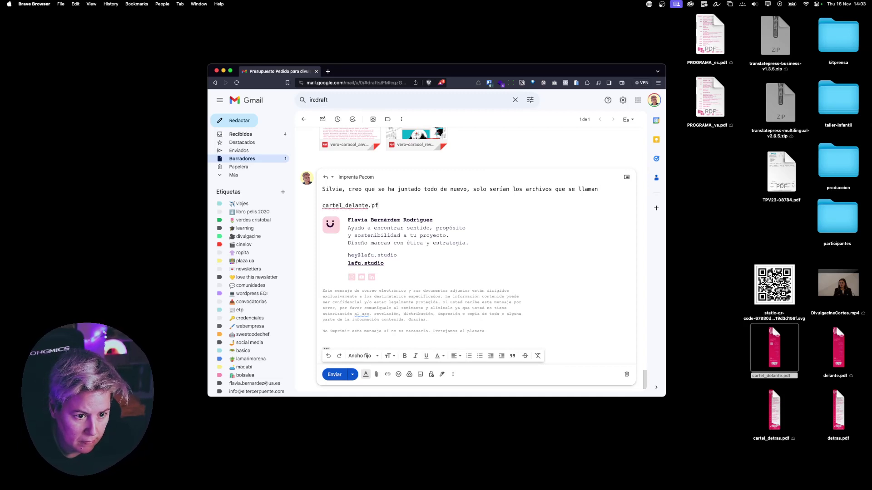
{"action": "key", "text": "BackSpace"}
{"action": "type", "text": "f"}
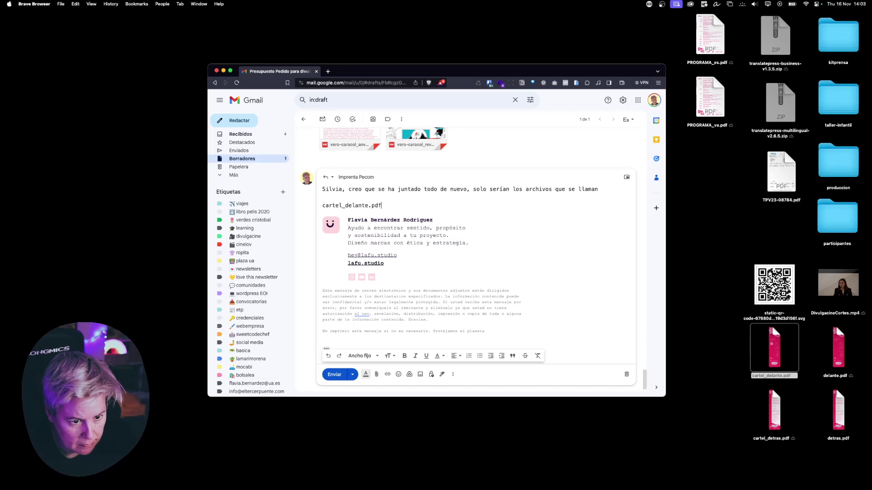
{"action": "type", "text": " y cartel_"}
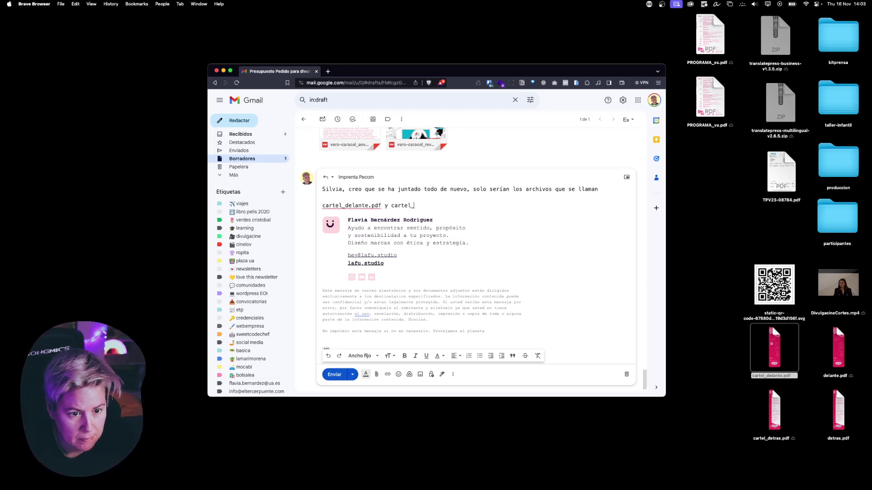
{"action": "type", "text": "detras"}
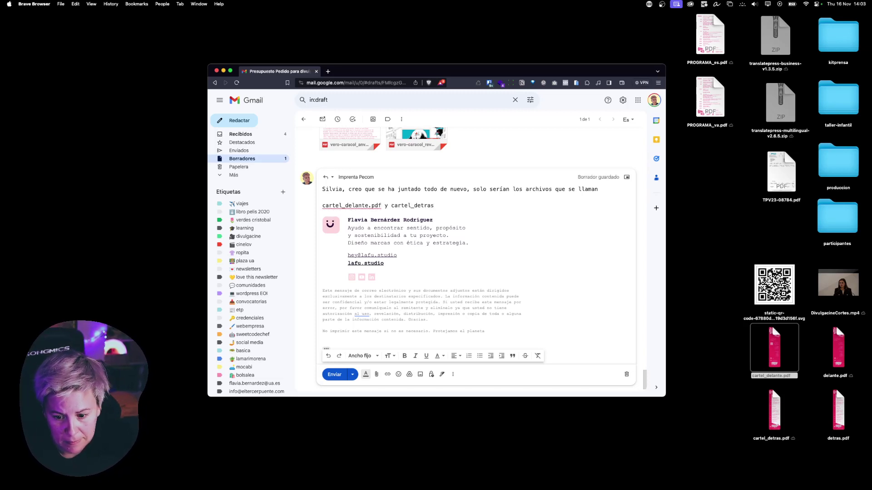
{"action": "type", "text": ".pdf"}
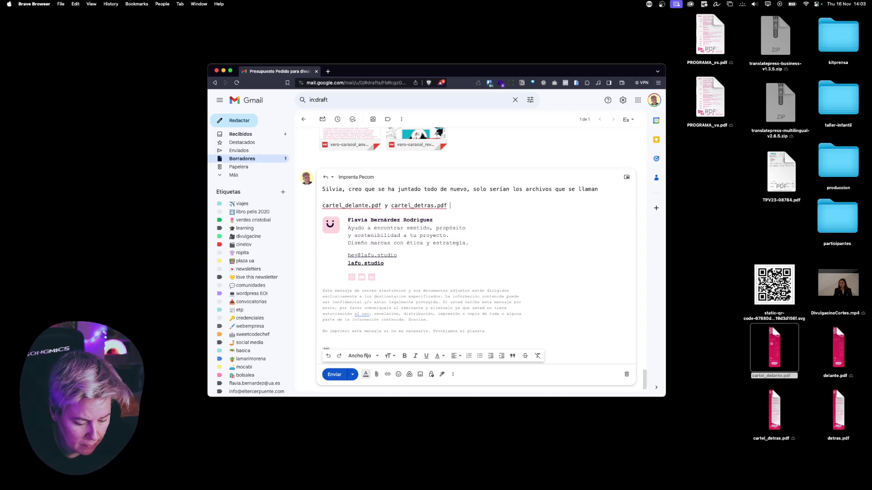
{"action": "type", "text": " los que tienen tamaño"}
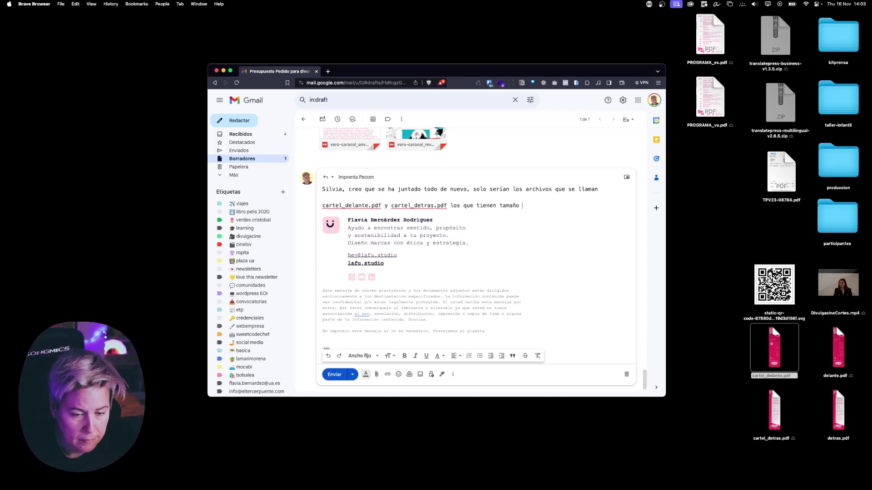
Paste the 48cm x 167cm size from the earlier message and begin the PROGRAMA front-and-back paragraph
{"action": "scroll", "coordinate": [514, 214], "scroll_direction": "up", "scroll_amount": 5}
{"action": "scroll", "coordinate": [514, 214], "scroll_direction": "up", "scroll_amount": 5}
{"action": "scroll", "coordinate": [514, 214], "scroll_direction": "up", "scroll_amount": 5}
{"action": "scroll", "coordinate": [514, 214], "scroll_direction": "up", "scroll_amount": 5}
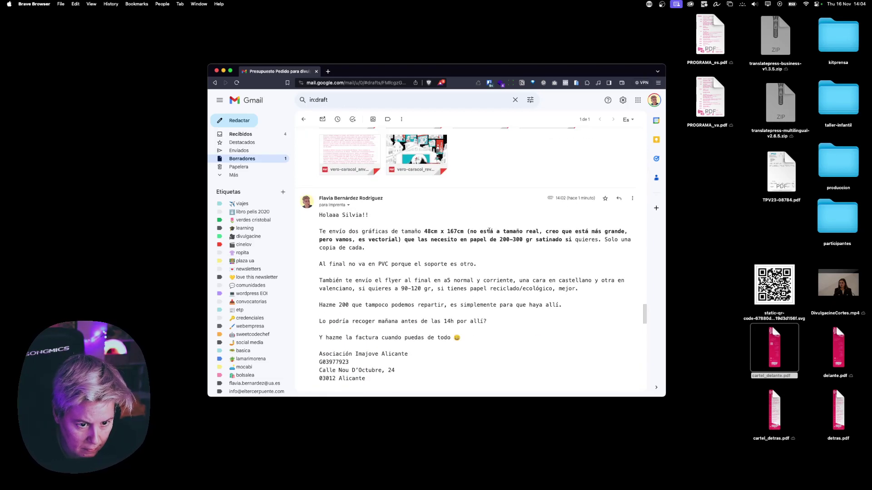
{"action": "mouse_move", "coordinate": [424, 231]}
{"action": "left_mouse_down"}
{"action": "mouse_move", "coordinate": [470, 233]}
{"action": "mouse_move", "coordinate": [469, 252]}
{"action": "mouse_move", "coordinate": [470, 232]}
{"action": "left_mouse_up"}
{"action": "key", "text": "super+c"}
{"action": "scroll", "coordinate": [490, 249], "scroll_direction": "down", "scroll_amount": 10}
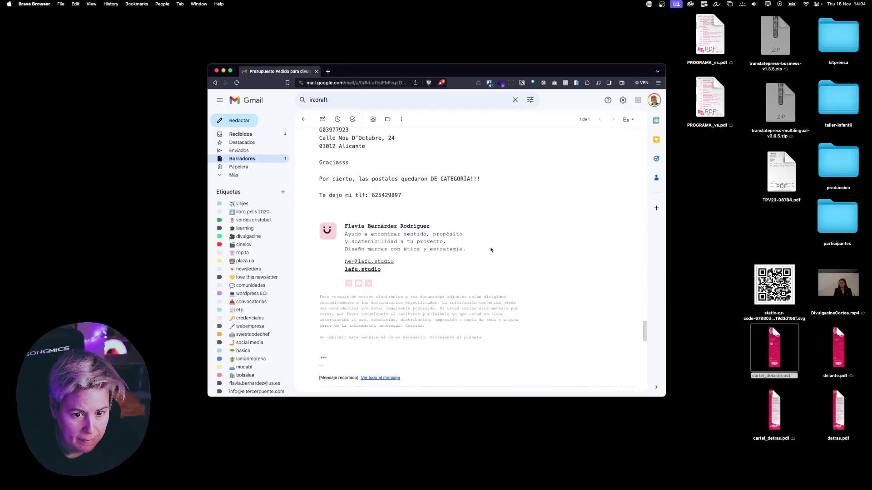
{"action": "scroll", "coordinate": [491, 249], "scroll_direction": "down", "scroll_amount": 10}
{"action": "scroll", "coordinate": [508, 218], "scroll_direction": "down", "scroll_amount": 10}
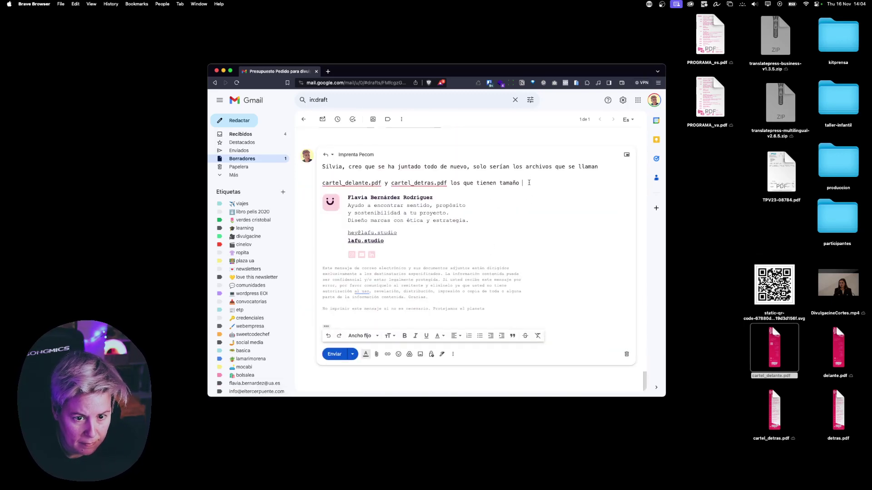
{"action": "key", "text": "super+v"}
{"action": "key", "text": "Return"}
{"action": "key", "text": "Return"}
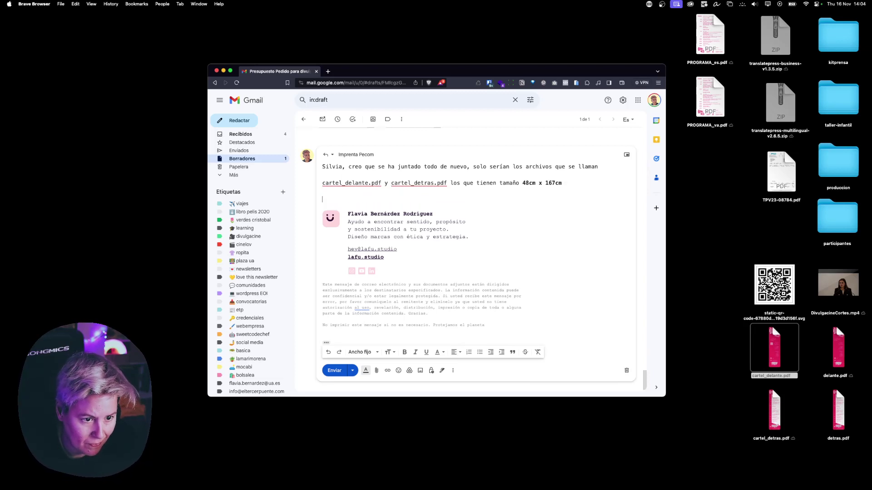
{"action": "type", "text": "ROGRAMA_es y PROGRAMA"}
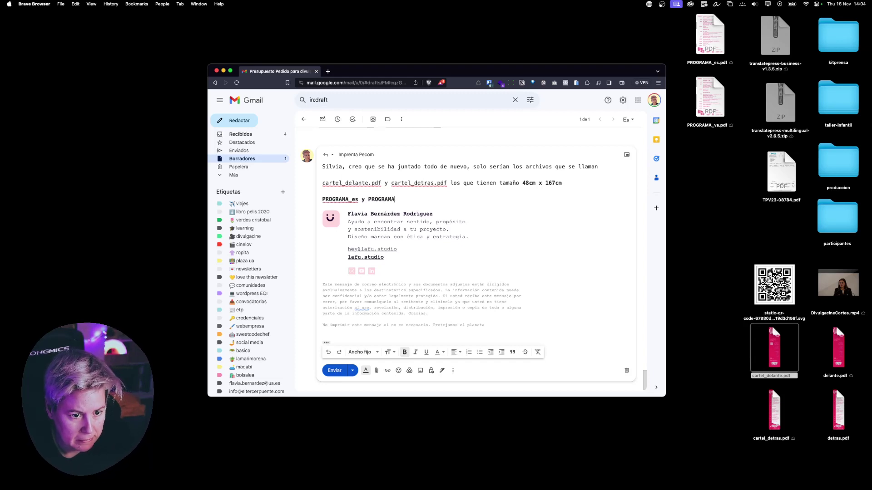
{"action": "type", "text": "_va por"}
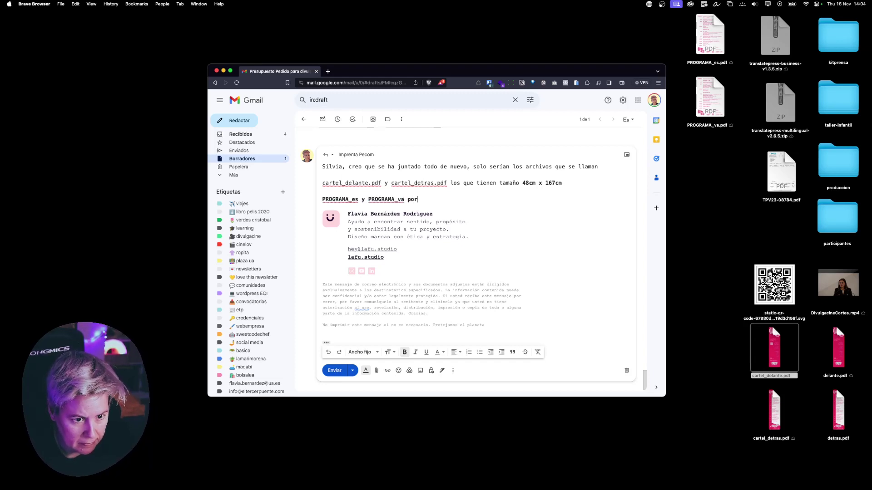
{"action": "type", "text": " delante y tr"}
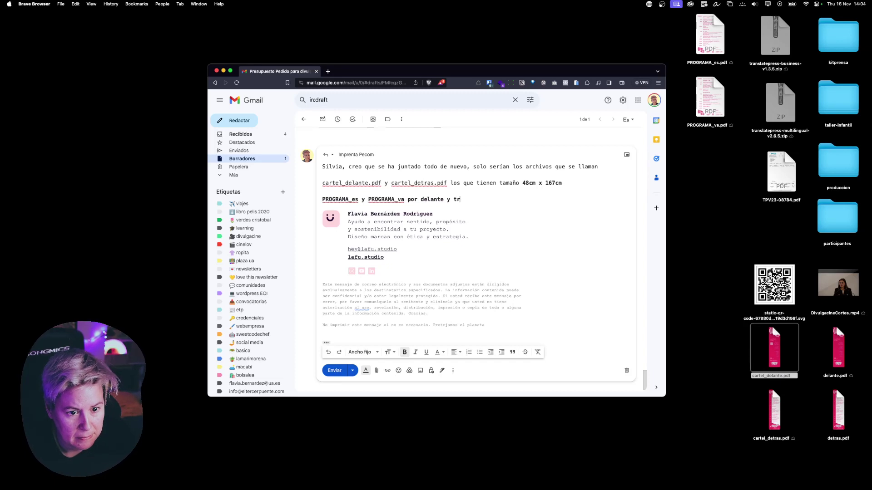
{"action": "type", "text": "detrás"}
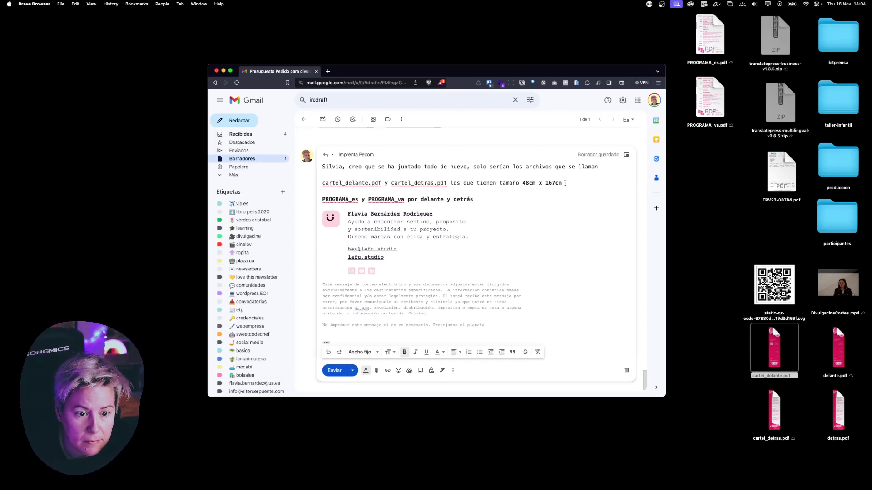
{"action": "type", "text": "esto ta"}
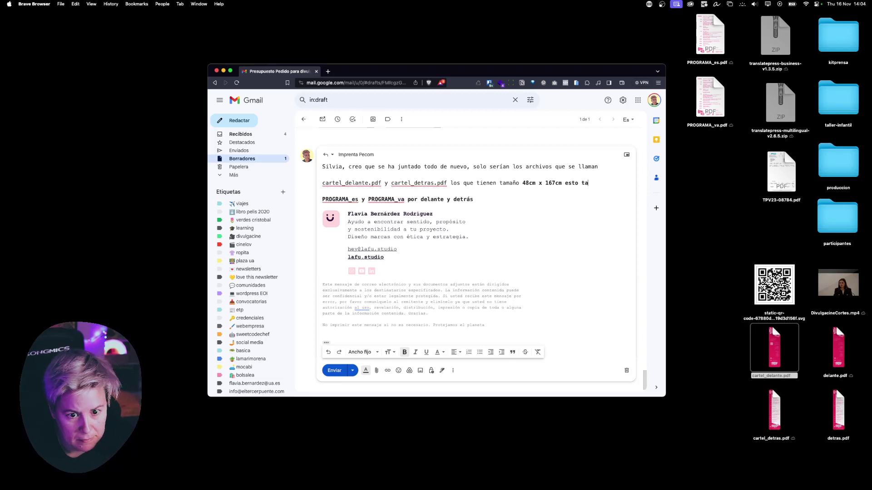
{"action": "type", "text": " del"}
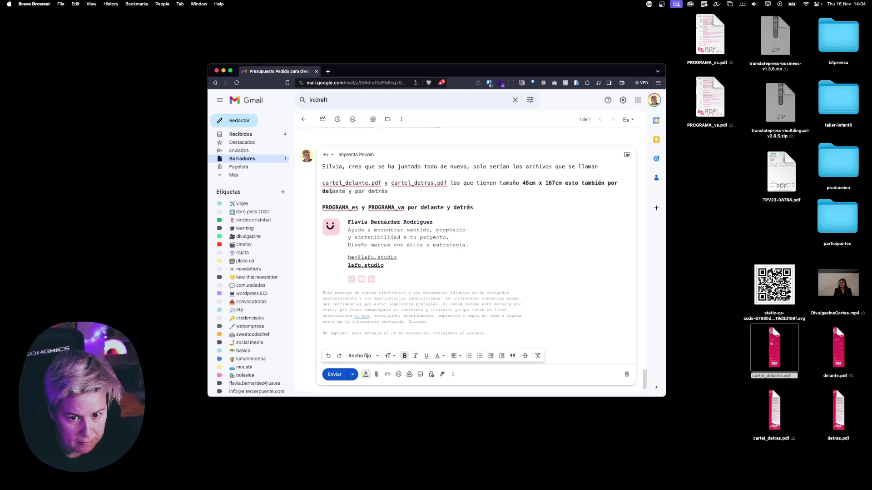
{"action": "type", "text": "ante una cara "}
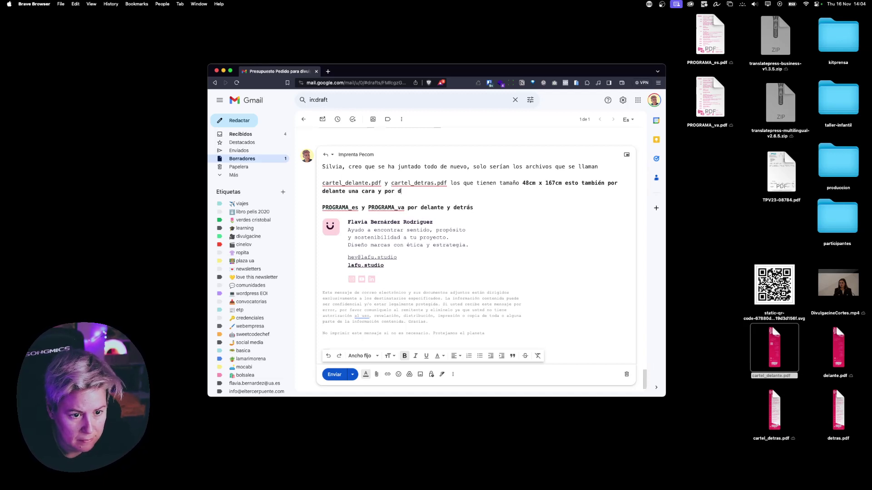
{"action": "type", "text": "a, al gra"}
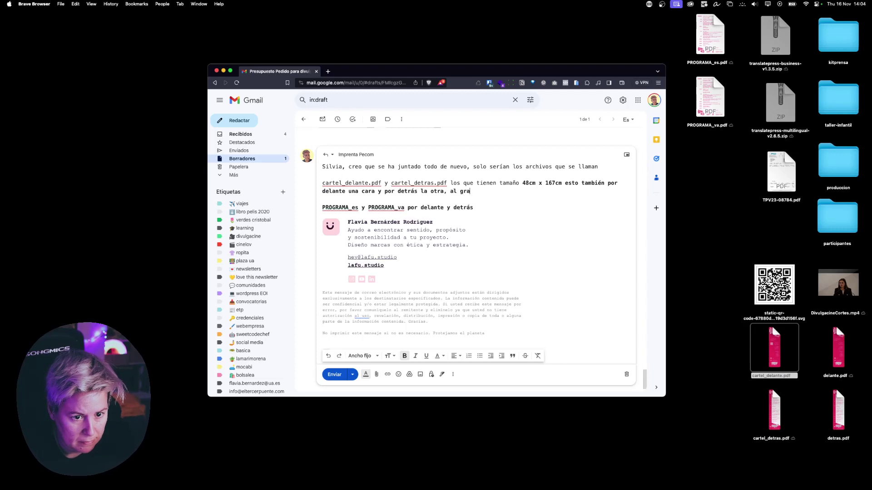
{"action": "type", "text": "e que tuvea"}
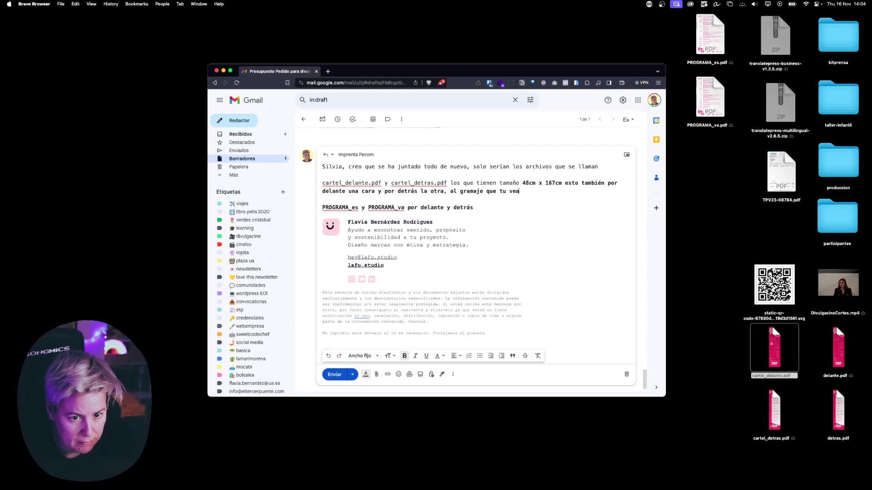
{"action": "type", "text": "s entonces."}
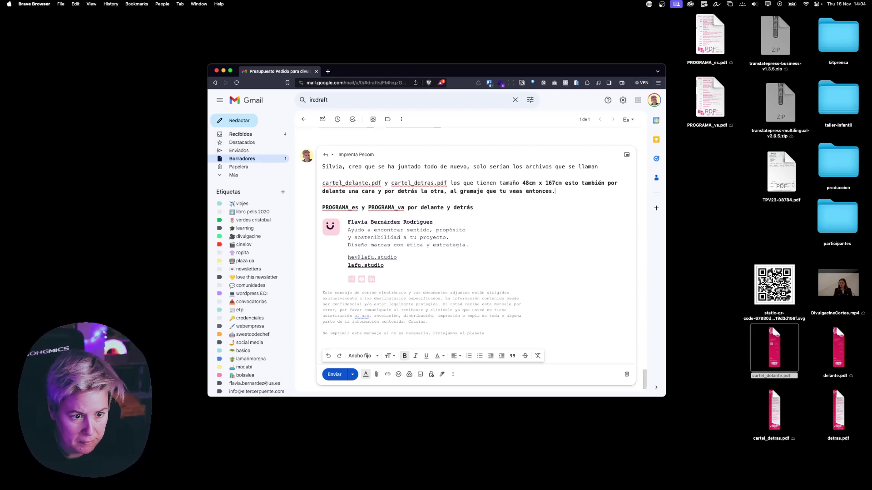
Unbold the file paragraphs and add that the programmes go in A5 on ecological/recycled paper
{"action": "left_click_drag", "start_coordinate": [474, 207], "coordinate": [304, 180]}
{"action": "key", "text": "super+b"}
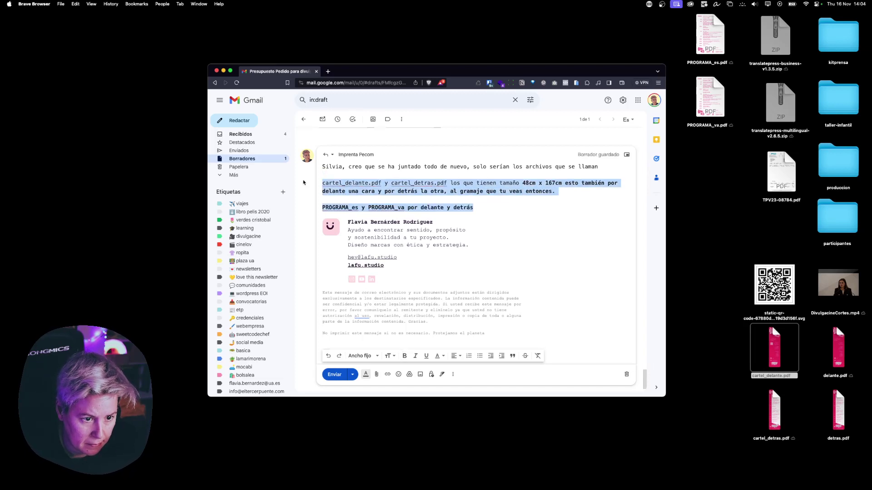
{"action": "key", "text": "super+b"}
{"action": "key", "text": "super+b"}
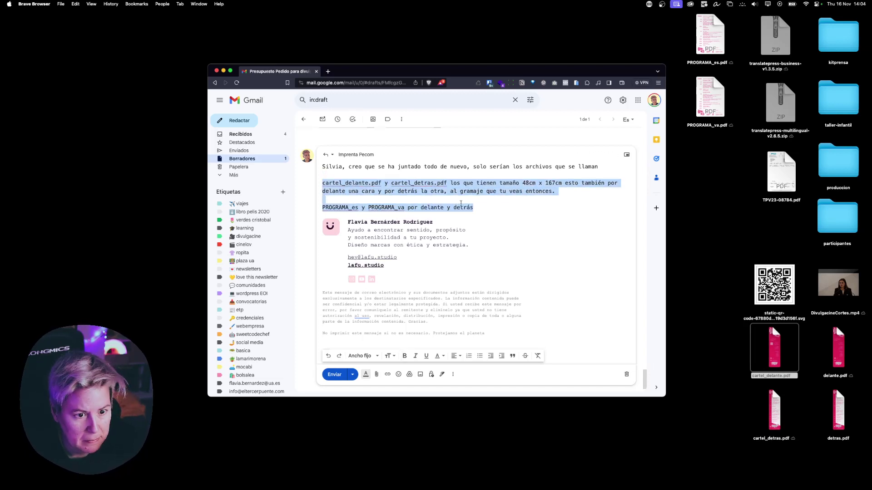
{"action": "left_click", "coordinate": [503, 208]}
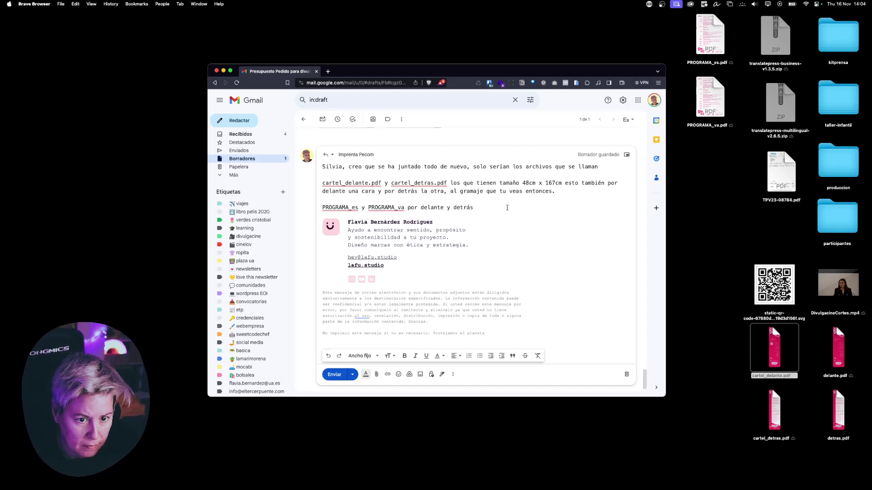
{"action": "type", "text": "en A5"}
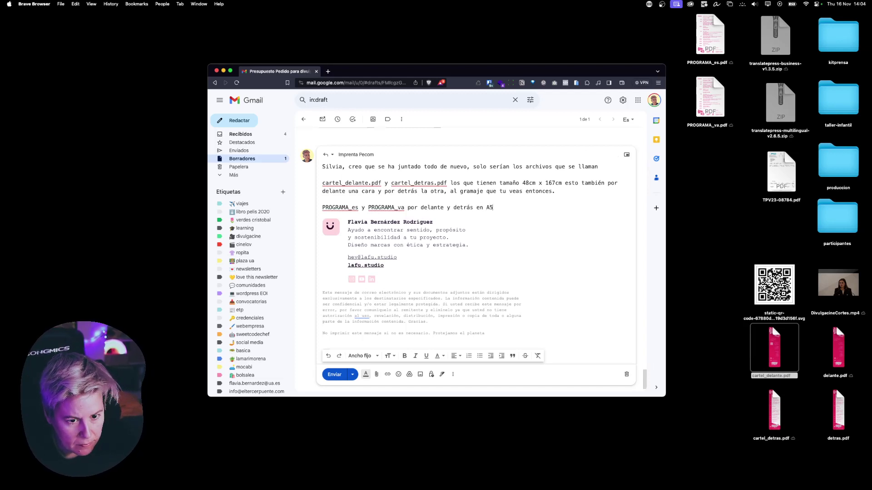
{"action": "type", "text": " en papel ecoló"}
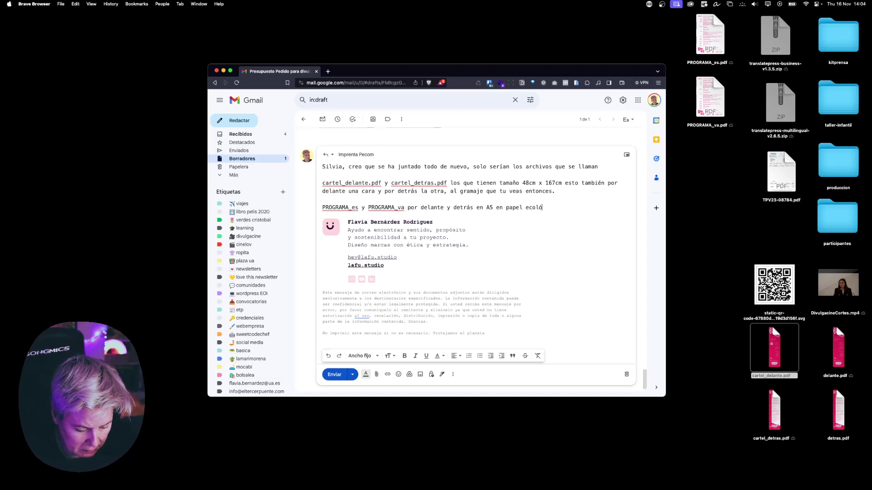
{"action": "type", "text": "gico/recicl"}
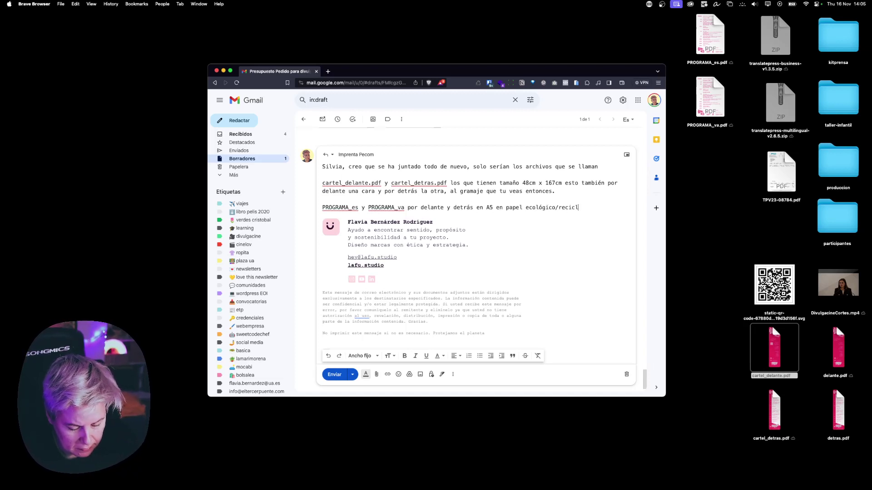
{"action": "type", "text": "ado."}
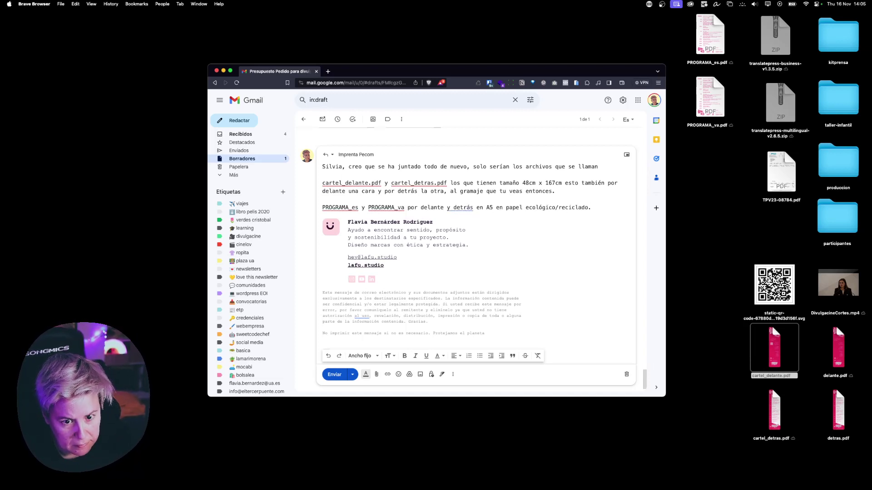
Type a 14h pickup-time sentence below, then delete it and the leftover empty line
{"action": "key", "text": "Return"}
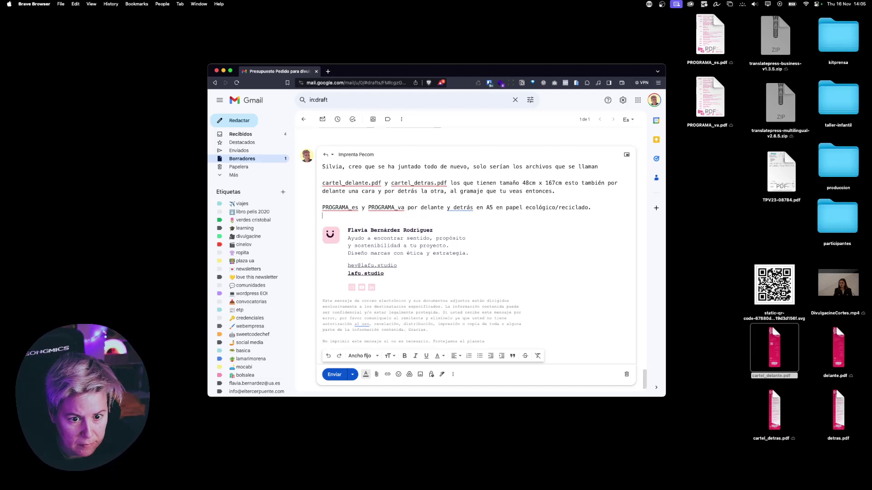
{"action": "key", "text": "Return"}
{"action": "key", "text": "Return"}
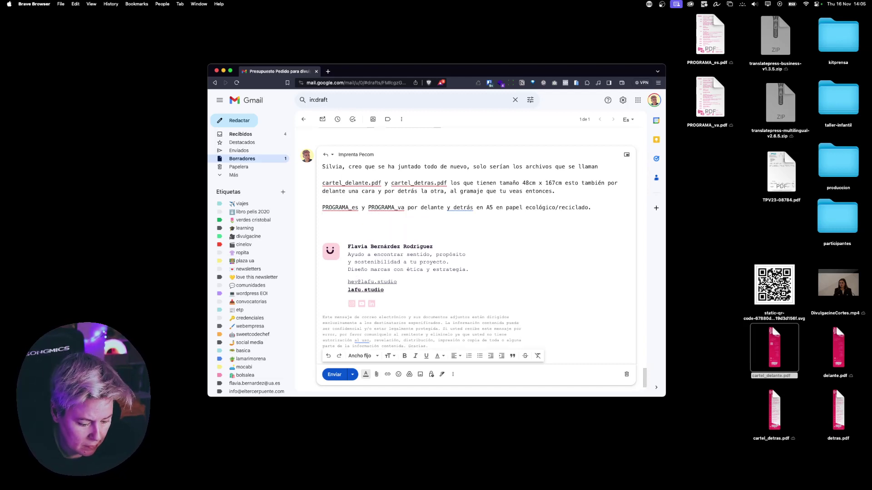
{"action": "type", "text": "Y silo pued"}
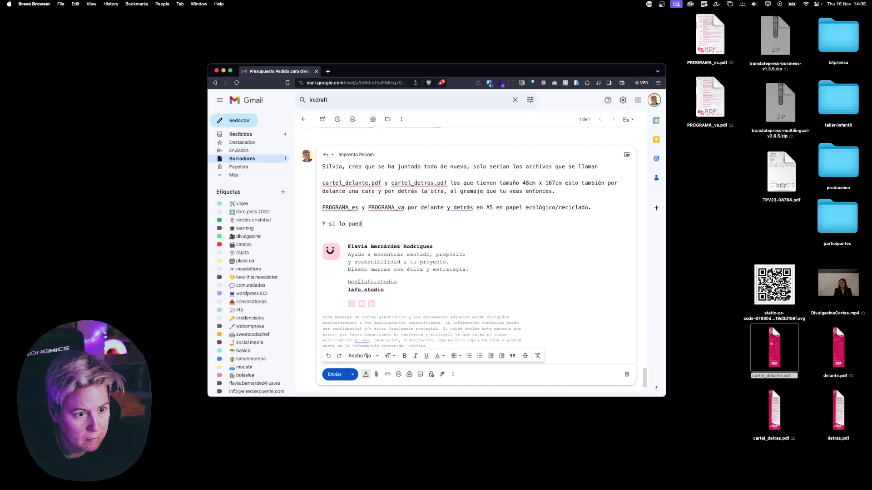
{"action": "type", "text": "o recoger mañana antes de las"}
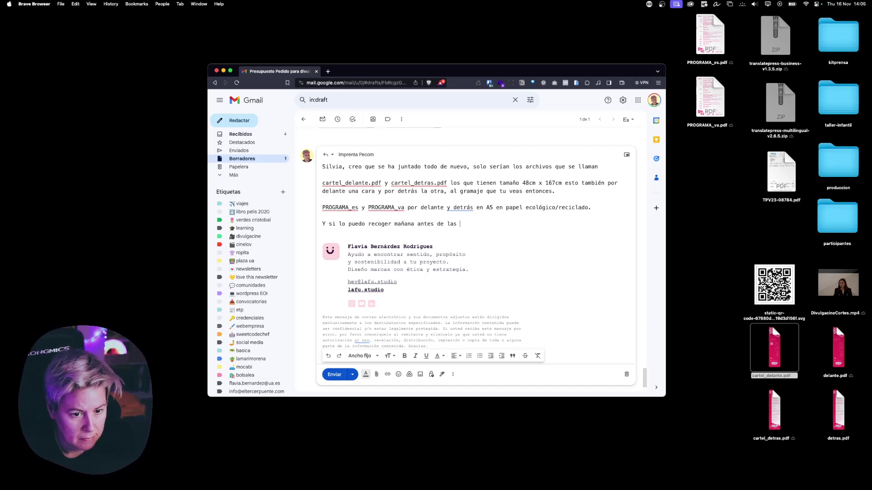
{"action": "type", "text": "14h"}
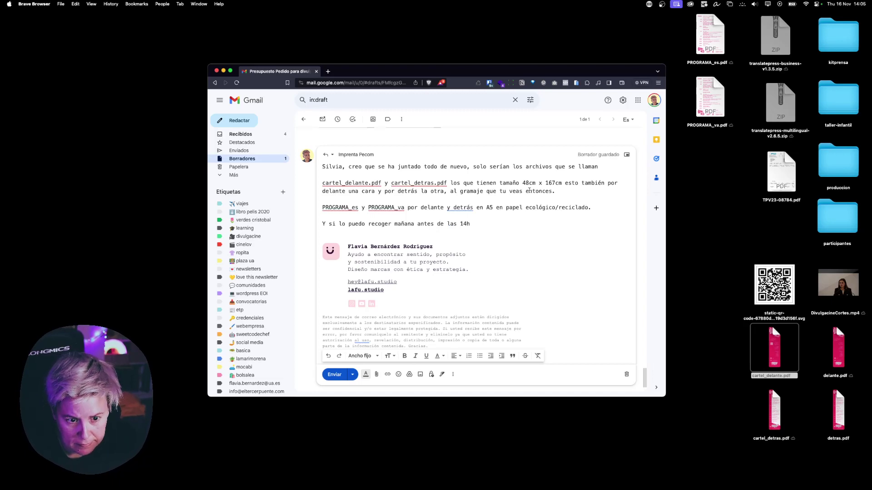
{"action": "key", "text": "alt+shift+Left"}
{"action": "key", "text": "super+shift+Left"}
{"action": "key", "text": "BackSpace"}
{"action": "key", "text": "BackSpace"}
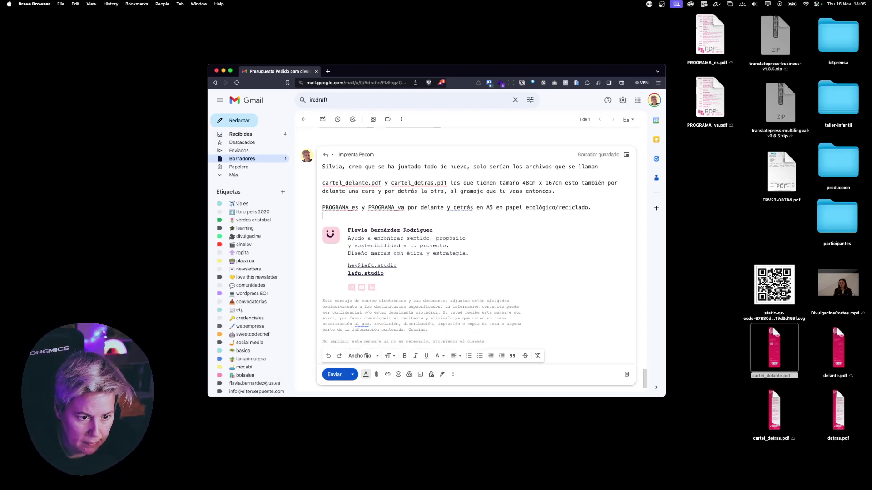
Attach PROGRAMA_va, PROGRAMA_es, cartel_detras and cartel_delante PDFs and send the reply
{"action": "left_click", "coordinate": [376, 374]}
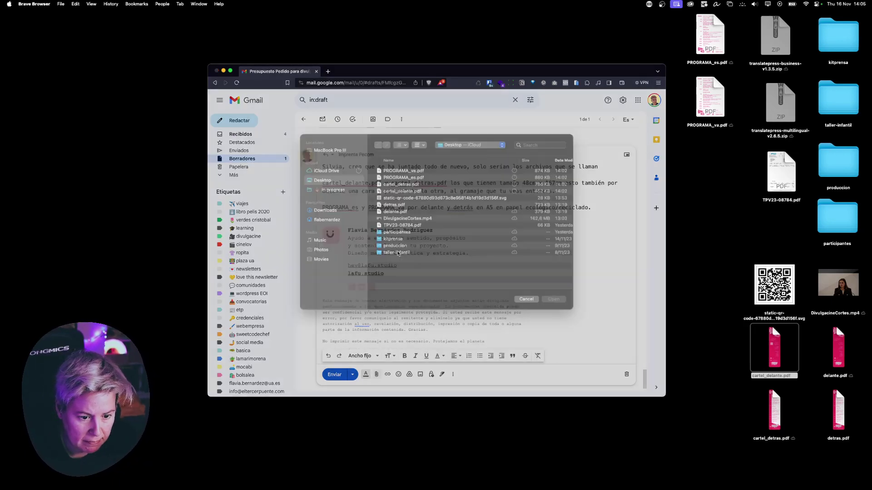
{"action": "left_click", "coordinate": [401, 179]}
{"action": "left_click", "coordinate": [402, 200], "text": "shift"}
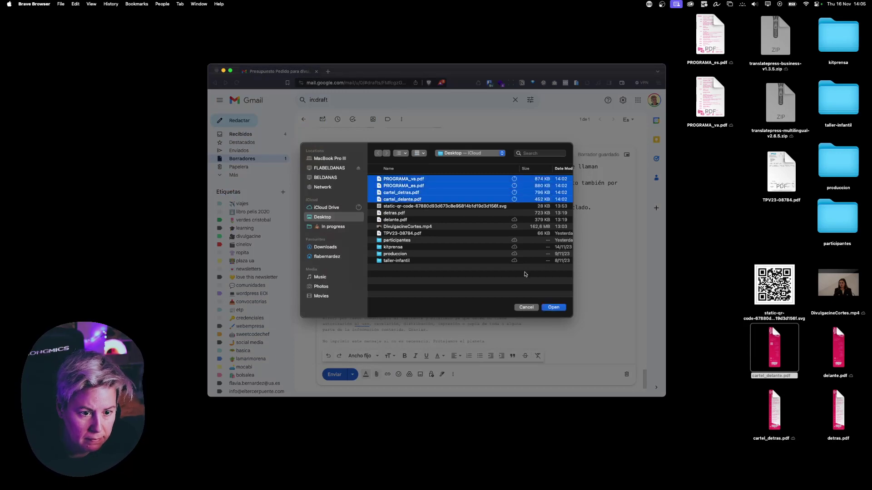
{"action": "left_click", "coordinate": [553, 308]}
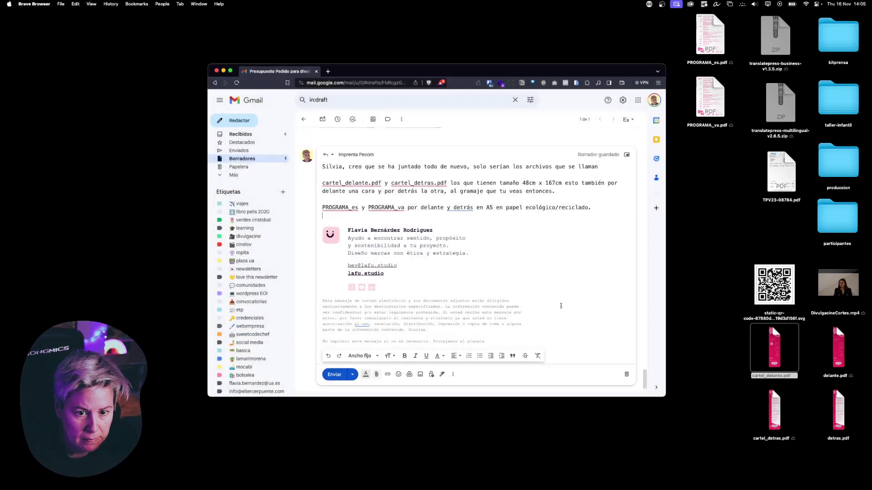
{"action": "left_click", "coordinate": [343, 373]}
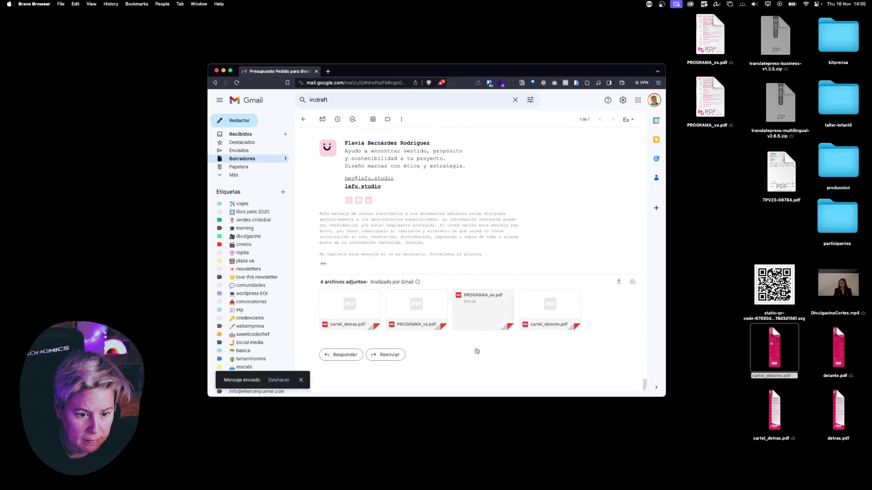
Return to the Recibidos inbox
{"action": "scroll", "coordinate": [477, 351], "scroll_direction": "up", "scroll_amount": 5}
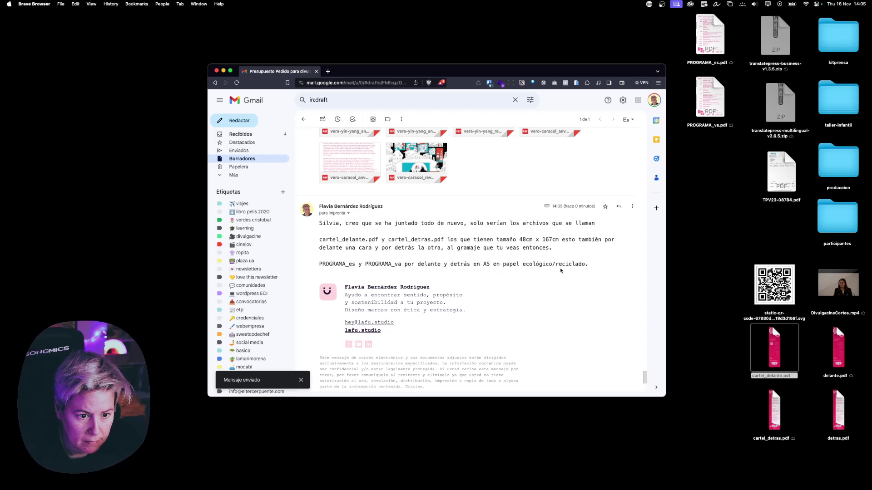
{"action": "scroll", "coordinate": [560, 269], "scroll_direction": "down", "scroll_amount": 5}
{"action": "left_click", "coordinate": [241, 134]}
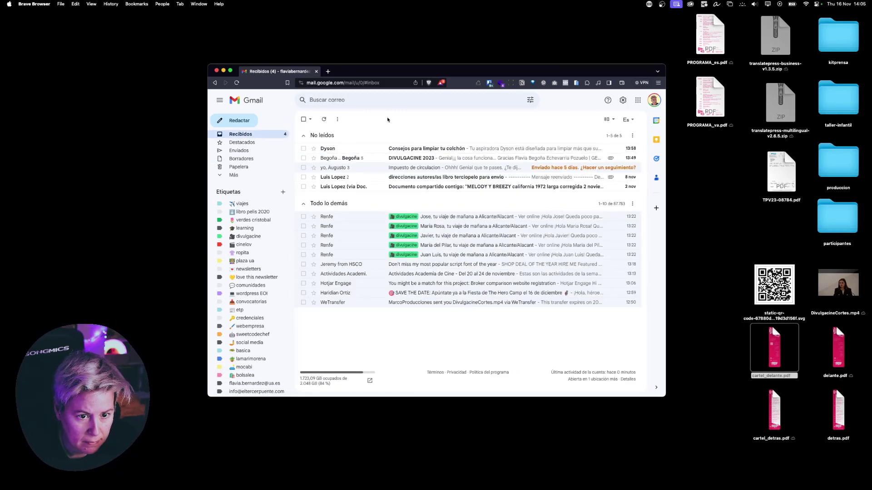
Select the DIVULGACINE 2023 and Dyson rows and mark both as read
{"action": "left_click", "coordinate": [304, 158]}
{"action": "left_click", "coordinate": [304, 149]}
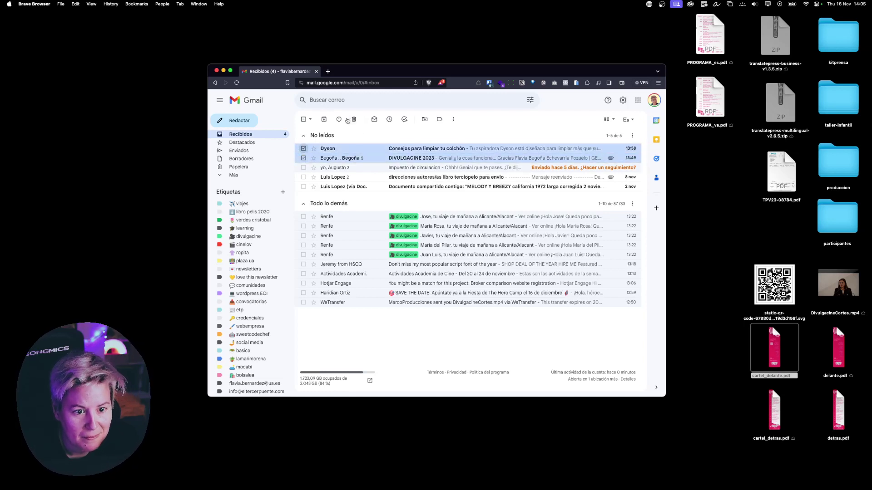
{"action": "left_click", "coordinate": [373, 119]}
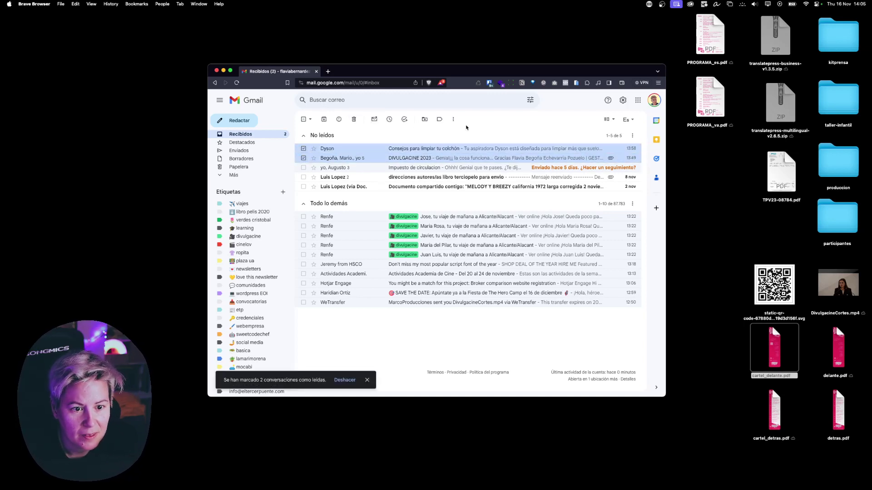